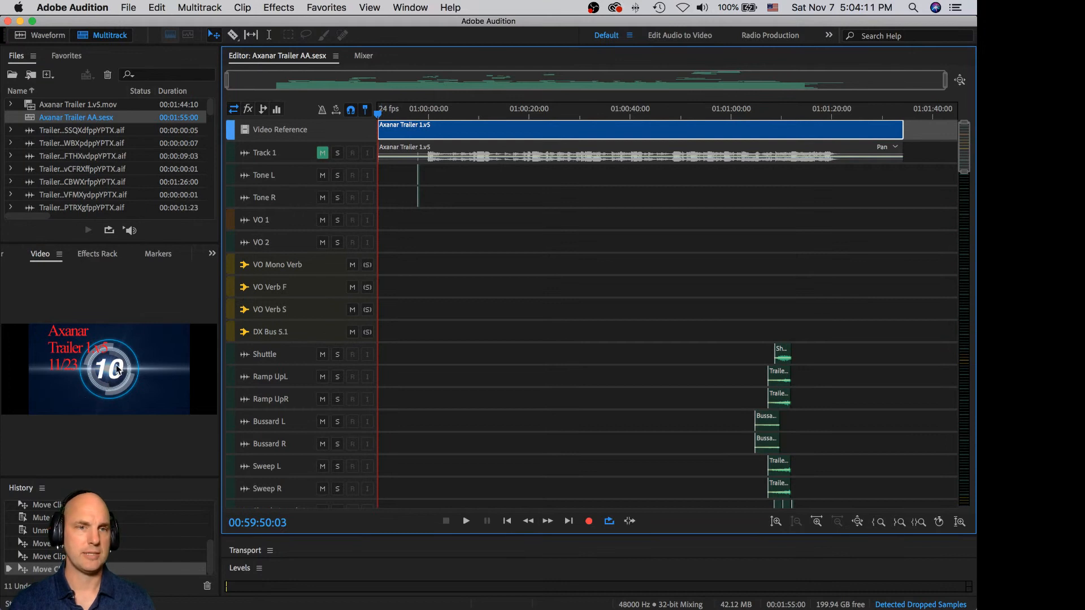
Step: Undock the Video panel into a floating window and enlarge it over most of the workspace
{"action": "left_click", "coordinate": [60, 255]}
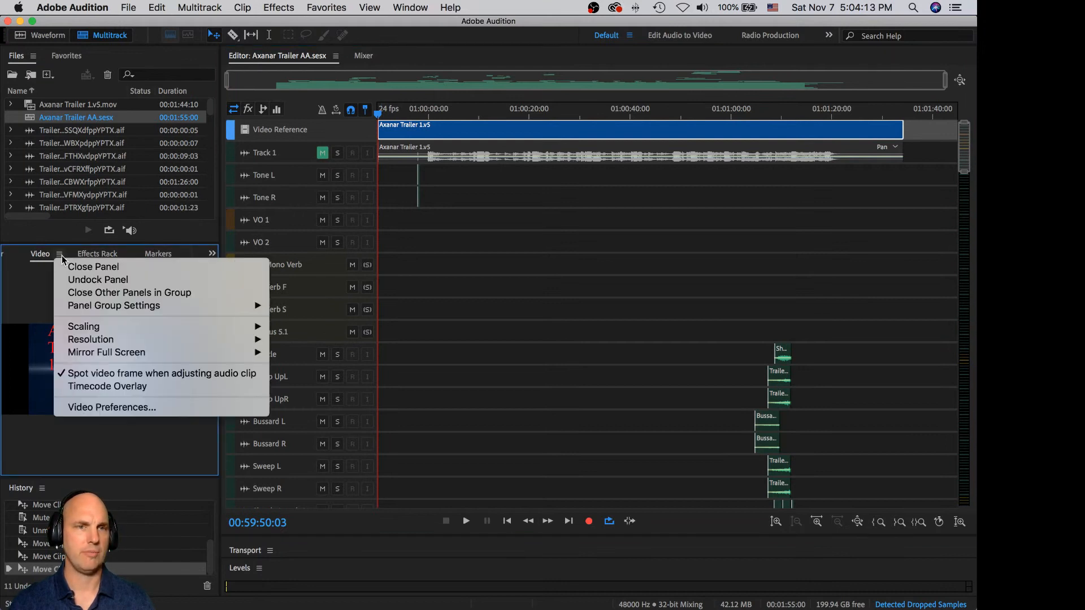
{"action": "left_click", "coordinate": [165, 258]}
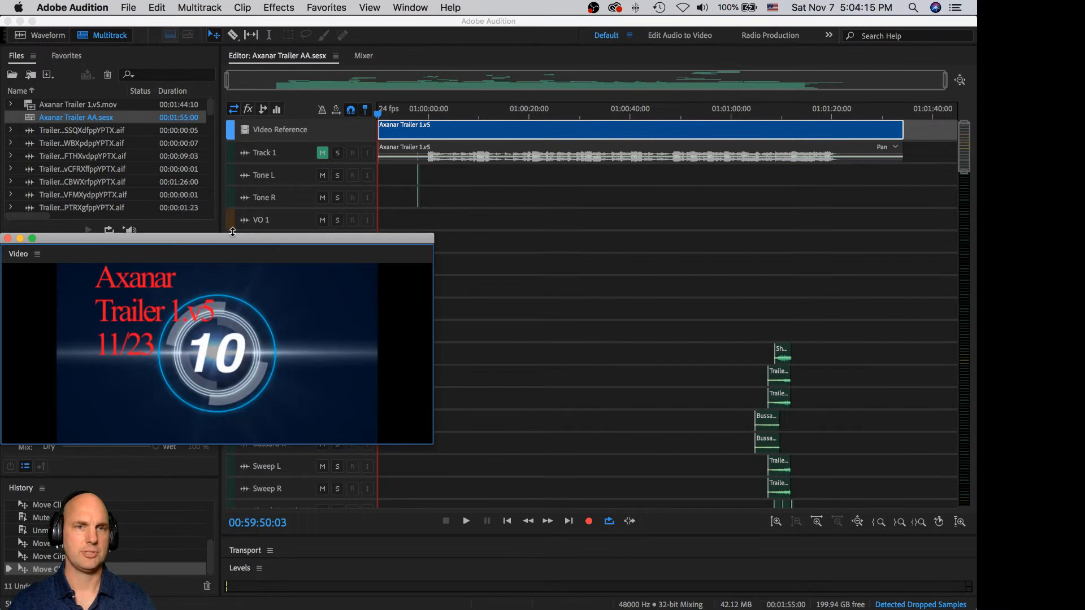
{"action": "left_click_drag", "start_coordinate": [232, 239], "coordinate": [284, 94]}
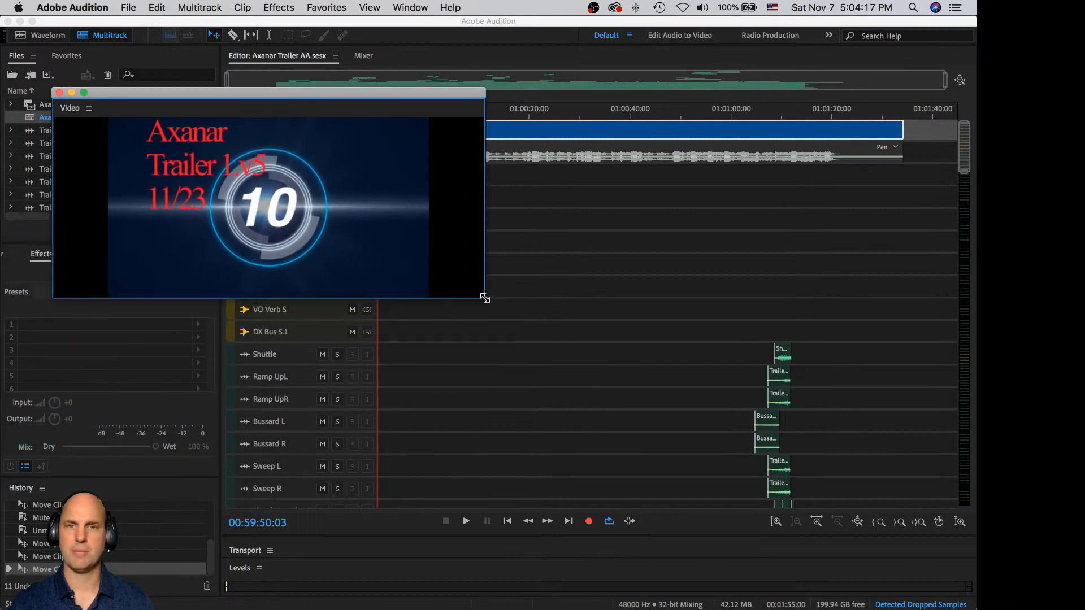
{"action": "left_click_drag", "start_coordinate": [487, 296], "coordinate": [857, 514]}
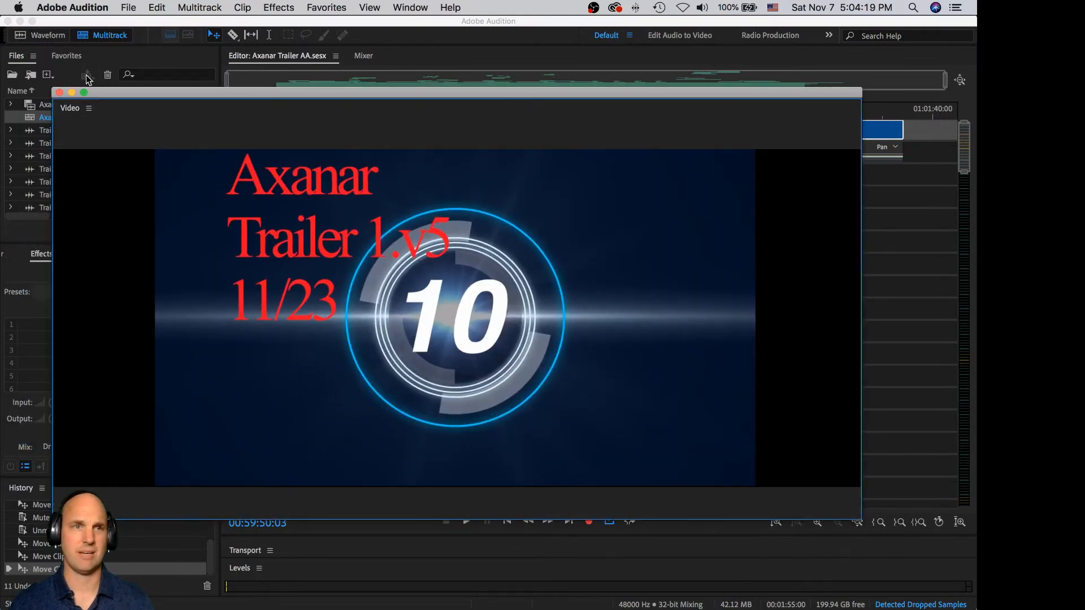
Step: Set the floating video's resolution to 1/2 and play the trailer
{"action": "left_click", "coordinate": [88, 109]}
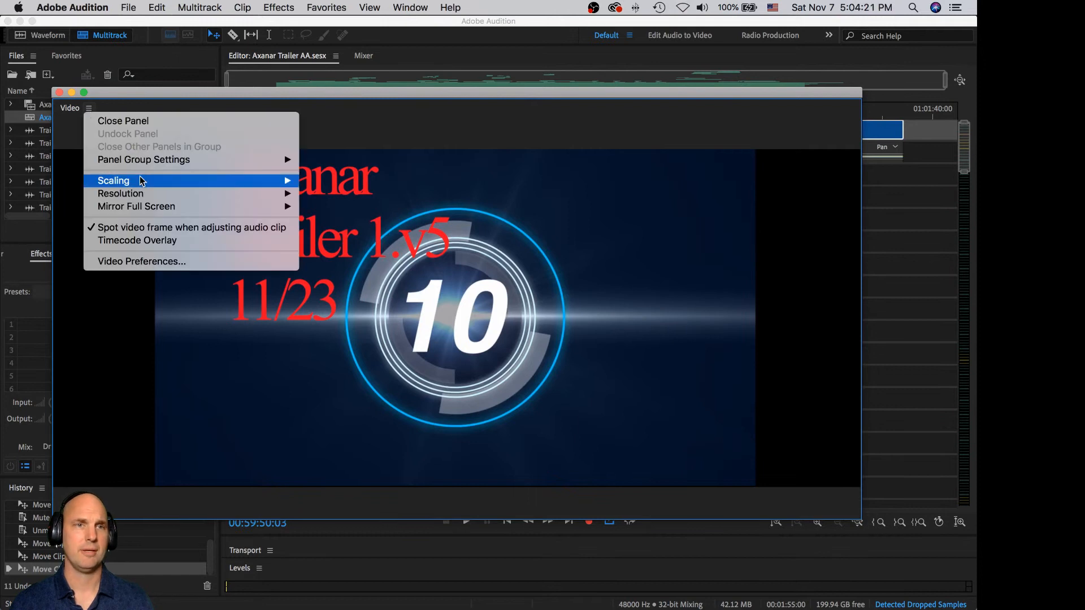
{"action": "mouse_move", "coordinate": [145, 192]}
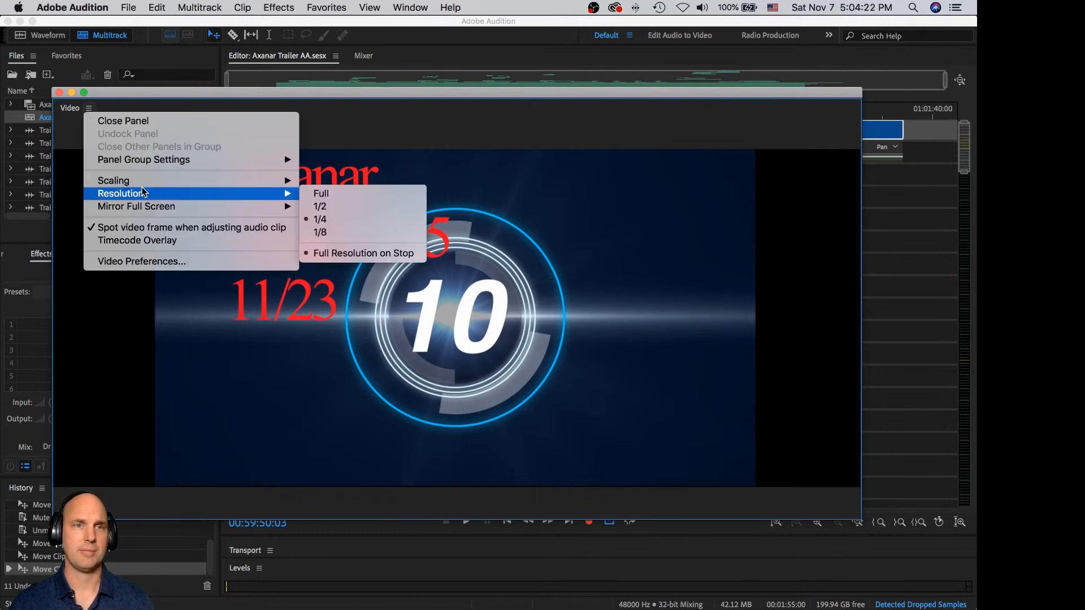
{"action": "left_click", "coordinate": [343, 206]}
{"action": "key", "text": "space"}
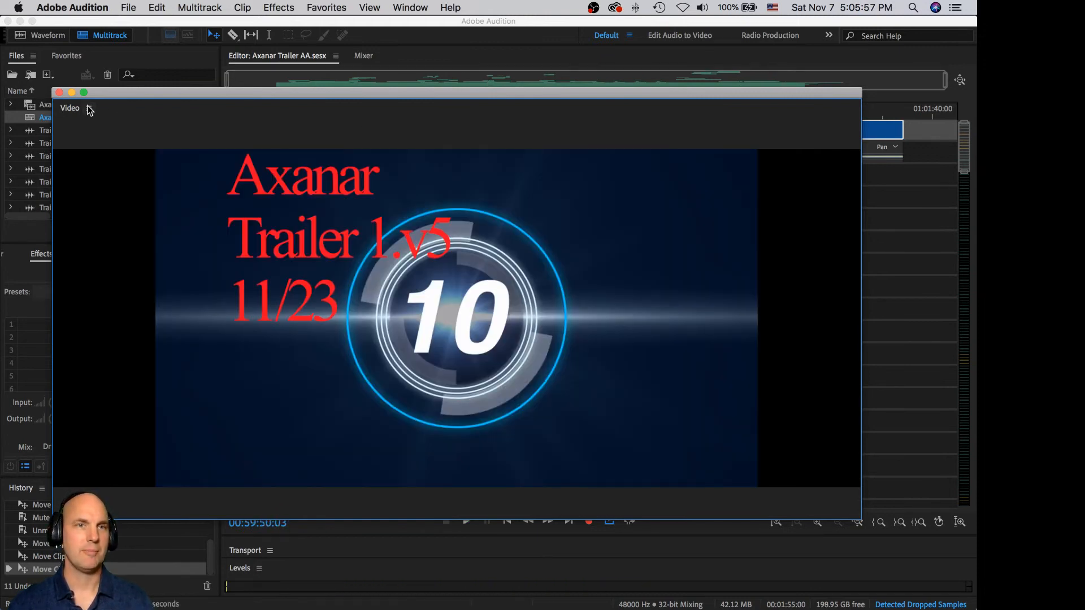
Step: Dock the Video panel back into the group with Properties and Track Panner, and set its scaling to Best Fit
{"action": "left_click", "coordinate": [88, 108]}
{"action": "left_click_drag", "start_coordinate": [142, 92], "coordinate": [127, 263]}
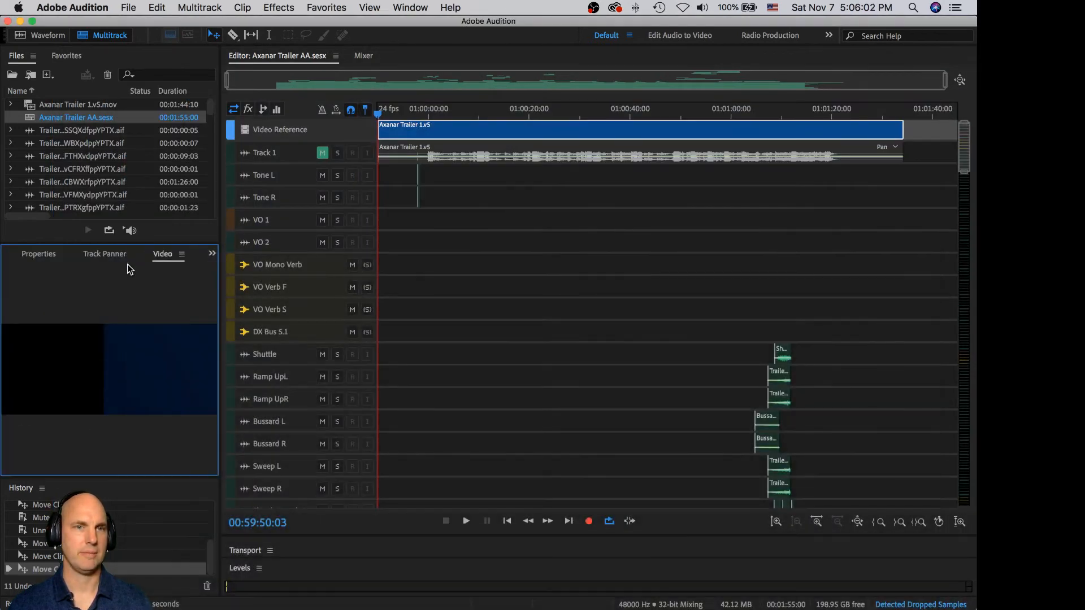
{"action": "left_click", "coordinate": [181, 255]}
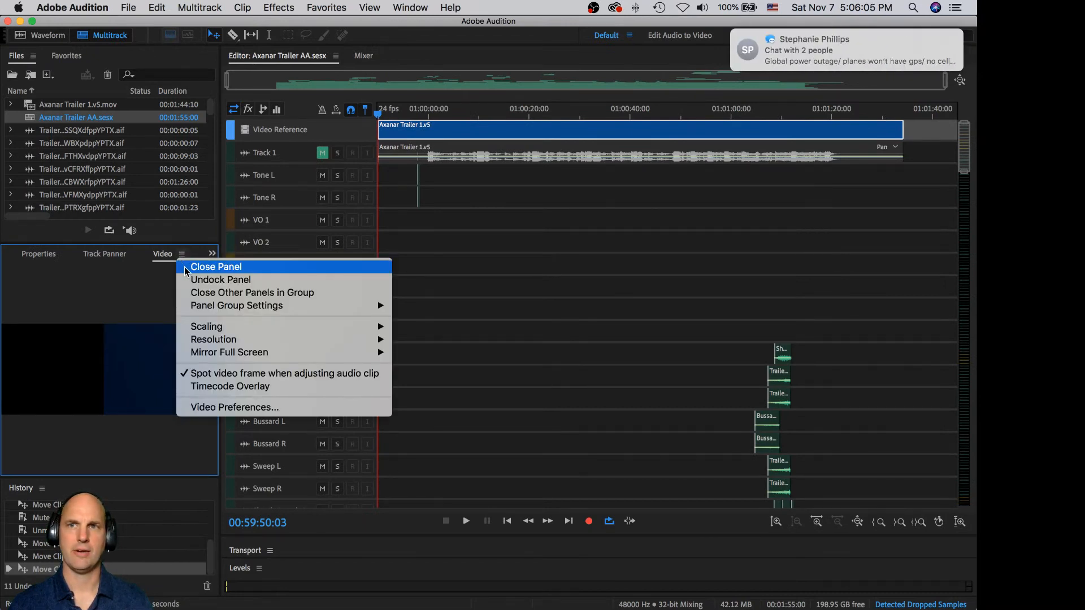
{"action": "mouse_move", "coordinate": [294, 330]}
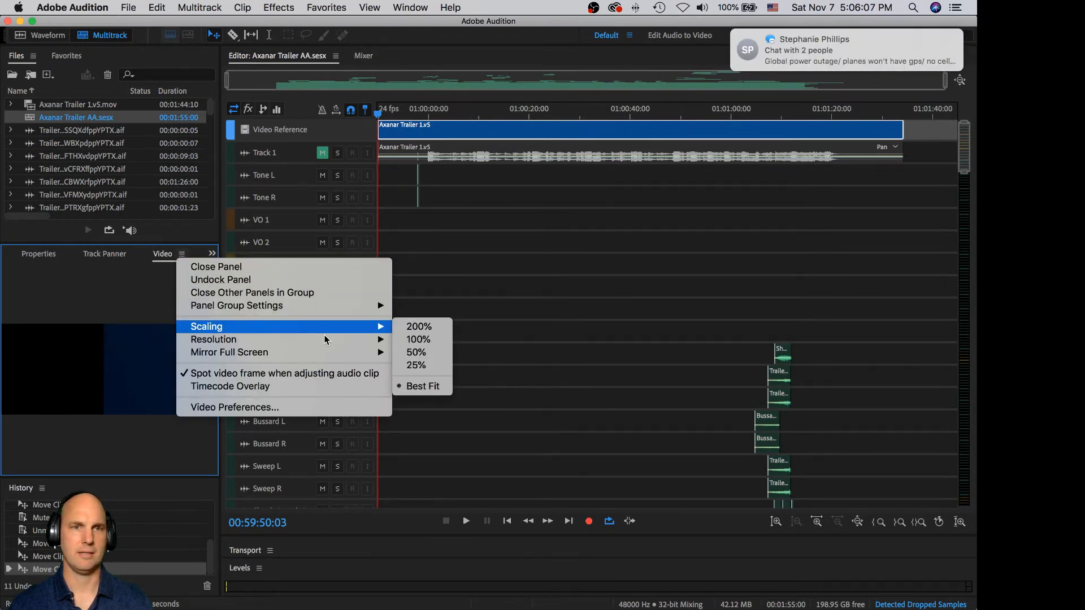
{"action": "mouse_move", "coordinate": [328, 341]}
{"action": "left_click", "coordinate": [440, 381]}
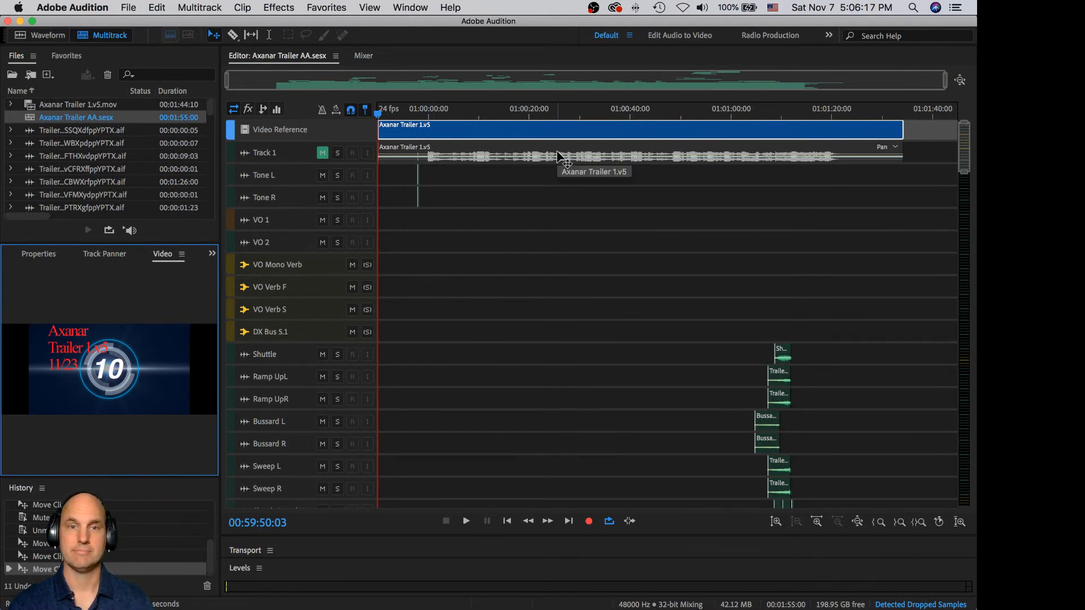
Step: Quit the Messages app and return to the Adobe Audition session
{"action": "key", "text": "super+Tab"}
{"action": "key", "text": "super+Tab"}
{"action": "key", "text": "super+Tab"}
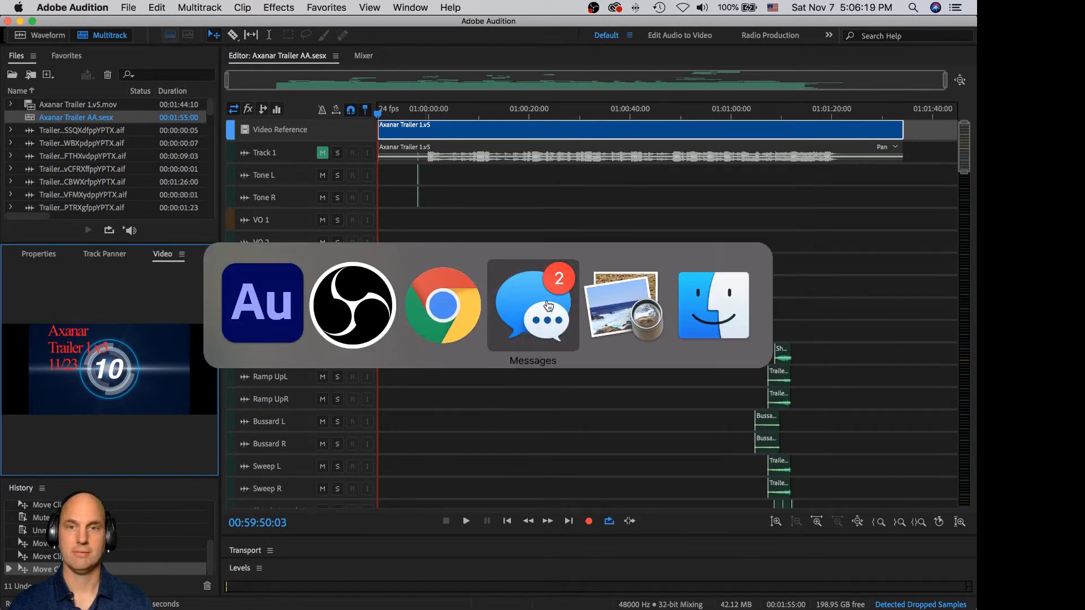
{"action": "key", "text": "super+Tab"}
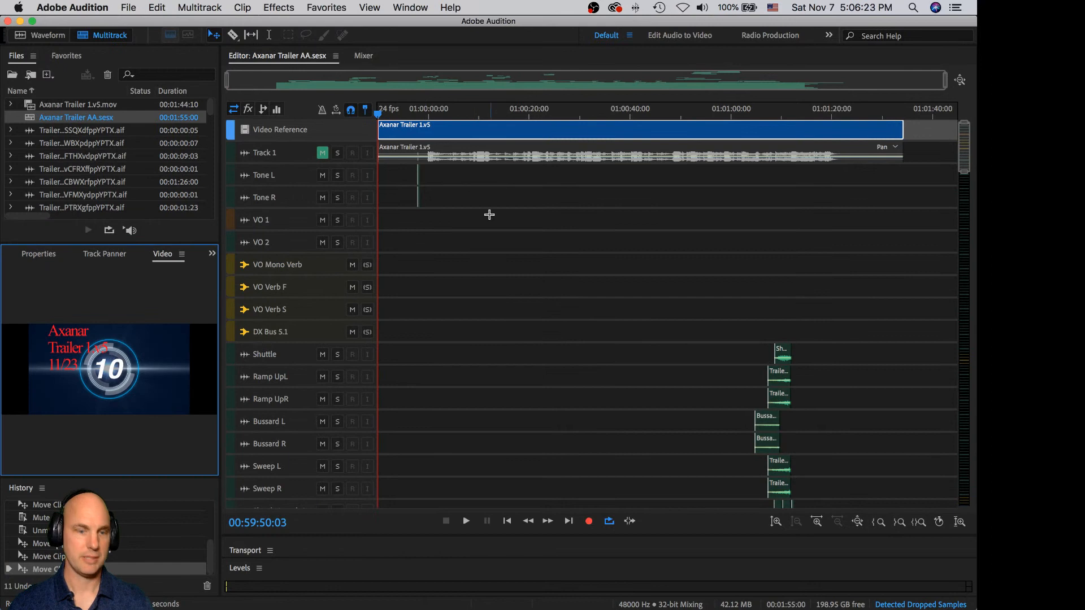
{"action": "key", "text": "super+Tab"}
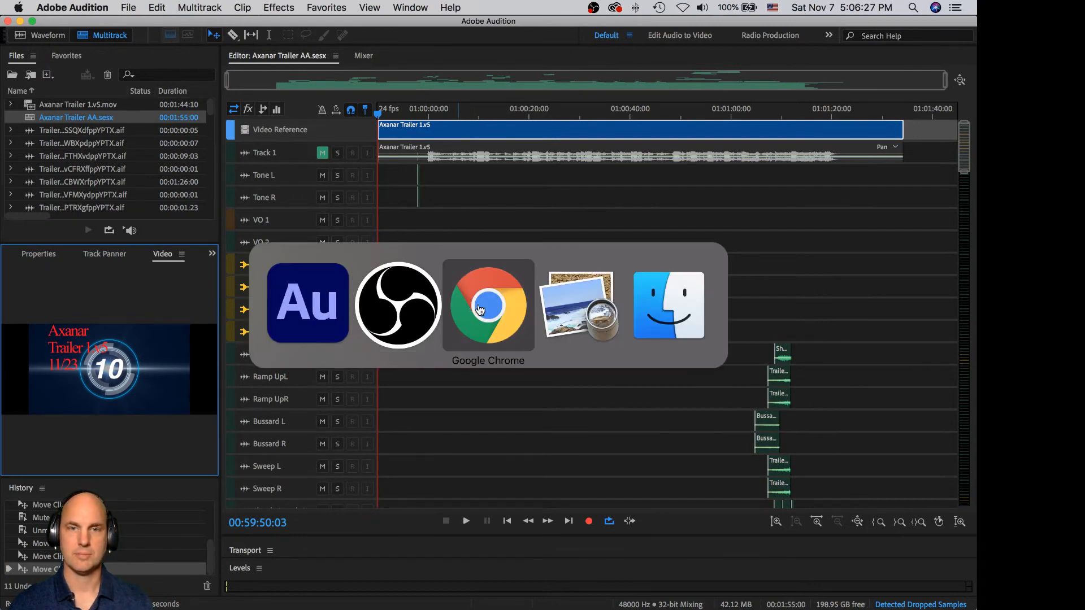
{"action": "left_click", "coordinate": [312, 311]}
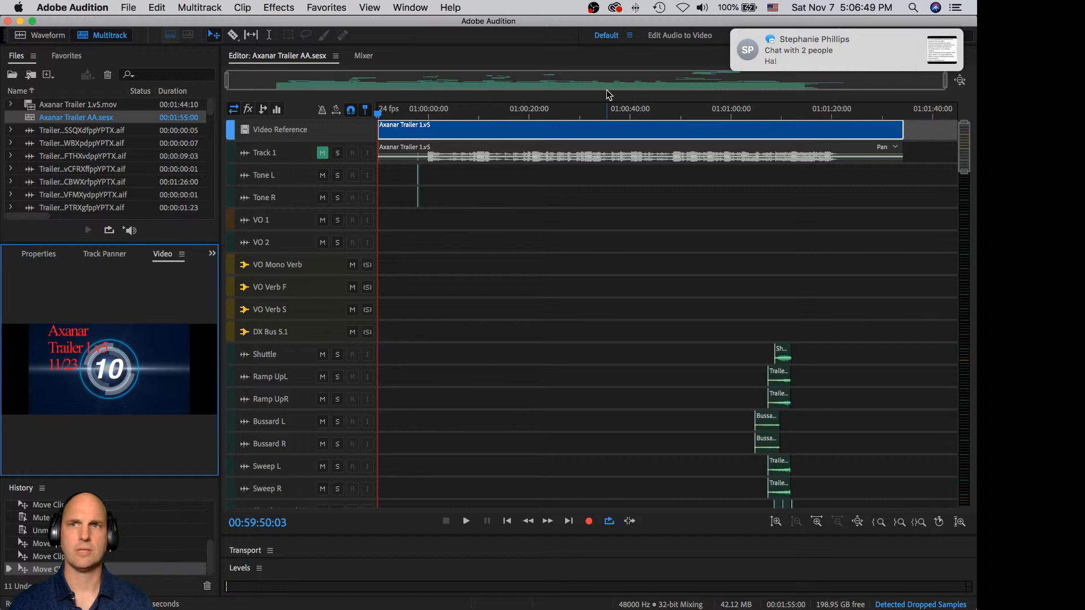
{"action": "left_click", "coordinate": [957, 8]}
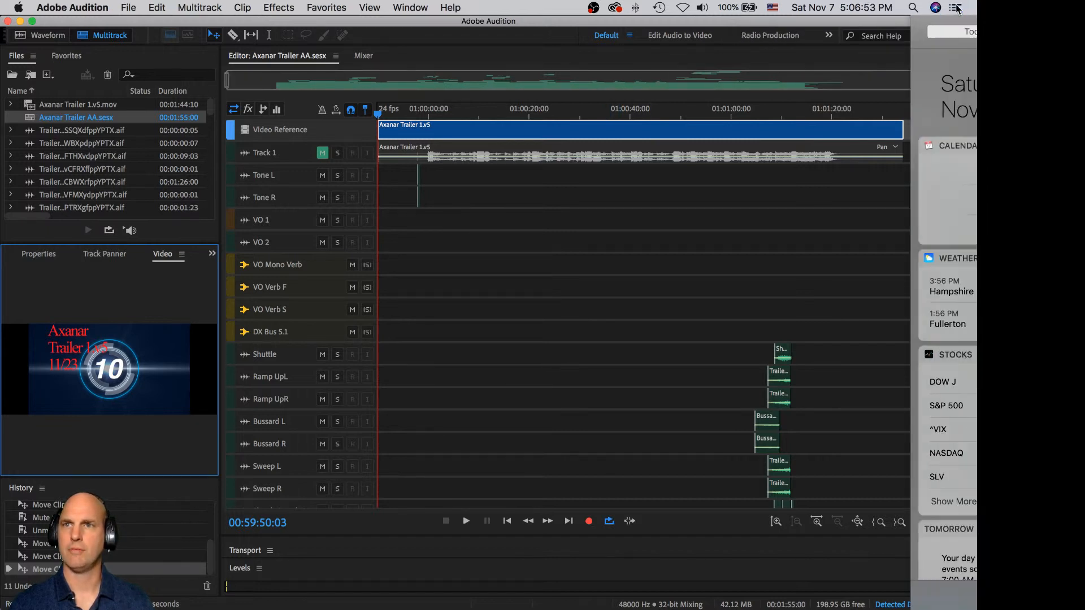
{"action": "left_click", "coordinate": [957, 8]}
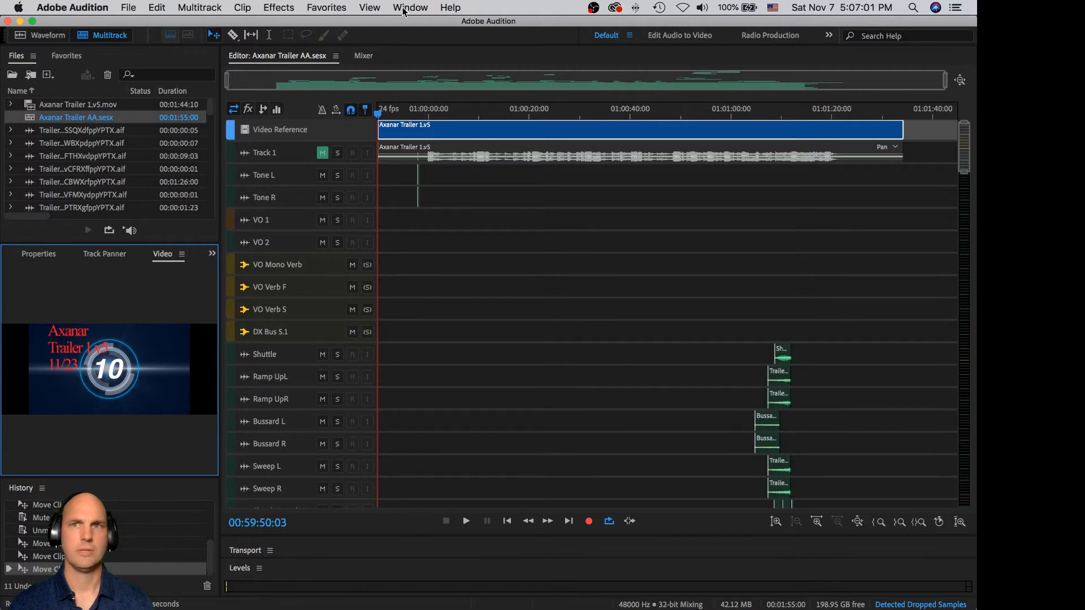
{"action": "left_click", "coordinate": [20, 7]}
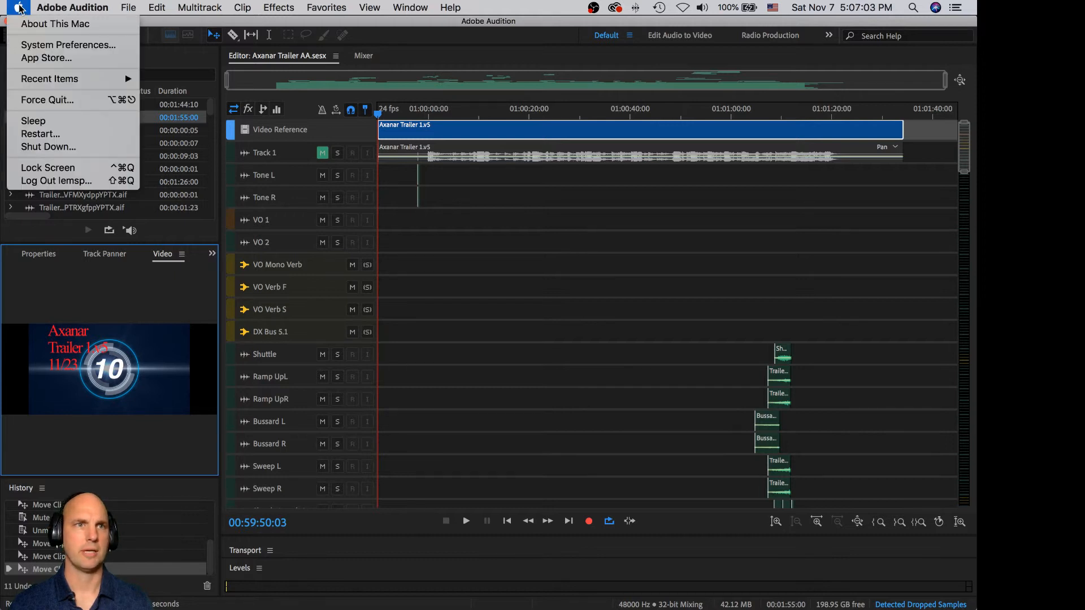
{"action": "left_click", "coordinate": [19, 6]}
{"action": "key", "text": "super+Tab"}
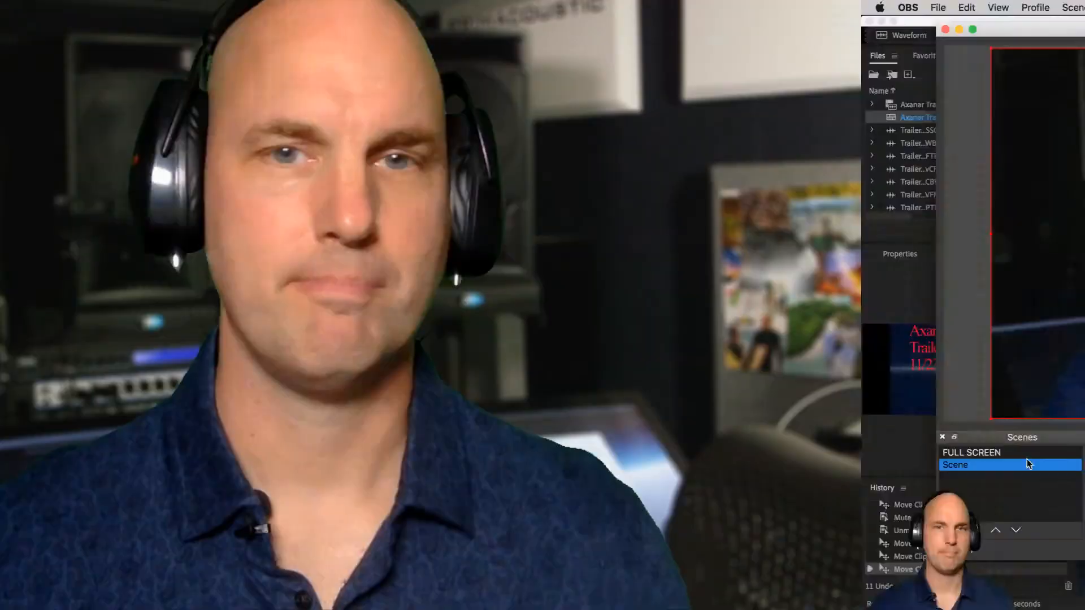
{"action": "left_click", "coordinate": [56, 280]}
{"action": "left_click", "coordinate": [56, 280]}
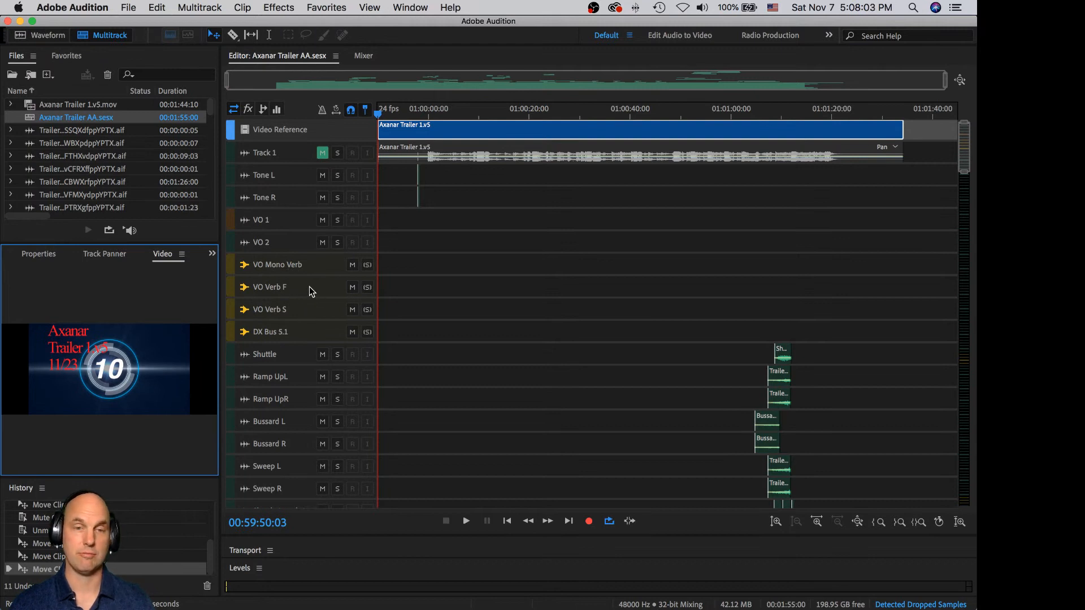
Step: Look through the session's sound-effects tracks, from Shuttle down to the Alarm Bus and the SFX reverb and 5.1 buses
{"action": "scroll", "coordinate": [427, 331], "scroll_direction": "down", "scroll_amount": 3}
{"action": "scroll", "coordinate": [429, 334], "scroll_direction": "down", "scroll_amount": 8}
{"action": "scroll", "coordinate": [429, 332], "scroll_direction": "up", "scroll_amount": 3}
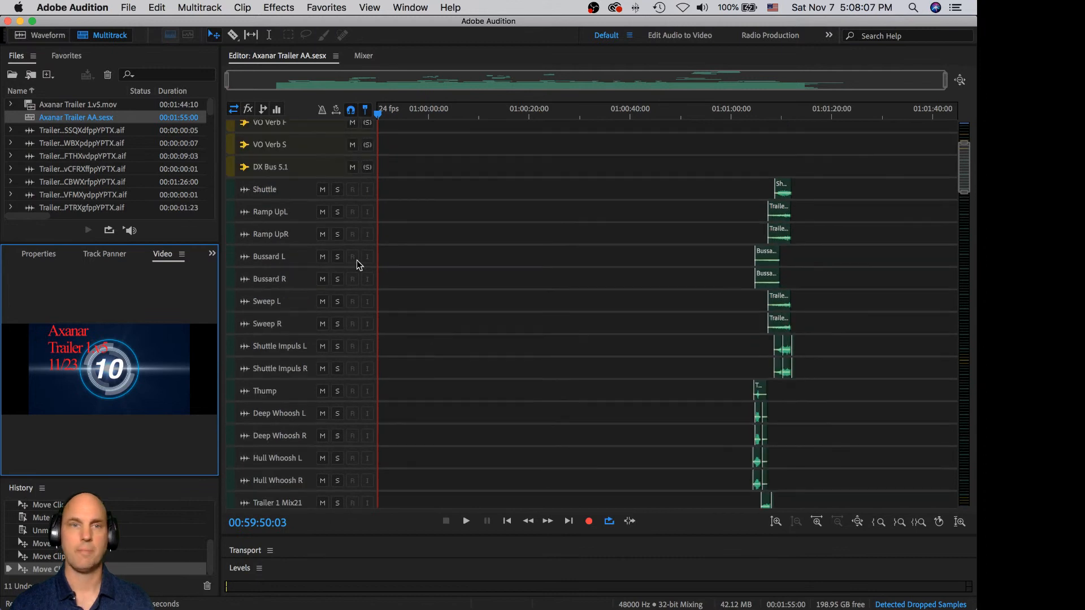
{"action": "scroll", "coordinate": [492, 205], "scroll_direction": "down", "scroll_amount": 15}
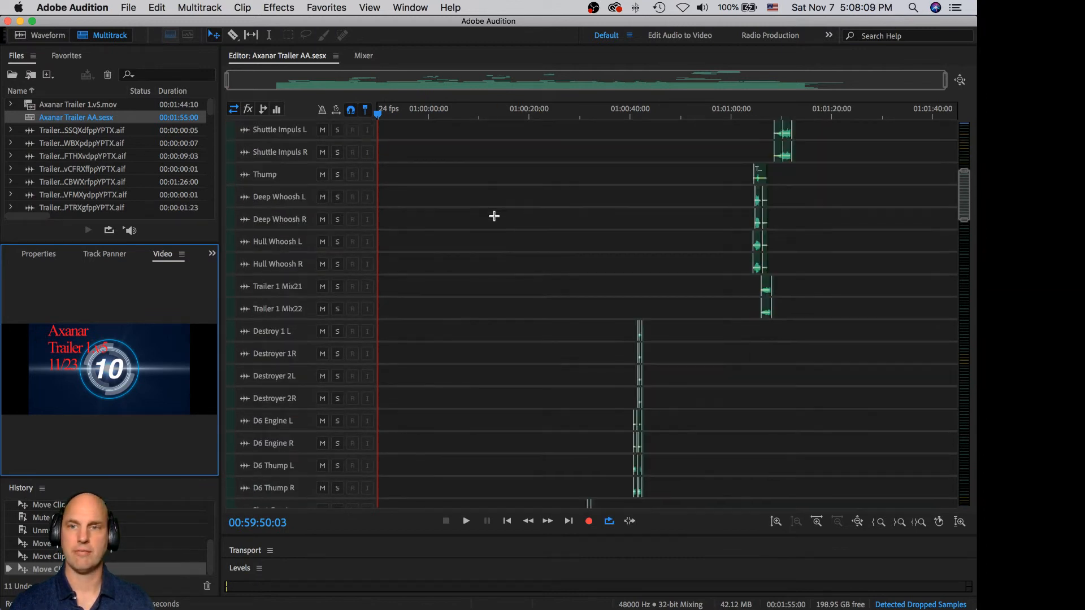
{"action": "scroll", "coordinate": [494, 216], "scroll_direction": "down", "scroll_amount": 15}
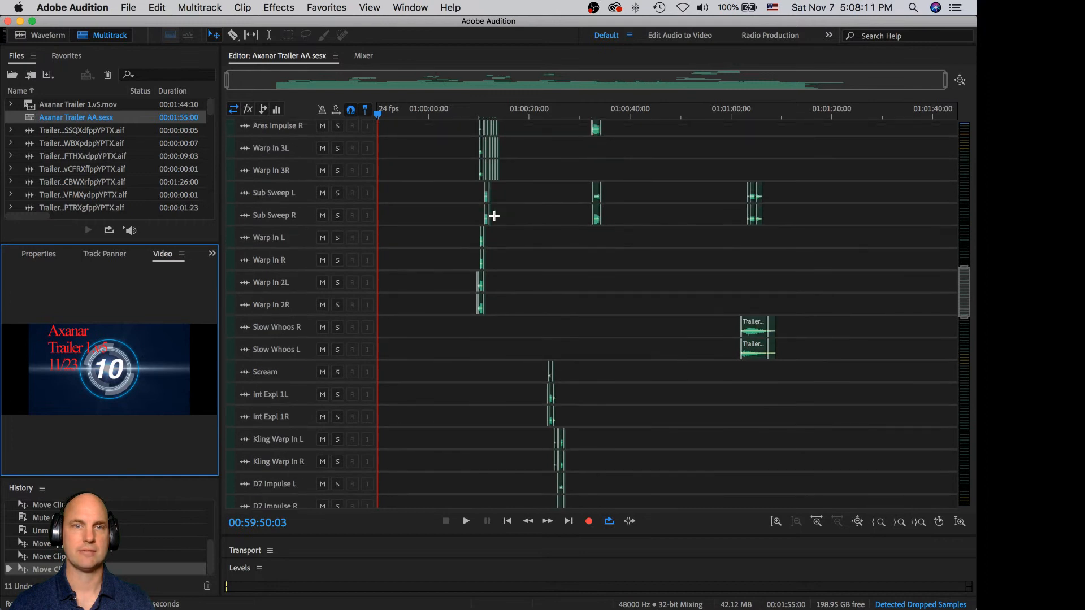
{"action": "scroll", "coordinate": [494, 216], "scroll_direction": "down", "scroll_amount": 3}
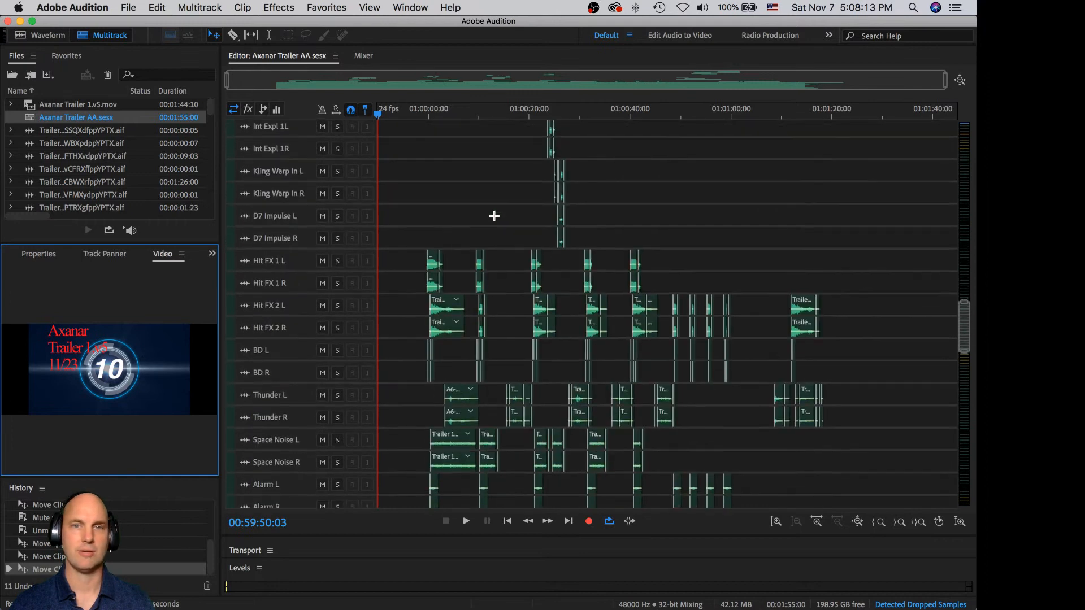
{"action": "scroll", "coordinate": [507, 198], "scroll_direction": "down", "scroll_amount": 8}
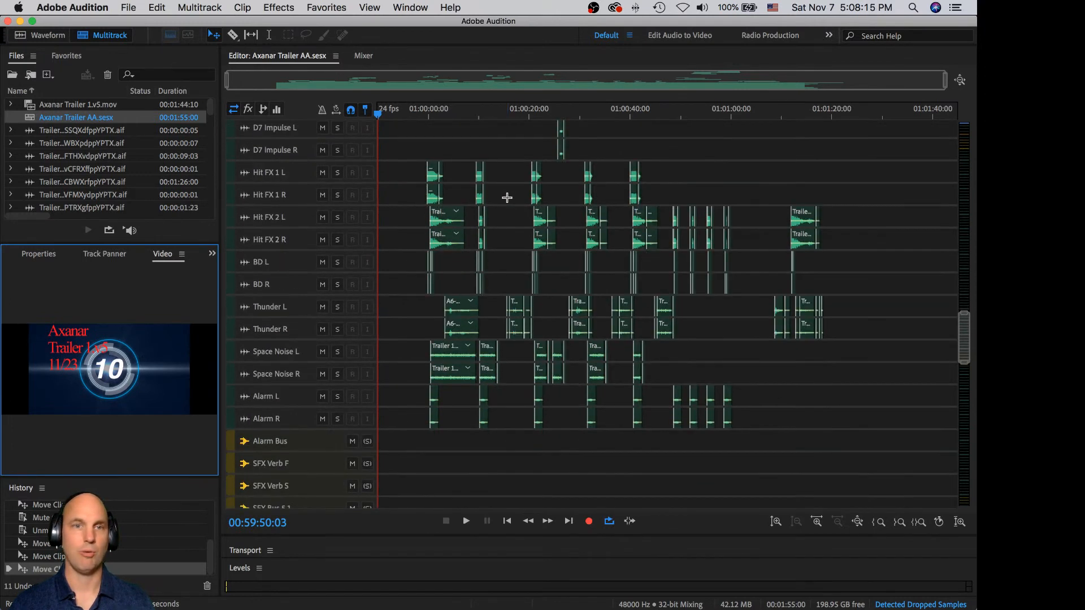
{"action": "scroll", "coordinate": [507, 198], "scroll_direction": "down", "scroll_amount": 20}
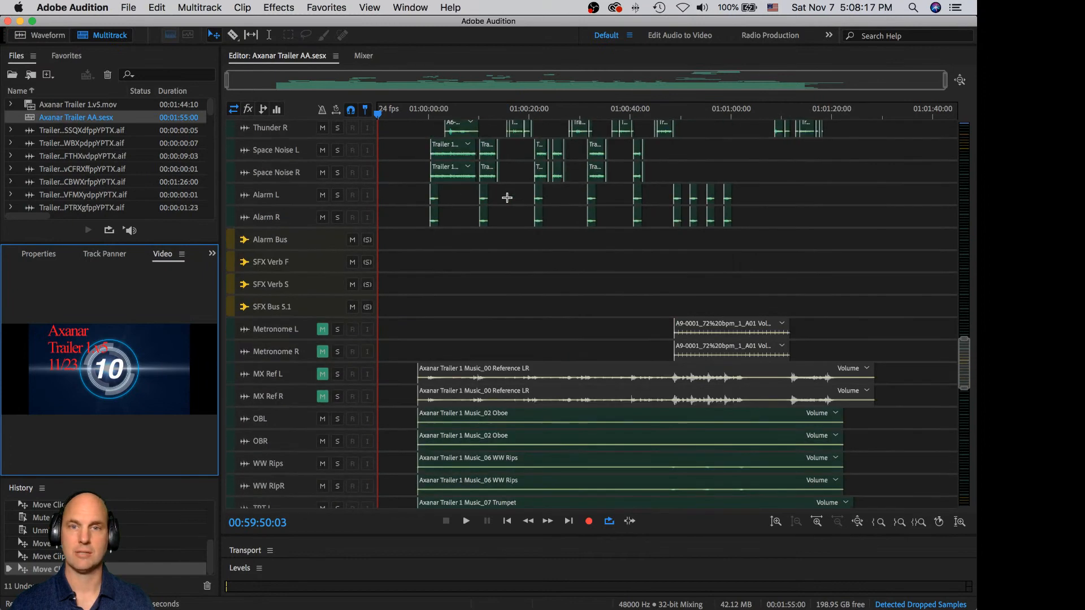
{"action": "scroll", "coordinate": [507, 197], "scroll_direction": "up", "scroll_amount": 17}
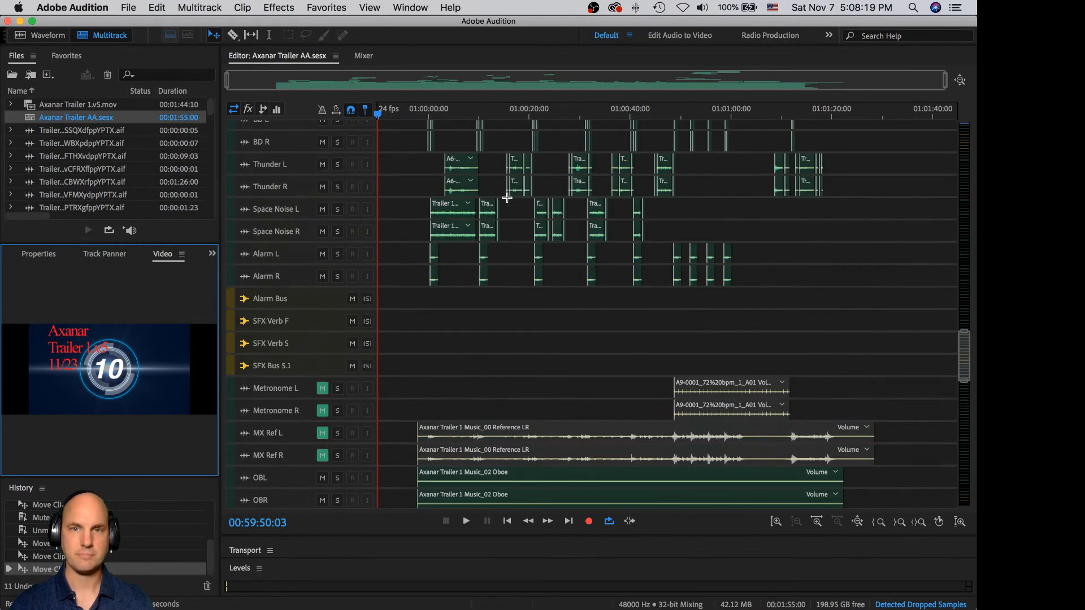
{"action": "scroll", "coordinate": [485, 226], "scroll_direction": "down", "scroll_amount": 9}
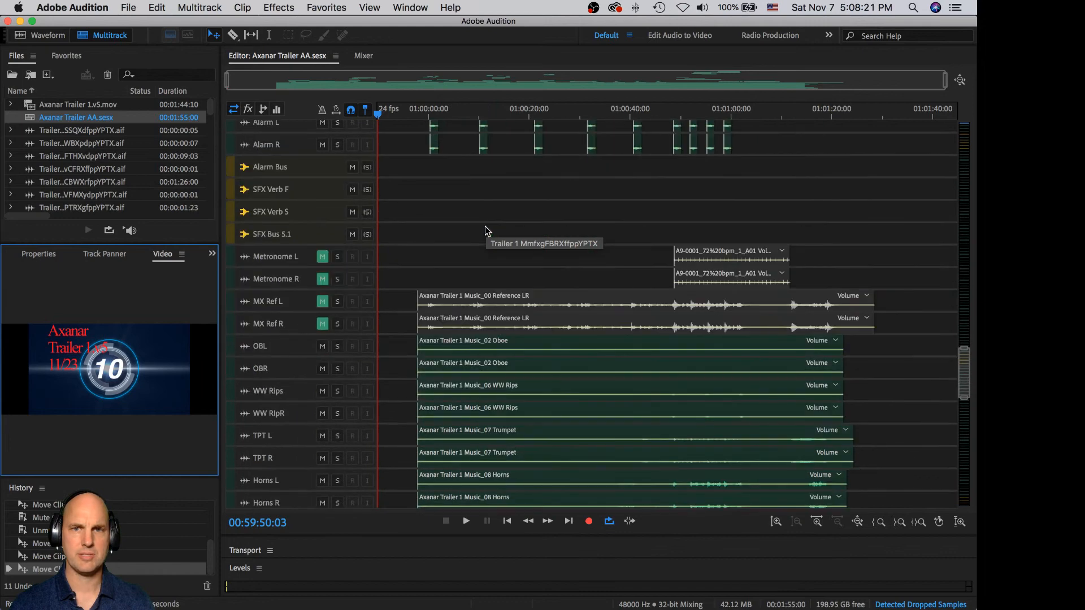
{"action": "scroll", "coordinate": [501, 165], "scroll_direction": "up", "scroll_amount": 17}
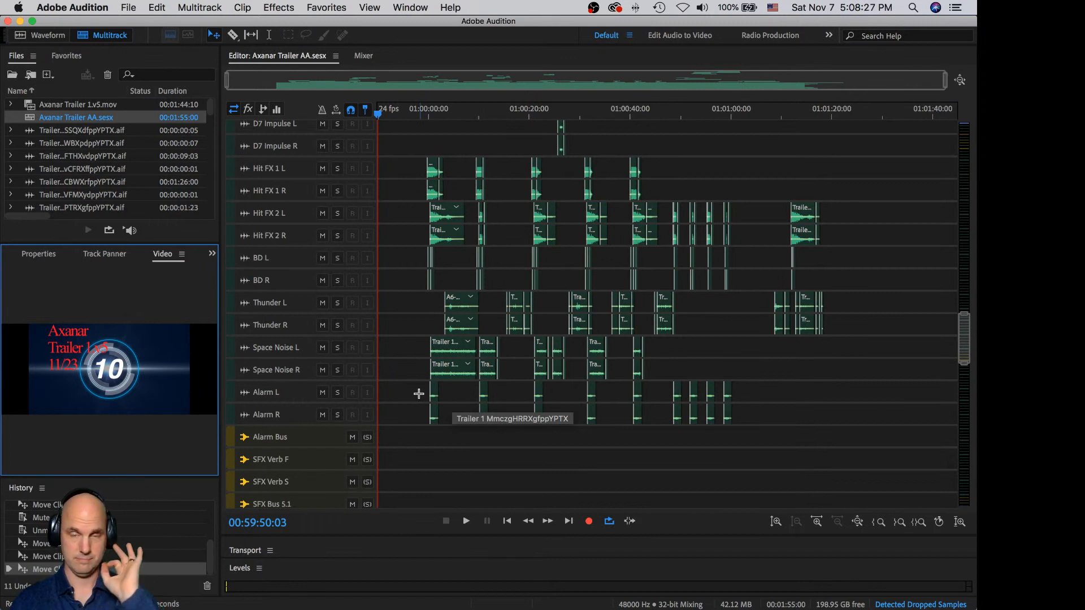
{"action": "scroll", "coordinate": [432, 403], "scroll_direction": "down", "scroll_amount": 1}
{"action": "scroll", "coordinate": [432, 402], "scroll_direction": "down", "scroll_amount": 5}
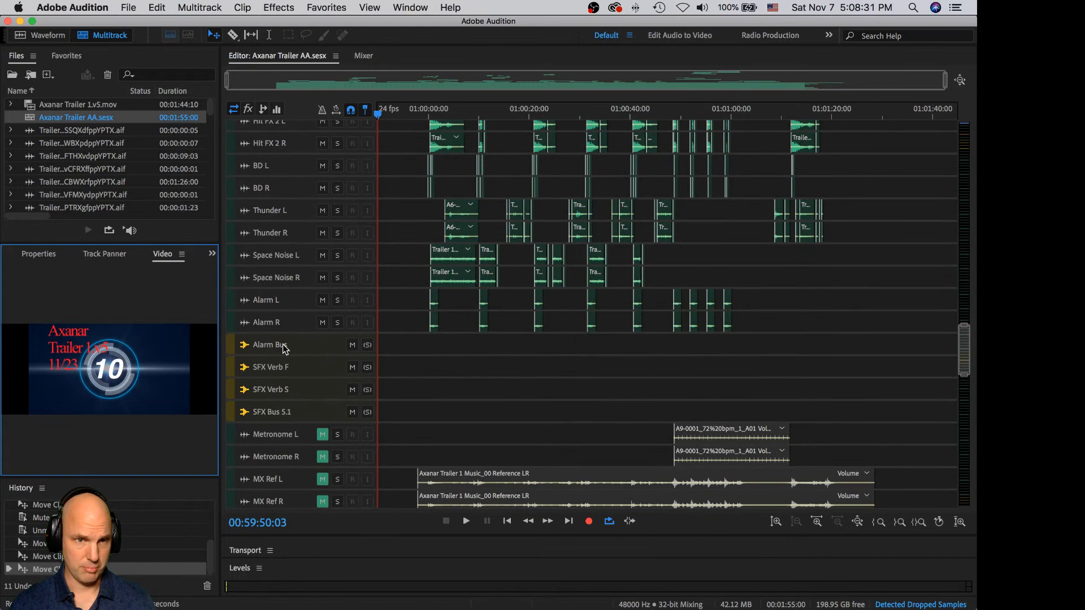
Step: Look through the music tracks, from the metronome and MX reference down to the MX bus, print master, Ambisonic Out and Master
{"action": "scroll", "coordinate": [491, 362], "scroll_direction": "down", "scroll_amount": 5}
{"action": "scroll", "coordinate": [492, 362], "scroll_direction": "down", "scroll_amount": 3}
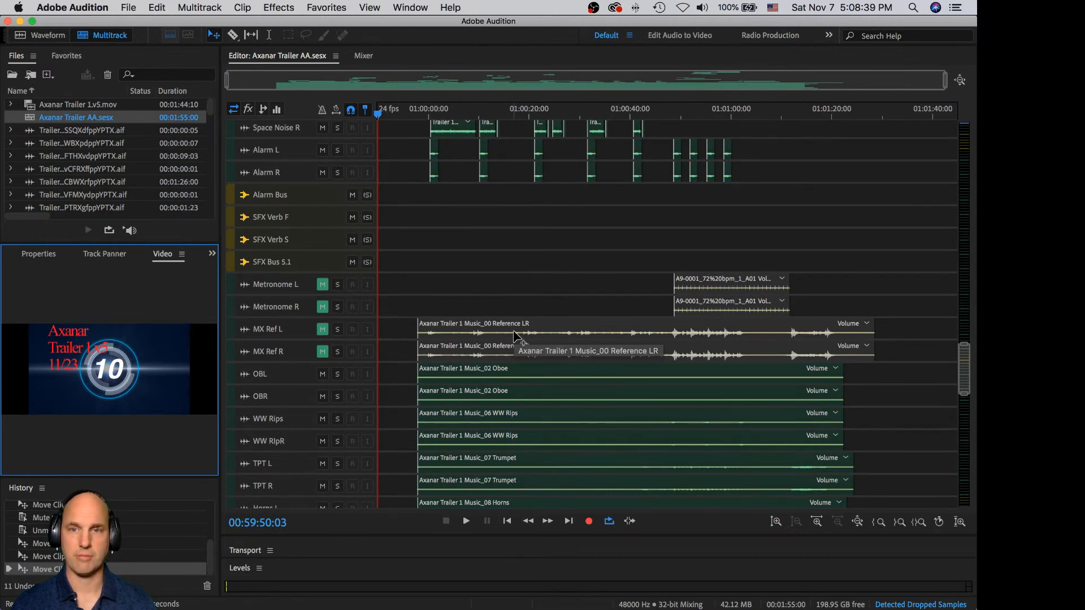
{"action": "scroll", "coordinate": [517, 339], "scroll_direction": "down", "scroll_amount": 3}
{"action": "scroll", "coordinate": [517, 339], "scroll_direction": "down", "scroll_amount": 20}
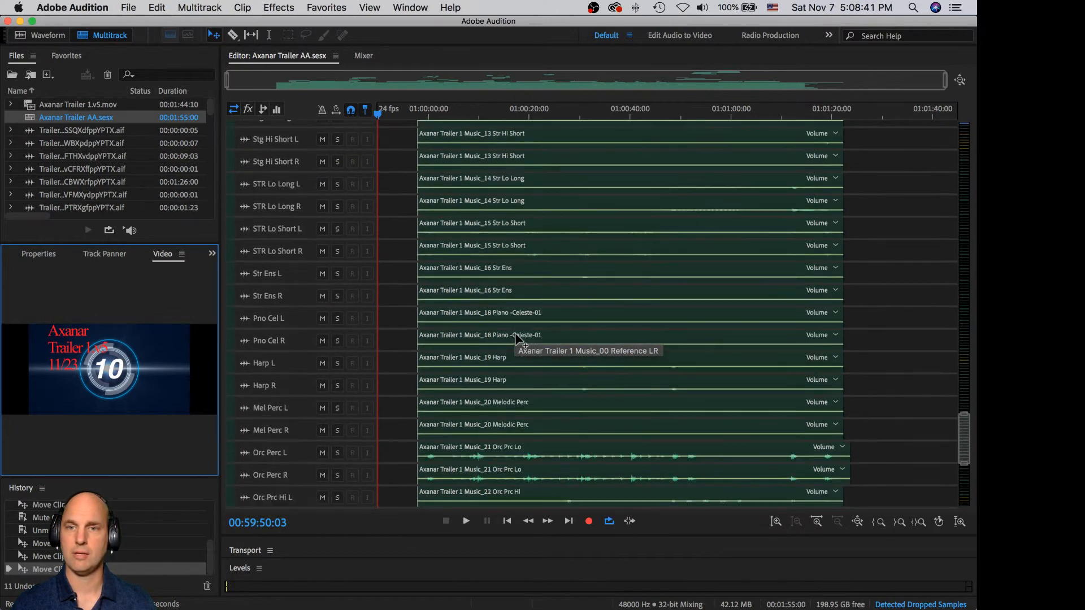
{"action": "scroll", "coordinate": [517, 339], "scroll_direction": "down", "scroll_amount": 9}
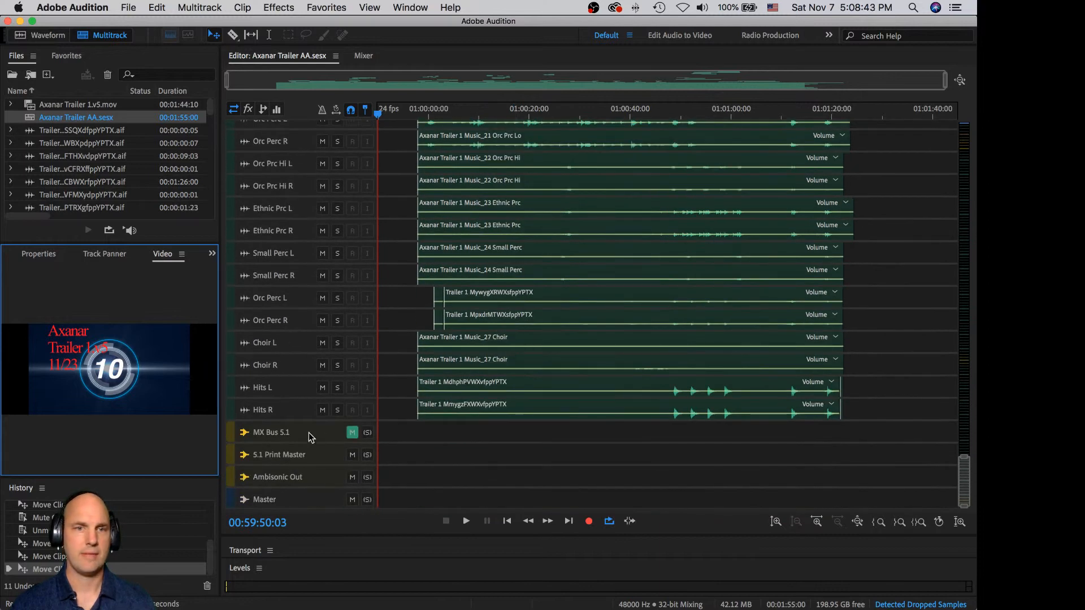
Step: Open the session mixer and bring its first channels into view, starting with Track 1
{"action": "left_click", "coordinate": [364, 56]}
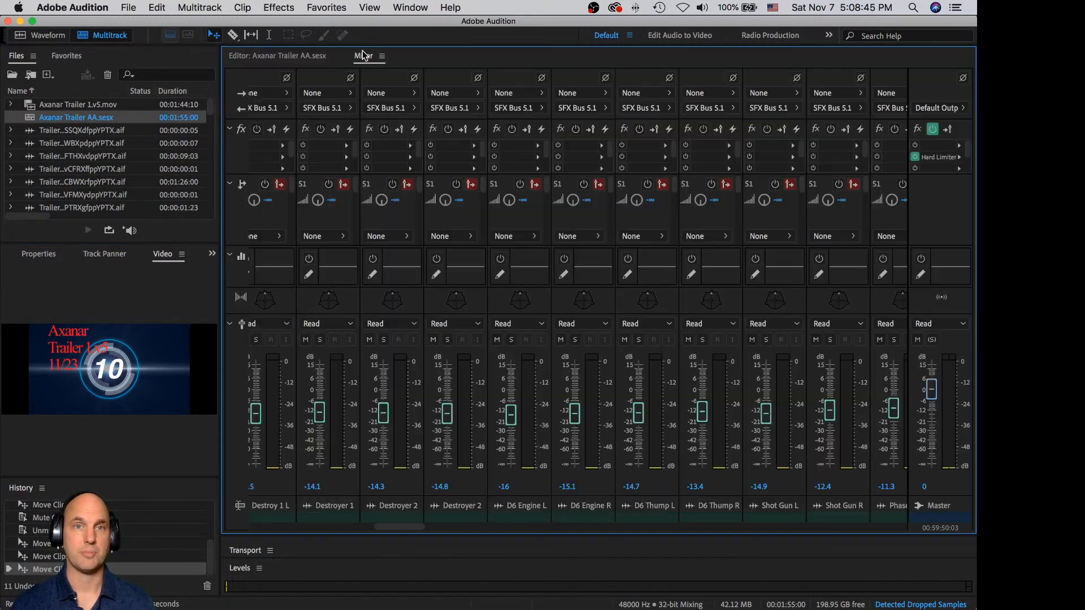
{"action": "left_click_drag", "start_coordinate": [400, 532], "coordinate": [212, 537]}
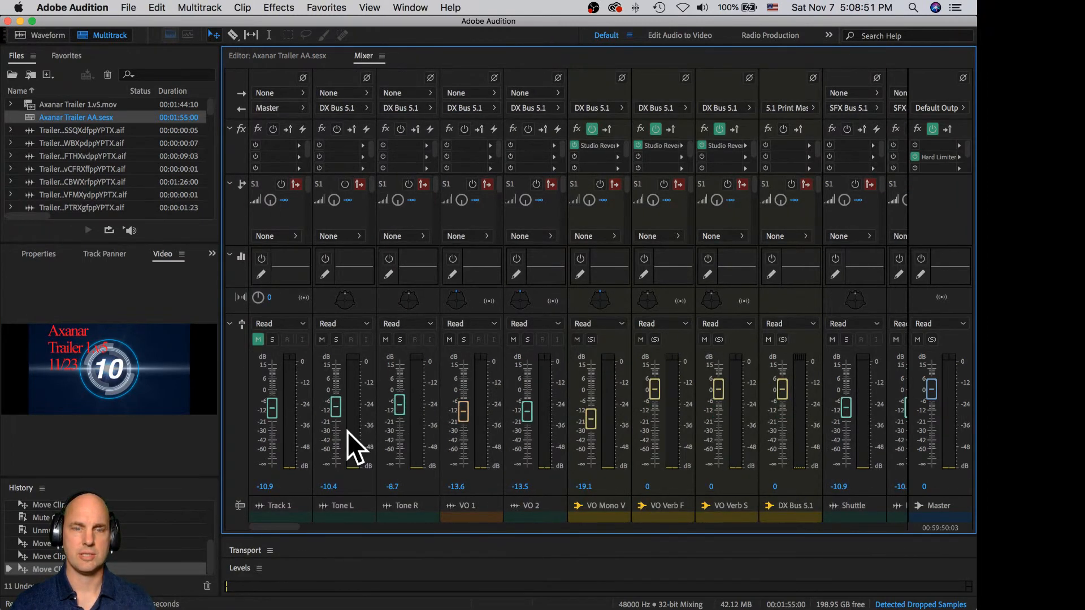
Step: Look through the mixer as far as the Alarm Bus and inspect the settings of its Echo effect
{"action": "left_click_drag", "start_coordinate": [296, 527], "coordinate": [661, 526]}
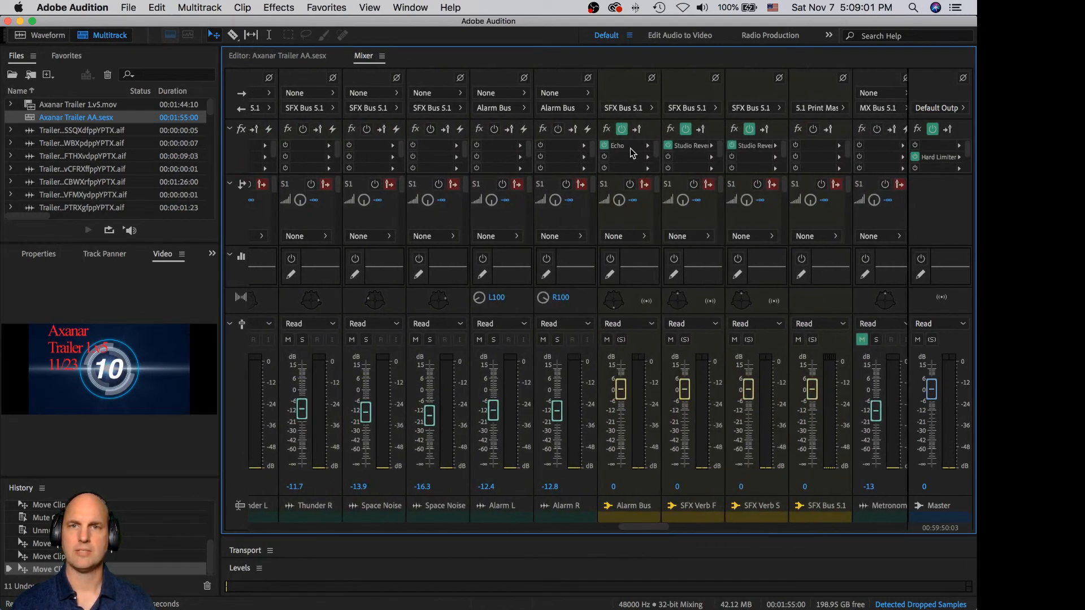
{"action": "double_click", "coordinate": [622, 147]}
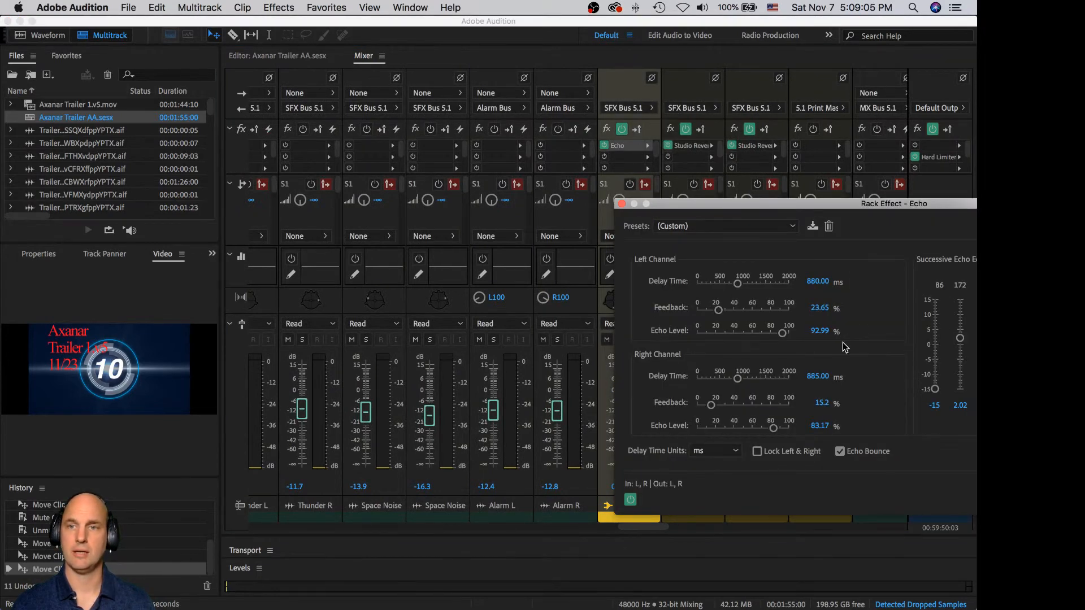
{"action": "left_click", "coordinate": [621, 204]}
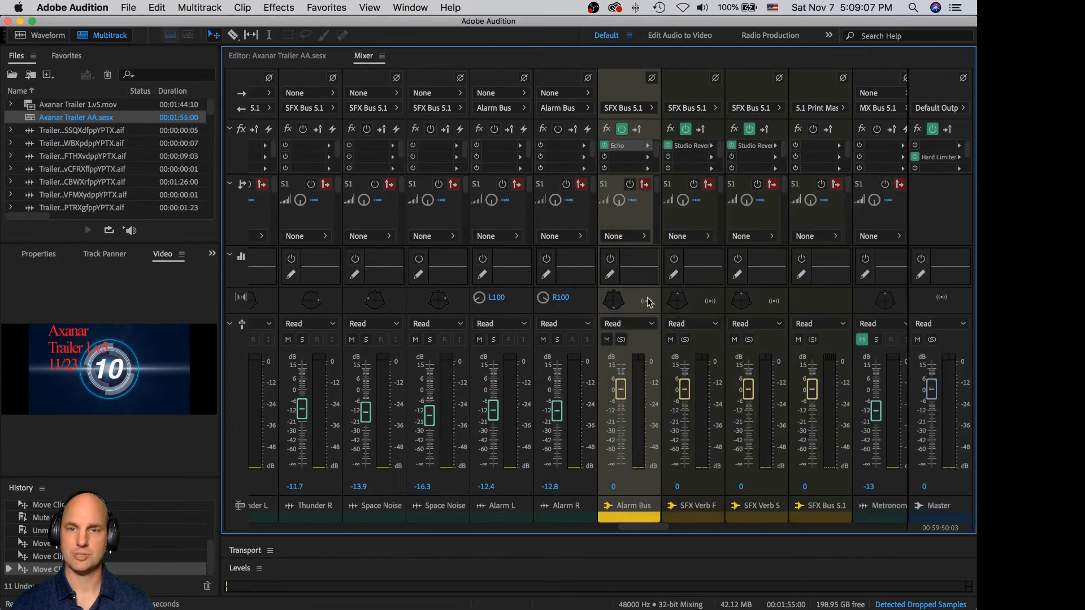
Step: Inspect the 3D-SAD Send effect on the 5.1 Print Master bus and the Hard Limiter on the Master track
{"action": "left_click_drag", "start_coordinate": [664, 527], "coordinate": [899, 531]}
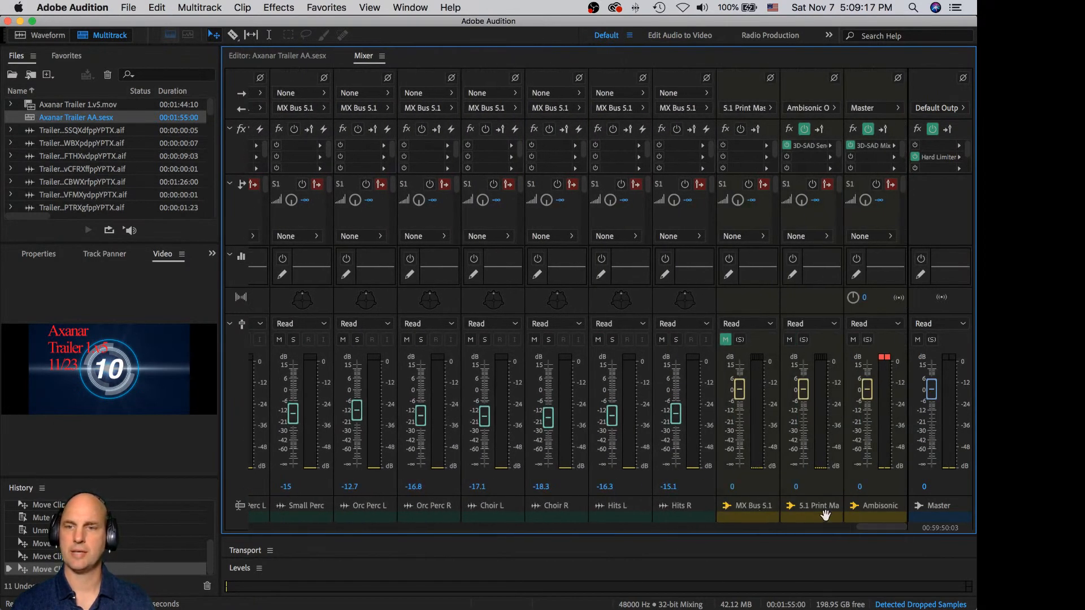
{"action": "double_click", "coordinate": [811, 148]}
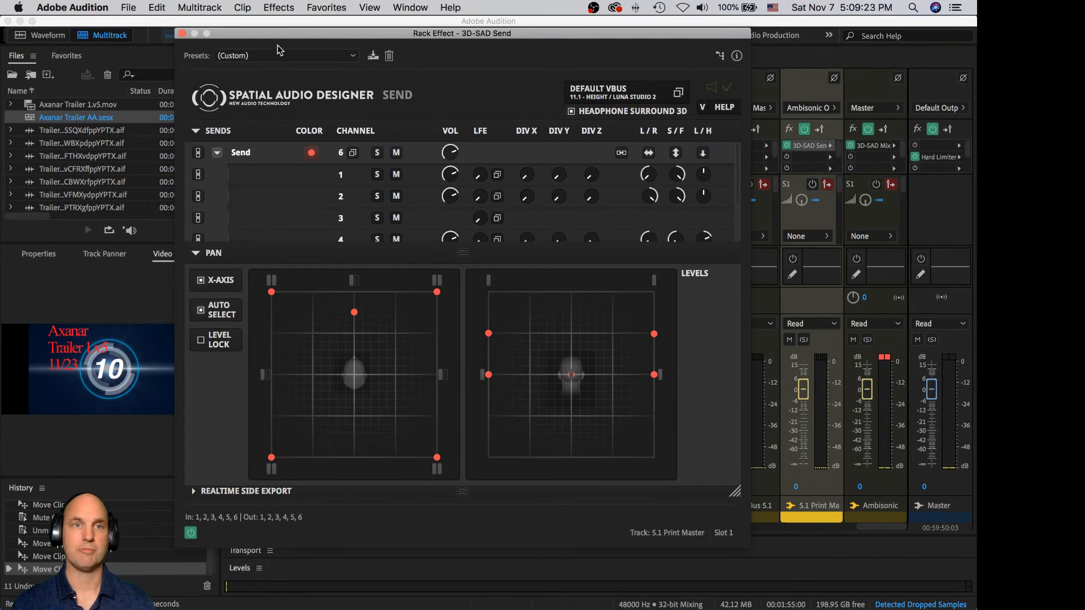
{"action": "left_click", "coordinate": [182, 34]}
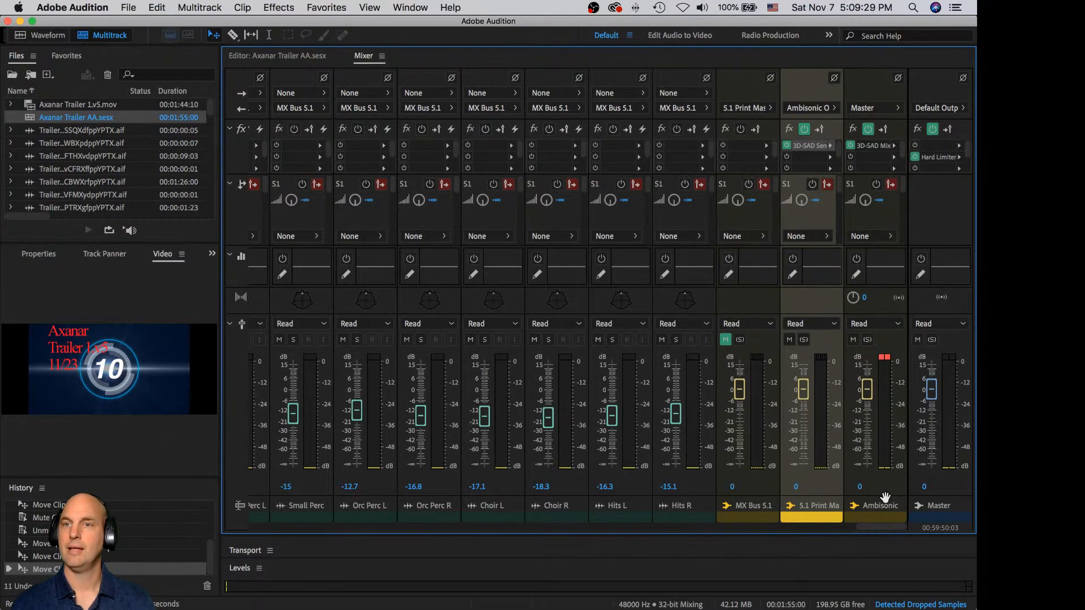
{"action": "double_click", "coordinate": [947, 158]}
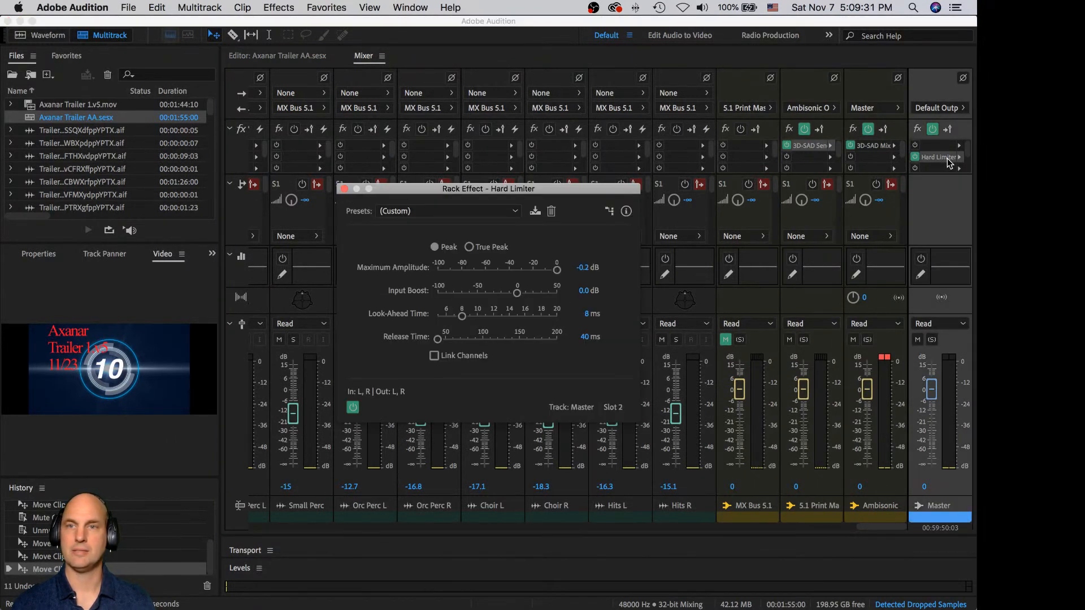
{"action": "left_click", "coordinate": [345, 189]}
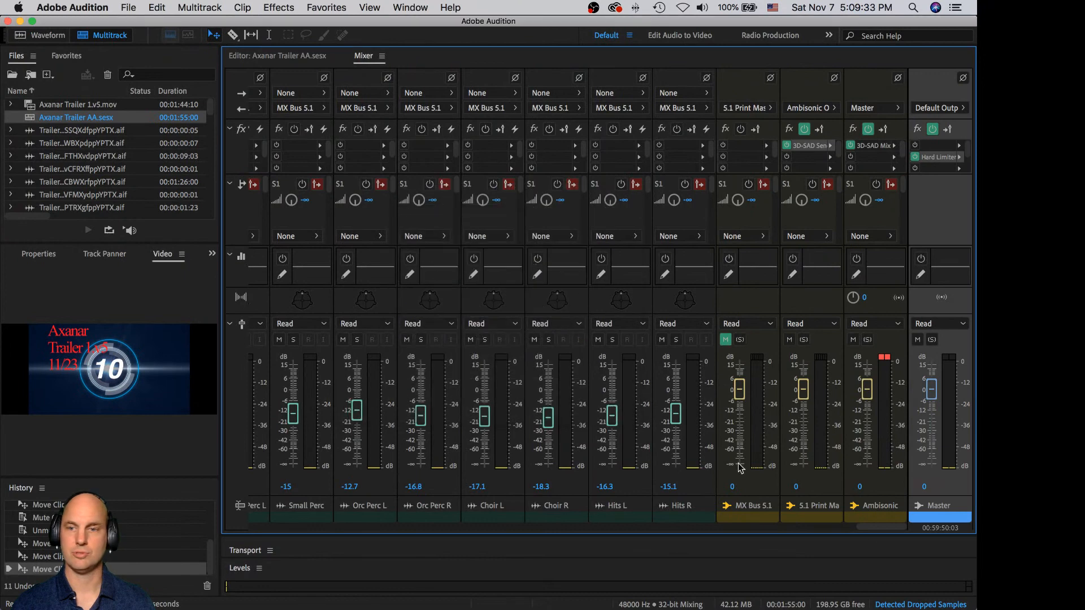
Step: Return to the multitrack editor, place the playhead just before the first Hit FX clips and audition the full mix from there
{"action": "left_click_drag", "start_coordinate": [886, 528], "coordinate": [276, 528]}
{"action": "left_click", "coordinate": [282, 56]}
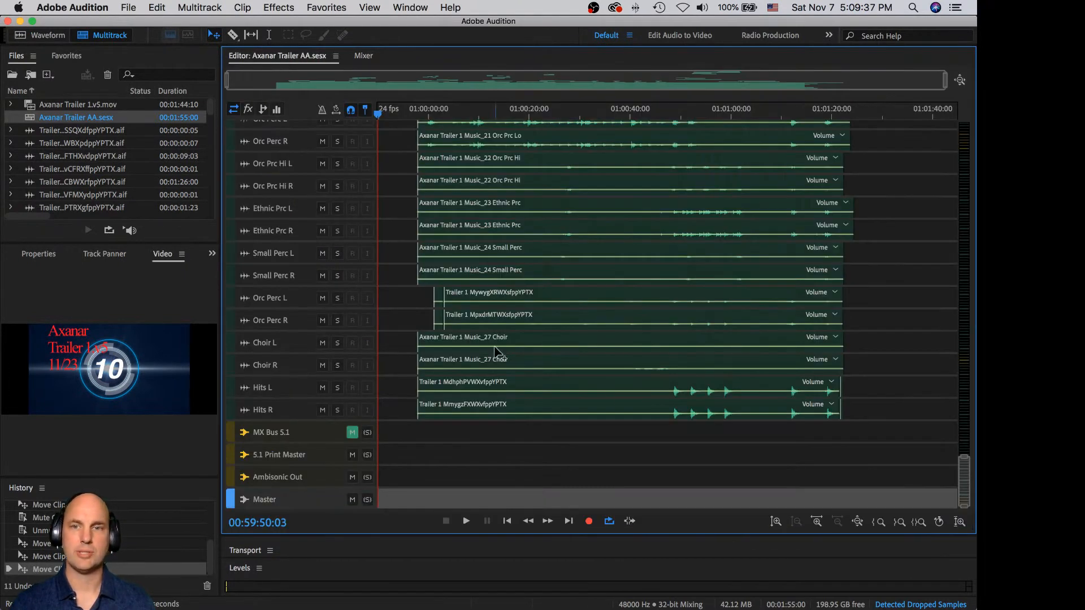
{"action": "left_click_drag", "start_coordinate": [971, 496], "coordinate": [886, 336]}
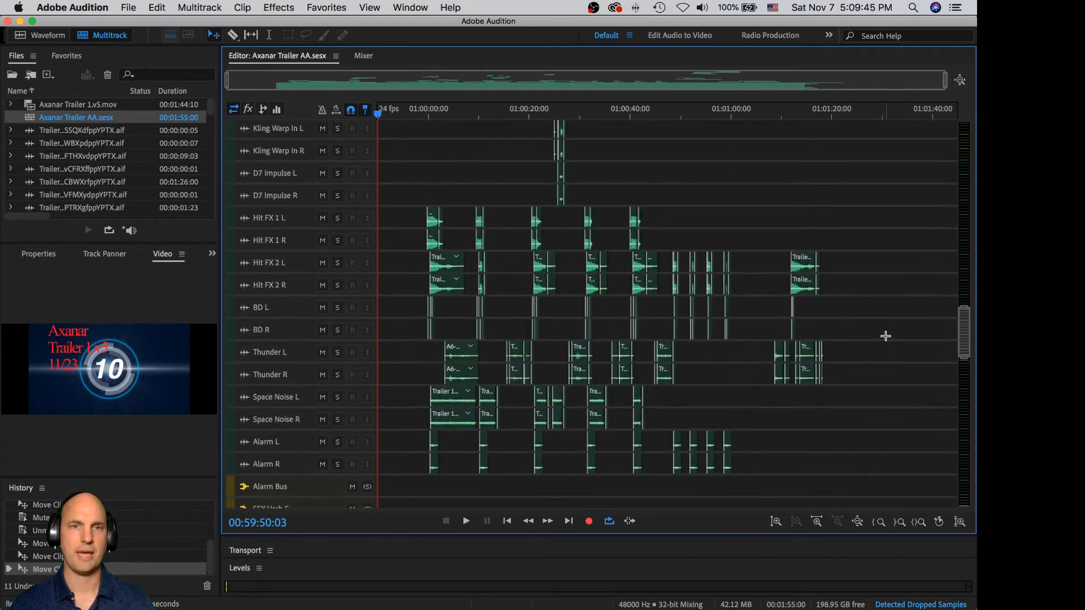
{"action": "key", "text": "t"}
{"action": "left_click", "coordinate": [421, 191]}
{"action": "key", "text": "space"}
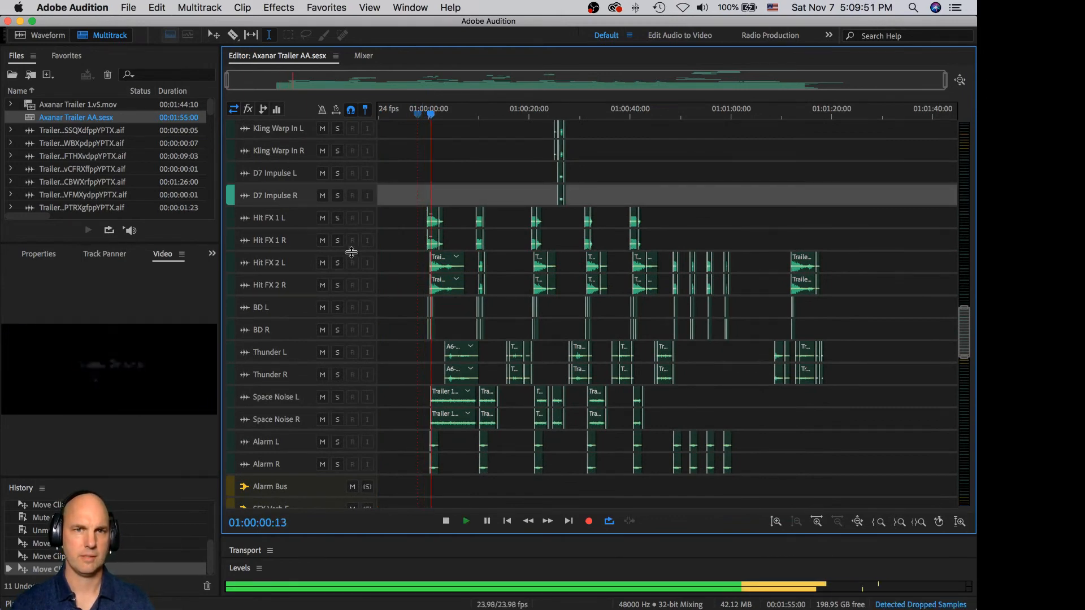
{"action": "key", "text": "space"}
Step: Solo the Hit FX 1 L track and audition its first hit with the tracks and timeline enlarged
{"action": "scroll", "coordinate": [351, 254], "scroll_direction": "up", "scroll_amount": 10}
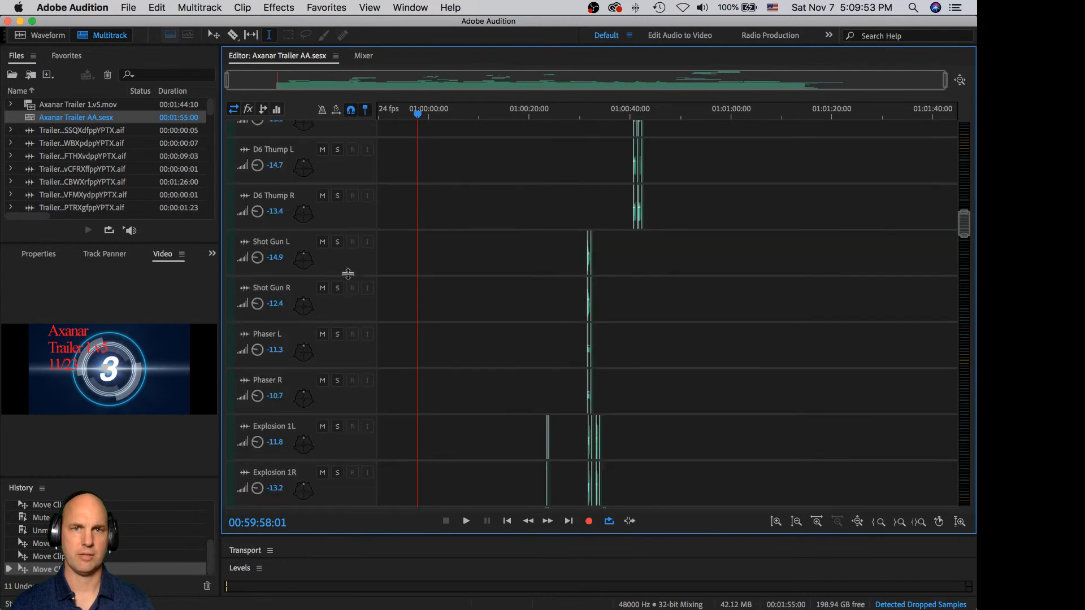
{"action": "left_click_drag", "start_coordinate": [964, 209], "coordinate": [961, 325]}
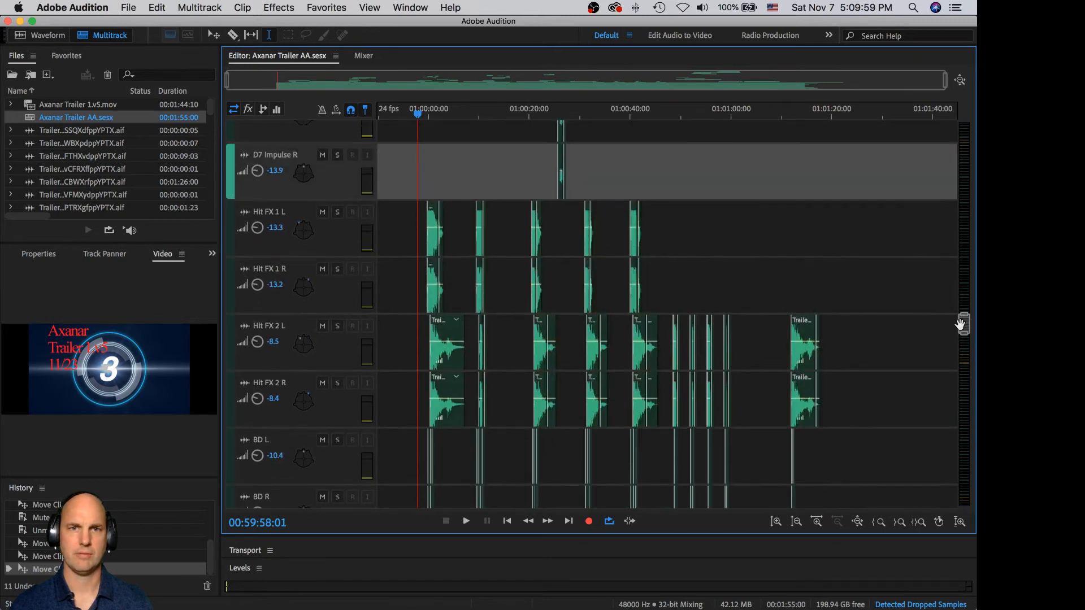
{"action": "scroll", "coordinate": [395, 253], "scroll_direction": "up", "scroll_amount": 2}
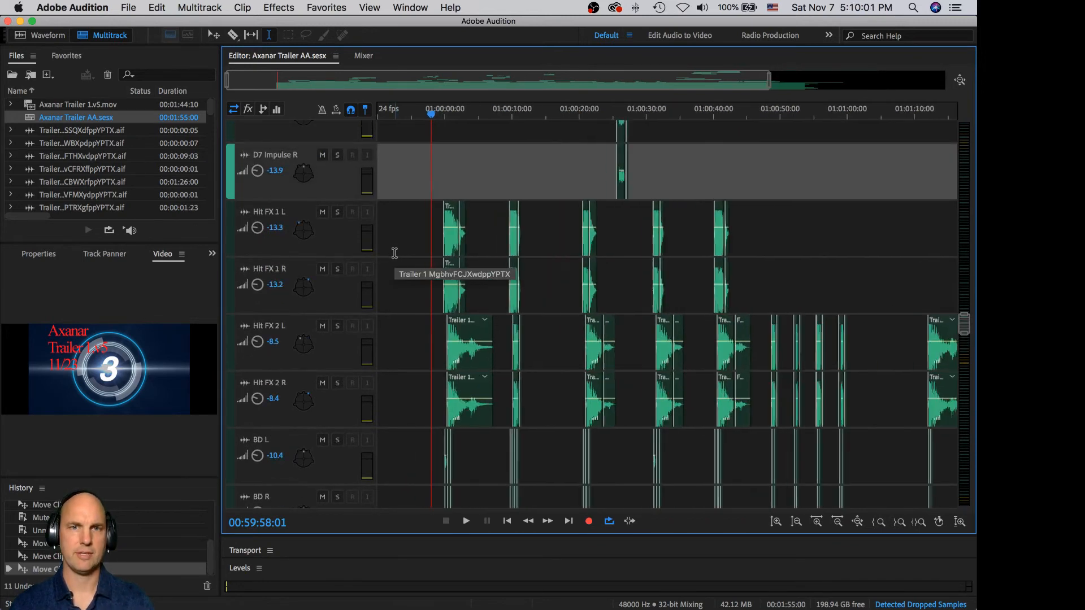
{"action": "scroll", "coordinate": [394, 253], "scroll_direction": "up", "scroll_amount": 5}
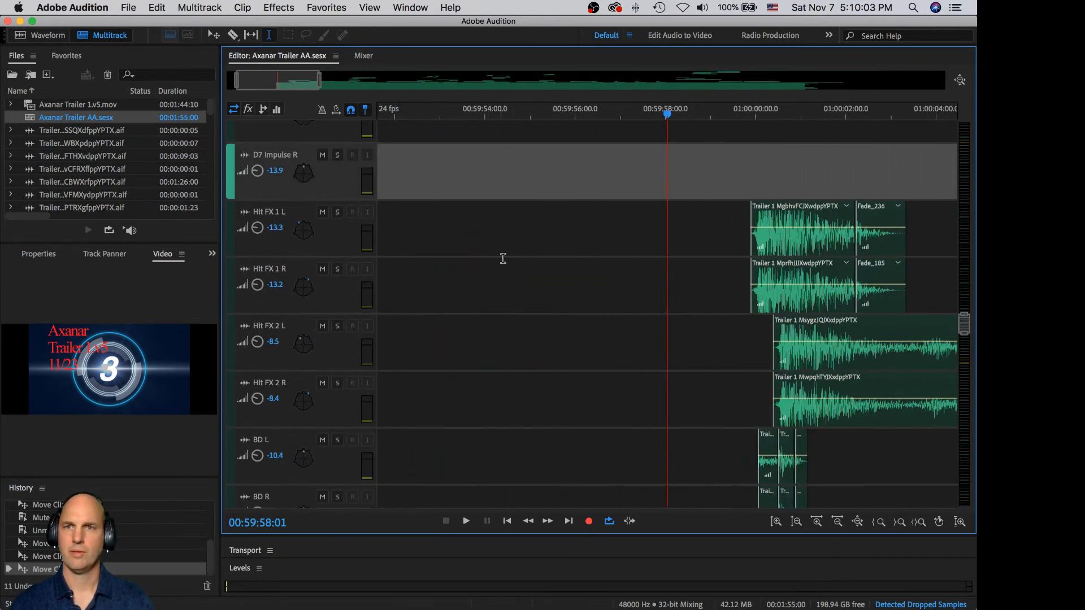
{"action": "scroll", "coordinate": [503, 258], "scroll_direction": "up", "scroll_amount": 1}
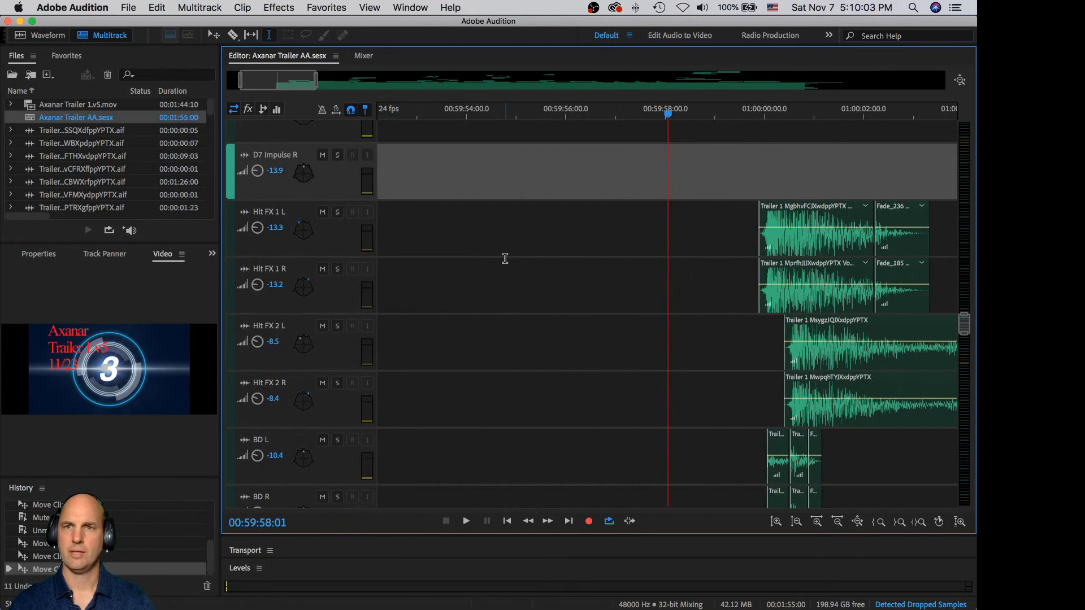
{"action": "left_click", "coordinate": [338, 213]}
{"action": "key", "text": "space"}
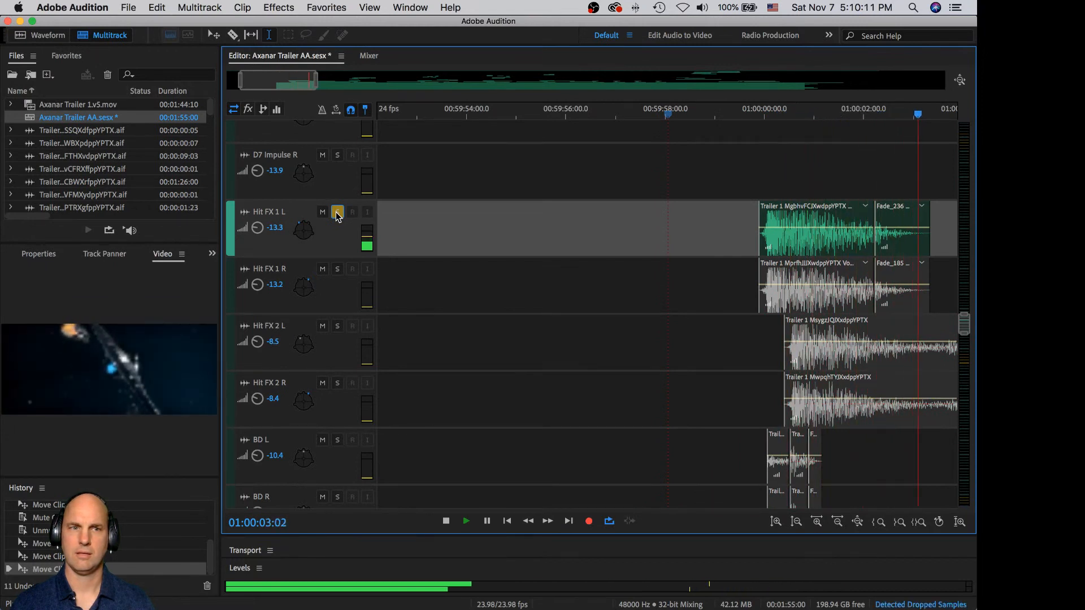
{"action": "key", "text": "space"}
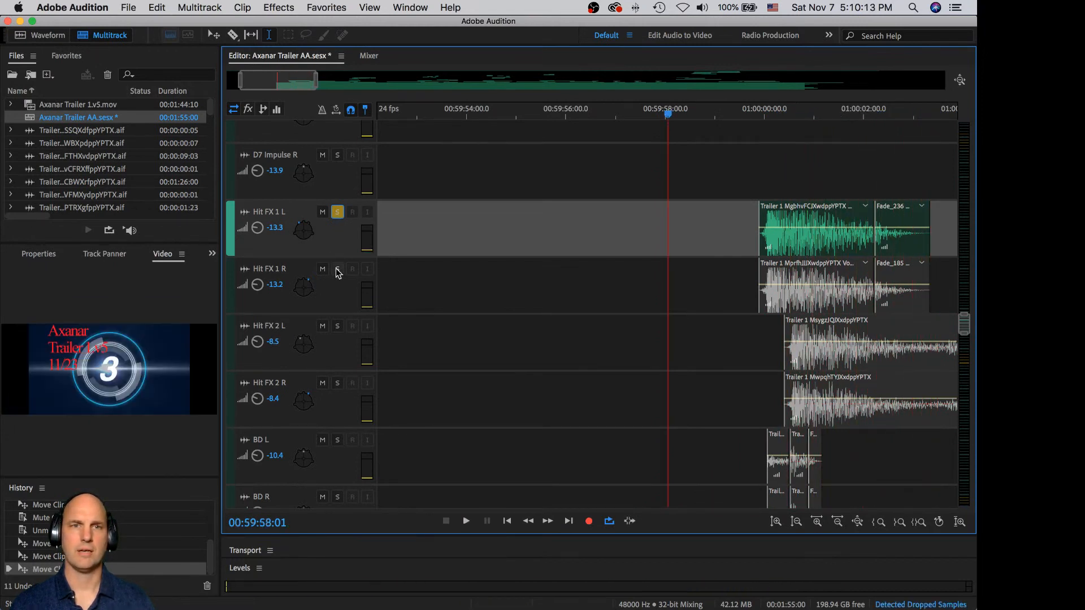
Step: Add Hit FX 1 R to the solo and audition both Hit FX 1 channels together
{"action": "left_click", "coordinate": [338, 269]}
{"action": "key", "text": "space"}
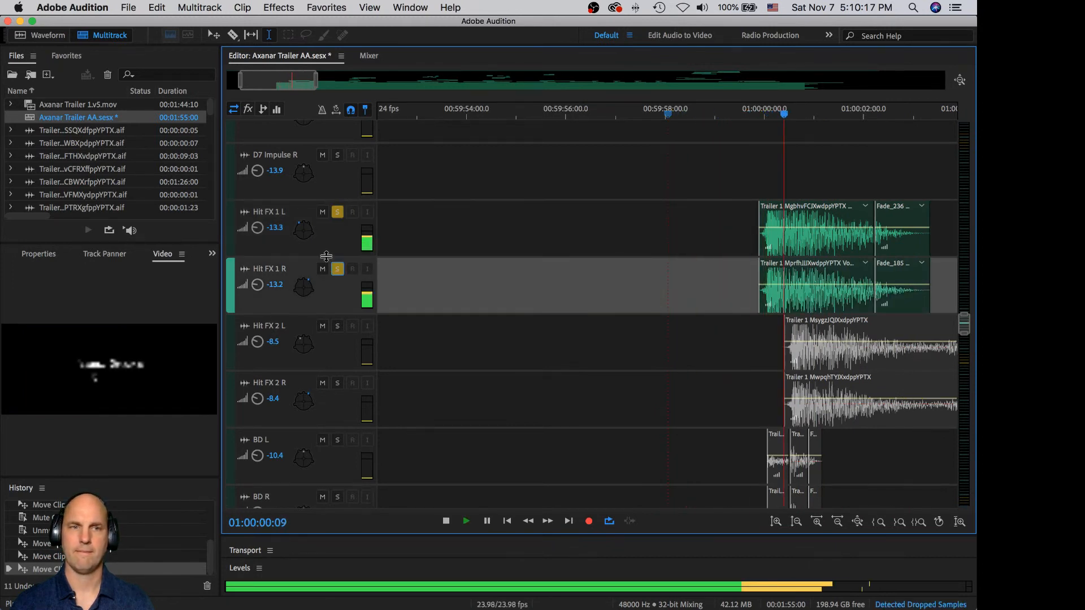
{"action": "key", "text": "space"}
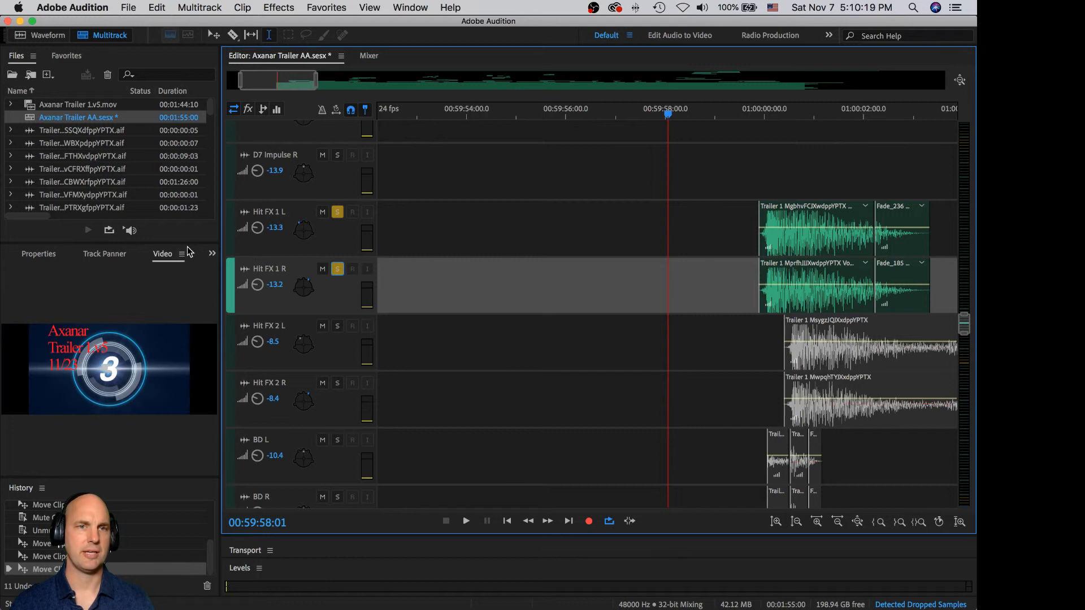
{"action": "left_click", "coordinate": [182, 255]}
{"action": "mouse_move", "coordinate": [228, 338]}
{"action": "left_click", "coordinate": [433, 365]}
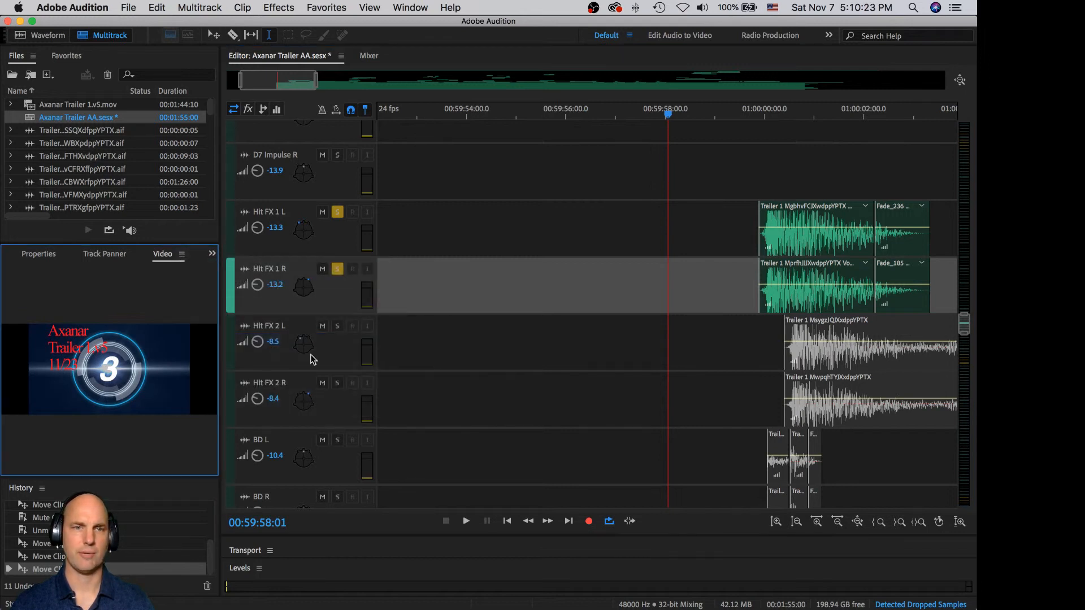
Step: Solo Hit FX 2 L and Hit FX 2 R alongside the Hit FX 1 pair and audition all four tracks
{"action": "left_click", "coordinate": [337, 326]}
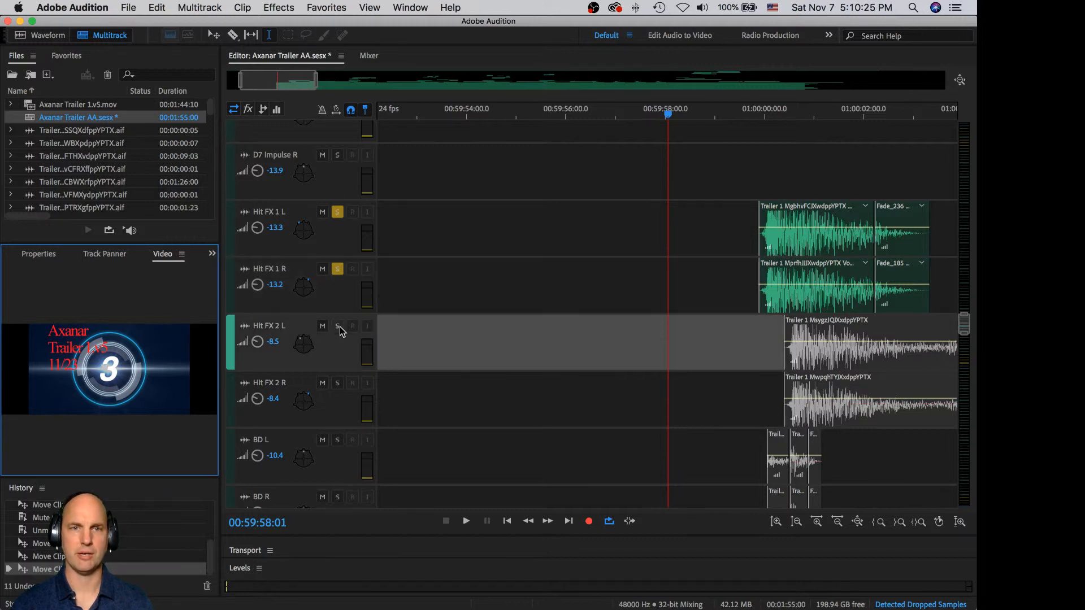
{"action": "left_click", "coordinate": [337, 384]}
{"action": "key", "text": "space"}
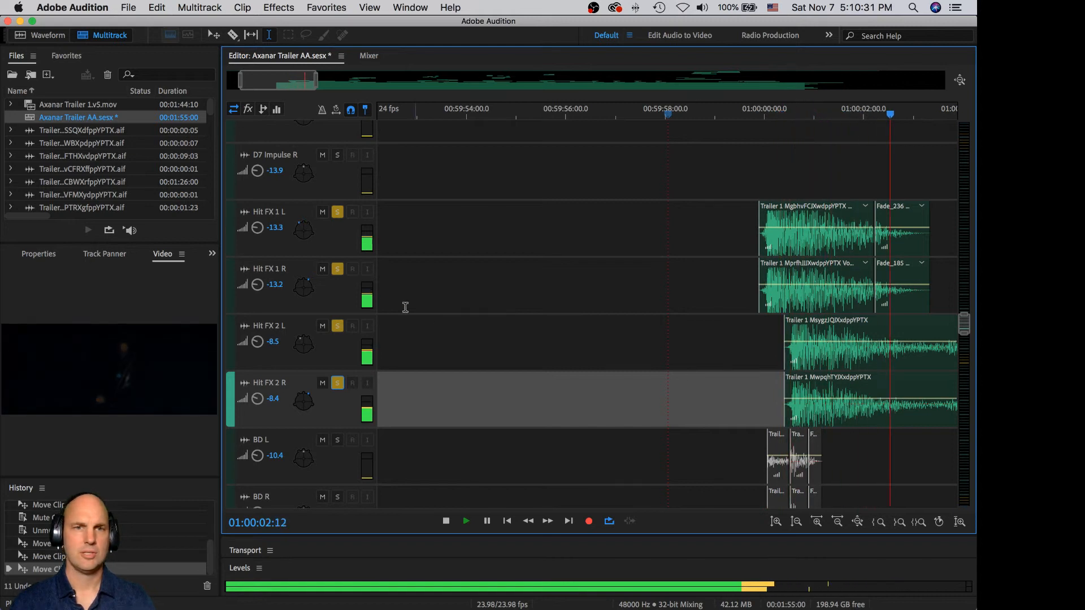
{"action": "key", "text": "space"}
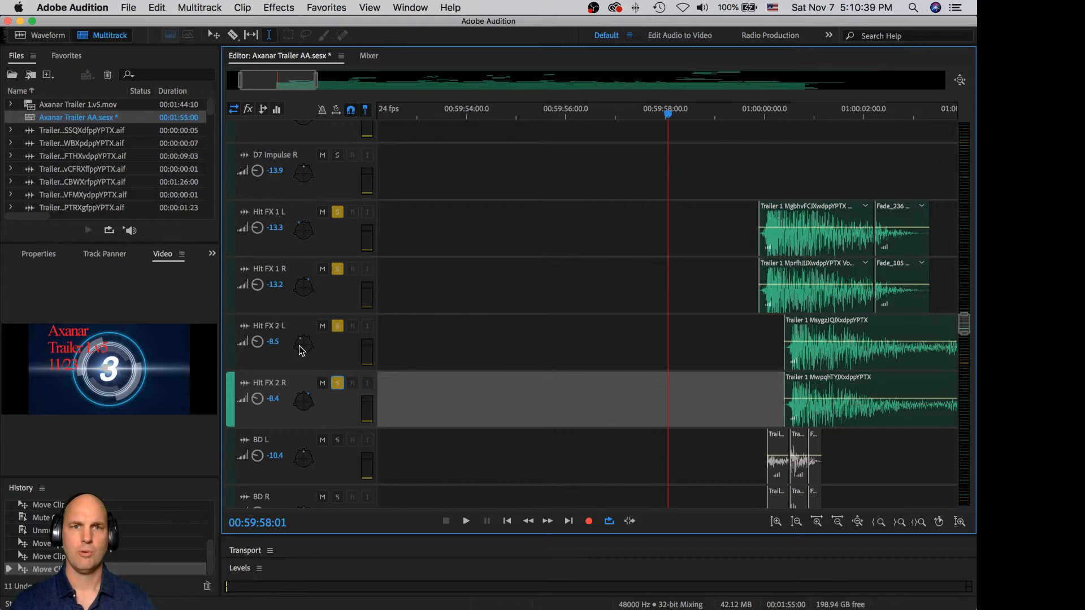
Step: Pan Hit FX 2 L to the left surround at -110° and Hit FX 2 R to the right surround at 109°, and audition the soloed hits
{"action": "left_click", "coordinate": [304, 230]}
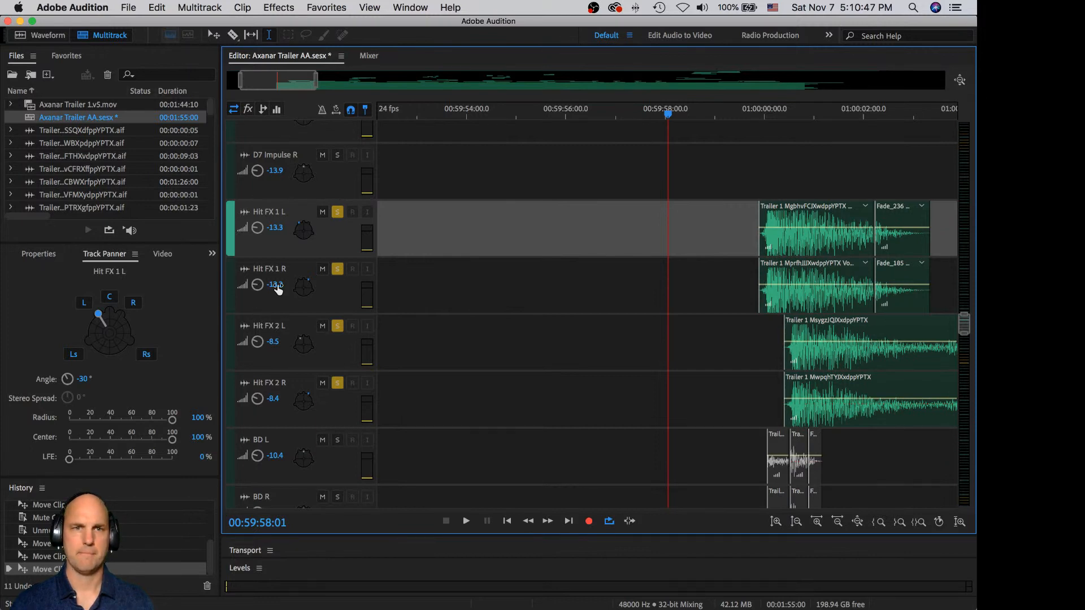
{"action": "left_click", "coordinate": [302, 349]}
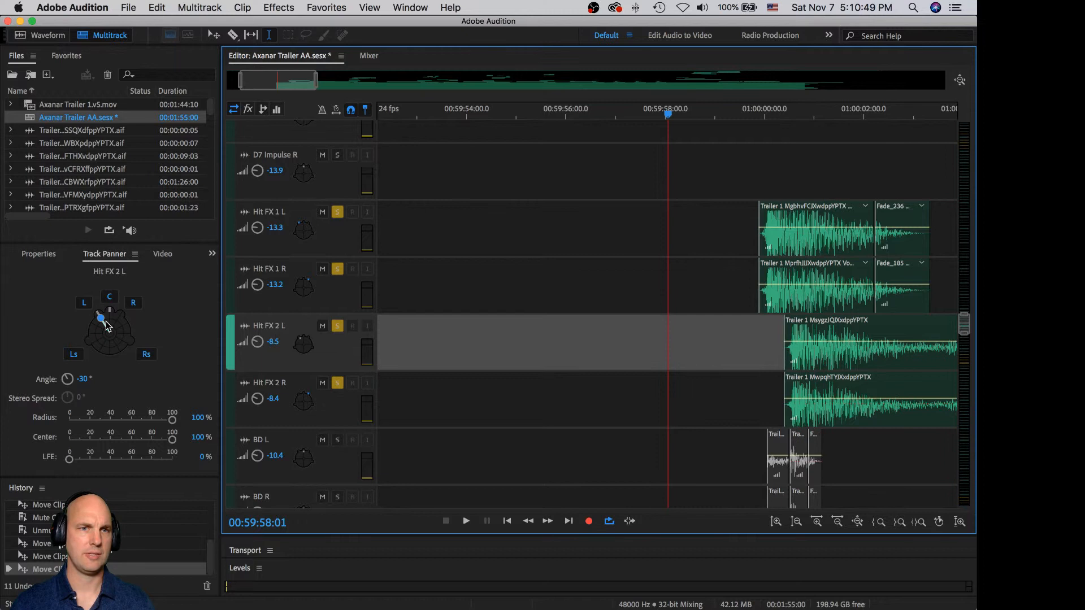
{"action": "left_click_drag", "start_coordinate": [100, 318], "coordinate": [83, 347]}
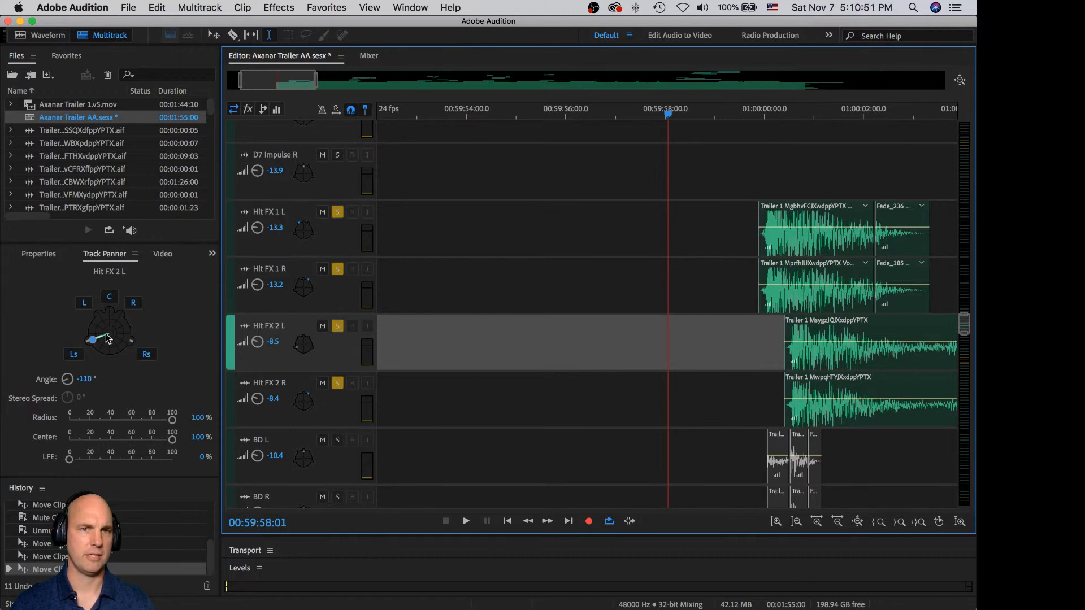
{"action": "left_click", "coordinate": [305, 413]}
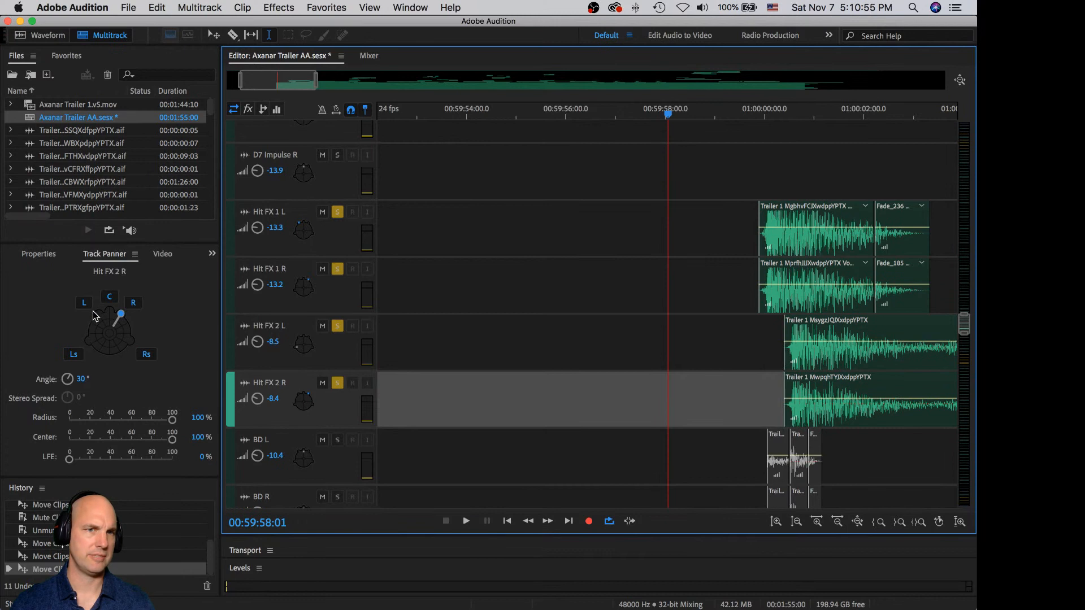
{"action": "left_click_drag", "start_coordinate": [122, 314], "coordinate": [128, 339]}
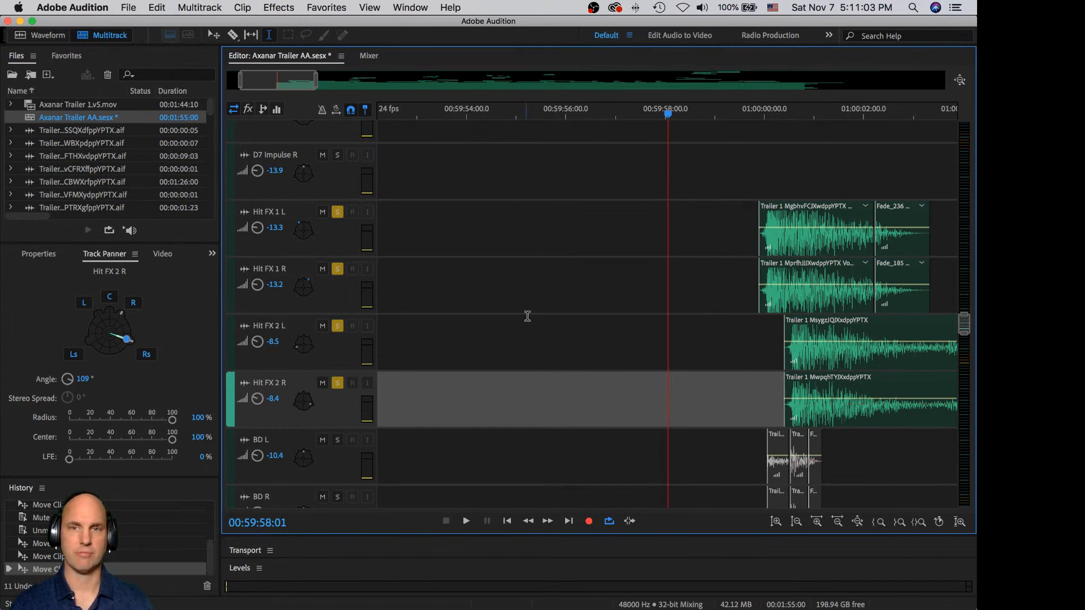
{"action": "key", "text": "space"}
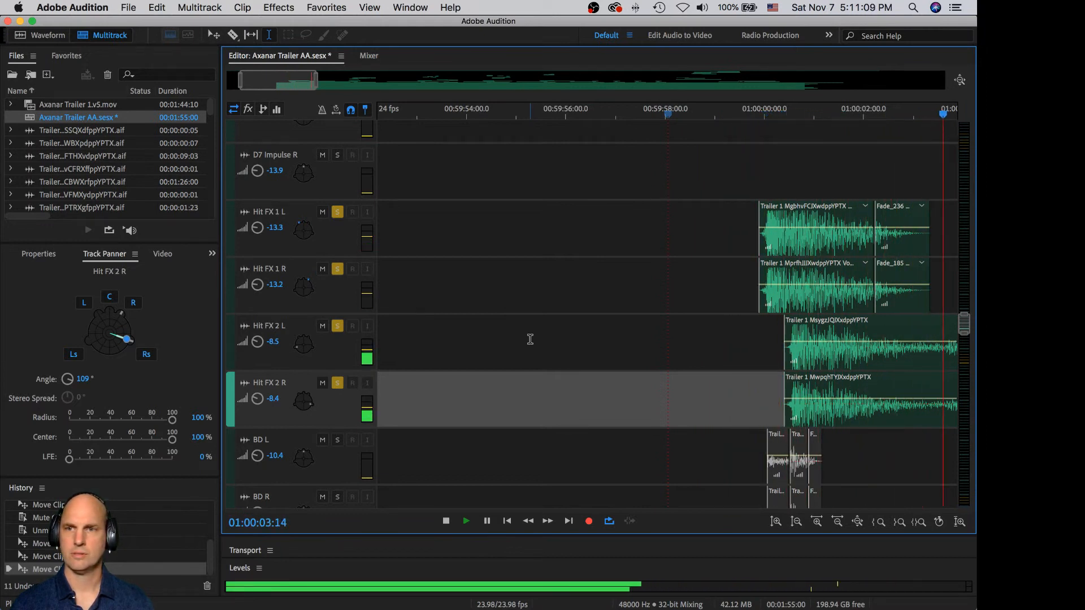
{"action": "key", "text": "space"}
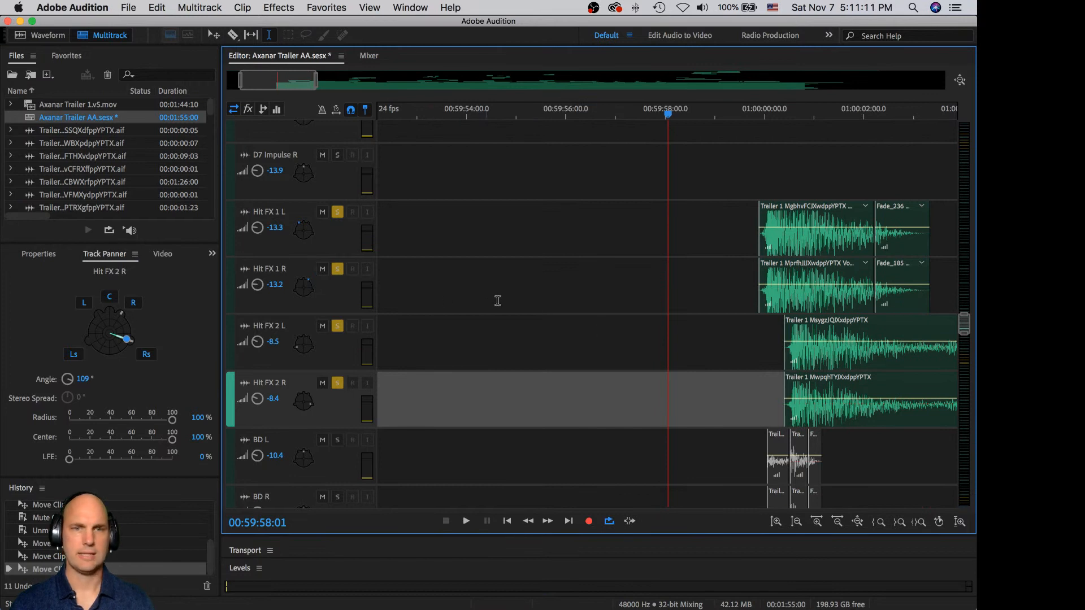
Step: Take Hit FX 1 R, Hit FX 2 L and Hit FX 2 R out of solo
{"action": "scroll", "coordinate": [961, 327], "scroll_direction": "down", "scroll_amount": 3}
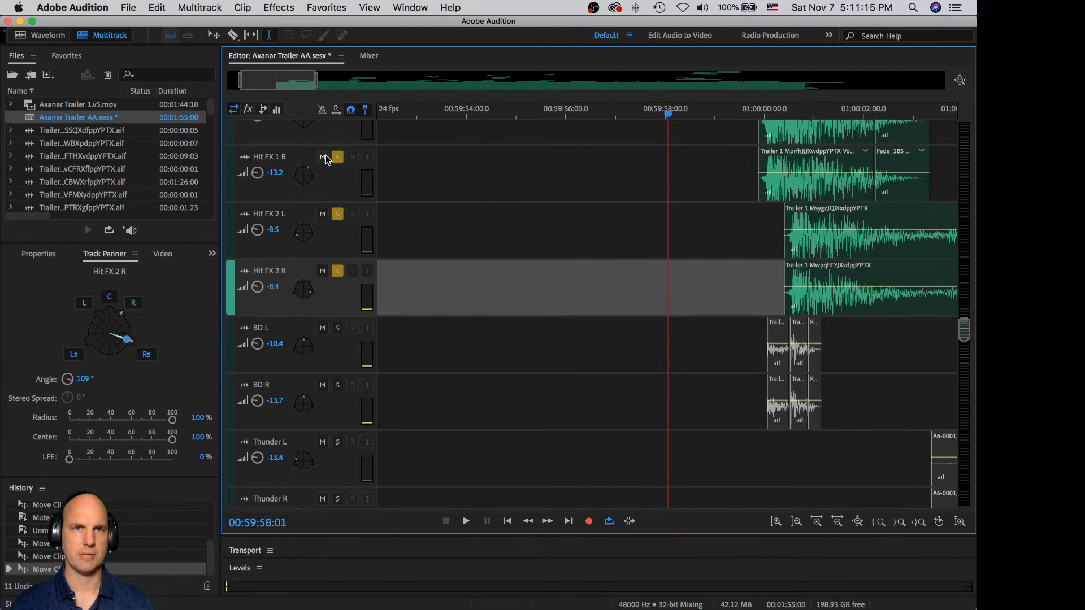
{"action": "left_click", "coordinate": [335, 159]}
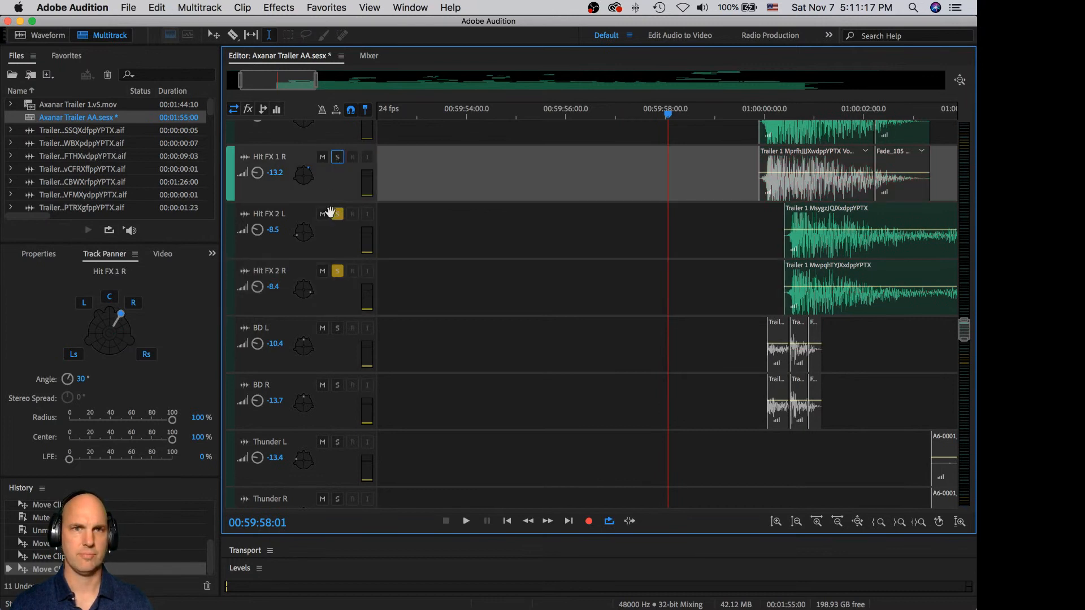
{"action": "left_click", "coordinate": [338, 216], "text": "super"}
{"action": "left_click", "coordinate": [337, 271]}
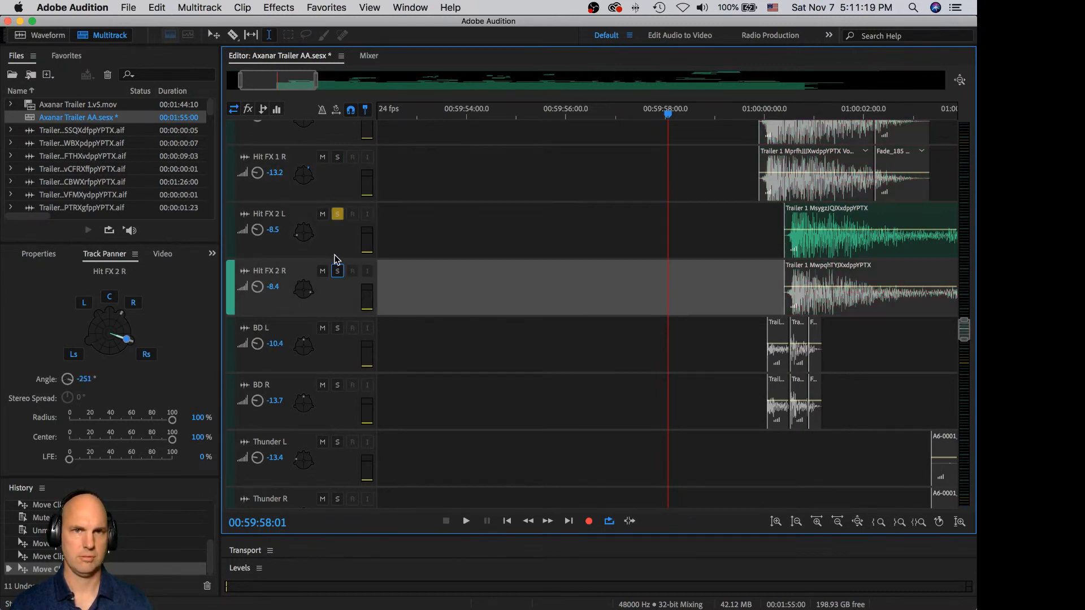
{"action": "left_click", "coordinate": [339, 215]}
{"action": "scroll", "coordinate": [394, 221], "scroll_direction": "up", "scroll_amount": 3}
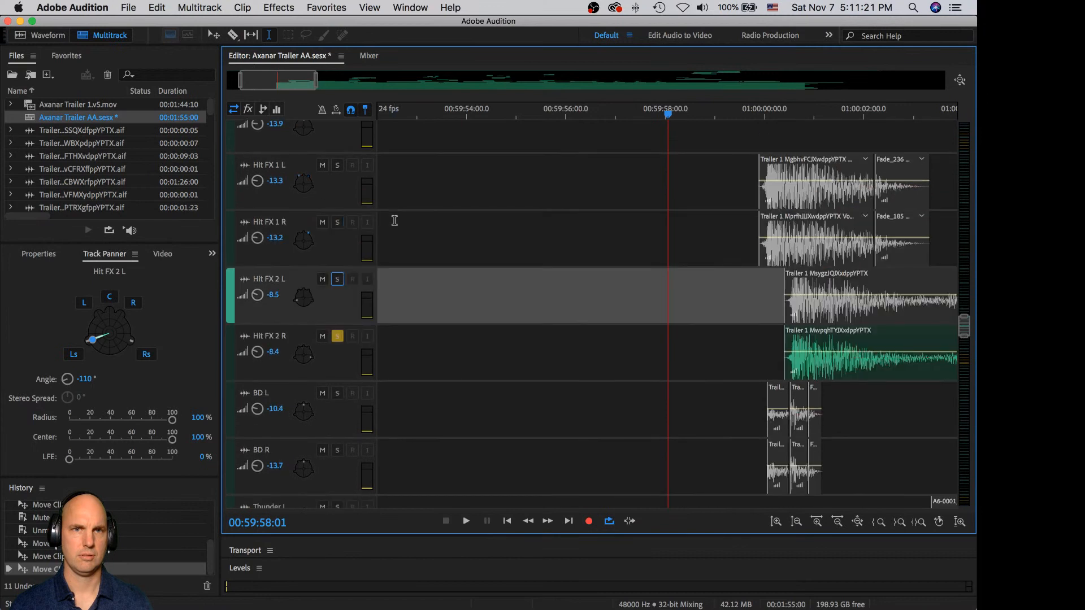
{"action": "left_click", "coordinate": [337, 336]}
Step: Solo BD L and BD R and audition the two tracks together
{"action": "left_click", "coordinate": [334, 398]}
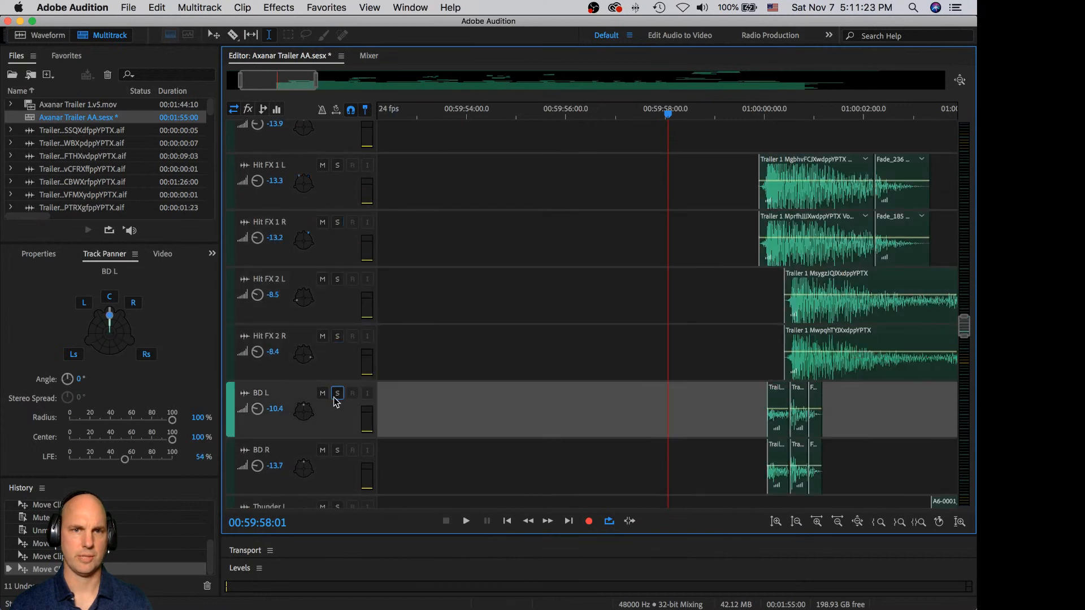
{"action": "left_click", "coordinate": [338, 450]}
{"action": "key", "text": "space"}
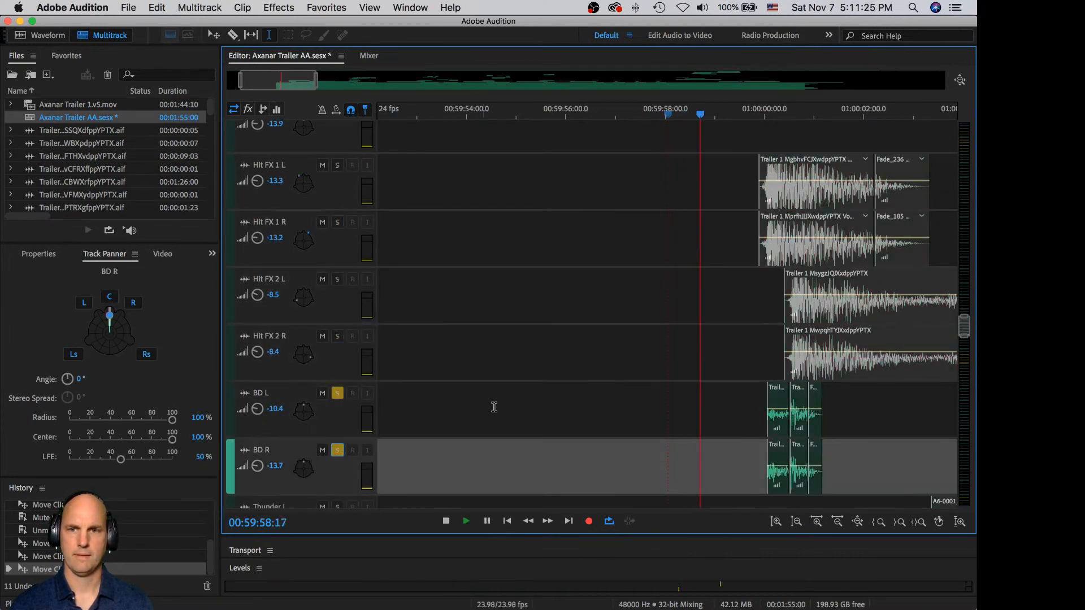
{"action": "scroll", "coordinate": [963, 334], "scroll_direction": "down", "scroll_amount": 5}
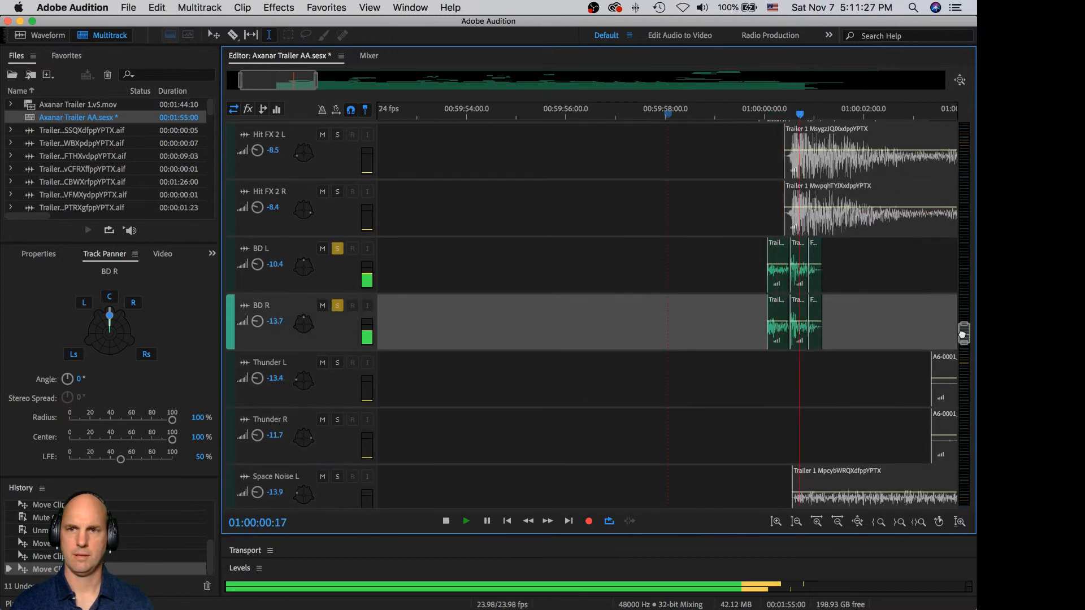
{"action": "key", "text": "space"}
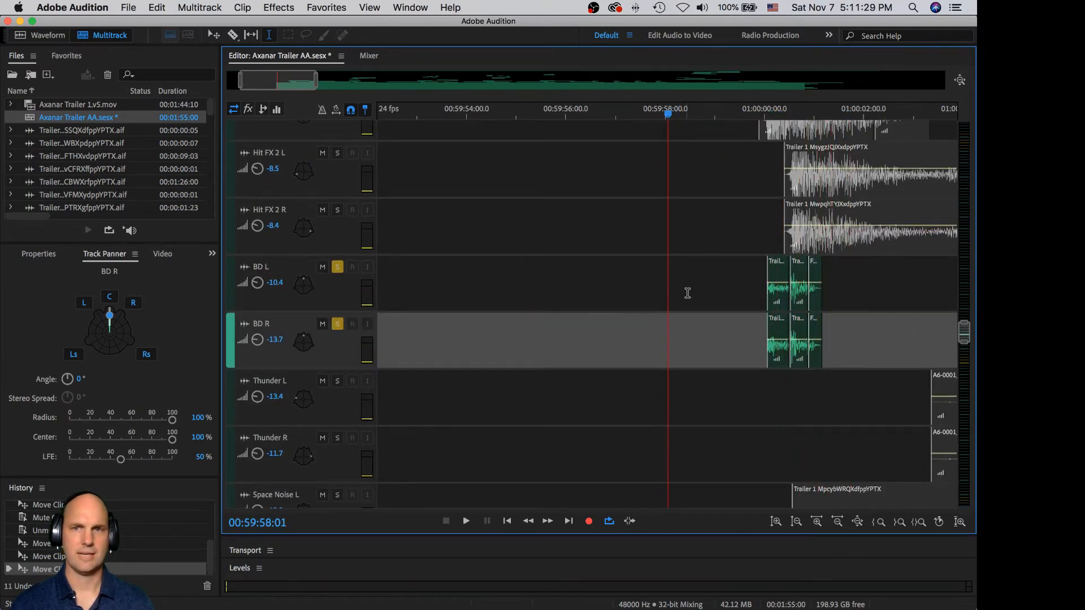
Step: Pan BD R to the front right at 30° and BD L to the front left at -30°
{"action": "left_click_drag", "start_coordinate": [110, 317], "coordinate": [104, 319]}
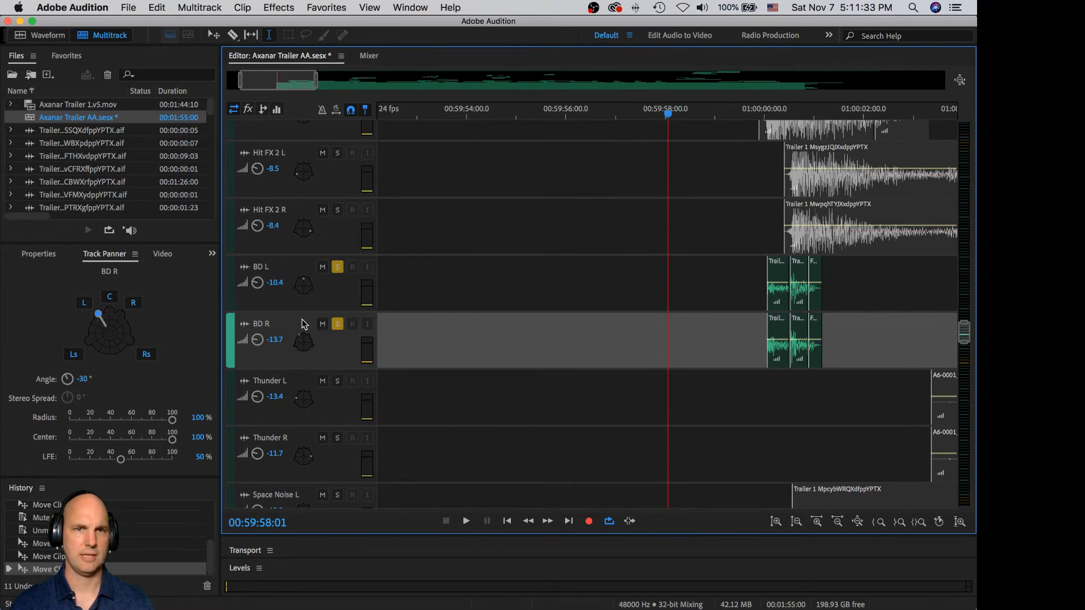
{"action": "left_click_drag", "start_coordinate": [100, 318], "coordinate": [125, 317]}
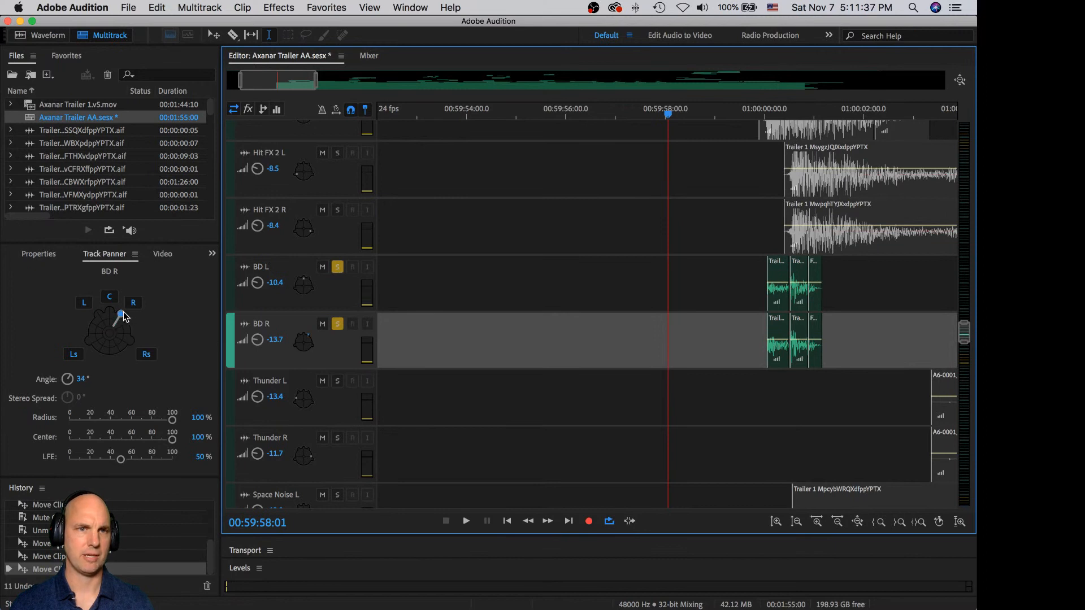
{"action": "left_click", "coordinate": [284, 268]}
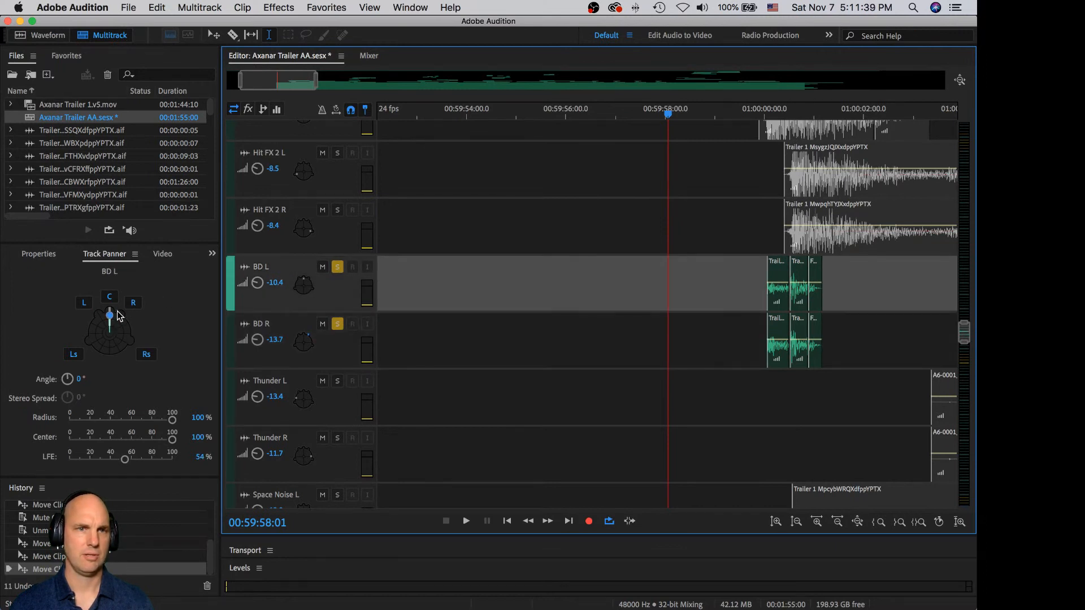
{"action": "left_click_drag", "start_coordinate": [111, 319], "coordinate": [103, 322]}
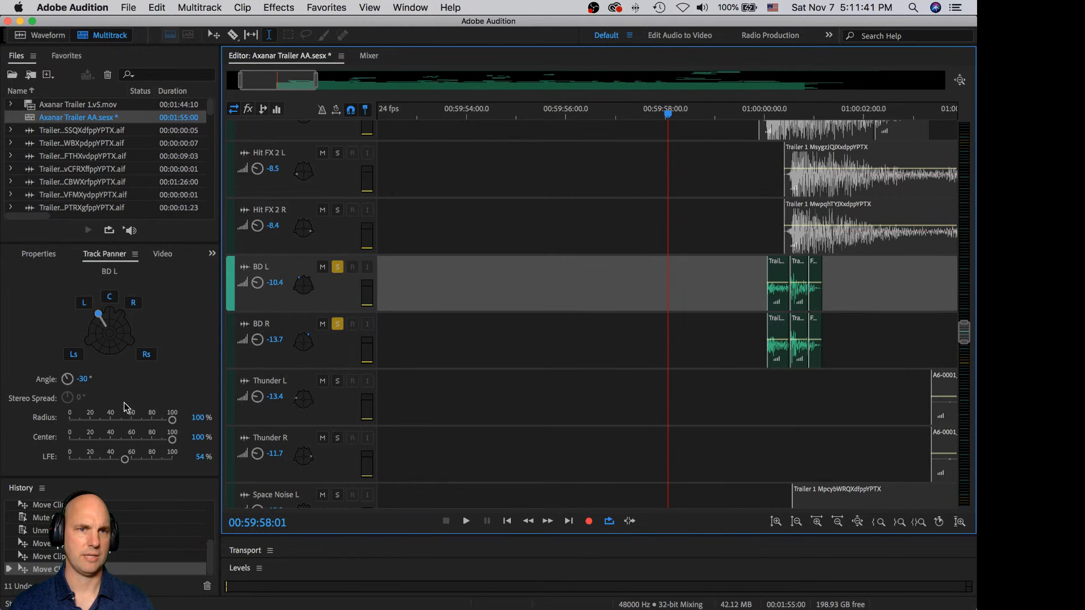
Step: Raise the LFE level of BD L to about 88% and BD R to 81%, and audition both from 00:59:59:02
{"action": "left_click", "coordinate": [127, 463]}
{"action": "left_click_drag", "start_coordinate": [127, 460], "coordinate": [162, 457]}
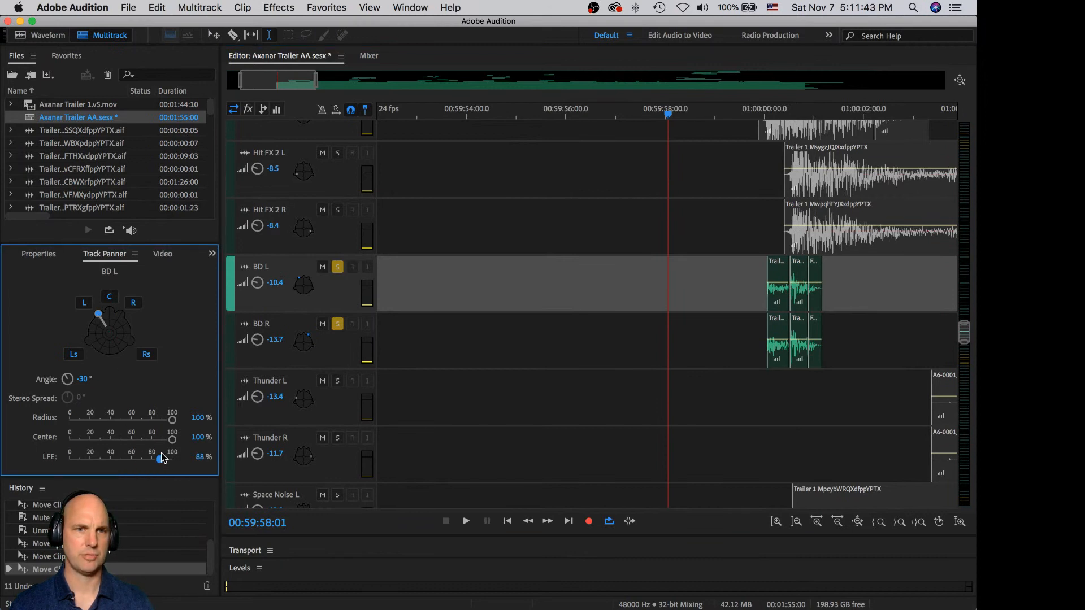
{"action": "left_click", "coordinate": [288, 326]}
{"action": "left_click", "coordinate": [127, 461]}
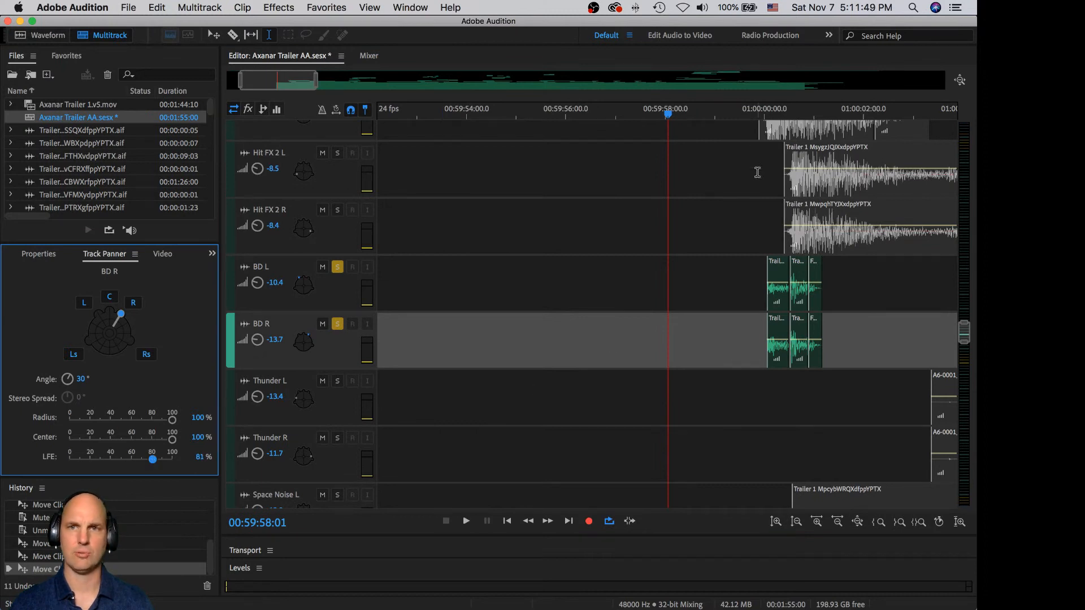
{"action": "left_click", "coordinate": [720, 113]}
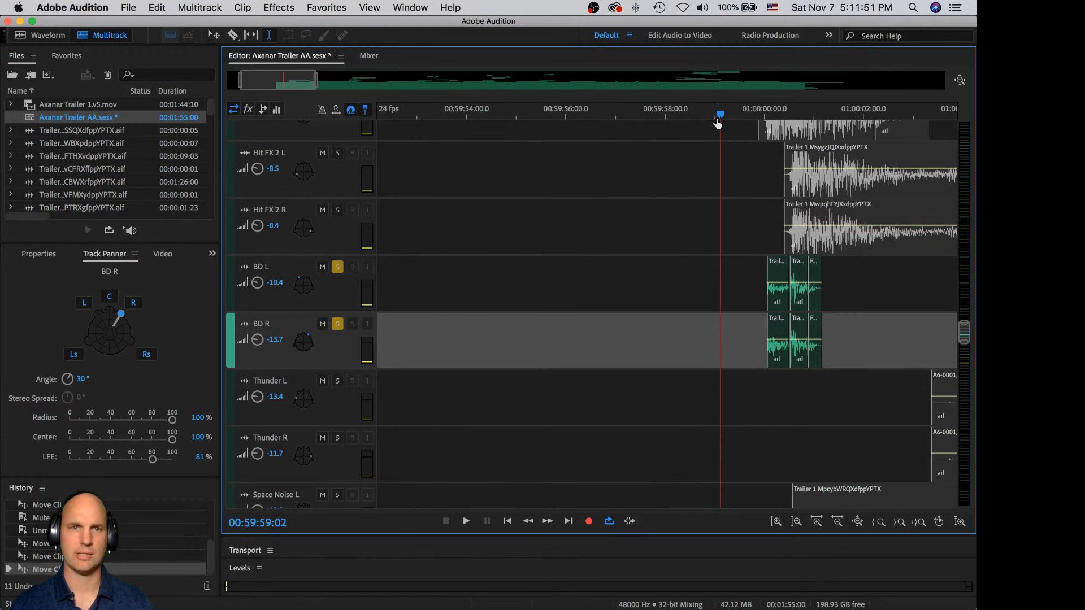
{"action": "key", "text": "space"}
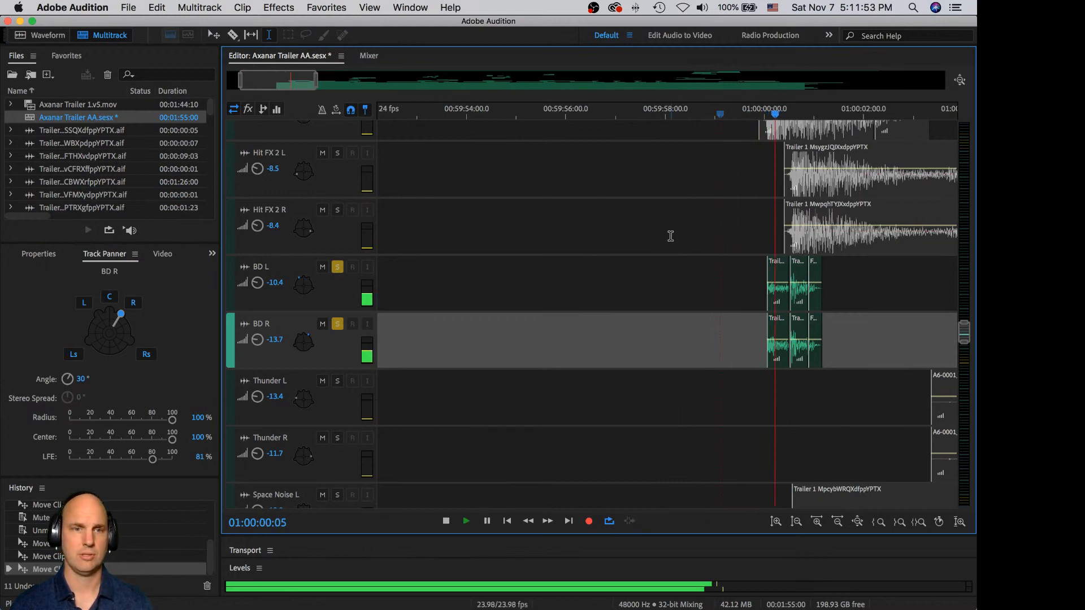
{"action": "key", "text": "space"}
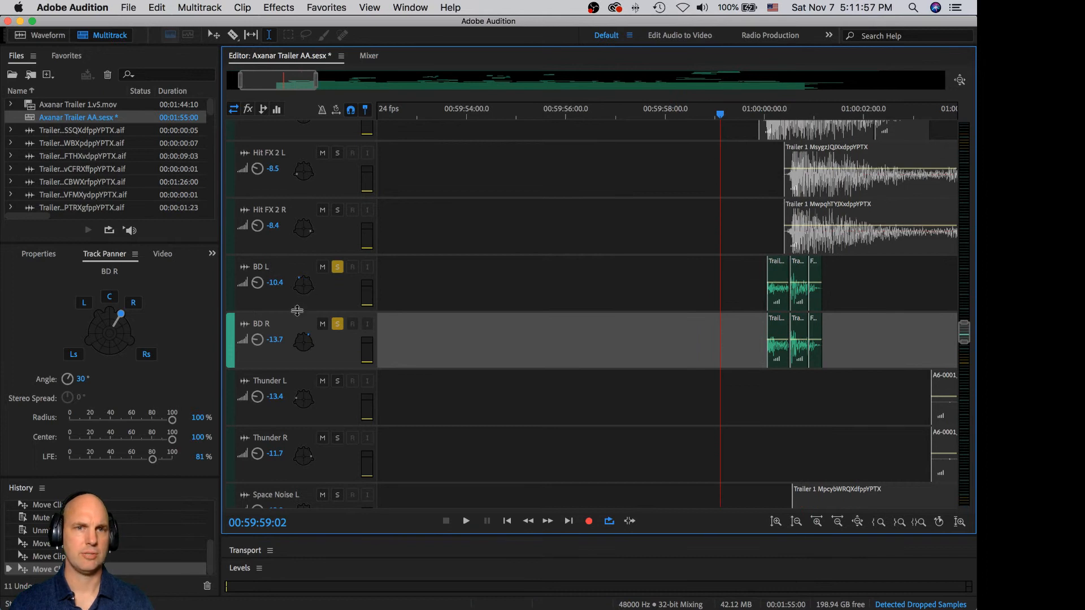
Step: Add a Parametric Equalizer to the first track effect slot of BD R
{"action": "left_click_drag", "start_coordinate": [296, 311], "coordinate": [296, 319]}
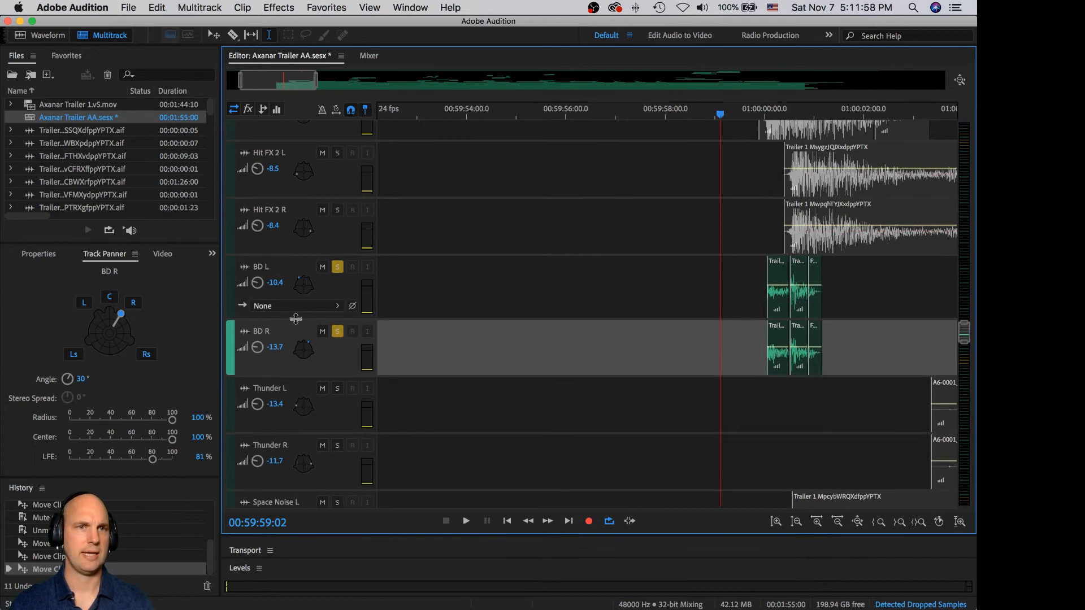
{"action": "left_click", "coordinate": [212, 253]}
{"action": "left_click", "coordinate": [227, 287]}
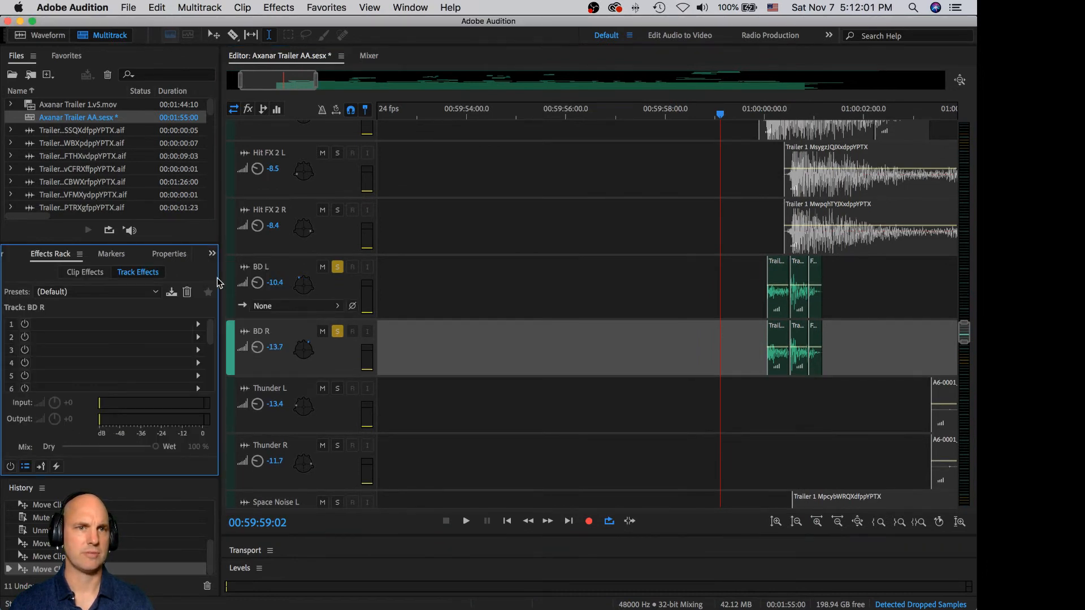
{"action": "left_click", "coordinate": [198, 326]}
{"action": "mouse_move", "coordinate": [258, 392]}
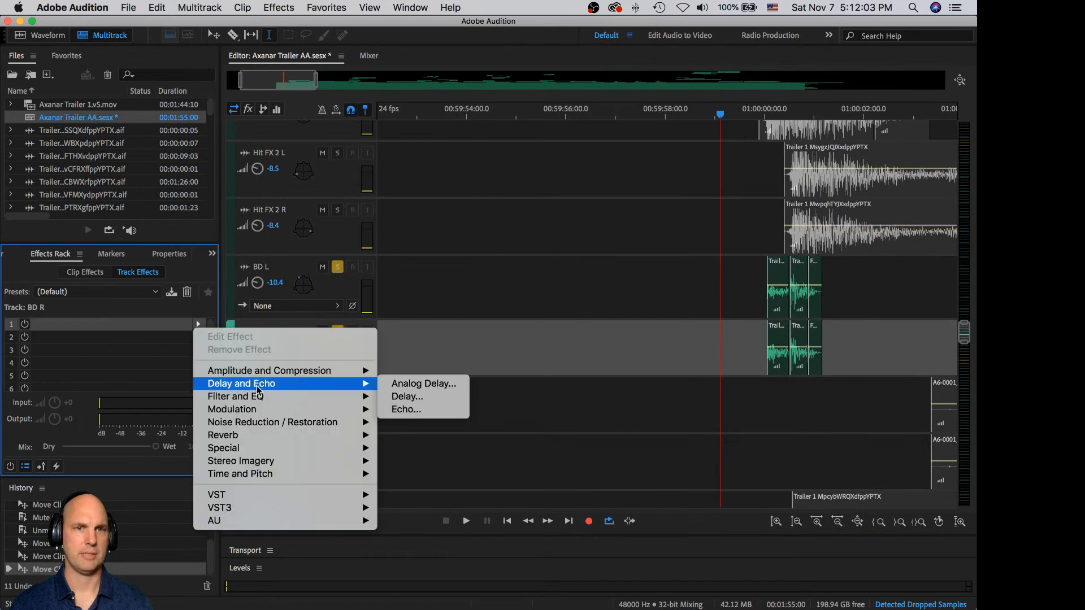
{"action": "mouse_move", "coordinate": [317, 396]}
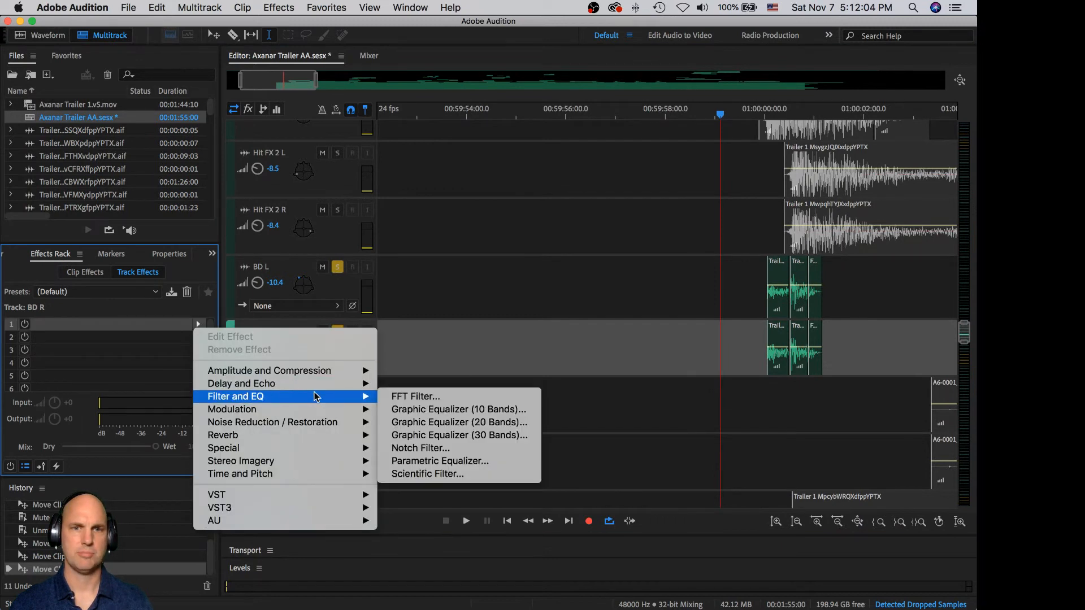
{"action": "left_click", "coordinate": [495, 460]}
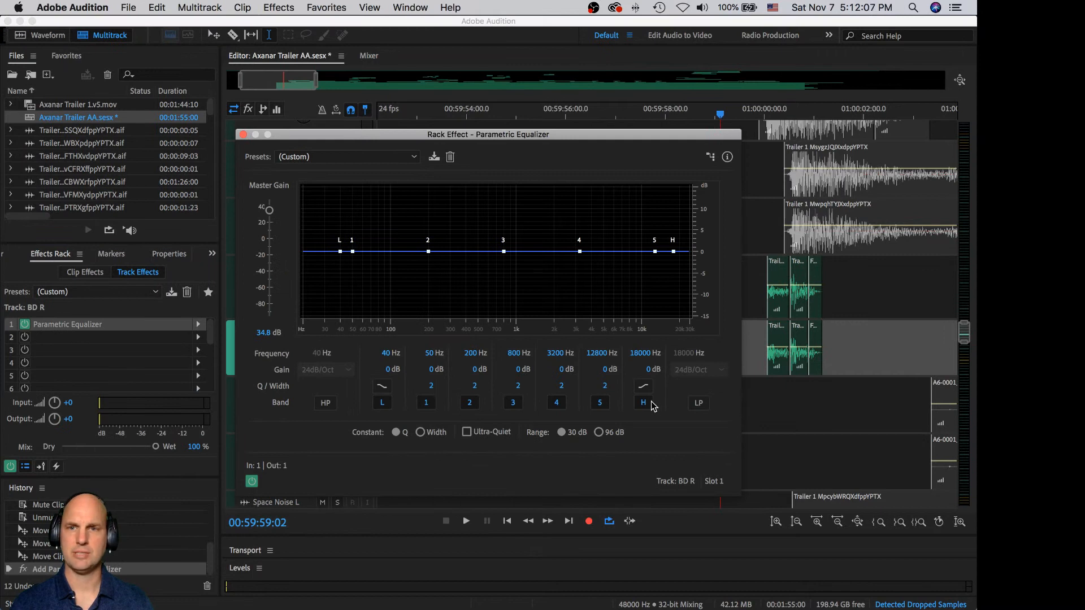
Step: Enable the low-pass filter in BD R's Parametric Equalizer with a 500 Hz cutoff and close the effect
{"action": "left_click", "coordinate": [699, 403]}
{"action": "left_click", "coordinate": [698, 403]}
{"action": "left_click", "coordinate": [325, 404]}
{"action": "left_click", "coordinate": [325, 405]}
{"action": "left_click", "coordinate": [699, 404]}
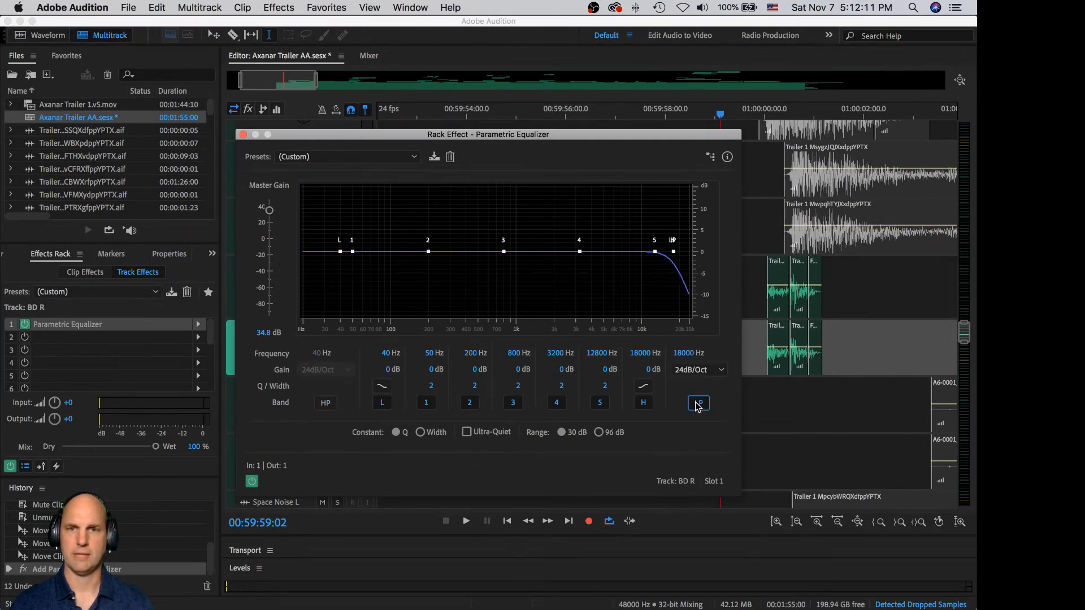
{"action": "left_click_drag", "start_coordinate": [686, 360], "coordinate": [567, 360]}
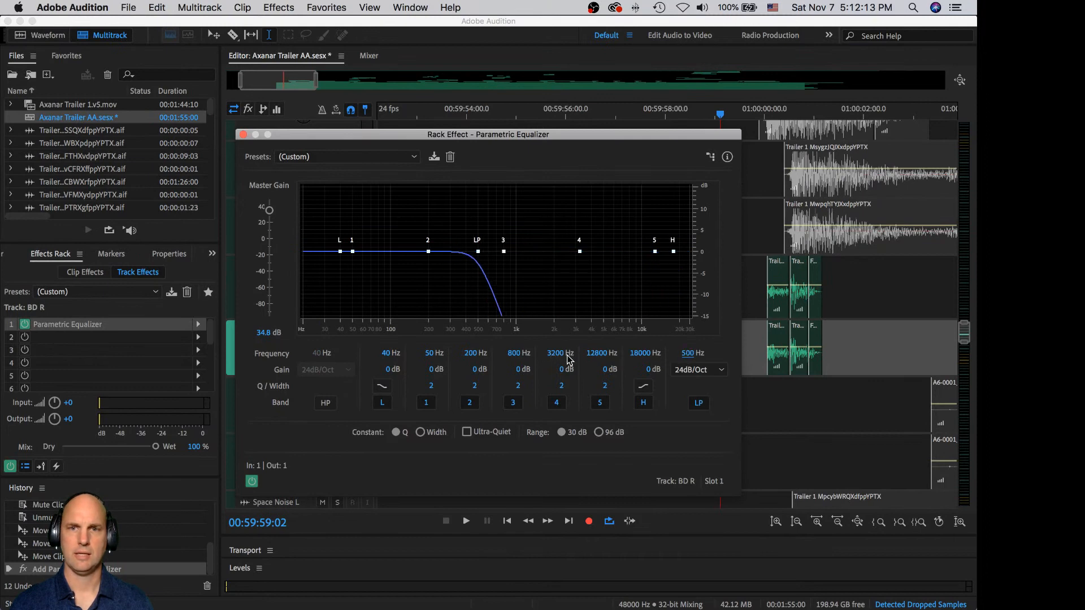
{"action": "left_click", "coordinate": [243, 134]}
Step: Copy BD R's Parametric Equalizer to BD L in the mixer and audition both tracks
{"action": "left_click", "coordinate": [369, 56]}
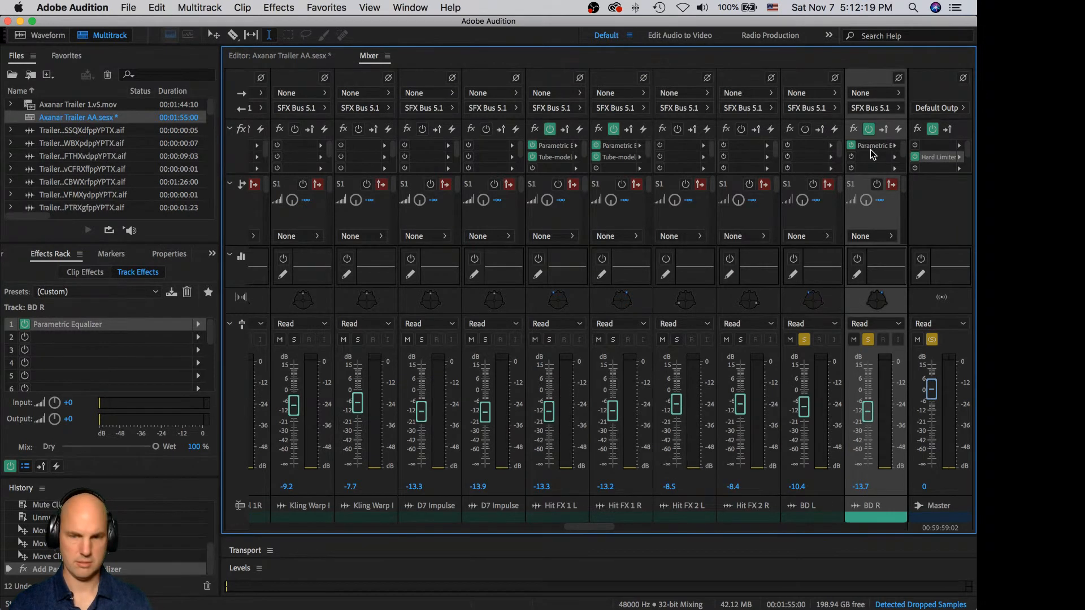
{"action": "left_click_drag", "start_coordinate": [875, 158], "coordinate": [813, 146]}
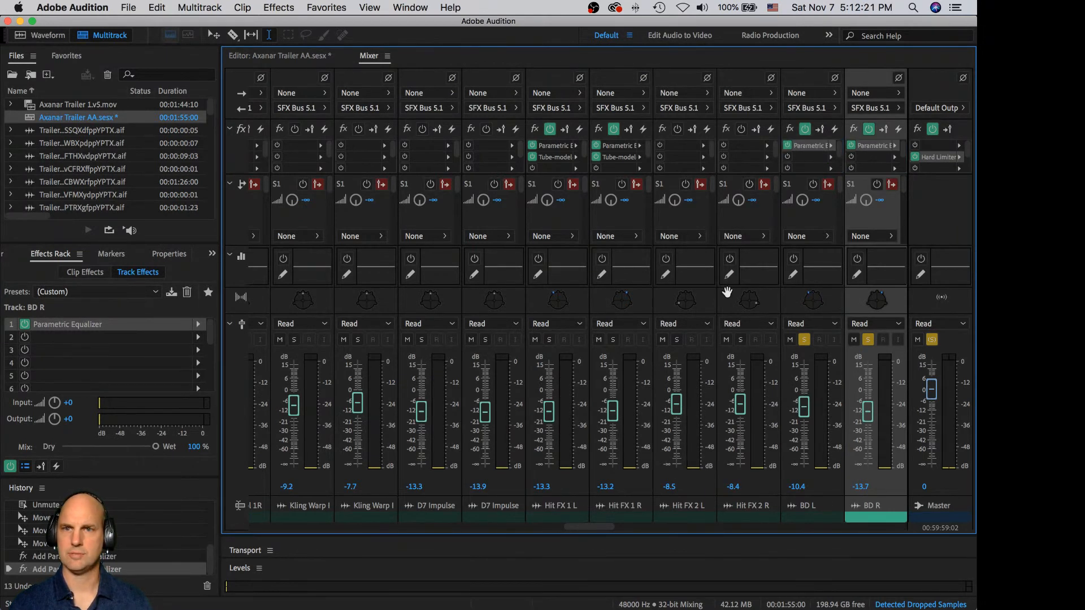
{"action": "key", "text": "space"}
Step: Reopen BD R's Parametric Equalizer, lower its master gain to 0.1 dB and close it
{"action": "left_click", "coordinate": [268, 57]}
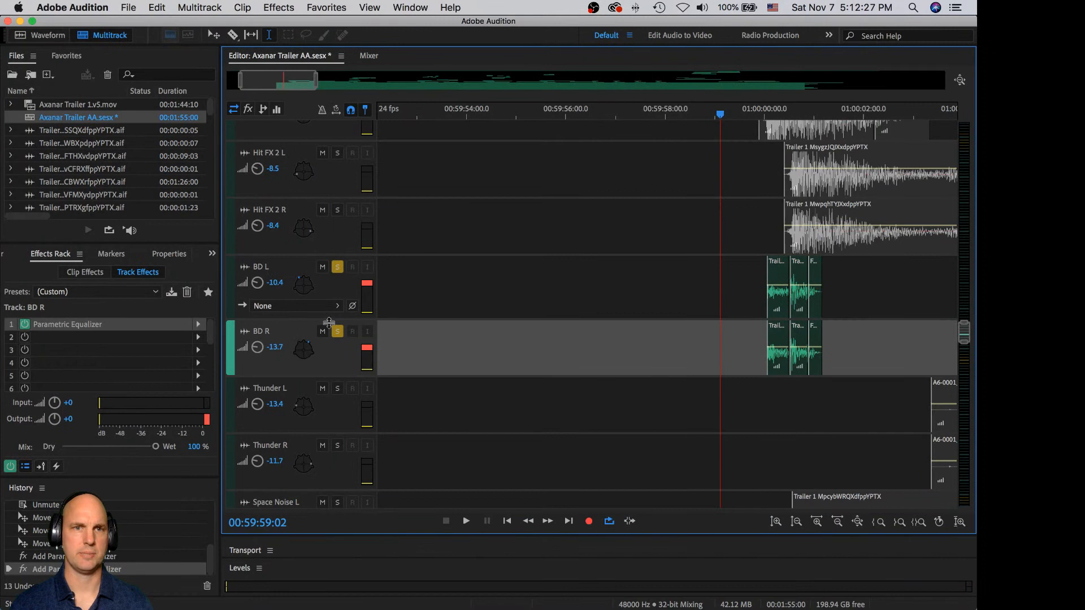
{"action": "double_click", "coordinate": [93, 330]}
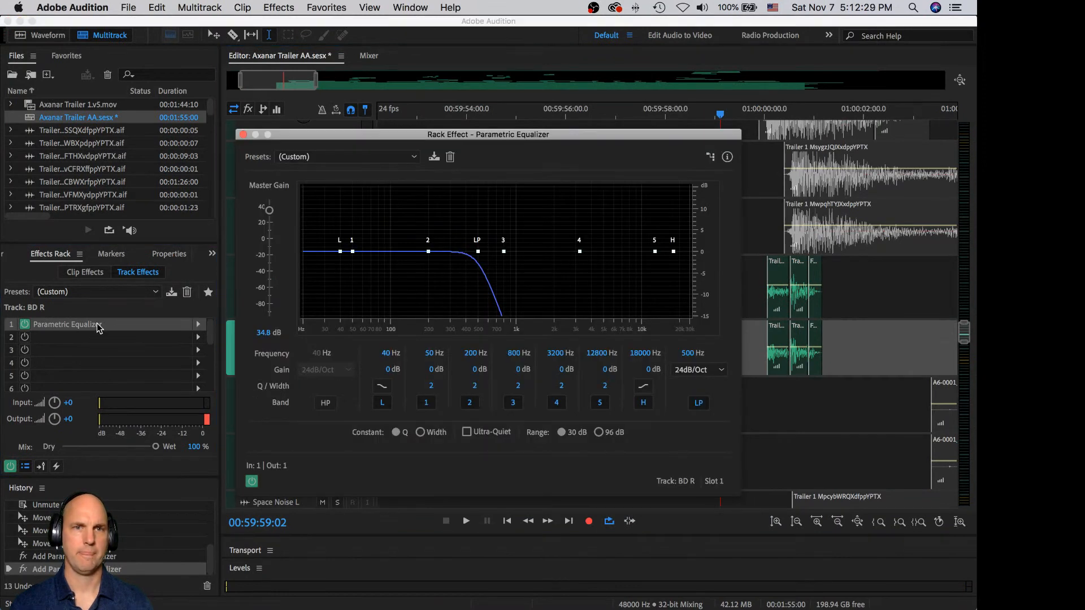
{"action": "left_click_drag", "start_coordinate": [270, 212], "coordinate": [272, 241]}
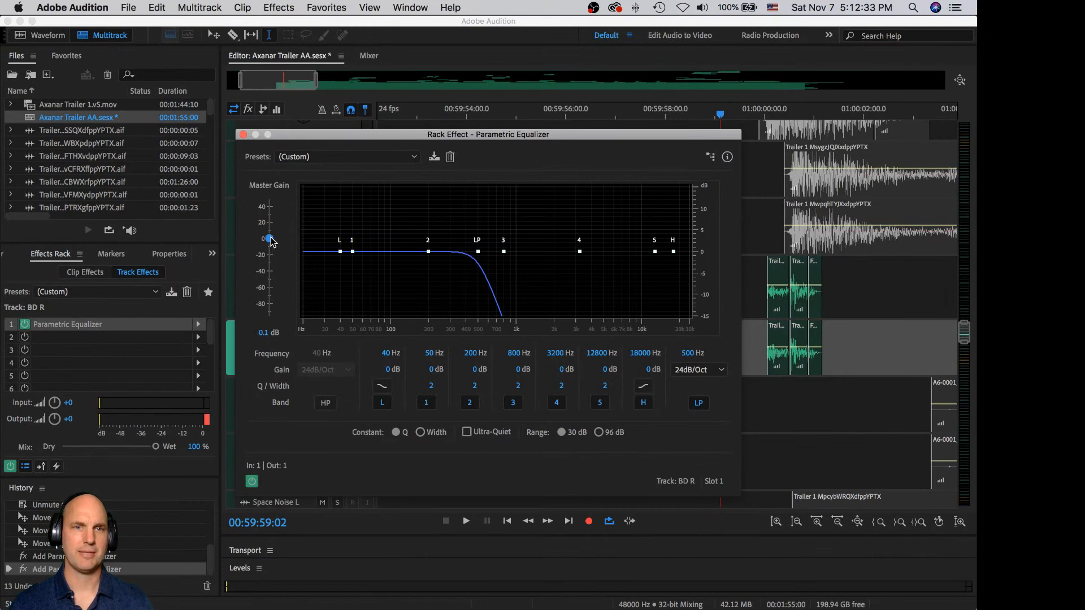
{"action": "left_click", "coordinate": [244, 135]}
Step: Lower the master gain of BD L's Parametric Equalizer to 0.2 dB and audition the soloed BD tracks
{"action": "left_click", "coordinate": [369, 57]}
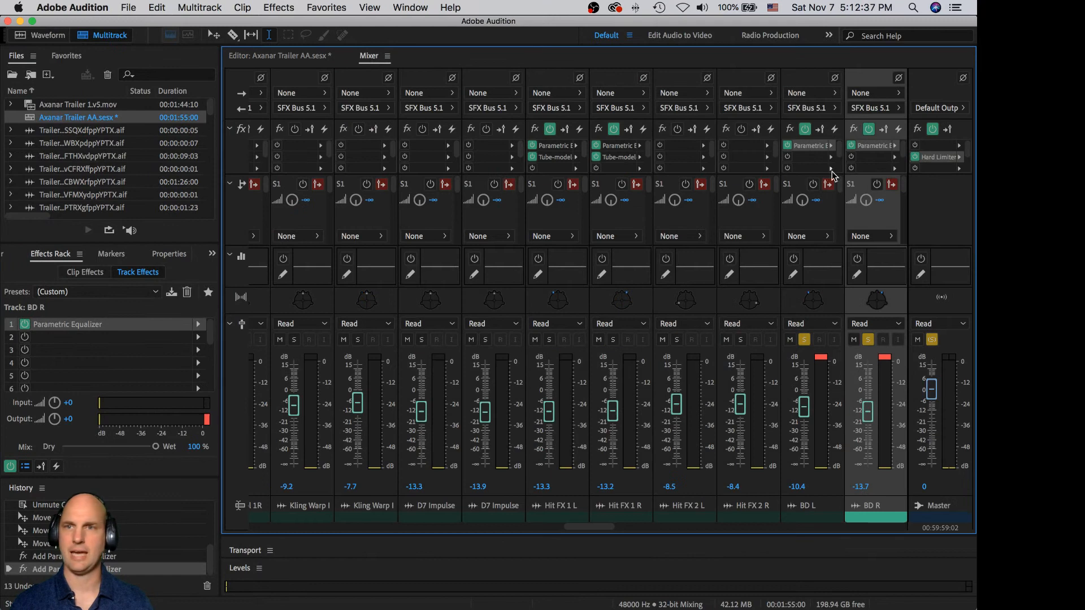
{"action": "double_click", "coordinate": [813, 146]}
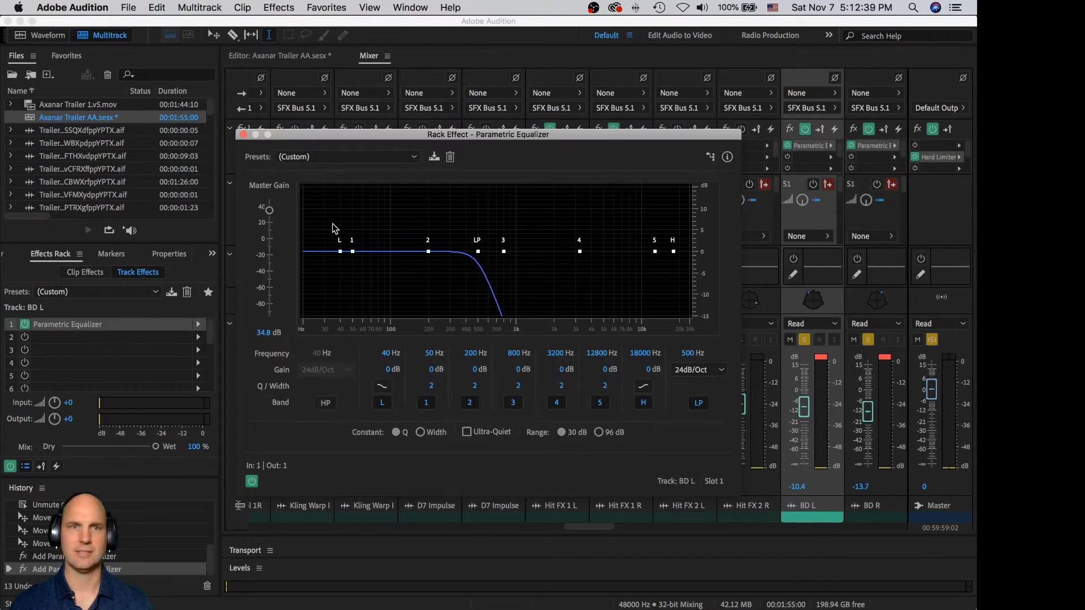
{"action": "left_click_drag", "start_coordinate": [269, 210], "coordinate": [270, 243]}
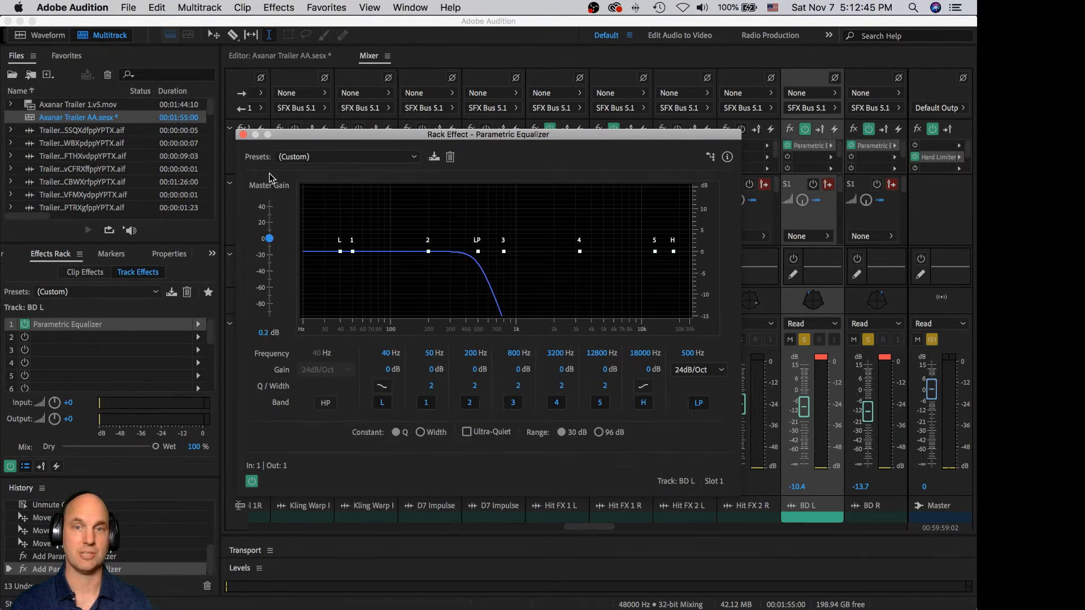
{"action": "key", "text": "space"}
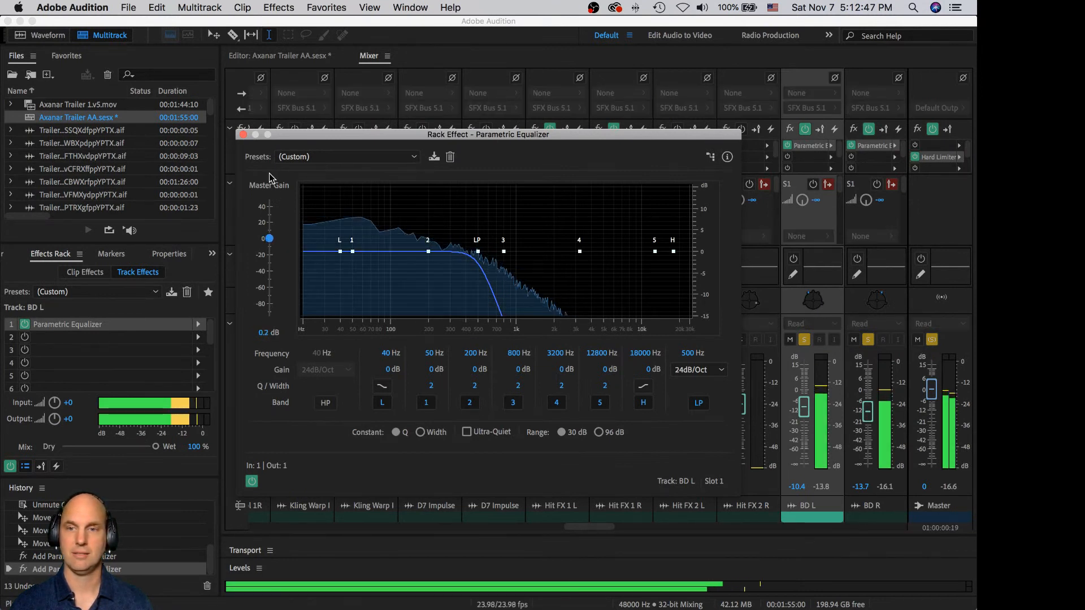
{"action": "key", "text": "space"}
Step: Raise the BD L volume fader to -0.9 dB and the BD R volume fader to -0.6 dB
{"action": "left_click_drag", "start_coordinate": [871, 415], "coordinate": [871, 388]}
{"action": "left_click_drag", "start_coordinate": [805, 408], "coordinate": [807, 394]}
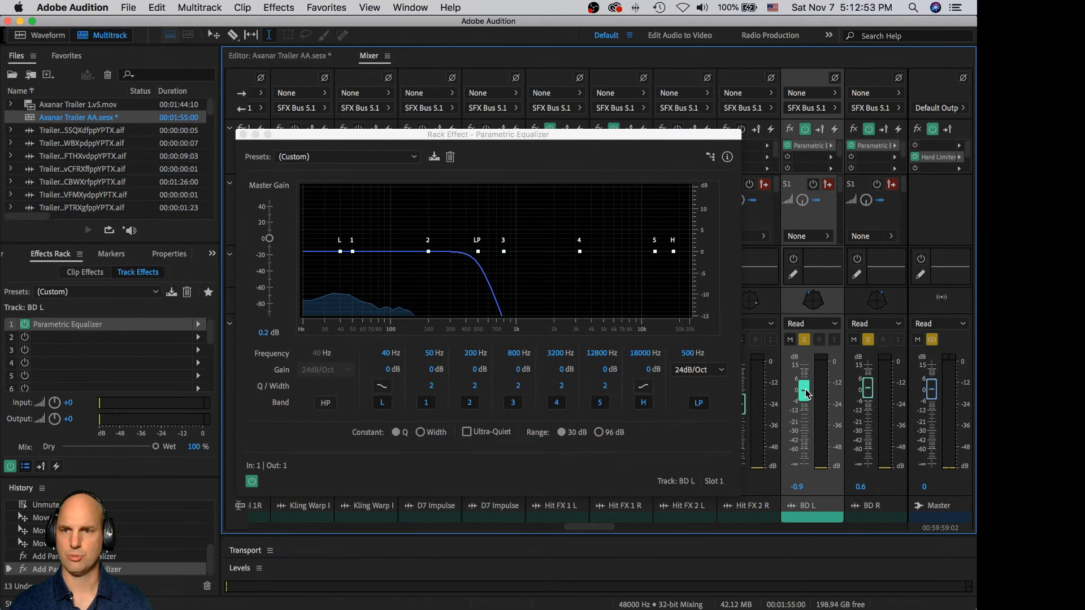
{"action": "left_click", "coordinate": [873, 394]}
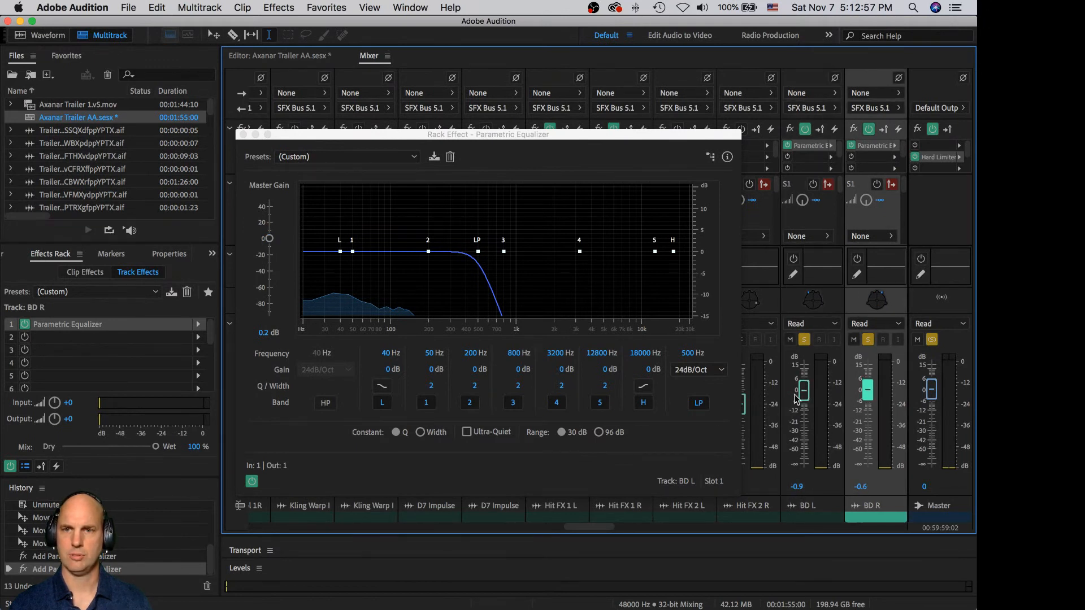
Step: Audition the soloed BD tracks, close BD L's Parametric Equalizer and return to the multitrack editor
{"action": "key", "text": "space"}
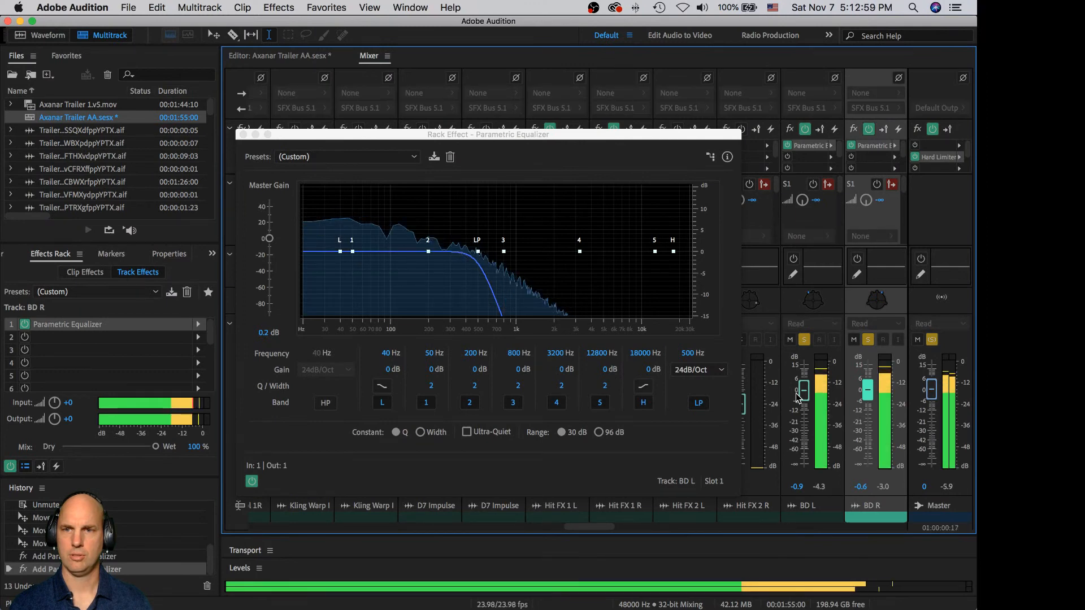
{"action": "left_click", "coordinate": [244, 135]}
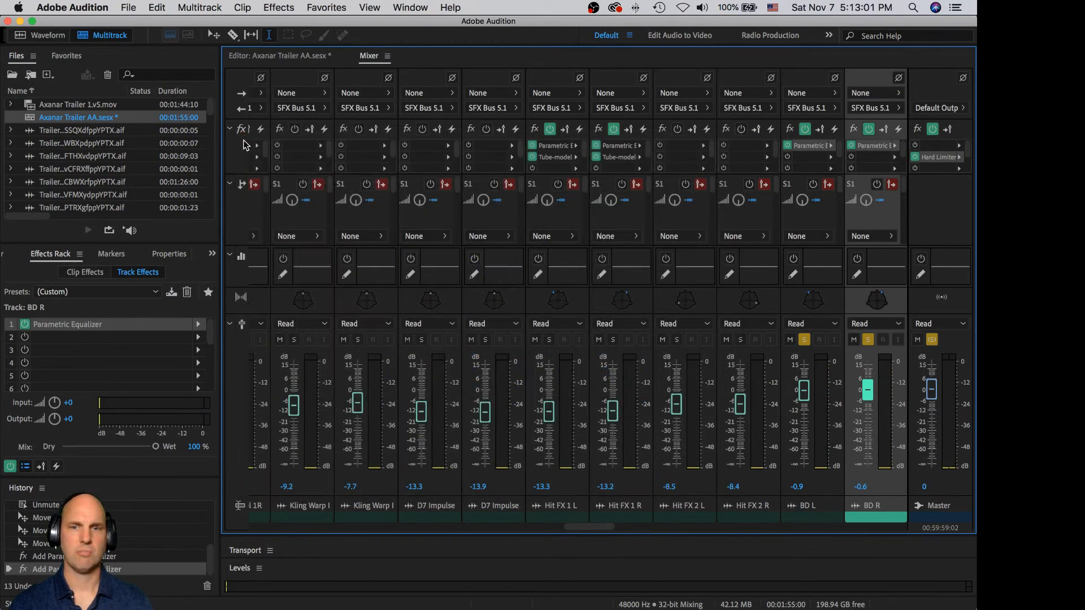
{"action": "left_click", "coordinate": [281, 60]}
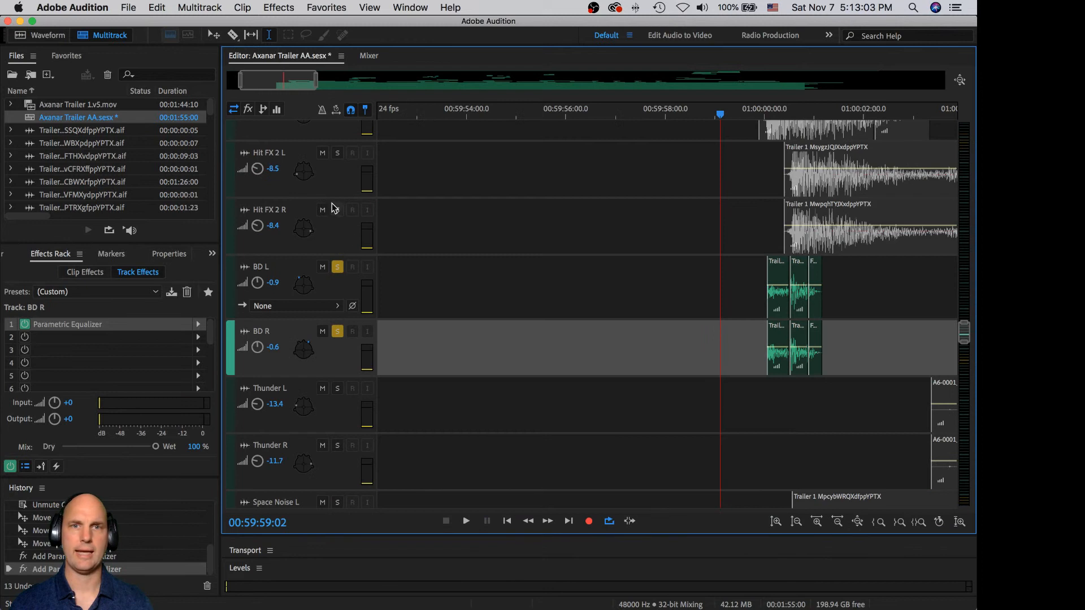
Step: Unsolo the BD L and BD R tracks
{"action": "scroll", "coordinate": [718, 329], "scroll_direction": "down", "scroll_amount": 5}
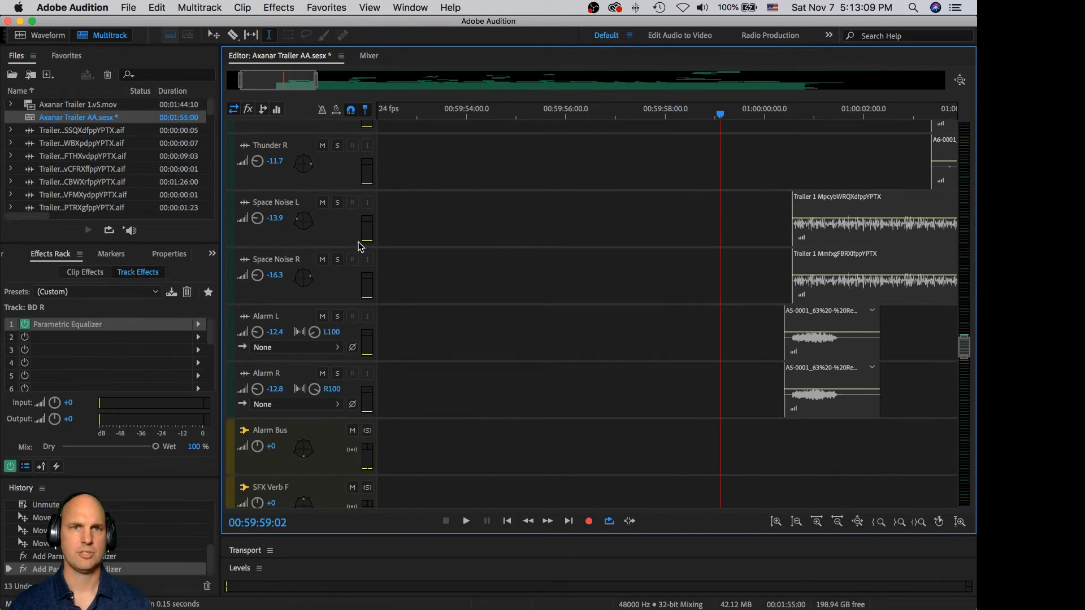
{"action": "scroll", "coordinate": [901, 273], "scroll_direction": "up", "scroll_amount": 6}
{"action": "scroll", "coordinate": [670, 291], "scroll_direction": "down", "scroll_amount": 6}
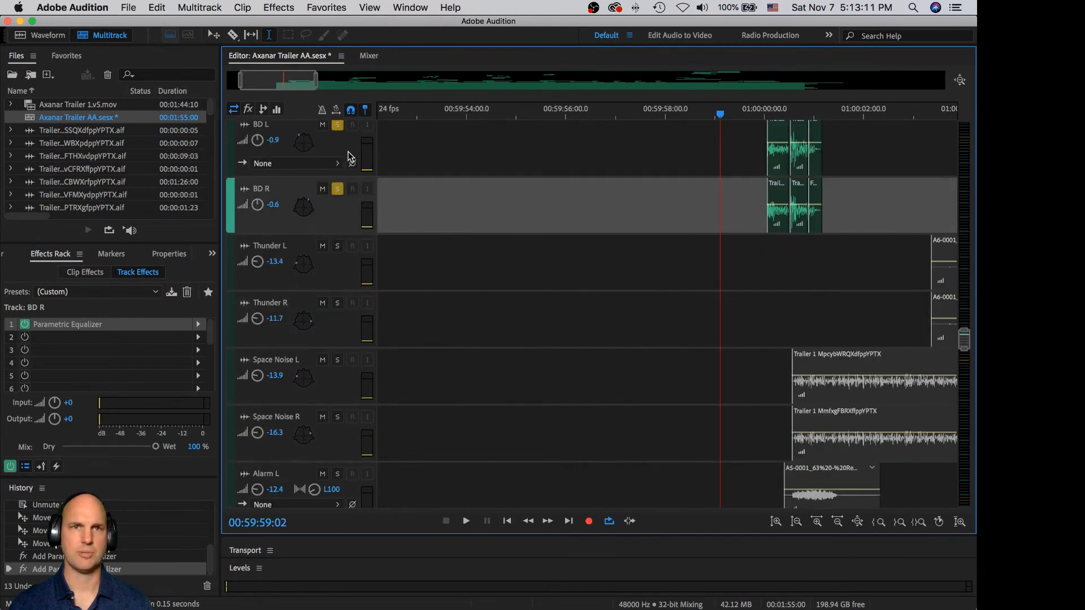
{"action": "left_click", "coordinate": [337, 126]}
{"action": "left_click", "coordinate": [338, 189]}
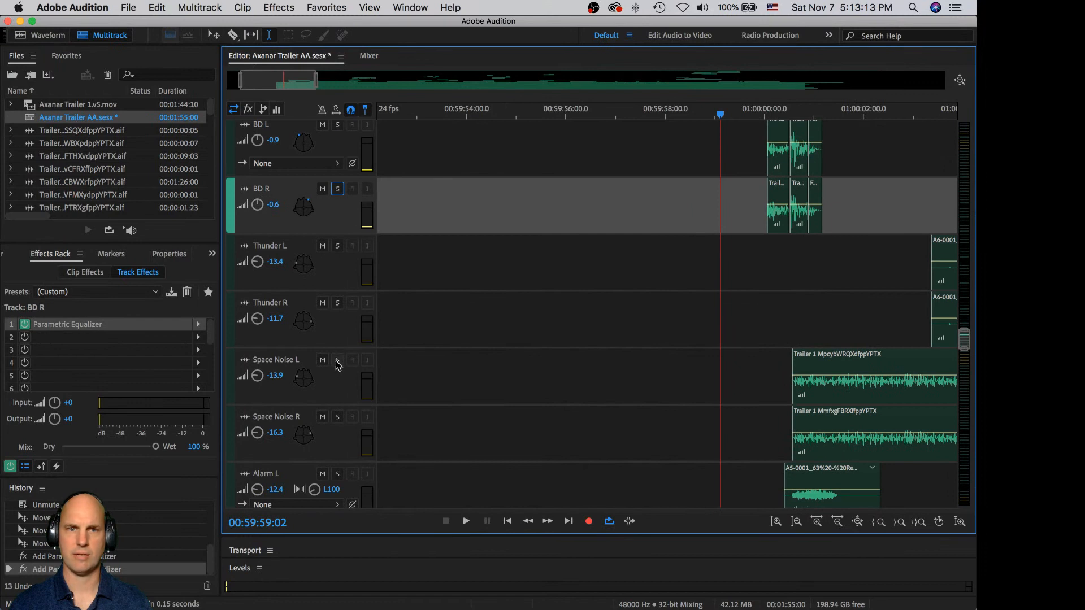
Step: Audition Space Noise L and R in solo, check their surround panner and LFE settings, and unsolo both
{"action": "left_click", "coordinate": [337, 398]}
{"action": "left_click", "coordinate": [338, 418]}
{"action": "key", "text": "space"}
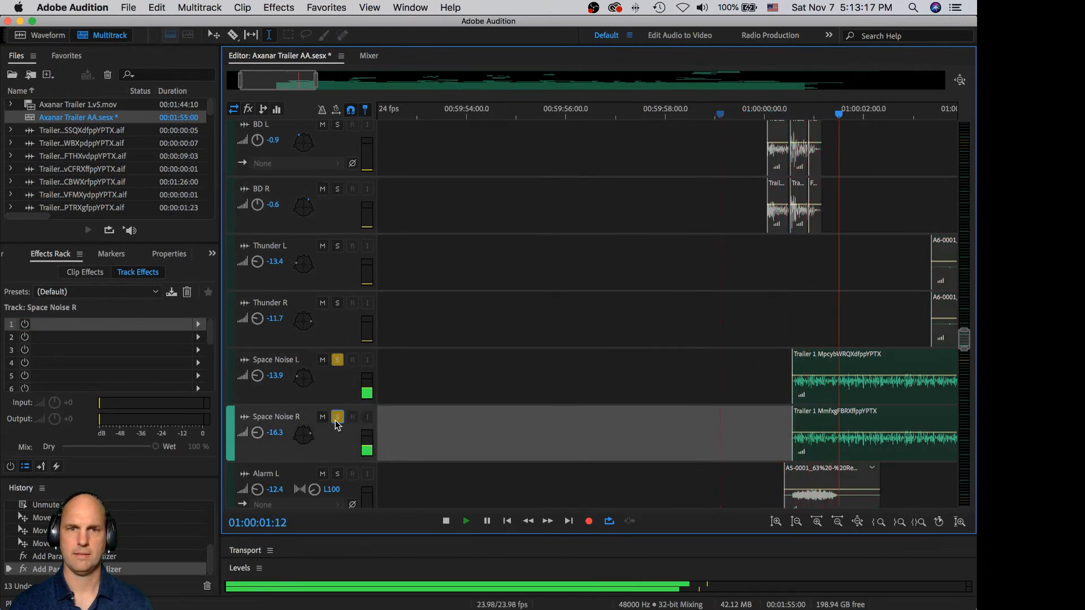
{"action": "left_click", "coordinate": [305, 384]}
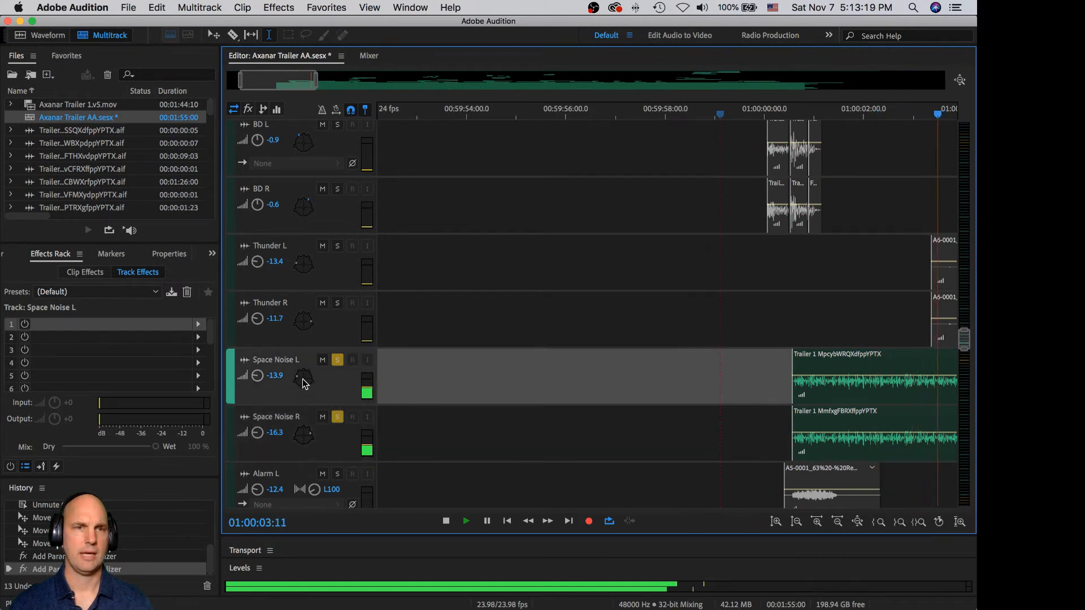
{"action": "double_click", "coordinate": [305, 384]}
{"action": "key", "text": "space"}
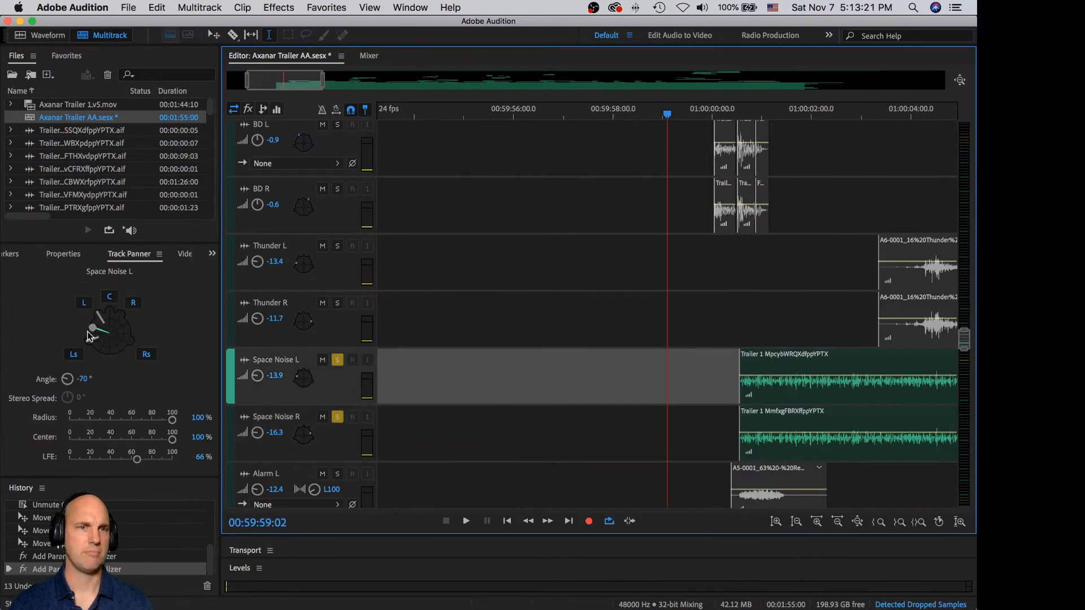
{"action": "left_click", "coordinate": [305, 438]}
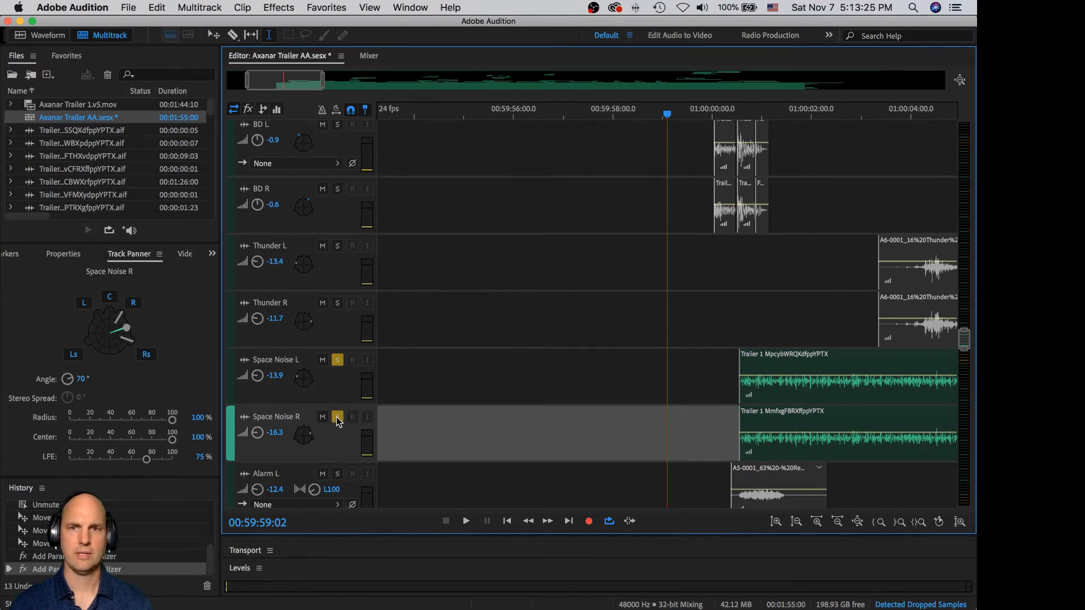
{"action": "left_click", "coordinate": [341, 382]}
Step: Look through the effects tracks and buses, and play the full mix from 00:59:59:02 around the Hit FX and BD tracks
{"action": "scroll", "coordinate": [649, 348], "scroll_direction": "down", "scroll_amount": 10}
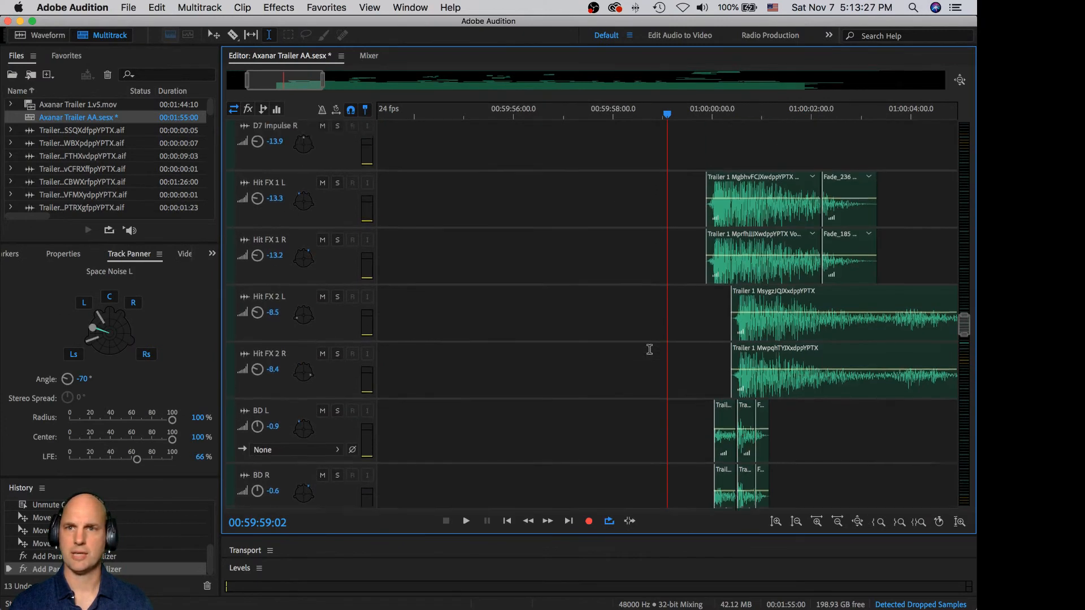
{"action": "scroll", "coordinate": [649, 350], "scroll_direction": "up", "scroll_amount": 5}
{"action": "scroll", "coordinate": [649, 348], "scroll_direction": "down", "scroll_amount": 8}
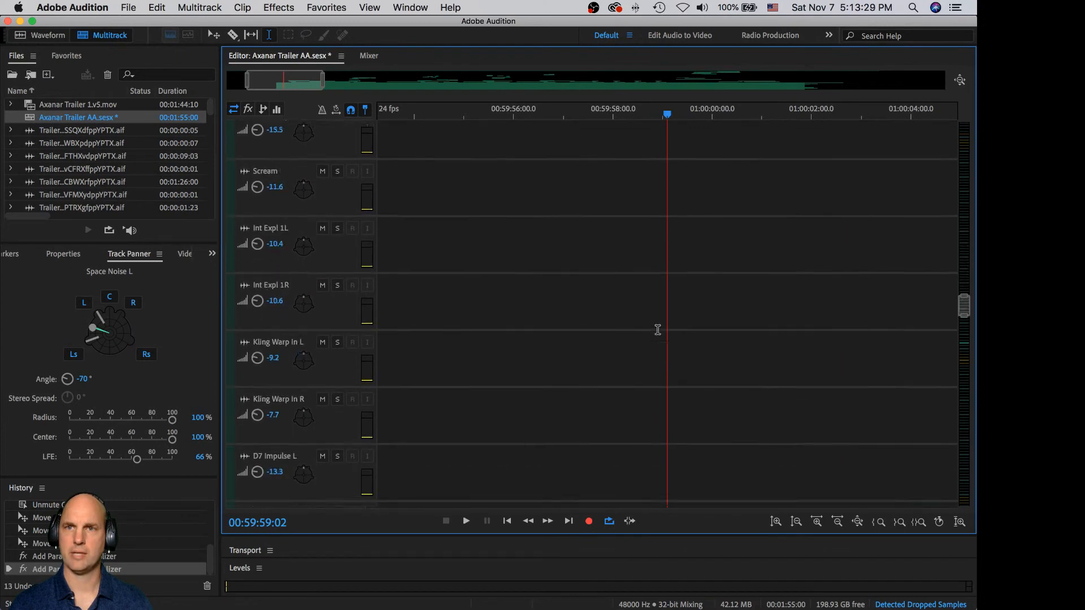
{"action": "scroll", "coordinate": [663, 325], "scroll_direction": "down", "scroll_amount": 2}
{"action": "scroll", "coordinate": [664, 325], "scroll_direction": "up", "scroll_amount": 5}
{"action": "scroll", "coordinate": [665, 325], "scroll_direction": "down", "scroll_amount": 10}
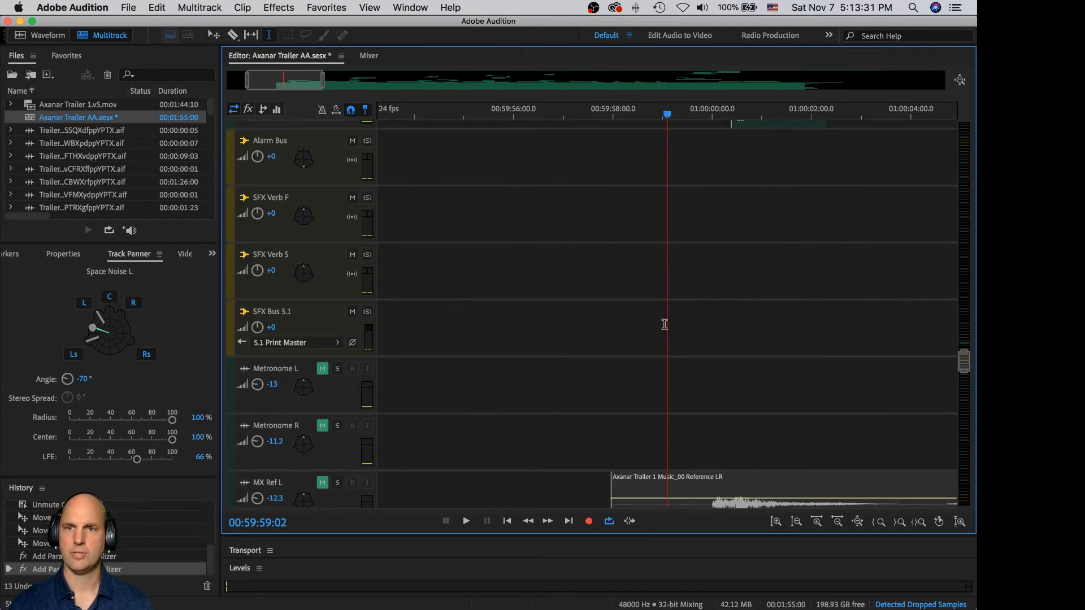
{"action": "scroll", "coordinate": [664, 324], "scroll_direction": "up", "scroll_amount": 6}
{"action": "key", "text": "space"}
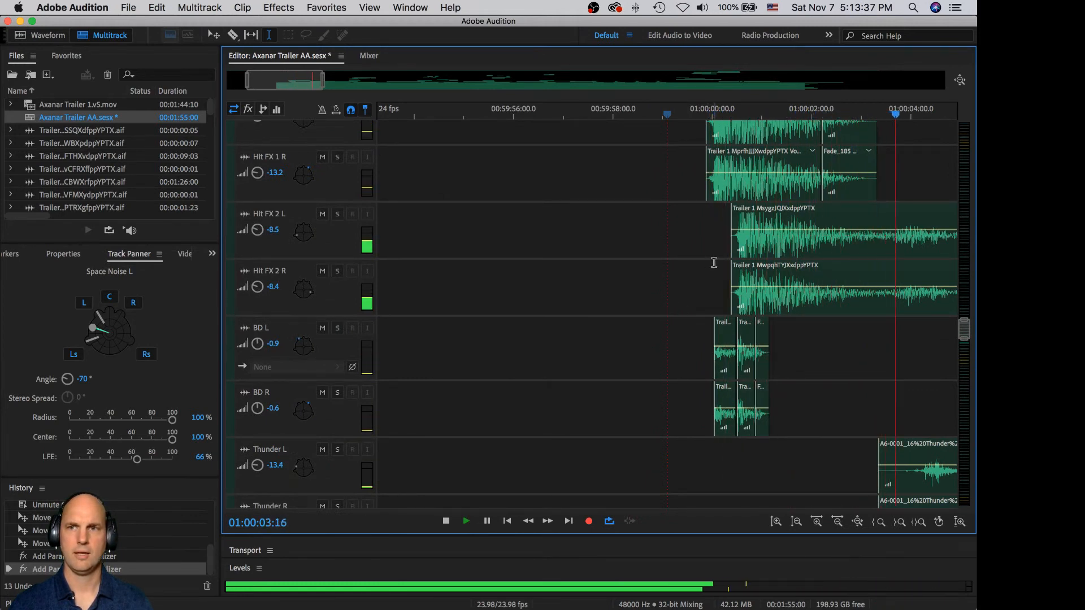
{"action": "key", "text": "space"}
Step: Audition Hit FX 2 L and Hit FX 2 R in solo and unsolo both tracks
{"action": "left_click", "coordinate": [333, 220]}
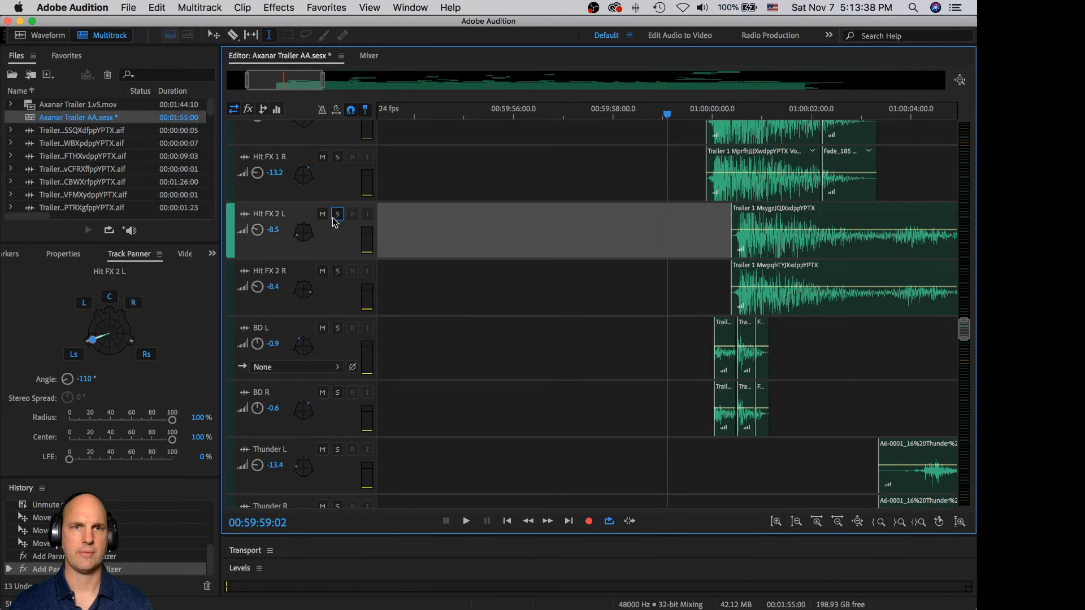
{"action": "left_click", "coordinate": [339, 272]}
{"action": "left_click", "coordinate": [338, 273]}
{"action": "key", "text": "space"}
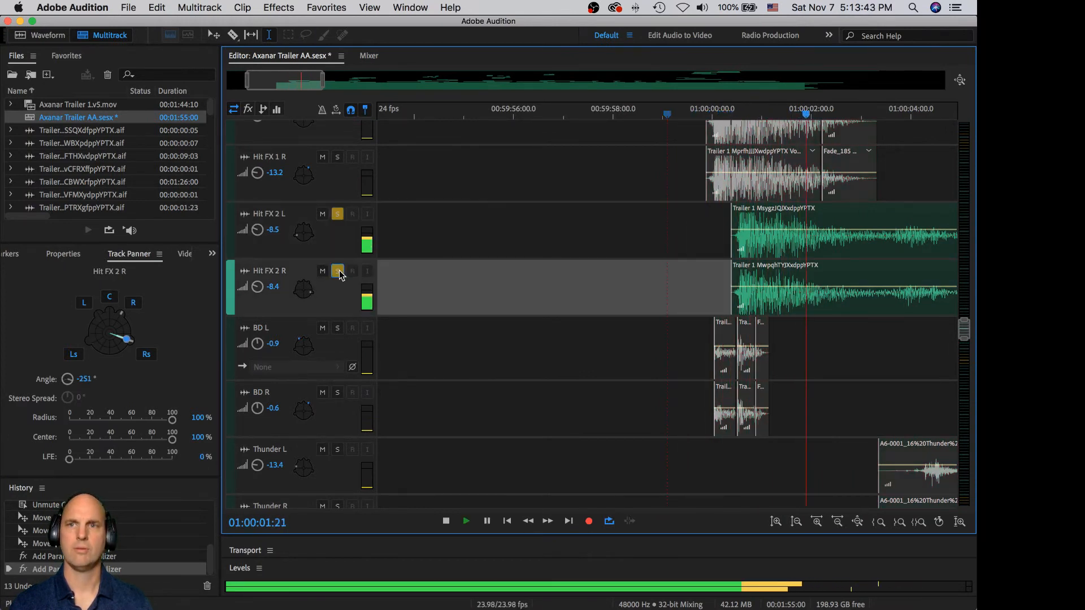
{"action": "key", "text": "space"}
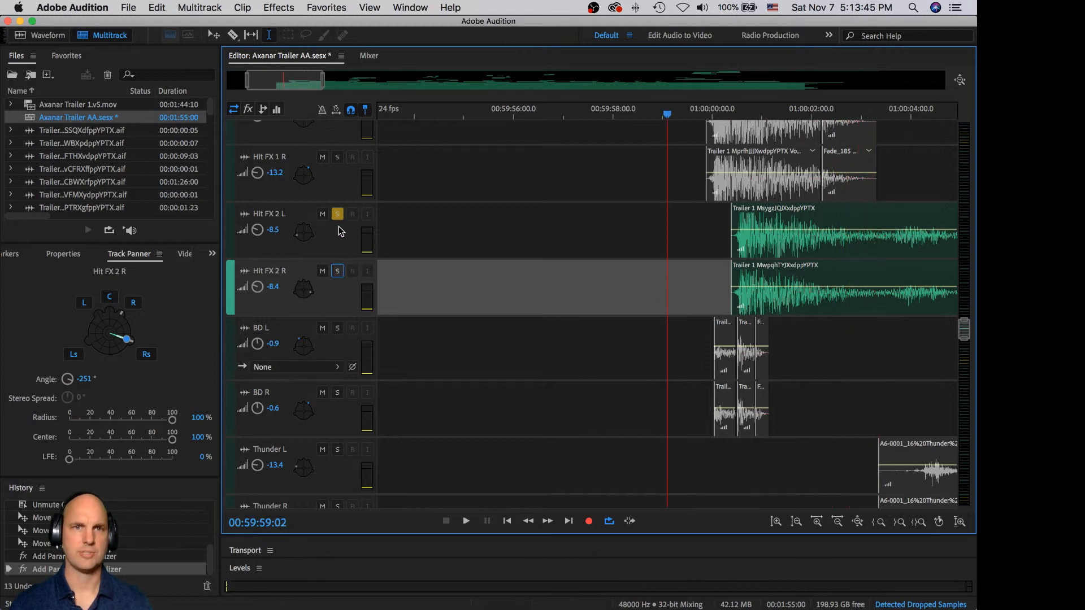
{"action": "left_click", "coordinate": [338, 272]}
{"action": "left_click", "coordinate": [338, 215]}
Step: Play the full mix from 00:59:59:02 through the Hit FX 2 fade-out and Thunder clips
{"action": "key", "text": "space"}
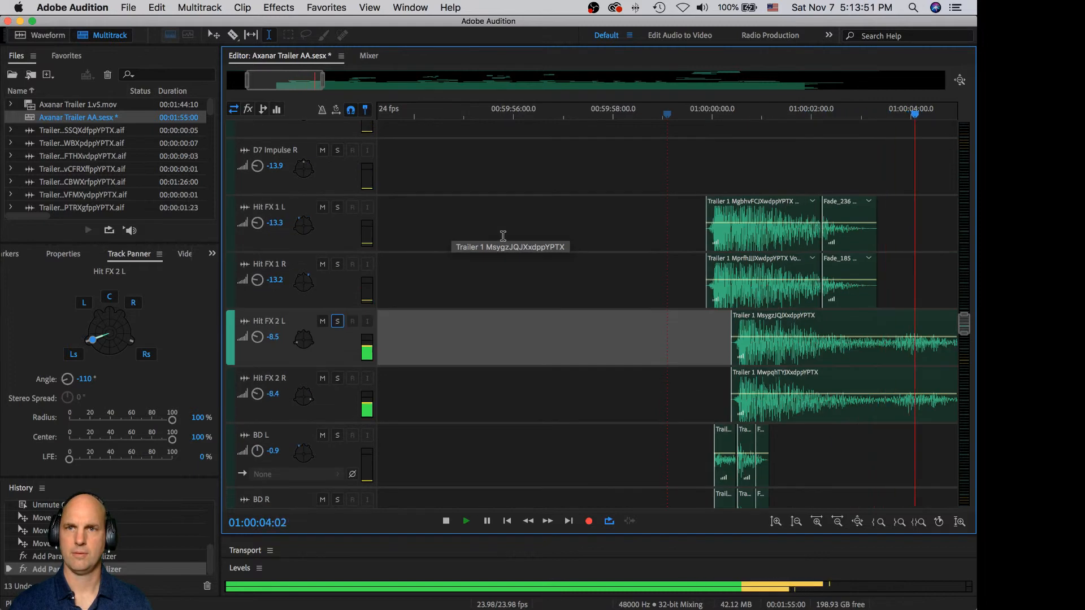
{"action": "scroll", "coordinate": [503, 236], "scroll_direction": "down", "scroll_amount": 1}
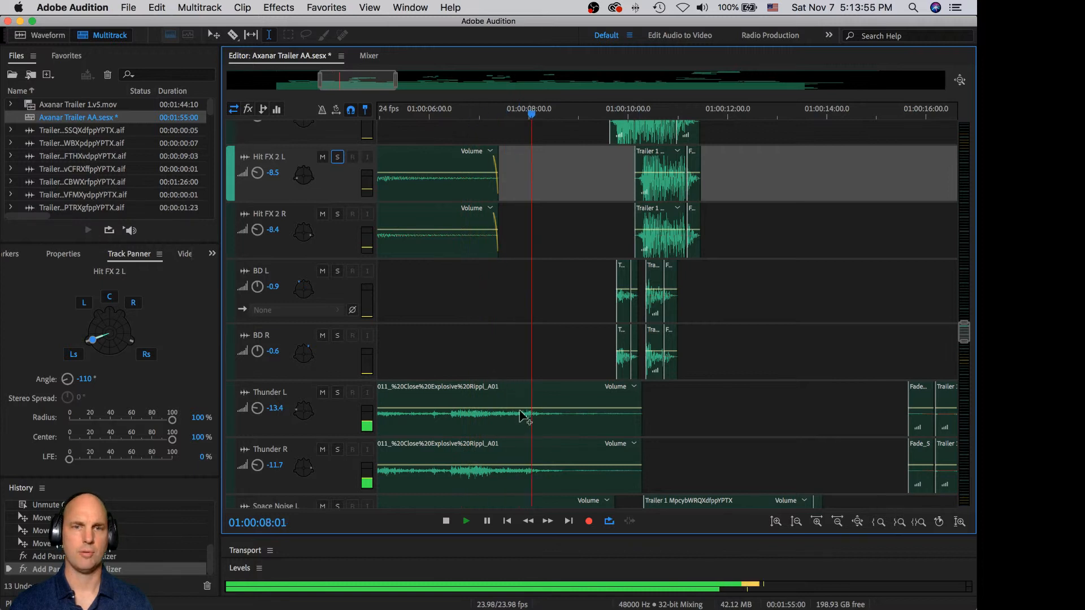
{"action": "key", "text": "space"}
Step: Raise Thunder L's LFE level to 64% and check Thunder R's surround panner settings
{"action": "left_click", "coordinate": [306, 418]}
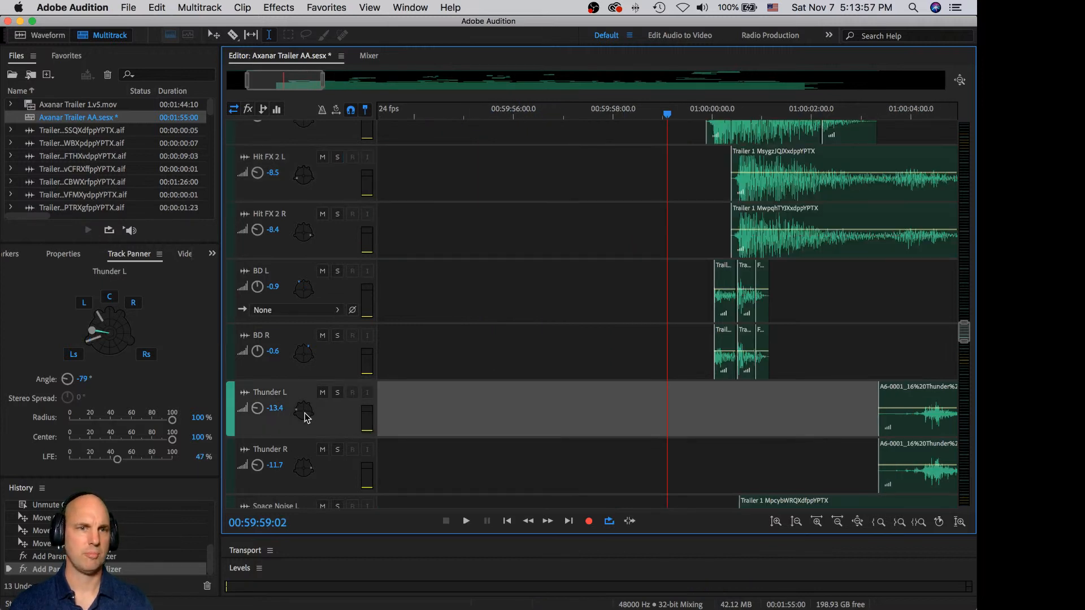
{"action": "left_click_drag", "start_coordinate": [117, 459], "coordinate": [133, 460]}
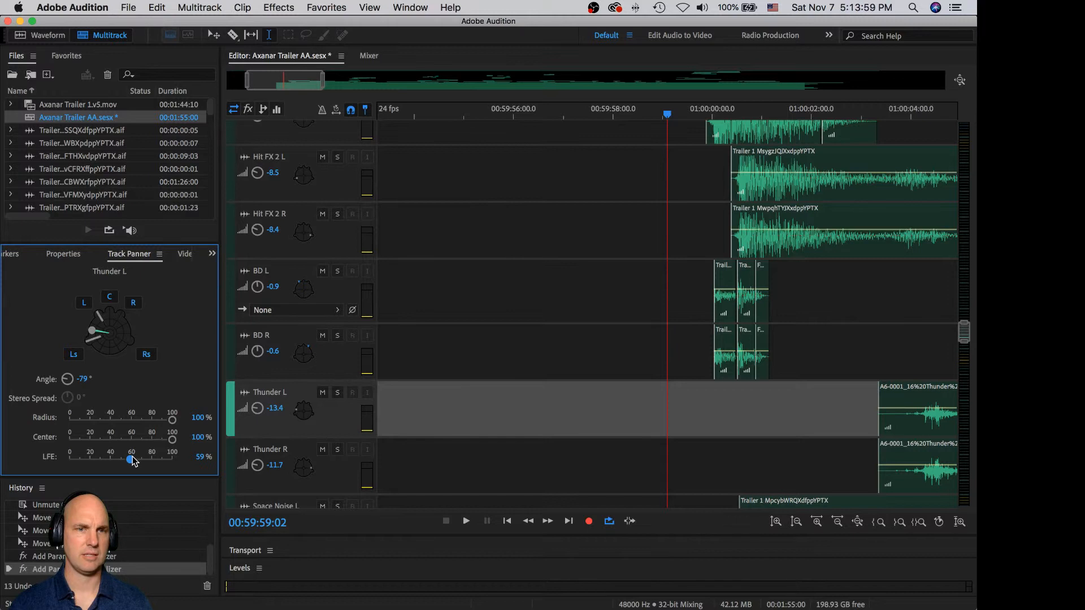
{"action": "left_click", "coordinate": [329, 466]}
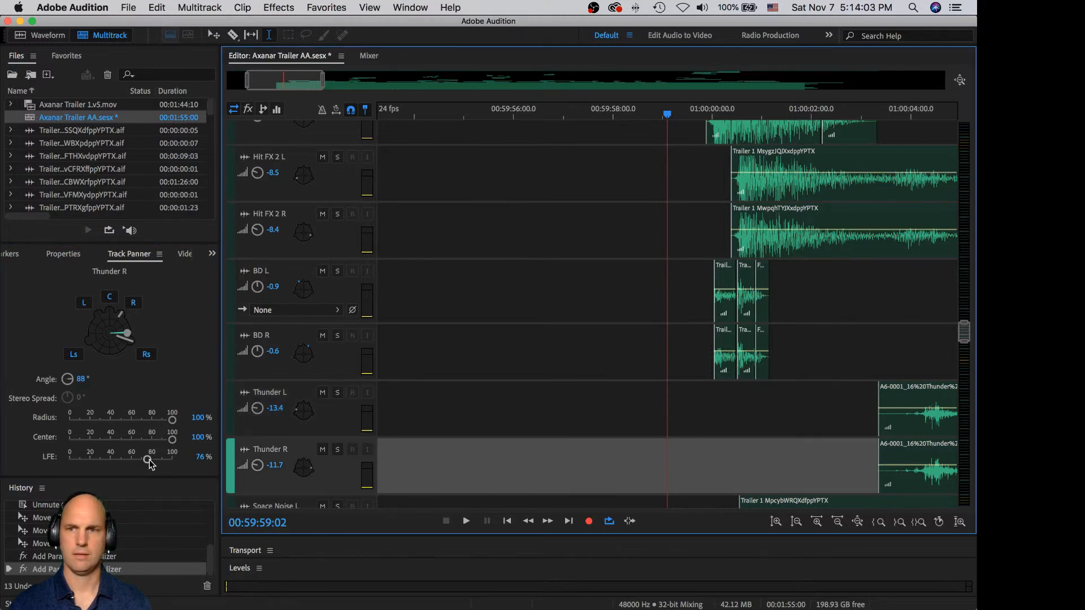
Step: Compare the Thunder and Space Noise panner settings and raise Space Noise L's LFE level to about 70%
{"action": "scroll", "coordinate": [781, 417], "scroll_direction": "down", "scroll_amount": 1}
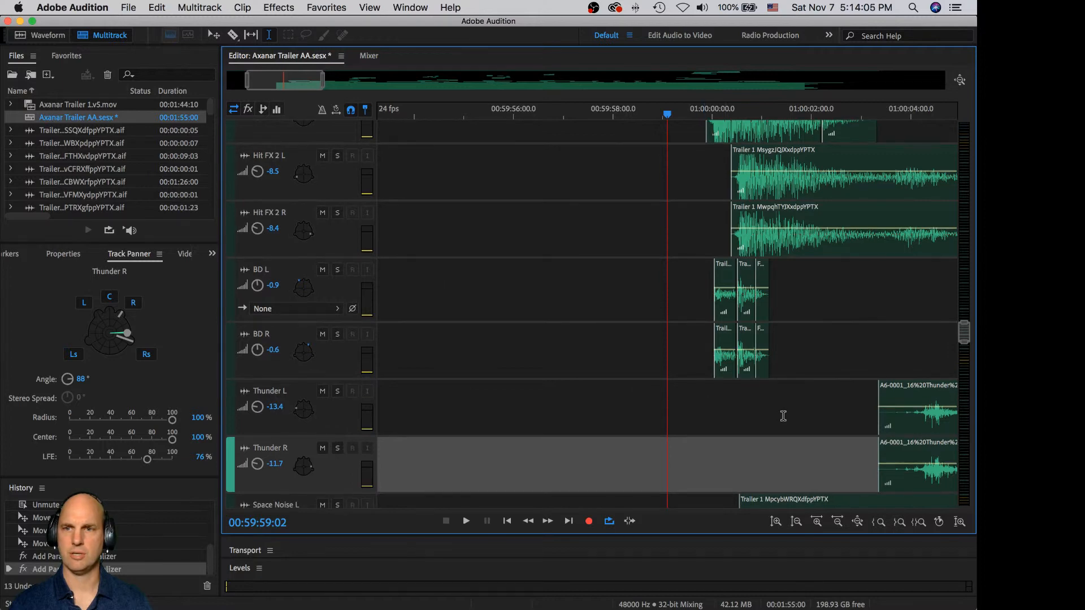
{"action": "left_click_drag", "start_coordinate": [281, 79], "coordinate": [310, 84]}
{"action": "scroll", "coordinate": [568, 314], "scroll_direction": "down", "scroll_amount": 4}
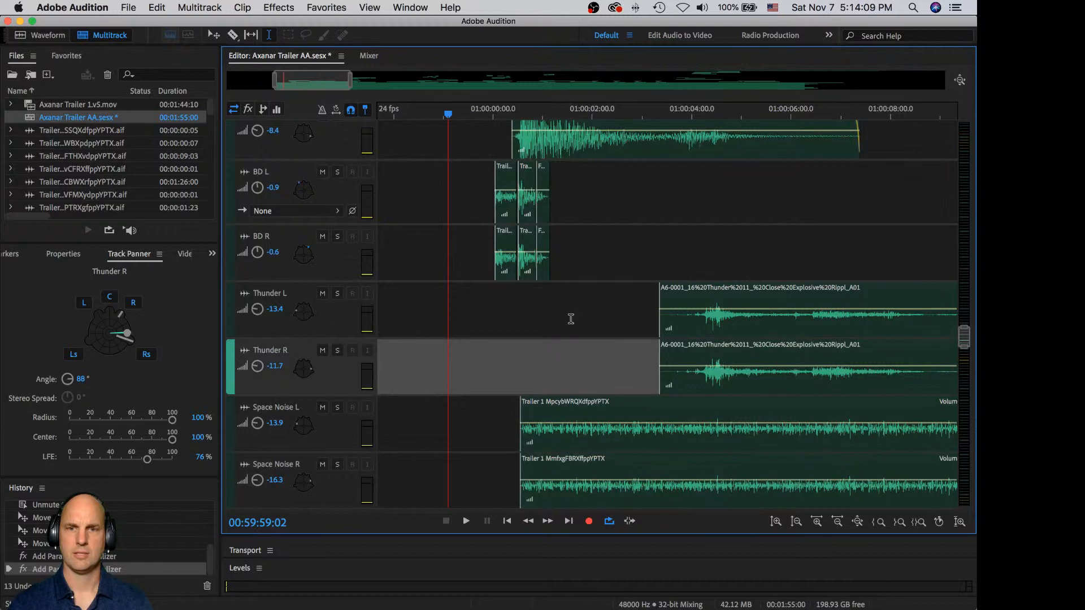
{"action": "scroll", "coordinate": [579, 421], "scroll_direction": "down", "scroll_amount": 1}
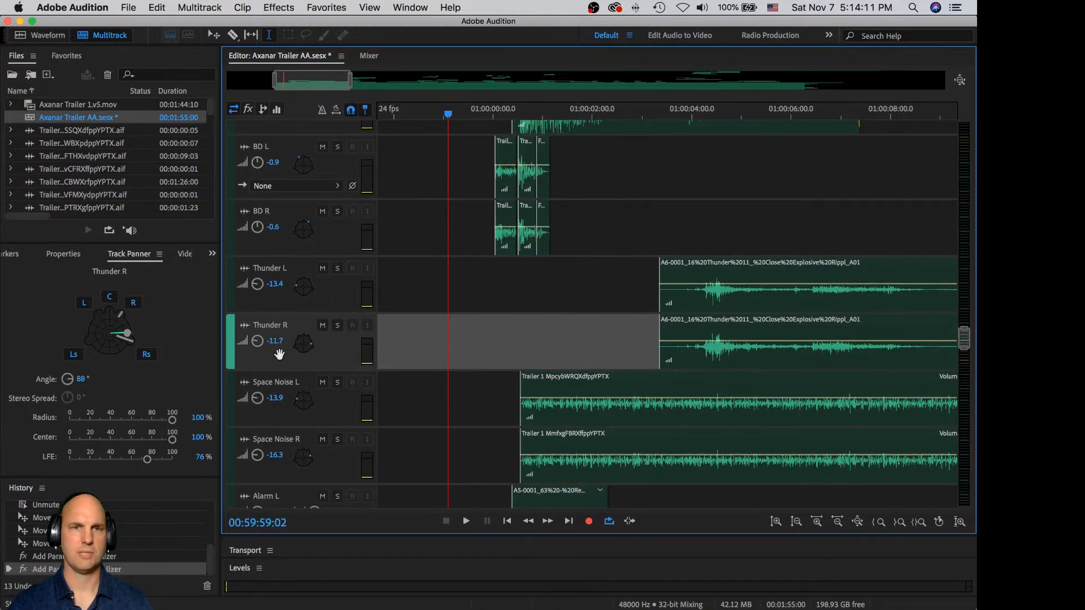
{"action": "left_click", "coordinate": [334, 310]}
{"action": "left_click", "coordinate": [329, 342]}
{"action": "left_click", "coordinate": [325, 405]}
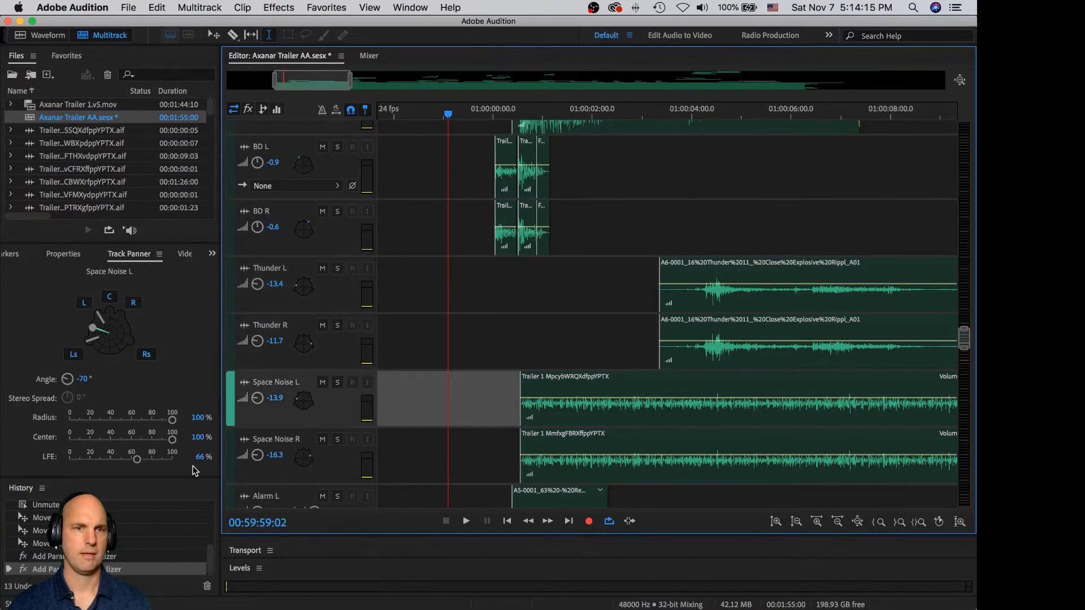
{"action": "left_click", "coordinate": [308, 464]}
{"action": "left_click", "coordinate": [325, 403]}
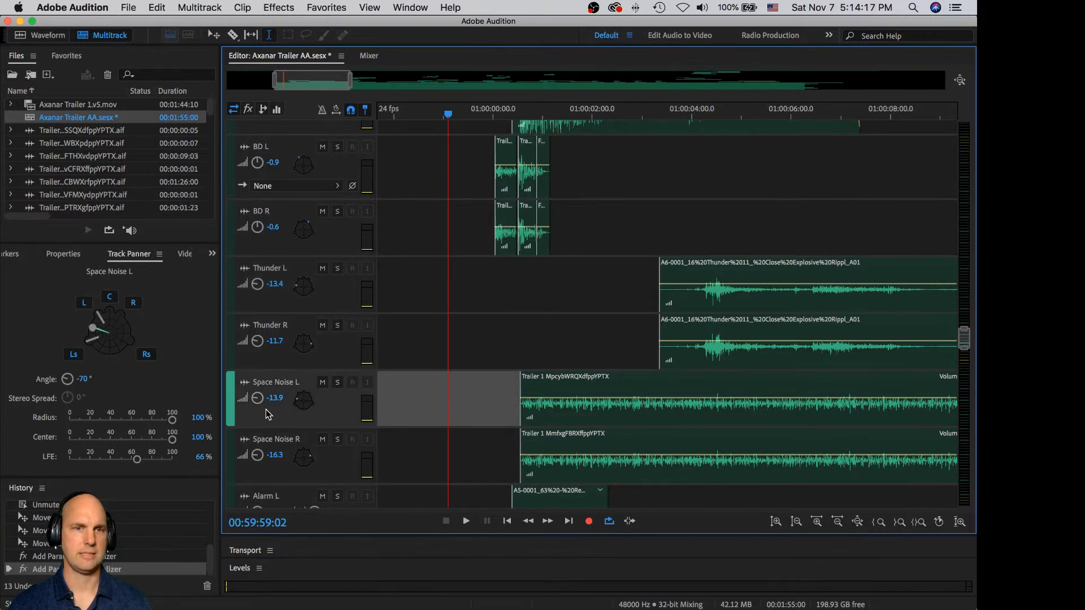
{"action": "left_click", "coordinate": [141, 459]}
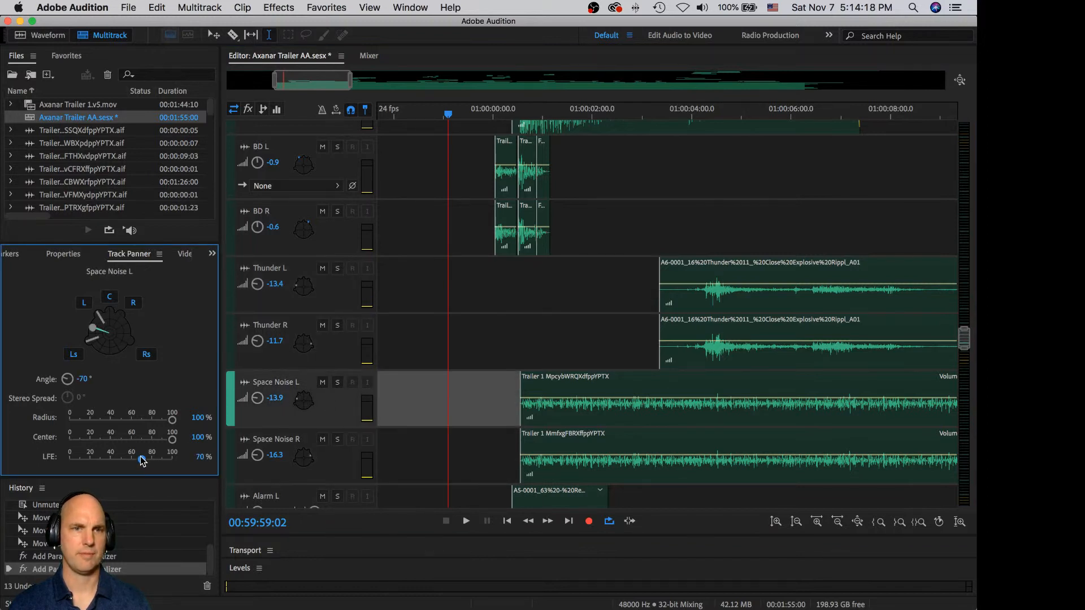
Step: Pan Thunder L further toward the left surround, to an angle of about -94°
{"action": "left_click", "coordinate": [338, 357]}
{"action": "left_click", "coordinate": [332, 297]}
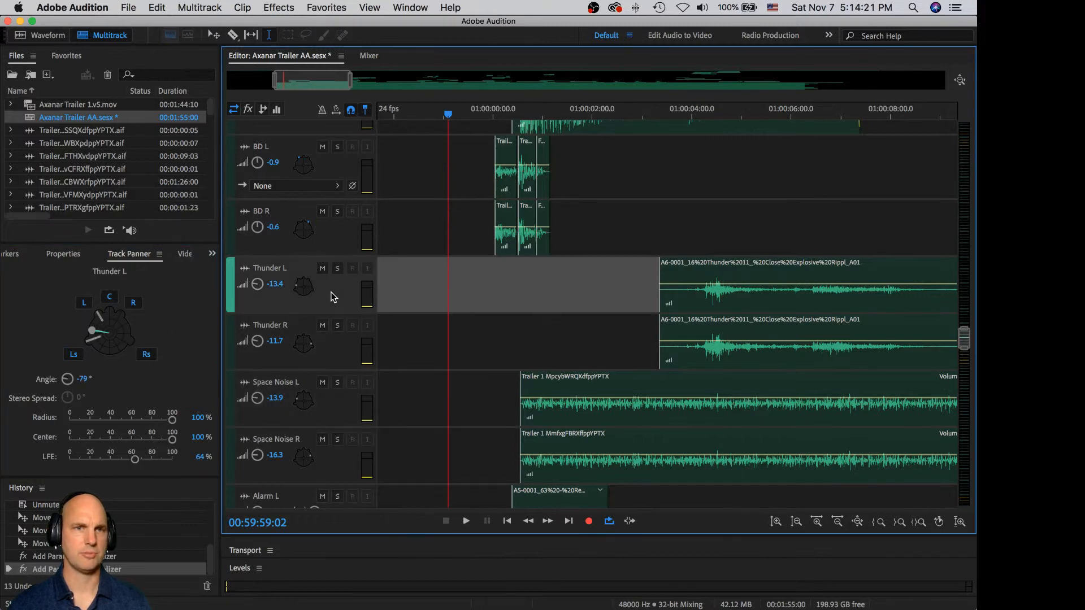
{"action": "left_click_drag", "start_coordinate": [95, 334], "coordinate": [88, 340]}
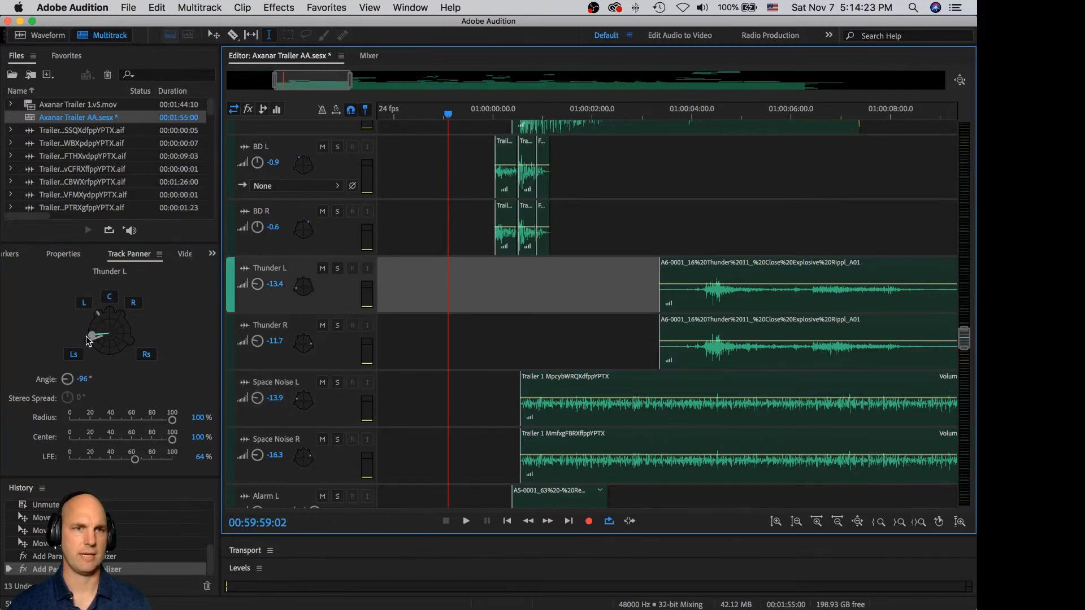
Step: Solo Thunder L and Thunder R and audition the two tracks together
{"action": "key", "text": "space"}
{"action": "left_click", "coordinate": [338, 268]}
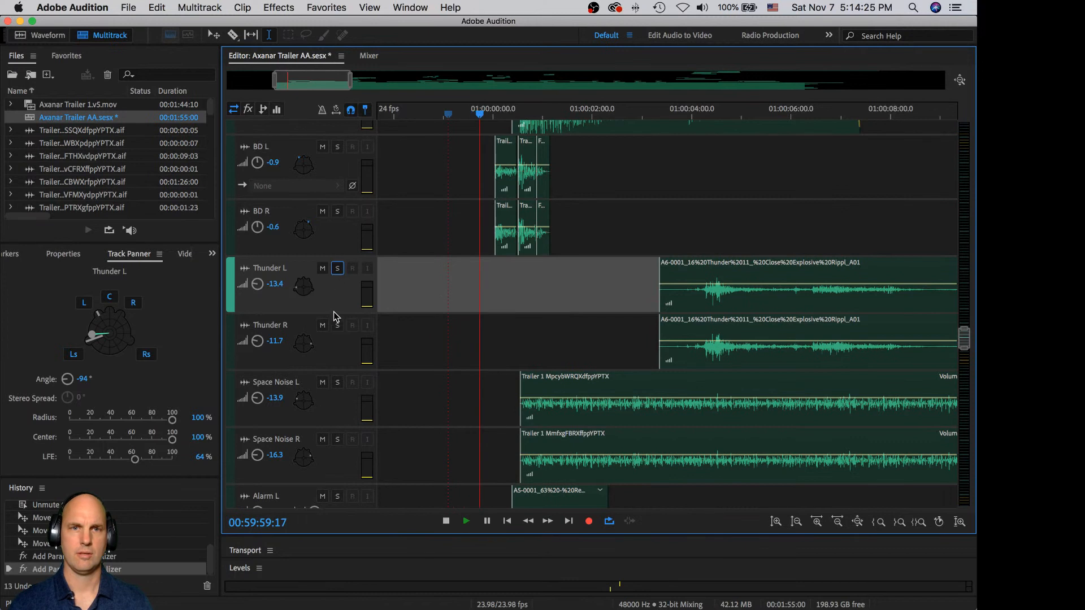
{"action": "left_click", "coordinate": [338, 325]}
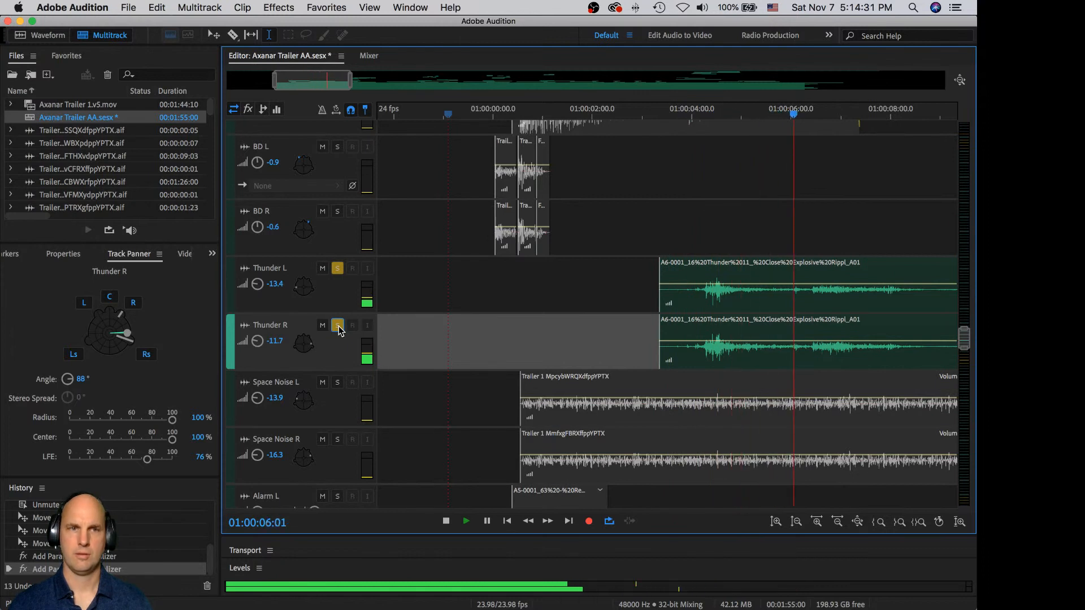
{"action": "key", "text": "space"}
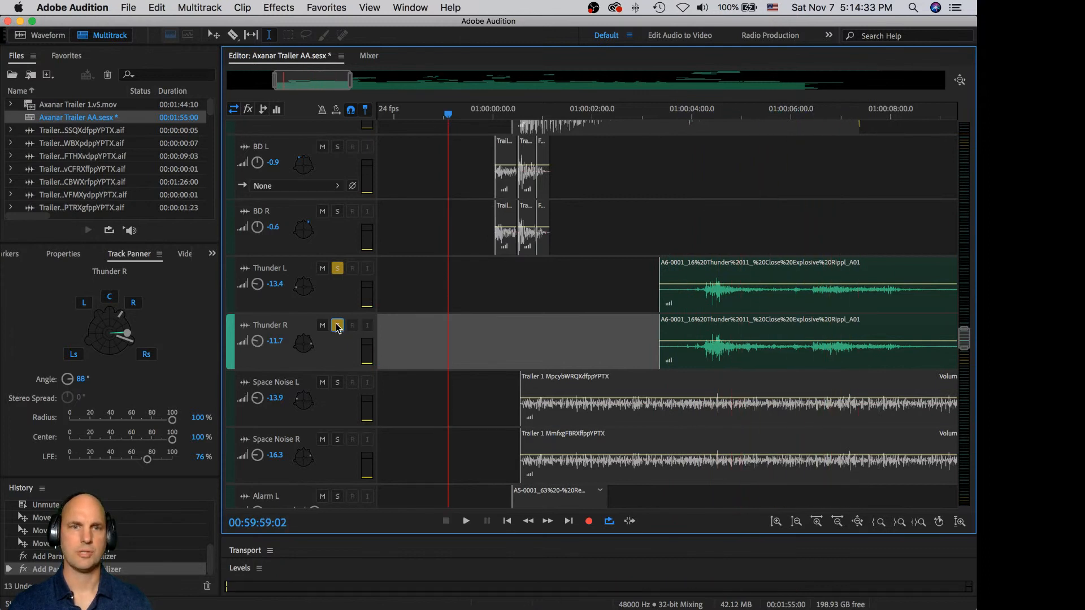
Step: Unsolo the Thunder tracks and play the full mix from 01:00:00:01
{"action": "left_click", "coordinate": [338, 268]}
{"action": "left_click", "coordinate": [495, 271]}
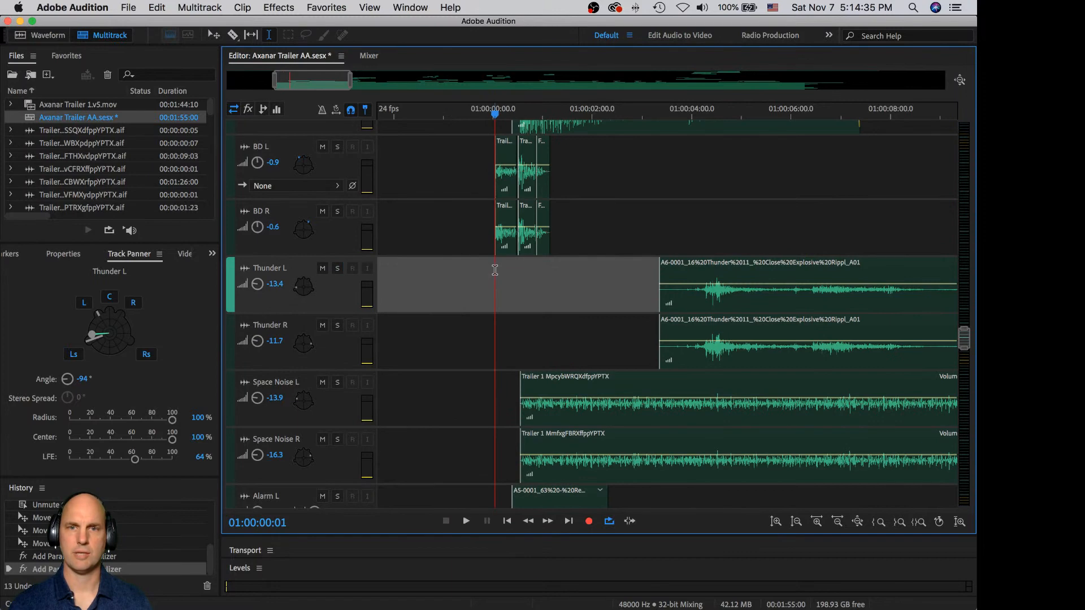
{"action": "key", "text": "space"}
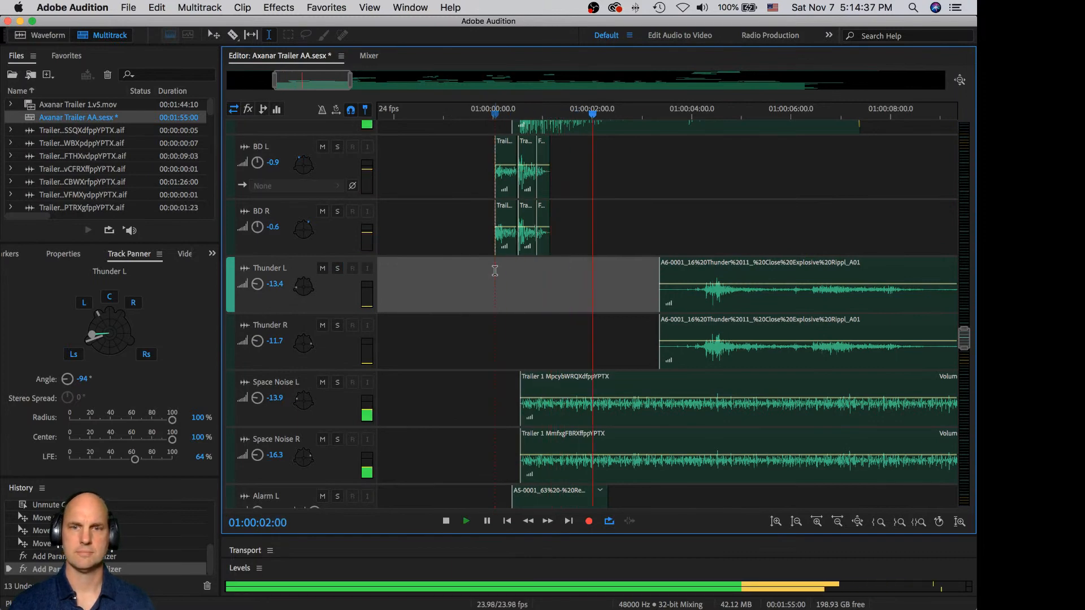
Step: Listen to the full mix across the Thunder, Space Noise and Alarm tracks until about 01:00:12:00, then stop playback
{"action": "scroll", "coordinate": [625, 284], "scroll_direction": "down", "scroll_amount": 5}
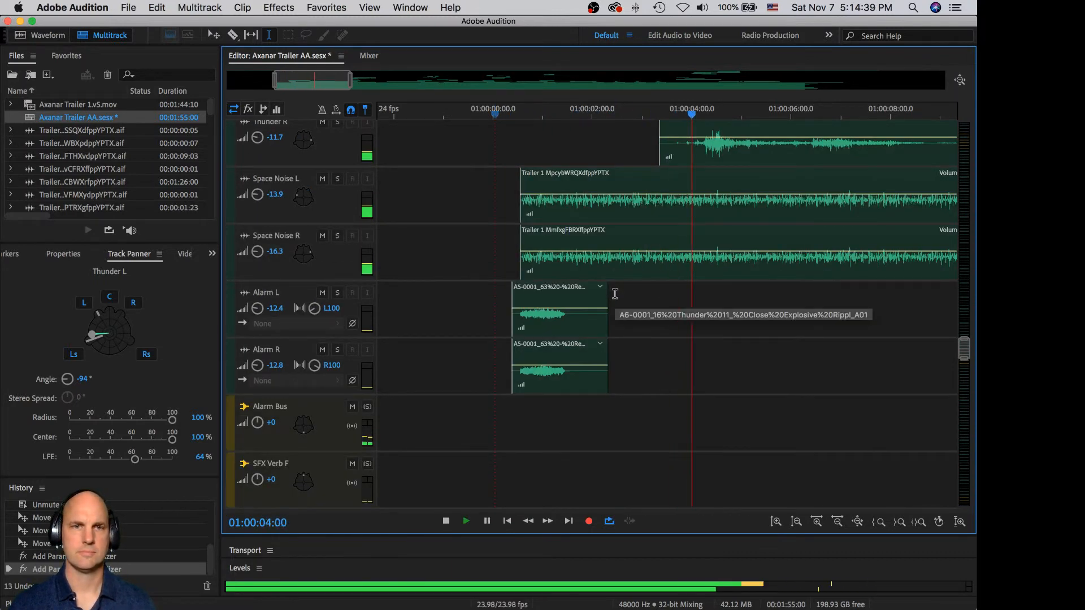
{"action": "scroll", "coordinate": [615, 294], "scroll_direction": "up", "scroll_amount": 4}
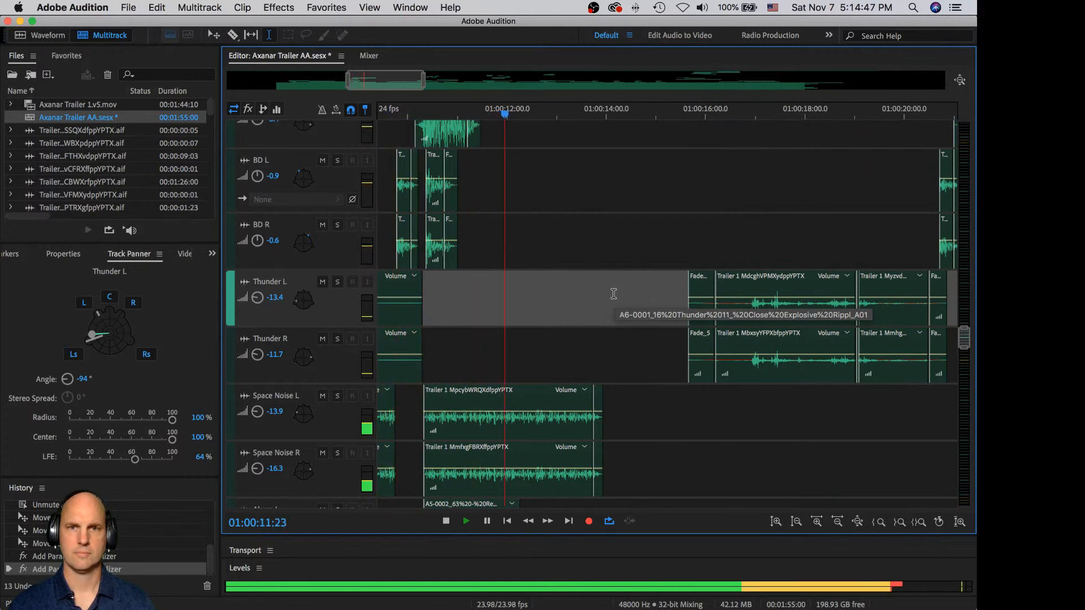
{"action": "key", "text": "space"}
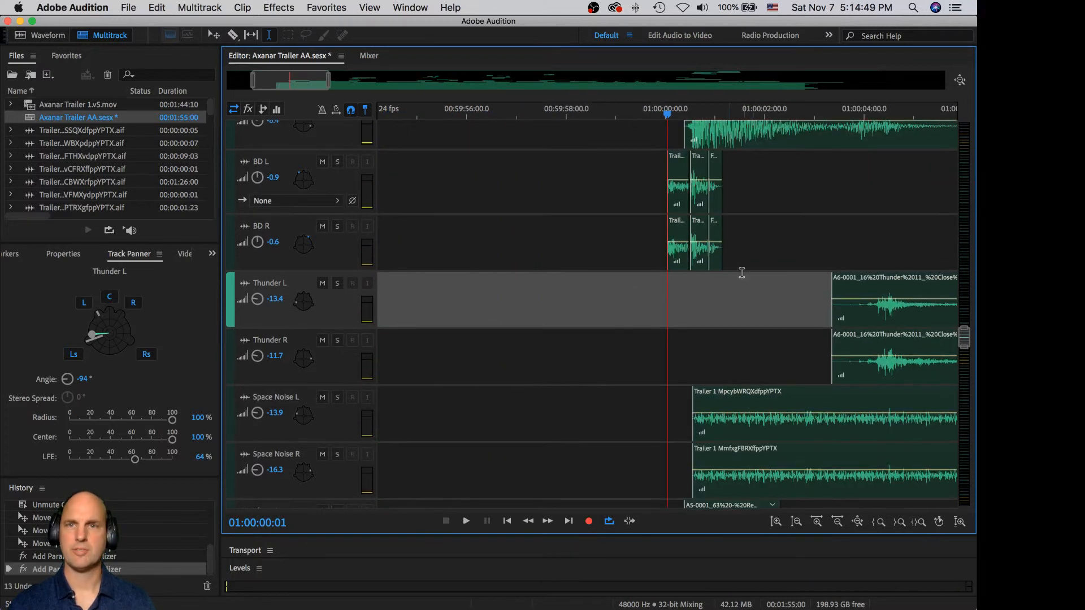
Step: Go to the Warp In clips around 01:00:10:00 and solo the Warp In 2L and Warp In 2R tracks
{"action": "left_click_drag", "start_coordinate": [337, 85], "coordinate": [388, 90]}
{"action": "scroll", "coordinate": [702, 236], "scroll_direction": "up", "scroll_amount": 10}
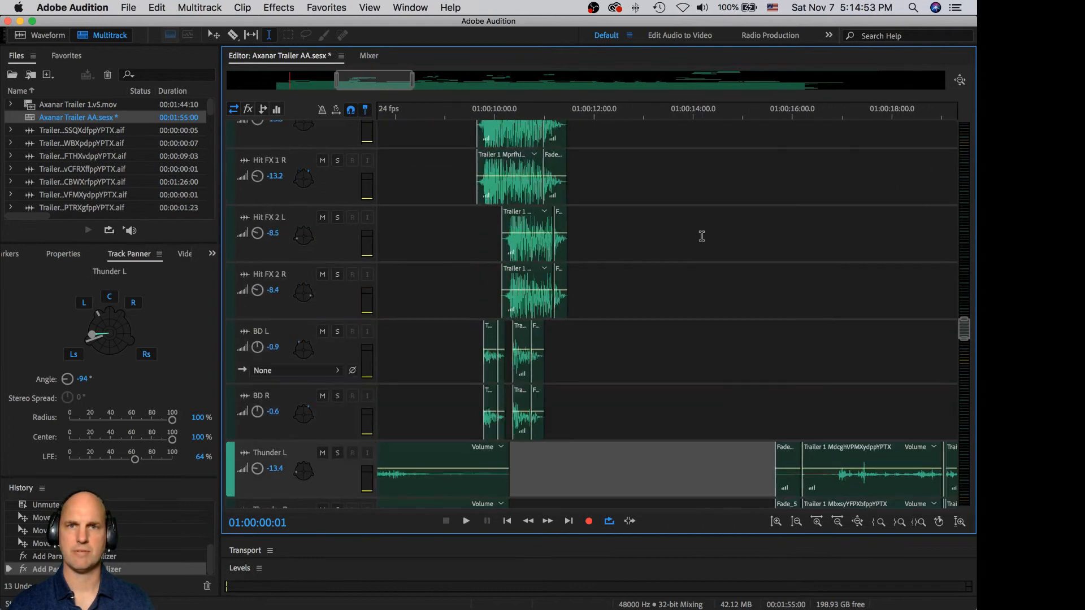
{"action": "scroll", "coordinate": [702, 236], "scroll_direction": "up", "scroll_amount": 2}
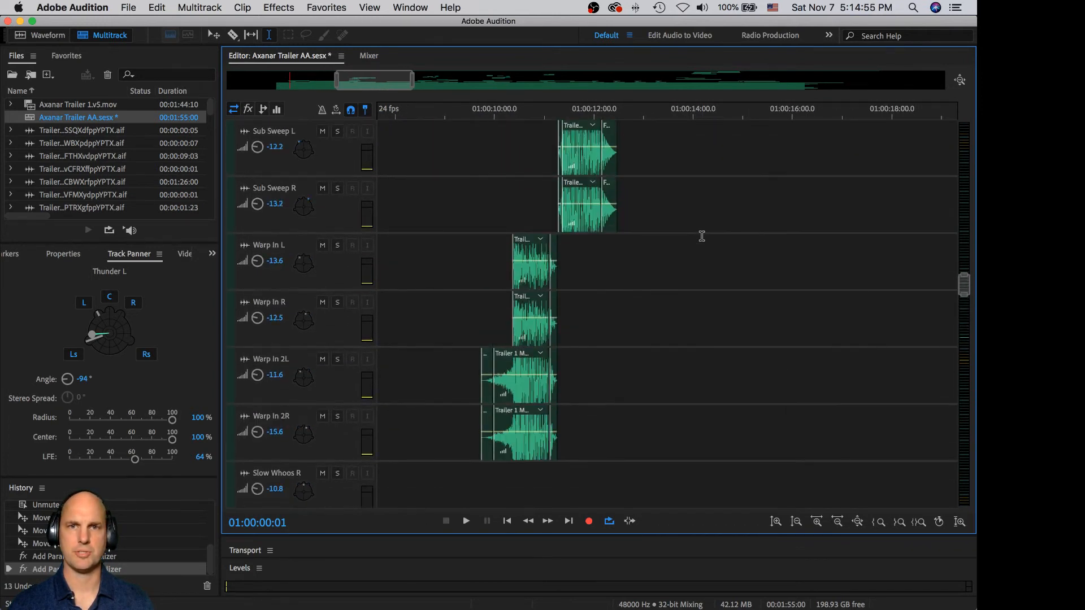
{"action": "left_click", "coordinate": [337, 360]}
{"action": "left_click", "coordinate": [337, 417]}
Step: Switch to Chrome to check the YouTube Studio live chat, then return to Adobe Audition
{"action": "key", "text": "super+Tab"}
{"action": "key", "text": "super+Tab"}
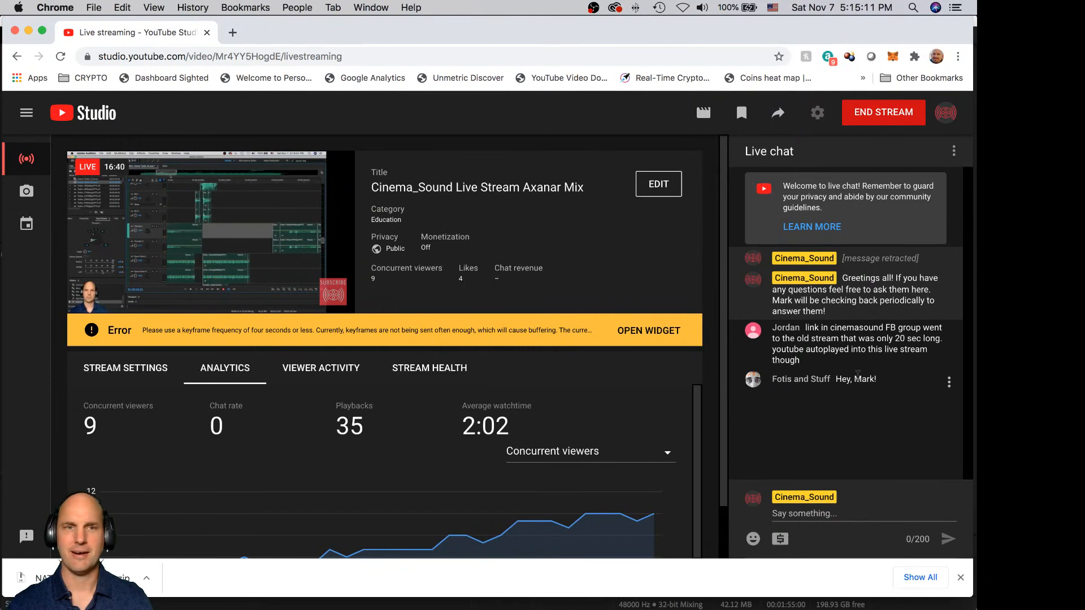
{"action": "key", "text": "super+Tab"}
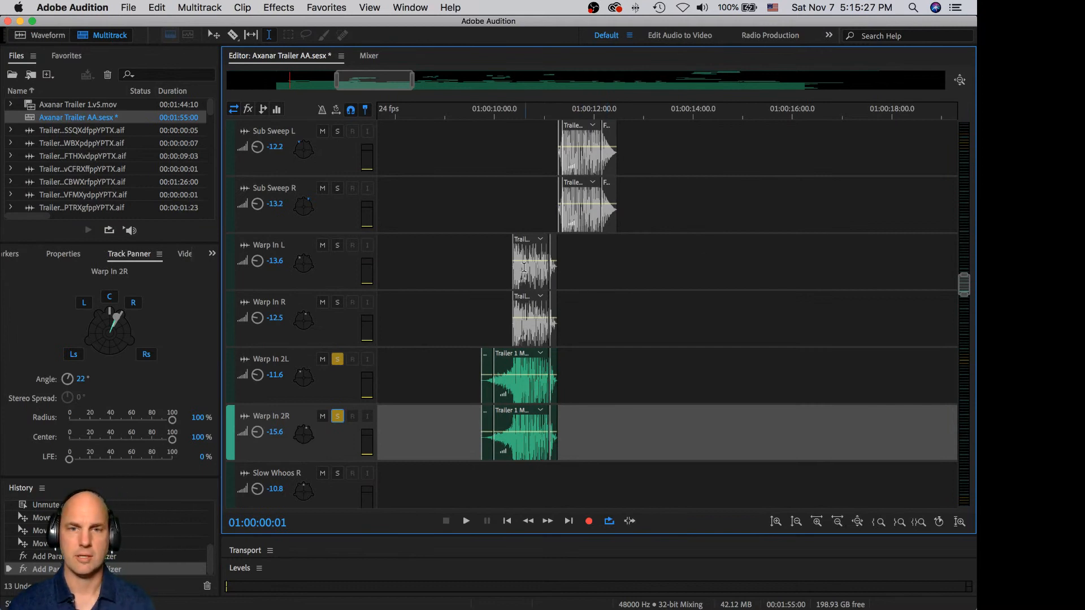
Step: Place the playhead at 01:00:09:17 and audition the soloed Warp In 2L and Warp In 2R tracks
{"action": "left_click", "coordinate": [481, 304]}
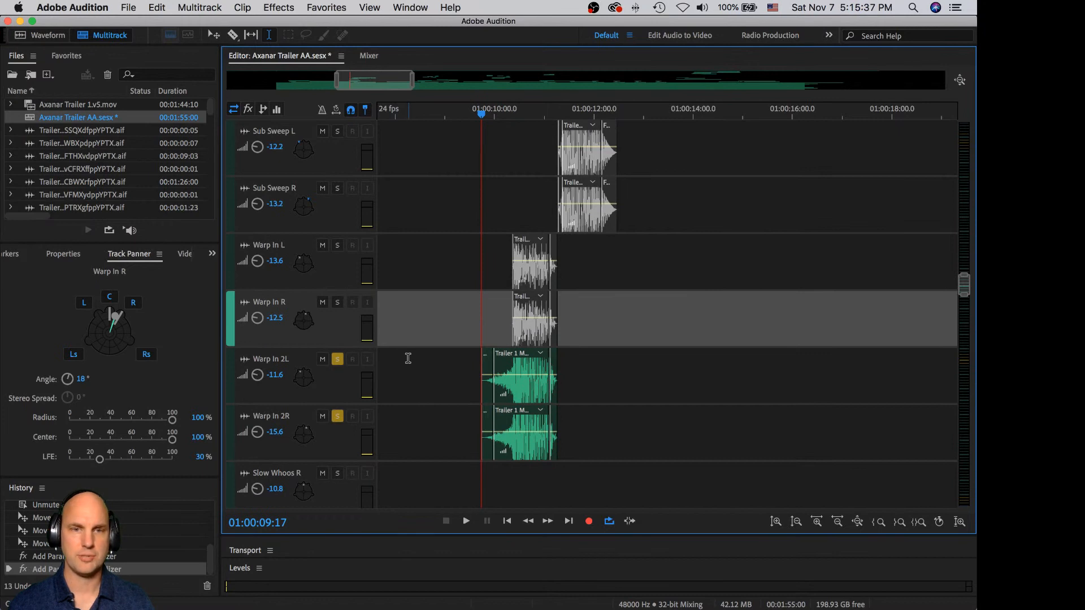
{"action": "key", "text": "space"}
{"action": "key", "text": "space"}
{"action": "key", "text": "space"}
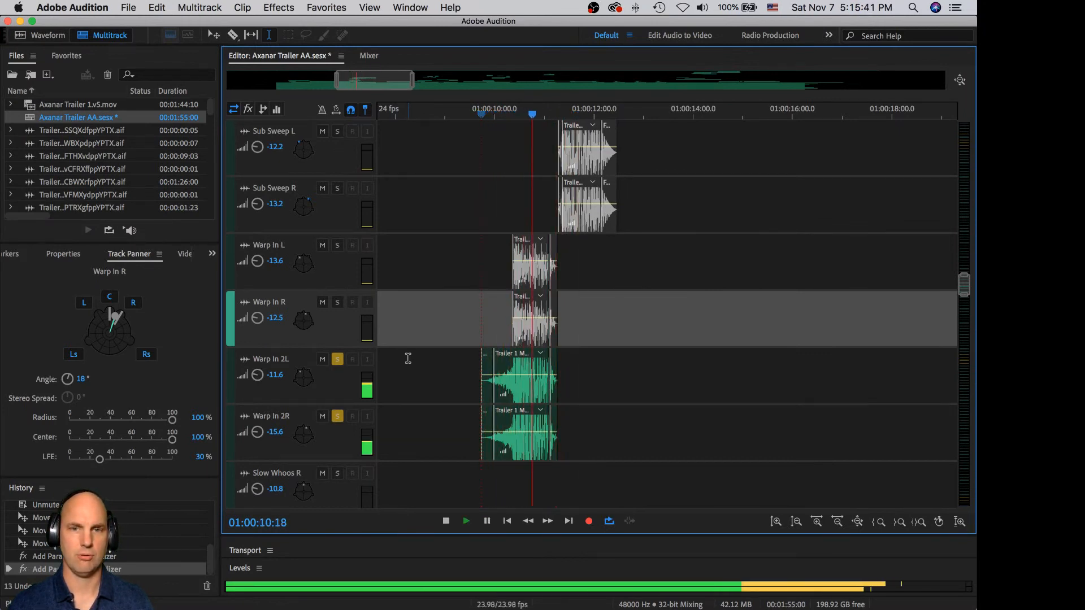
{"action": "key", "text": "space"}
Step: Unsolo the Warp In 2 pair, audition Warp In L and Warp In R soloed together, and unsolo them
{"action": "left_click", "coordinate": [339, 417]}
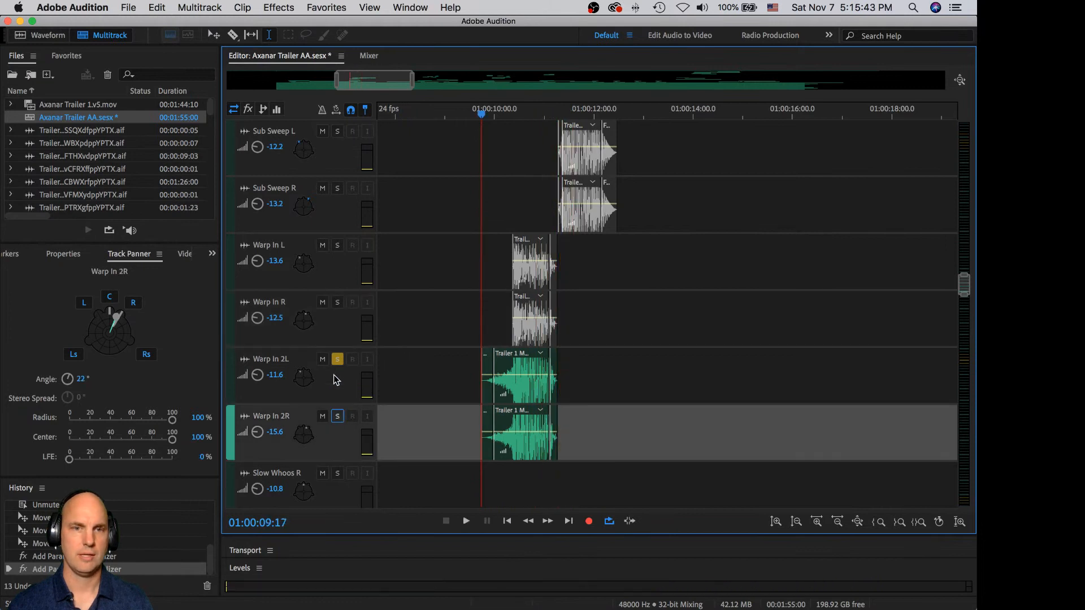
{"action": "left_click", "coordinate": [338, 359]}
{"action": "left_click", "coordinate": [337, 303]}
{"action": "left_click", "coordinate": [339, 246]}
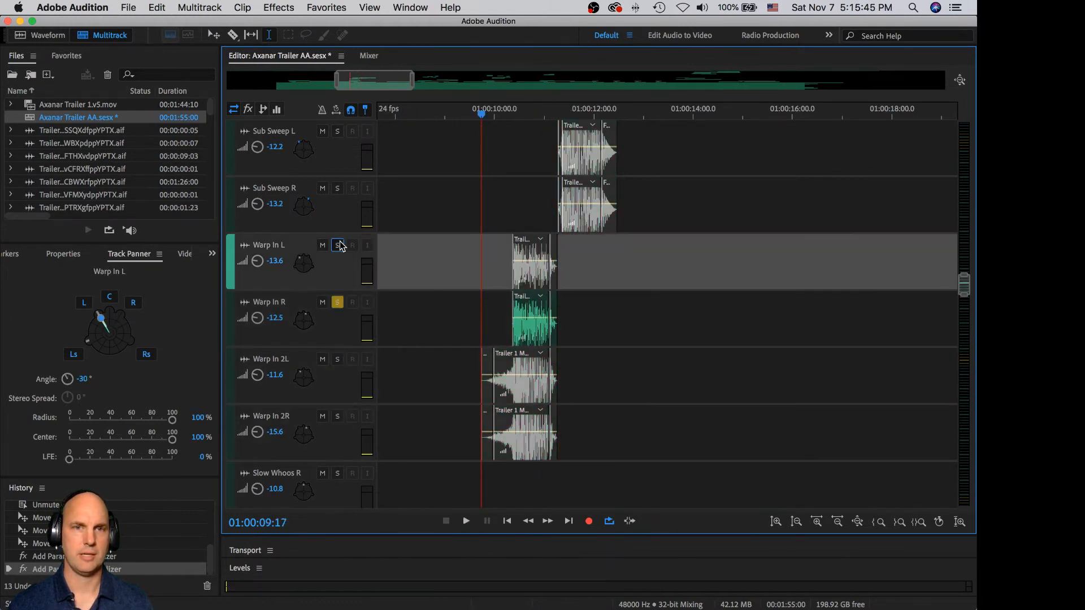
{"action": "left_click", "coordinate": [338, 246]}
{"action": "key", "text": "space"}
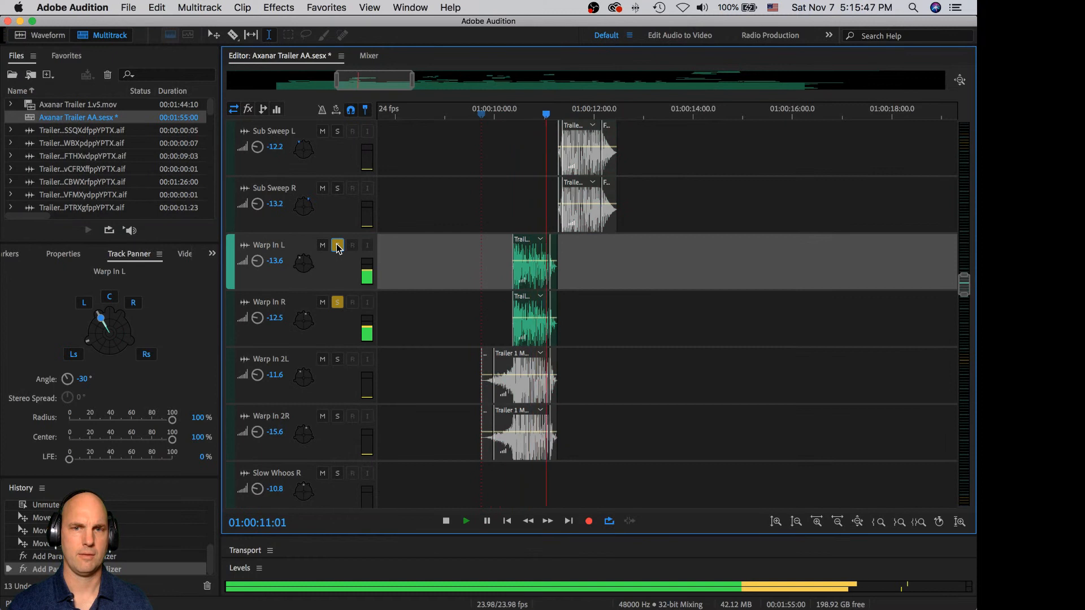
{"action": "key", "text": "space"}
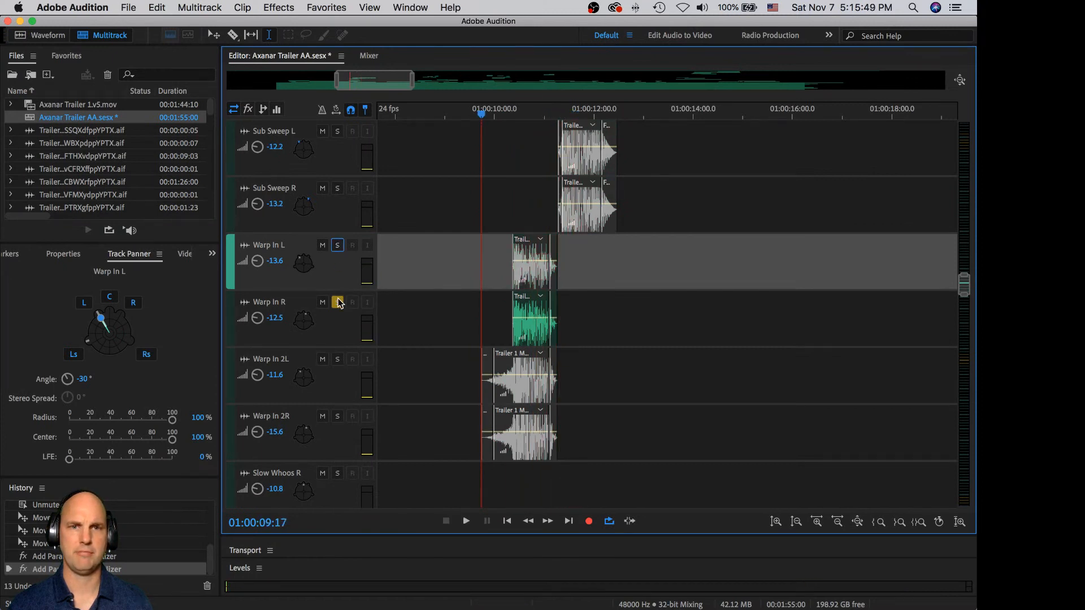
{"action": "left_click", "coordinate": [338, 303]}
Step: Solo Sub Sweep L and Sub Sweep R and audition them from 01:00:09:17
{"action": "scroll", "coordinate": [436, 266], "scroll_direction": "up", "scroll_amount": 1}
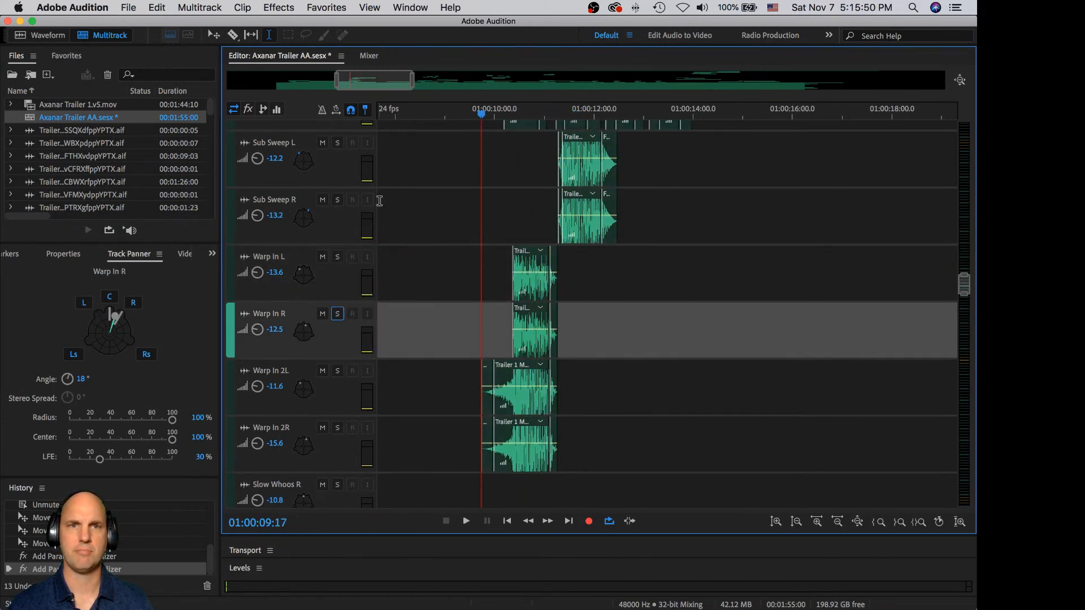
{"action": "left_click", "coordinate": [337, 143]}
{"action": "left_click", "coordinate": [337, 208]}
{"action": "left_click", "coordinate": [337, 206]}
{"action": "key", "text": "space"}
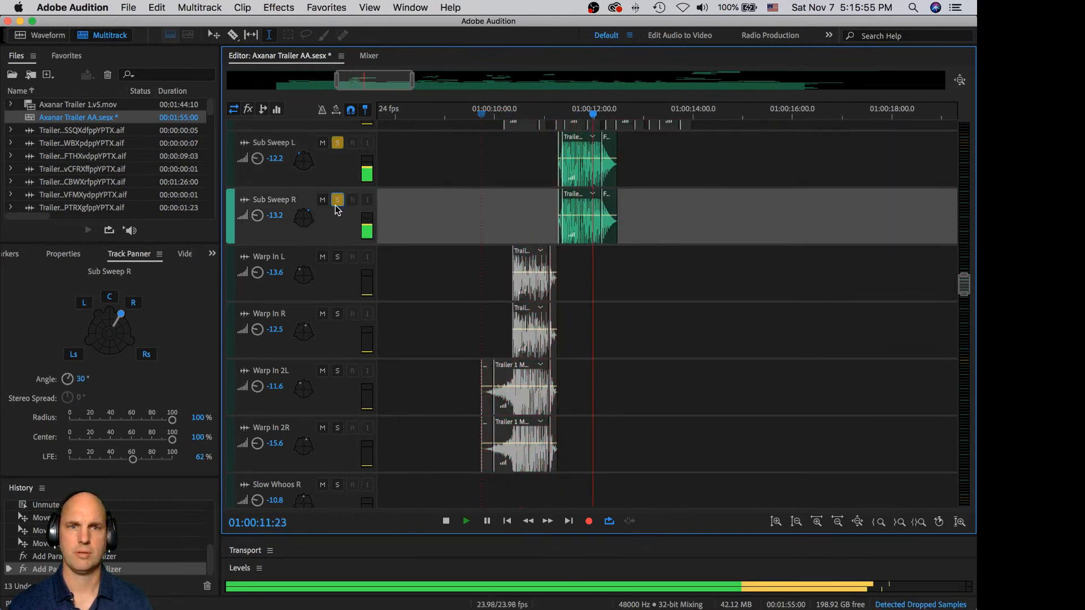
{"action": "key", "text": "space"}
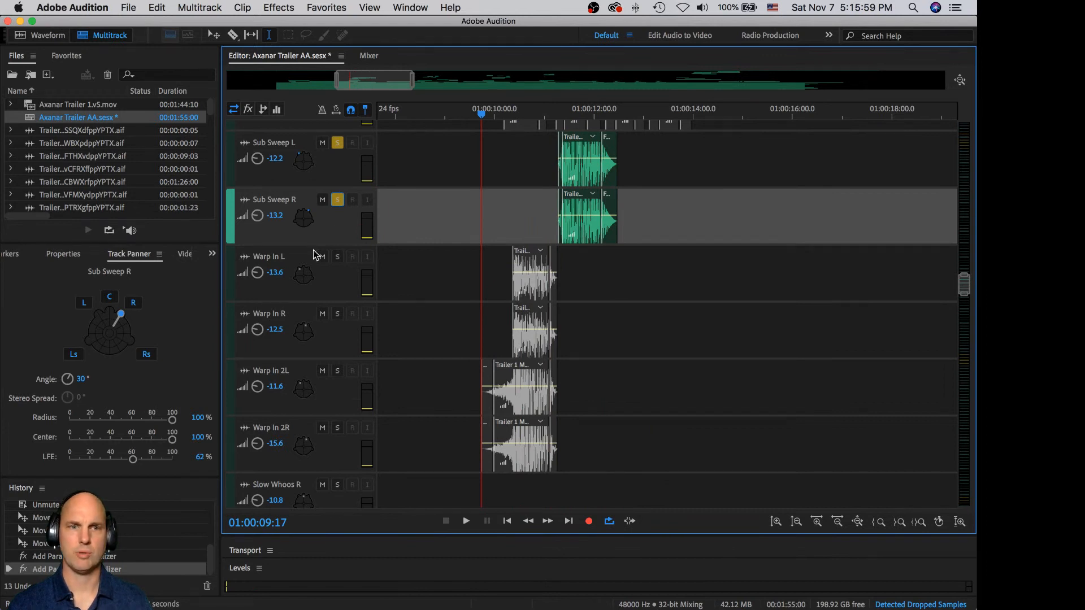
Step: Set the panner LFE level of Sub Sweep R and Sub Sweep L to 100%
{"action": "left_click_drag", "start_coordinate": [134, 461], "coordinate": [187, 464]}
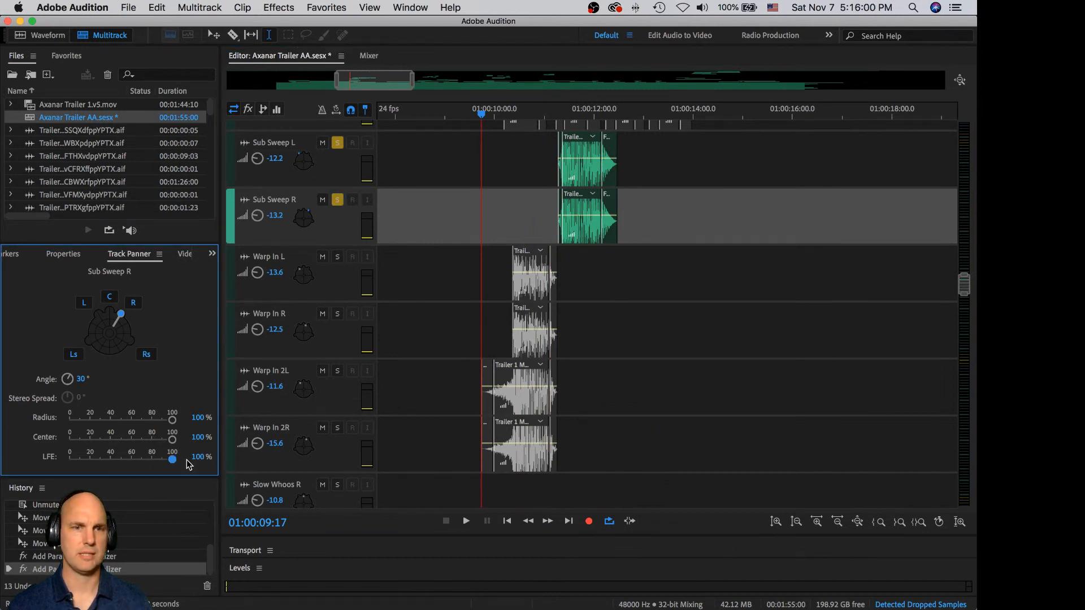
{"action": "left_click", "coordinate": [332, 173]}
{"action": "double_click", "coordinate": [132, 459]}
Step: Lower the volume of Sub Sweep L to -21.9 dB and Sub Sweep R to -21.3 dB, auditioning the pair
{"action": "scroll", "coordinate": [511, 179], "scroll_direction": "up", "scroll_amount": 4}
{"action": "left_click_drag", "start_coordinate": [258, 251], "coordinate": [257, 252]}
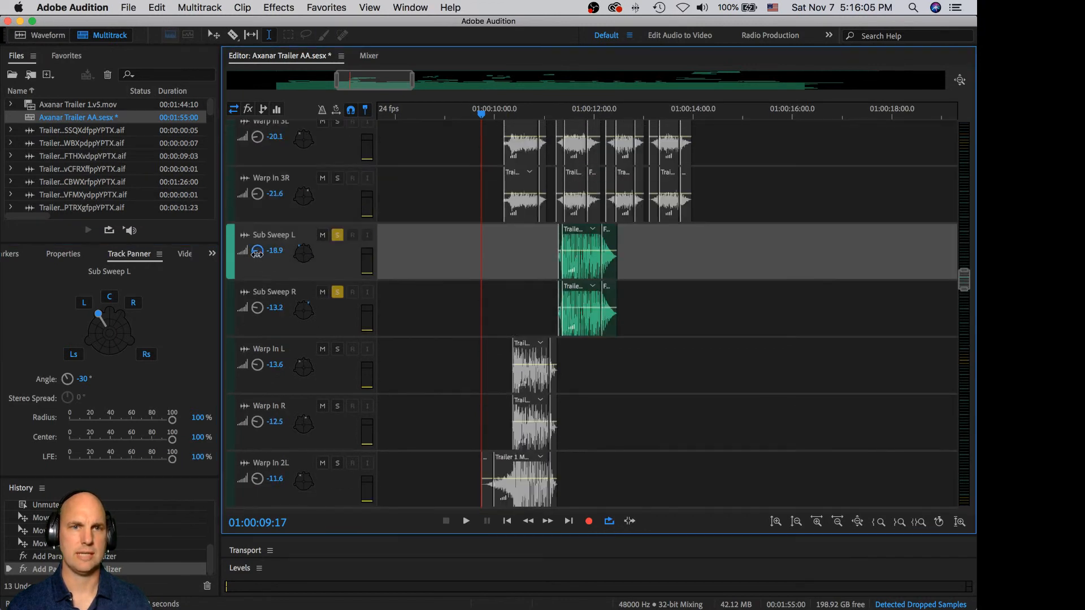
{"action": "left_click_drag", "start_coordinate": [259, 307], "coordinate": [255, 318]}
{"action": "key", "text": "space"}
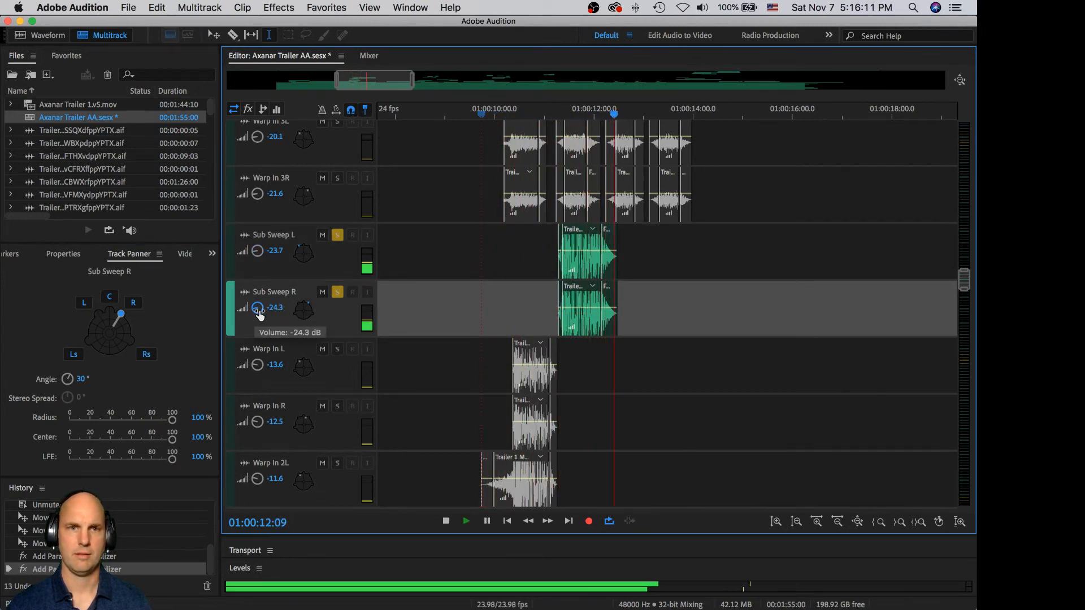
{"action": "key", "text": "space"}
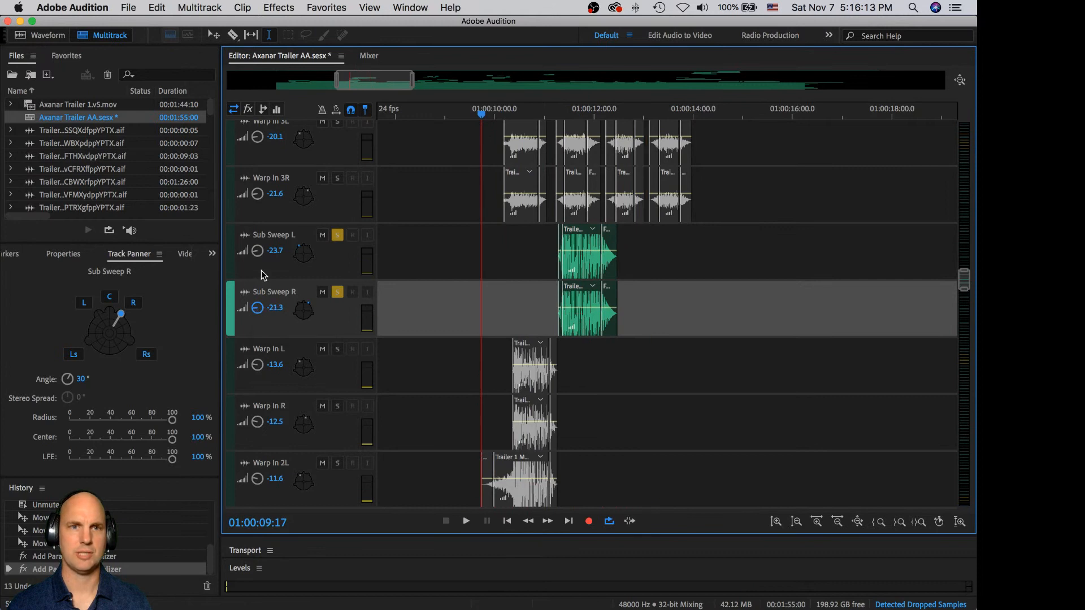
{"action": "left_click", "coordinate": [261, 252]}
{"action": "left_click_drag", "start_coordinate": [261, 252], "coordinate": [261, 250]}
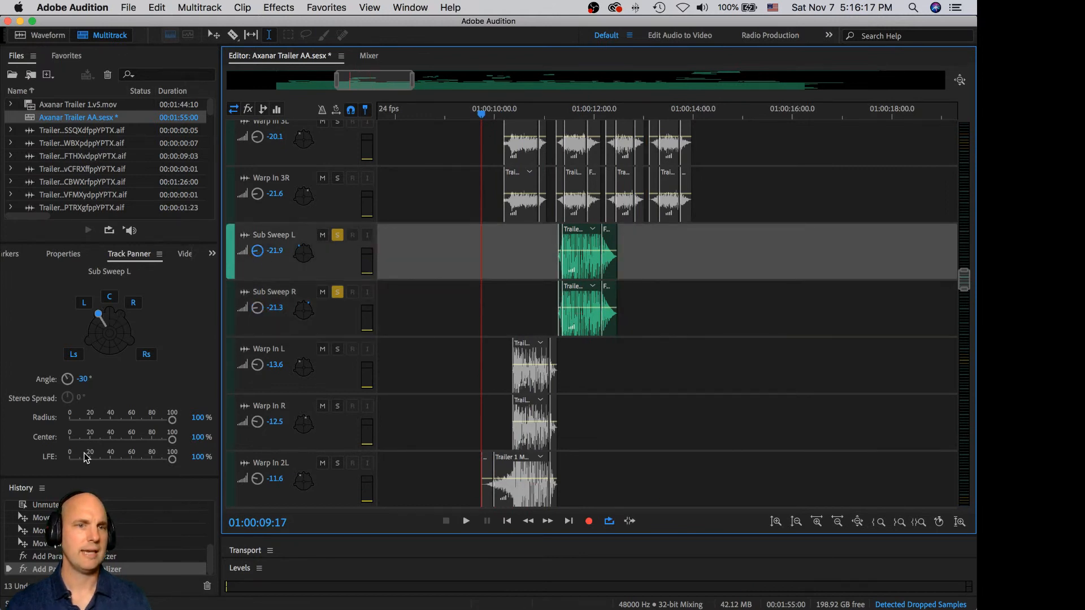
Step: Open the 3D-SAD Send effect on 5.1 Print Master, play the Sub Sweeps to check its channel levels, and close it
{"action": "left_click", "coordinate": [366, 56]}
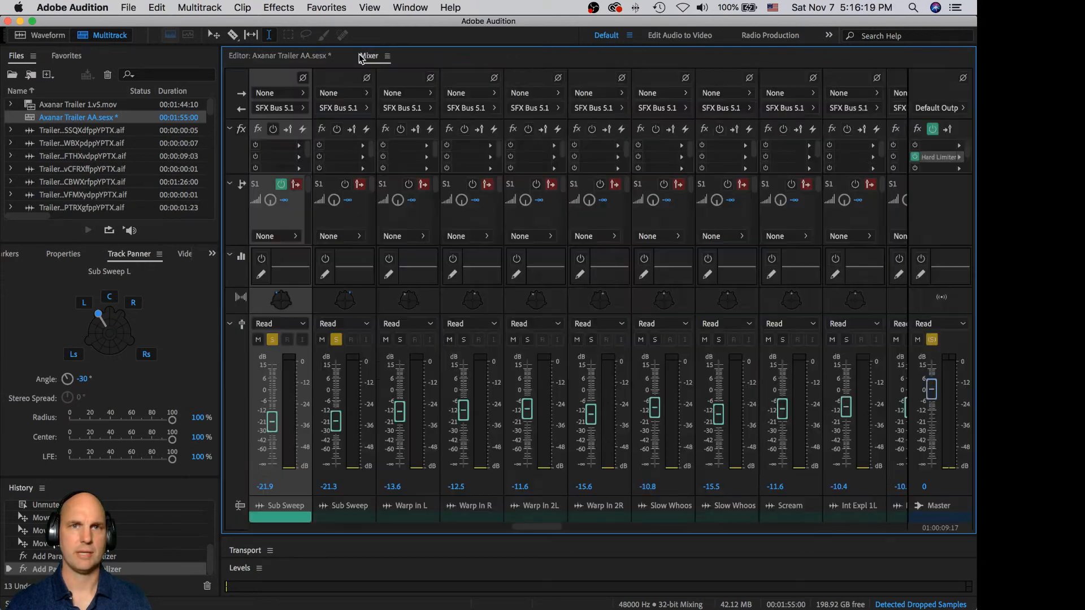
{"action": "left_click_drag", "start_coordinate": [527, 528], "coordinate": [885, 553]}
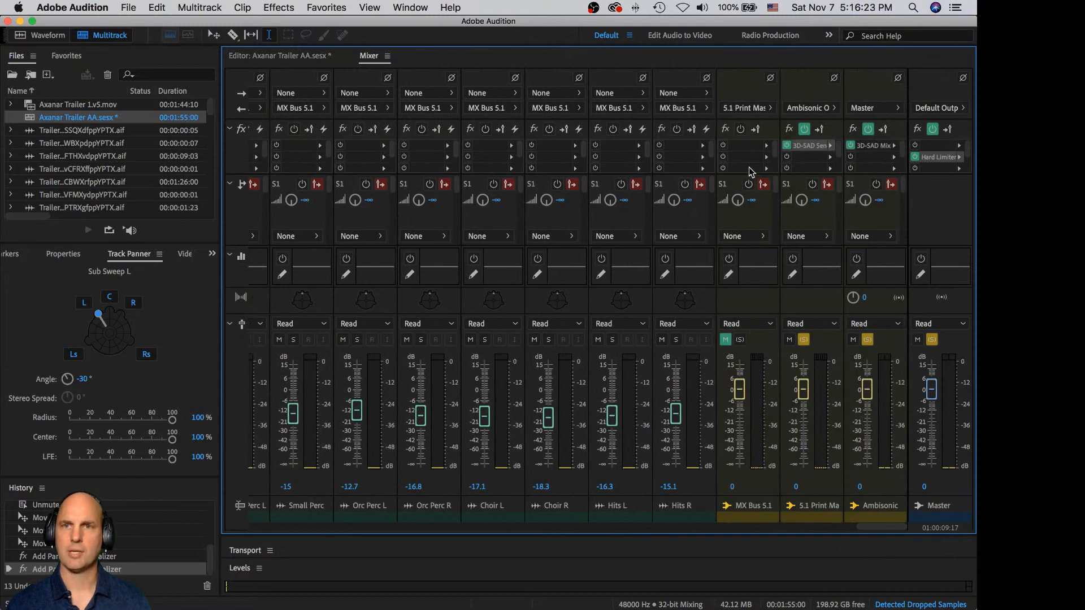
{"action": "double_click", "coordinate": [813, 147]}
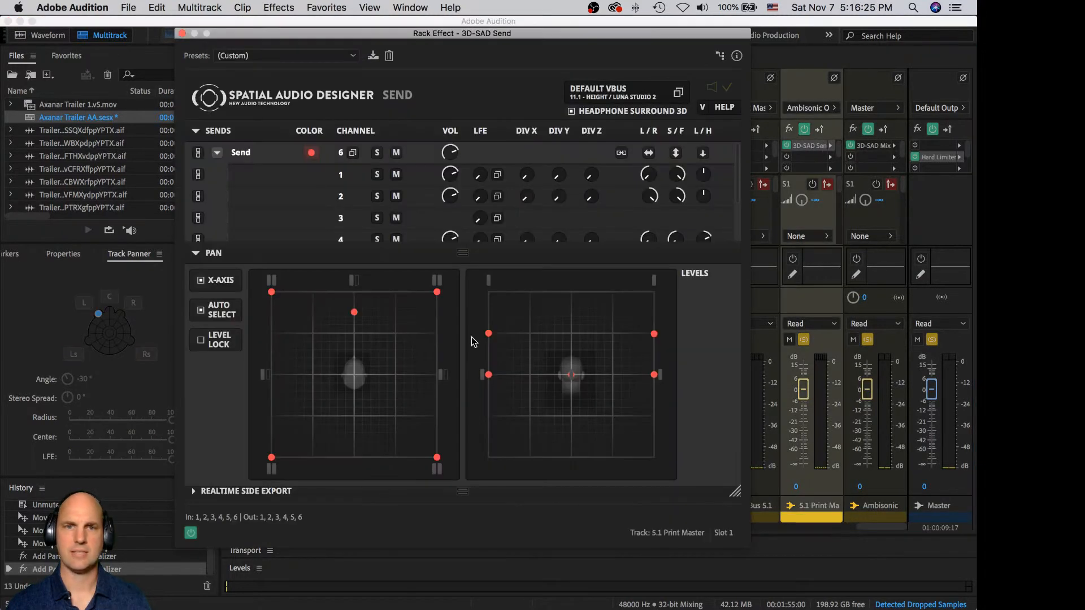
{"action": "key", "text": "space"}
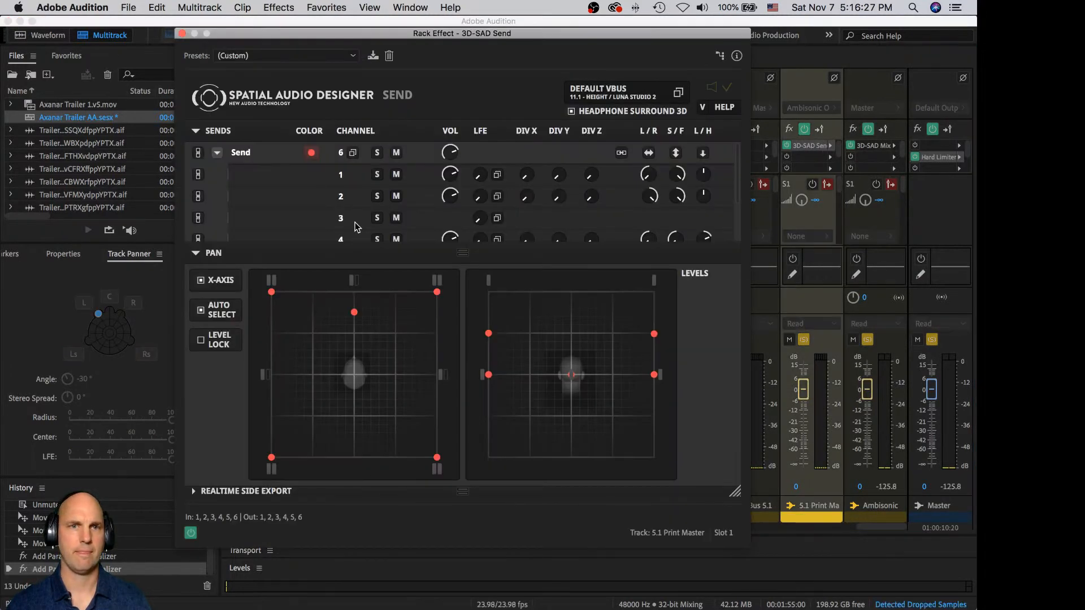
{"action": "key", "text": "space"}
{"action": "scroll", "coordinate": [325, 213], "scroll_direction": "down", "scroll_amount": 2}
{"action": "key", "text": "space"}
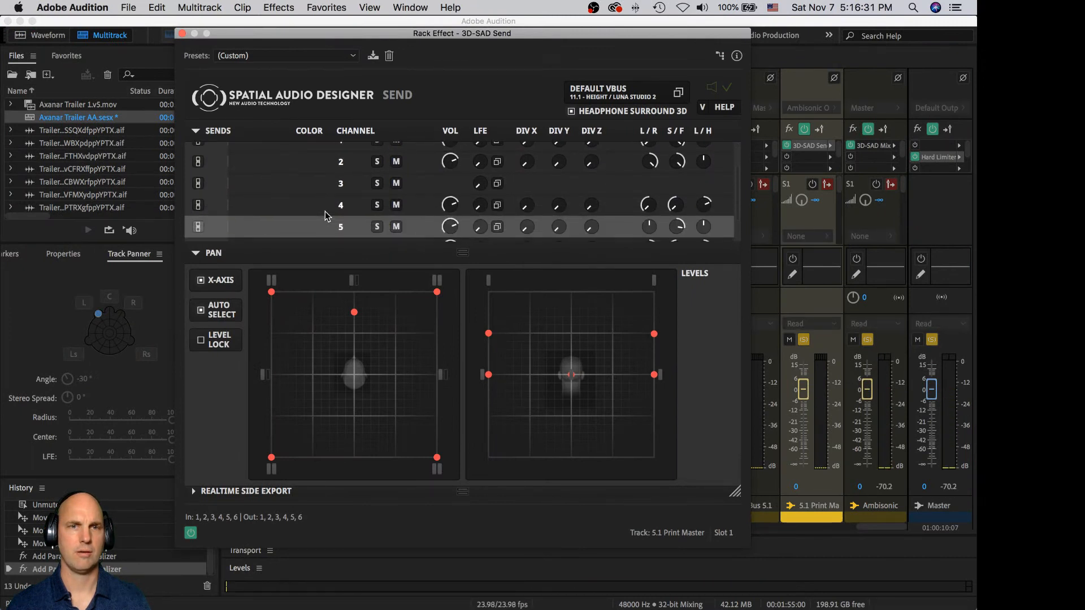
{"action": "scroll", "coordinate": [324, 211], "scroll_direction": "up", "scroll_amount": 2}
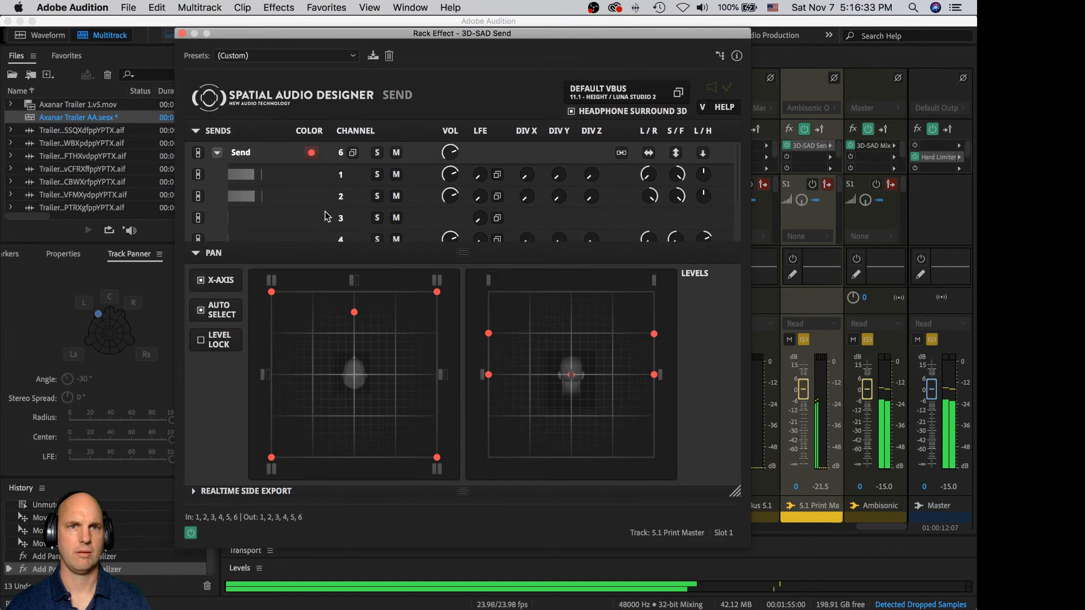
{"action": "key", "text": "space"}
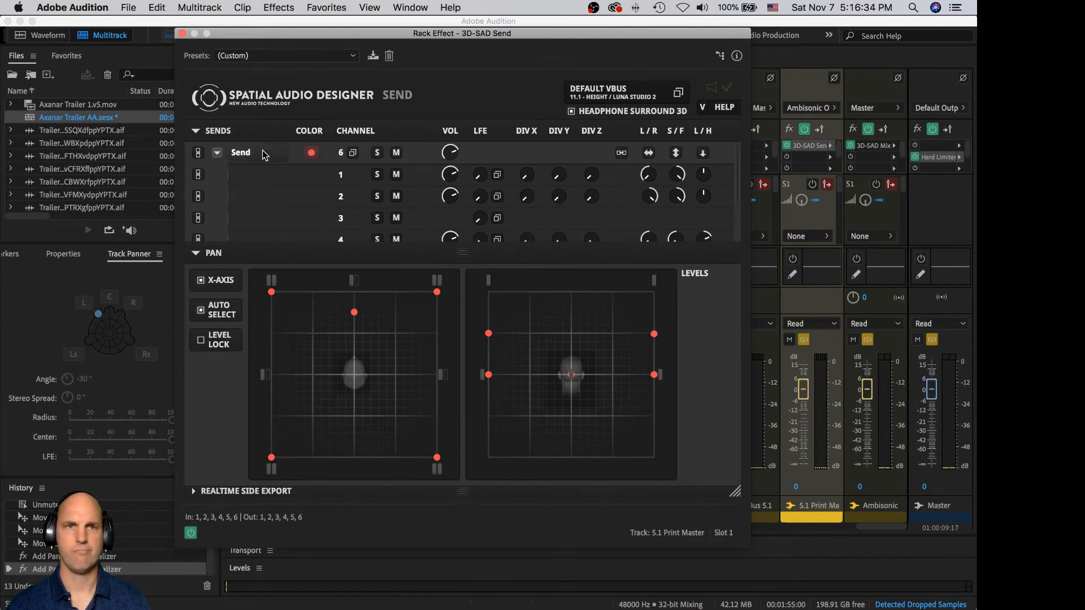
{"action": "left_click", "coordinate": [182, 34]}
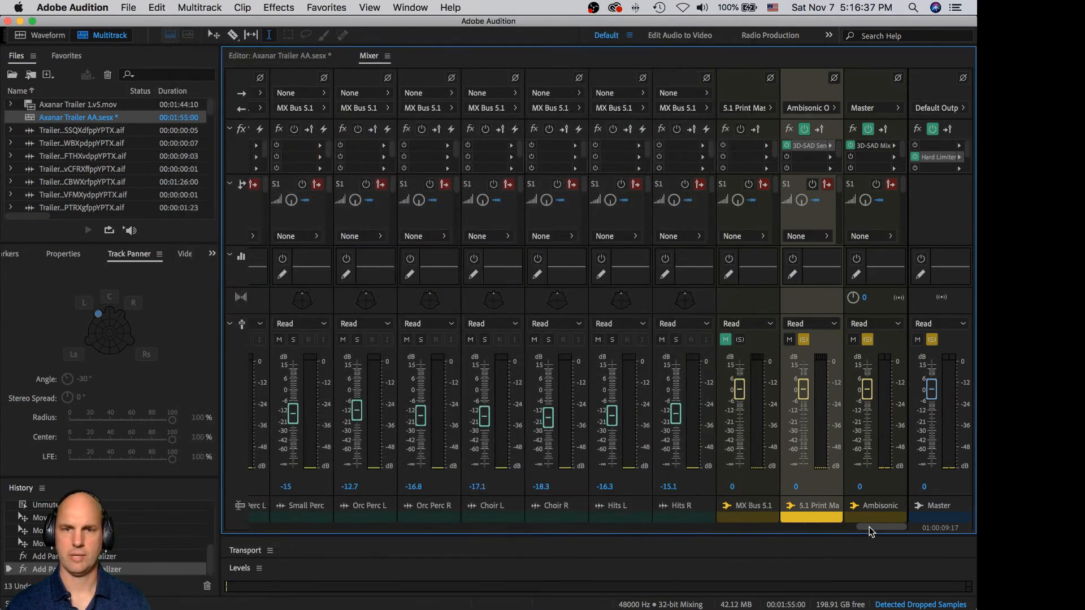
Step: Return to the multitrack editor and replay the soloed Sub Sweep tracks with Sub Sweep L's panner settings shown
{"action": "left_click", "coordinate": [304, 58]}
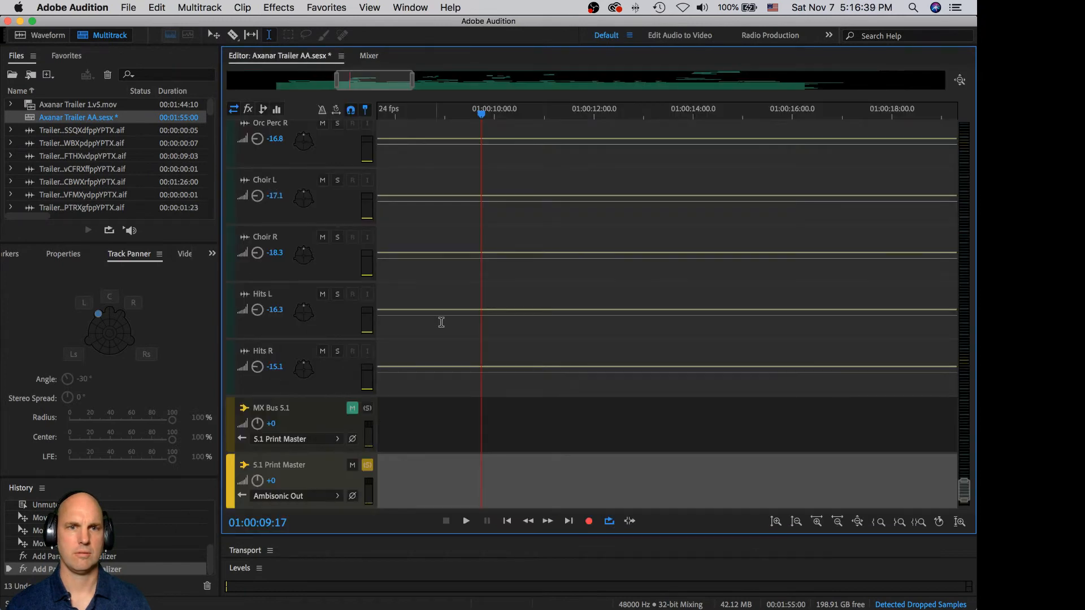
{"action": "scroll", "coordinate": [473, 386], "scroll_direction": "up", "scroll_amount": 10}
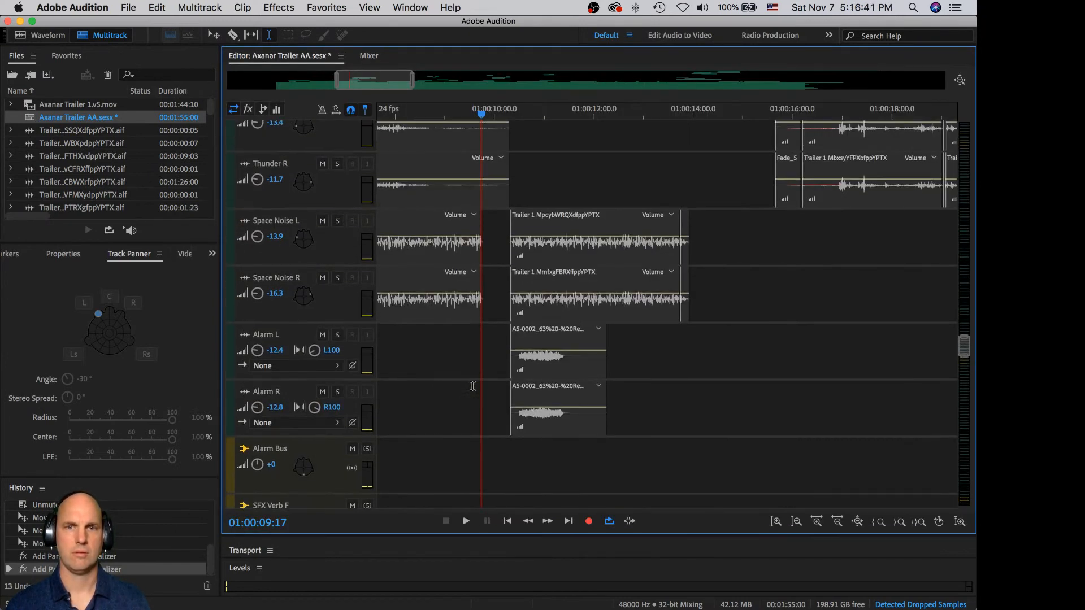
{"action": "scroll", "coordinate": [472, 386], "scroll_direction": "up", "scroll_amount": 10}
{"action": "scroll", "coordinate": [472, 386], "scroll_direction": "up", "scroll_amount": 3}
{"action": "scroll", "coordinate": [472, 386], "scroll_direction": "down", "scroll_amount": 3}
{"action": "key", "text": "space"}
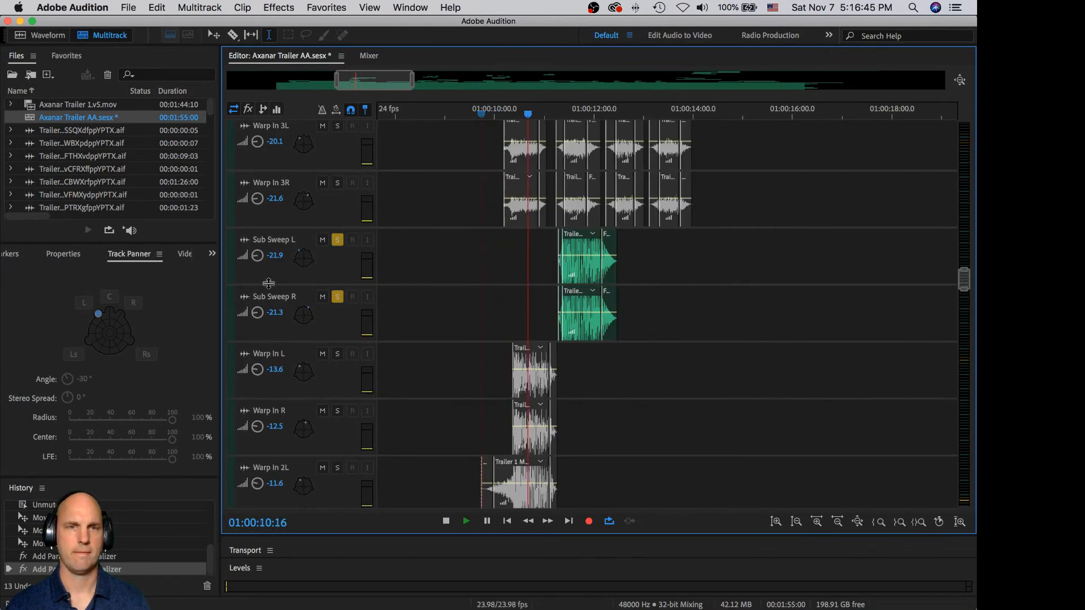
{"action": "left_click", "coordinate": [268, 282]}
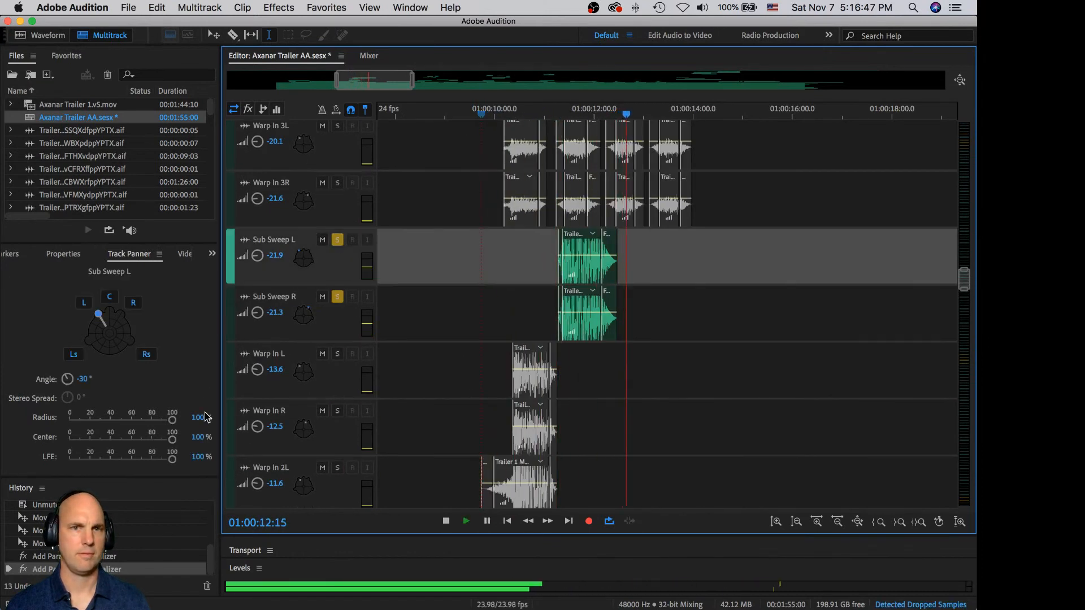
{"action": "key", "text": "space"}
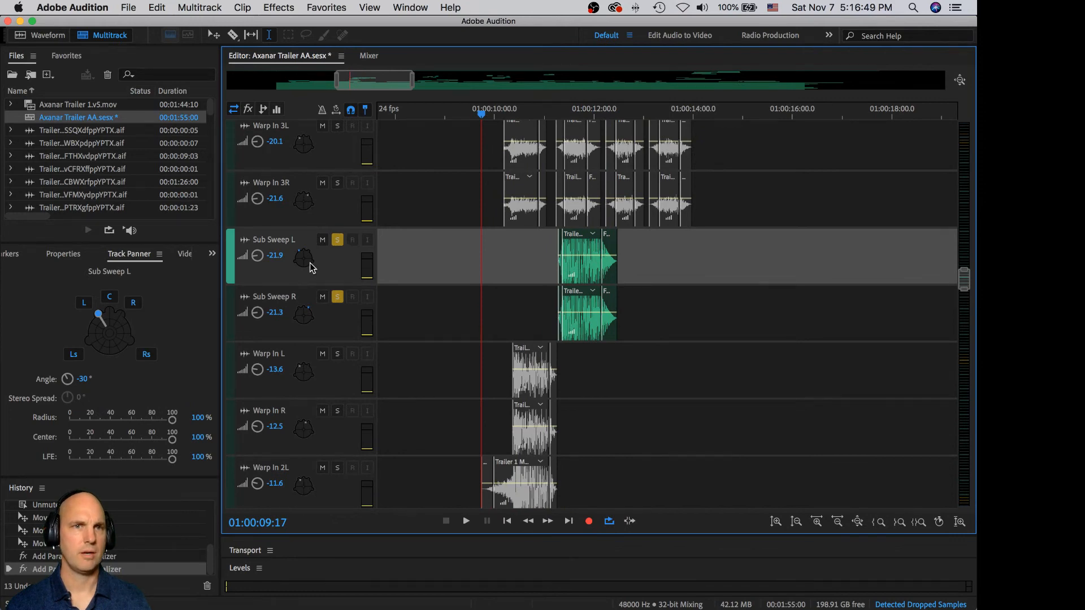
Step: Open the mixer and play the soloed Sub Sweep tracks to check the levels reaching SFX Bus 5.1
{"action": "left_click", "coordinate": [366, 56]}
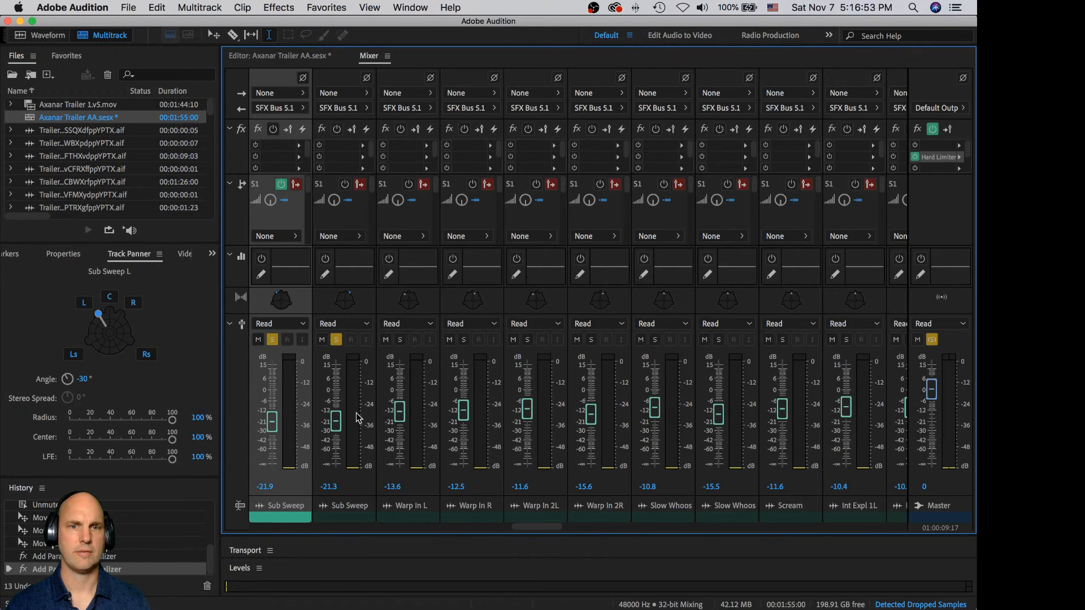
{"action": "key", "text": "space"}
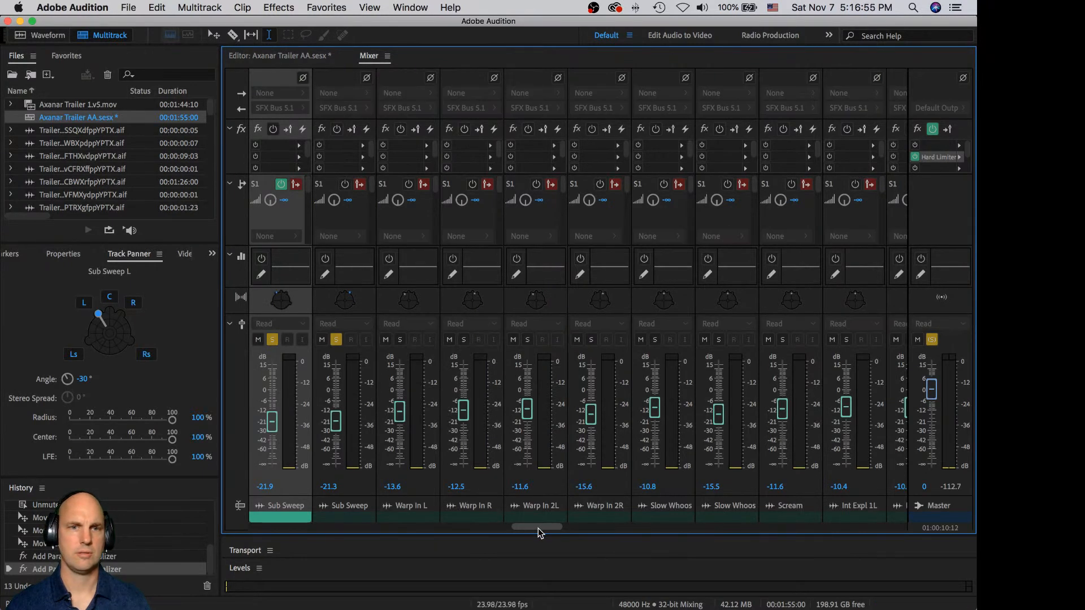
{"action": "key", "text": "space"}
{"action": "left_click_drag", "start_coordinate": [538, 528], "coordinate": [652, 526]}
{"action": "key", "text": "space"}
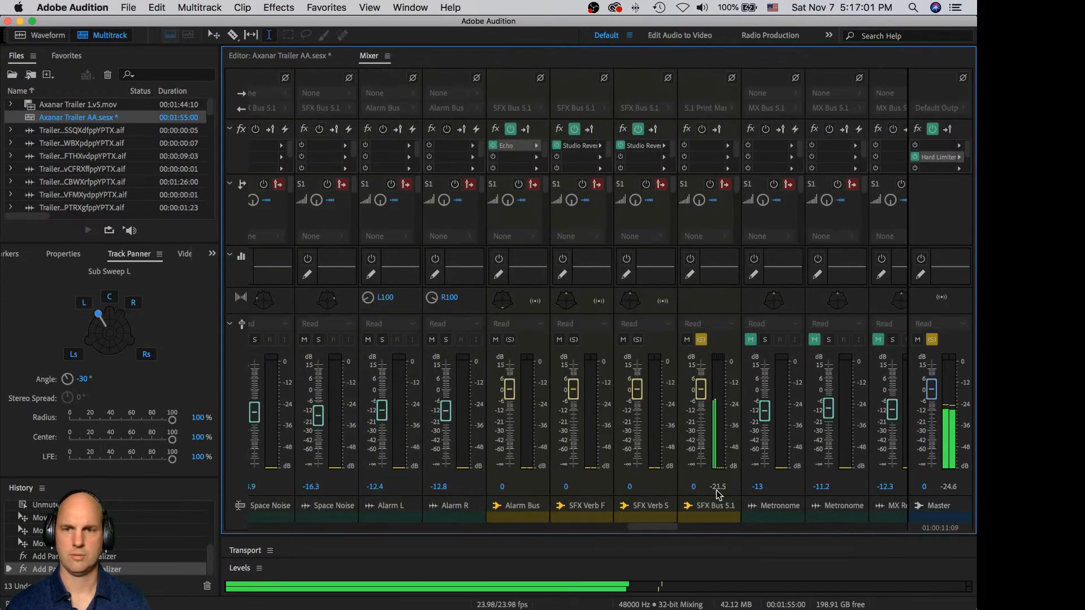
{"action": "key", "text": "space"}
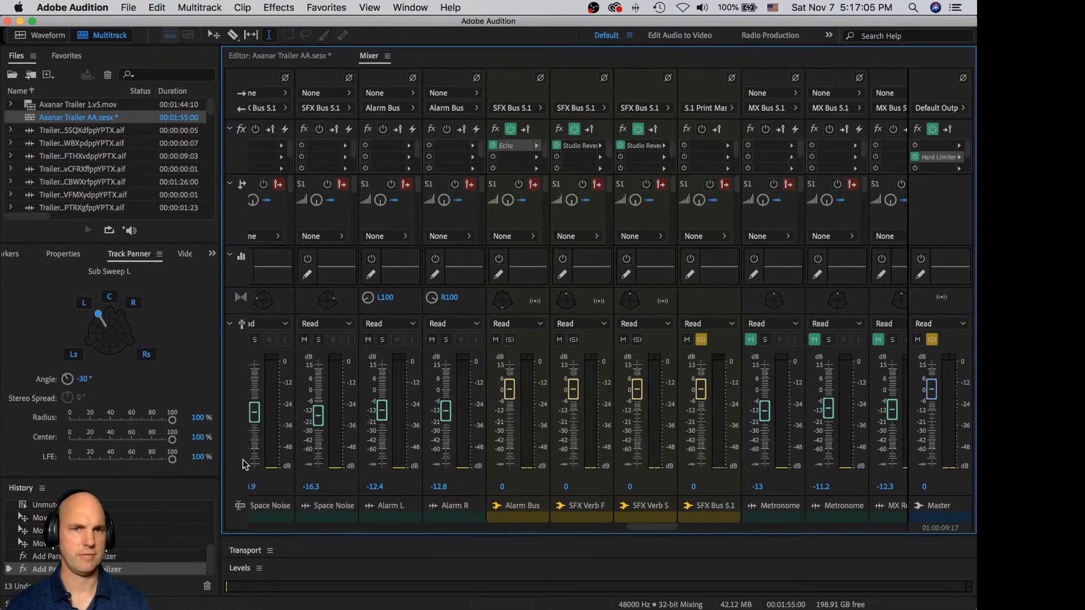
{"action": "key", "text": "space"}
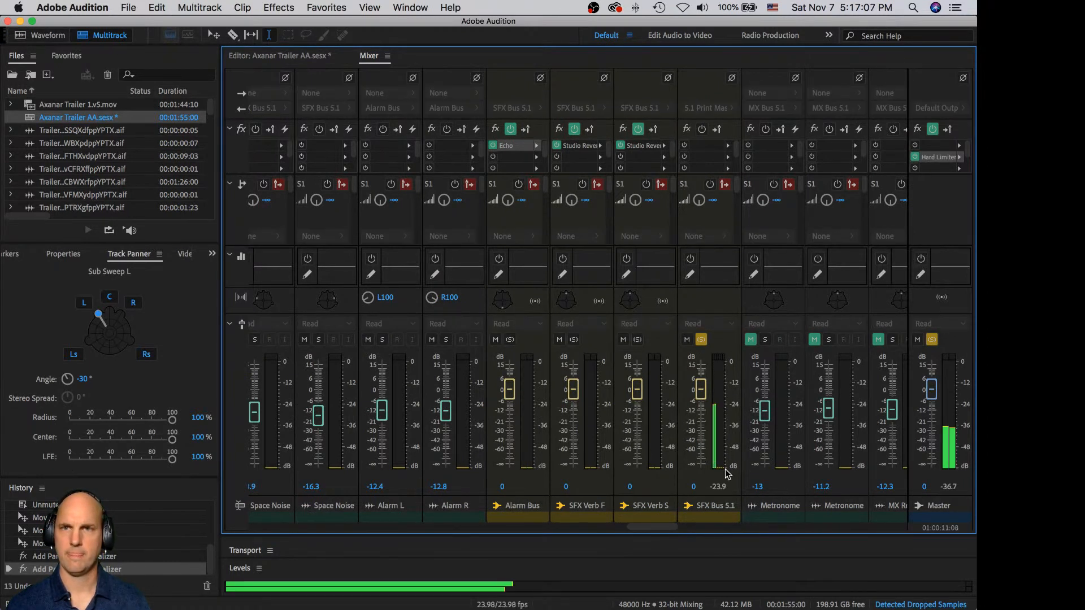
{"action": "key", "text": "space"}
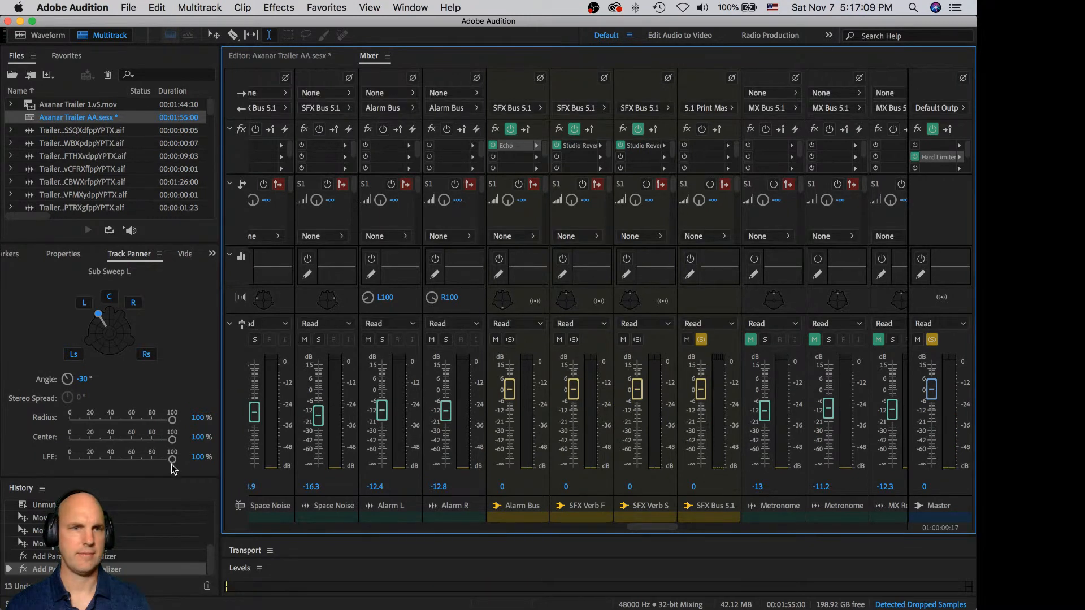
Step: Set the panner LFE level of Sub Sweep R and Sub Sweep L to 0% and audition the pair
{"action": "left_click_drag", "start_coordinate": [634, 528], "coordinate": [514, 525]}
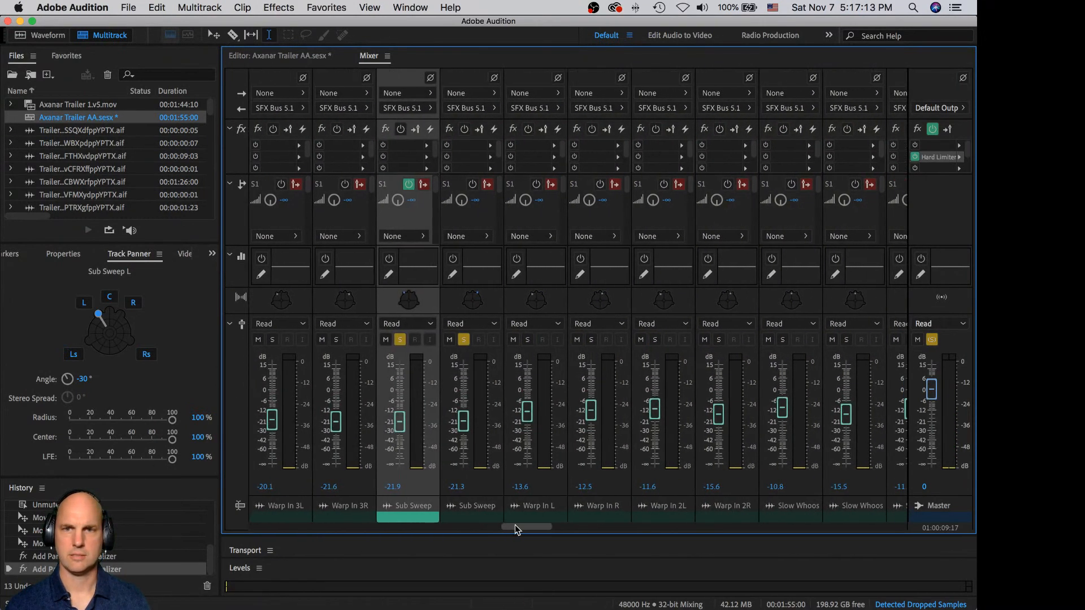
{"action": "left_click", "coordinate": [475, 303]}
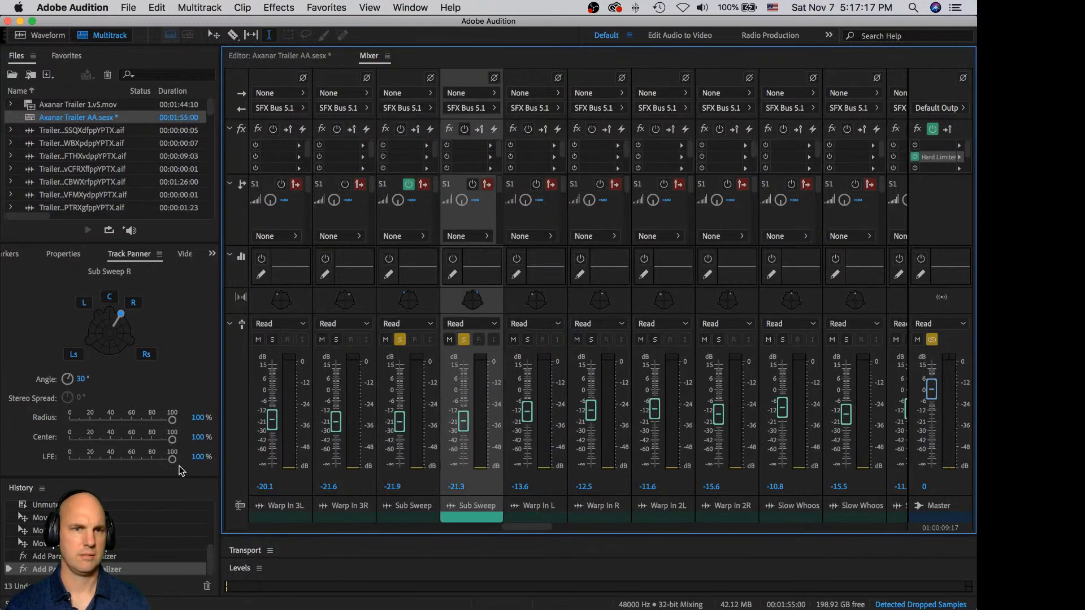
{"action": "left_click_drag", "start_coordinate": [172, 460], "coordinate": [12, 467]}
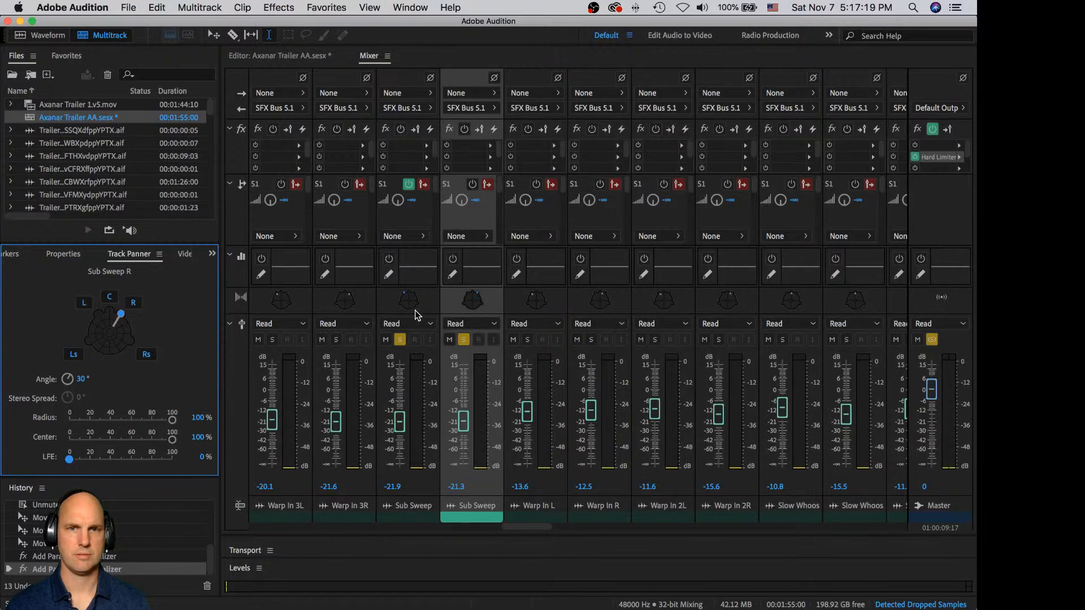
{"action": "left_click", "coordinate": [408, 302]}
{"action": "left_click_drag", "start_coordinate": [172, 462], "coordinate": [69, 459]}
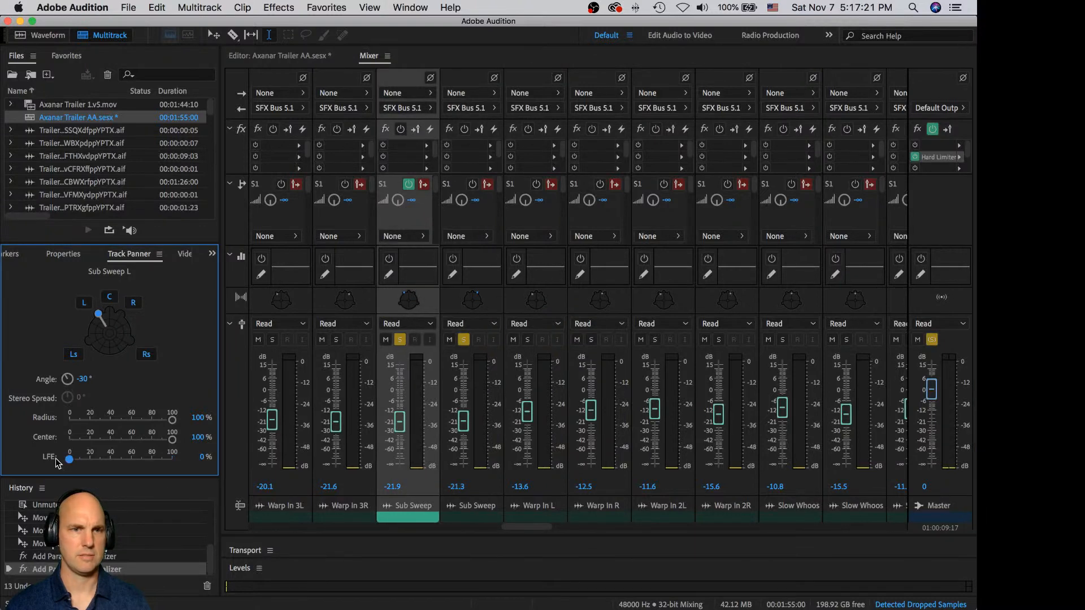
{"action": "key", "text": "space"}
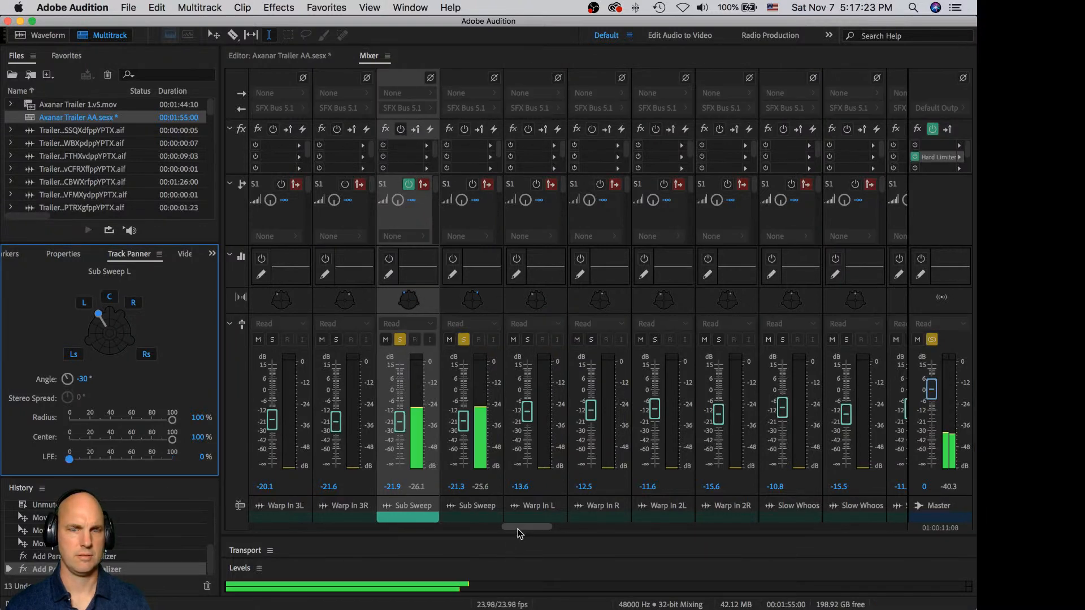
{"action": "key", "text": "space"}
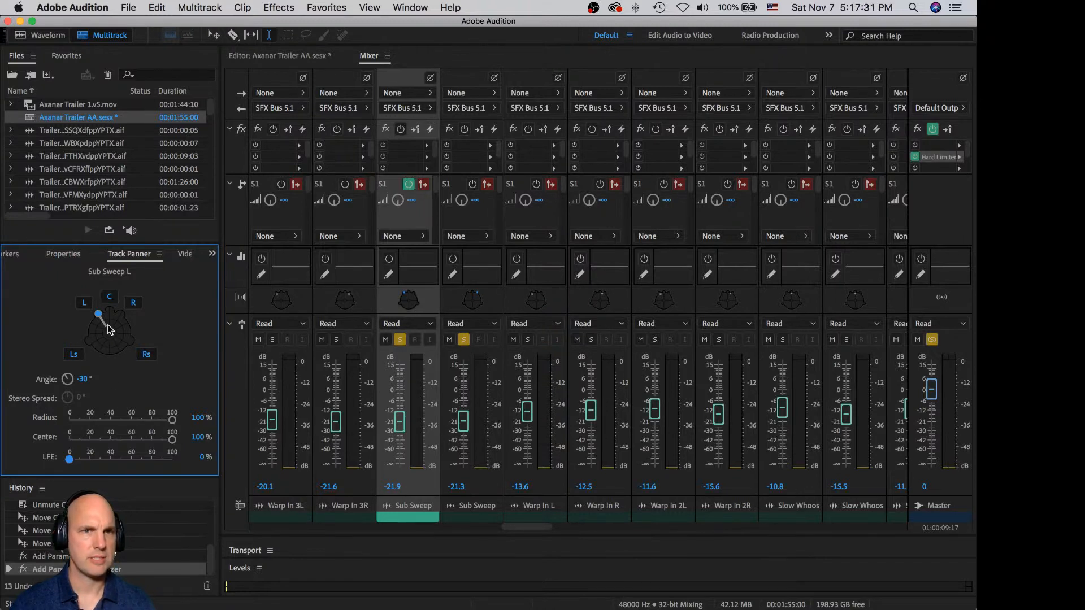
Step: Set Sub Sweep L's panner LFE level to 64% and replay the Sub Sweeps while watching the SFX Bus 5.1 meter
{"action": "left_click_drag", "start_coordinate": [69, 459], "coordinate": [139, 460]}
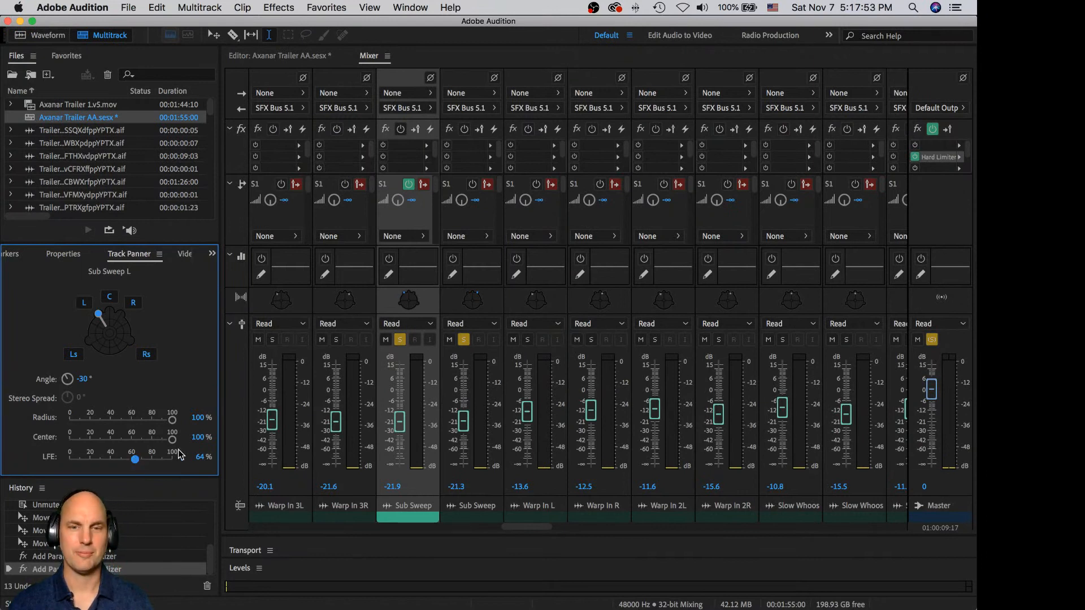
{"action": "key", "text": "space"}
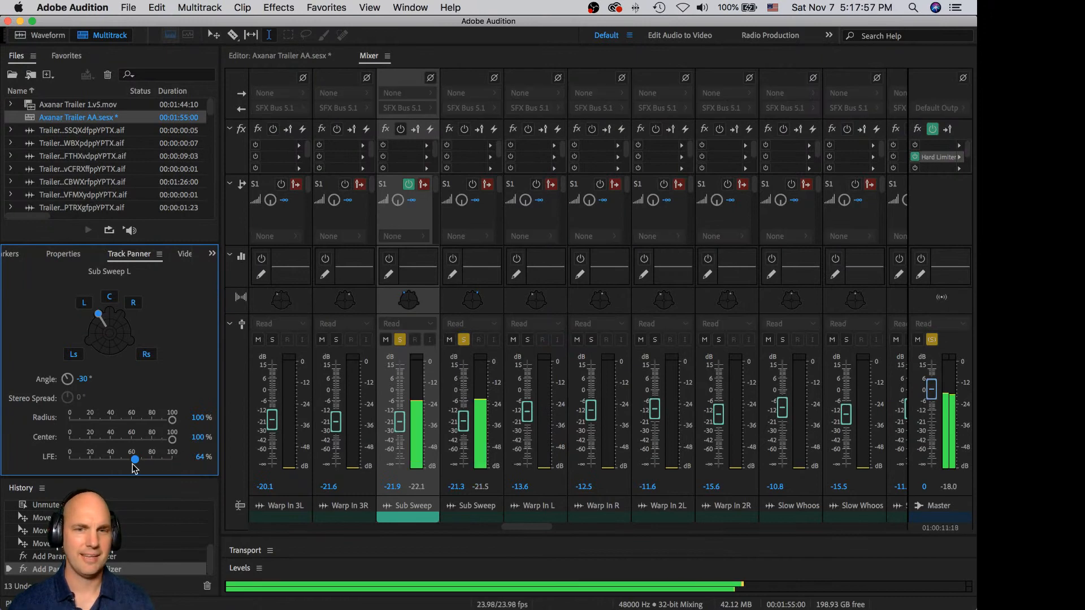
{"action": "key", "text": "space"}
{"action": "left_click_drag", "start_coordinate": [533, 526], "coordinate": [663, 530]}
{"action": "key", "text": "space"}
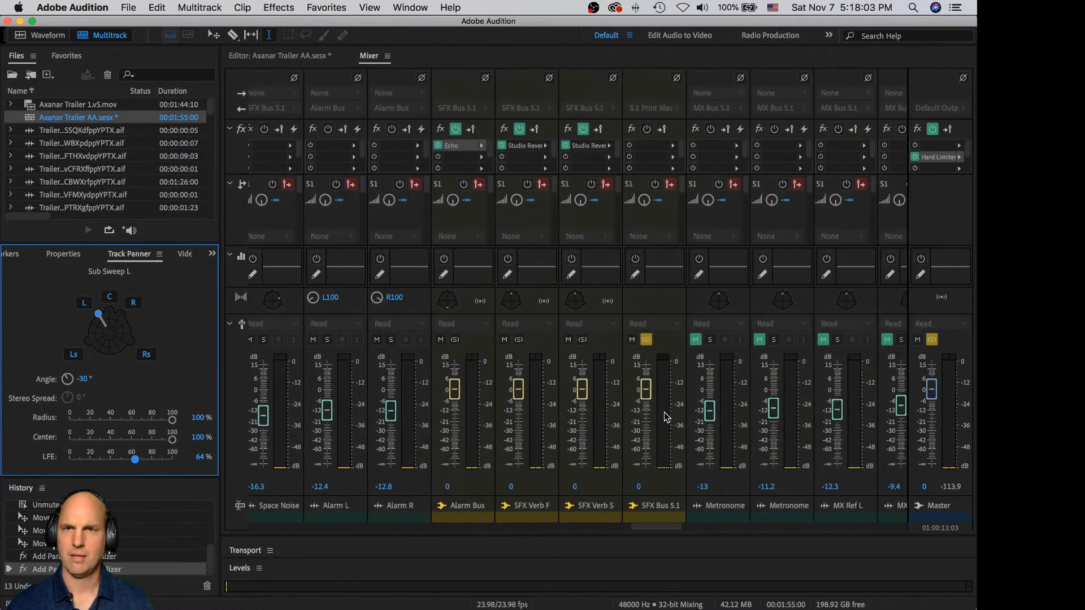
{"action": "key", "text": "space"}
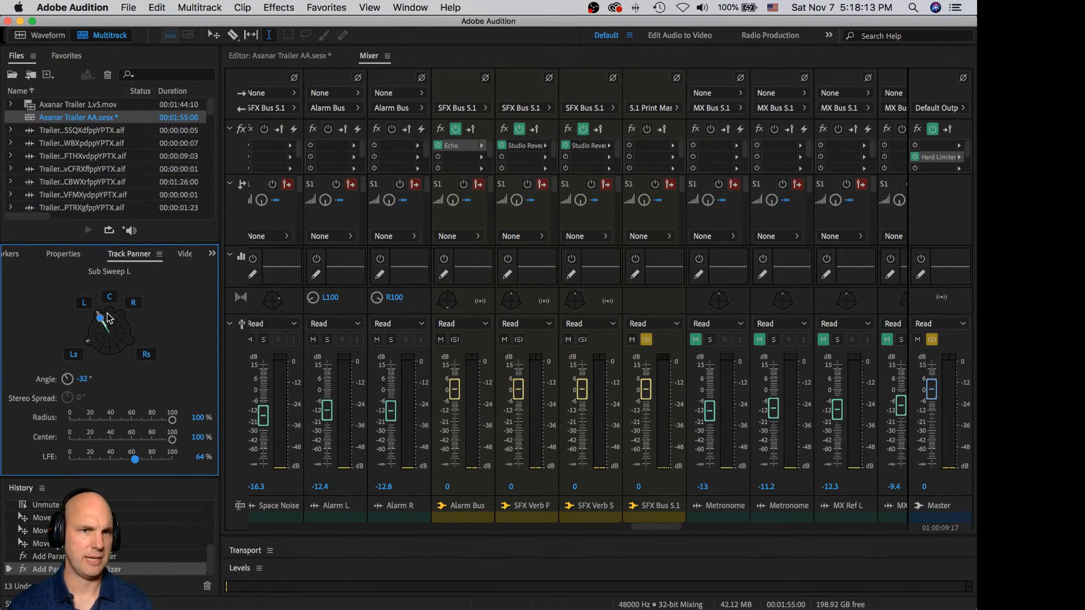
{"action": "key", "text": "space"}
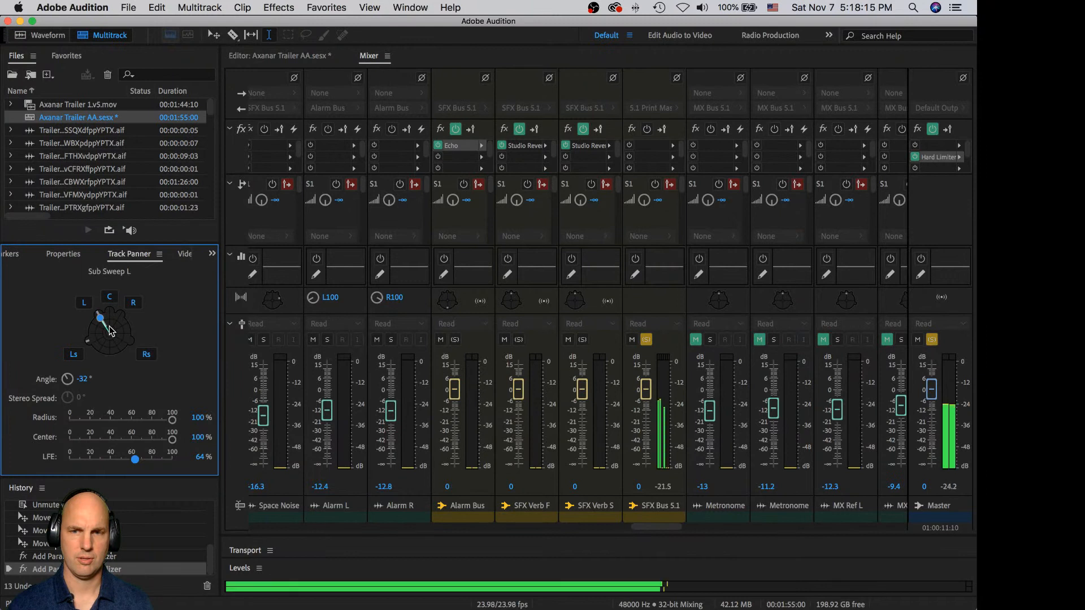
{"action": "key", "text": "space"}
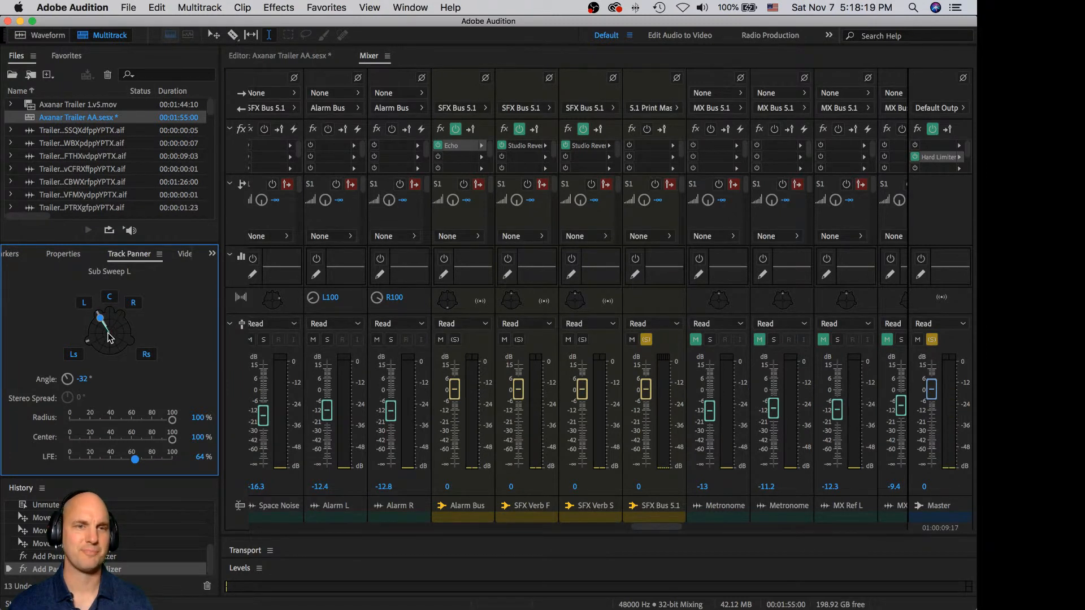
Step: Pan Sub Sweep L to -30° and Sub Sweep R to 33°, both pulled slightly inward, and audition the pair
{"action": "mouse_move", "coordinate": [101, 321]}
{"action": "left_mouse_down"}
{"action": "mouse_move", "coordinate": [108, 337]}
{"action": "mouse_move", "coordinate": [101, 320]}
{"action": "left_mouse_up"}
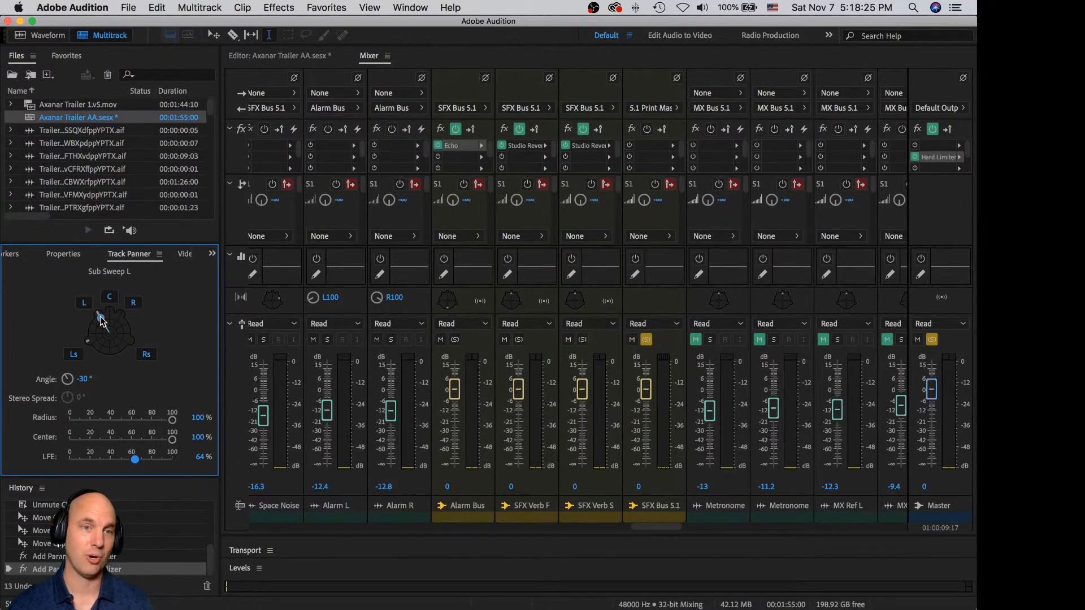
{"action": "left_click_drag", "start_coordinate": [647, 529], "coordinate": [506, 531]}
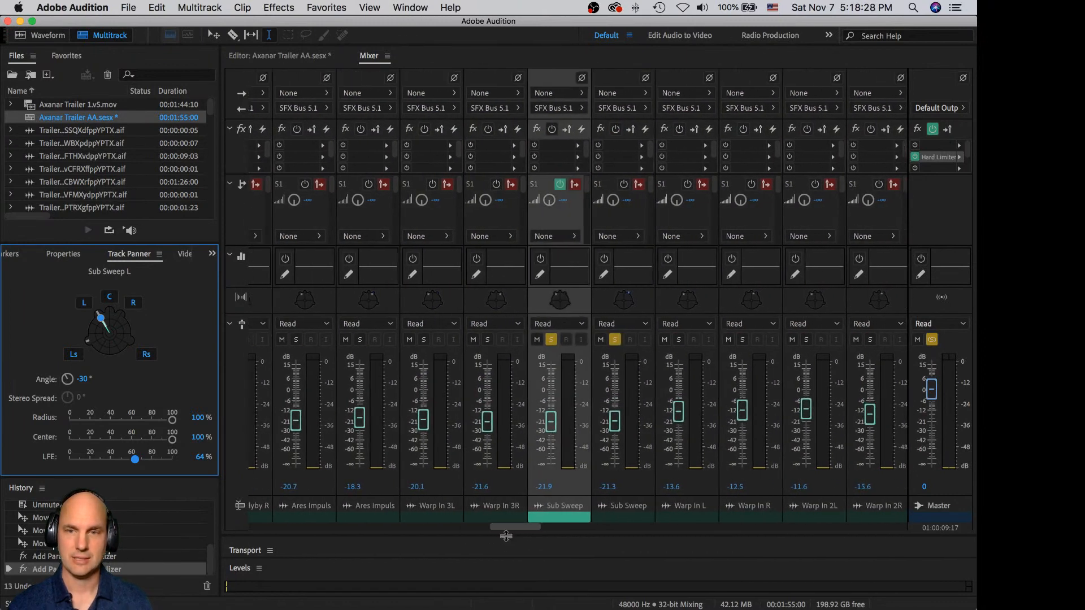
{"action": "left_click", "coordinate": [626, 499]}
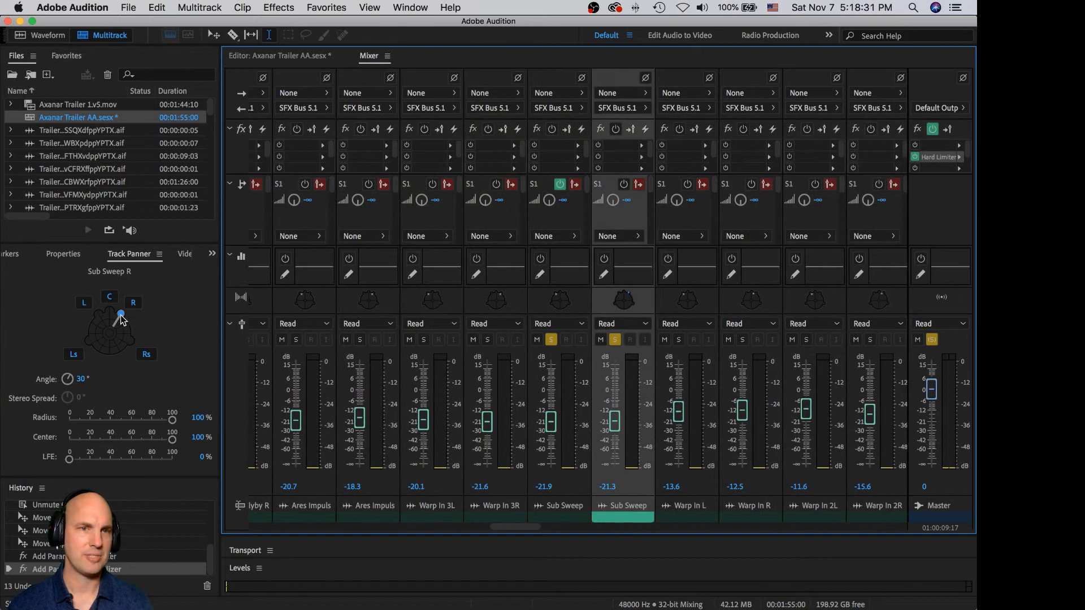
{"action": "left_click_drag", "start_coordinate": [119, 317], "coordinate": [119, 318]}
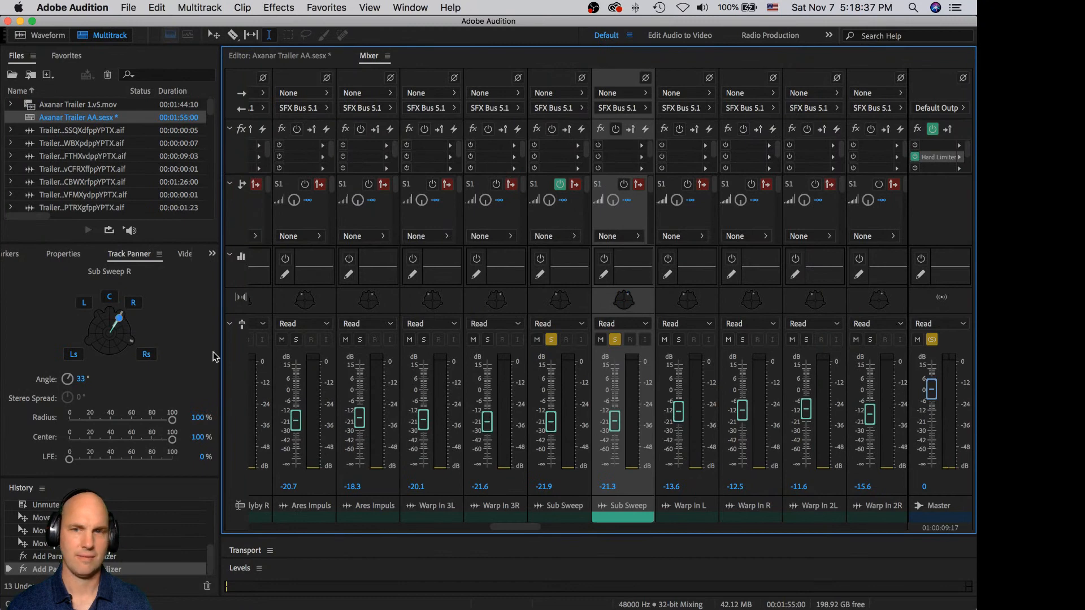
{"action": "key", "text": "space"}
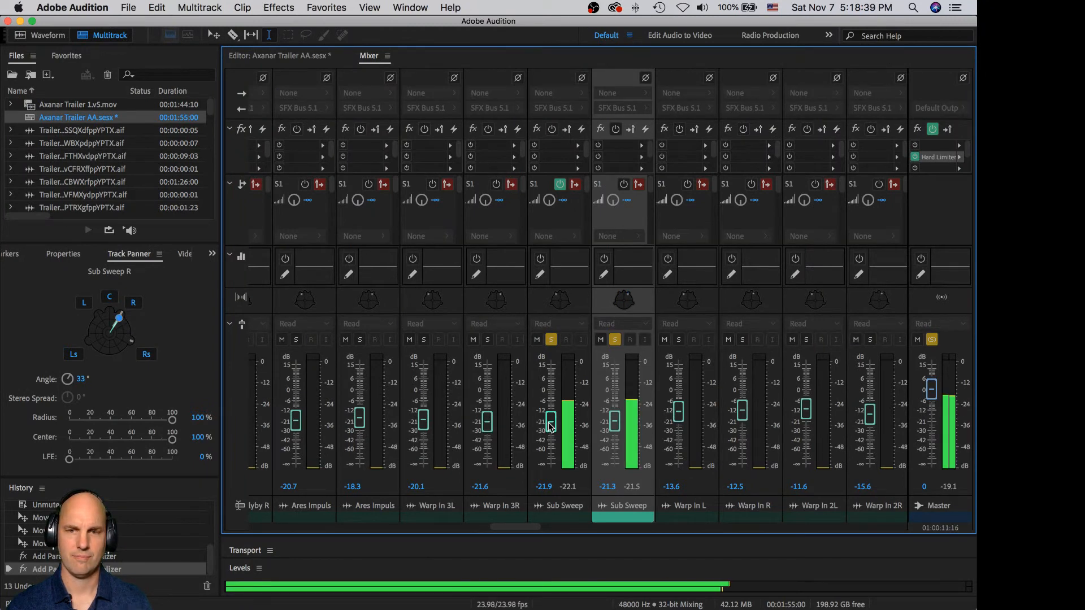
{"action": "key", "text": "space"}
Step: Lower the volume of Sub Sweep L to -32.1 dB and Sub Sweep R to -32.9 dB, and replay them
{"action": "left_click_drag", "start_coordinate": [552, 427], "coordinate": [552, 433]}
{"action": "left_click_drag", "start_coordinate": [615, 422], "coordinate": [616, 434]}
{"action": "key", "text": "space"}
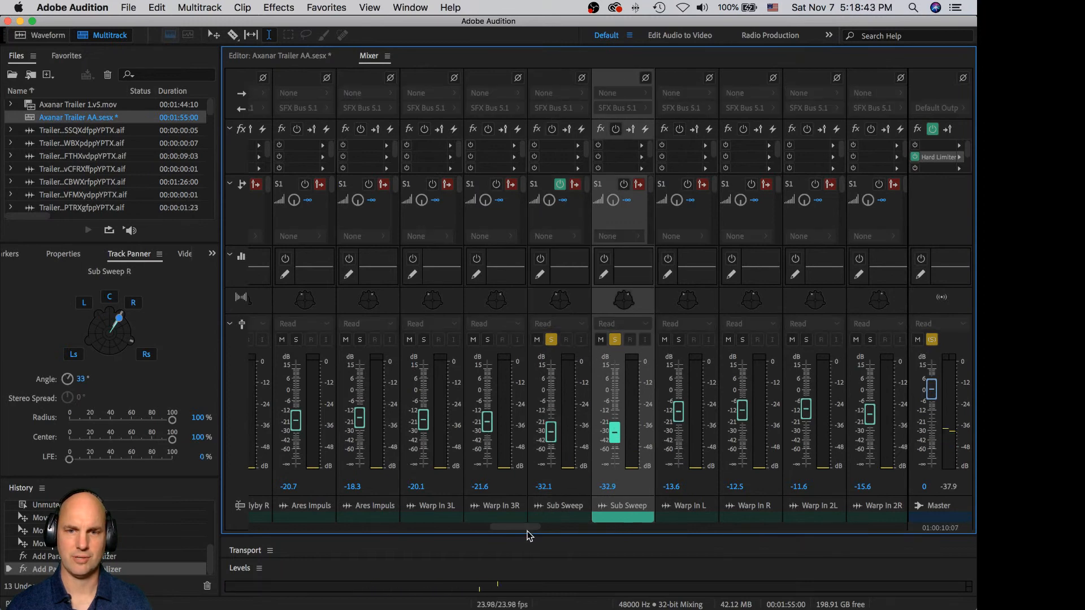
{"action": "left_click_drag", "start_coordinate": [535, 531], "coordinate": [815, 524]}
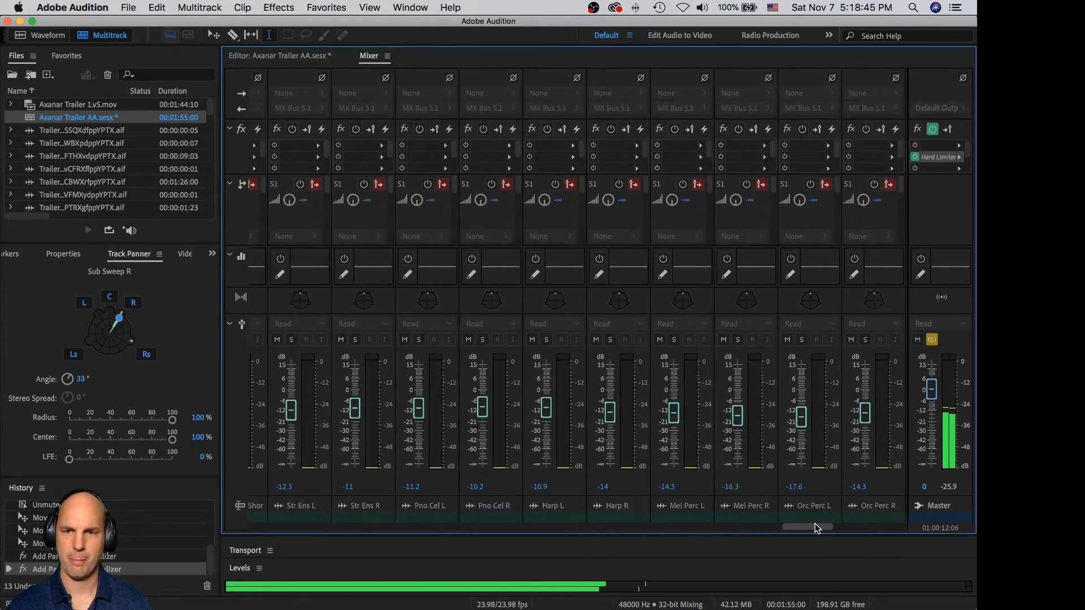
{"action": "left_click_drag", "start_coordinate": [669, 528], "coordinate": [430, 528]}
{"action": "key", "text": "space"}
Step: Restore the panner LFE level of Sub Sweep R and Sub Sweep L to 100%
{"action": "left_click_drag", "start_coordinate": [70, 461], "coordinate": [172, 459]}
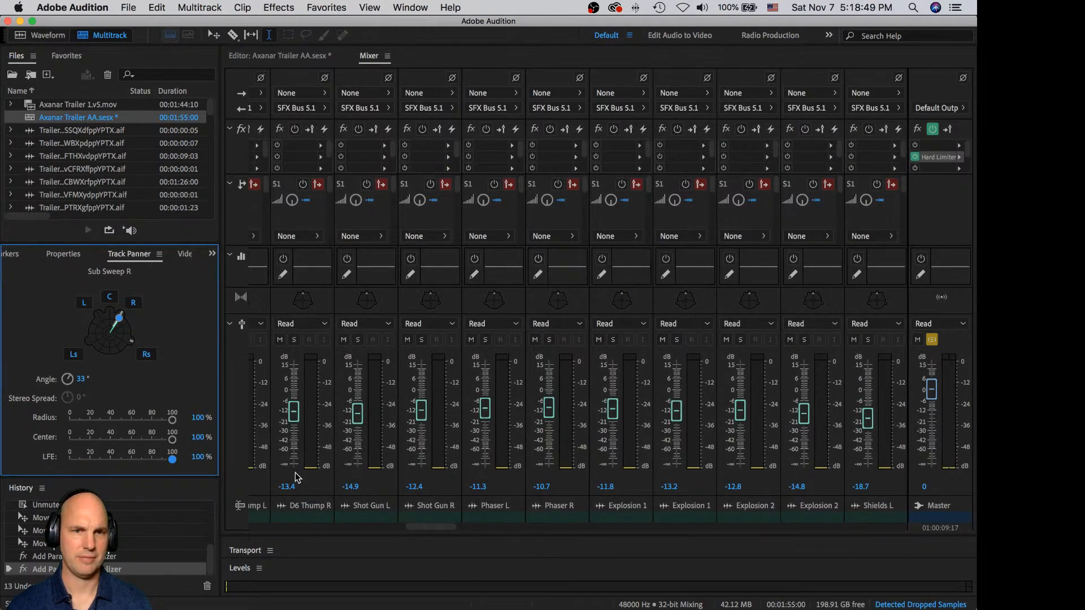
{"action": "left_click_drag", "start_coordinate": [460, 526], "coordinate": [536, 527]}
{"action": "left_click", "coordinate": [486, 500]}
{"action": "left_click_drag", "start_coordinate": [138, 465], "coordinate": [172, 459]}
Step: Open the 3D-SAD Send effect on 5.1 Print Master and play the Sub Sweeps to check its incoming channel levels
{"action": "left_click_drag", "start_coordinate": [524, 527], "coordinate": [884, 526]}
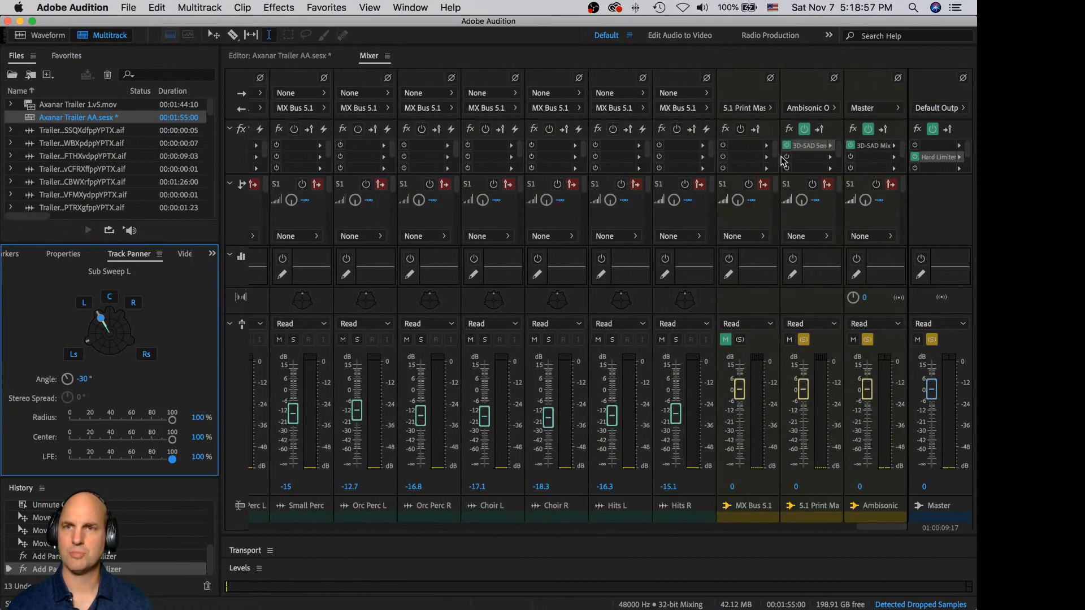
{"action": "double_click", "coordinate": [809, 147]}
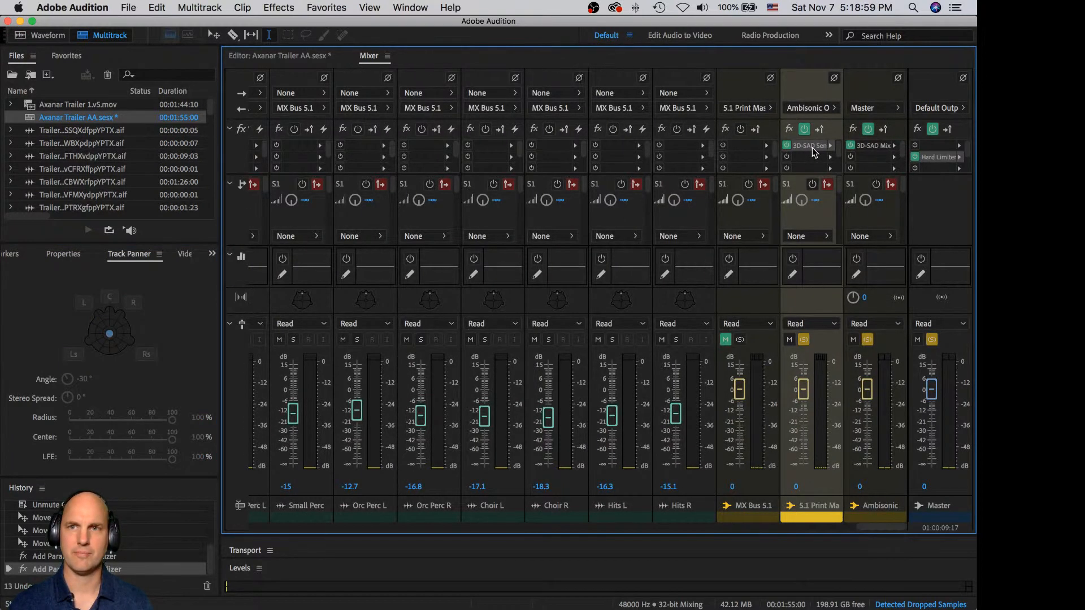
{"action": "key", "text": "space"}
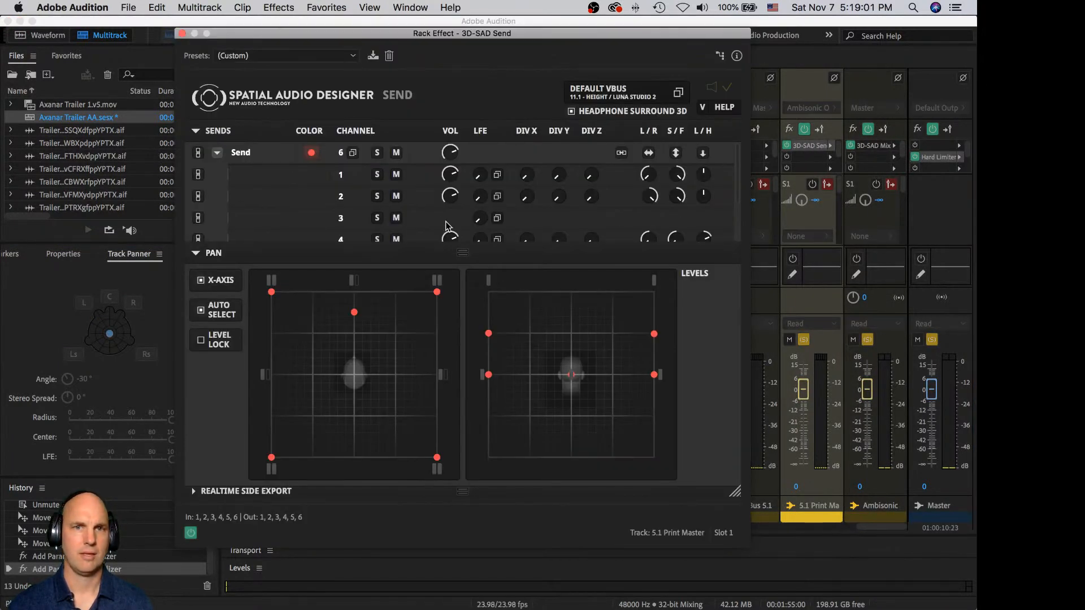
{"action": "key", "text": "space"}
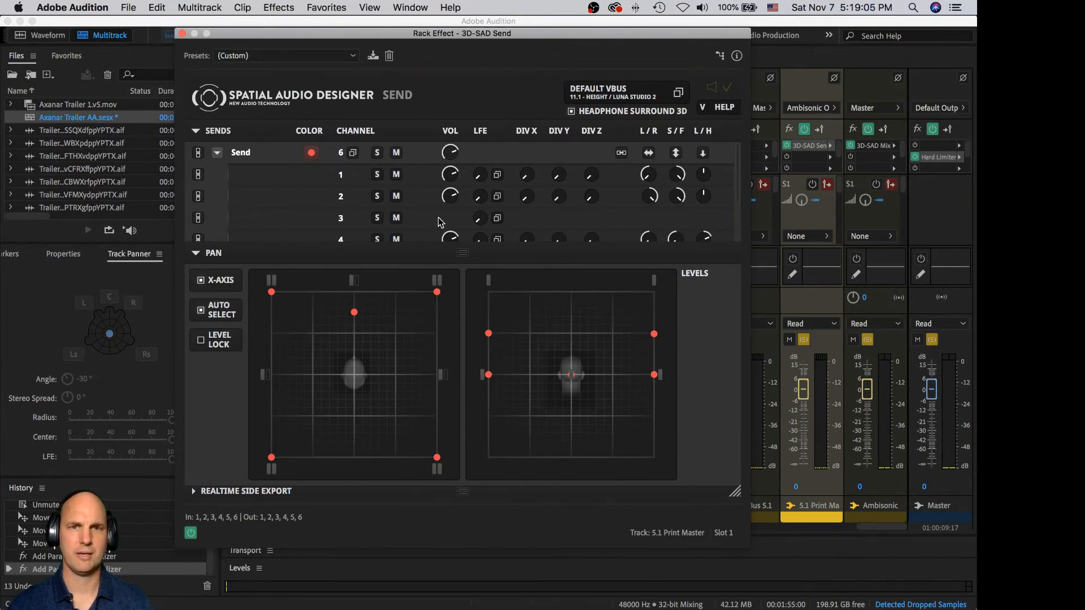
{"action": "key", "text": "space"}
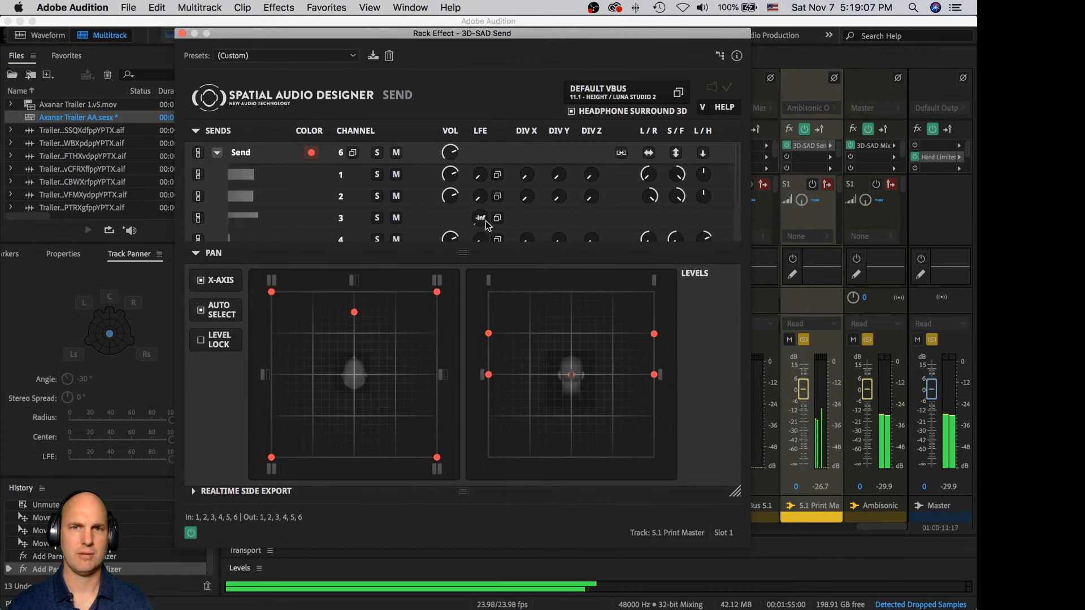
{"action": "key", "text": "space"}
Step: Raise the LFE send of channel 3 in 3D-SAD Send to about +0.6 dB while auditioning the Sub Sweeps
{"action": "left_click_drag", "start_coordinate": [482, 218], "coordinate": [683, 86]}
{"action": "key", "text": "space"}
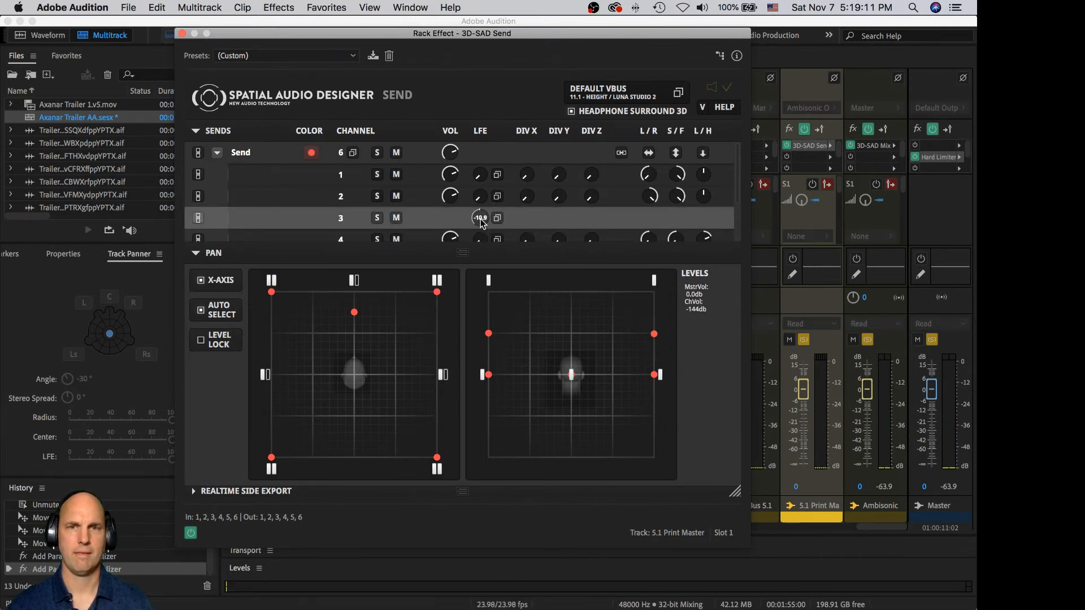
{"action": "left_click_drag", "start_coordinate": [482, 223], "coordinate": [588, 137]}
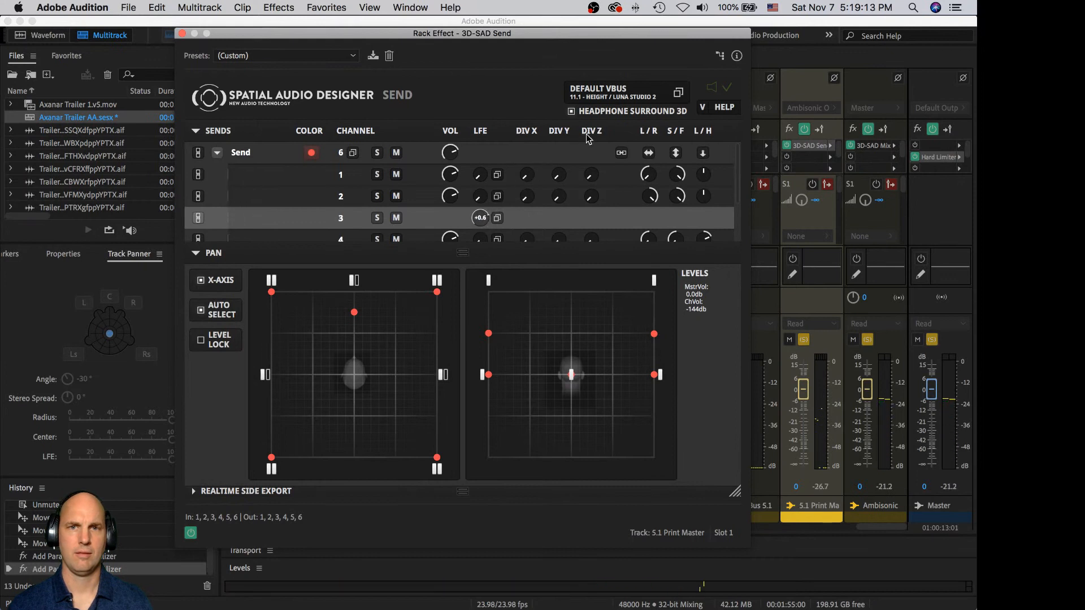
{"action": "key", "text": "space"}
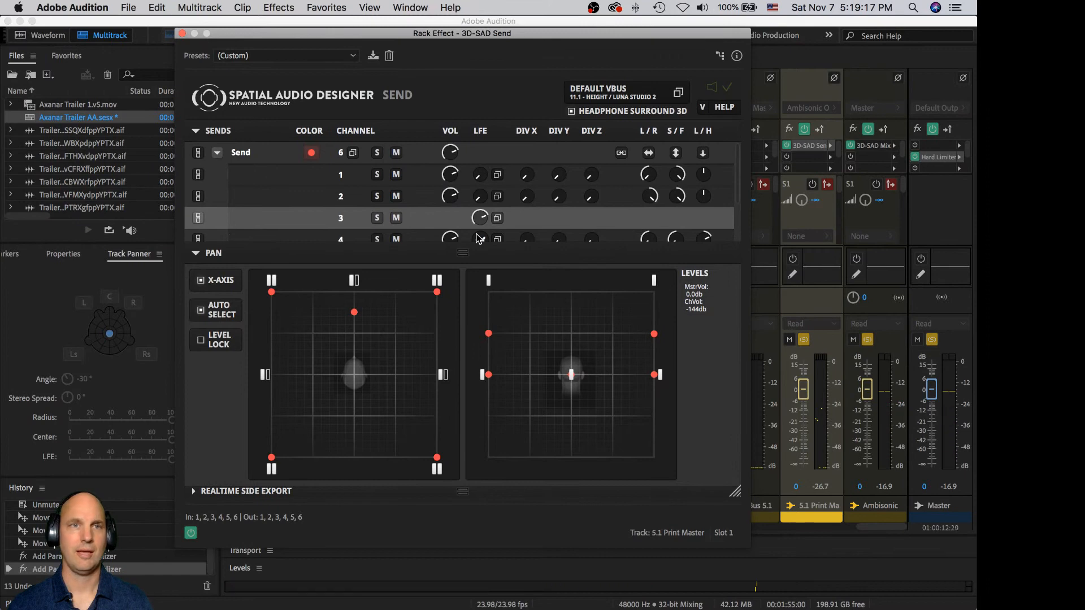
{"action": "key", "text": "space"}
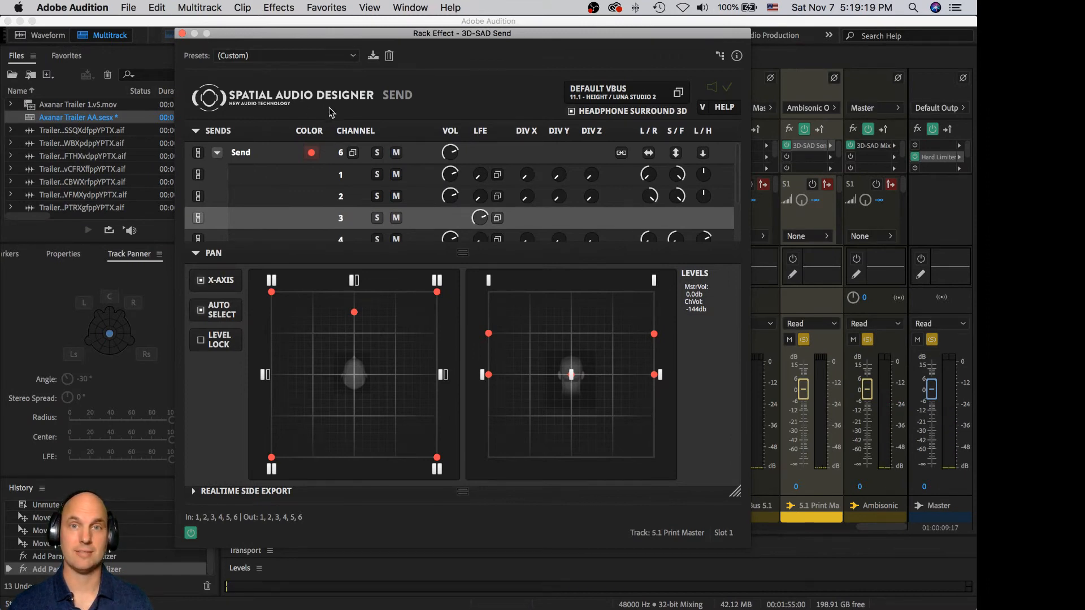
Step: Close the 3D-SAD Send effect window and unsolo Sub Sweep L and Sub Sweep R in the mixer
{"action": "left_click", "coordinate": [182, 34]}
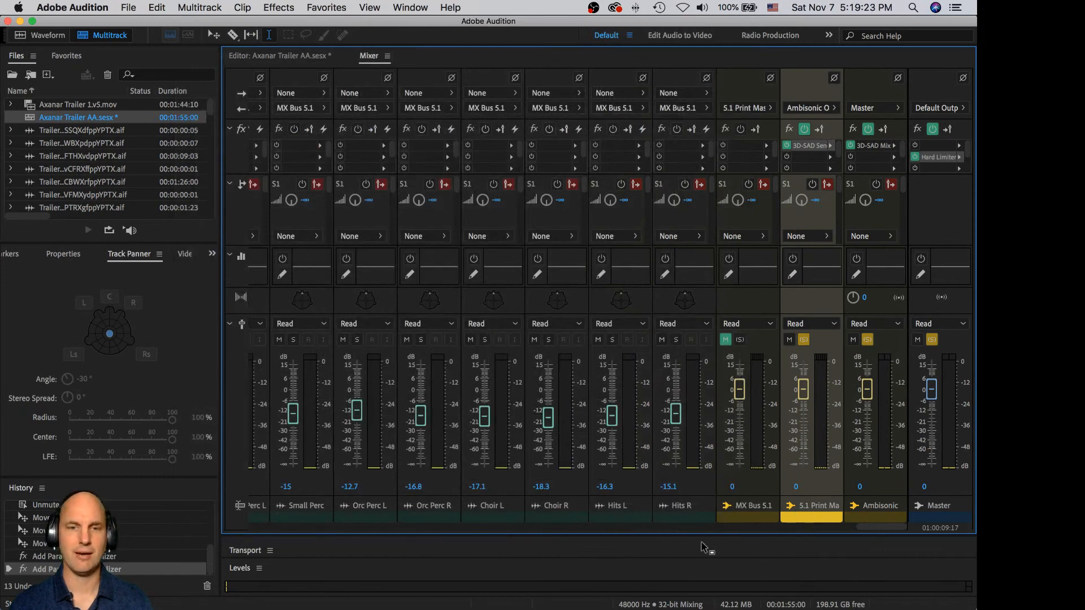
{"action": "left_click_drag", "start_coordinate": [887, 526], "coordinate": [528, 524]}
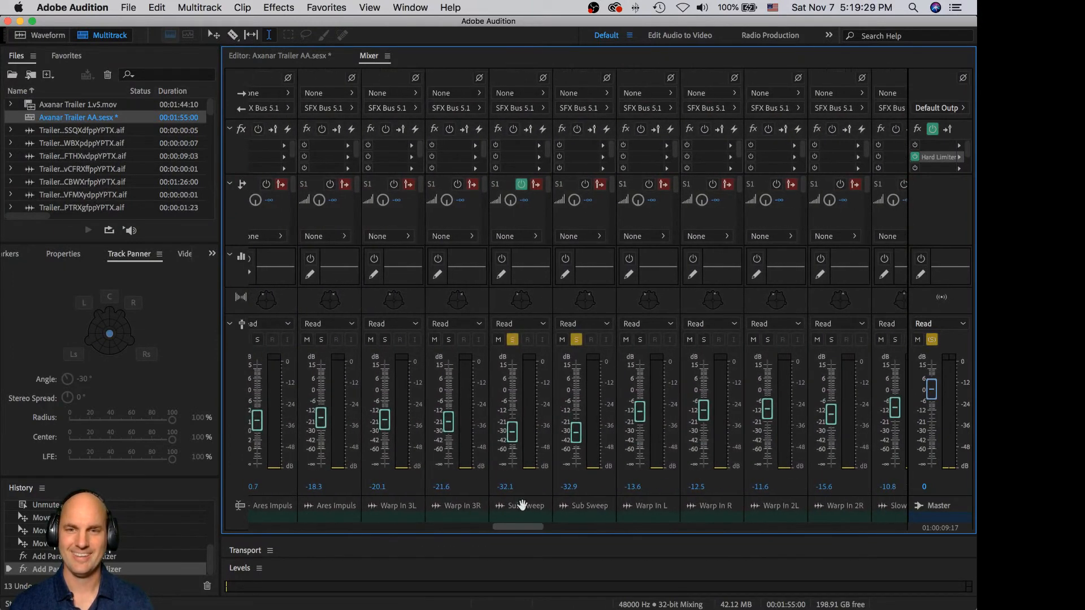
{"action": "left_click", "coordinate": [577, 340]}
{"action": "left_click", "coordinate": [512, 339]}
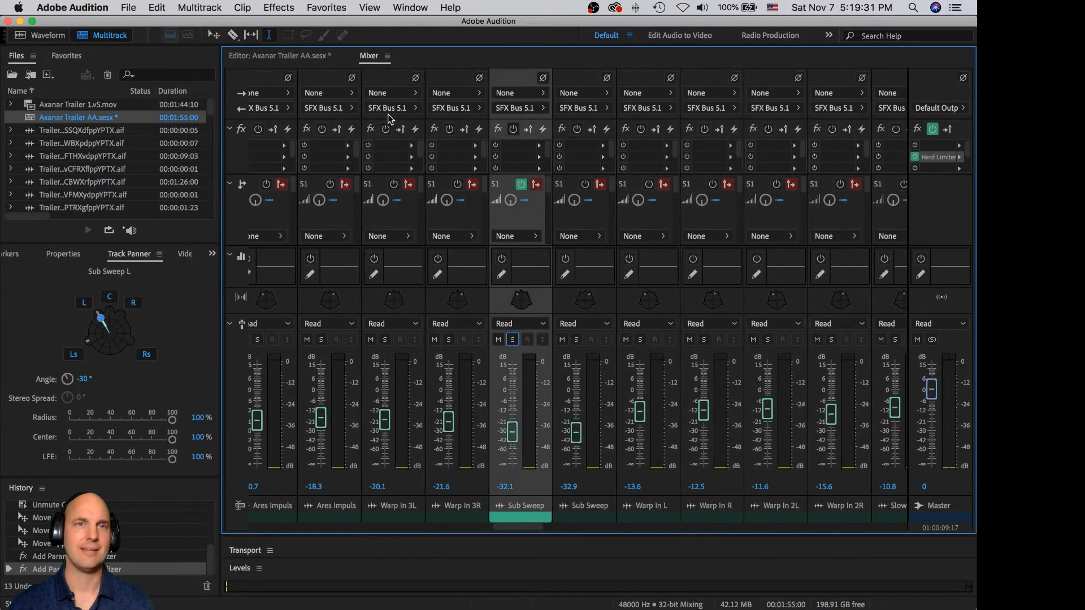
Step: Return to the multitrack editor and play the full mix from 01:00:09:17 with the Sub Sweeps blended in
{"action": "left_click", "coordinate": [300, 56]}
{"action": "key", "text": "space"}
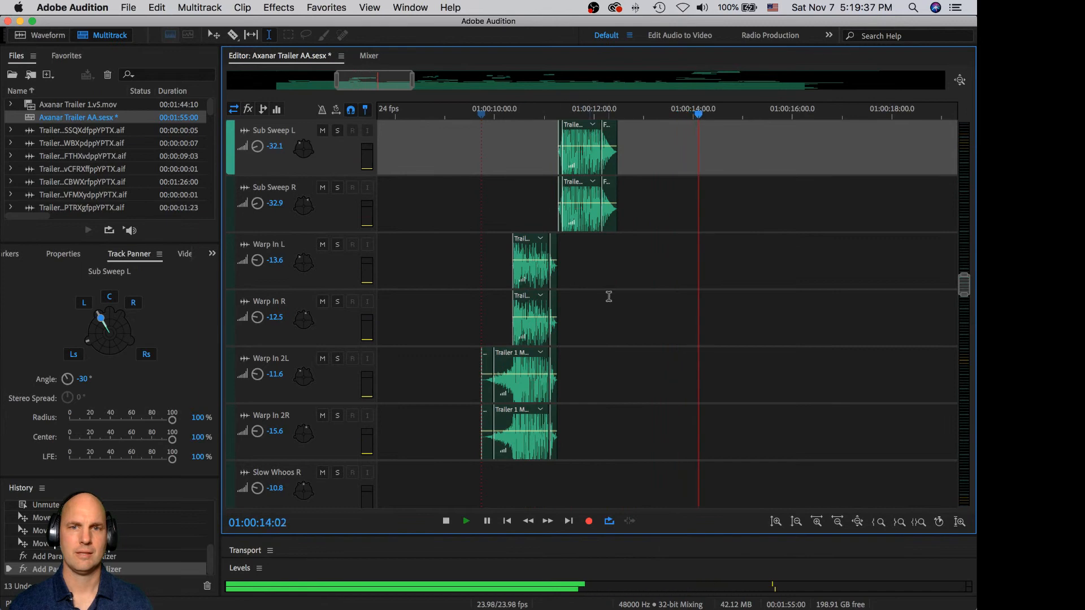
{"action": "key", "text": "space"}
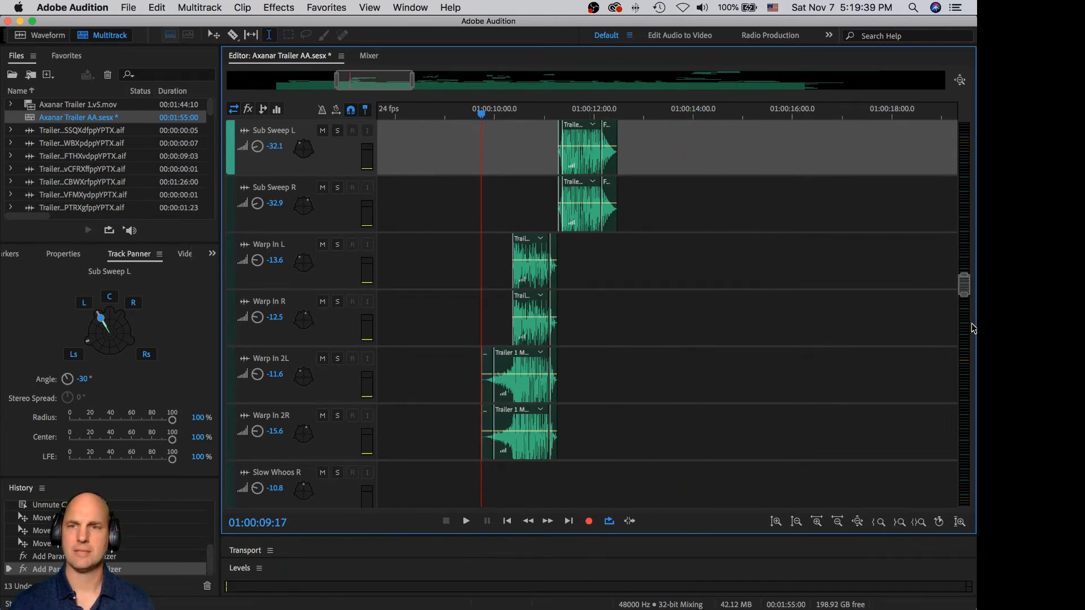
Step: Audition Space Noise L and Space Noise R on their own, then release their solos
{"action": "left_click_drag", "start_coordinate": [963, 285], "coordinate": [953, 337]}
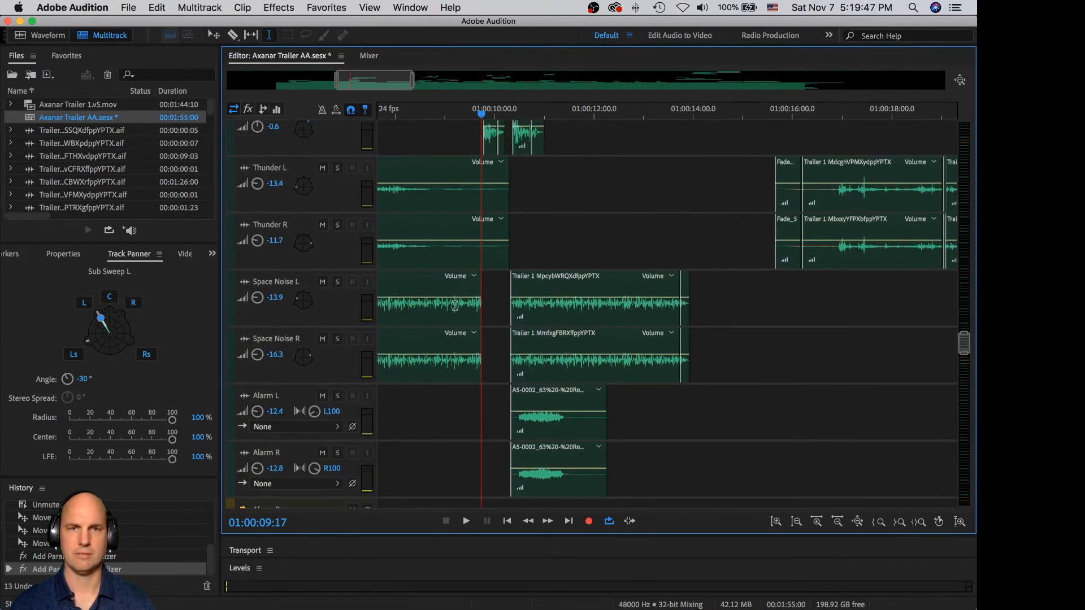
{"action": "left_click", "coordinate": [338, 282]}
{"action": "left_click", "coordinate": [338, 339]}
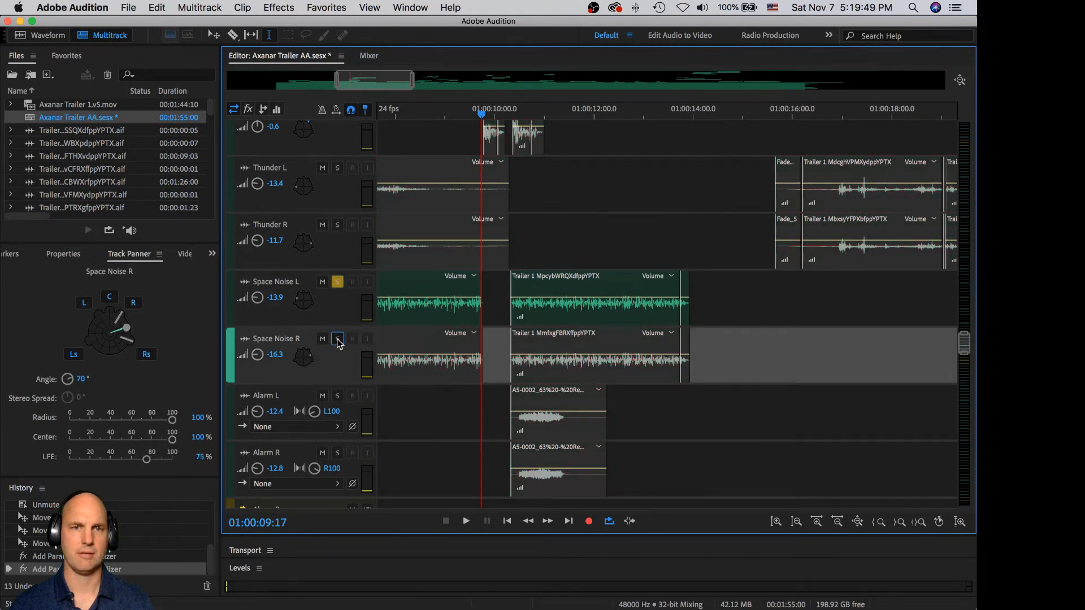
{"action": "key", "text": "space"}
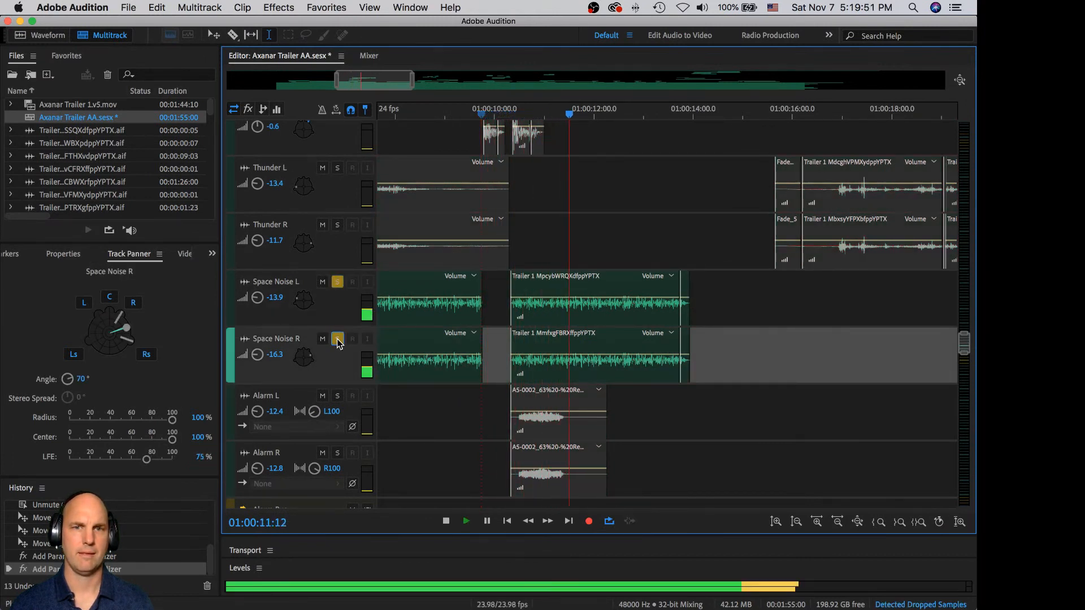
{"action": "key", "text": "space"}
{"action": "left_click", "coordinate": [338, 338]}
{"action": "left_click", "coordinate": [339, 282]}
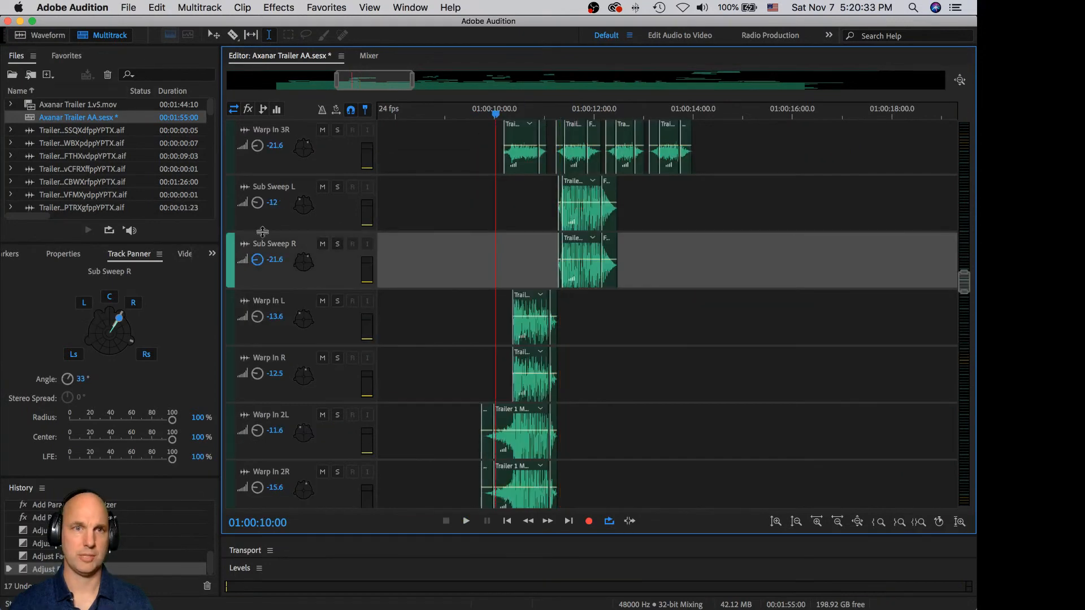
Step: Lower the volume of the Sub Sweep L track to -21.9 dB and replay the section from 01:00:10:00
{"action": "left_click_drag", "start_coordinate": [257, 203], "coordinate": [251, 204]}
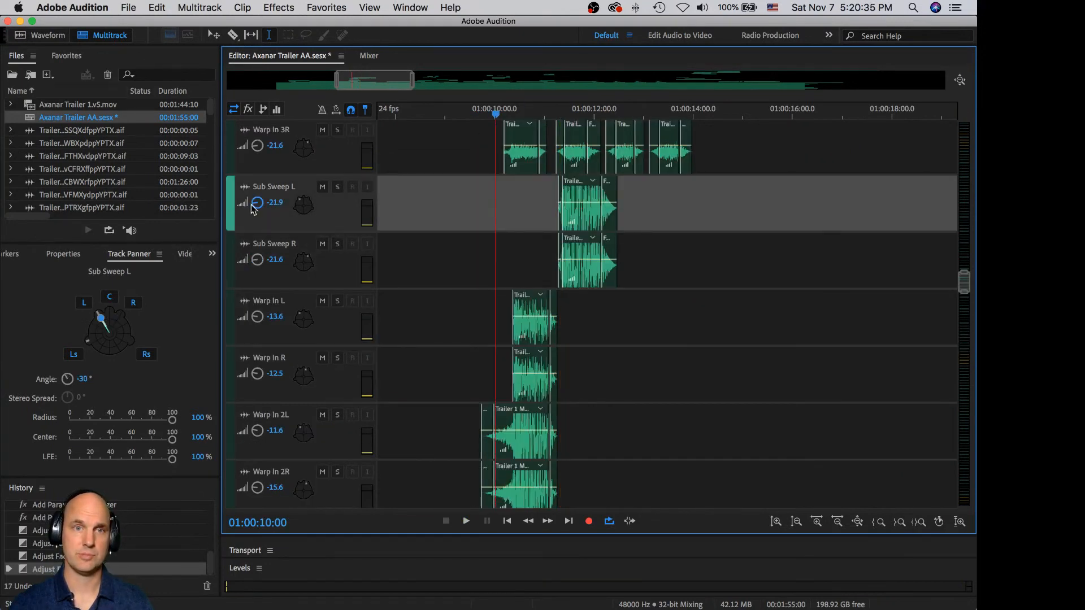
{"action": "key", "text": "space"}
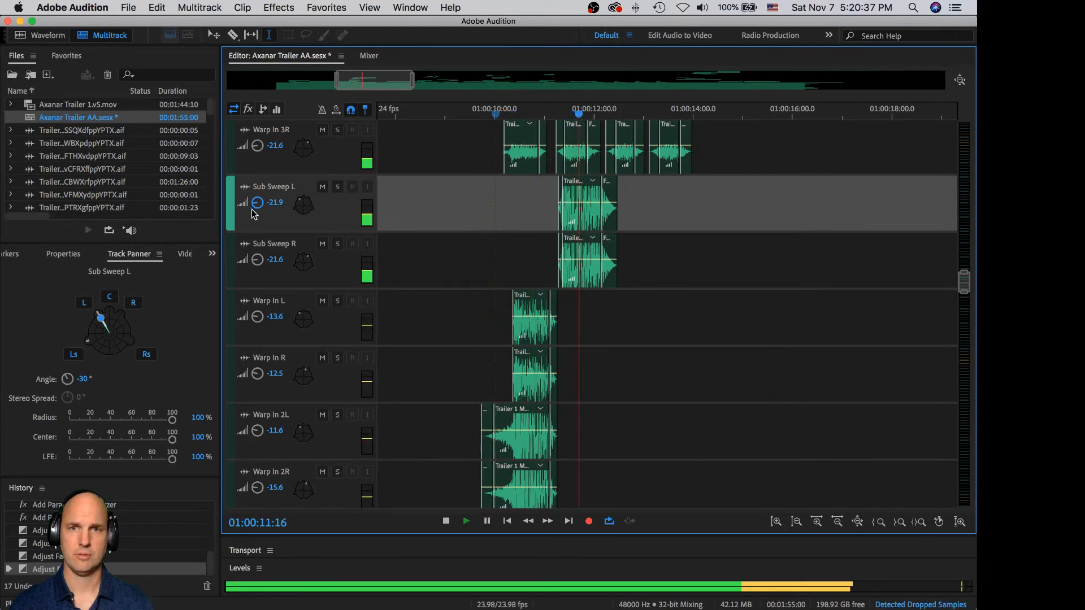
{"action": "key", "text": "space"}
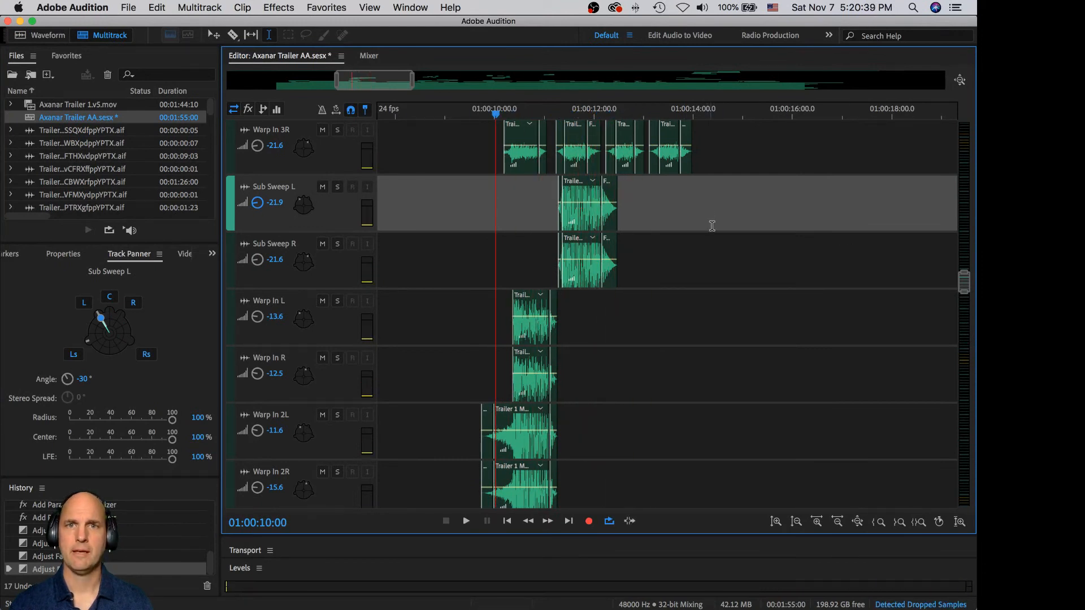
Step: Audition Warp In 3L and Warp In 3R on their own, then release their solos
{"action": "left_click_drag", "start_coordinate": [965, 281], "coordinate": [965, 272]}
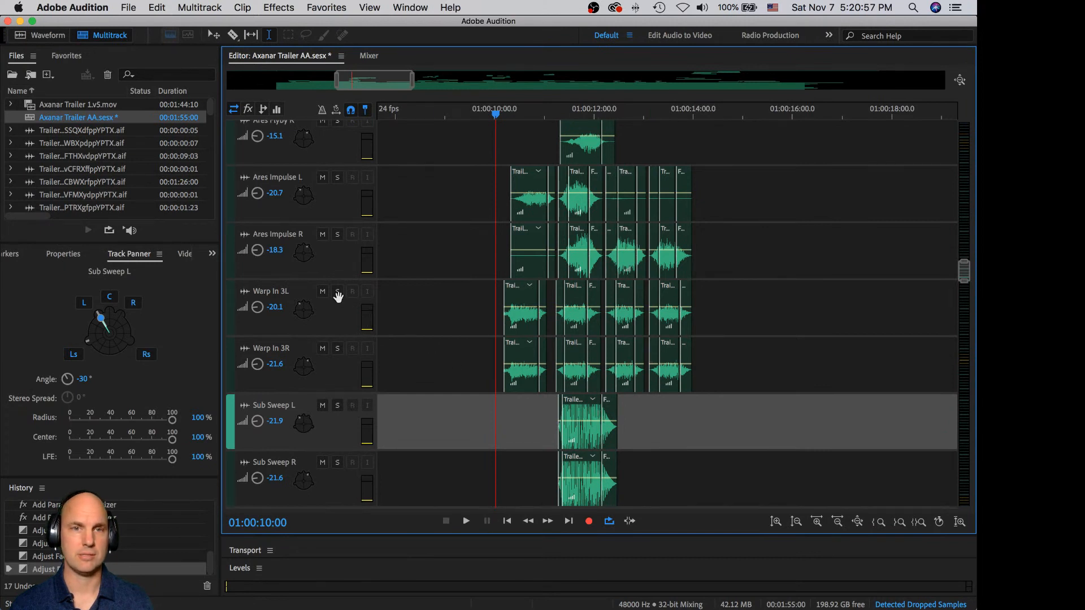
{"action": "left_click", "coordinate": [337, 291]}
{"action": "left_click", "coordinate": [338, 349]}
{"action": "key", "text": "space"}
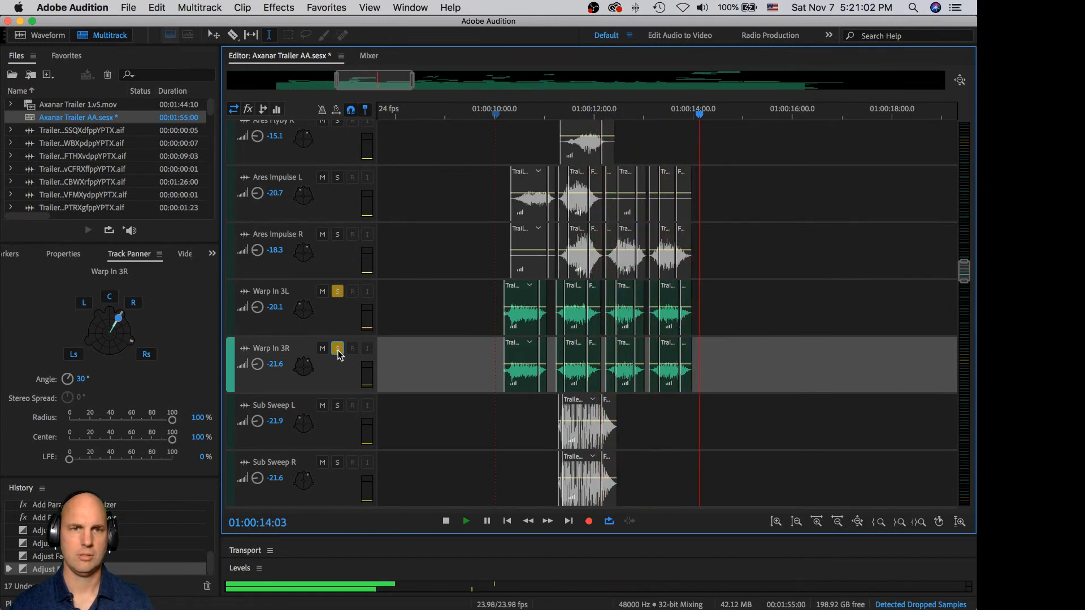
{"action": "key", "text": "space"}
{"action": "left_click", "coordinate": [338, 351]}
{"action": "left_click", "coordinate": [339, 292]}
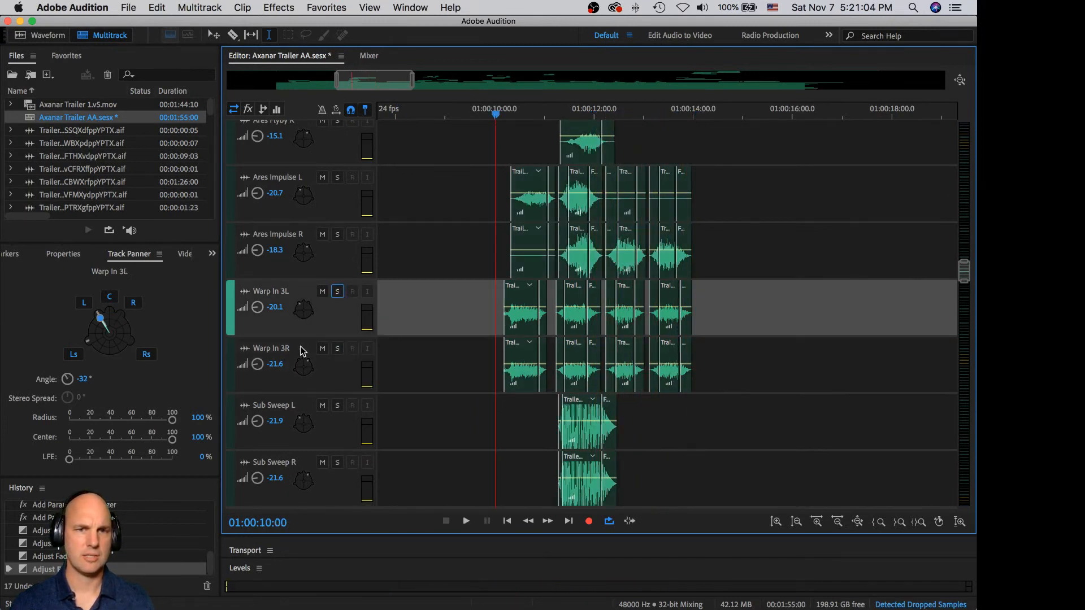
Step: Show the video preview and play Warp In 3L and Warp In 3R soloed against the picture
{"action": "left_click", "coordinate": [186, 255]}
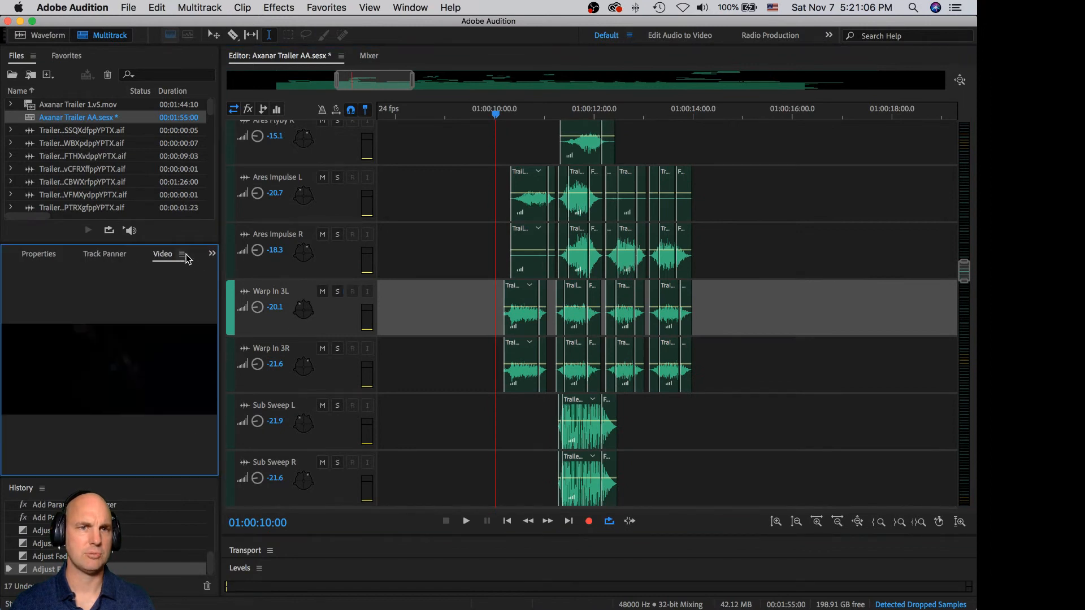
{"action": "key", "text": "space"}
{"action": "left_click", "coordinate": [338, 349]}
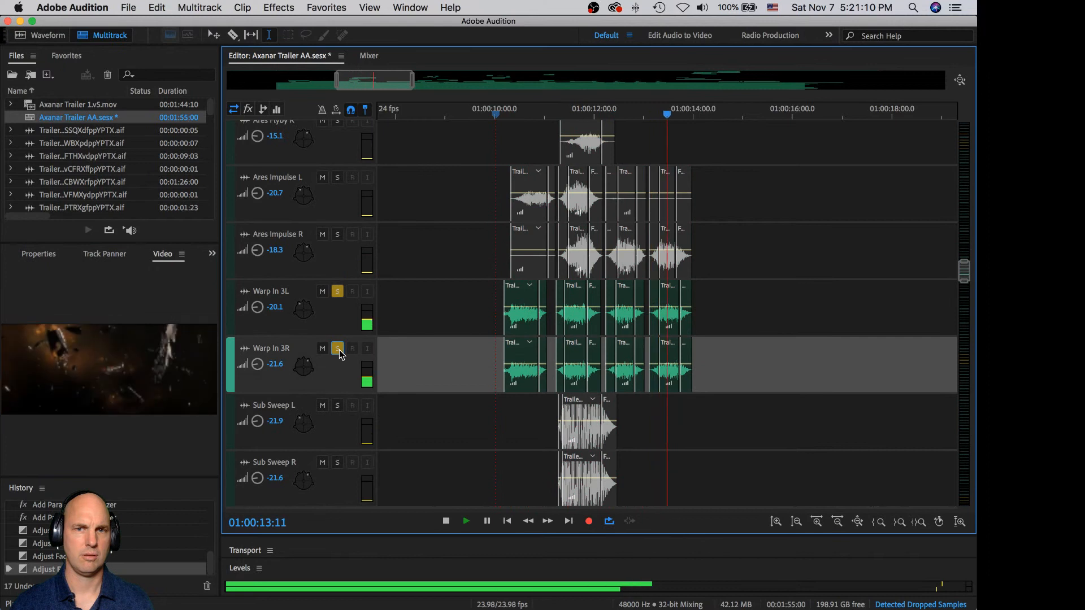
{"action": "key", "text": "space"}
Step: Add Ares Impulse L and Ares Impulse R to the soloed Warp In 3 tracks and play them together
{"action": "left_click", "coordinate": [350, 244]}
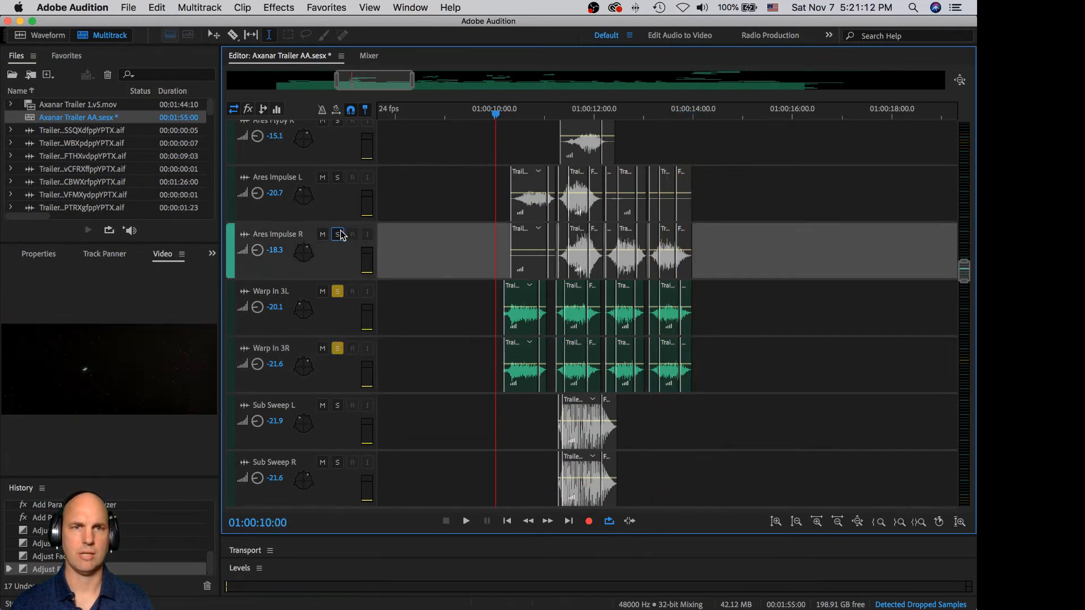
{"action": "left_click", "coordinate": [339, 178]}
{"action": "key", "text": "space"}
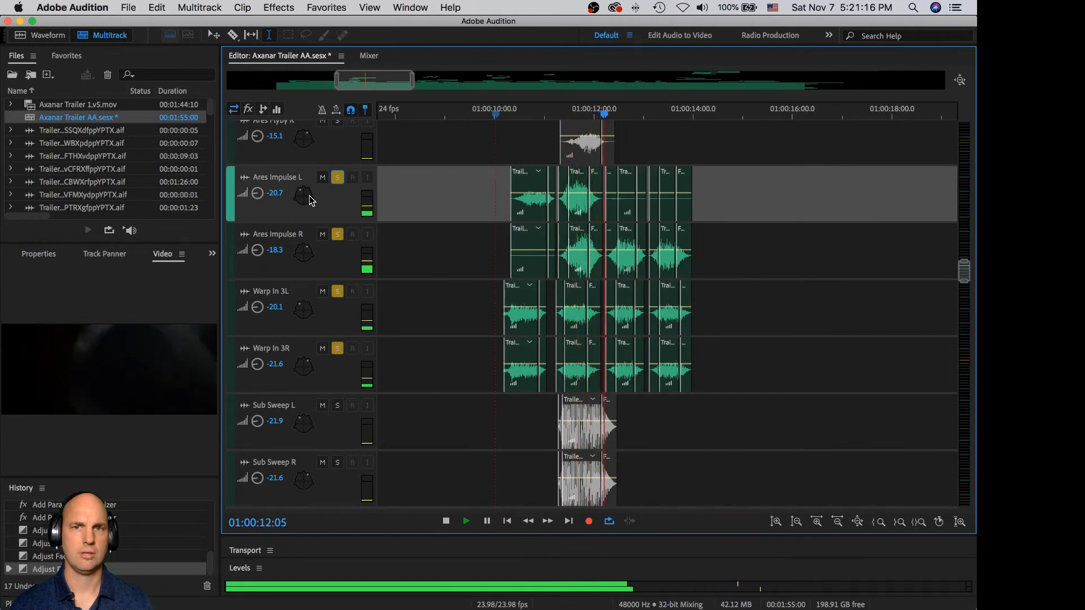
{"action": "key", "text": "space"}
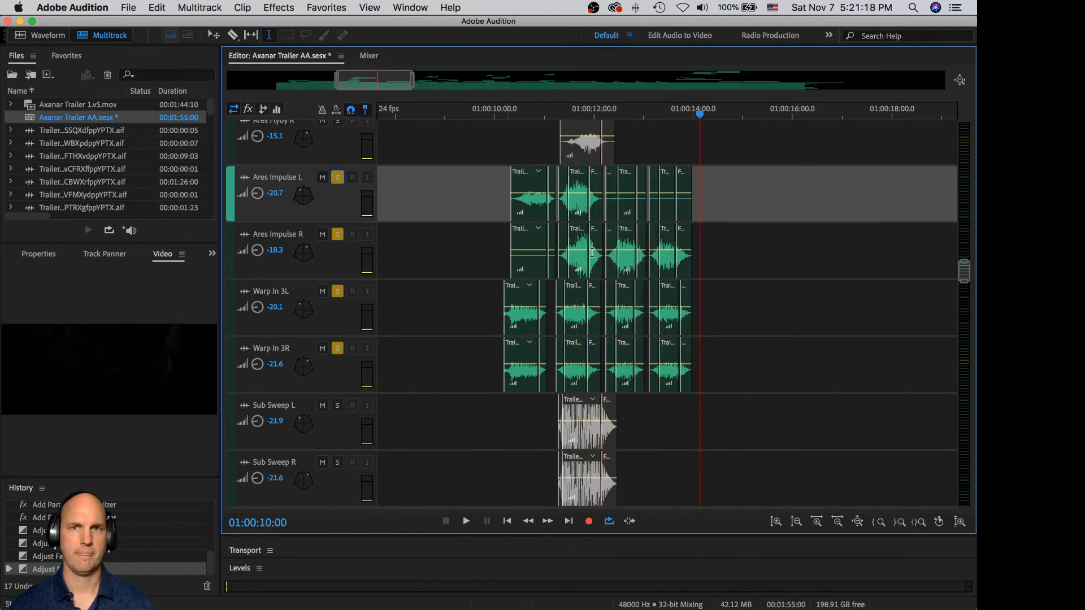
Step: Stop playback and unsolo Ares Flyby L and Ares Flyby R
{"action": "scroll", "coordinate": [643, 256], "scroll_direction": "up", "scroll_amount": 1}
{"action": "scroll", "coordinate": [643, 255], "scroll_direction": "up", "scroll_amount": 2}
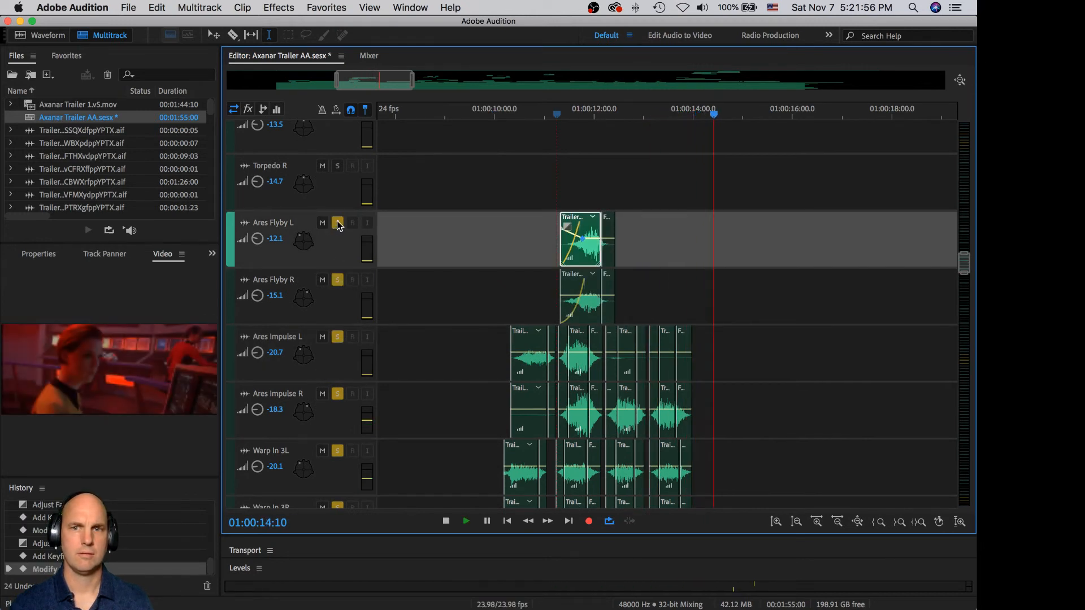
{"action": "key", "text": "space"}
{"action": "left_click", "coordinate": [338, 222]}
{"action": "left_click", "coordinate": [338, 280]}
{"action": "scroll", "coordinate": [802, 308], "scroll_direction": "down", "scroll_amount": 1}
{"action": "scroll", "coordinate": [801, 308], "scroll_direction": "down", "scroll_amount": 1}
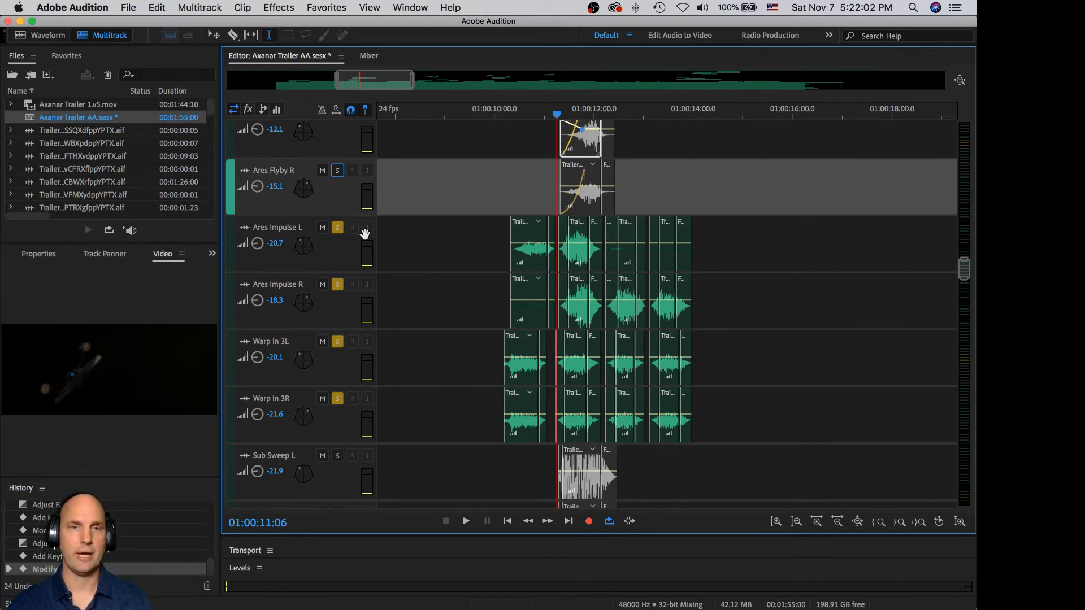
Step: Solo only the Ares Impulse L track and play it from 01:00:10:05
{"action": "left_click", "coordinate": [336, 231]}
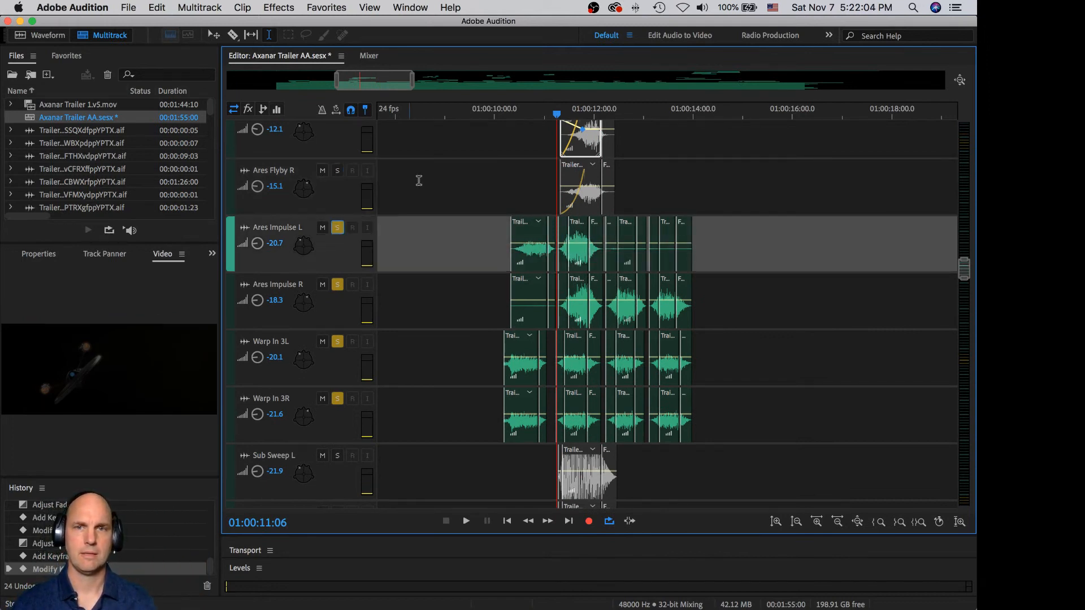
{"action": "left_click", "coordinate": [337, 229], "text": "super"}
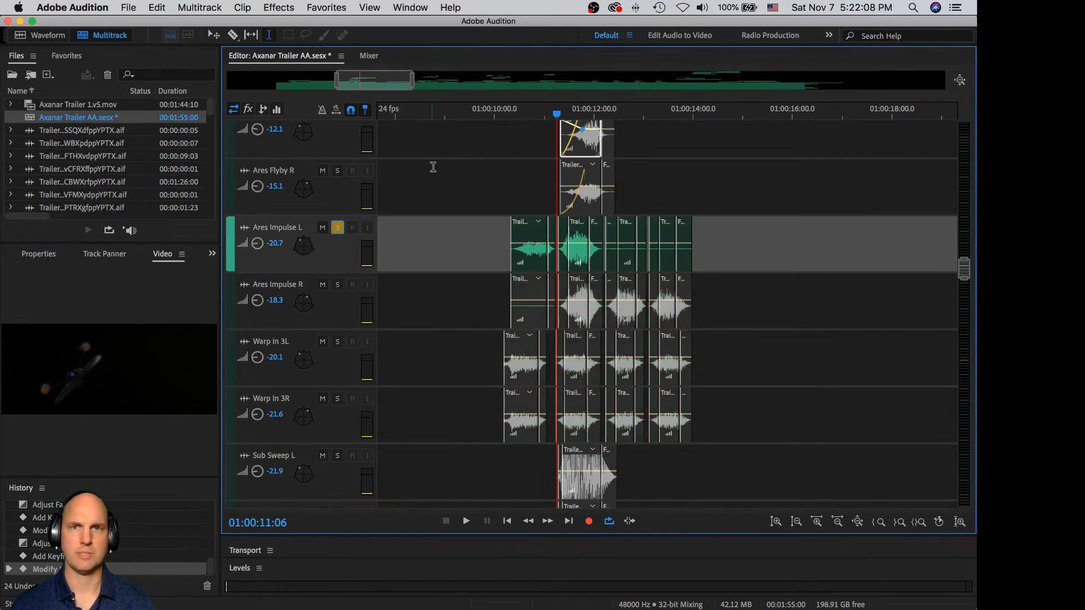
{"action": "left_click", "coordinate": [506, 117]}
{"action": "key", "text": "space"}
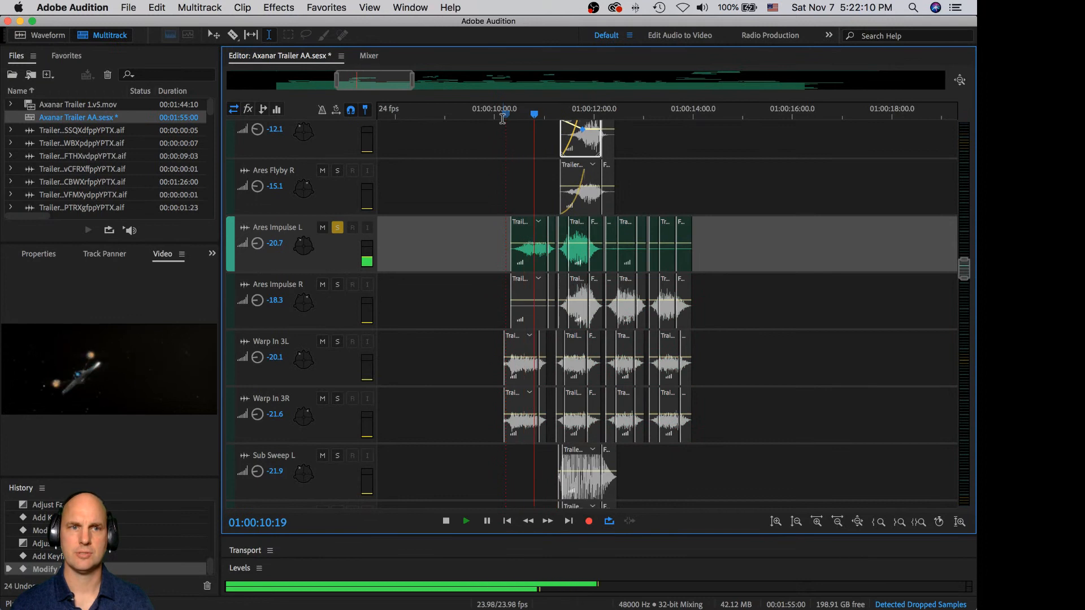
{"action": "key", "text": "space"}
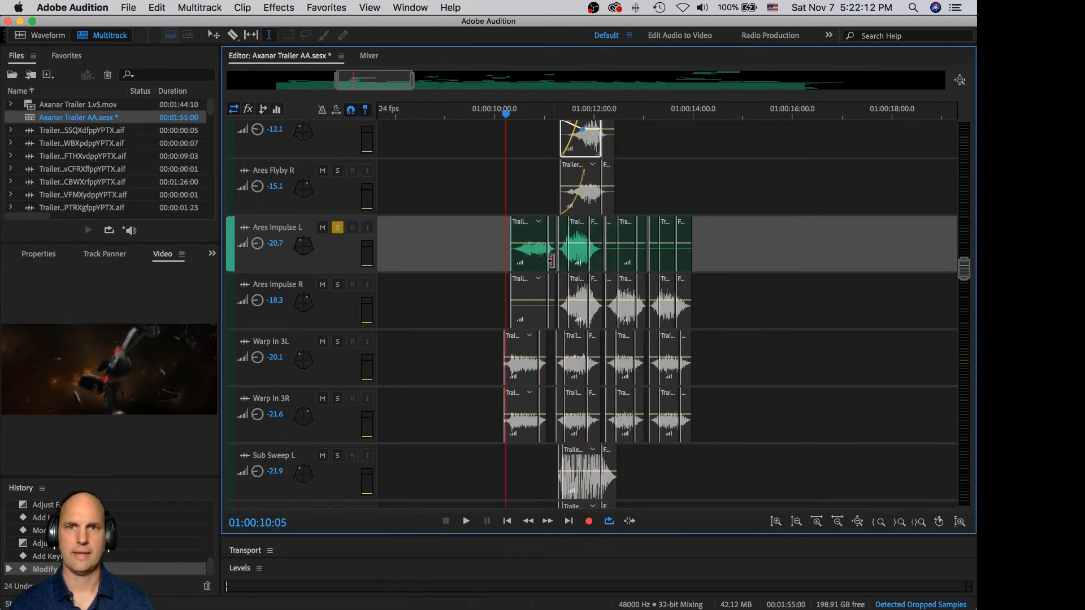
Step: Raise the clip volume of the second impulse's segments on Ares Impulse L, including its fade-out clip, and replay from 01:00:10:08
{"action": "left_click", "coordinate": [577, 248]}
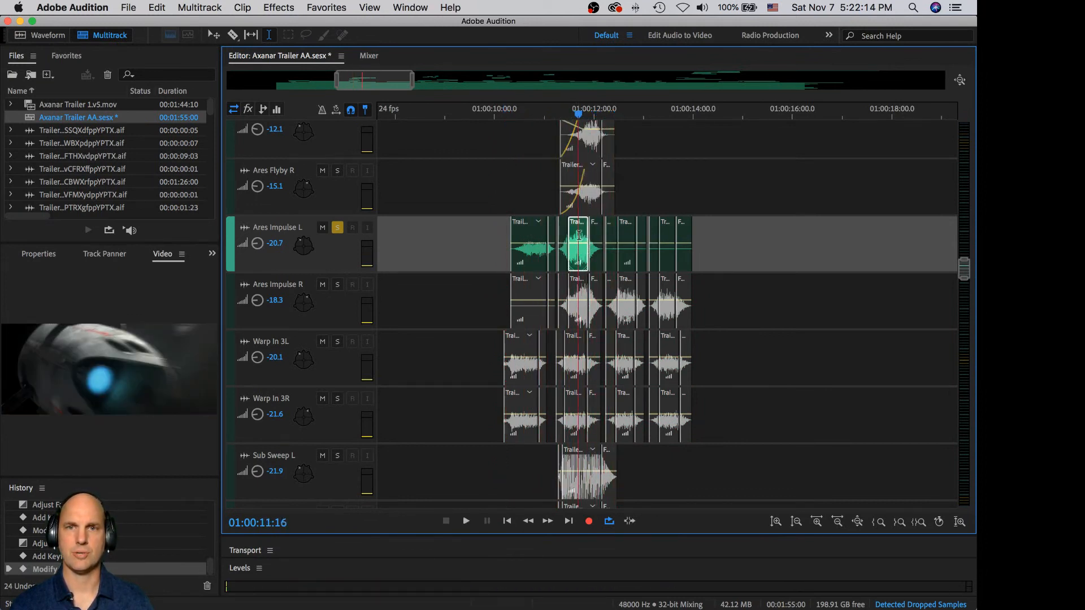
{"action": "left_click_drag", "start_coordinate": [578, 244], "coordinate": [577, 235]}
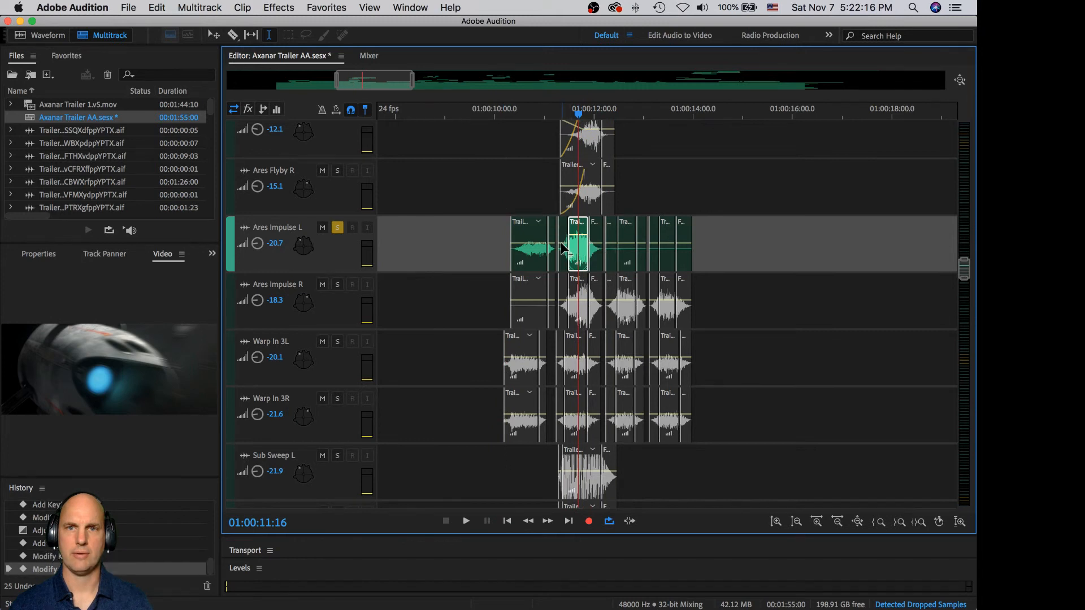
{"action": "left_click", "coordinate": [563, 247]}
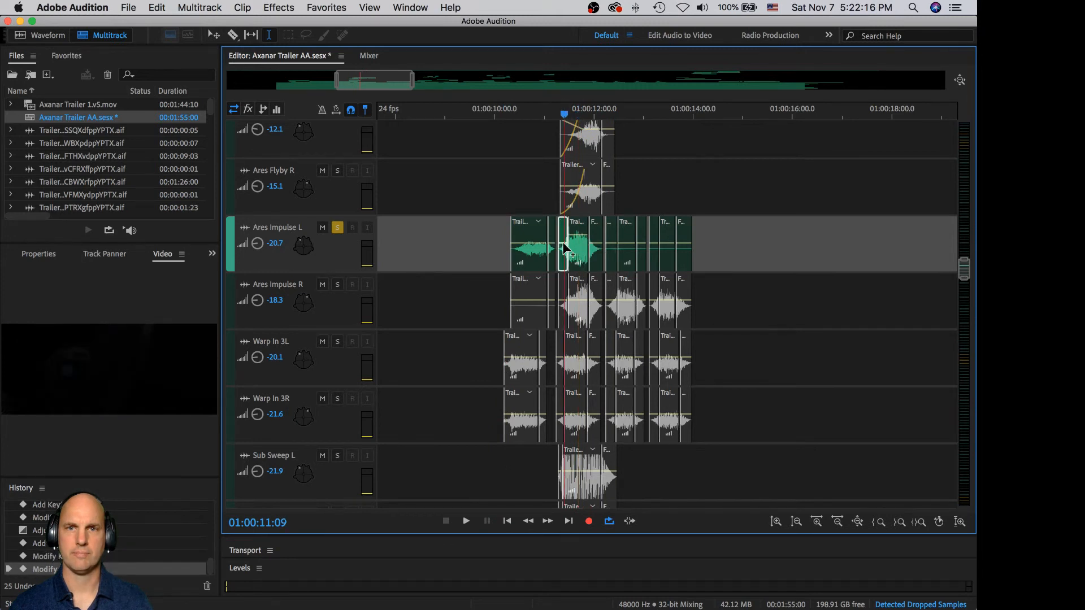
{"action": "left_click", "coordinate": [599, 248]}
{"action": "left_click_drag", "start_coordinate": [597, 249], "coordinate": [596, 235]}
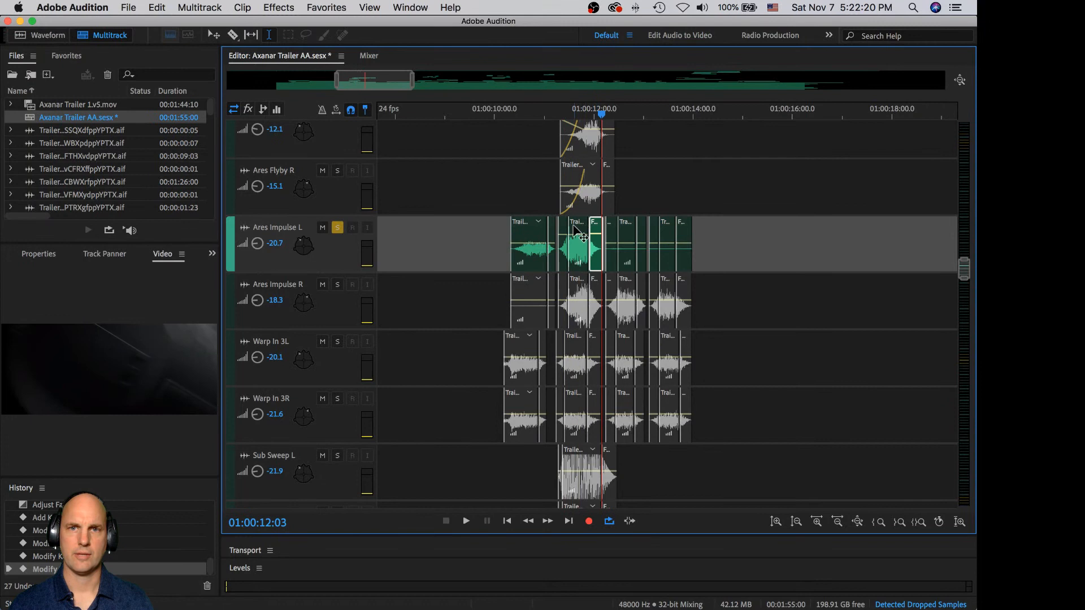
{"action": "left_click", "coordinate": [513, 188]}
{"action": "key", "text": "space"}
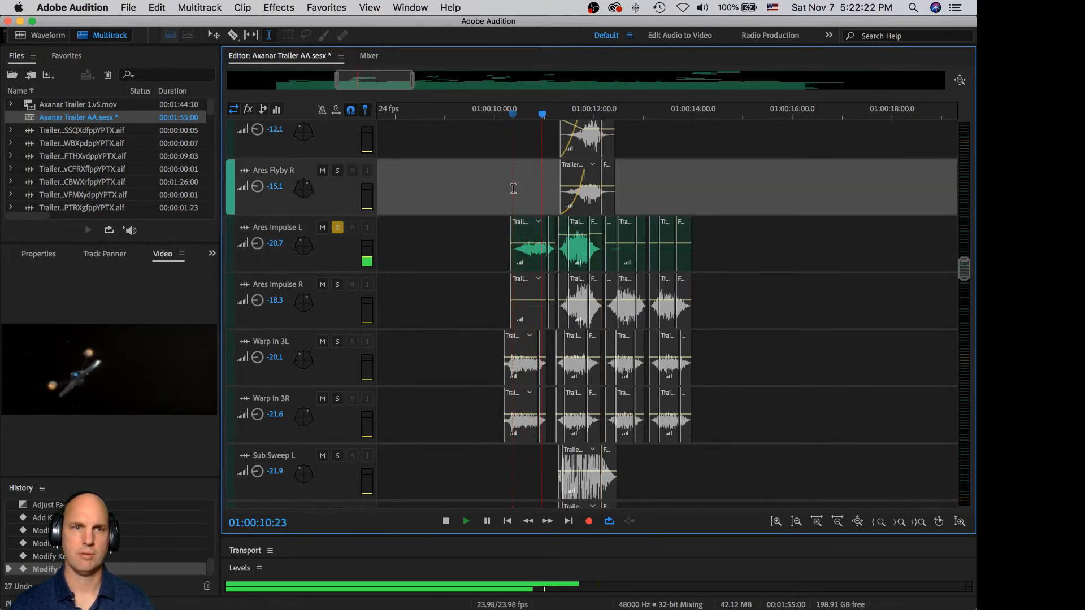
{"action": "key", "text": "space"}
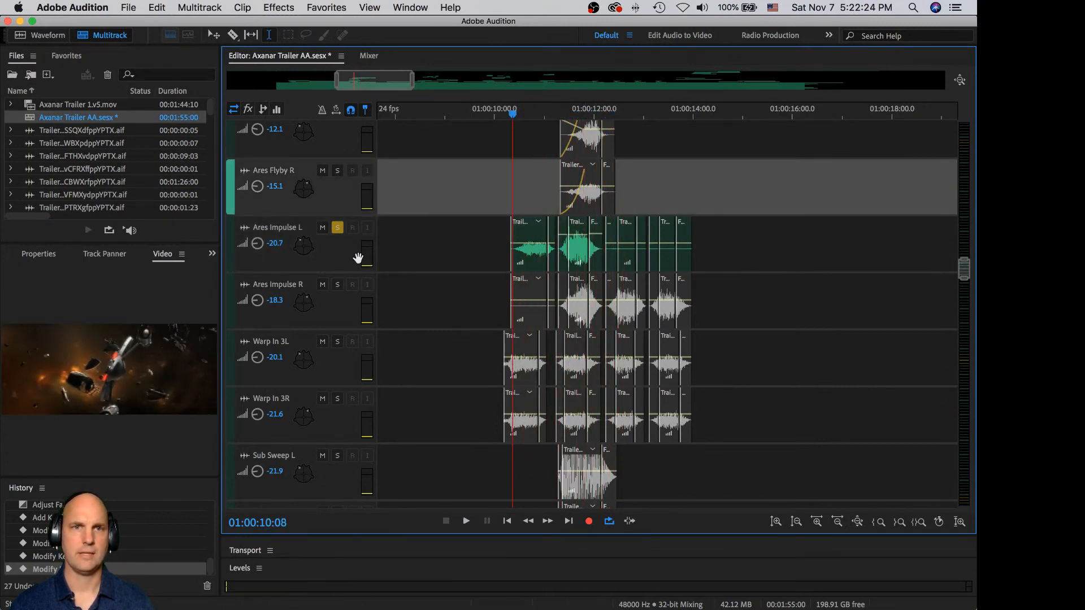
Step: Increase the height of the Ares Impulse L track, switch the track controls to sends, and select Ares Impulse R
{"action": "left_click_drag", "start_coordinate": [337, 271], "coordinate": [336, 286]}
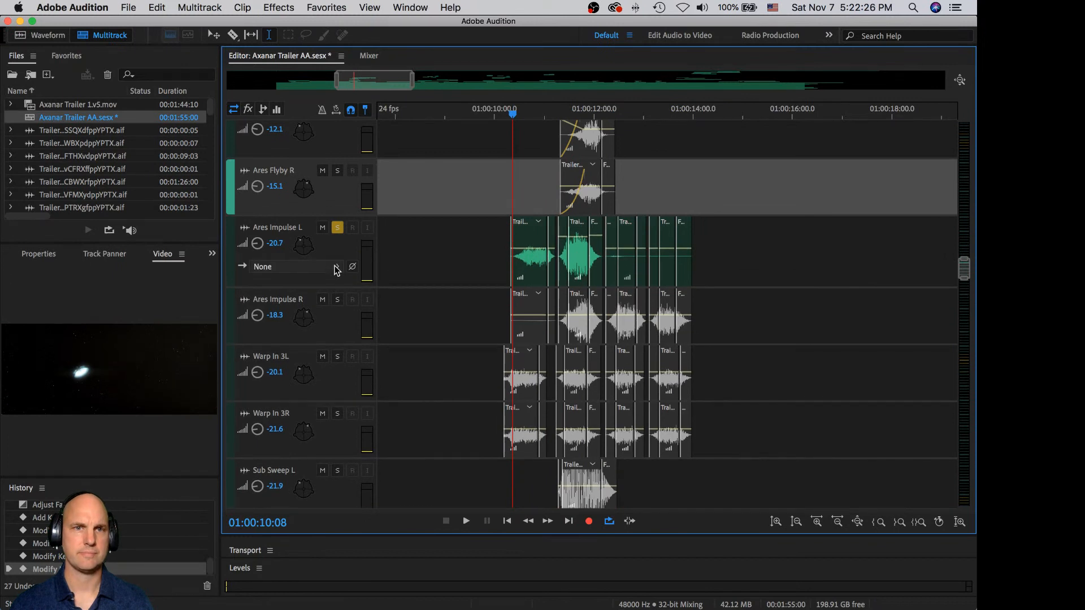
{"action": "left_click", "coordinate": [263, 111]}
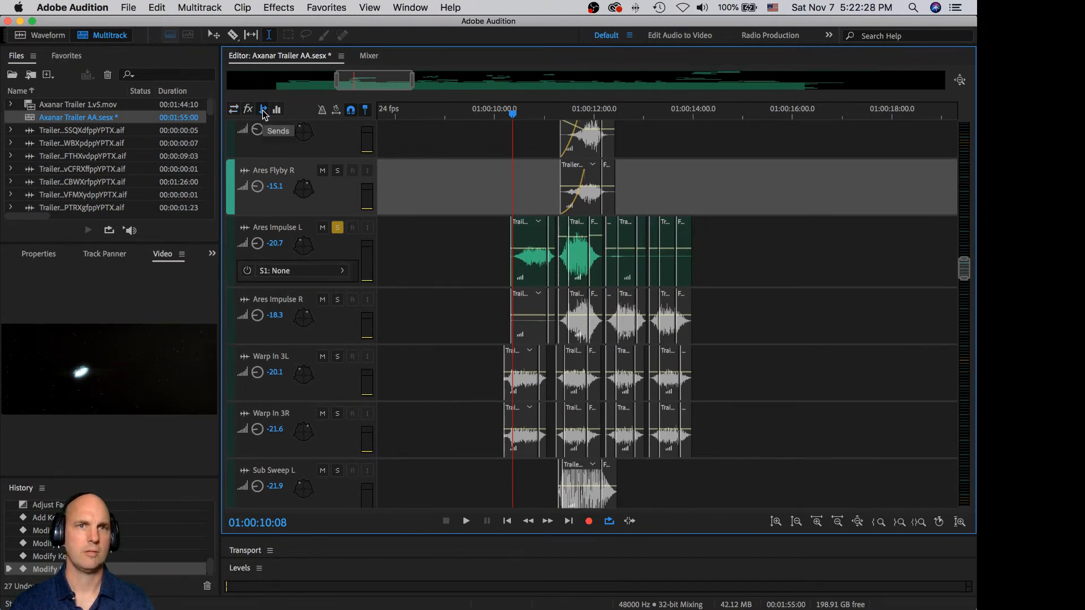
{"action": "left_click", "coordinate": [331, 291]}
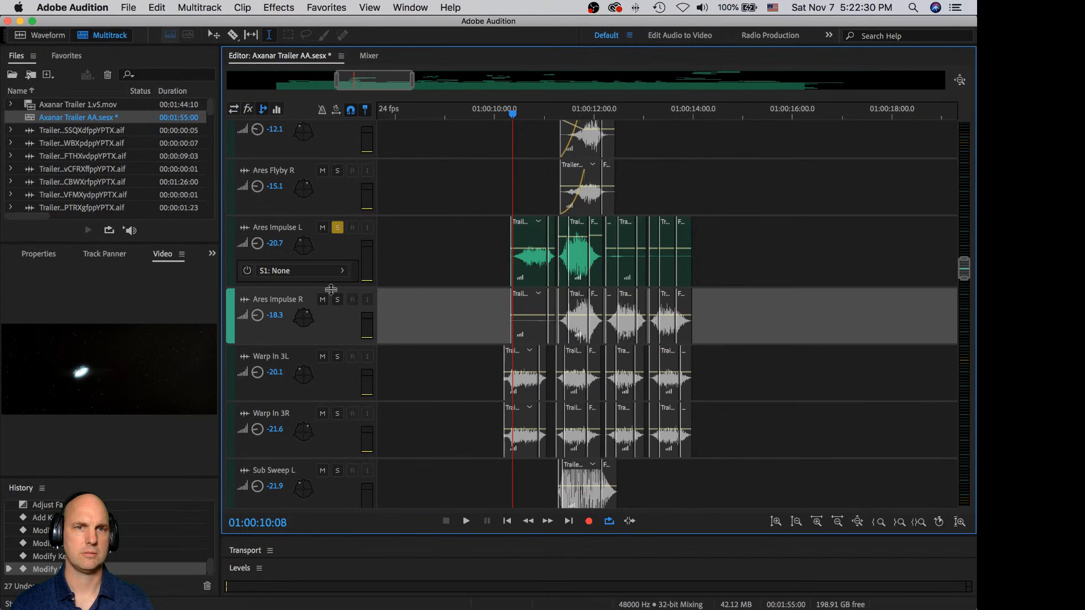
Step: Enlarge the Ares Impulse L track, expand its automation lane, and show the Pan: Angle envelope
{"action": "left_click_drag", "start_coordinate": [330, 288], "coordinate": [329, 307]}
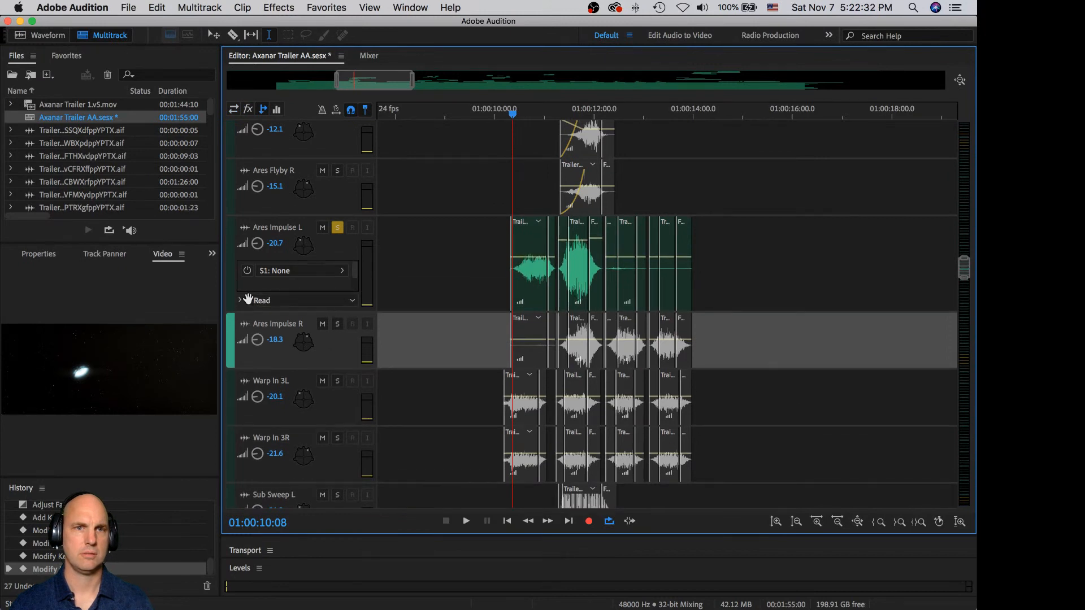
{"action": "left_click", "coordinate": [241, 301]}
{"action": "left_click", "coordinate": [336, 335]}
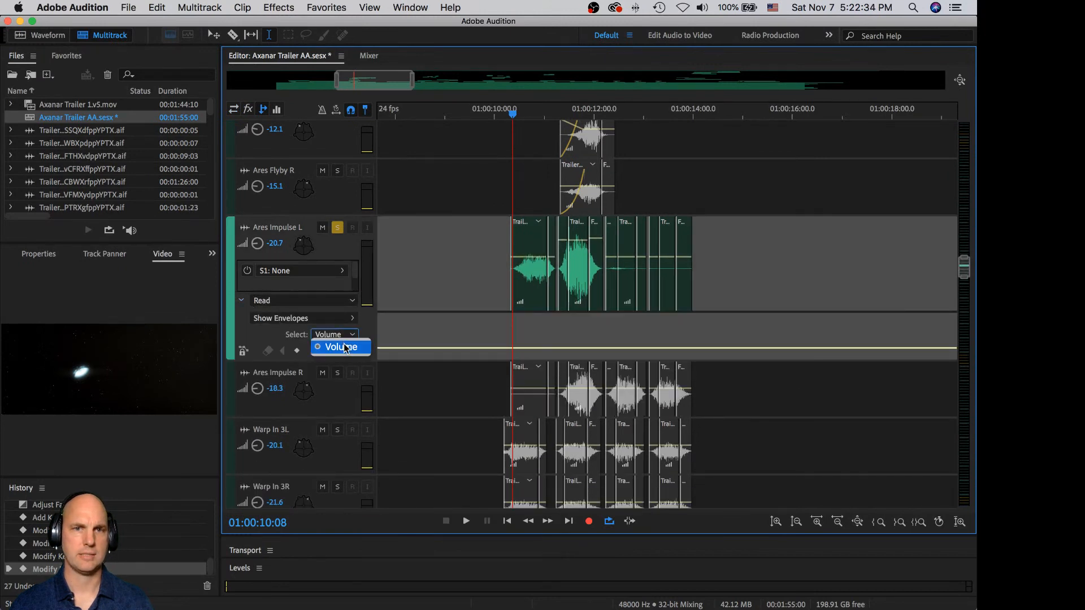
{"action": "left_click", "coordinate": [330, 319]}
{"action": "left_click", "coordinate": [331, 319]}
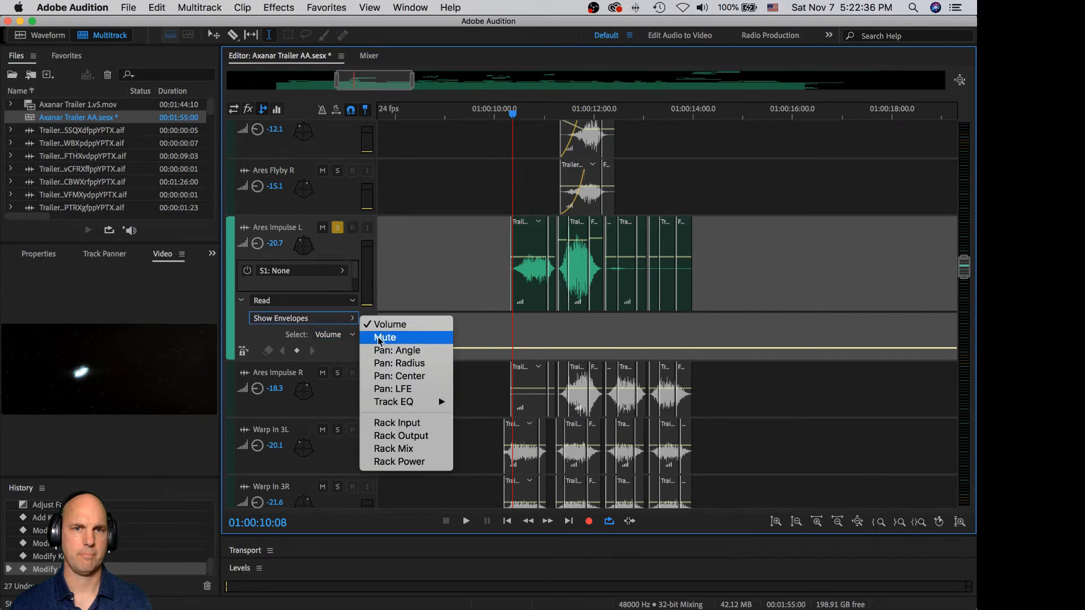
{"action": "left_click", "coordinate": [388, 353]}
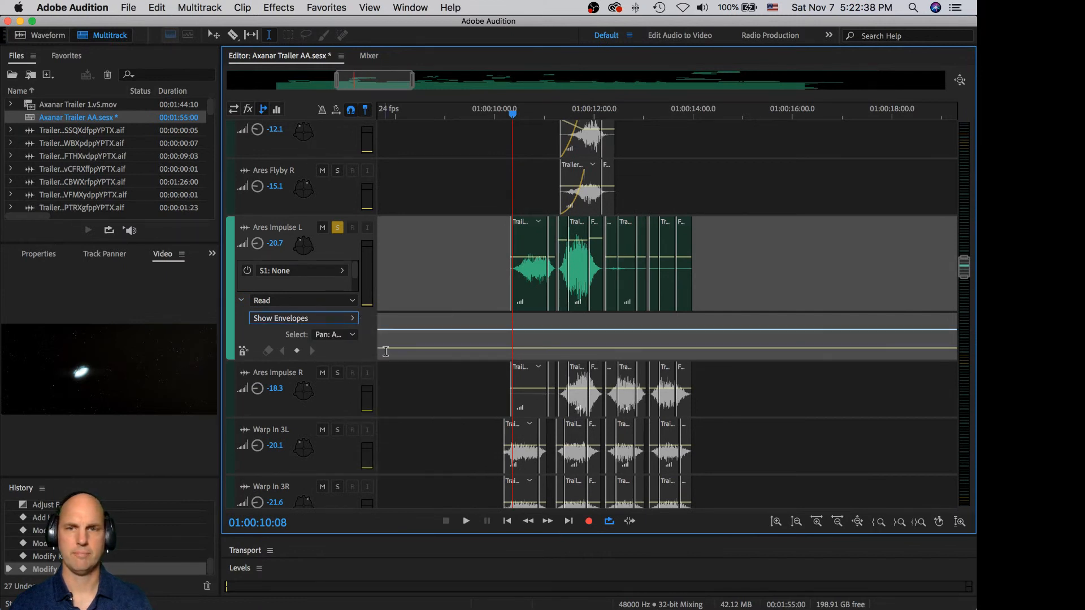
Step: Add Pan: Angle keyframes sweeping across the second impulse on Ares Impulse L, and play from 01:00:10:08
{"action": "left_click", "coordinate": [554, 333]}
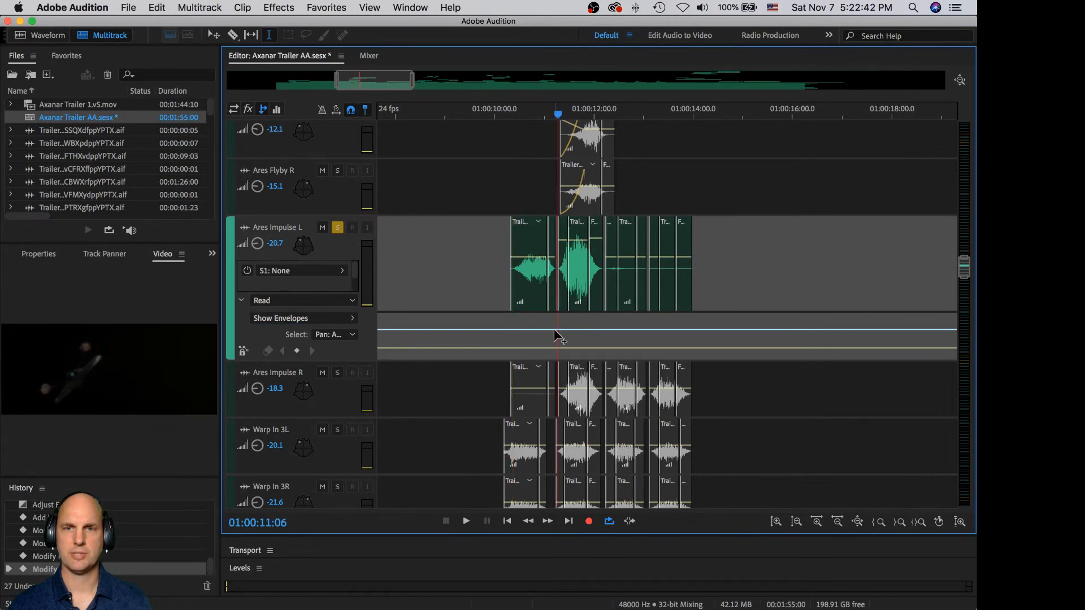
{"action": "left_click", "coordinate": [556, 330]}
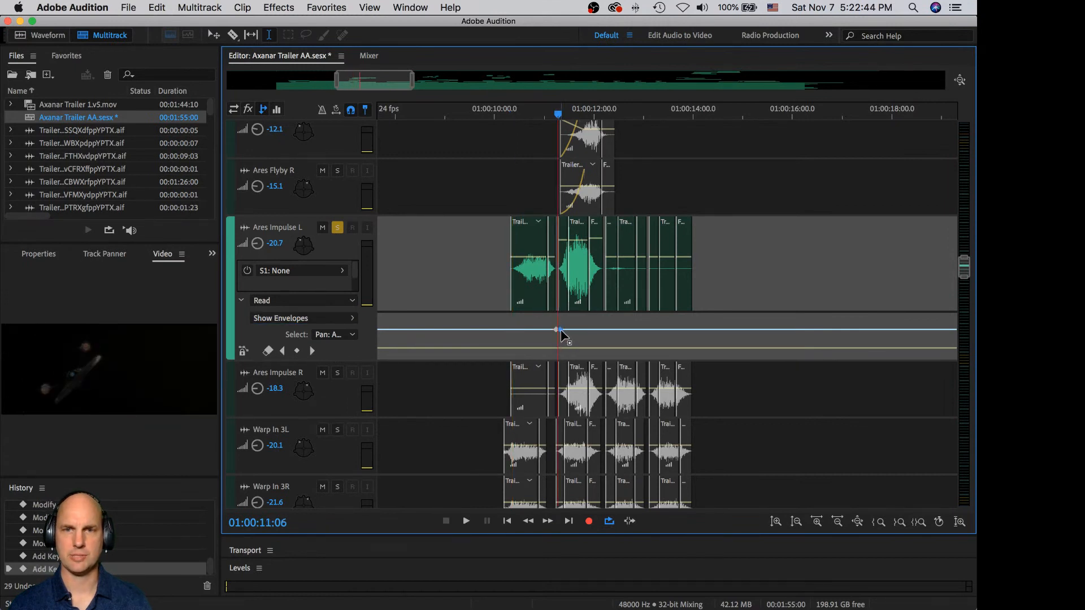
{"action": "left_click_drag", "start_coordinate": [562, 331], "coordinate": [605, 326]}
{"action": "left_click", "coordinate": [511, 320]}
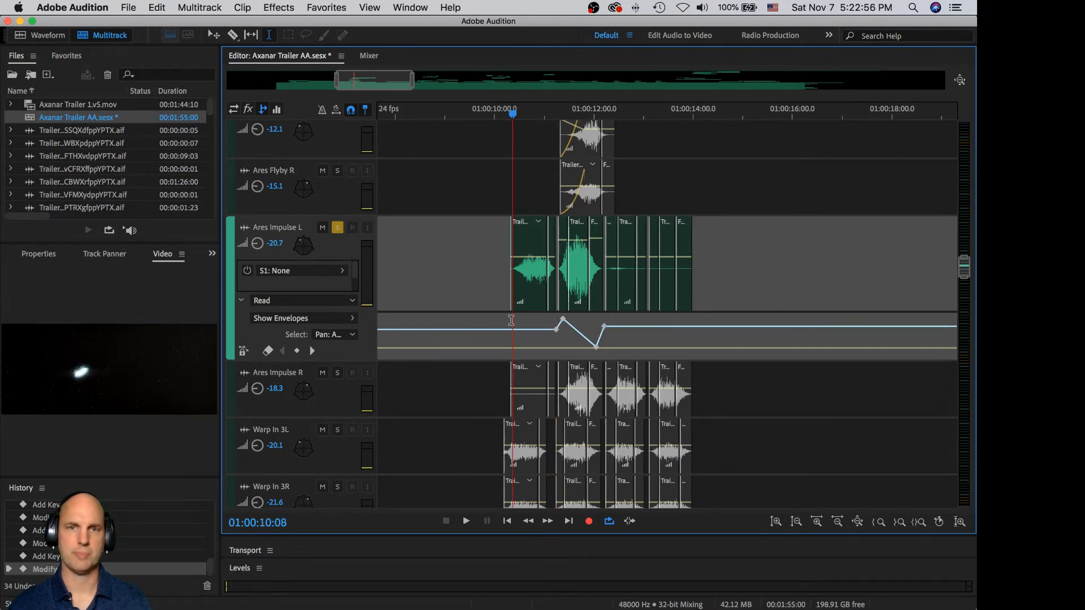
{"action": "key", "text": "space"}
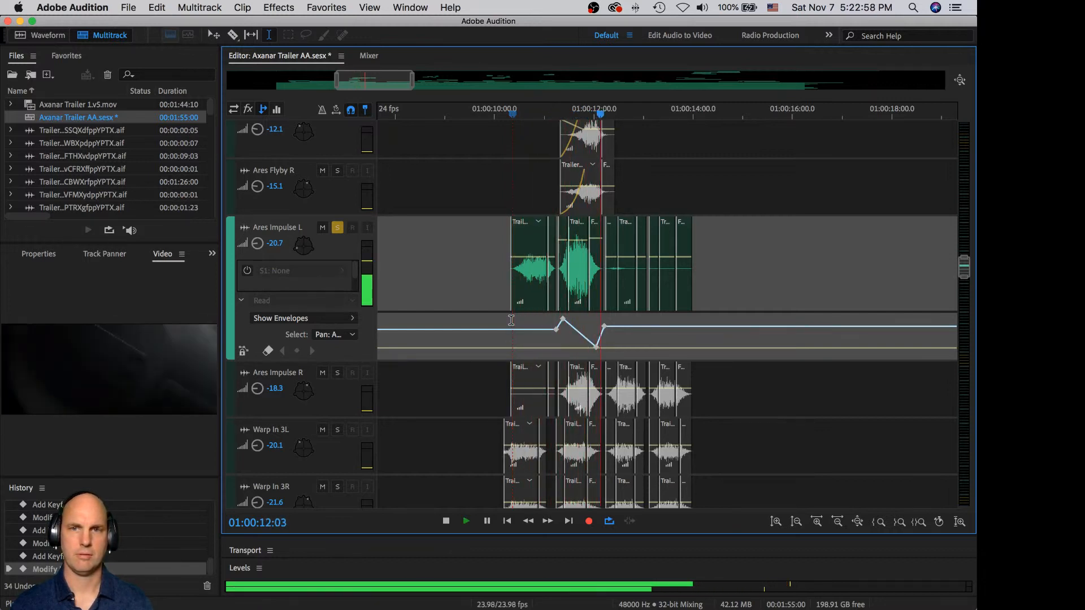
{"action": "key", "text": "space"}
Step: Try reversing the two middle pan-angle keyframes of the second impulse on Ares Impulse L, and replay from 01:00:10:08
{"action": "left_click_drag", "start_coordinate": [564, 350], "coordinate": [564, 358]}
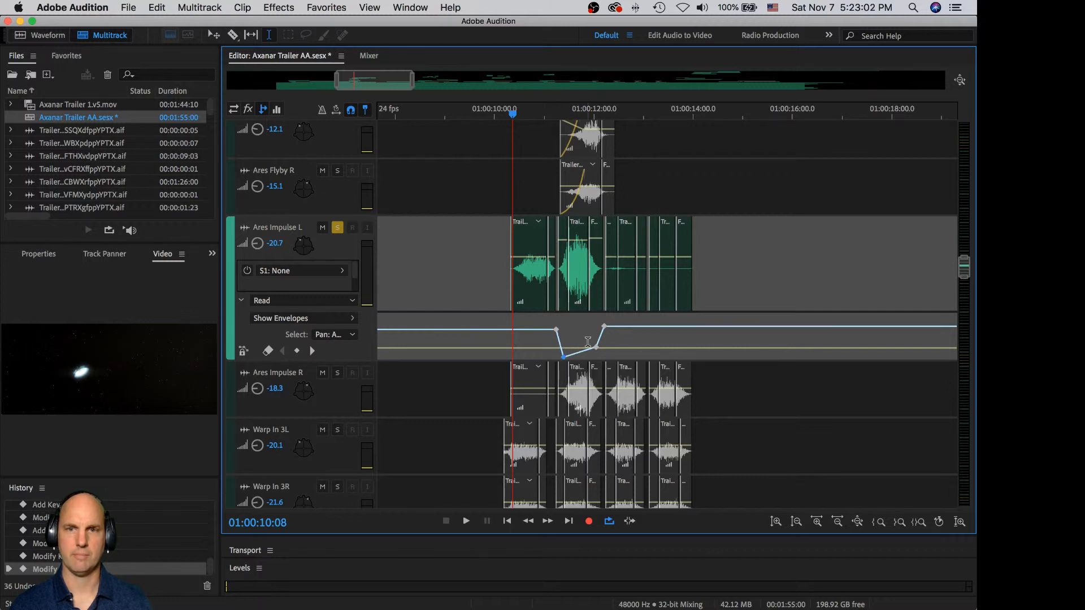
{"action": "left_click_drag", "start_coordinate": [595, 317], "coordinate": [596, 316]}
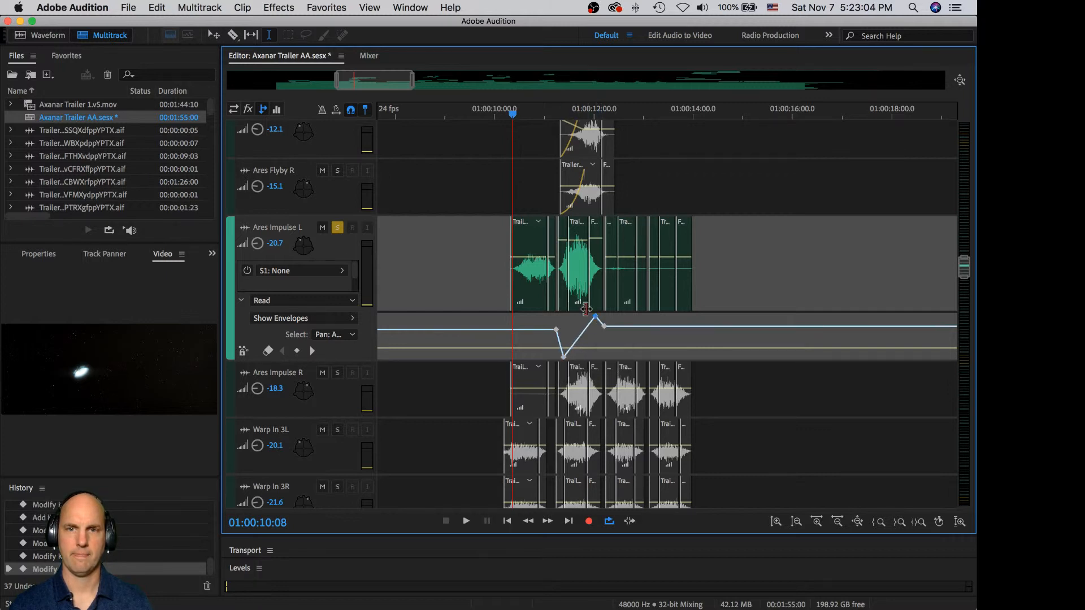
{"action": "key", "text": "space"}
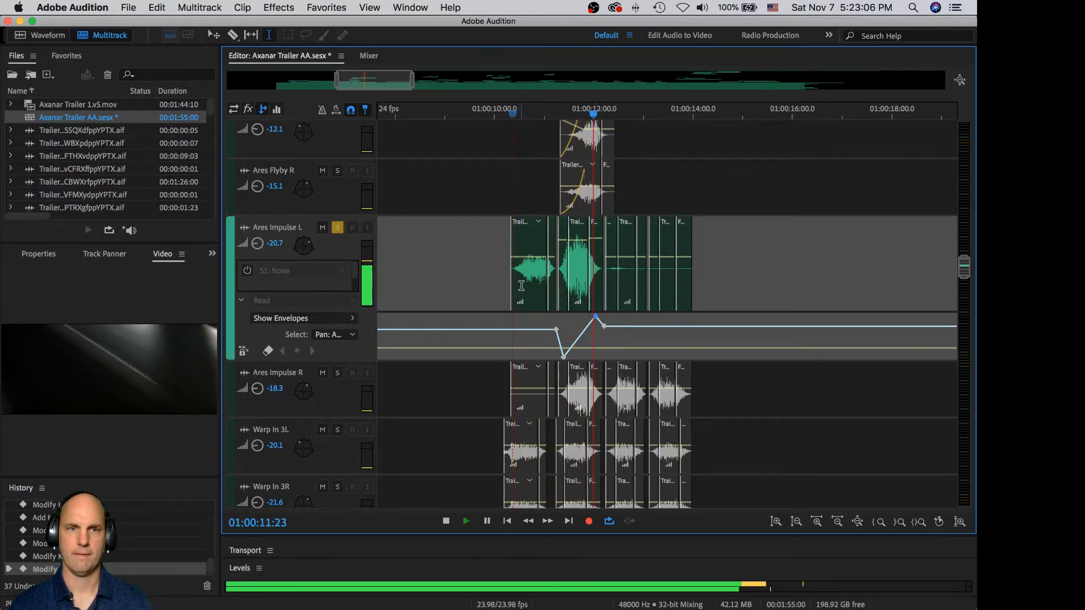
{"action": "key", "text": "space"}
Step: Tighten the first two pan-angle keyframes around the start of the second impulse on Ares Impulse L, and play from 01:00:10:23
{"action": "left_click", "coordinate": [553, 330]}
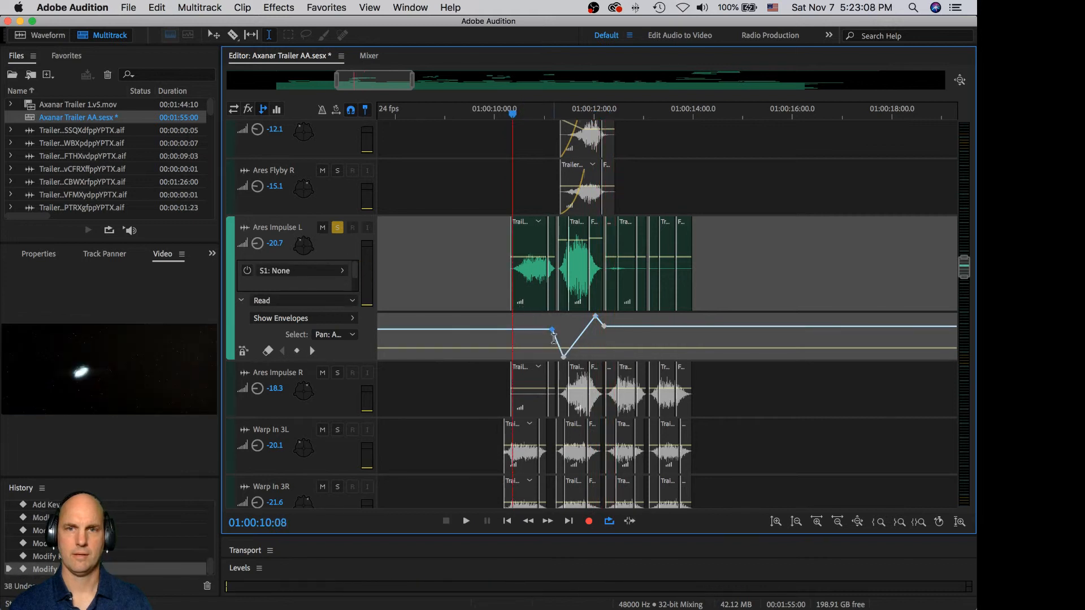
{"action": "left_click_drag", "start_coordinate": [563, 359], "coordinate": [556, 329]}
{"action": "left_click", "coordinate": [543, 320]}
{"action": "key", "text": "space"}
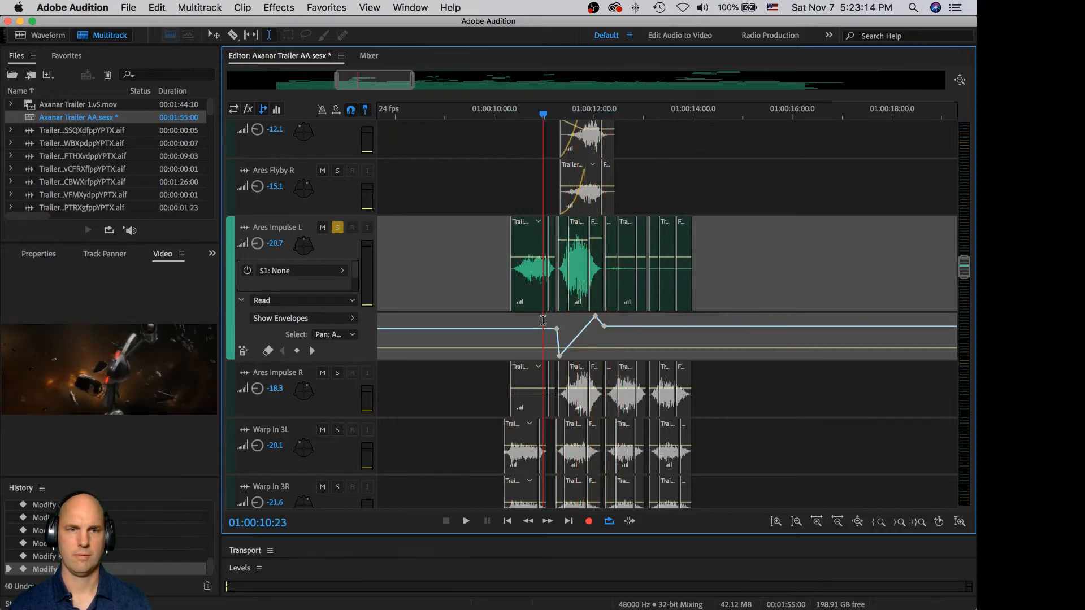
{"action": "key", "text": "space"}
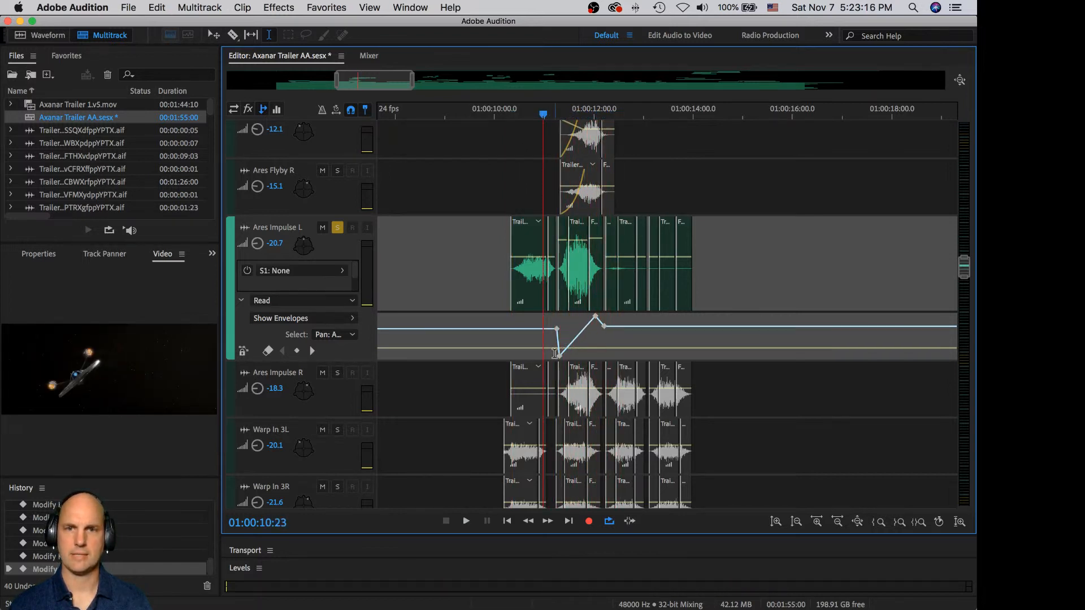
Step: Flip the second impulse's pan-angle sweep on Ares Impulse L, shift its last keyframe slightly later, and replay it
{"action": "left_click_drag", "start_coordinate": [559, 357], "coordinate": [597, 347]}
{"action": "left_click", "coordinate": [605, 330]}
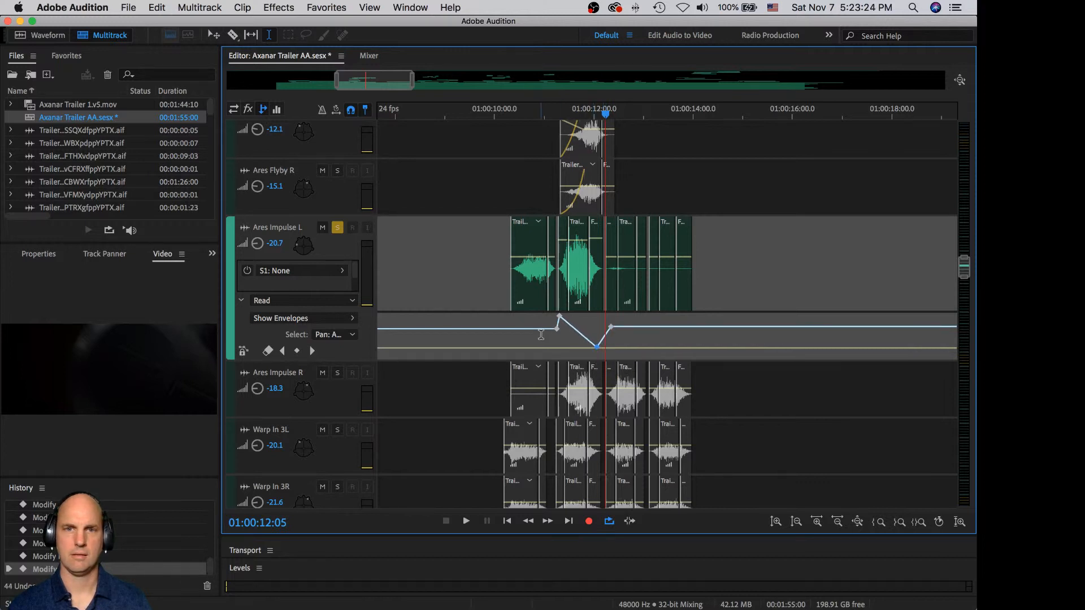
{"action": "left_click", "coordinate": [541, 336]}
{"action": "key", "text": "space"}
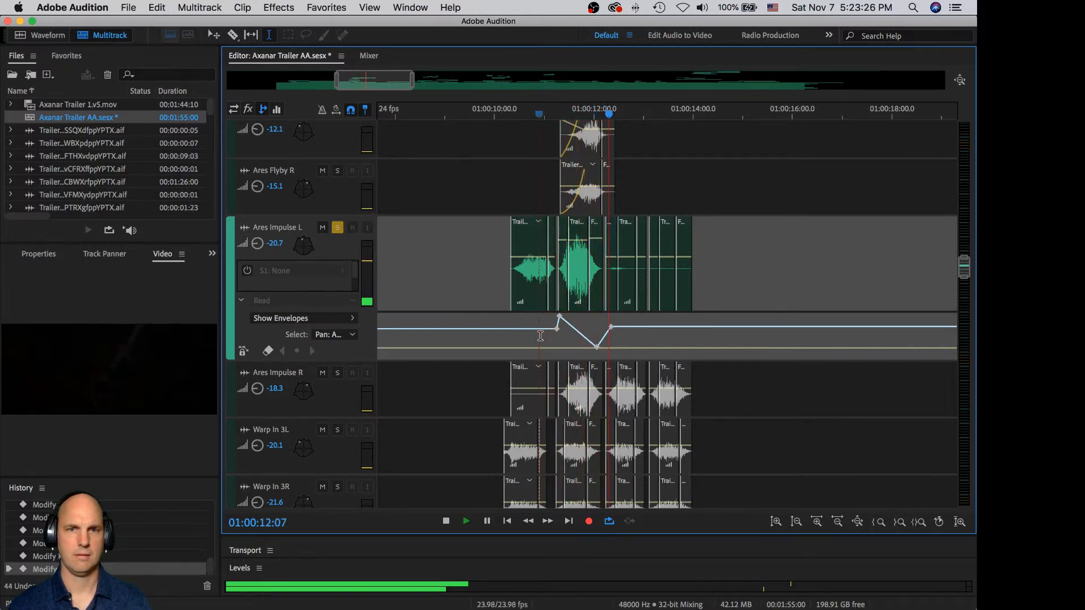
{"action": "key", "text": "space"}
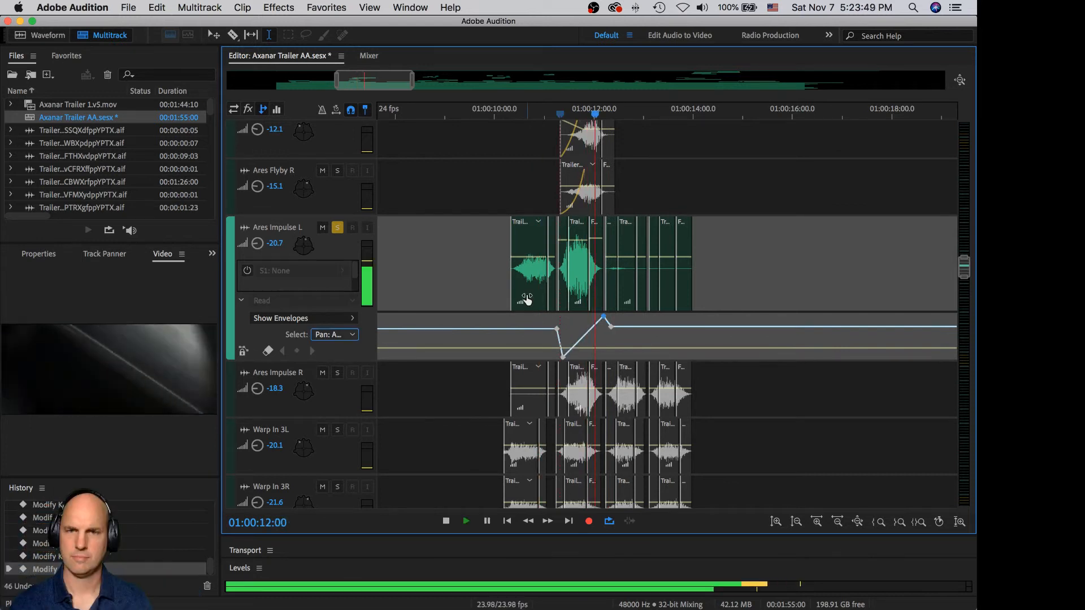
Step: Play the second impulse on Ares Impulse L from 01:00:11:07 to check its pan sweep against the picture
{"action": "key", "text": "space"}
{"action": "key", "text": "space"}
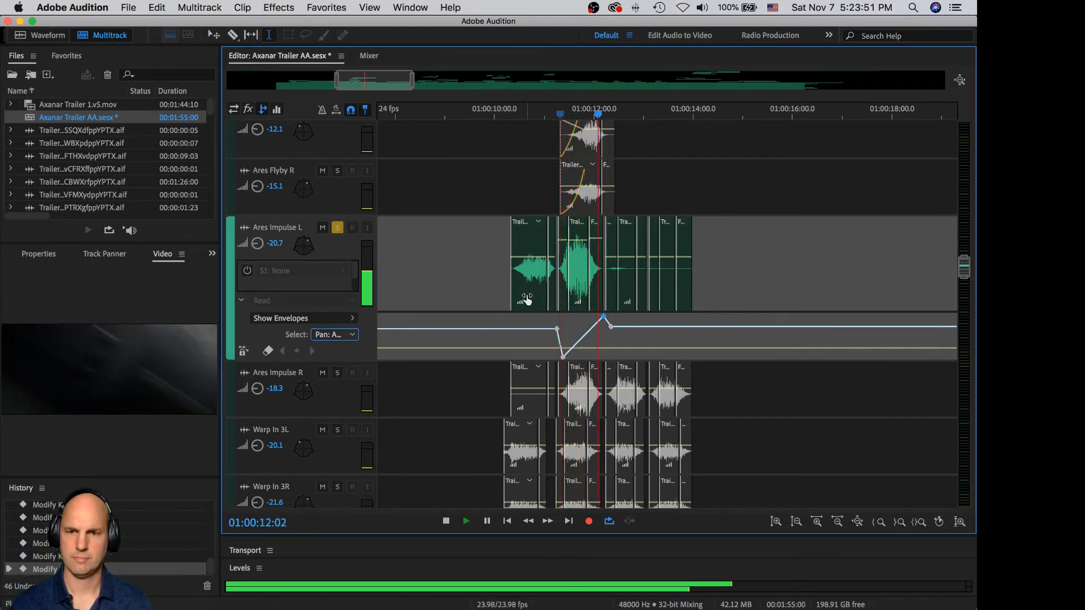
{"action": "key", "text": "space"}
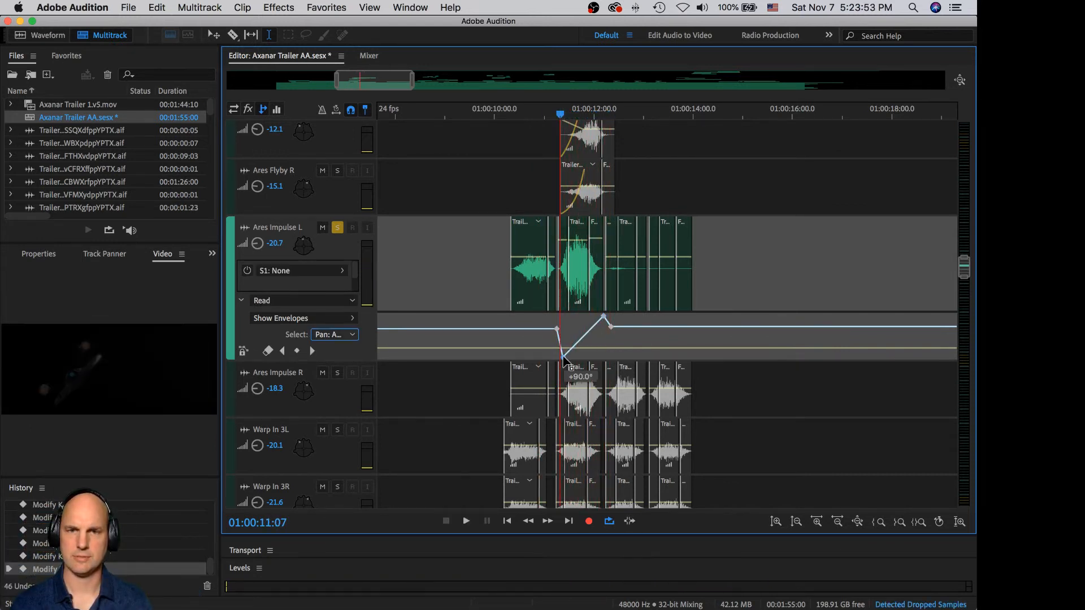
Step: Raise the starting pan-angle keyframe of the second impulse, lower the one at its end, and play from 01:00:11:06
{"action": "left_click_drag", "start_coordinate": [562, 356], "coordinate": [560, 316]}
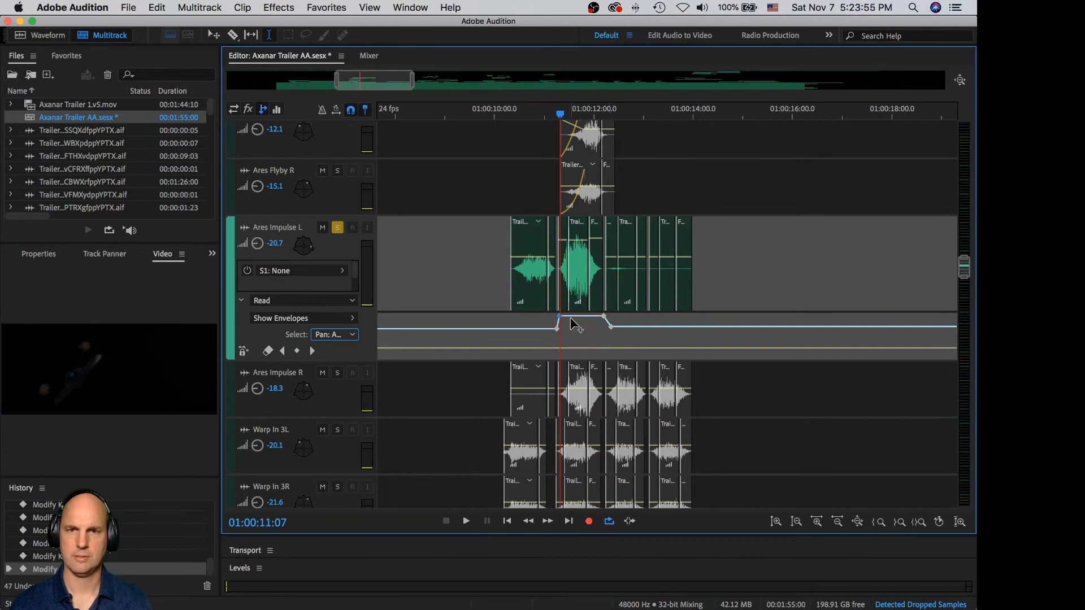
{"action": "left_click", "coordinate": [558, 320]}
{"action": "left_click_drag", "start_coordinate": [561, 324], "coordinate": [603, 359]}
{"action": "key", "text": "space"}
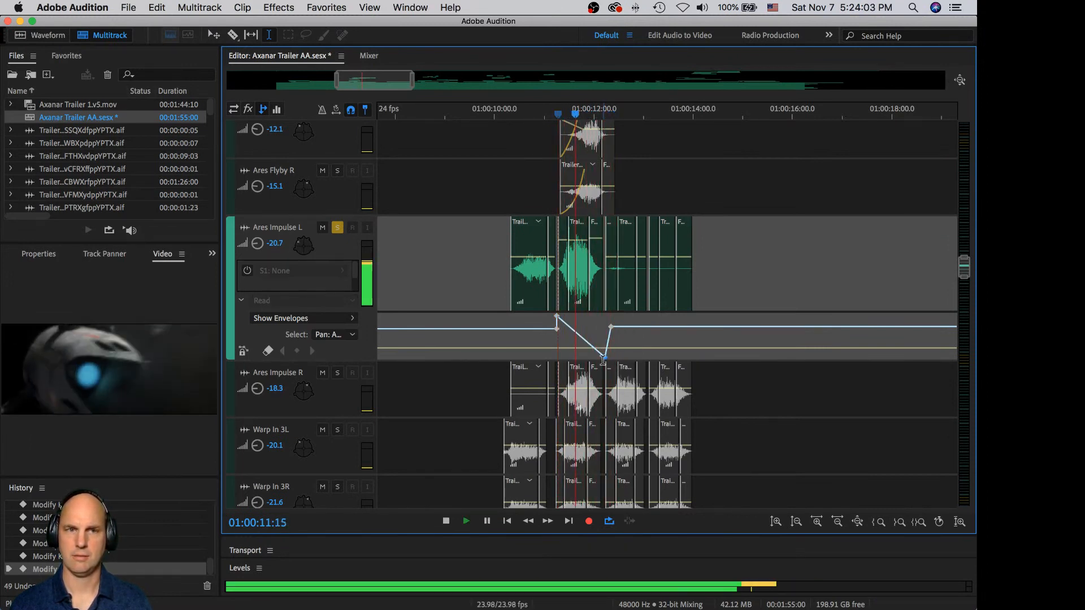
{"action": "key", "text": "space"}
{"action": "key", "text": "space"}
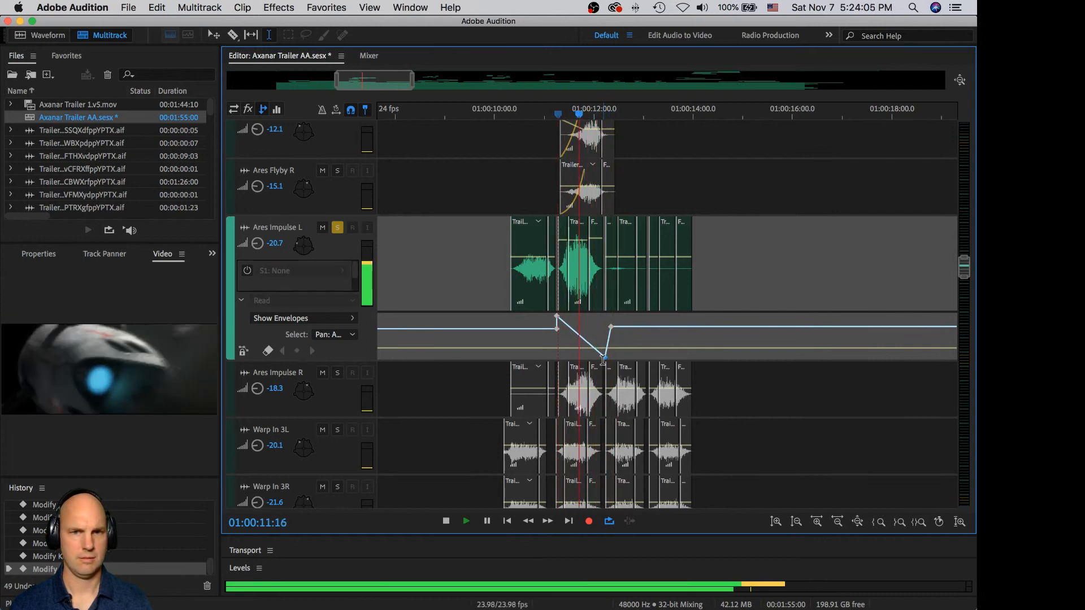
{"action": "key", "text": "space"}
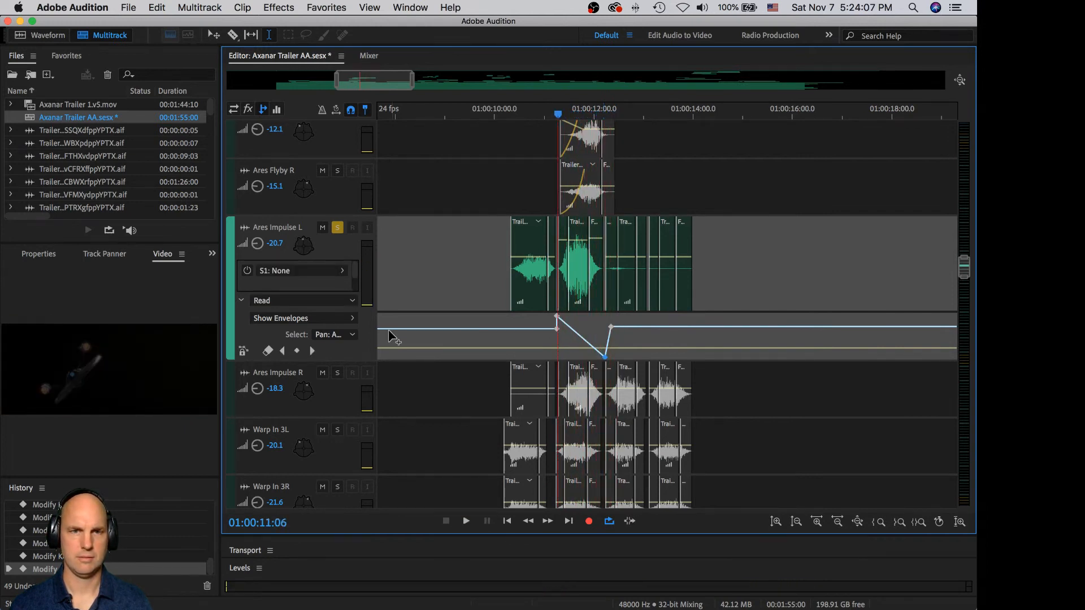
Step: Show the Pan: Center envelope on the Ares Impulse L track alongside Volume and Pan: Angle
{"action": "left_click", "coordinate": [315, 335]}
{"action": "left_click", "coordinate": [312, 332]}
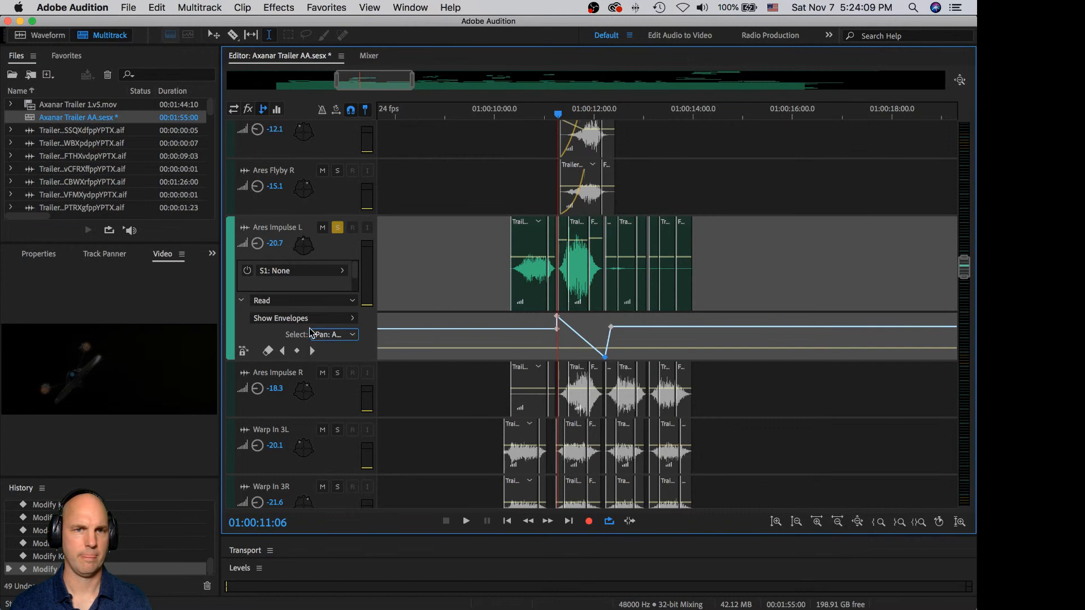
{"action": "left_click", "coordinate": [316, 319]}
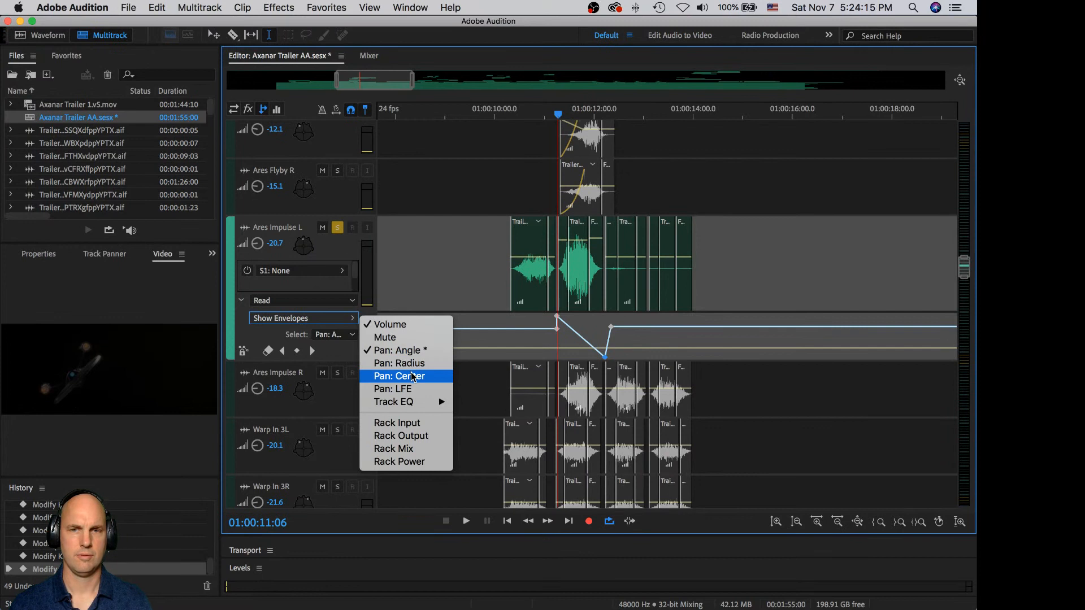
{"action": "left_click", "coordinate": [439, 377]}
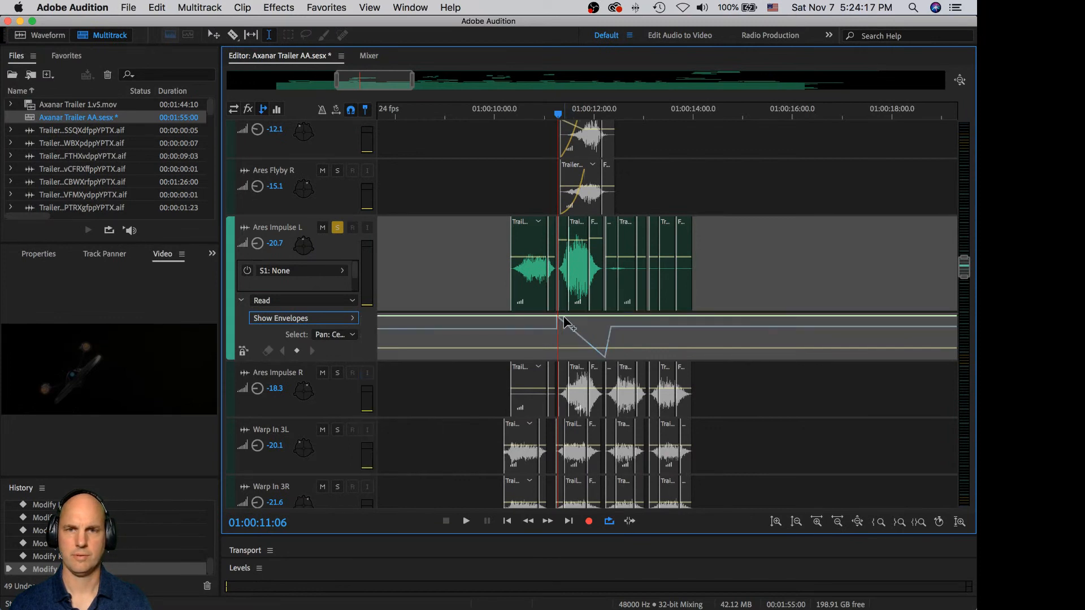
{"action": "left_click", "coordinate": [353, 335]}
{"action": "left_click", "coordinate": [347, 318]}
{"action": "left_click", "coordinate": [346, 318]}
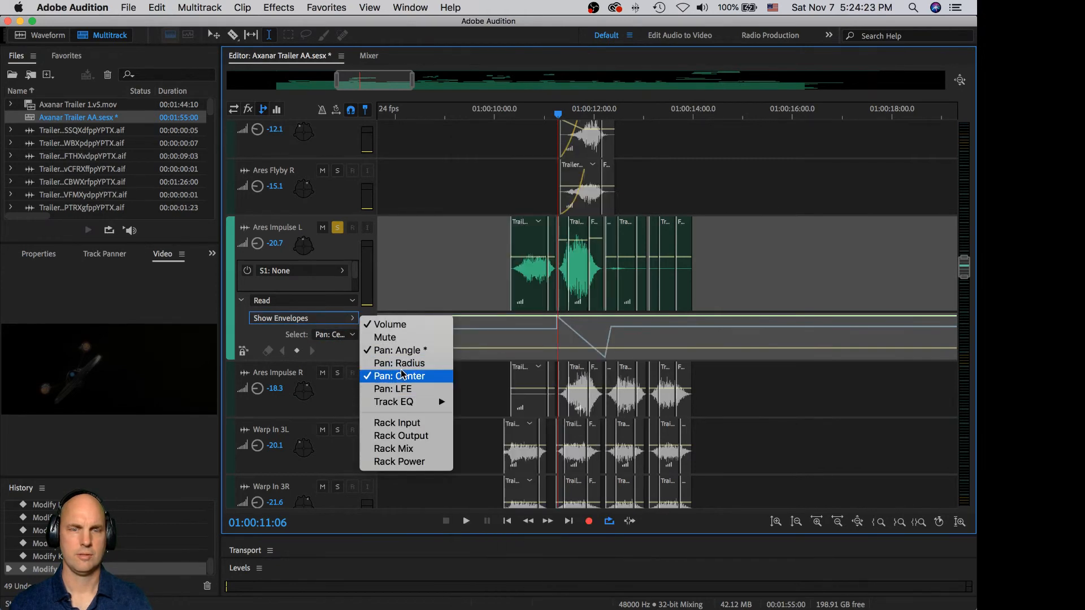
{"action": "left_click", "coordinate": [321, 357]}
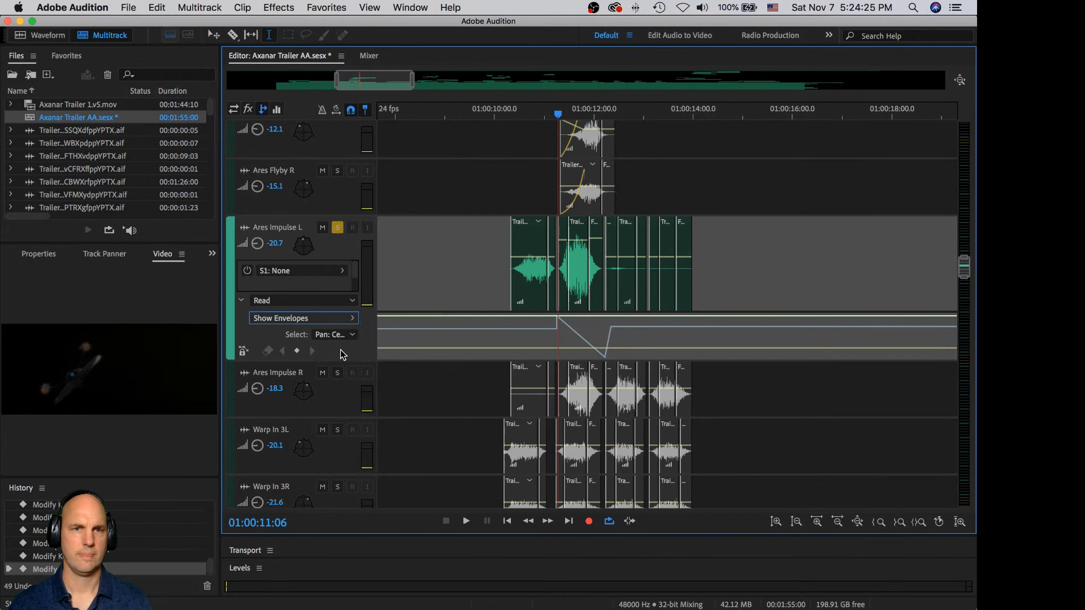
Step: Replay the second impulse, set the playhead to 01:00:11:05, and check playback with the Ares Impulse L Track Panner open
{"action": "key", "text": "space"}
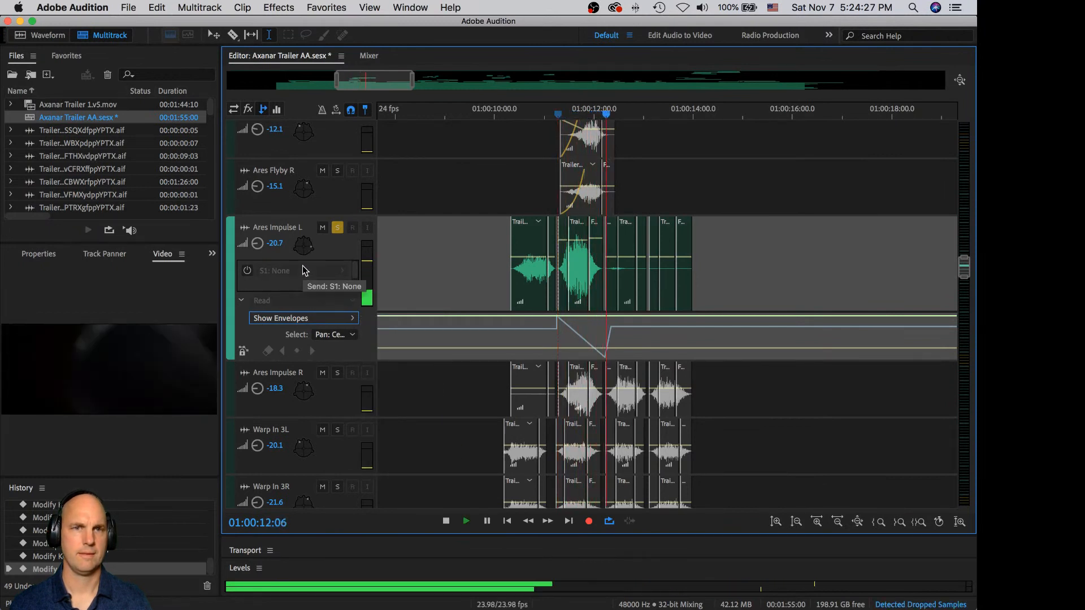
{"action": "key", "text": "space"}
{"action": "left_click", "coordinate": [556, 323]}
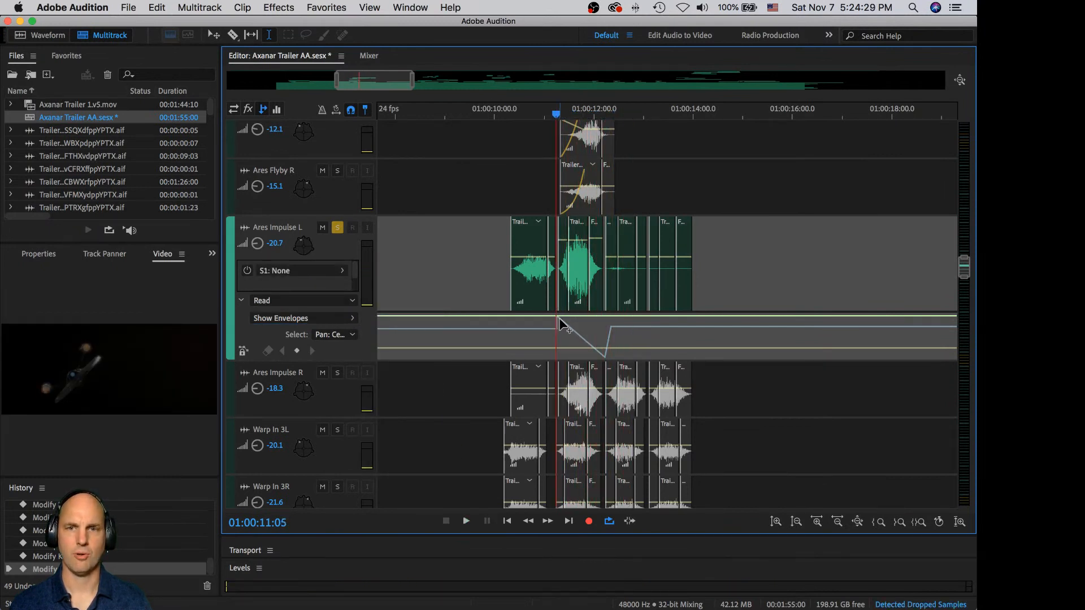
{"action": "double_click", "coordinate": [304, 247]}
{"action": "key", "text": "space"}
{"action": "key", "text": "space"}
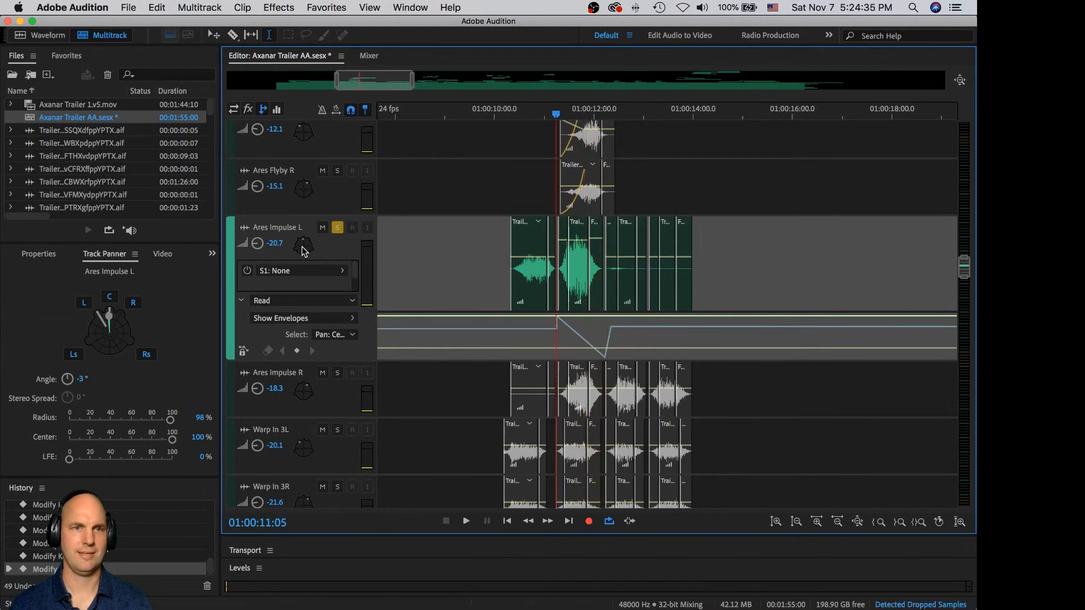
Step: Switch the Ares Impulse L envelope to Pan: Angle and readjust the keyframes across the second impulse
{"action": "left_click", "coordinate": [354, 336]}
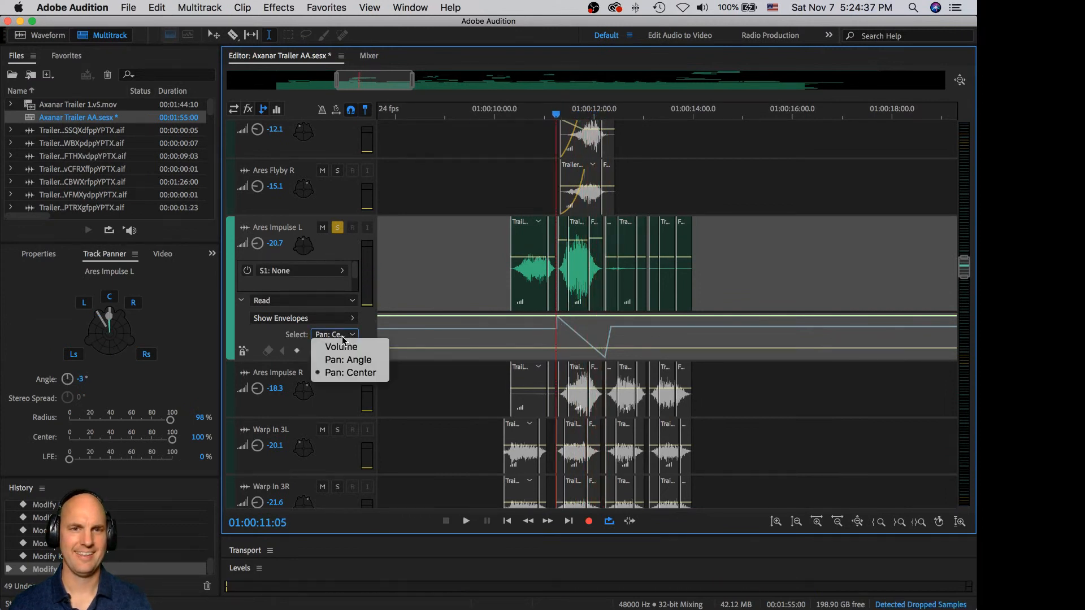
{"action": "left_click", "coordinate": [348, 355]}
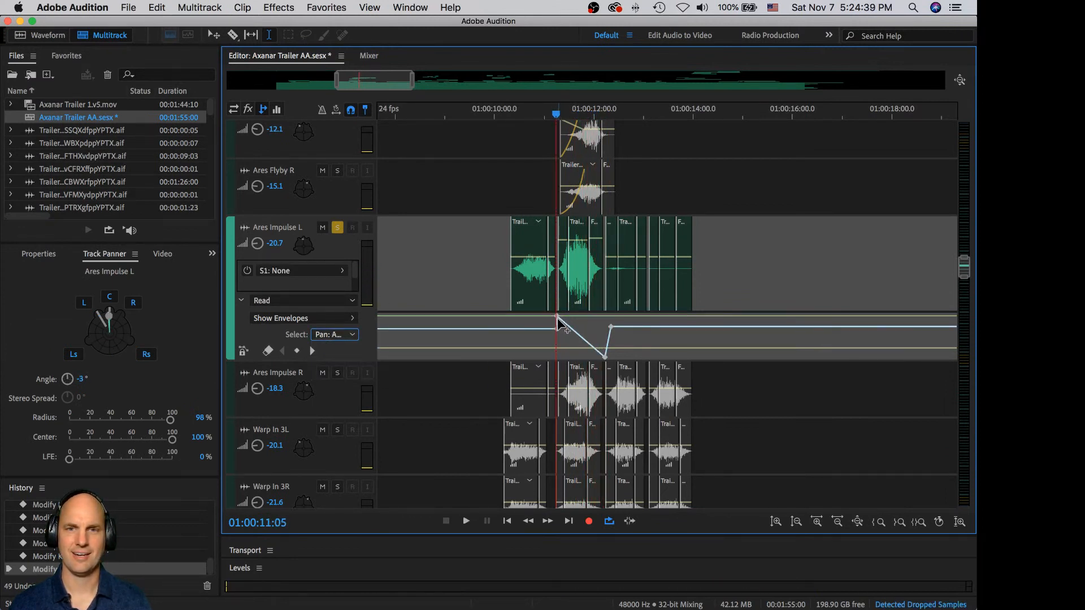
{"action": "left_click_drag", "start_coordinate": [557, 318], "coordinate": [607, 320]}
{"action": "left_click", "coordinate": [601, 328]}
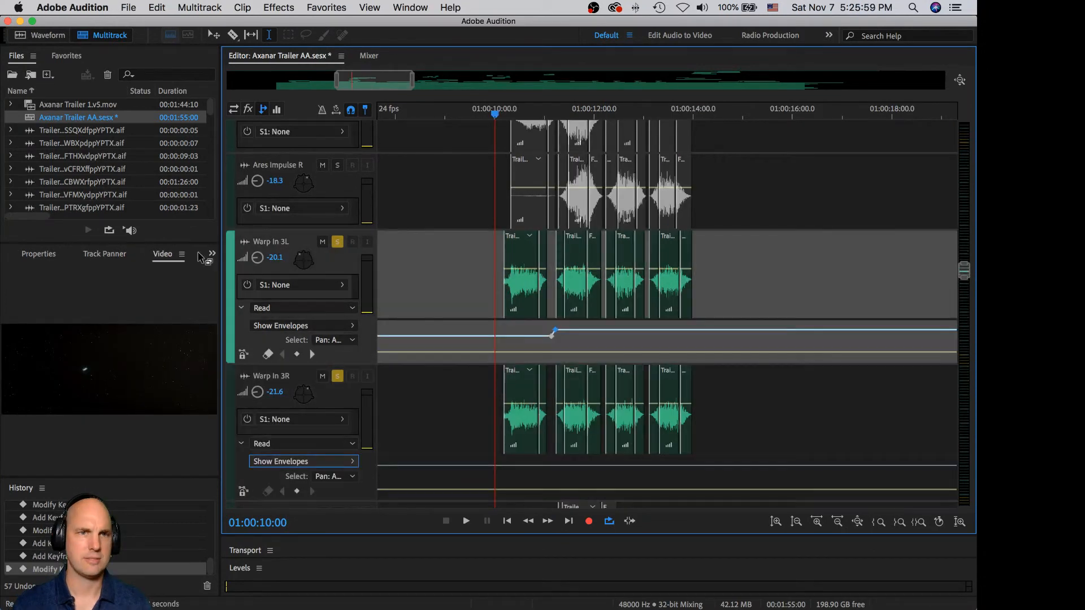
Step: With Warp In 3L's Track Panner open, add a pan-angle keyframe at the second clip's end and lower the one at its start to about -35.8°
{"action": "left_click", "coordinate": [120, 258]}
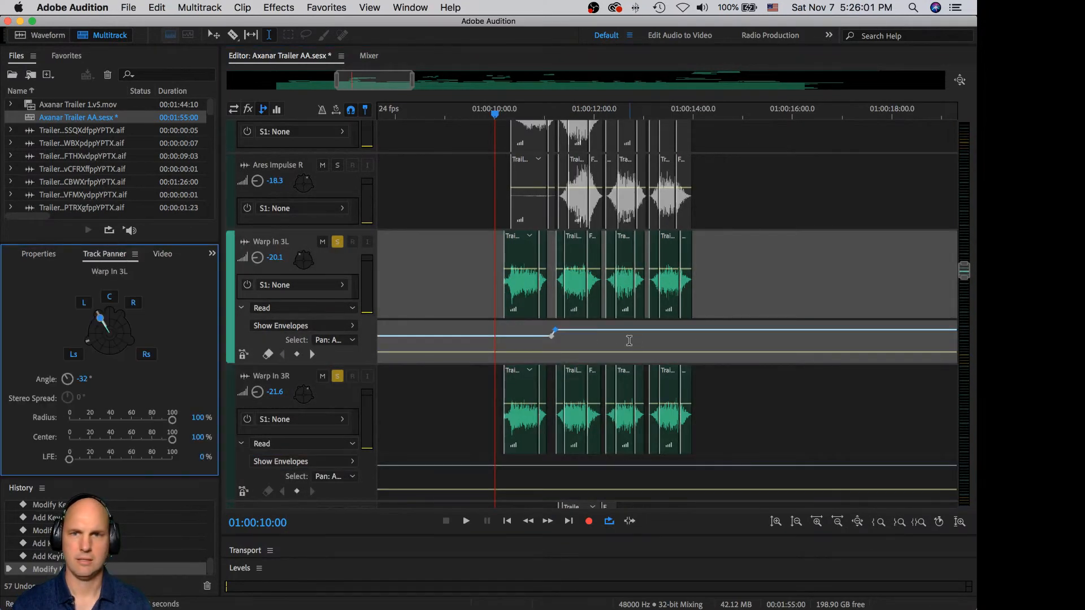
{"action": "left_click", "coordinate": [603, 329]}
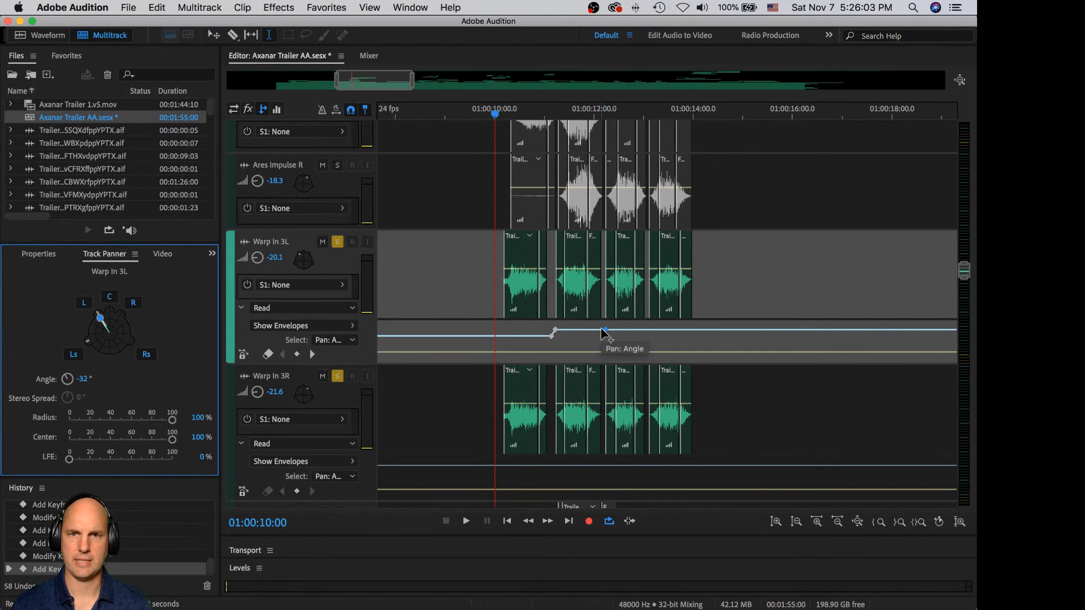
{"action": "left_click_drag", "start_coordinate": [605, 330], "coordinate": [558, 339]}
{"action": "left_click", "coordinate": [556, 336]}
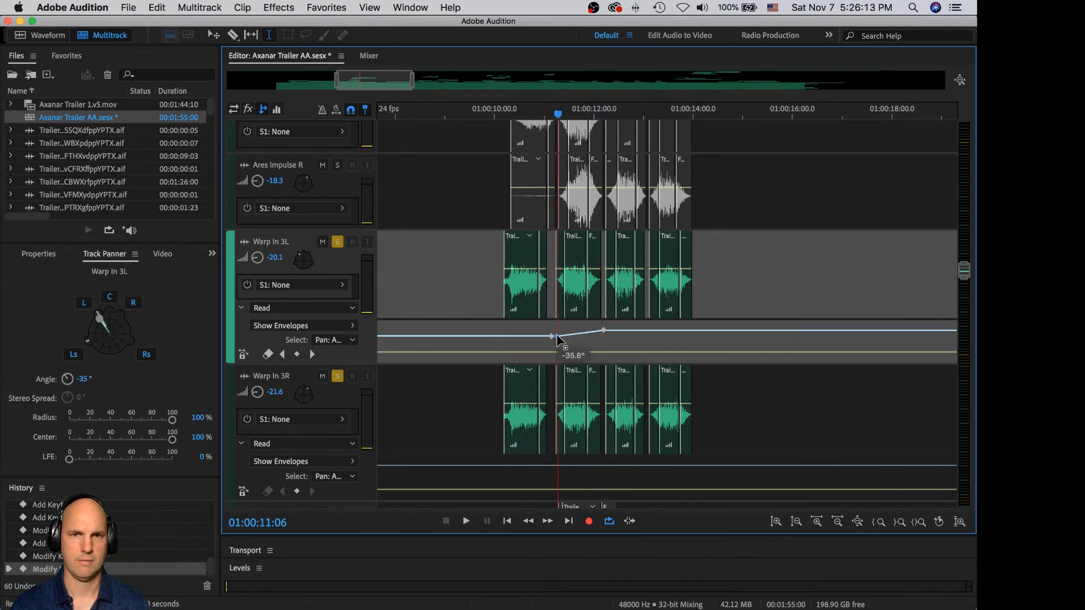
Step: Keyframe Warp In 3R's pan angle from about -37.4° at the second clip's start to a higher angle at its end, and play from 01:00:10:23
{"action": "left_click", "coordinate": [556, 465]}
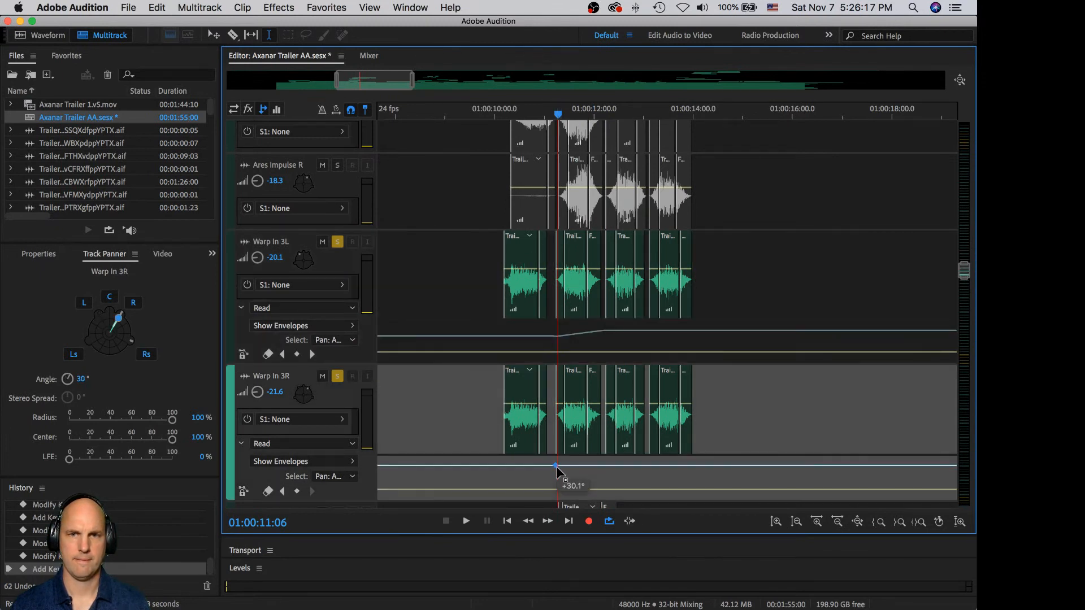
{"action": "left_click_drag", "start_coordinate": [557, 467], "coordinate": [555, 473]}
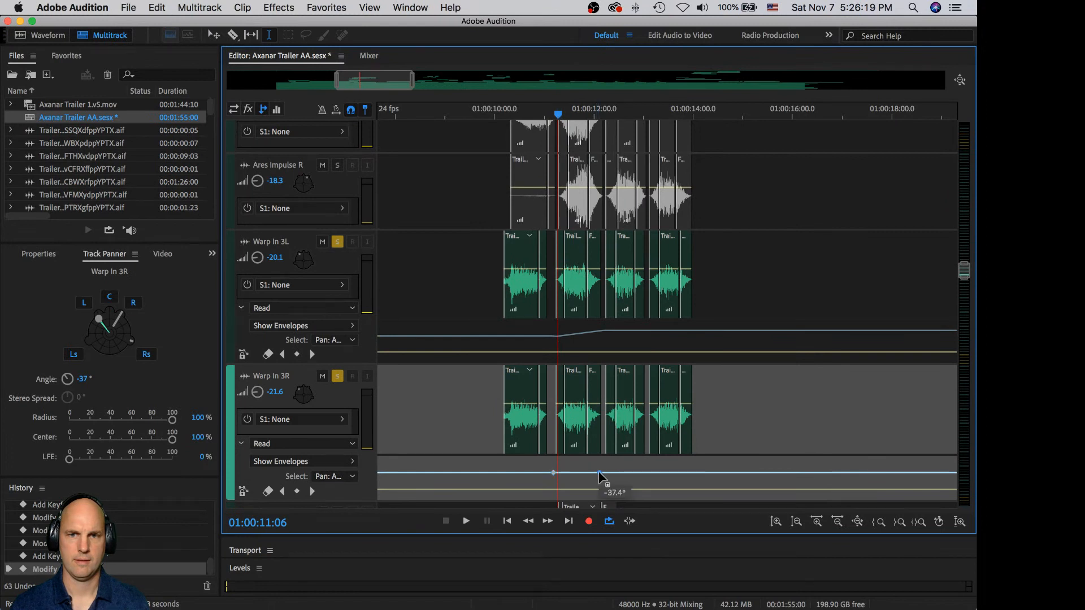
{"action": "left_click", "coordinate": [598, 473]}
{"action": "left_click_drag", "start_coordinate": [599, 475], "coordinate": [599, 464]}
{"action": "left_click", "coordinate": [543, 479]}
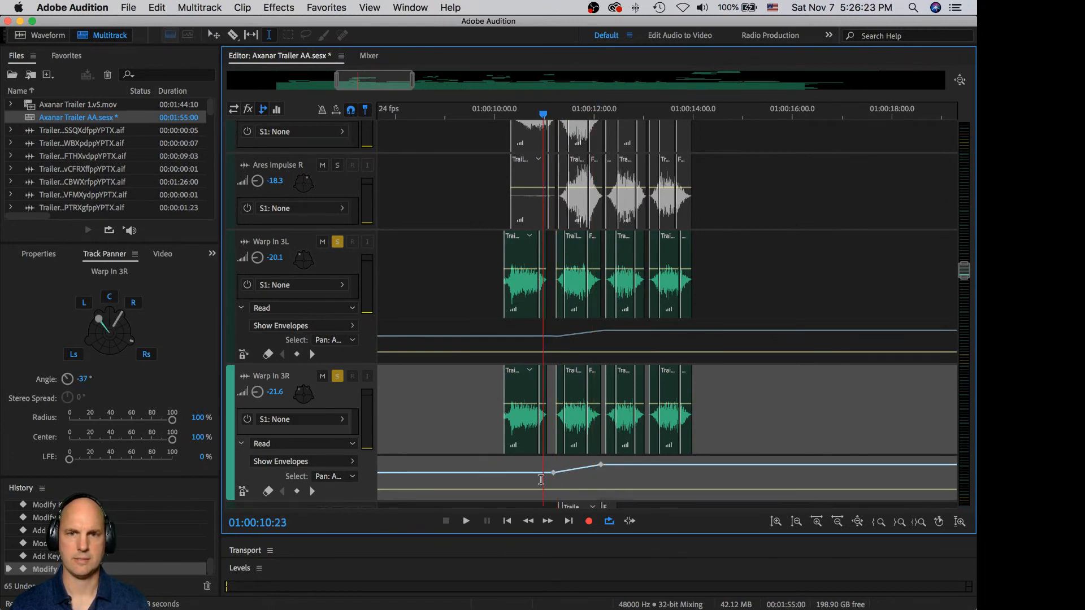
{"action": "key", "text": "space"}
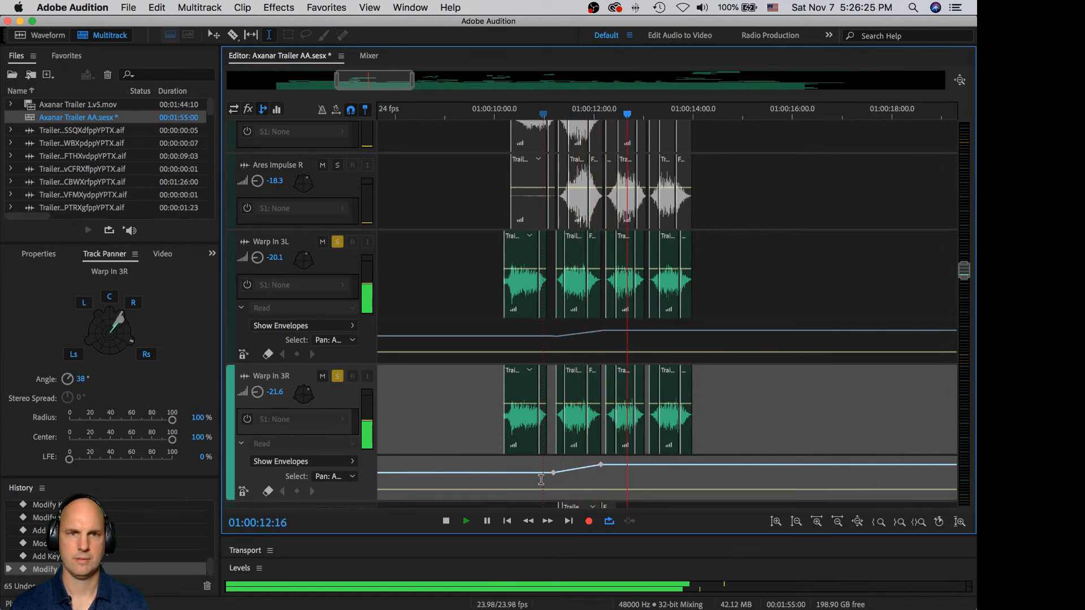
{"action": "key", "text": "space"}
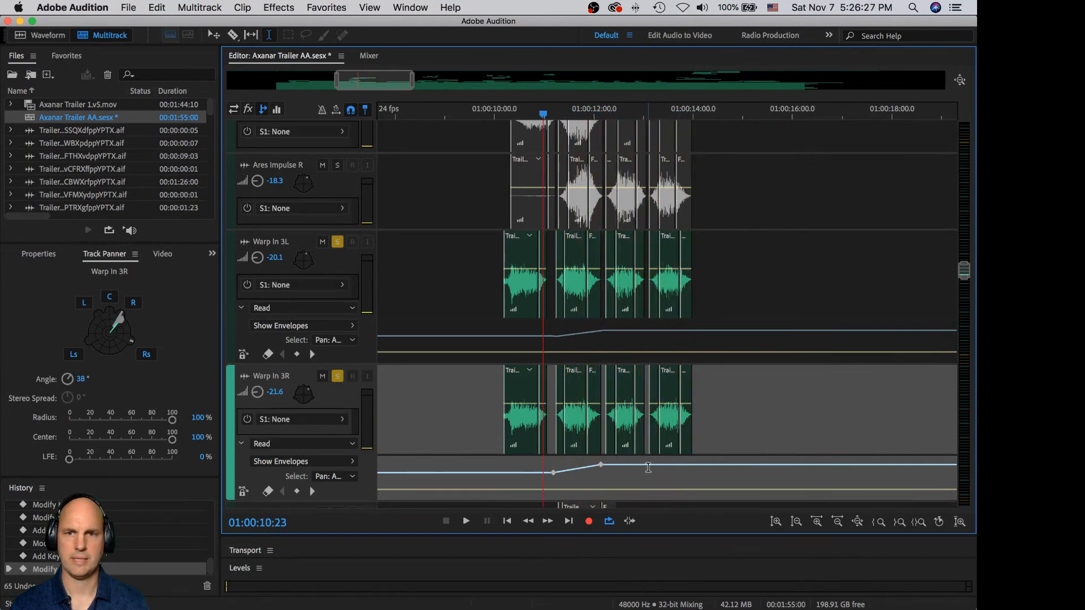
Step: Add slightly lowered pan-angle keyframes over the fourth clips of Warp In 3R and Warp In 3L, and readjust the one on 3R
{"action": "left_click_drag", "start_coordinate": [677, 468], "coordinate": [675, 472]}
{"action": "left_click_drag", "start_coordinate": [674, 332], "coordinate": [673, 332]}
{"action": "left_click_drag", "start_coordinate": [673, 331], "coordinate": [674, 332]}
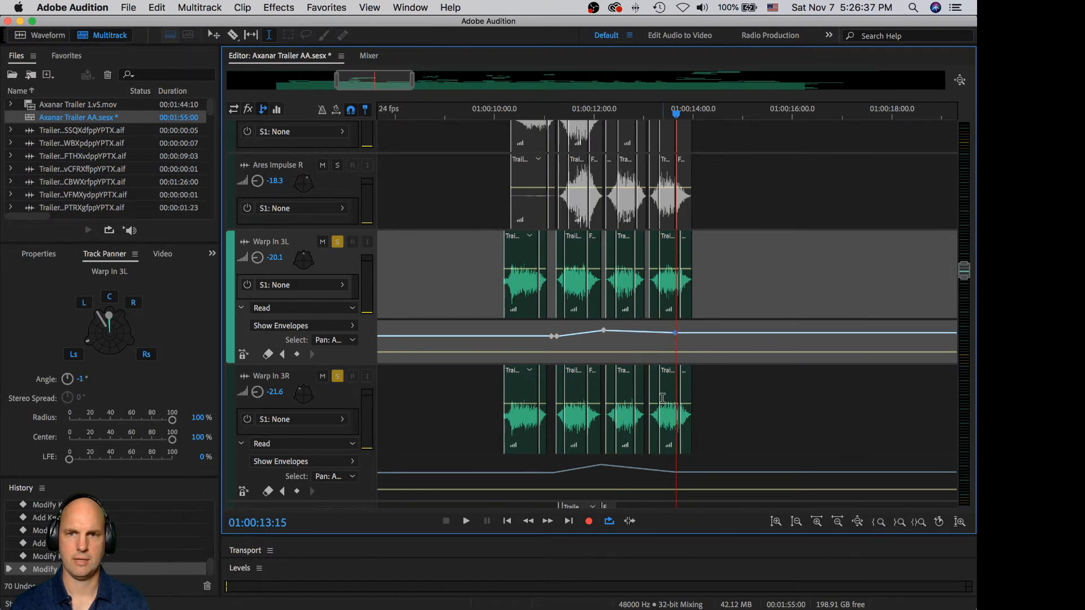
{"action": "left_click", "coordinate": [675, 472]}
{"action": "left_click_drag", "start_coordinate": [674, 473], "coordinate": [667, 470]}
Step: Play the soloed Warp In tracks from 01:00:10:05, checking the panning against the video picture
{"action": "left_click", "coordinate": [507, 476]}
{"action": "key", "text": "space"}
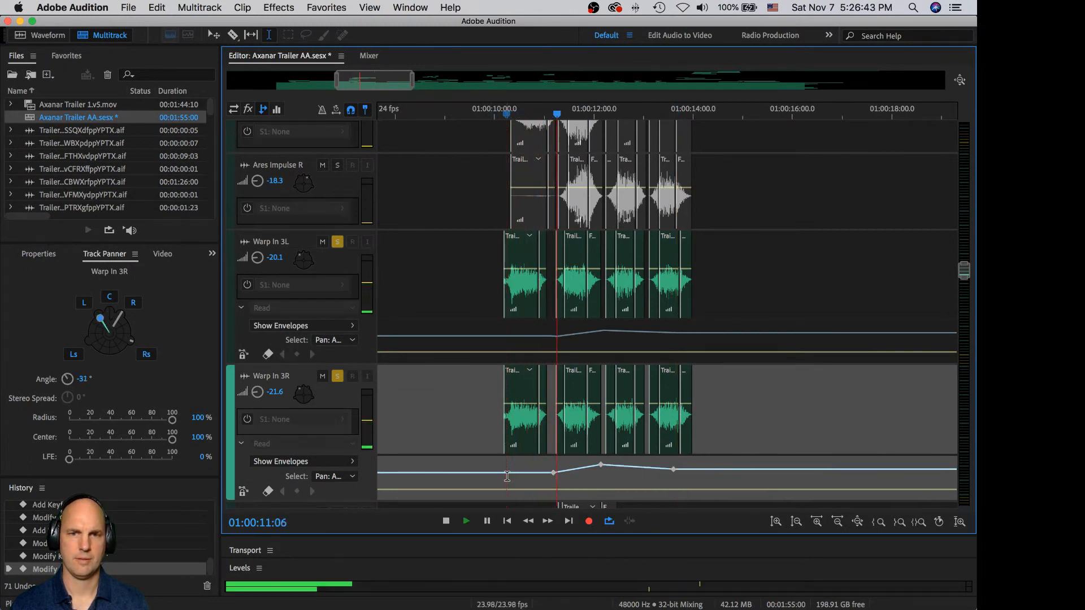
{"action": "left_click", "coordinate": [162, 254]}
{"action": "key", "text": "space"}
{"action": "key", "text": "space"}
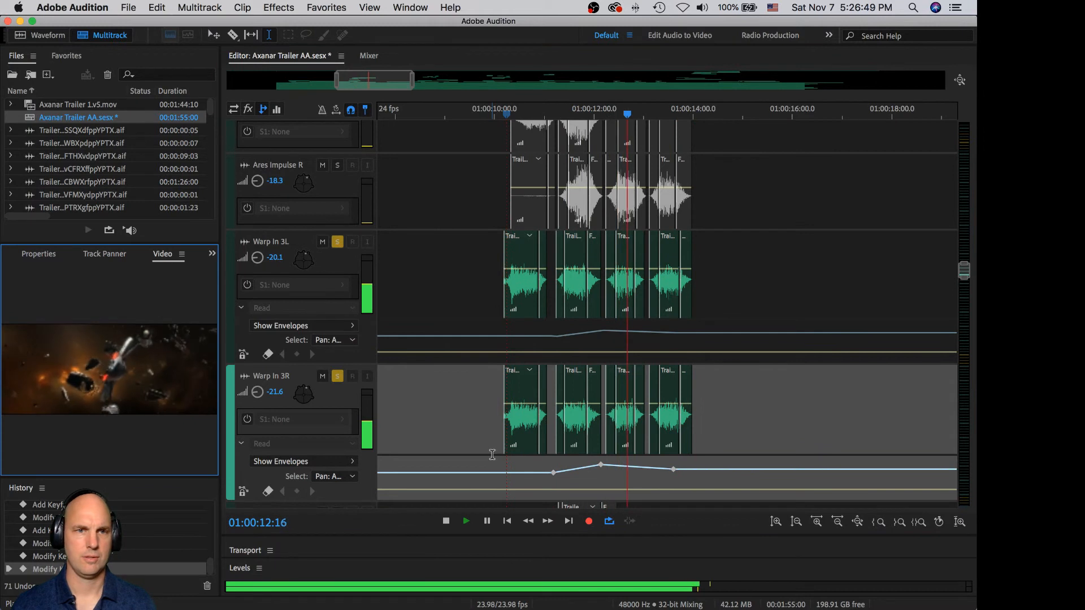
{"action": "key", "text": "space"}
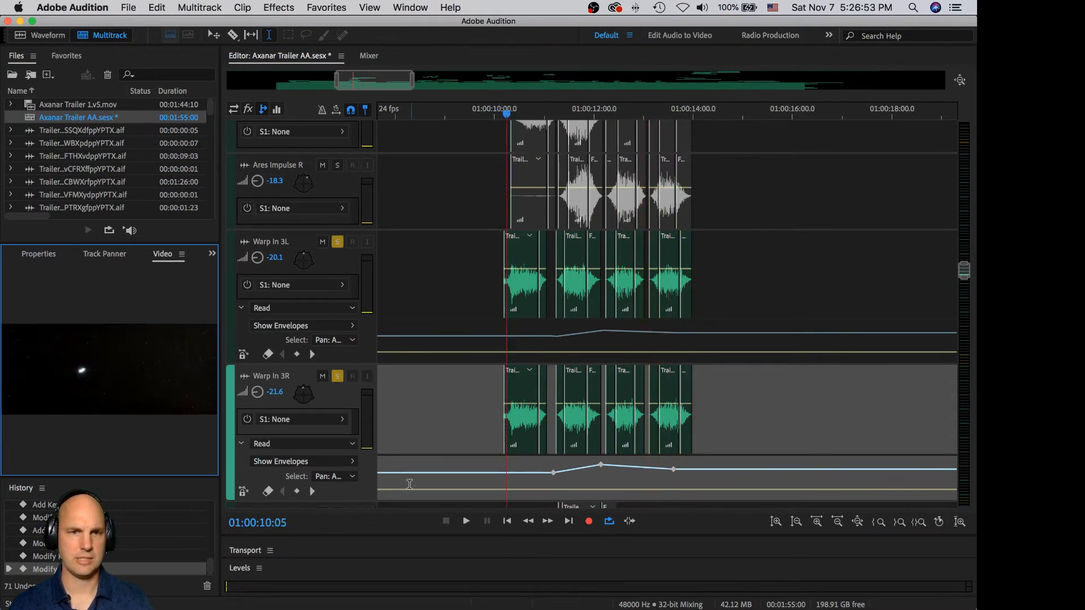
Step: Switch the Warp In 3R envelope to Volume and add keyframes around the first clip, at the second clip's start and end, and after the last clip
{"action": "left_click", "coordinate": [344, 477]}
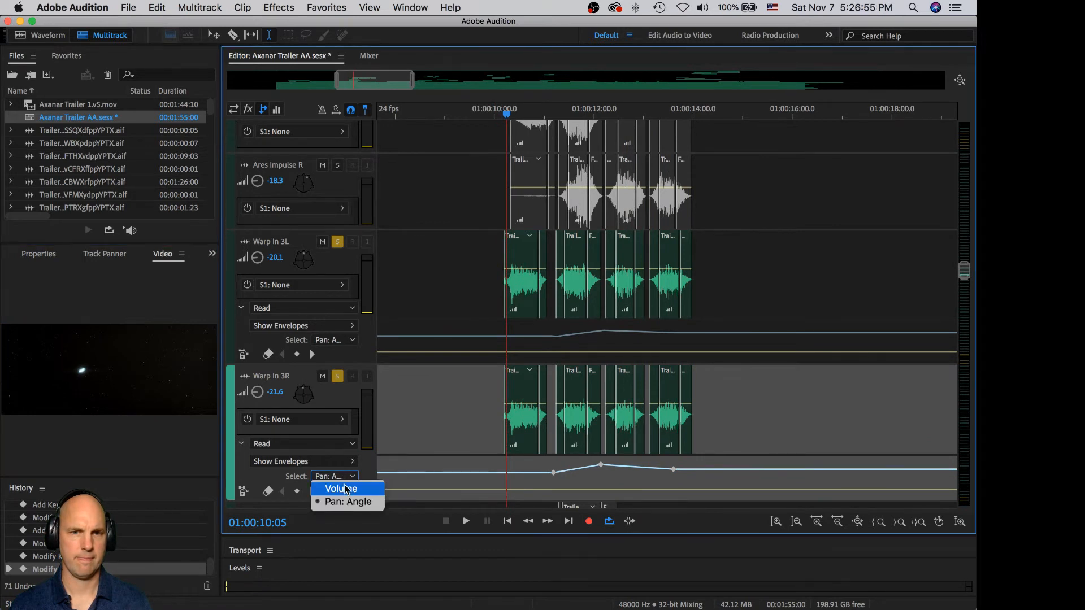
{"action": "left_click", "coordinate": [344, 487]}
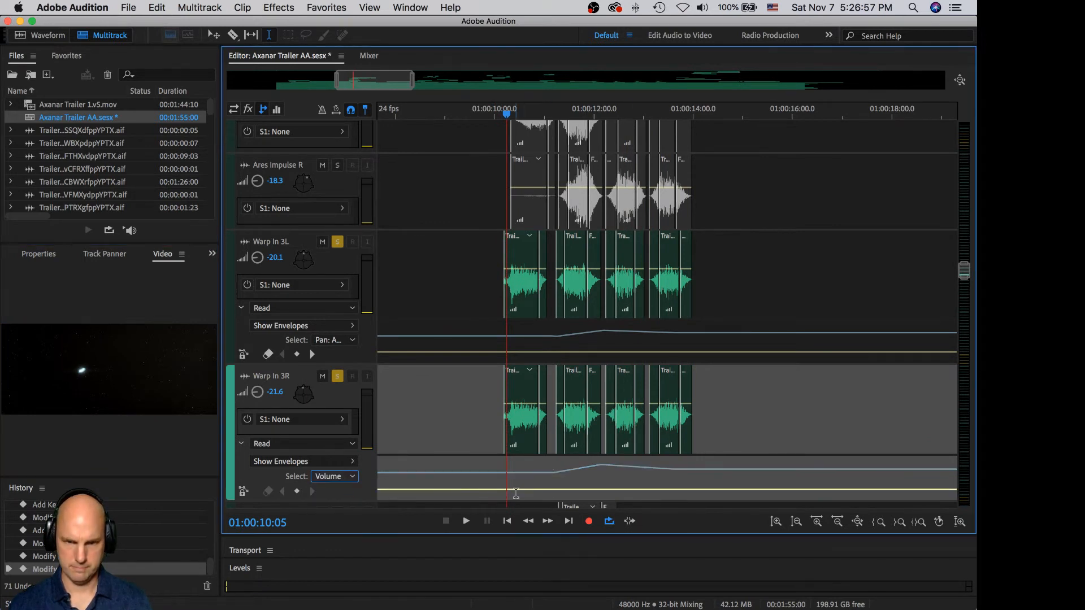
{"action": "left_click", "coordinate": [492, 491]}
{"action": "left_click", "coordinate": [491, 490]}
{"action": "left_click", "coordinate": [499, 490]}
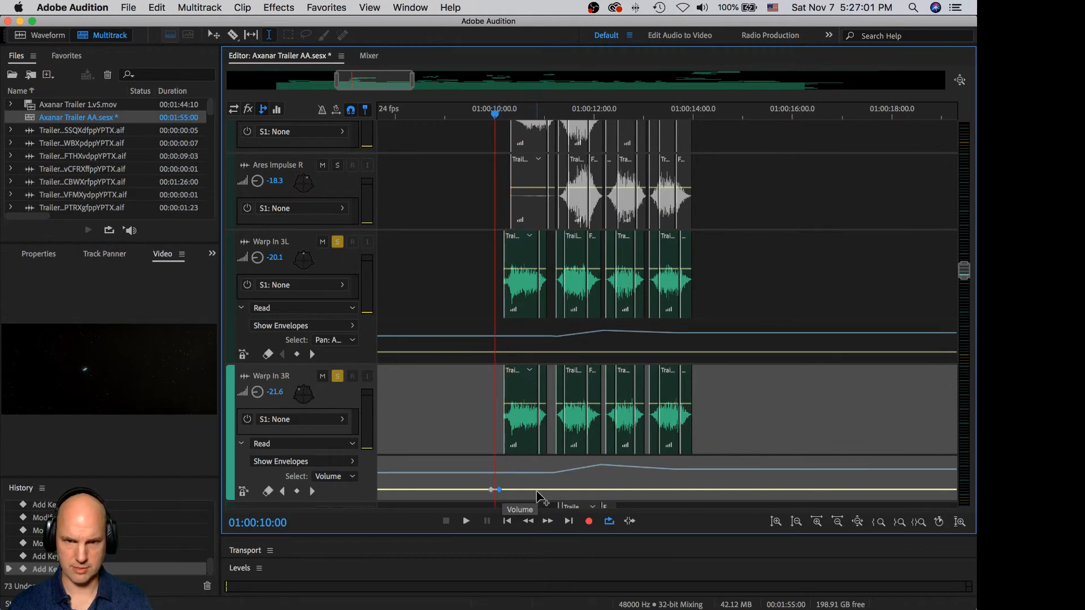
{"action": "left_click", "coordinate": [550, 490]}
{"action": "left_click", "coordinate": [557, 490]}
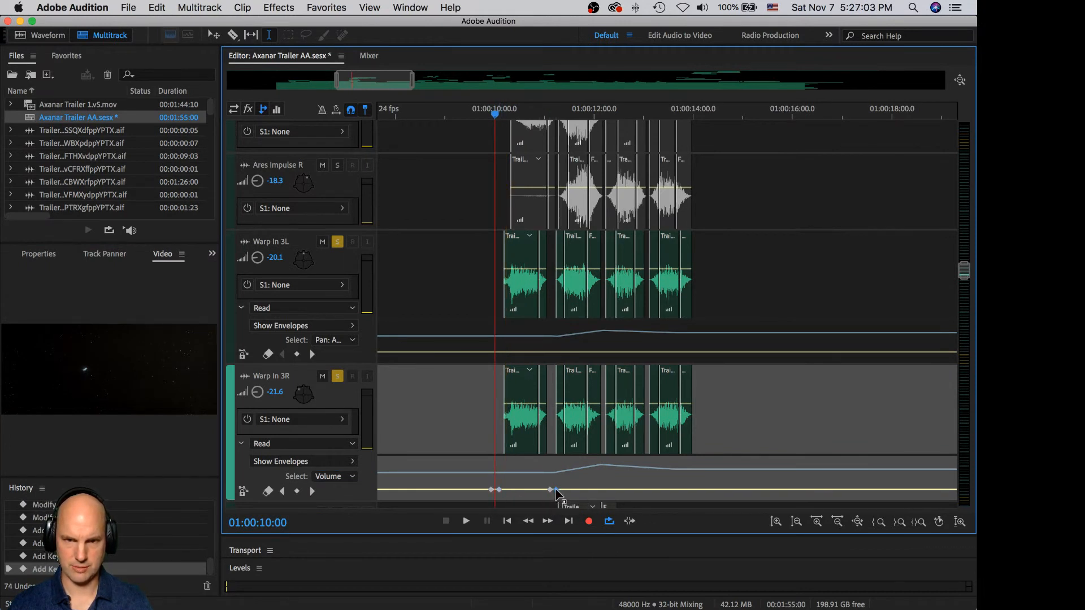
{"action": "left_click", "coordinate": [604, 490]}
{"action": "left_click", "coordinate": [696, 490]}
Step: Raise Warp In 3R's volume across the first clip and at the second clip's end, check playback, and reduce it from the third clip onward
{"action": "left_click_drag", "start_coordinate": [603, 489], "coordinate": [501, 481]}
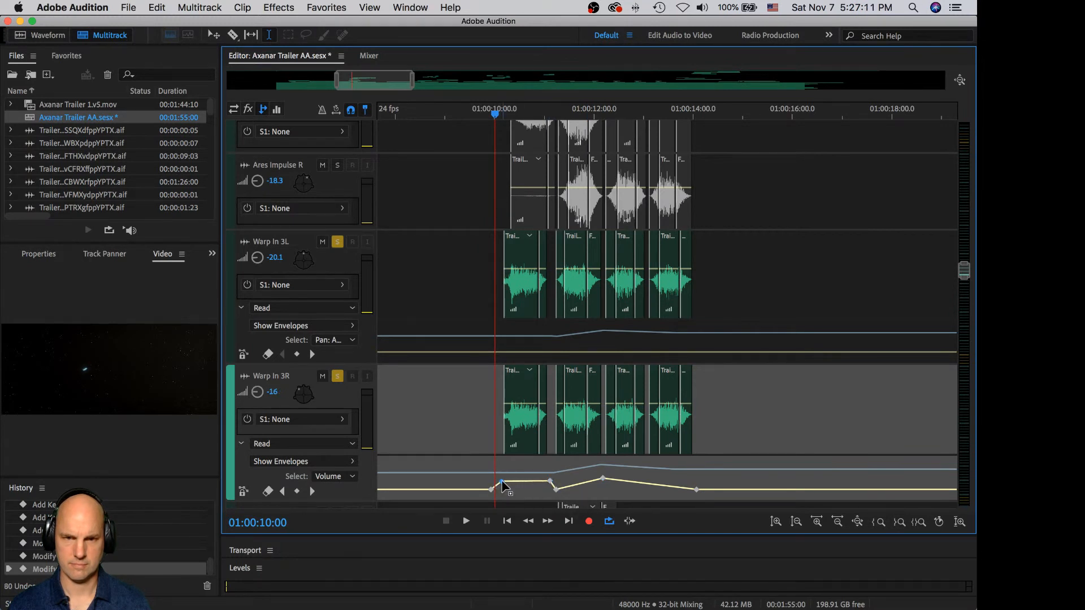
{"action": "key", "text": "space"}
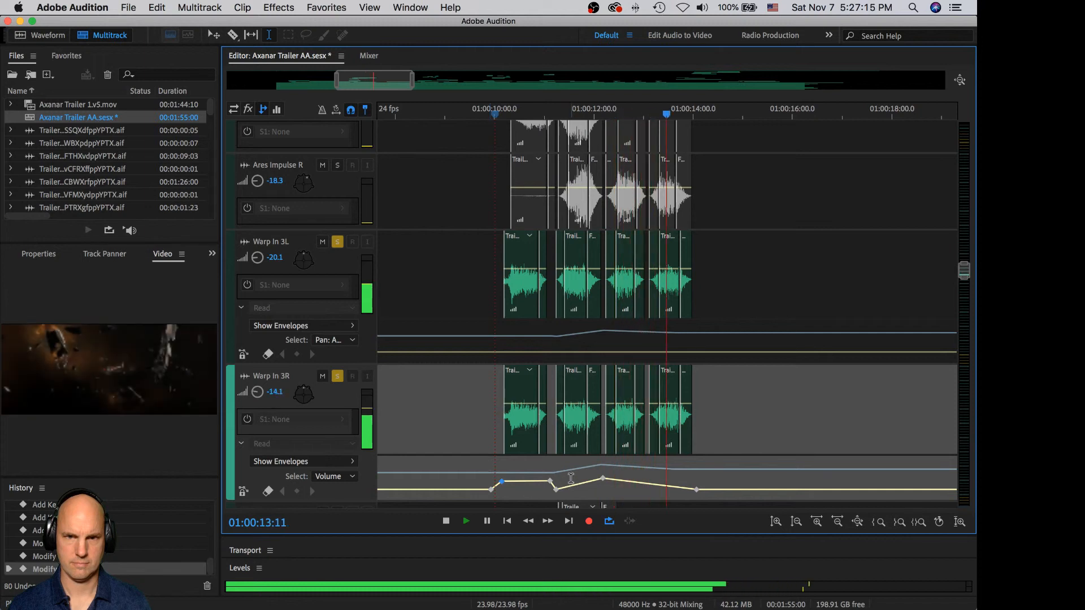
{"action": "key", "text": "space"}
{"action": "left_click_drag", "start_coordinate": [611, 480], "coordinate": [613, 486]}
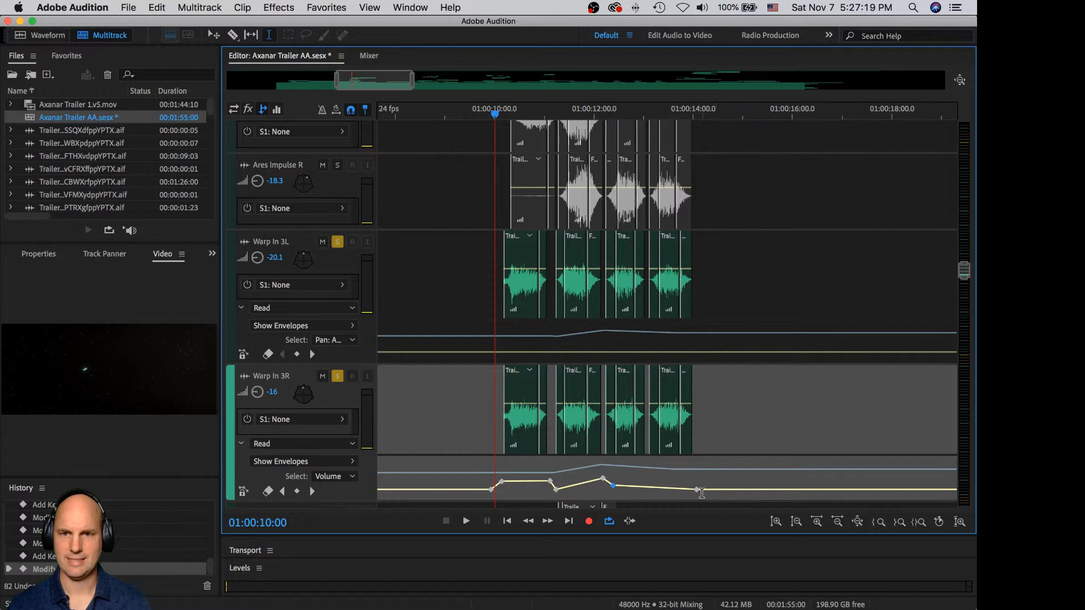
{"action": "left_click_drag", "start_coordinate": [696, 492], "coordinate": [698, 495]}
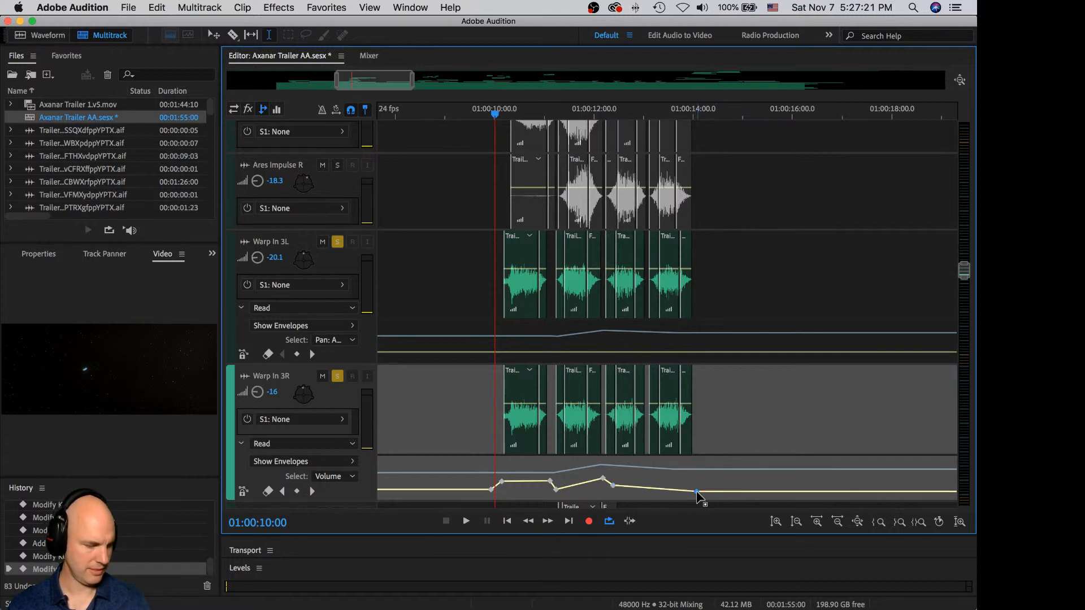
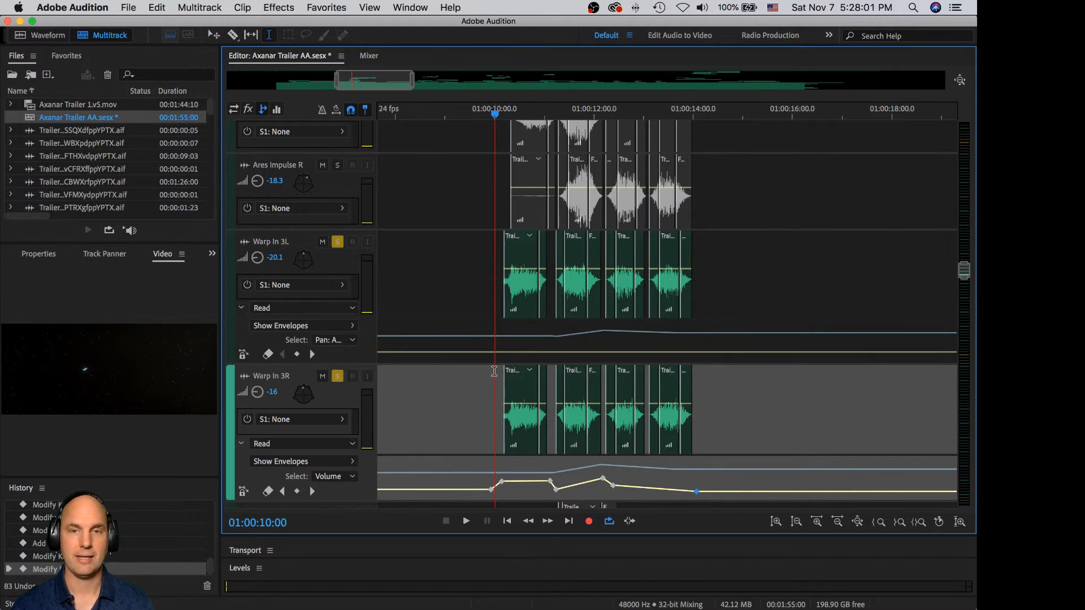
Step: Play from 01:00:09:23, lower Warp In 3R's volume keyframes to about -18.9 dB at the third clip and -36.4 dB after the last, and replay
{"action": "key", "text": "Left"}
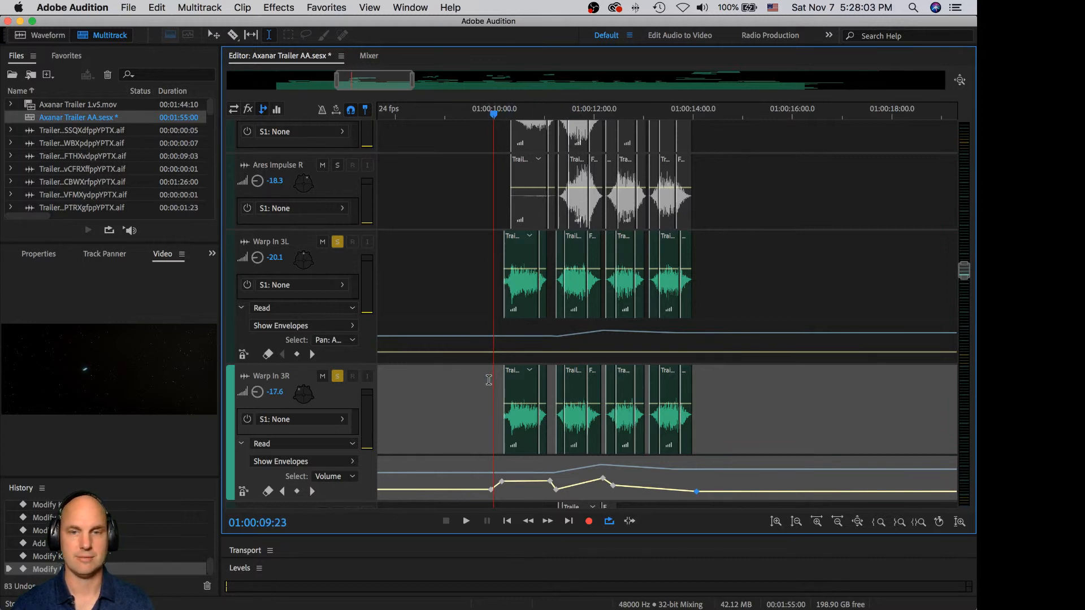
{"action": "key", "text": "space"}
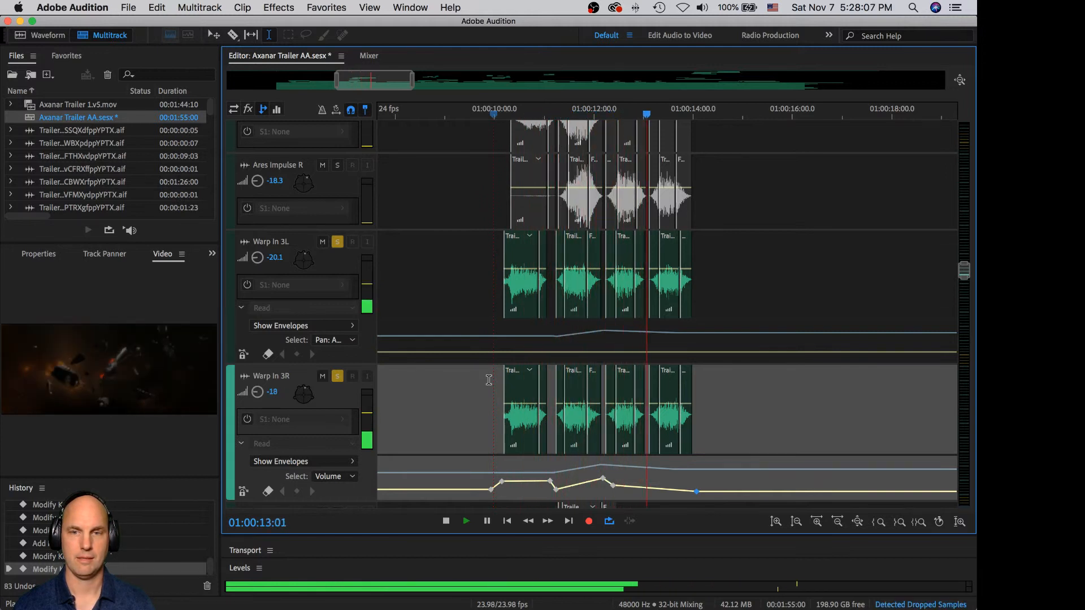
{"action": "key", "text": "space"}
{"action": "left_click", "coordinate": [614, 488]}
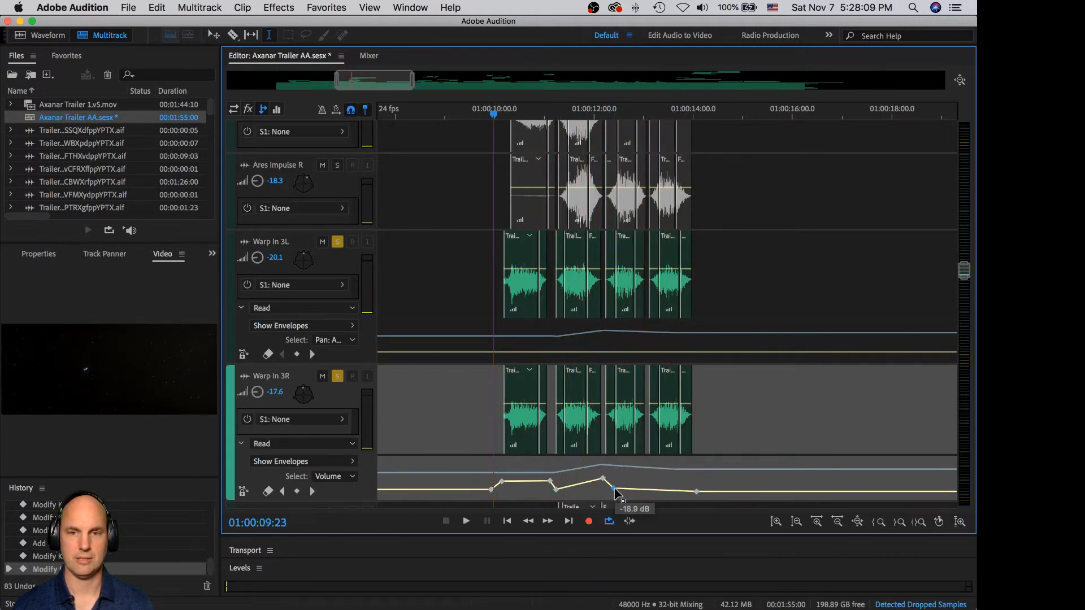
{"action": "left_click_drag", "start_coordinate": [697, 492], "coordinate": [696, 494]}
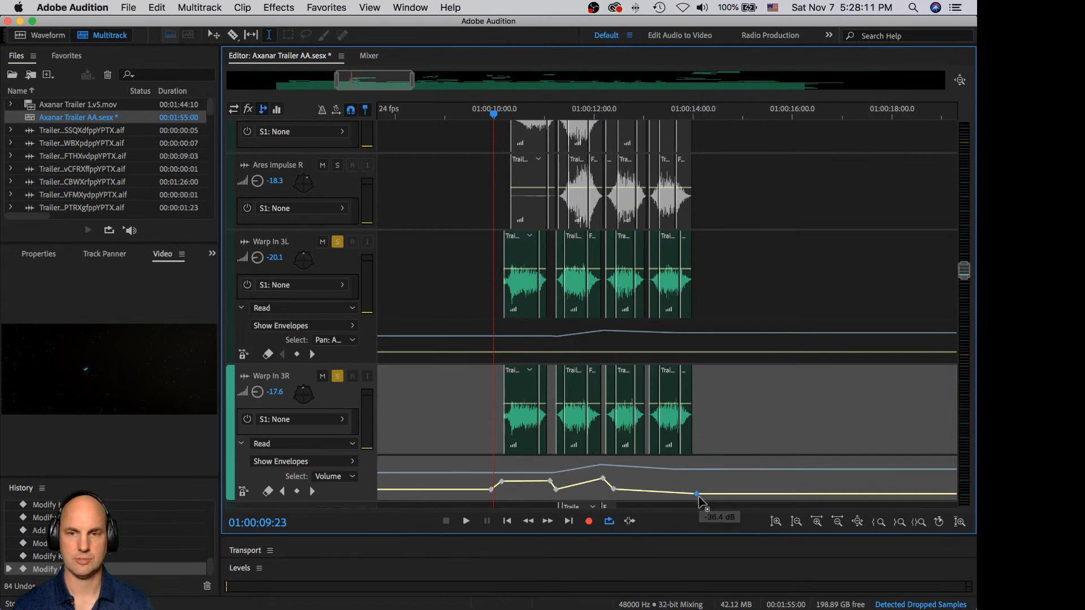
{"action": "key", "text": "space"}
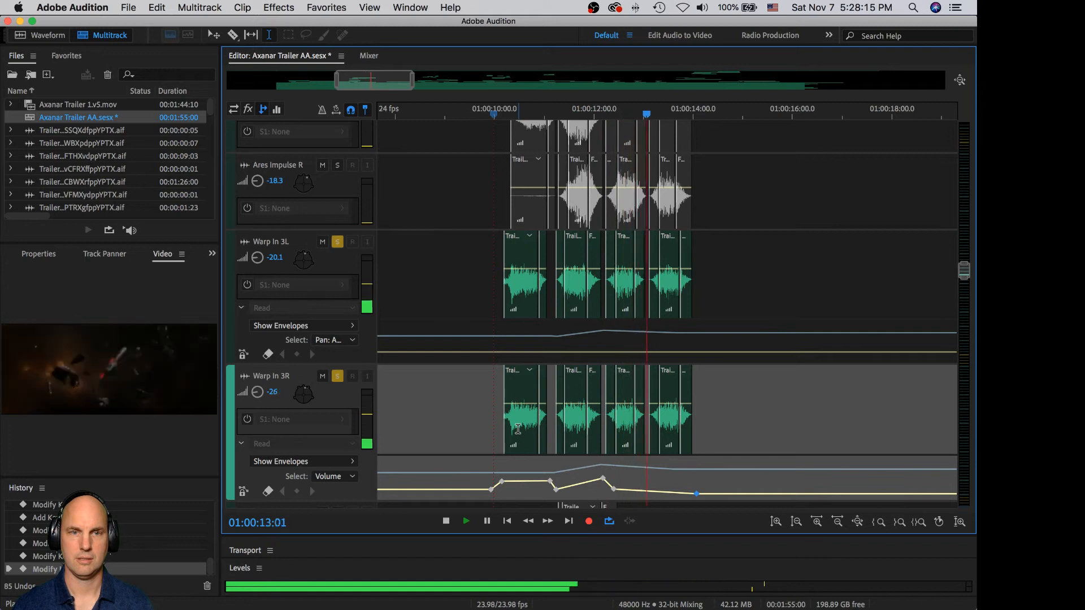
{"action": "key", "text": "space"}
Step: Lower Warp In 3R's final volume keyframe further and check playback from 01:00:12:19
{"action": "mouse_move", "coordinate": [698, 495]}
{"action": "left_click_drag", "start_coordinate": [699, 495], "coordinate": [697, 498]}
{"action": "left_click", "coordinate": [635, 479]}
{"action": "key", "text": "space"}
{"action": "key", "text": "space"}
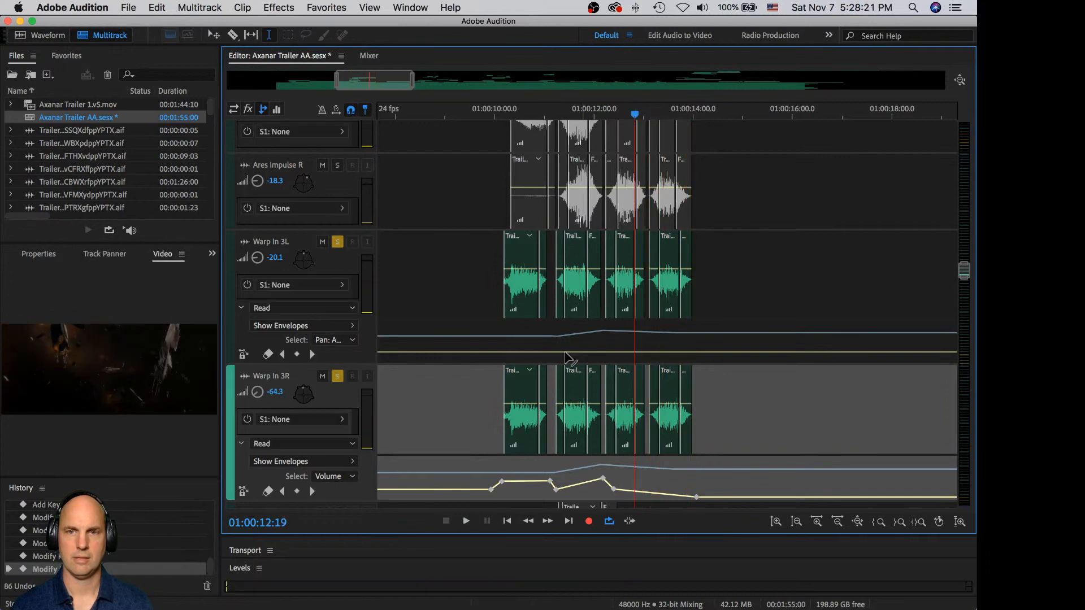
Step: Add volume keyframes on Warp In 3L before the second clip, on both sides of its end, and after the last clip
{"action": "left_click", "coordinate": [533, 355]}
{"action": "left_click", "coordinate": [553, 351]}
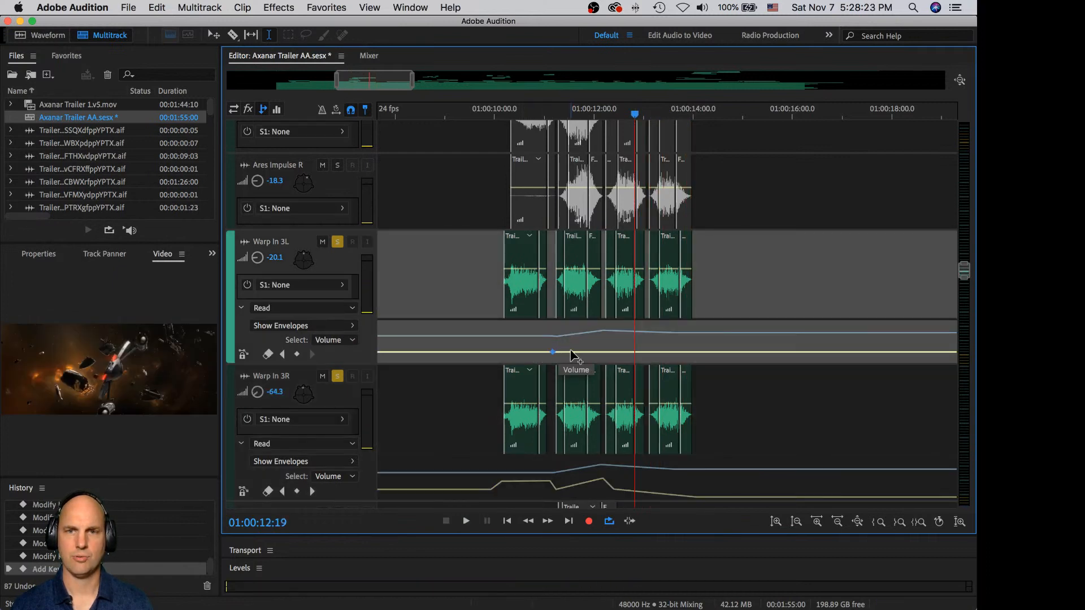
{"action": "left_click", "coordinate": [597, 351]}
{"action": "left_click", "coordinate": [605, 352]}
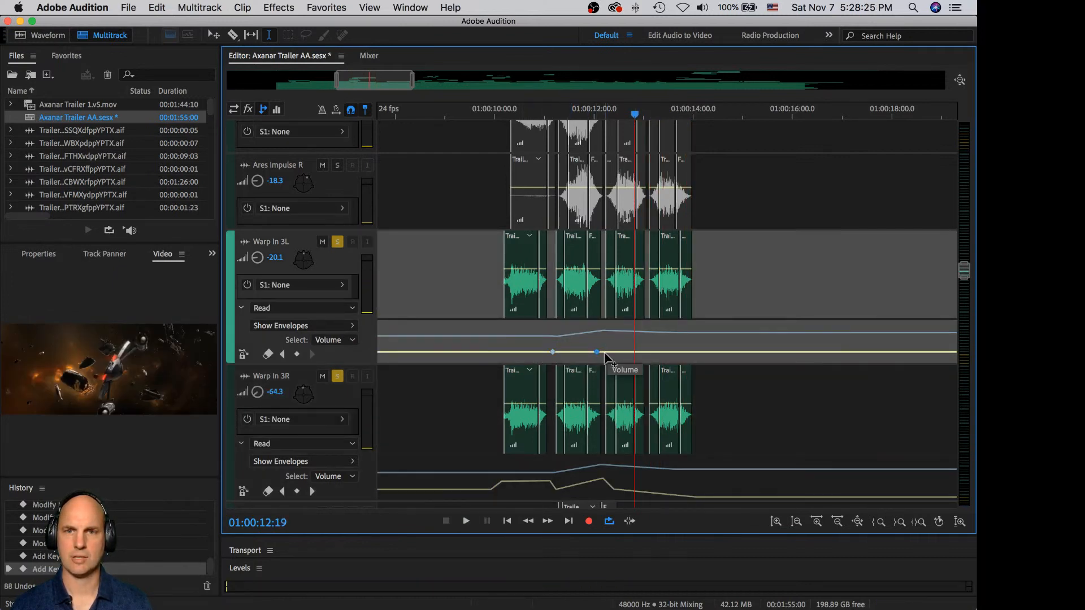
{"action": "left_click", "coordinate": [696, 352]}
Step: Shape Warp In 3L's volume to rise across the second clip and fall after the last, add a keyframe before the first, and play from 01:00:09:20
{"action": "left_click_drag", "start_coordinate": [695, 352], "coordinate": [696, 356]}
{"action": "left_click_drag", "start_coordinate": [605, 352], "coordinate": [606, 345]}
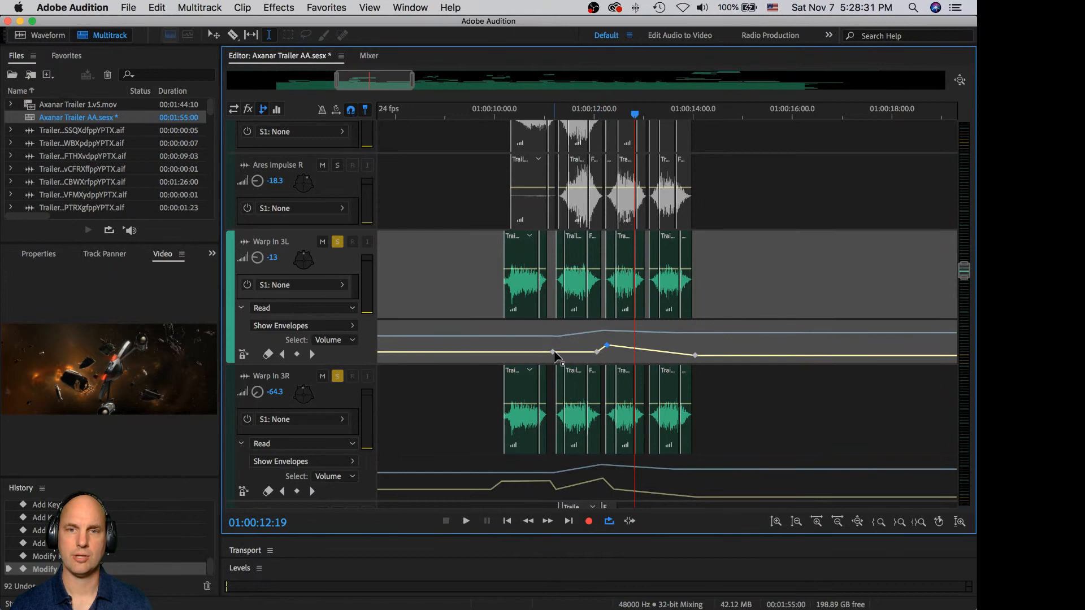
{"action": "left_click", "coordinate": [500, 353]}
{"action": "left_click_drag", "start_coordinate": [559, 352], "coordinate": [600, 343]}
{"action": "left_click", "coordinate": [488, 337]}
{"action": "key", "text": "space"}
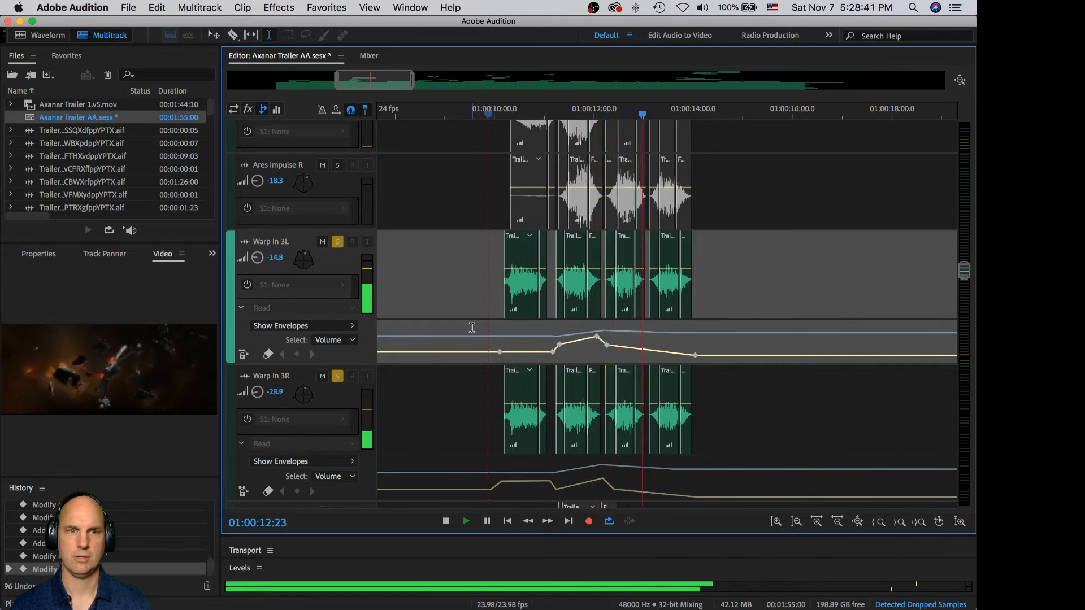
{"action": "key", "text": "space"}
Step: Turn off solo on Warp In 3L and Warp In 3R and play the full mix from 01:00:09:20
{"action": "left_click", "coordinate": [338, 242]}
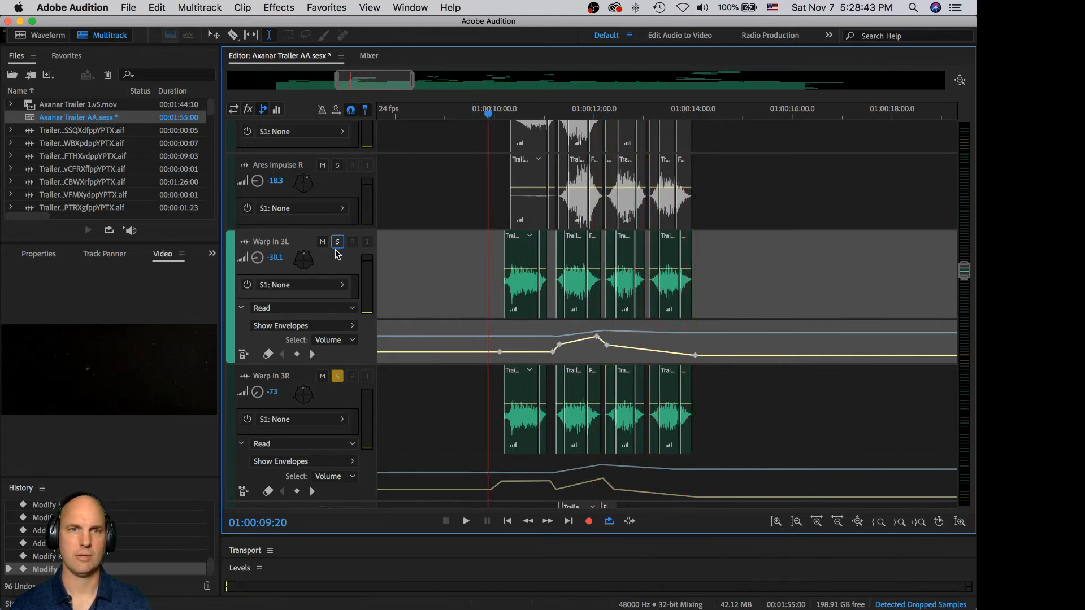
{"action": "left_click", "coordinate": [337, 376]}
{"action": "key", "text": "space"}
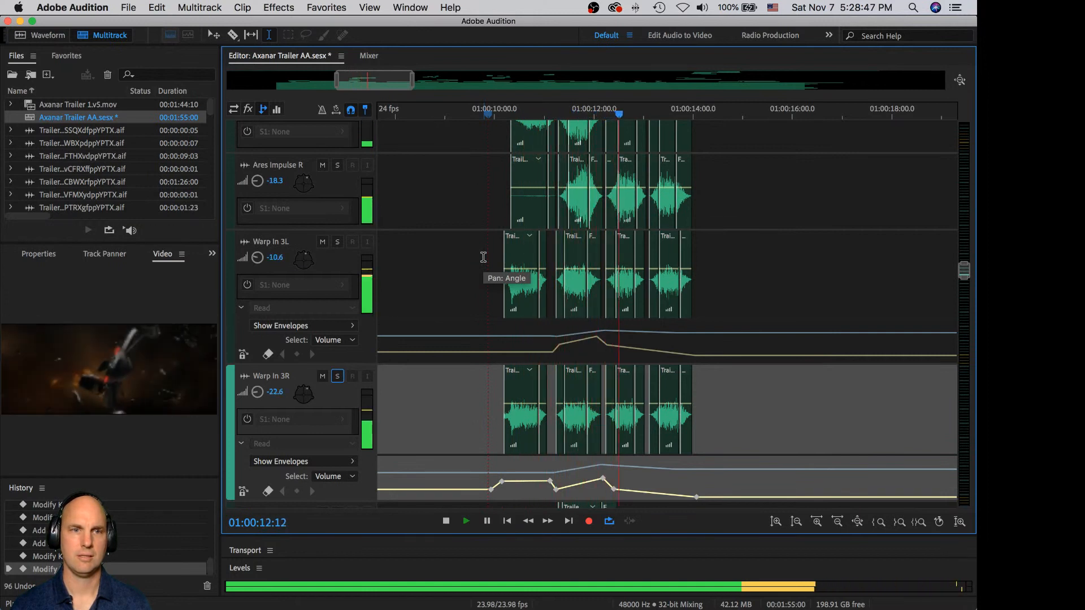
{"action": "key", "text": "space"}
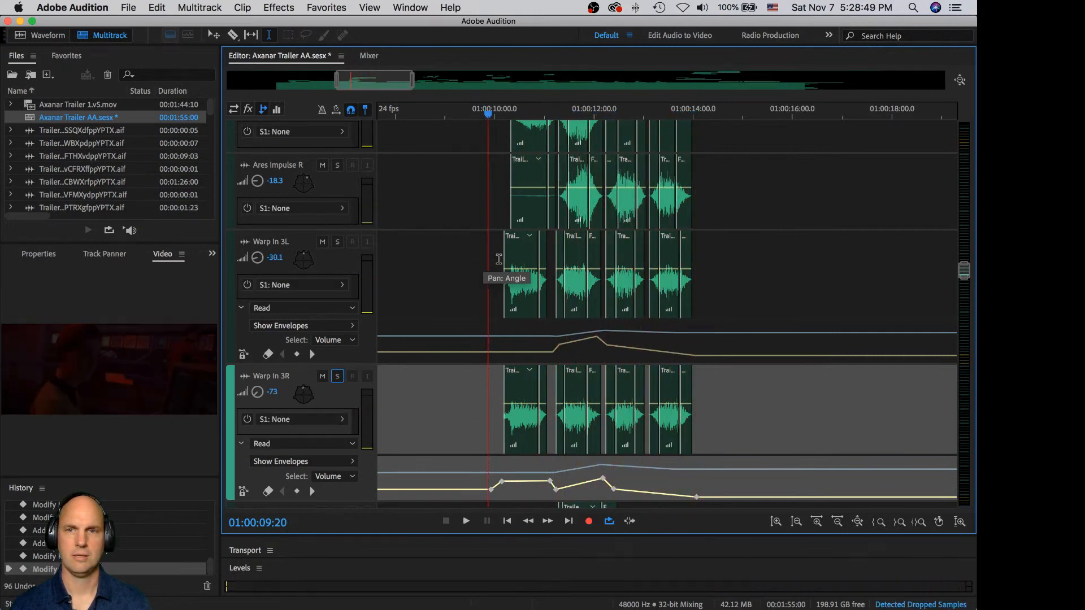
{"action": "scroll", "coordinate": [963, 270], "scroll_direction": "up", "scroll_amount": 2}
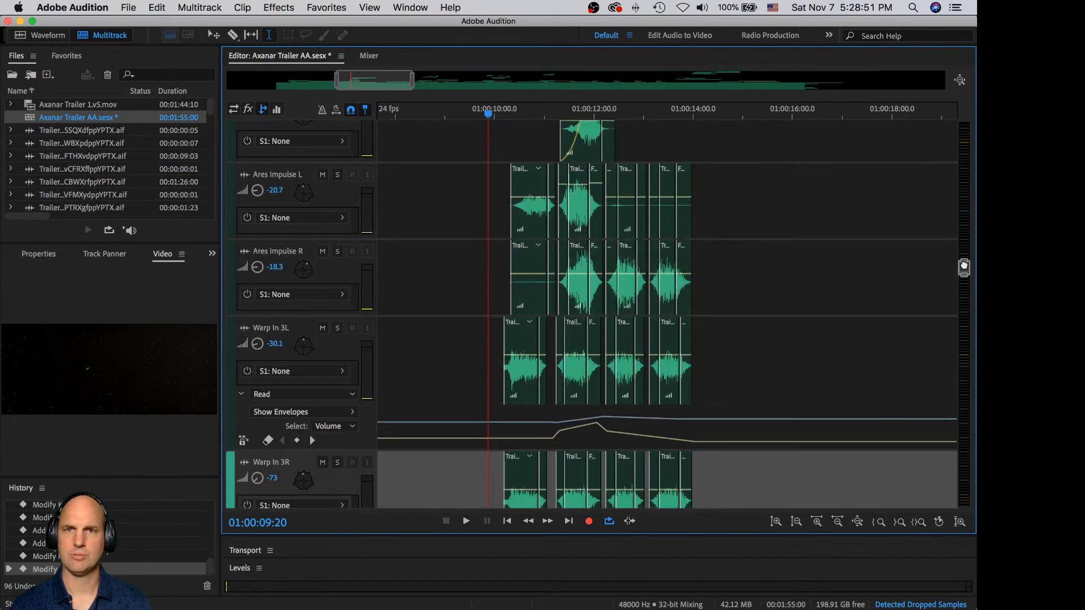
Step: Solo Ares Impulse R and play it from 01:00:12:20
{"action": "left_click", "coordinate": [338, 257]}
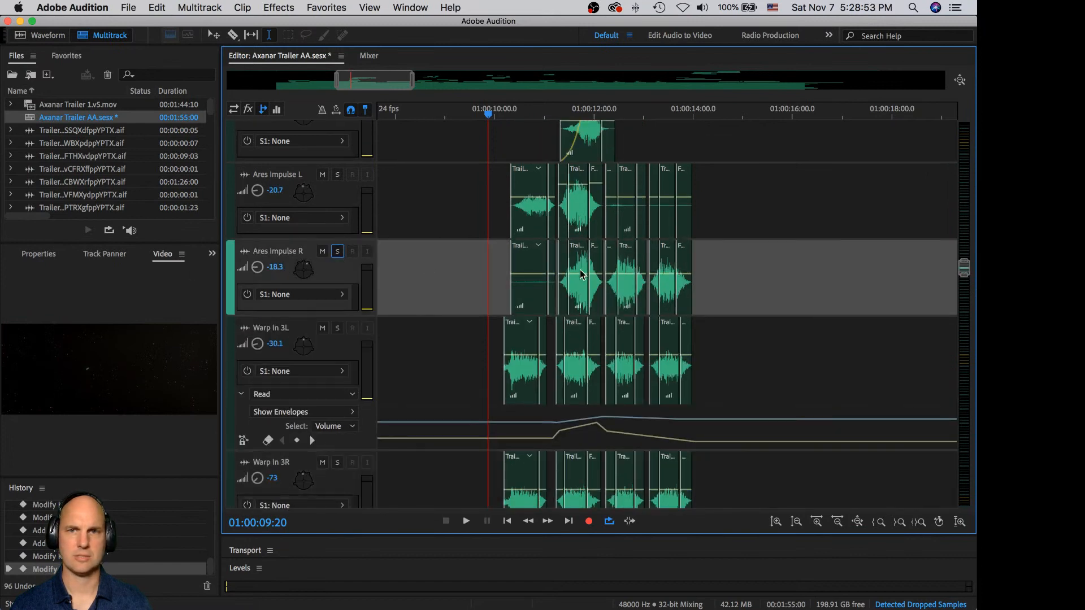
{"action": "left_click", "coordinate": [636, 134]}
{"action": "key", "text": "space"}
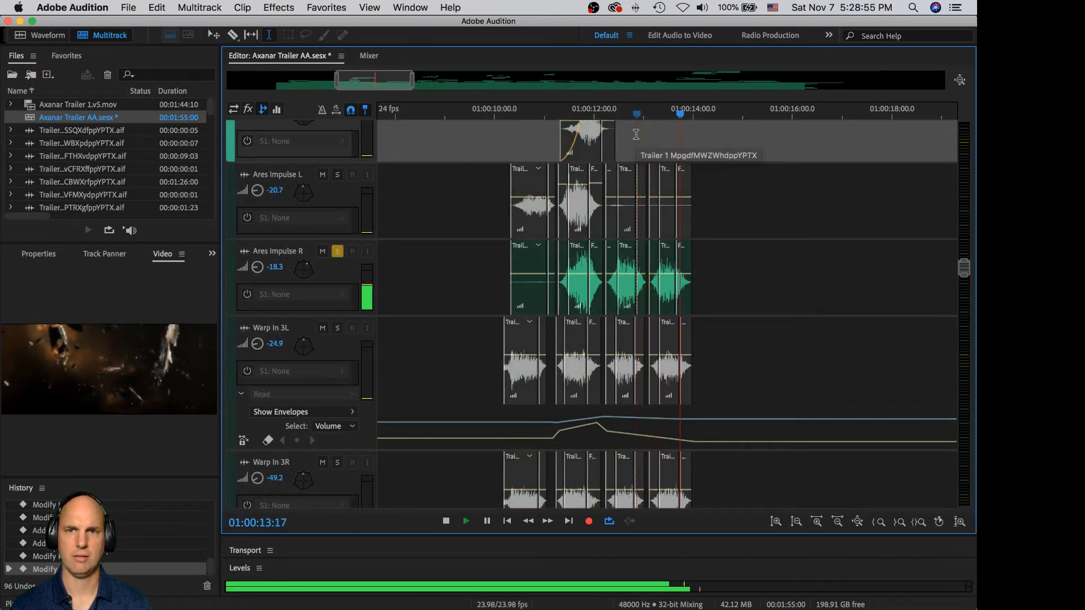
{"action": "key", "text": "space"}
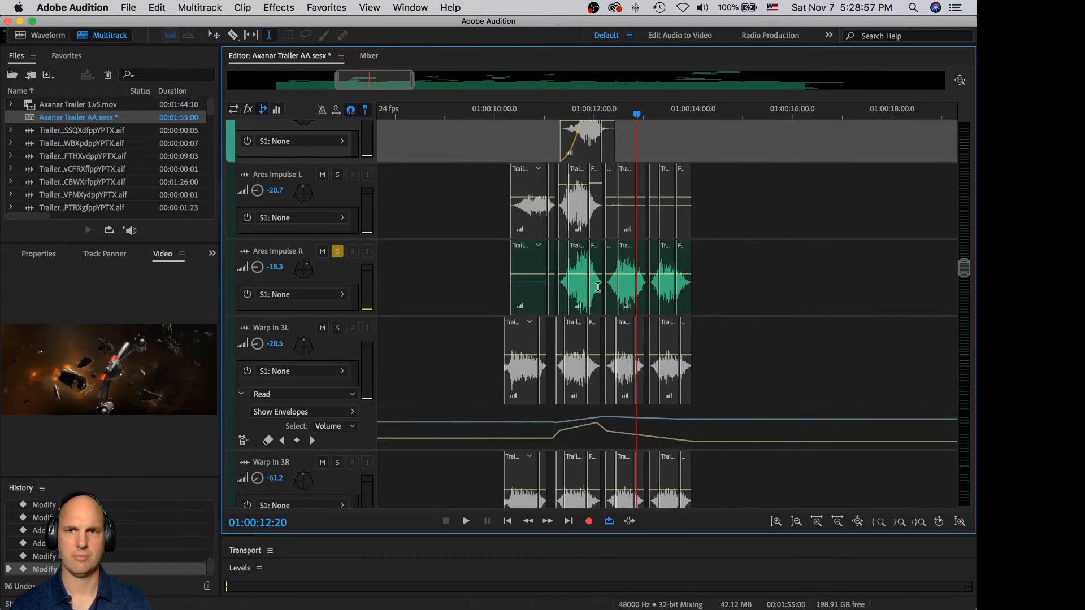
Step: Lower the clip volume of the last three adjoining clips on Ares Impulse R, including the fade-in and fade-out pieces
{"action": "left_click", "coordinate": [669, 280]}
{"action": "left_click_drag", "start_coordinate": [667, 274], "coordinate": [682, 283]}
{"action": "left_click", "coordinate": [680, 275]}
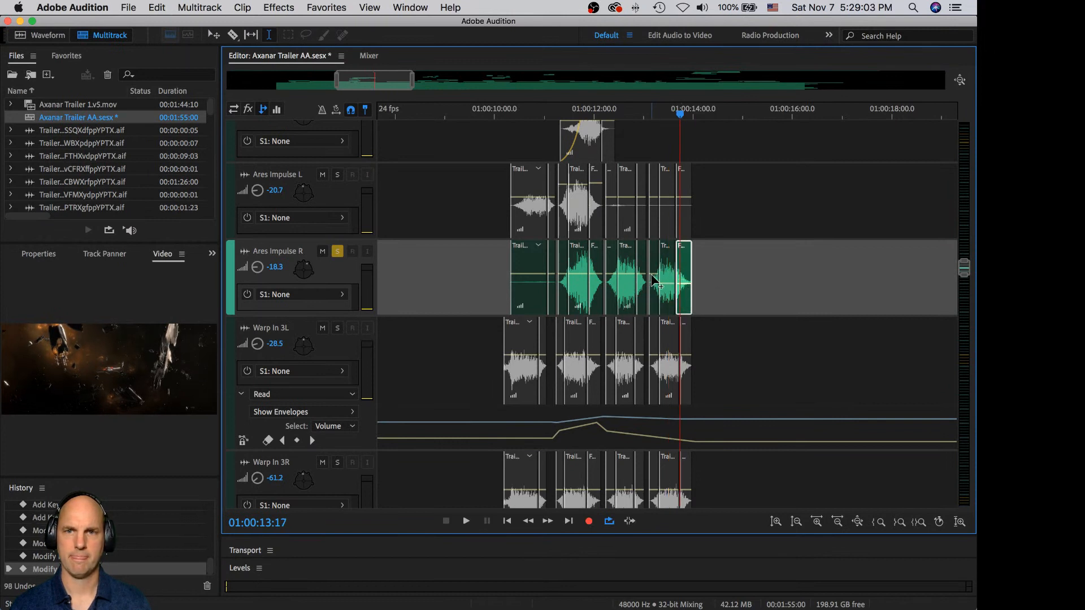
{"action": "left_click", "coordinate": [651, 280]}
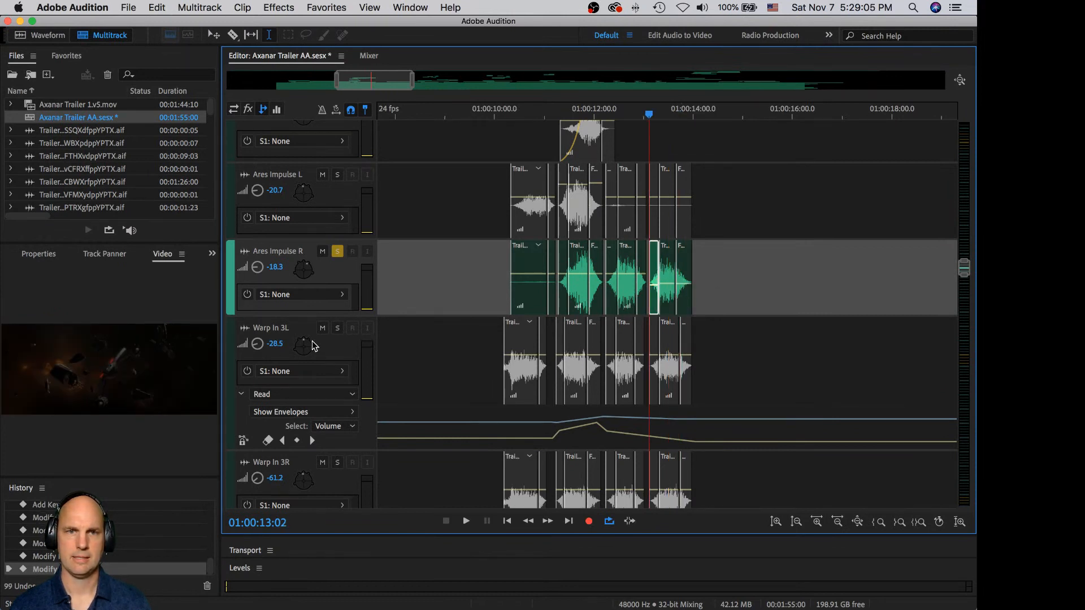
Step: Lower the clip volume of the last three adjoining clips on Warp In 3L, including the short pieces at both ends
{"action": "left_click", "coordinate": [674, 362]}
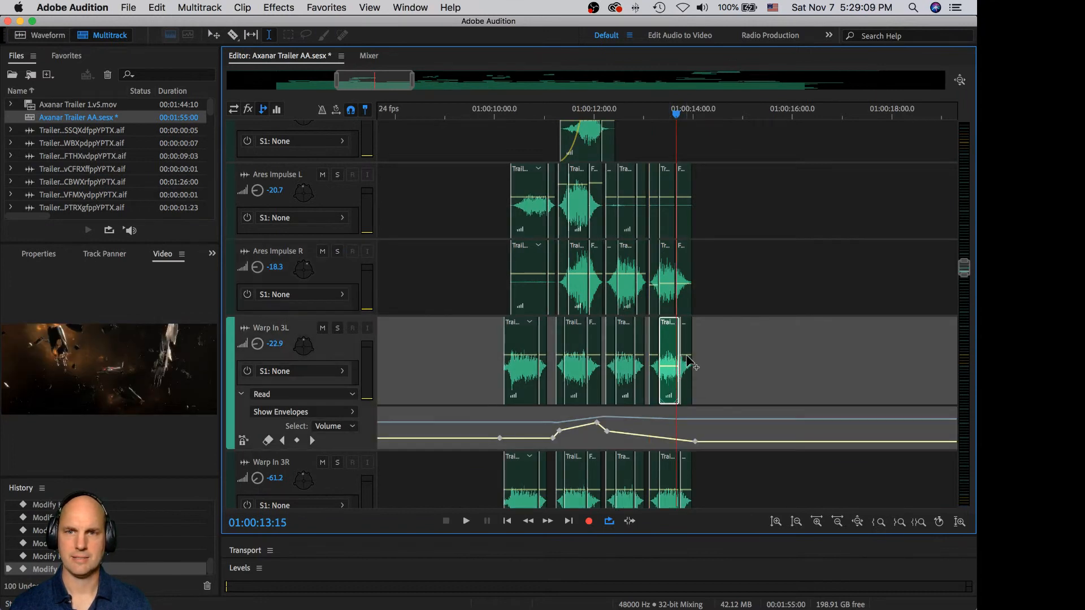
{"action": "left_click", "coordinate": [686, 368]}
{"action": "left_click", "coordinate": [654, 360]}
{"action": "left_click_drag", "start_coordinate": [654, 356], "coordinate": [654, 367]}
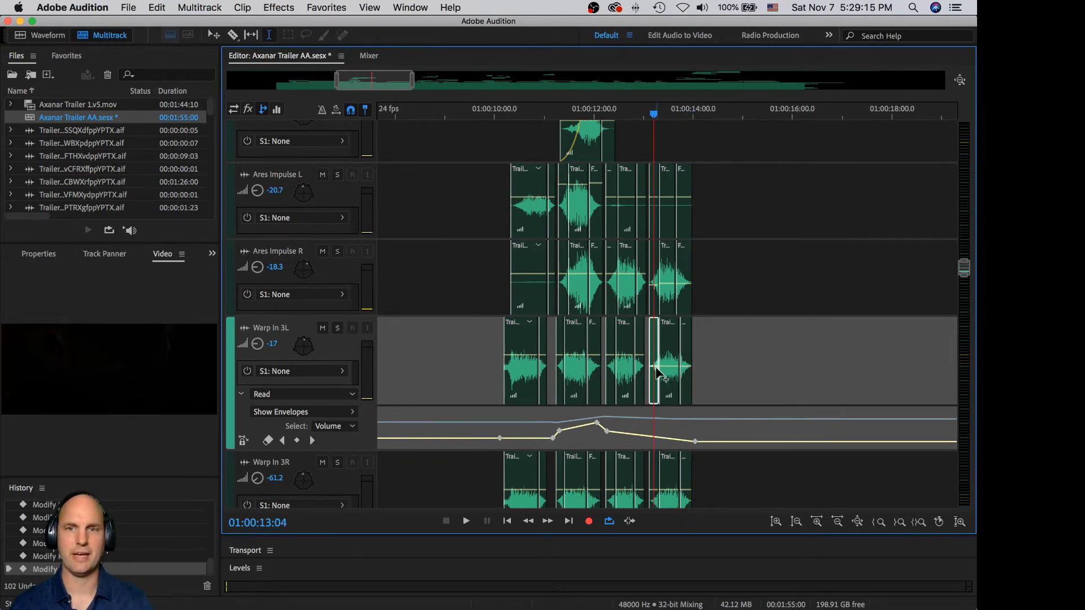
Step: Play the full mix from 01:00:10:00 to check the lowered clips against picture
{"action": "left_click", "coordinate": [494, 347]}
{"action": "key", "text": "space"}
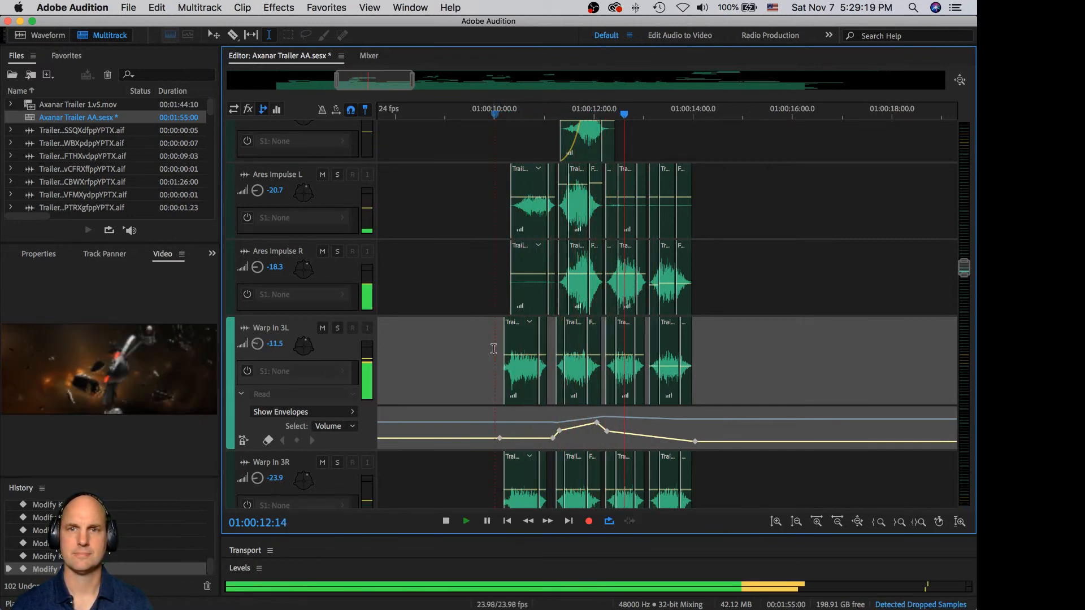
{"action": "key", "text": "space"}
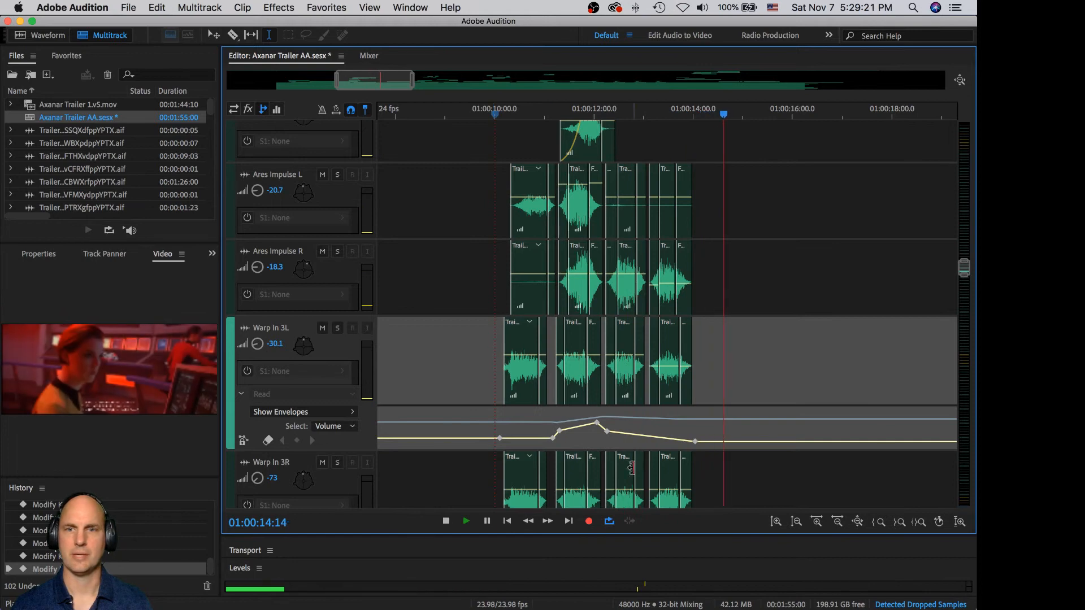
Step: Solo Space Noise L and Space Noise R and play them from 01:00:10:00
{"action": "left_click_drag", "start_coordinate": [962, 269], "coordinate": [962, 346]}
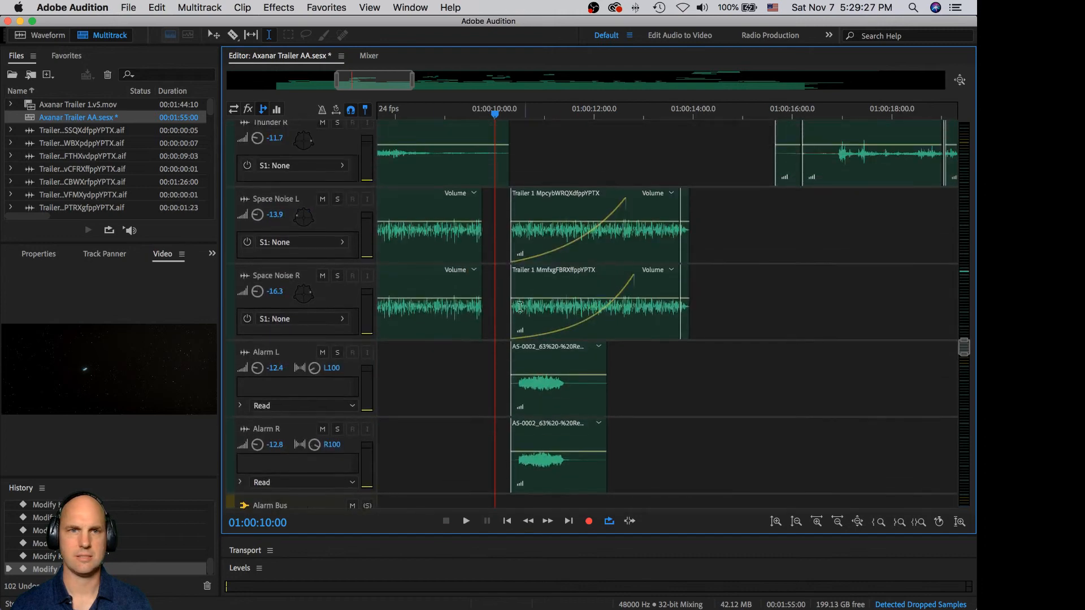
{"action": "left_click", "coordinate": [338, 200]}
{"action": "left_click", "coordinate": [337, 276]}
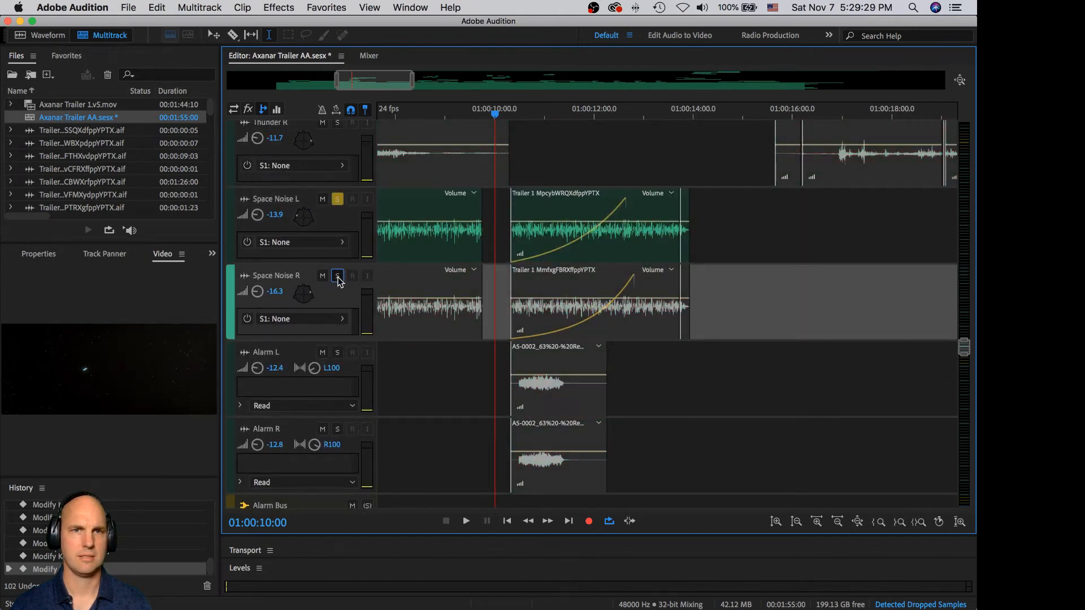
{"action": "key", "text": "space"}
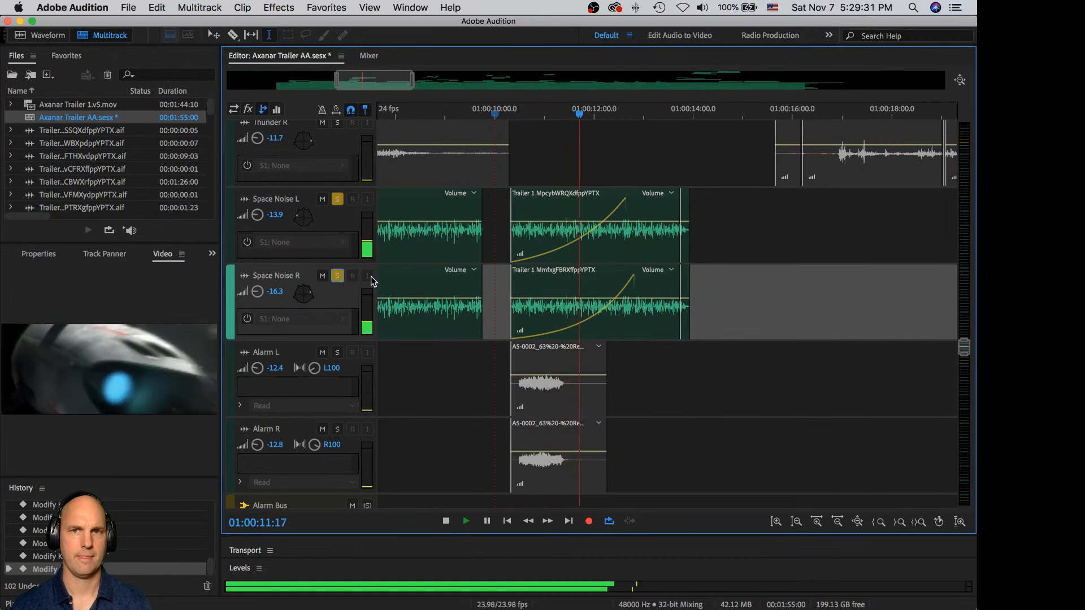
{"action": "key", "text": "space"}
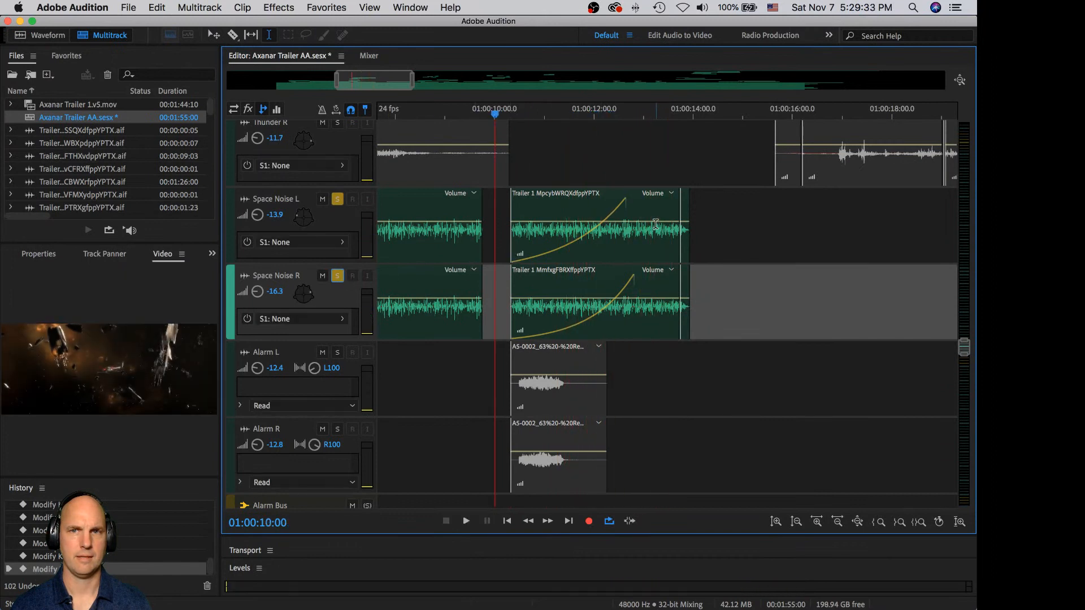
Step: Lower the clip volume on Space Noise L and R for the clips after 01:00:10:00 and the short pieces at their ends
{"action": "left_click", "coordinate": [659, 230]}
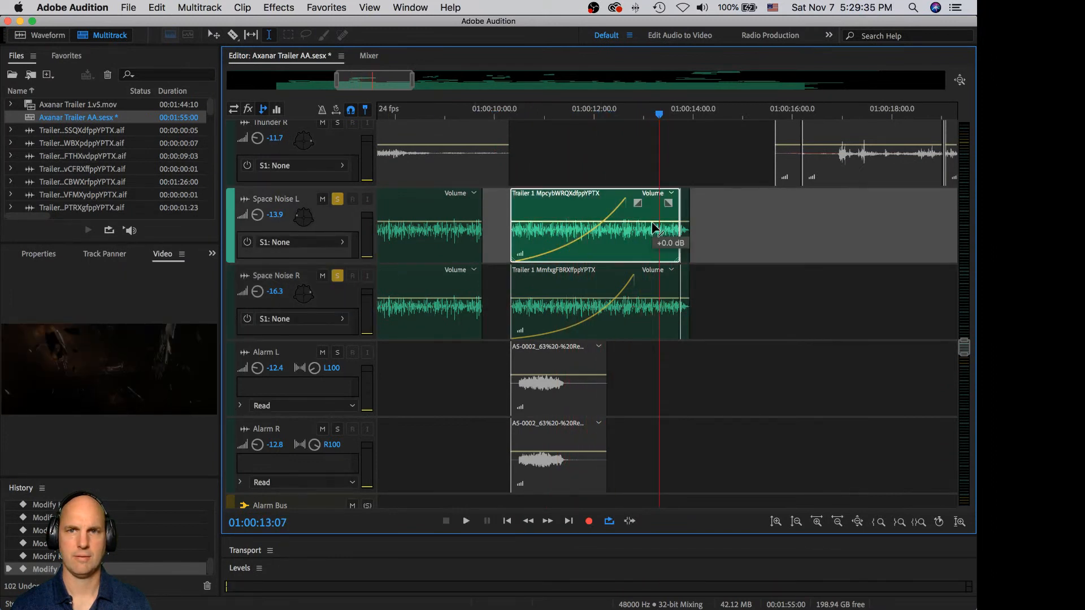
{"action": "left_click", "coordinate": [646, 302]}
{"action": "left_click", "coordinate": [647, 295]}
{"action": "left_click_drag", "start_coordinate": [649, 297], "coordinate": [684, 308]}
{"action": "left_click", "coordinate": [684, 305]}
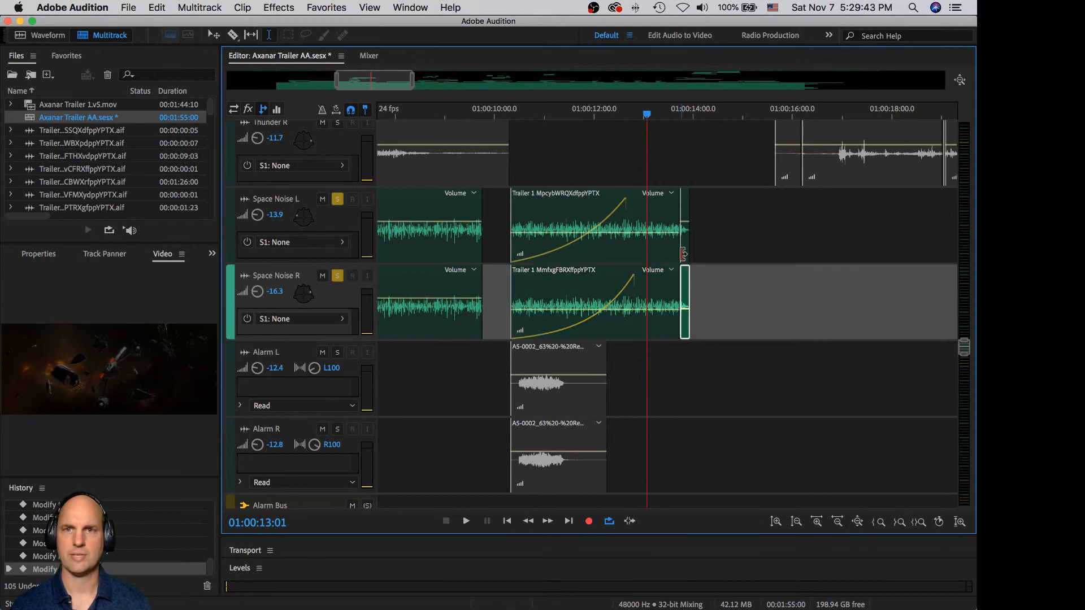
{"action": "left_click", "coordinate": [684, 224]}
{"action": "left_click_drag", "start_coordinate": [683, 224], "coordinate": [684, 236]}
Step: Turn off solo on Space Noise L and R and play the full mix from 01:00:10:12
{"action": "left_click", "coordinate": [338, 277]}
{"action": "left_click", "coordinate": [338, 199]}
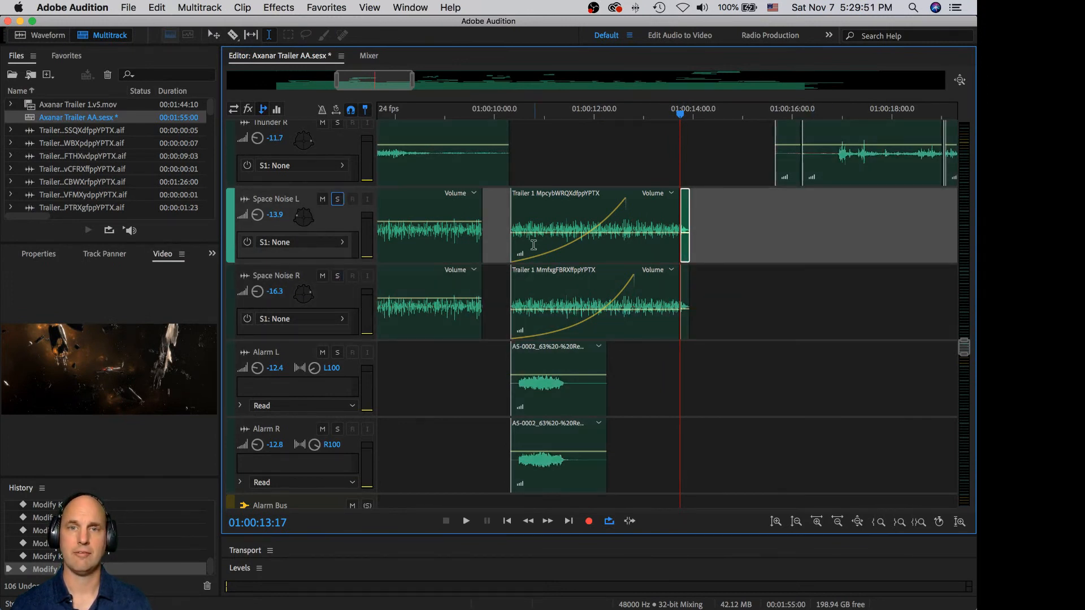
{"action": "left_click", "coordinate": [521, 166]}
{"action": "key", "text": "space"}
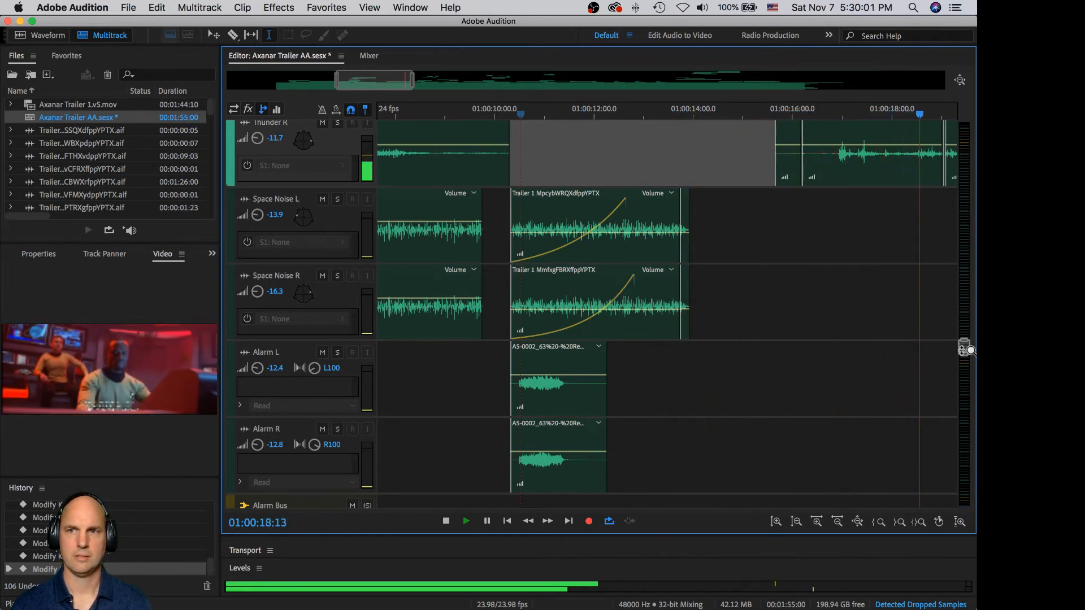
{"action": "left_click_drag", "start_coordinate": [963, 347], "coordinate": [964, 338]}
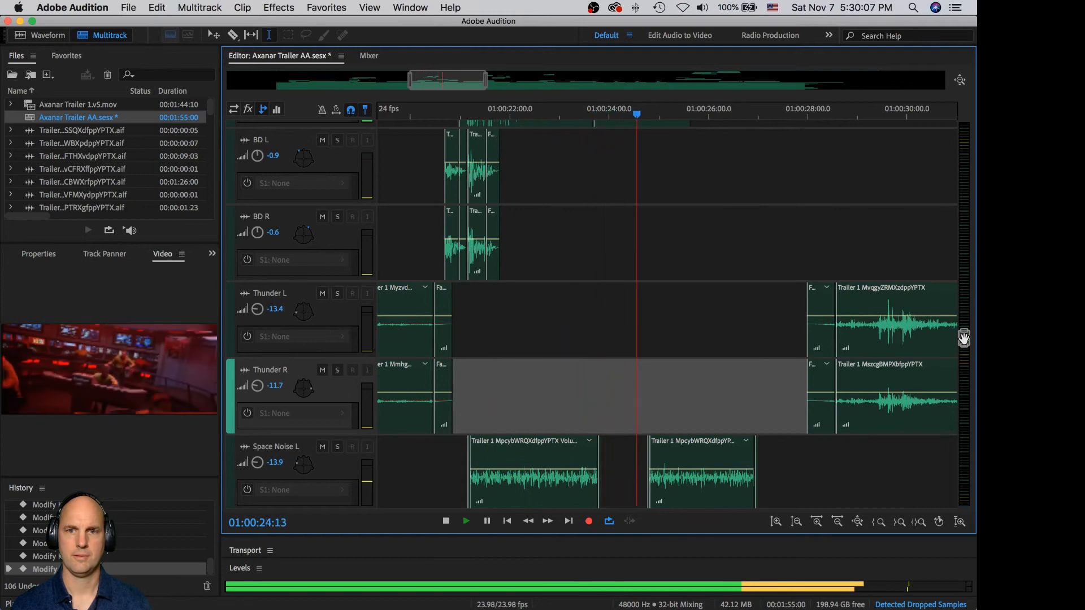
{"action": "key", "text": "space"}
Step: Lower the clip volume of the Space Noise L and R clips around 01:00:25:15
{"action": "left_click_drag", "start_coordinate": [964, 338], "coordinate": [965, 346]}
{"action": "left_click_drag", "start_coordinate": [368, 90], "coordinate": [457, 87]}
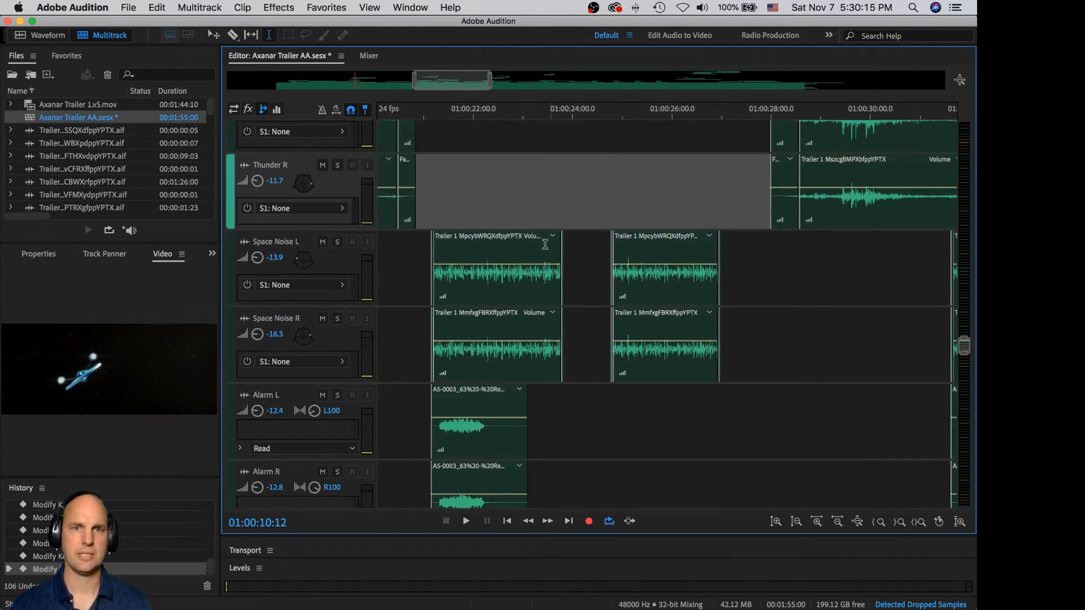
{"action": "left_click_drag", "start_coordinate": [655, 265], "coordinate": [657, 272]}
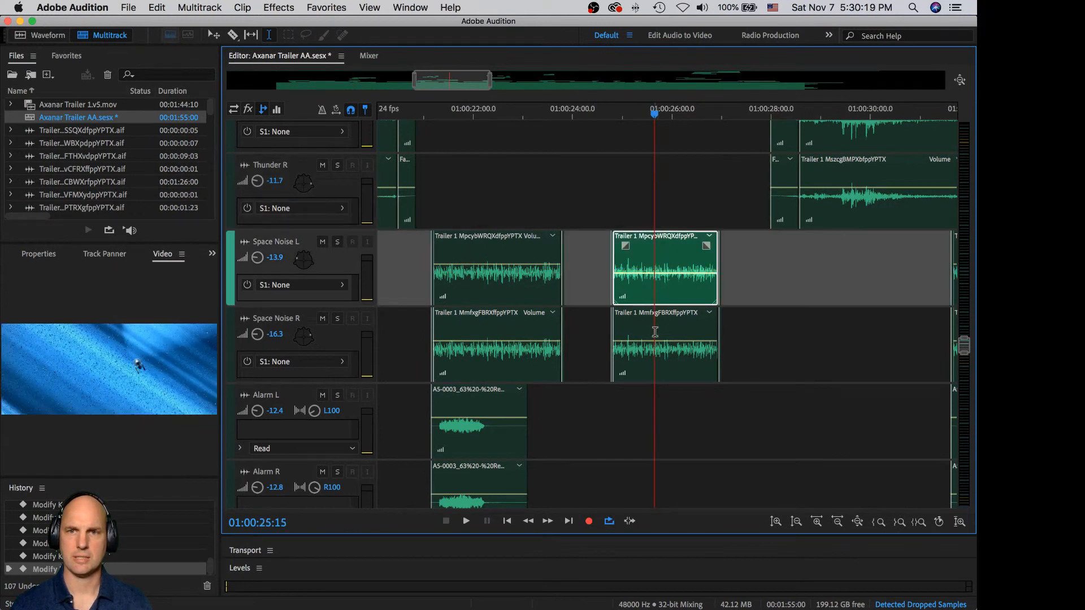
{"action": "left_click_drag", "start_coordinate": [657, 345], "coordinate": [663, 352]}
Step: Play the full mix from 01:00:20:20 to check the Space Noise clips against picture
{"action": "left_click", "coordinate": [416, 275]}
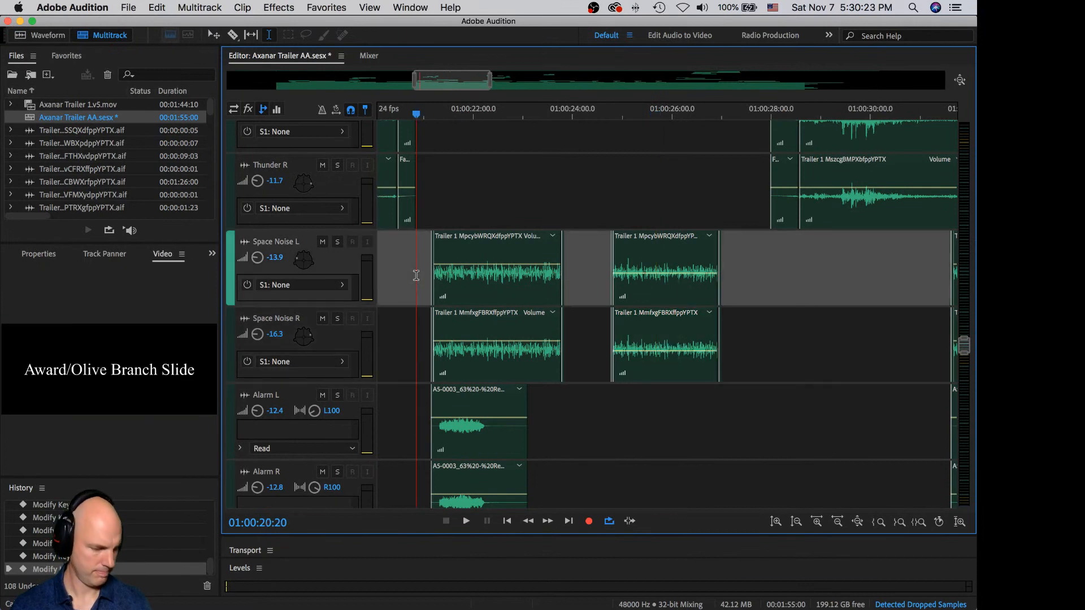
{"action": "key", "text": "space"}
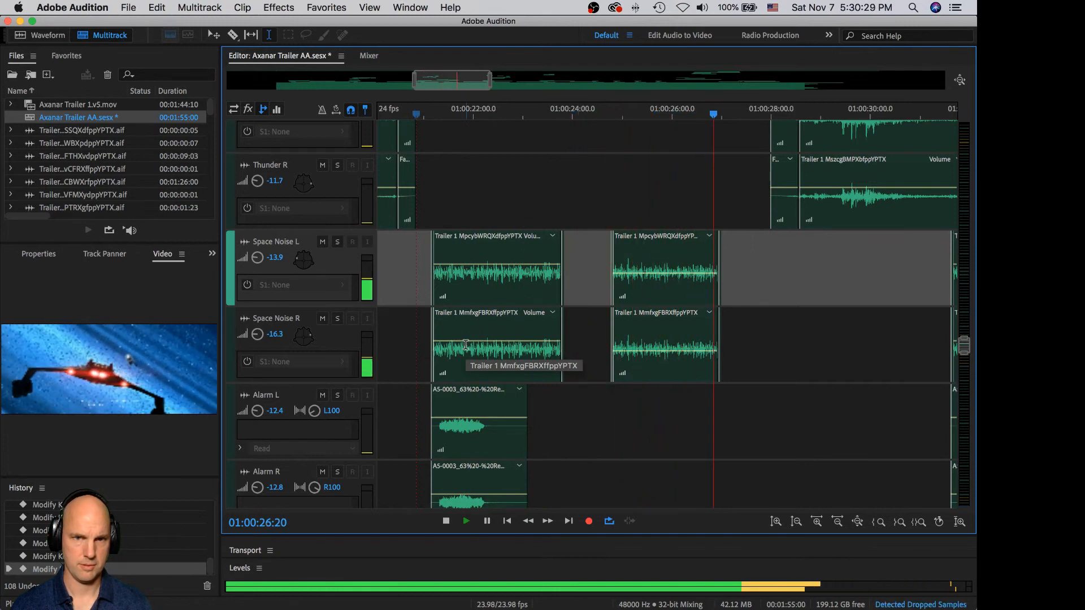
{"action": "key", "text": "space"}
Step: Listen to Int Expl 1L and Int Expl 1R in solo from 01:00:23:12, then turn both solos off
{"action": "left_click_drag", "start_coordinate": [964, 346], "coordinate": [964, 308]}
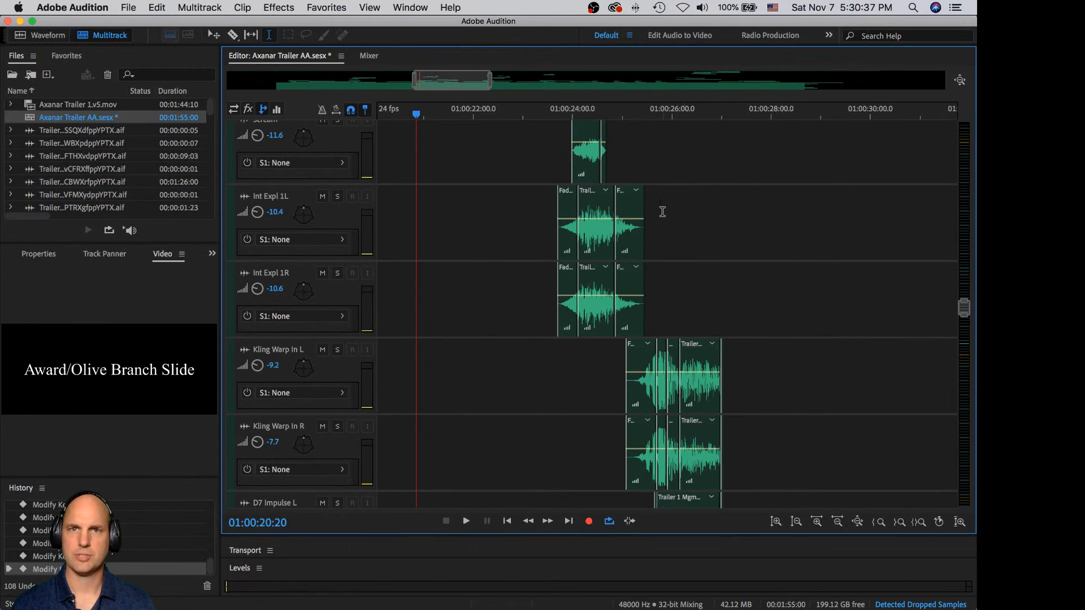
{"action": "left_click", "coordinate": [548, 136]}
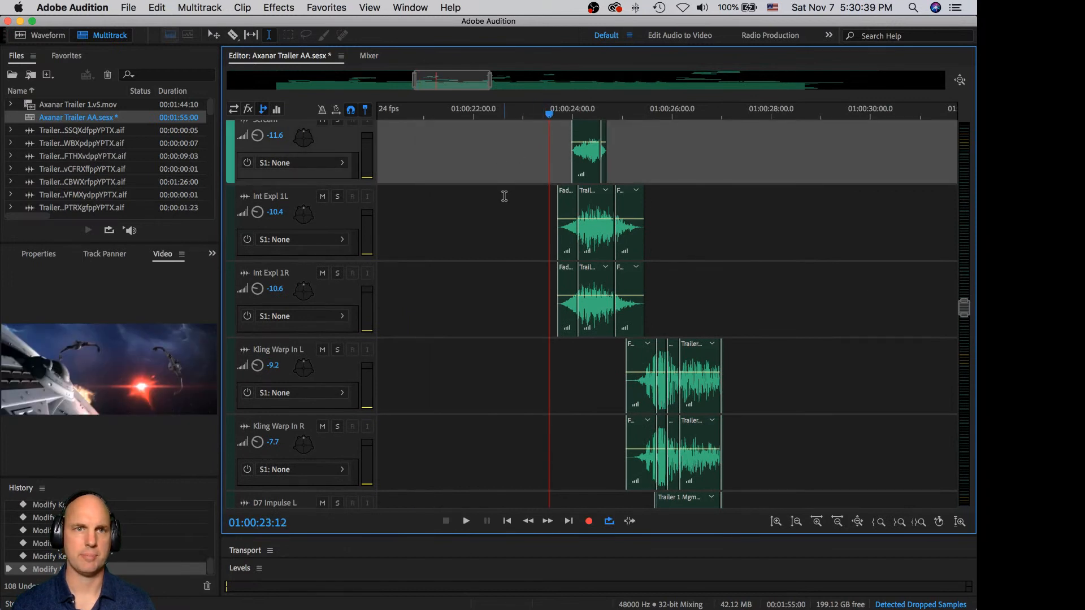
{"action": "left_click", "coordinate": [337, 196]}
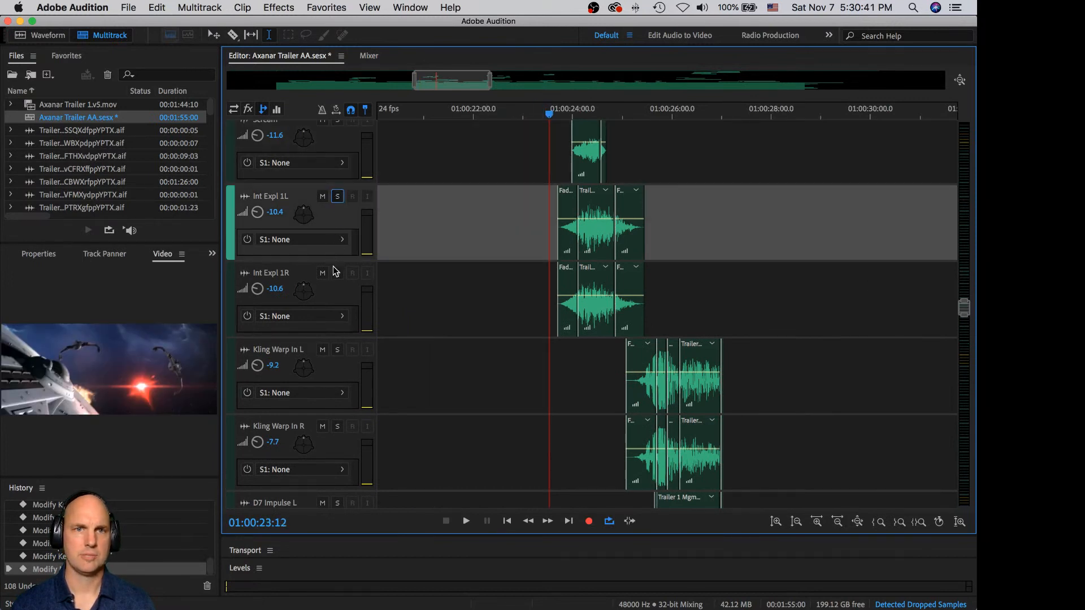
{"action": "left_click", "coordinate": [338, 274]}
{"action": "key", "text": "space"}
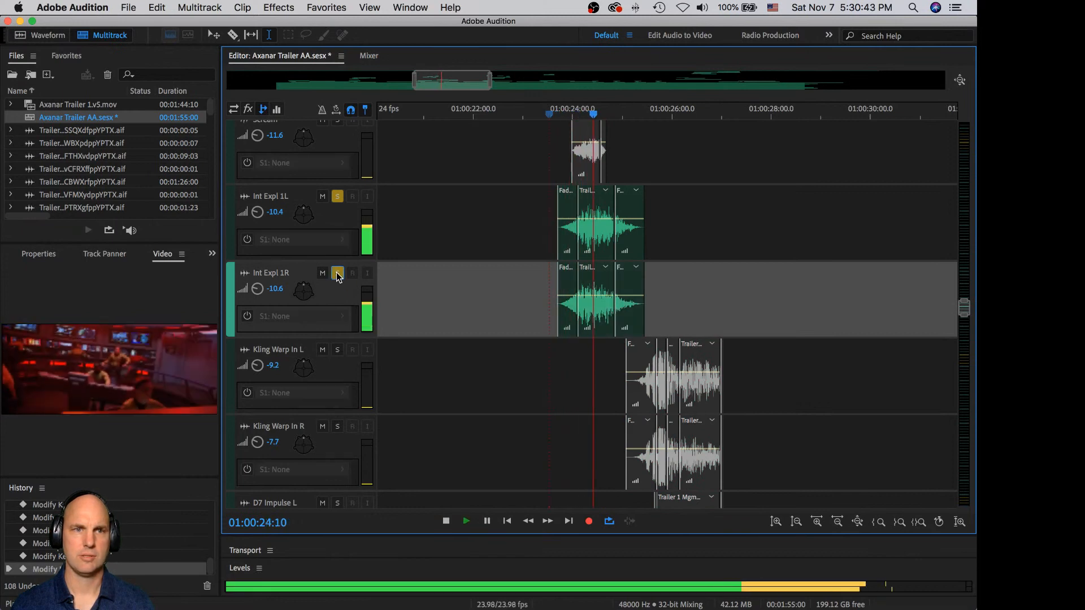
{"action": "key", "text": "space"}
{"action": "left_click", "coordinate": [338, 274]}
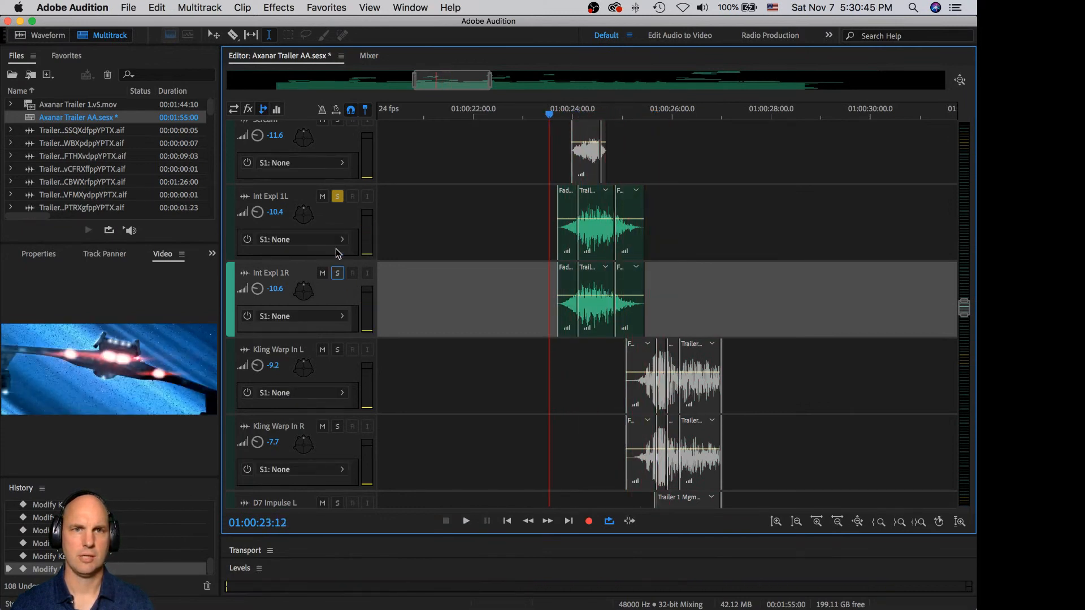
{"action": "left_click", "coordinate": [338, 197]}
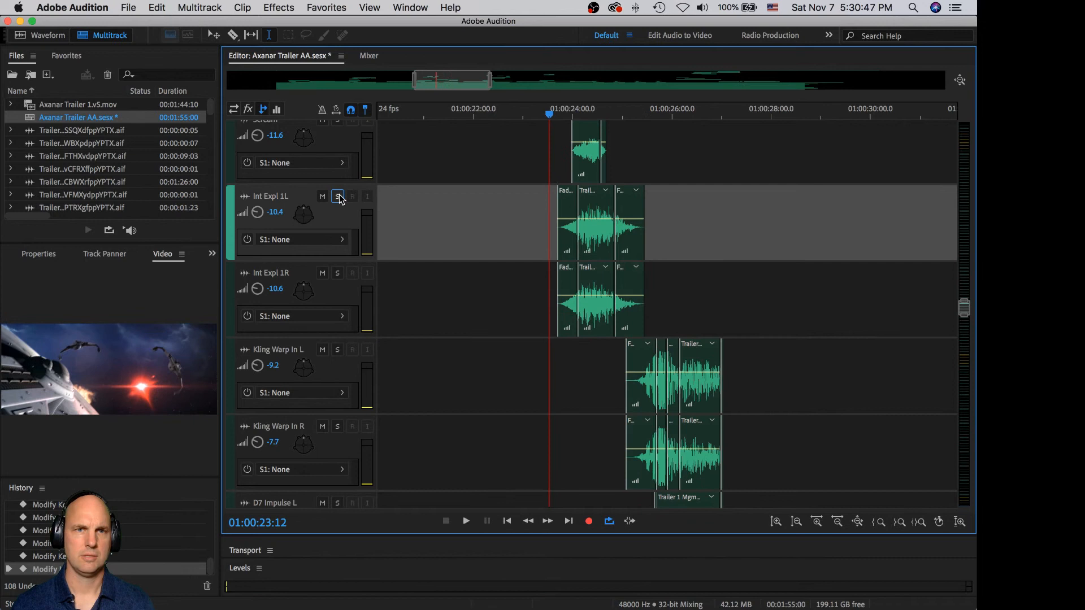
Step: Pan Int Expl 1R to an angle of 31° in the surround field and play the full mix from 01:00:23:12
{"action": "double_click", "coordinate": [305, 217]}
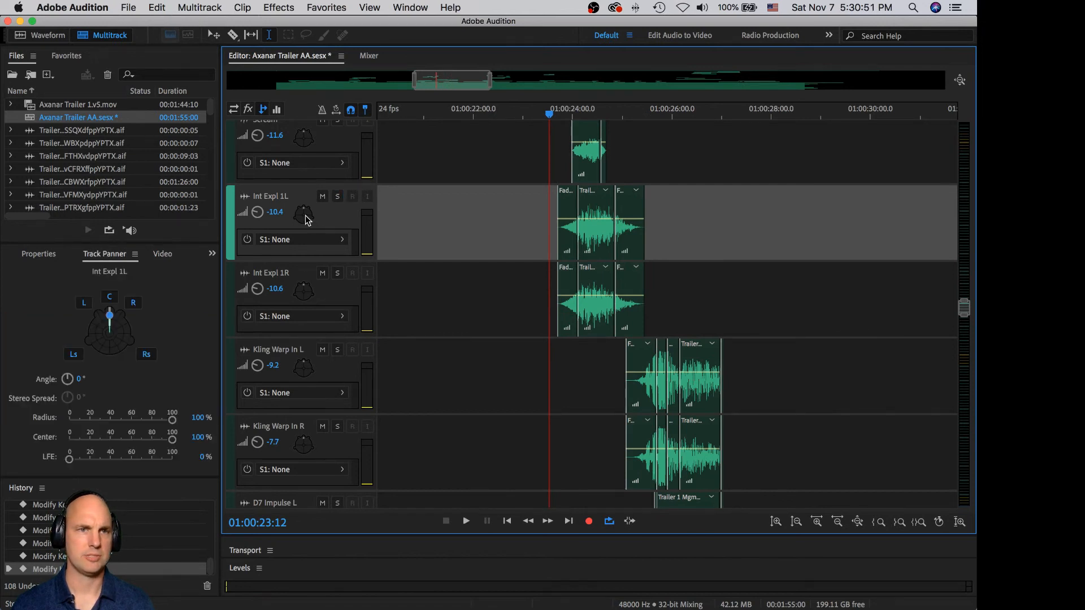
{"action": "left_click_drag", "start_coordinate": [109, 319], "coordinate": [123, 324]}
{"action": "left_click", "coordinate": [340, 293]}
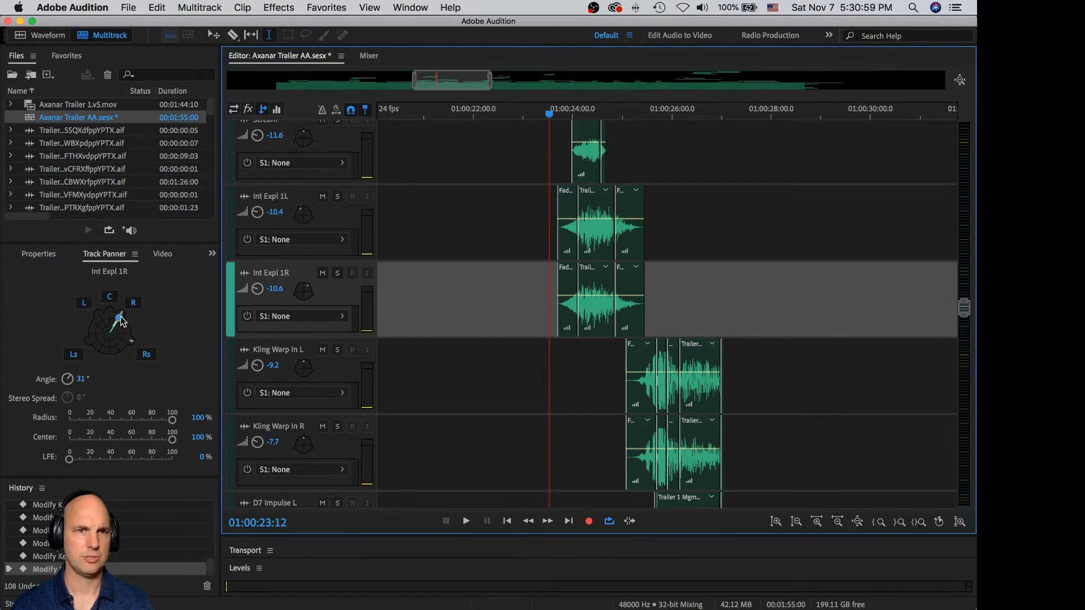
{"action": "key", "text": "space"}
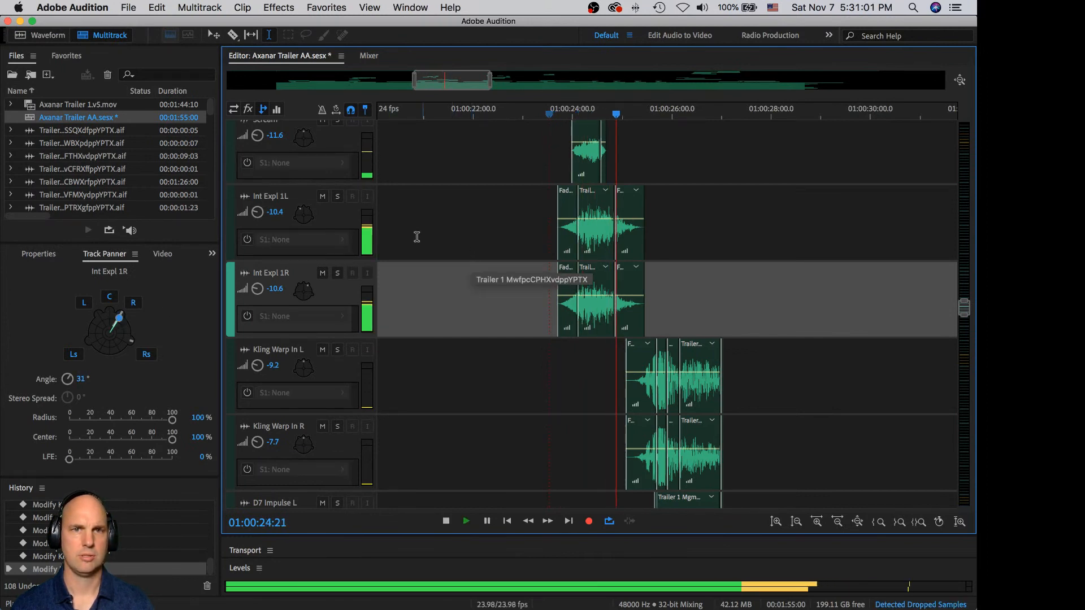
Step: Solo the Scream track, listen to its clip twice, and take the track out of solo
{"action": "key", "text": "space"}
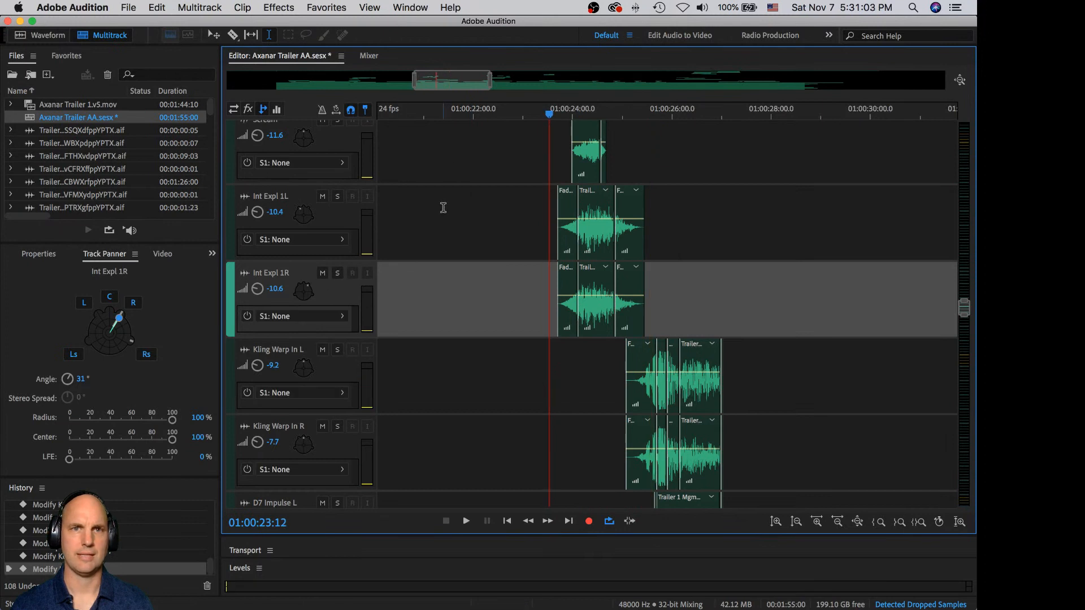
{"action": "scroll", "coordinate": [443, 207], "scroll_direction": "up", "scroll_amount": 3}
{"action": "left_click", "coordinate": [335, 212]}
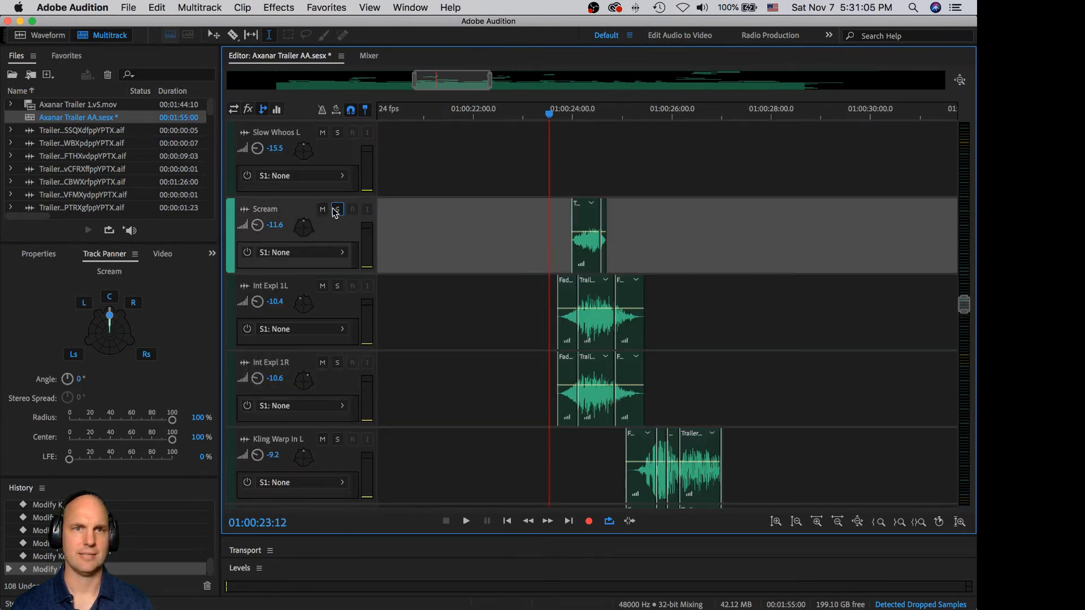
{"action": "key", "text": "space"}
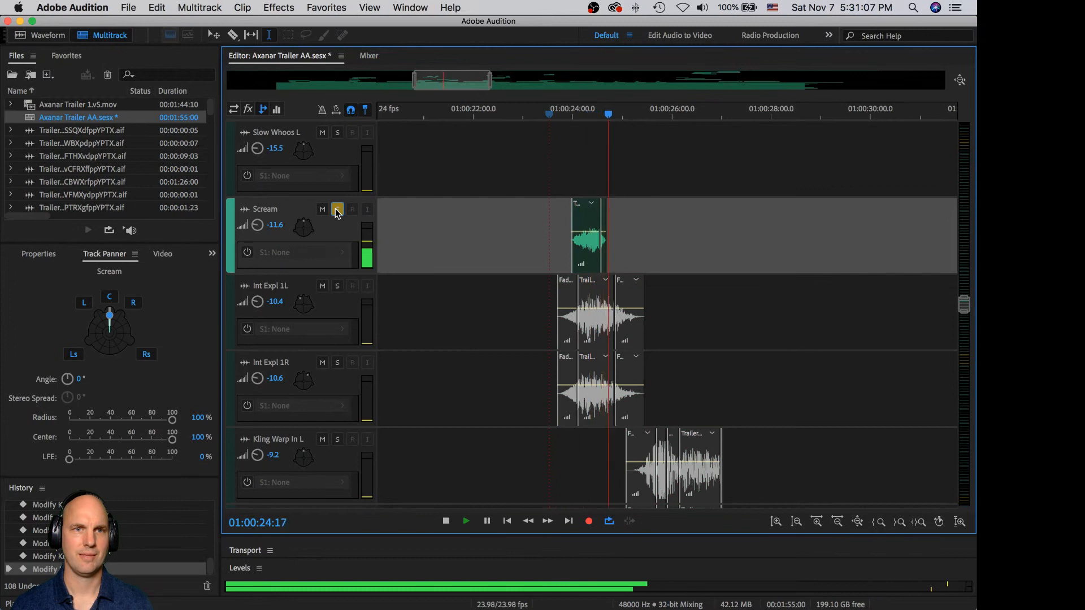
{"action": "key", "text": "space"}
{"action": "key", "text": "space"}
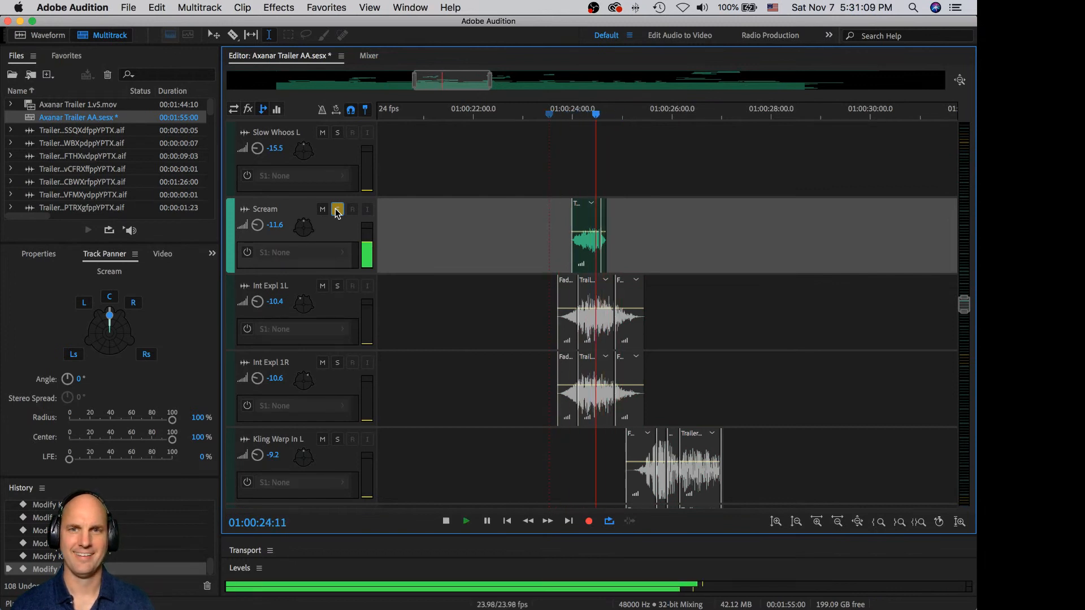
{"action": "key", "text": "space"}
{"action": "left_click", "coordinate": [337, 211]}
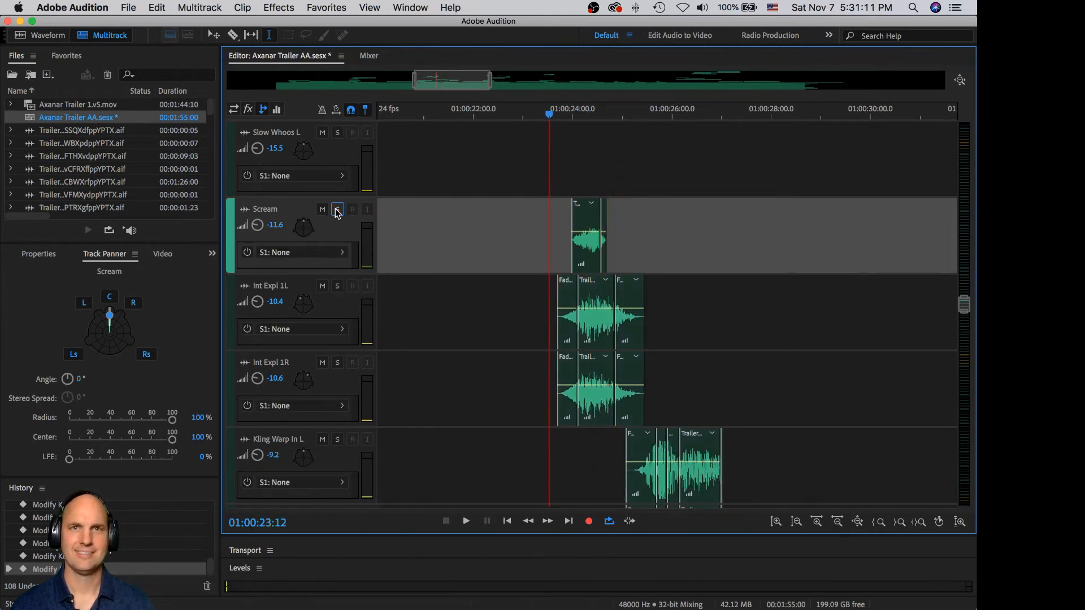
Step: Route the Scream track's first send to SFX Verb F in the mixer
{"action": "left_click", "coordinate": [371, 55]}
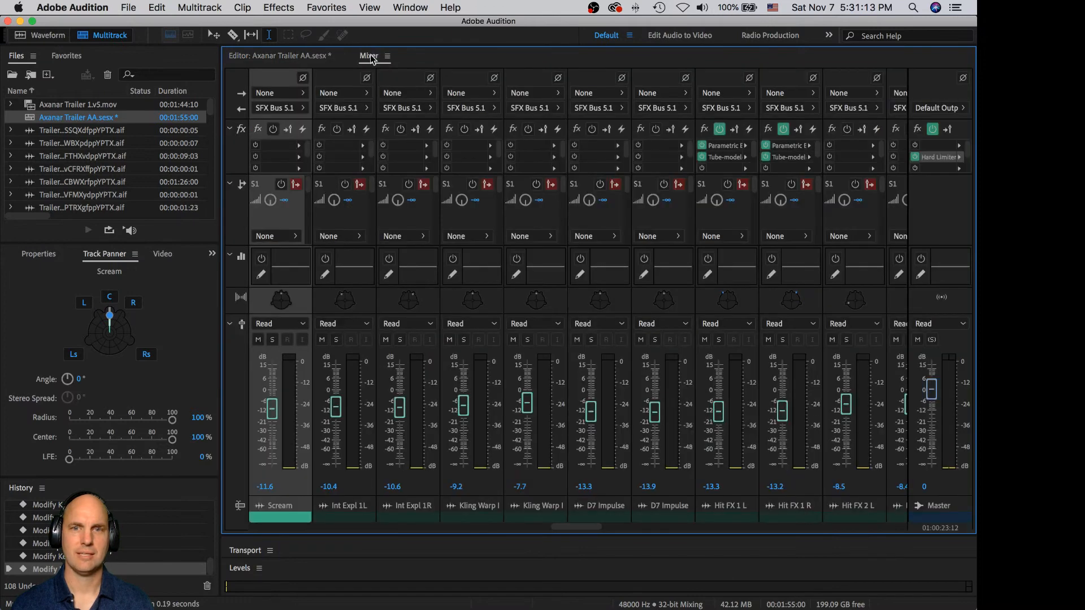
{"action": "left_click_drag", "start_coordinate": [578, 527], "coordinate": [569, 527]}
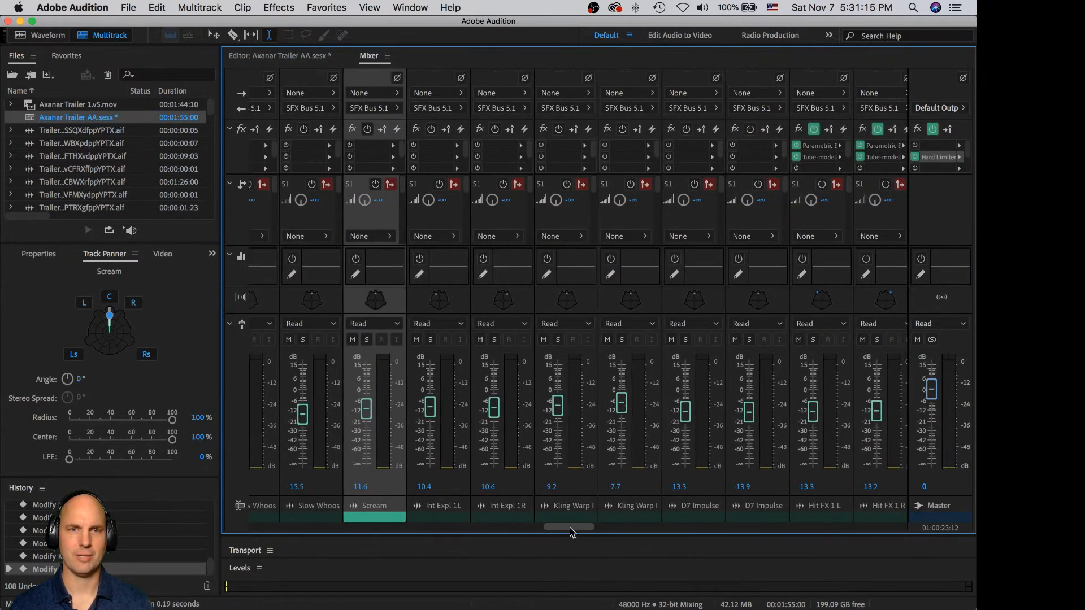
{"action": "left_click", "coordinate": [388, 238]}
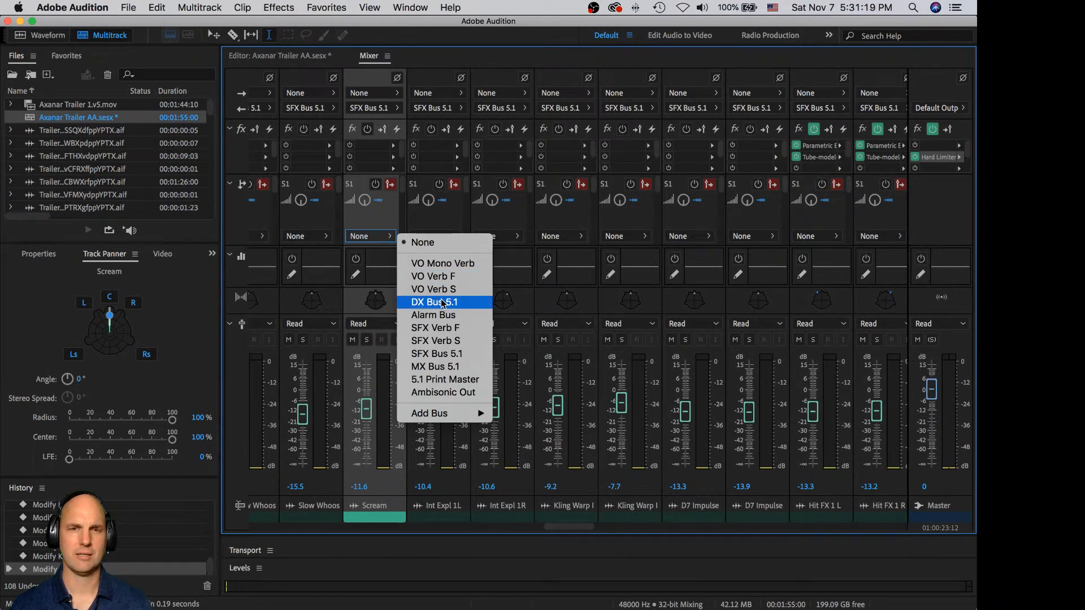
{"action": "left_click", "coordinate": [449, 330]}
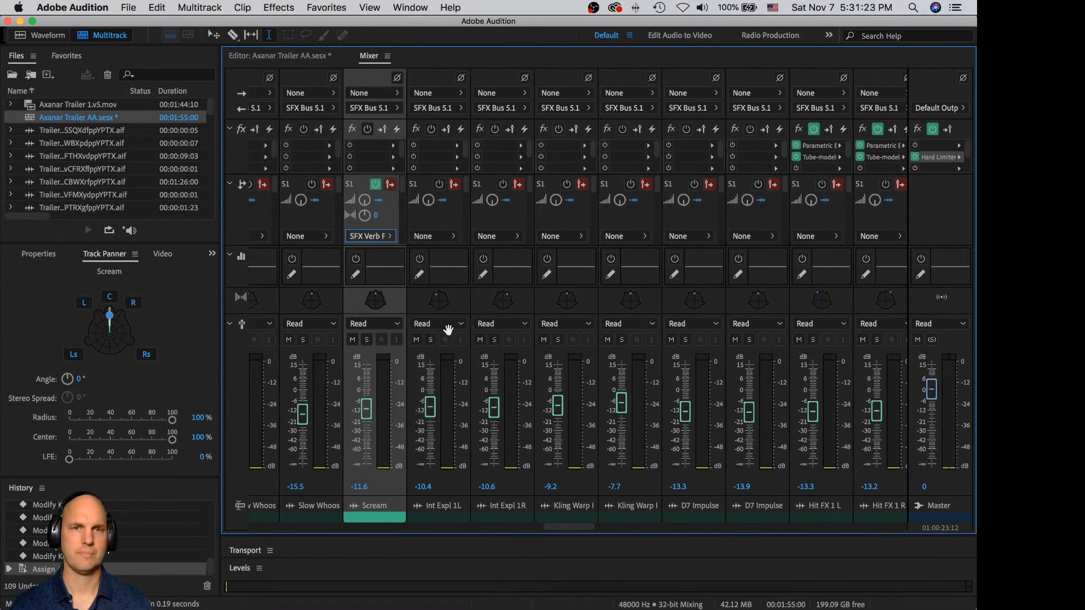
Step: Open the Studio Reverb settings of the SFX Verb F and SFX Verb S buses side by side
{"action": "left_click_drag", "start_coordinate": [563, 528], "coordinate": [649, 523]}
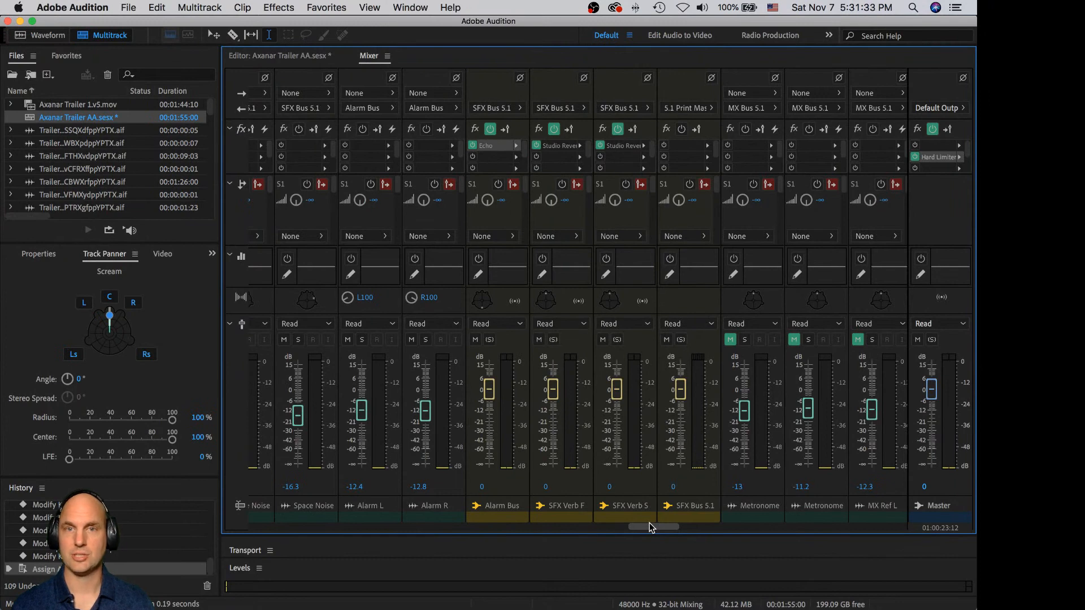
{"action": "double_click", "coordinate": [572, 148]}
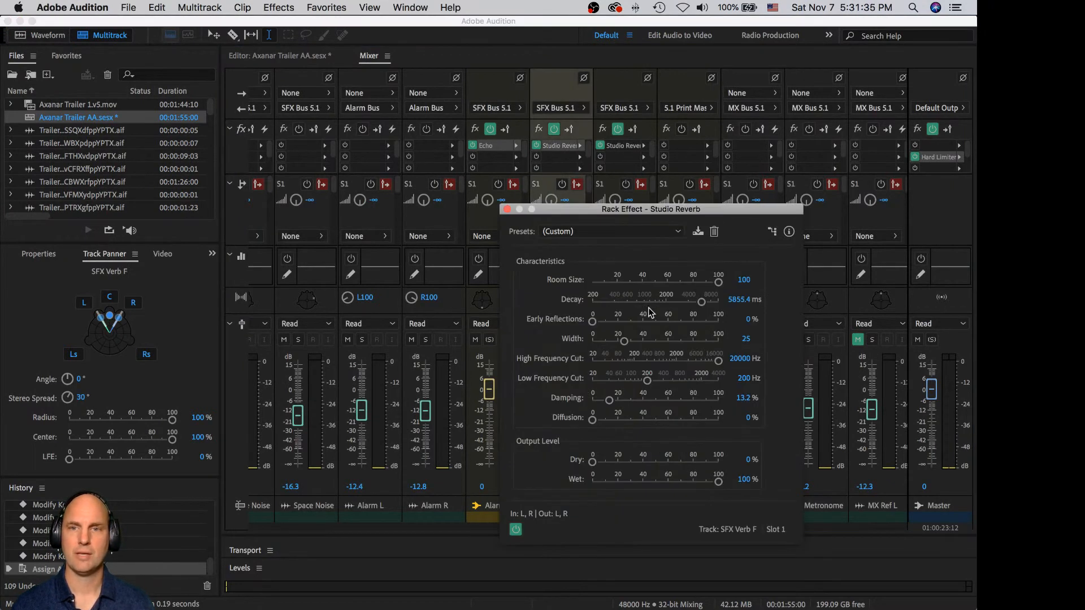
{"action": "left_click_drag", "start_coordinate": [687, 209], "coordinate": [338, 207]}
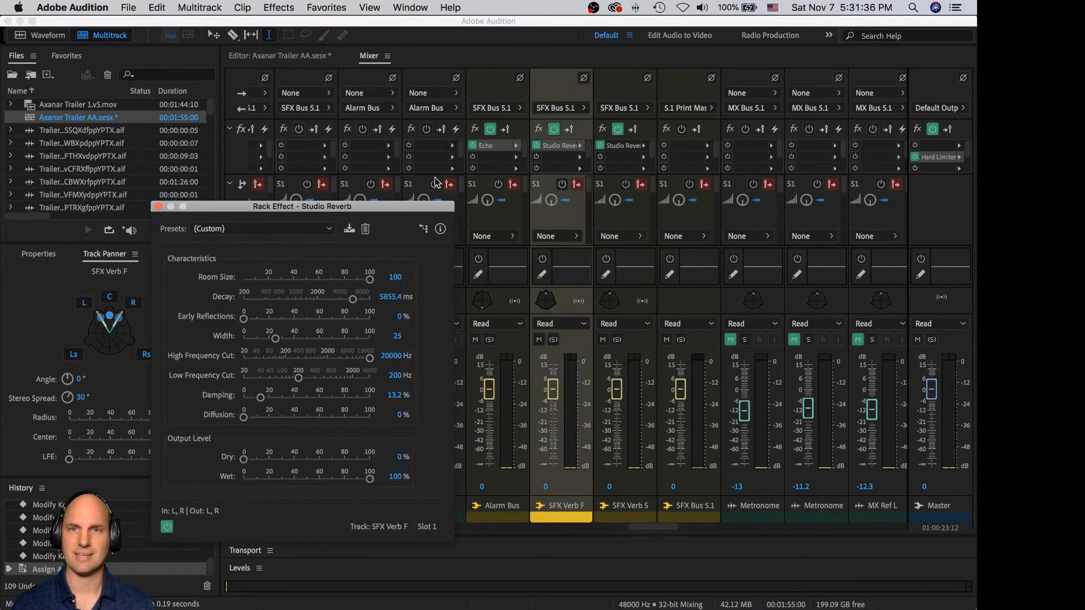
{"action": "double_click", "coordinate": [617, 148]}
{"action": "left_click_drag", "start_coordinate": [605, 212], "coordinate": [563, 211]}
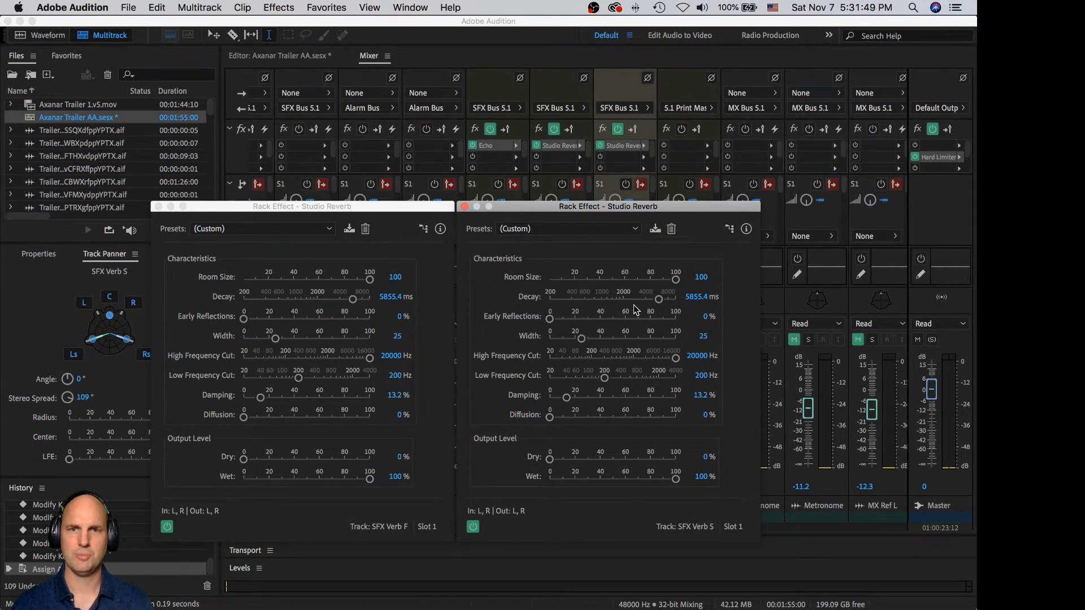
Step: Set SFX Verb S's reverb to decay 6247.5 ms, early reflections 16.8%, width 36.2, damping 17.6%, diffusion 23.6%, and close both reverb windows
{"action": "left_click_drag", "start_coordinate": [658, 301], "coordinate": [658, 303]}
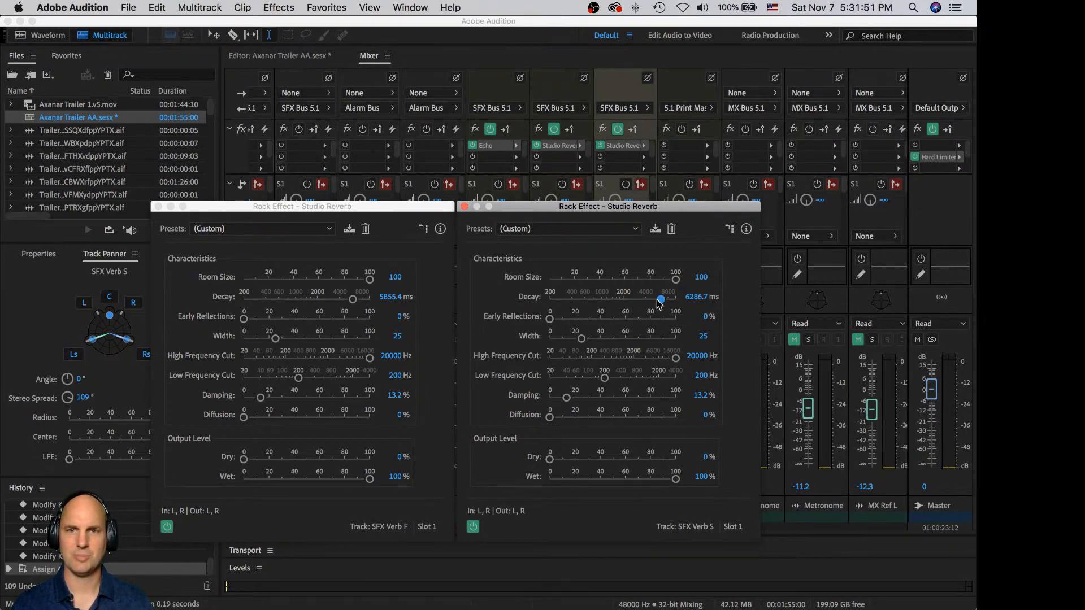
{"action": "left_click_drag", "start_coordinate": [658, 304], "coordinate": [660, 305]}
{"action": "left_click_drag", "start_coordinate": [550, 319], "coordinate": [597, 339]}
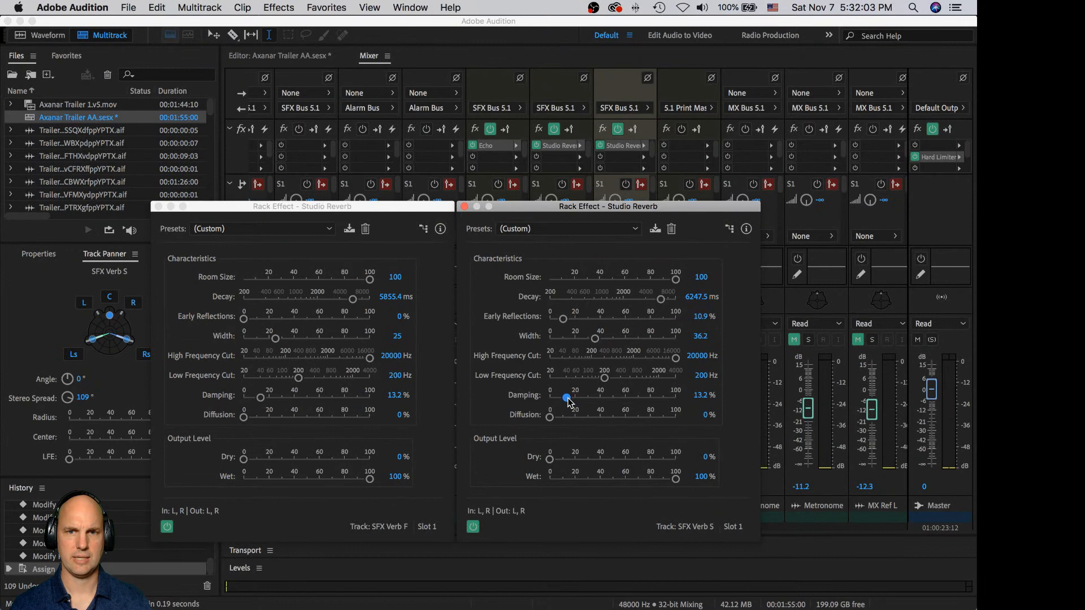
{"action": "left_click_drag", "start_coordinate": [554, 421], "coordinate": [585, 419]}
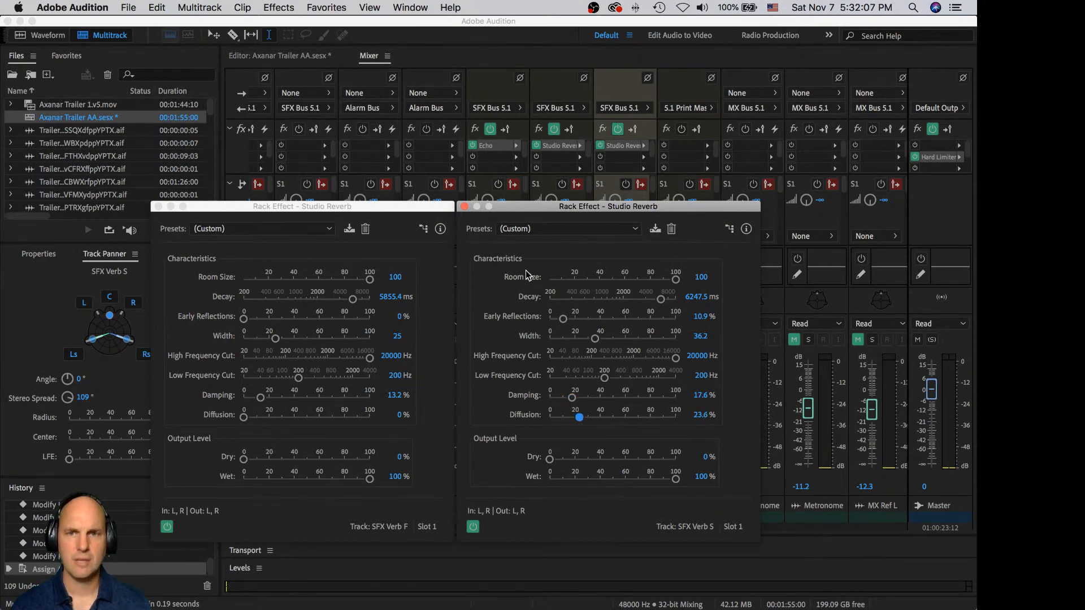
{"action": "left_click_drag", "start_coordinate": [565, 312], "coordinate": [571, 320]}
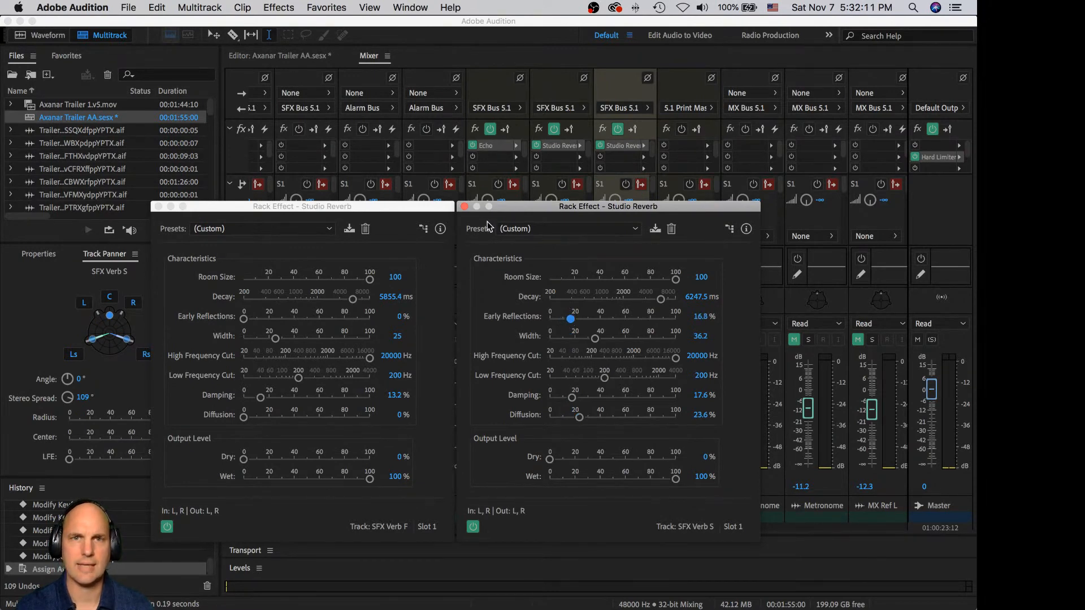
{"action": "left_click", "coordinate": [464, 206]}
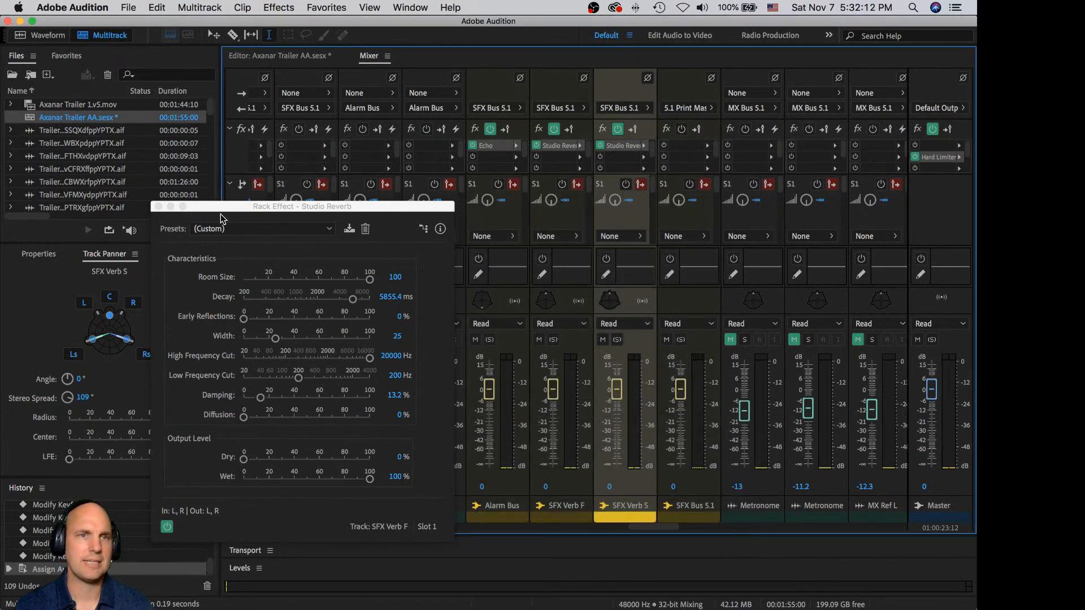
{"action": "left_click", "coordinate": [158, 206]}
Step: Select the Scream track, play its passage with the mixer strip in view, and solo the track
{"action": "left_click_drag", "start_coordinate": [657, 527], "coordinate": [405, 521]}
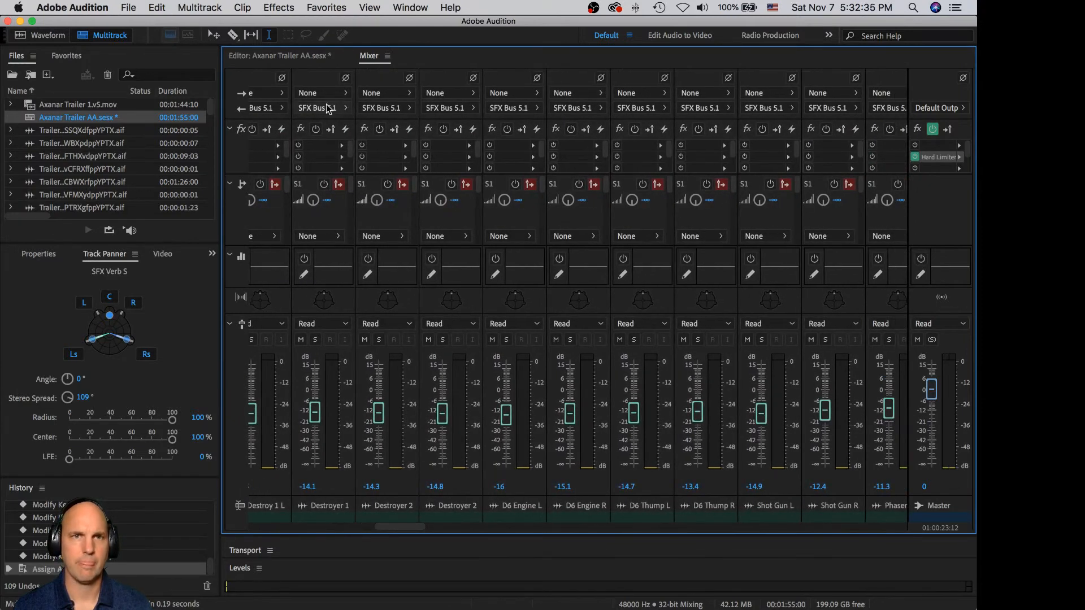
{"action": "left_click", "coordinate": [311, 57]}
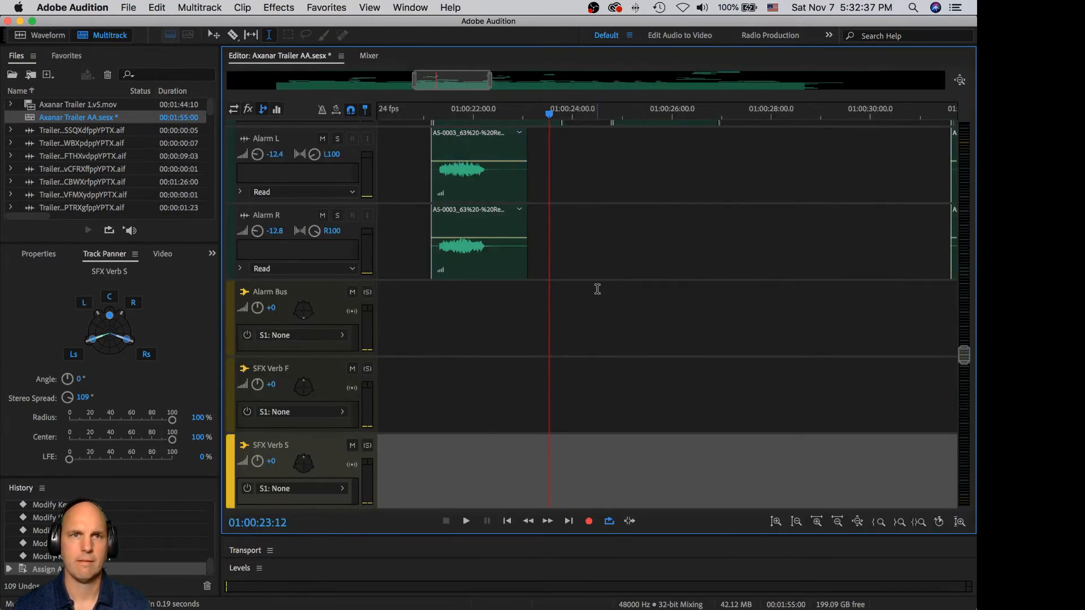
{"action": "scroll", "coordinate": [598, 289], "scroll_direction": "up", "scroll_amount": 10}
{"action": "scroll", "coordinate": [597, 288], "scroll_direction": "up", "scroll_amount": 10}
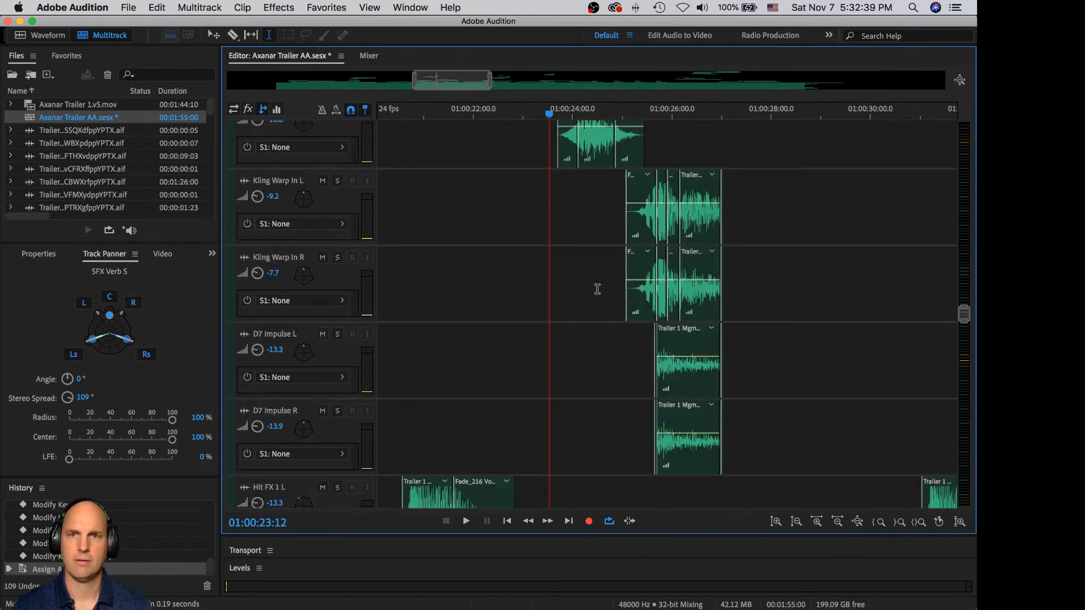
{"action": "scroll", "coordinate": [590, 279], "scroll_direction": "down", "scroll_amount": 8}
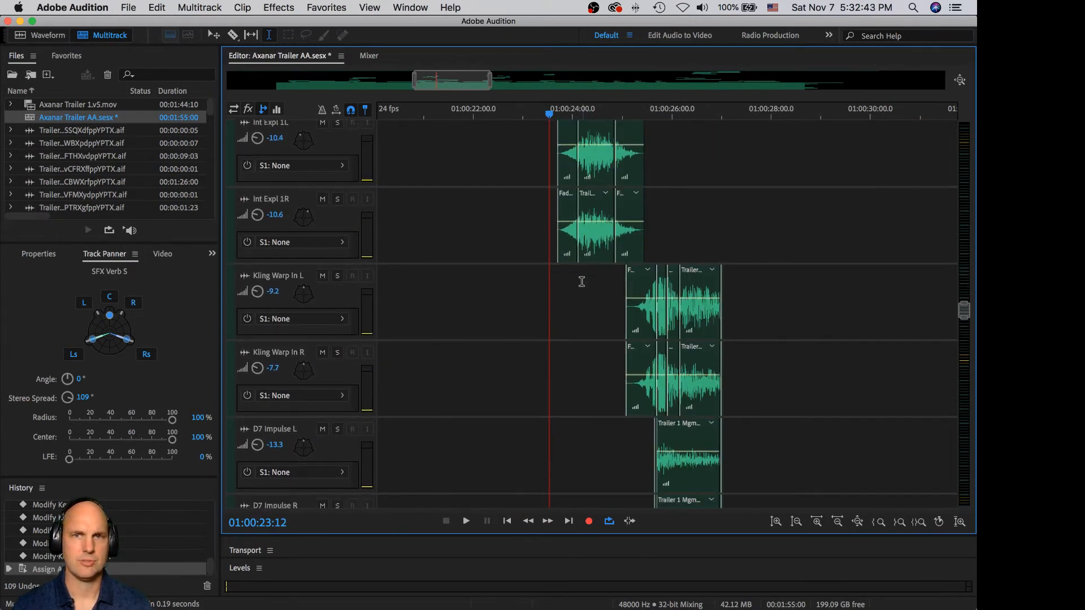
{"action": "scroll", "coordinate": [582, 282], "scroll_direction": "up", "scroll_amount": 4}
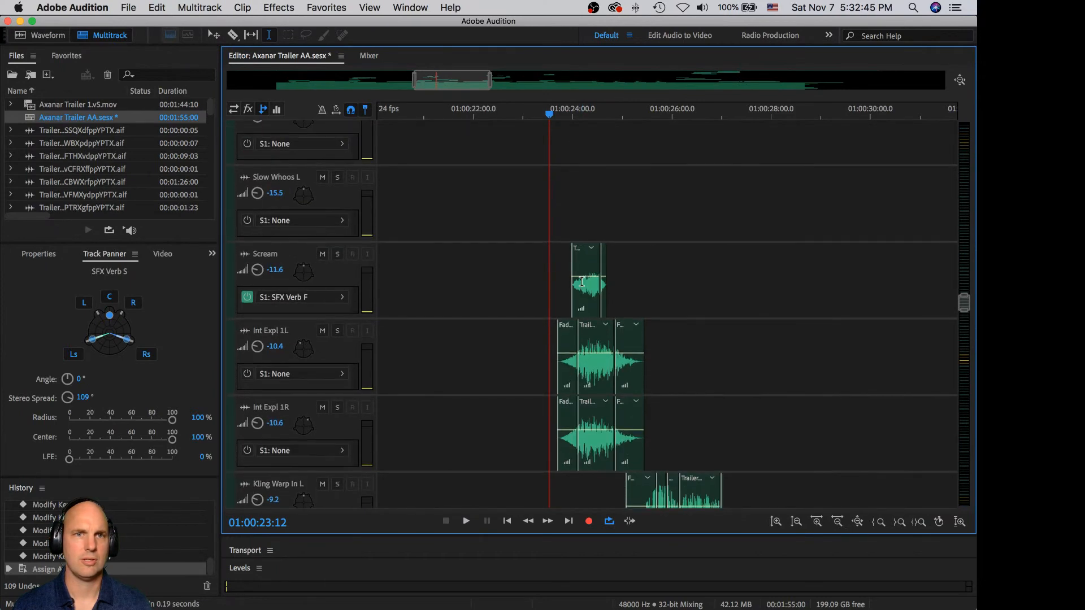
{"action": "left_click", "coordinate": [330, 270]}
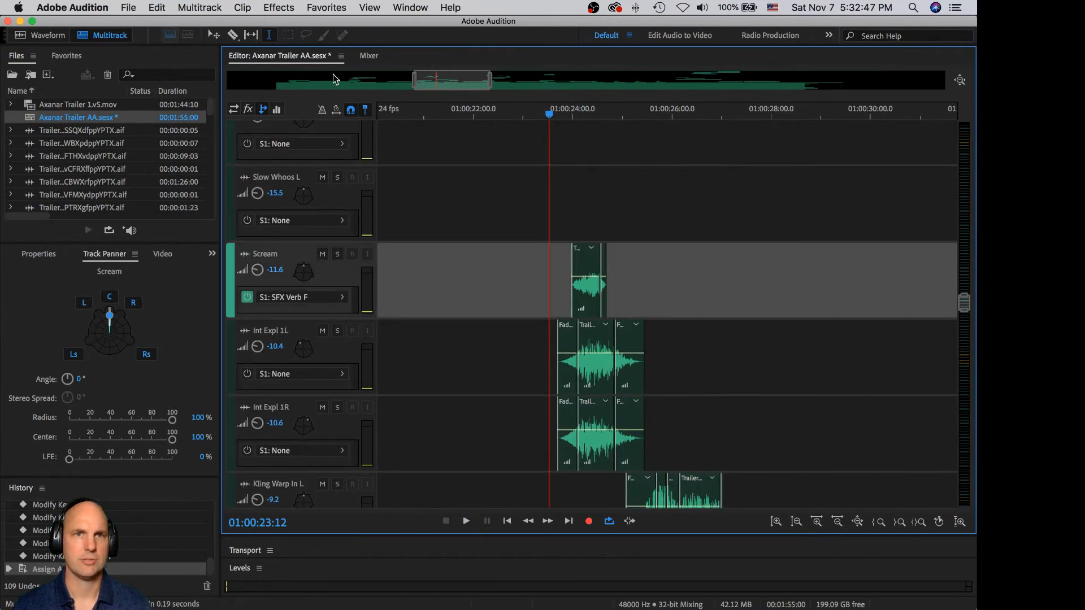
{"action": "left_click", "coordinate": [368, 59]}
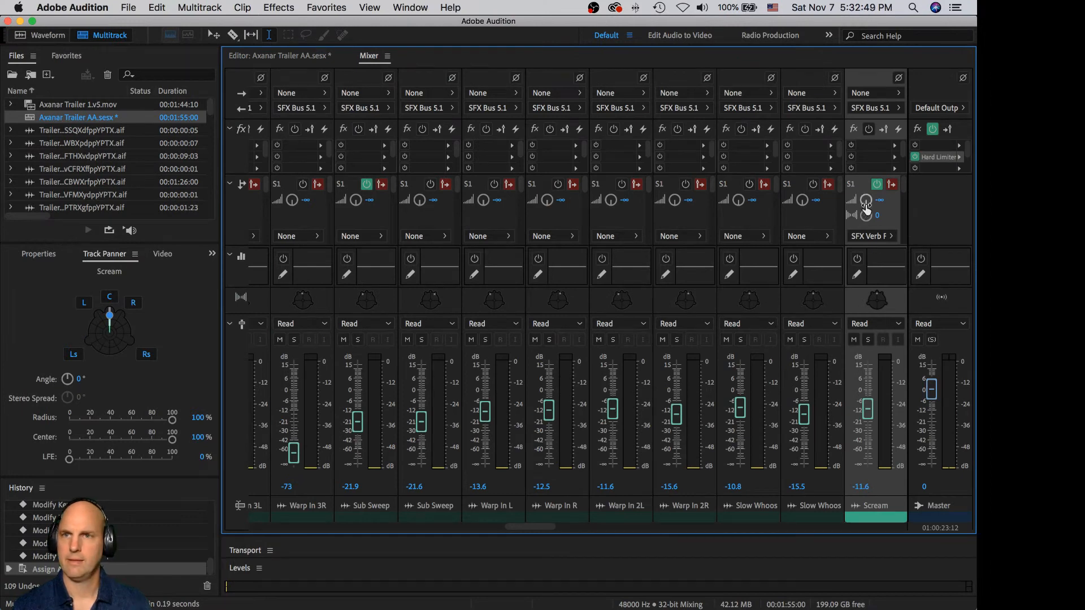
{"action": "key", "text": "space"}
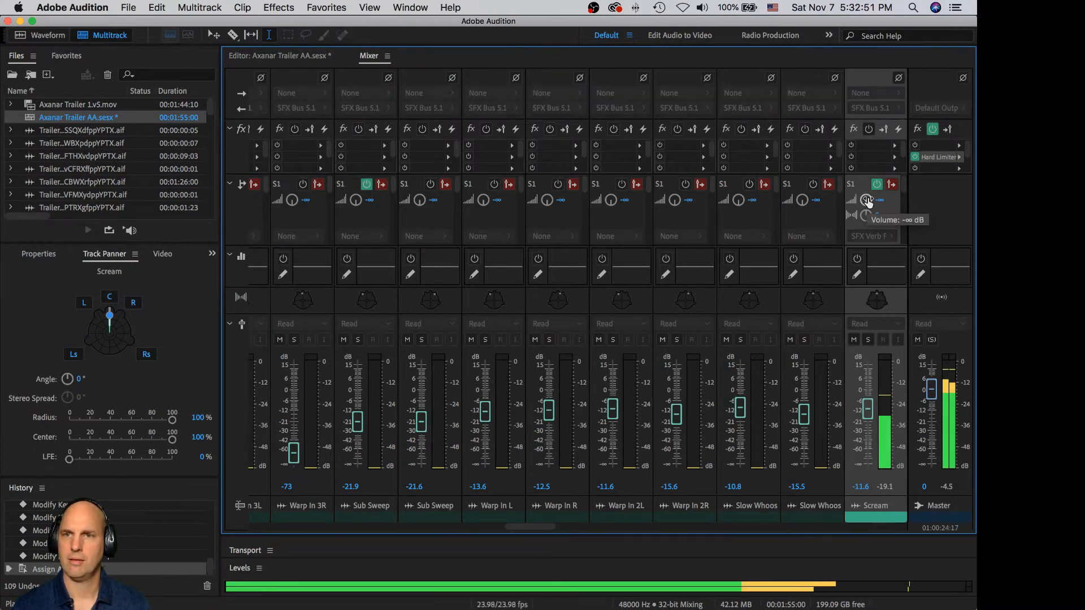
{"action": "key", "text": "space"}
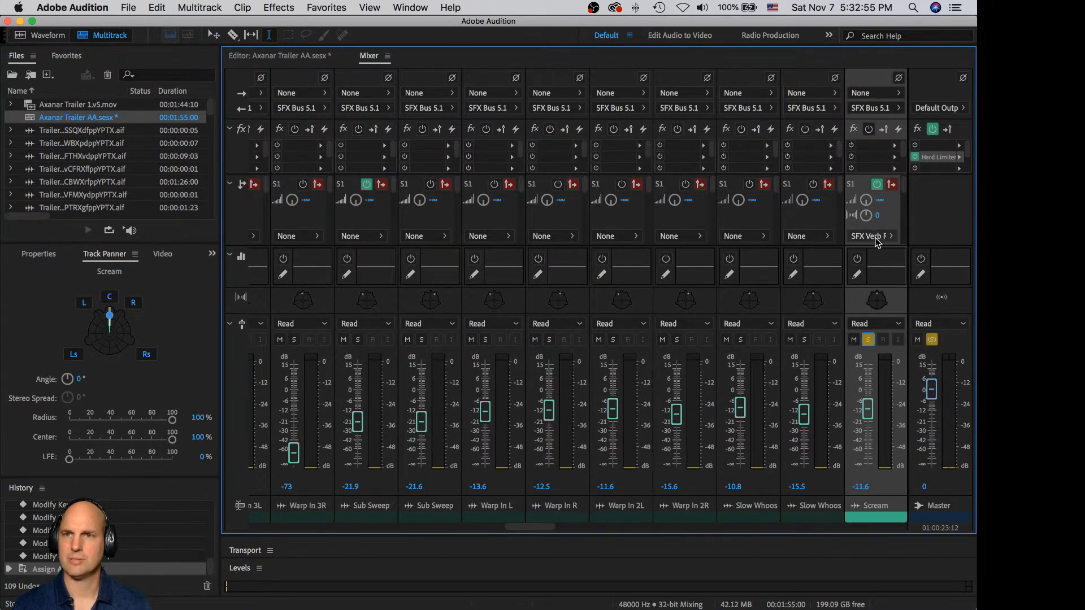
Step: Raise the Scream track's send level to SFX Verb F to -5.4 dB while auditioning the soloed passage
{"action": "mouse_move", "coordinate": [867, 202]}
{"action": "left_mouse_down"}
{"action": "mouse_move", "coordinate": [906, 180]}
{"action": "mouse_move", "coordinate": [865, 202]}
{"action": "left_mouse_up"}
{"action": "key", "text": "space"}
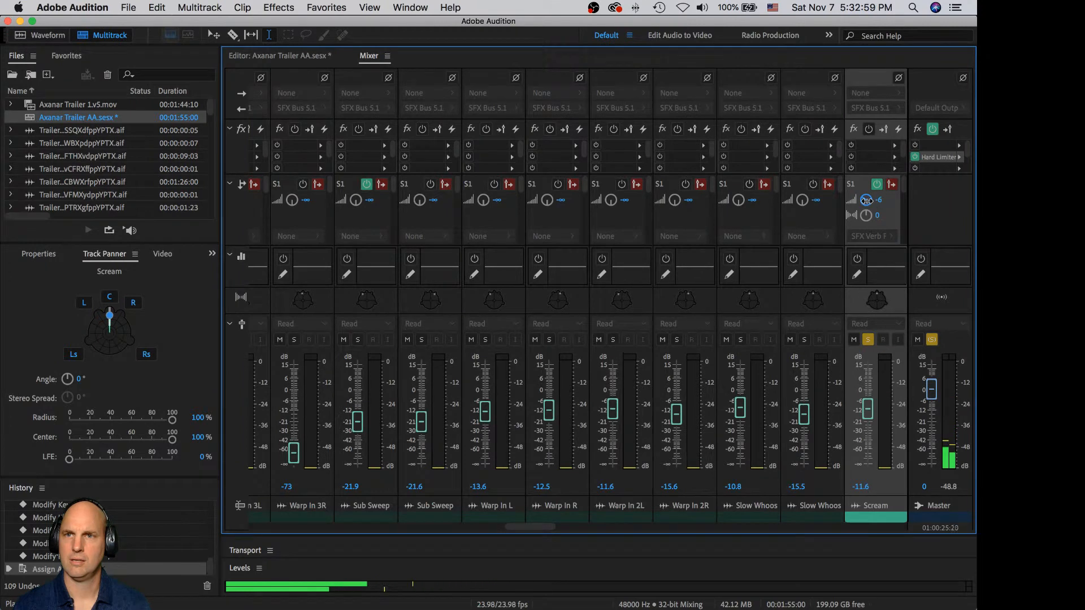
{"action": "key", "text": "space"}
{"action": "key", "text": "space"}
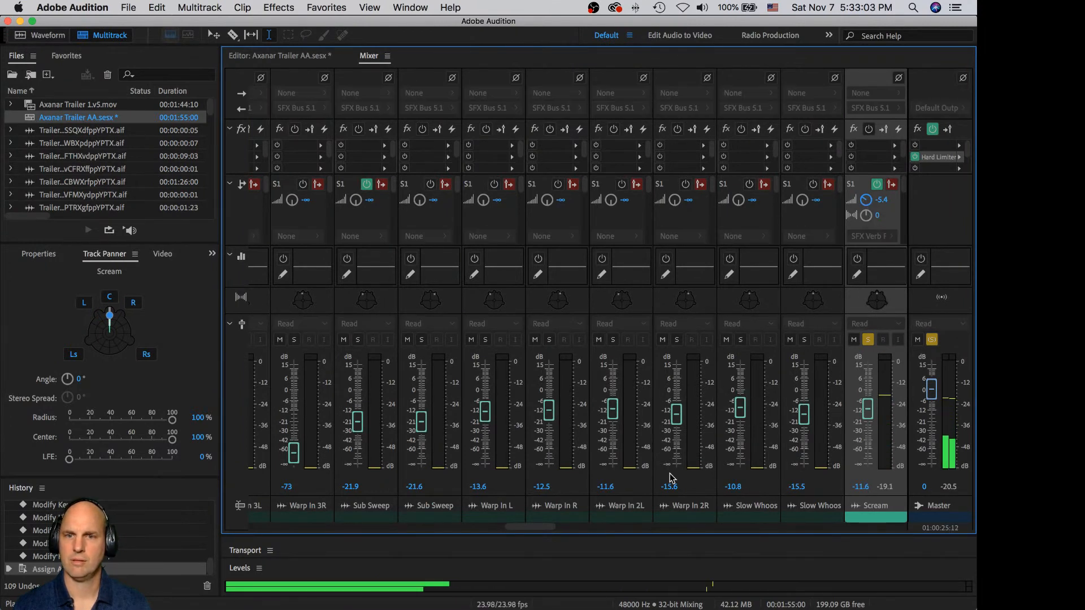
{"action": "key", "text": "space"}
Step: Check the reverb bus meters during playback and inspect the surround panning of SFX Verb F and SFX Verb S
{"action": "left_click_drag", "start_coordinate": [547, 527], "coordinate": [657, 526]}
{"action": "key", "text": "space"}
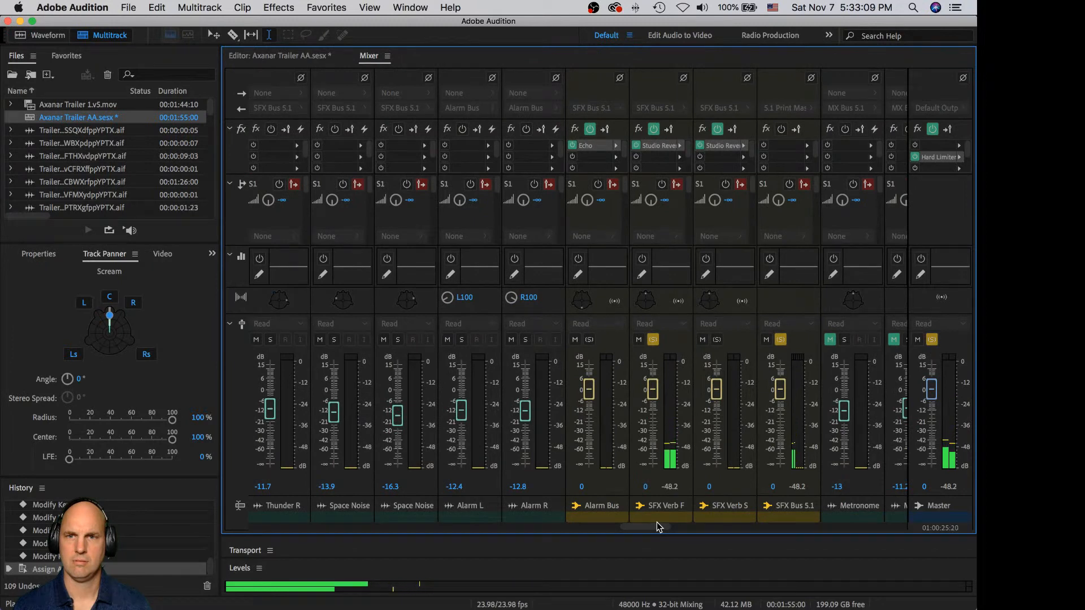
{"action": "key", "text": "space"}
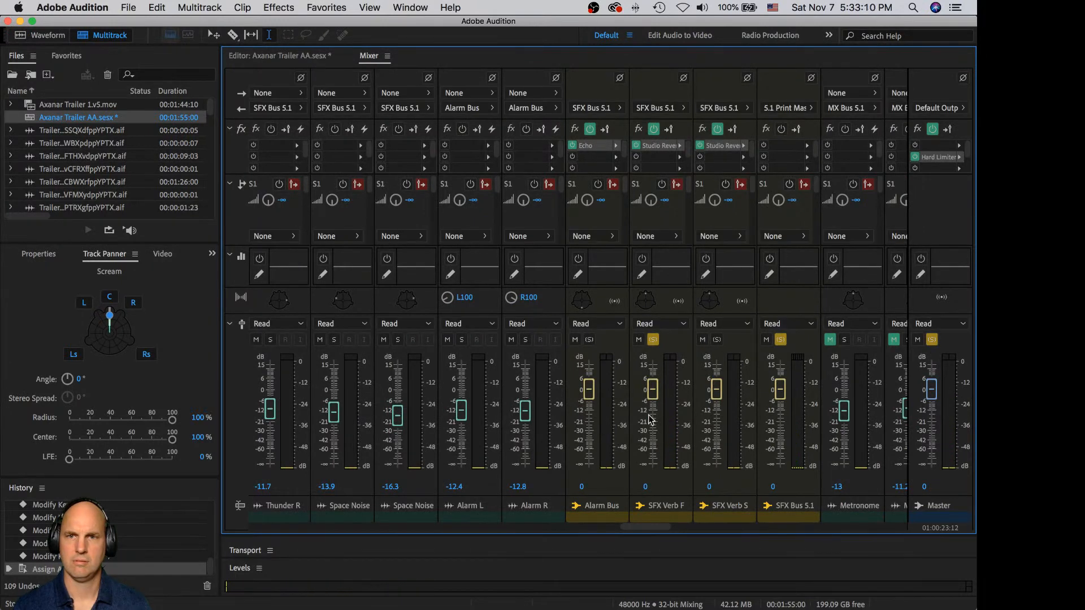
{"action": "left_click", "coordinate": [645, 308]}
{"action": "left_click", "coordinate": [710, 306]}
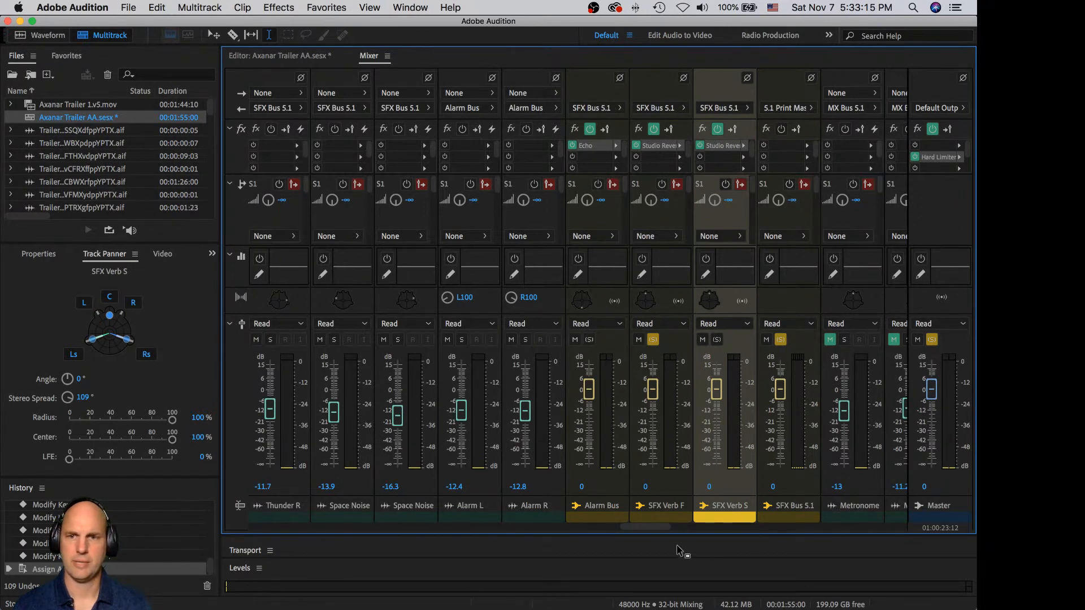
Step: Replay the soloed scream with its reverb while viewing the Scream strip in the mixer
{"action": "left_click_drag", "start_coordinate": [657, 527], "coordinate": [566, 527]}
{"action": "key", "text": "space"}
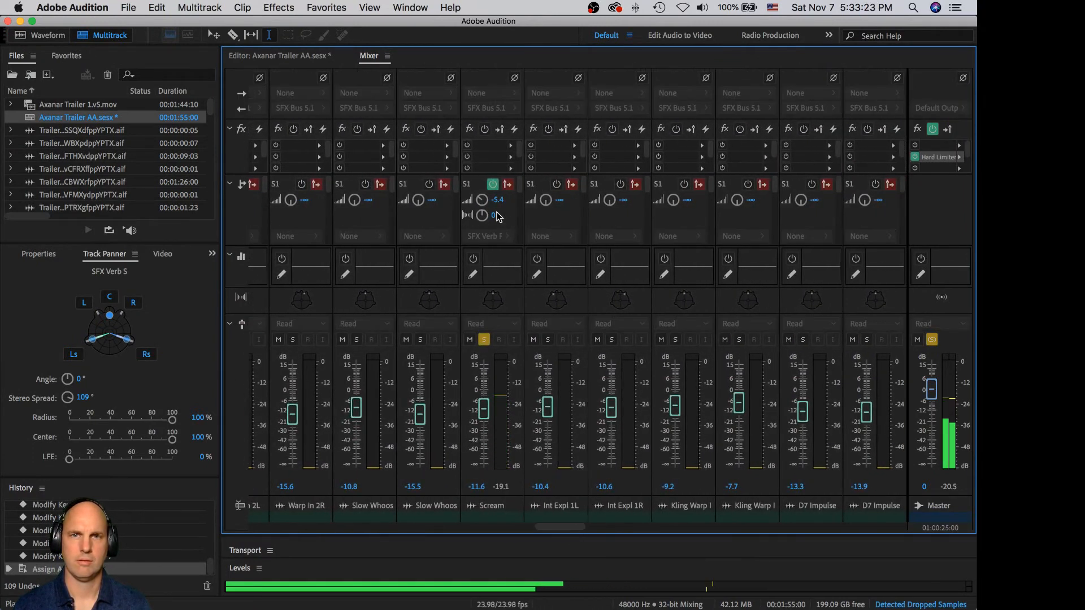
{"action": "key", "text": "space"}
Step: Add a second send on the Scream track to SFX Verb S and raise its level to -0.3 dB
{"action": "left_click", "coordinate": [521, 185]}
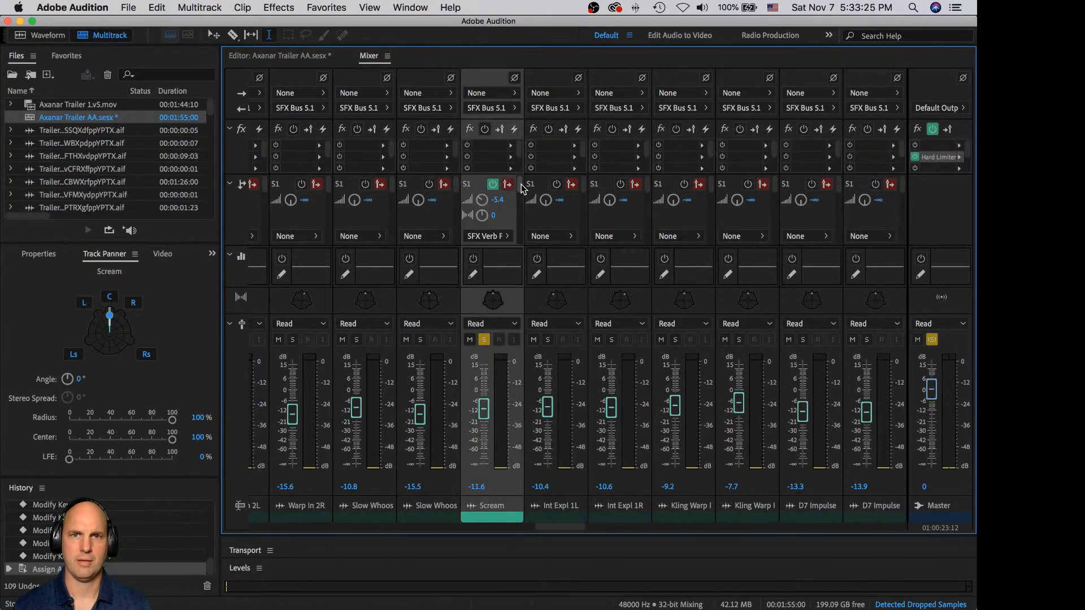
{"action": "left_click_drag", "start_coordinate": [521, 189], "coordinate": [521, 195]}
{"action": "left_click", "coordinate": [505, 230]}
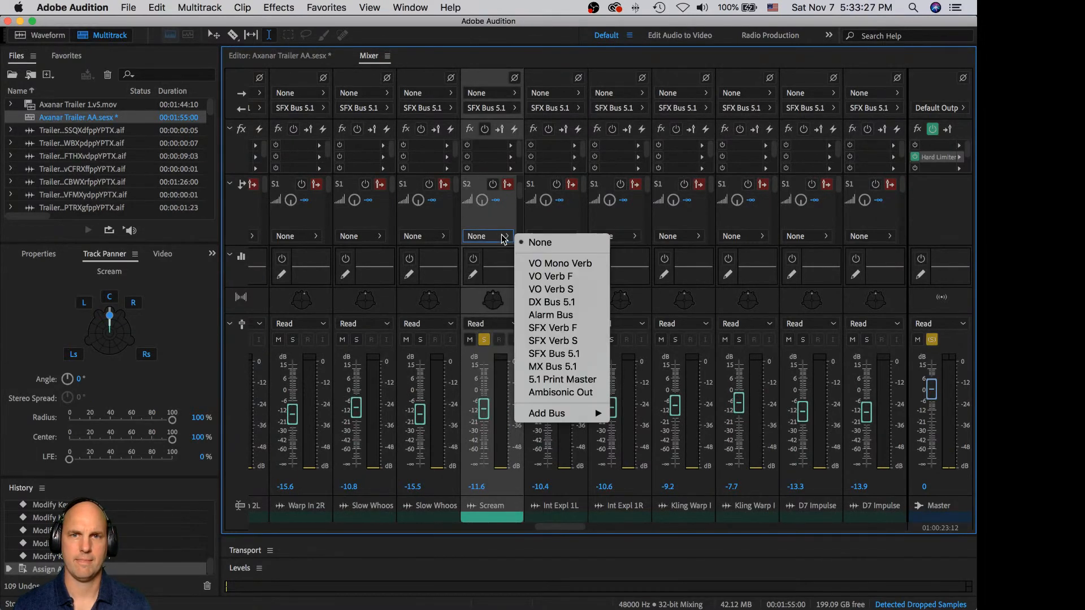
{"action": "left_click", "coordinate": [560, 354]}
{"action": "left_click_drag", "start_coordinate": [482, 202], "coordinate": [504, 168]}
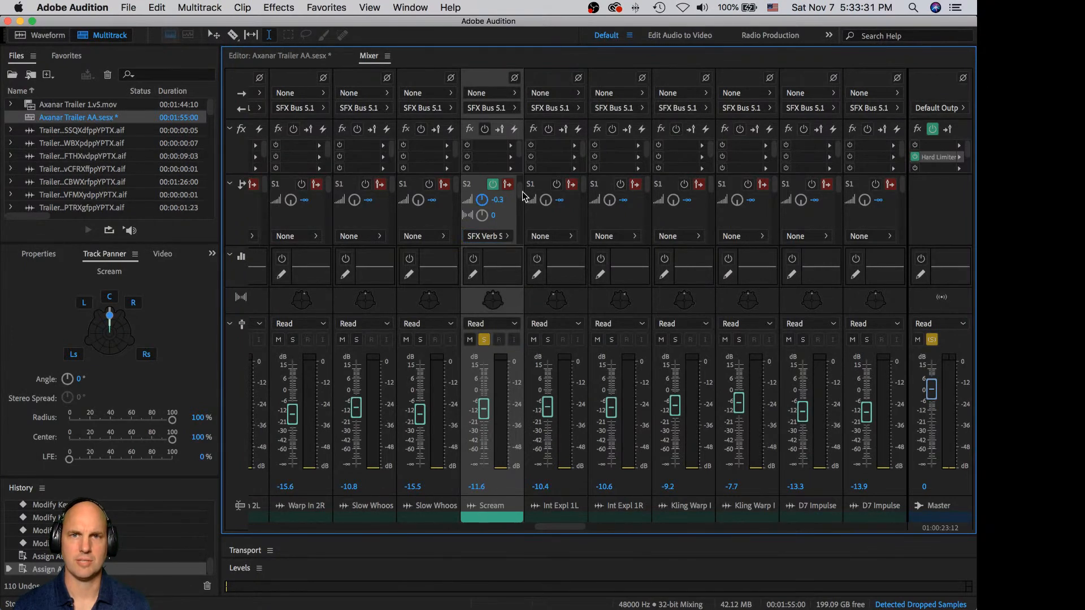
Step: Audition the soloed Scream passage while switching its SFX Verb F send off and back on for comparison
{"action": "key", "text": "space"}
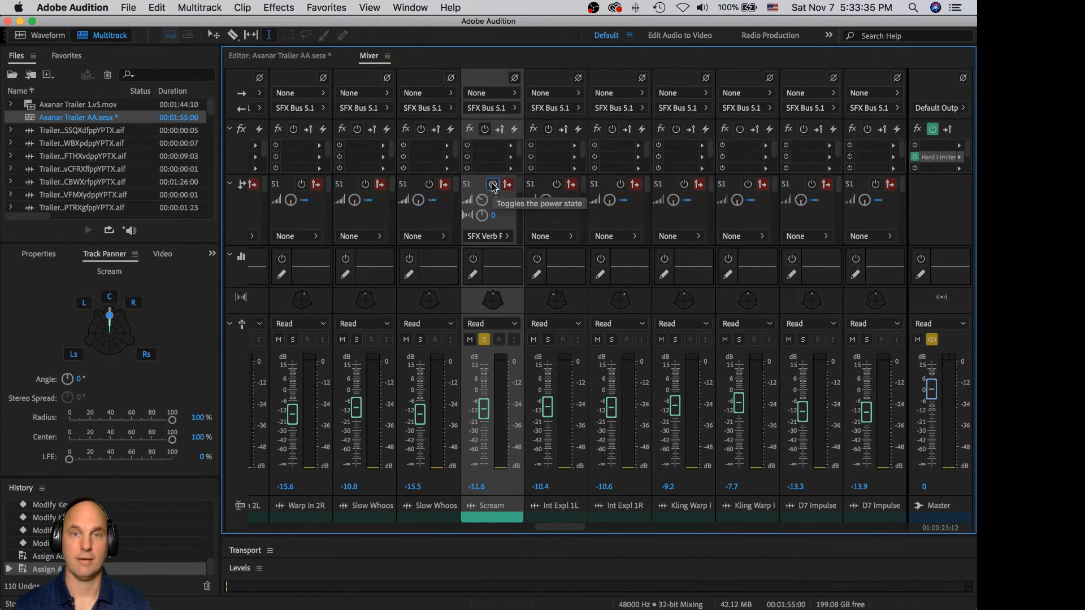
{"action": "left_click", "coordinate": [493, 185]}
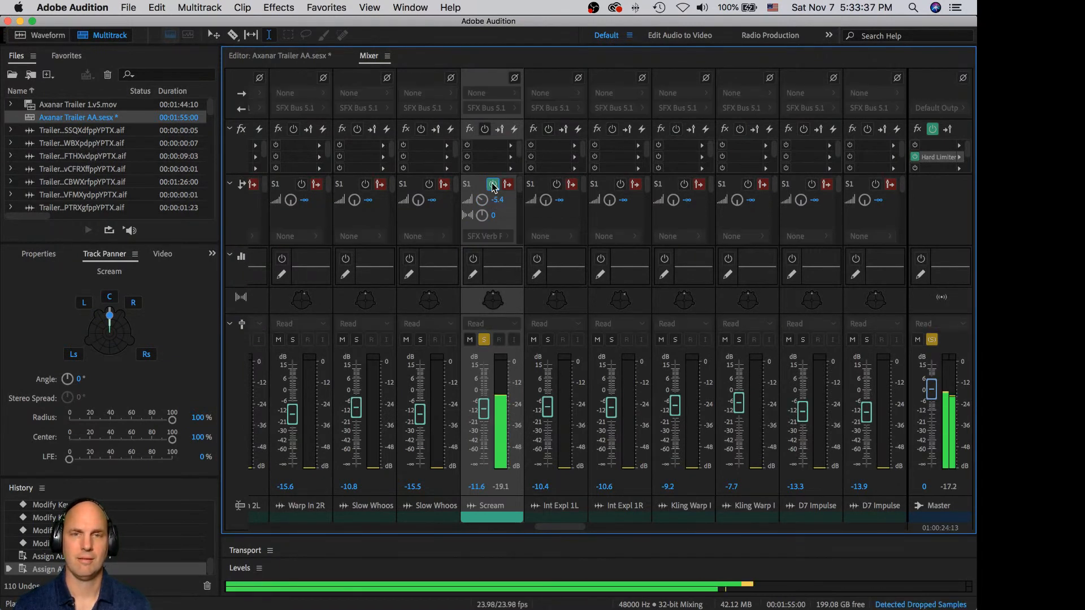
{"action": "key", "text": "space"}
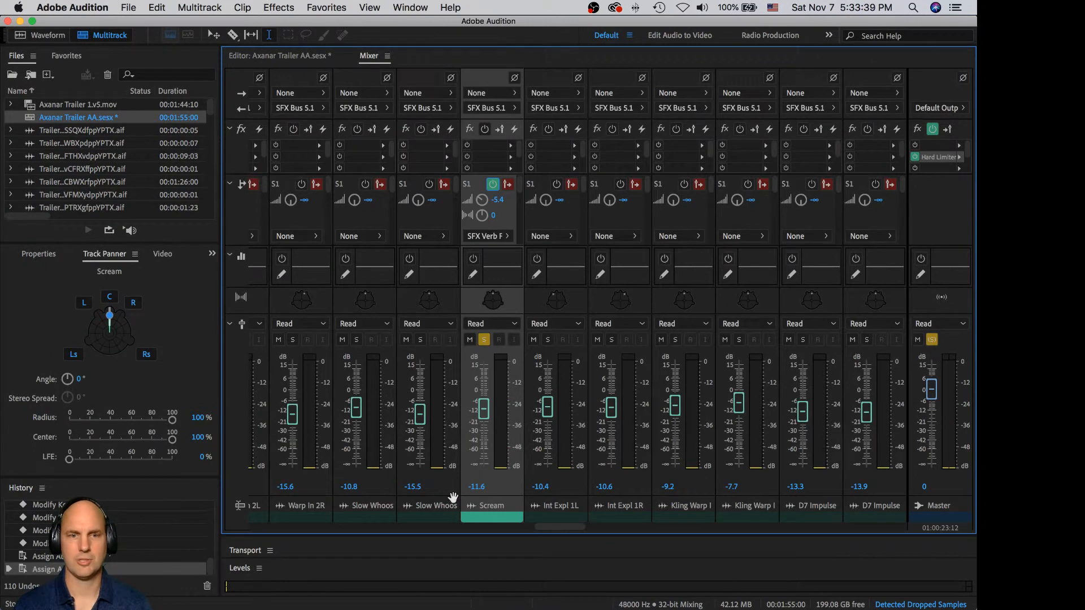
Step: Unsolo the Scream track and play the passage in the full mix
{"action": "left_click", "coordinate": [484, 340]}
{"action": "key", "text": "space"}
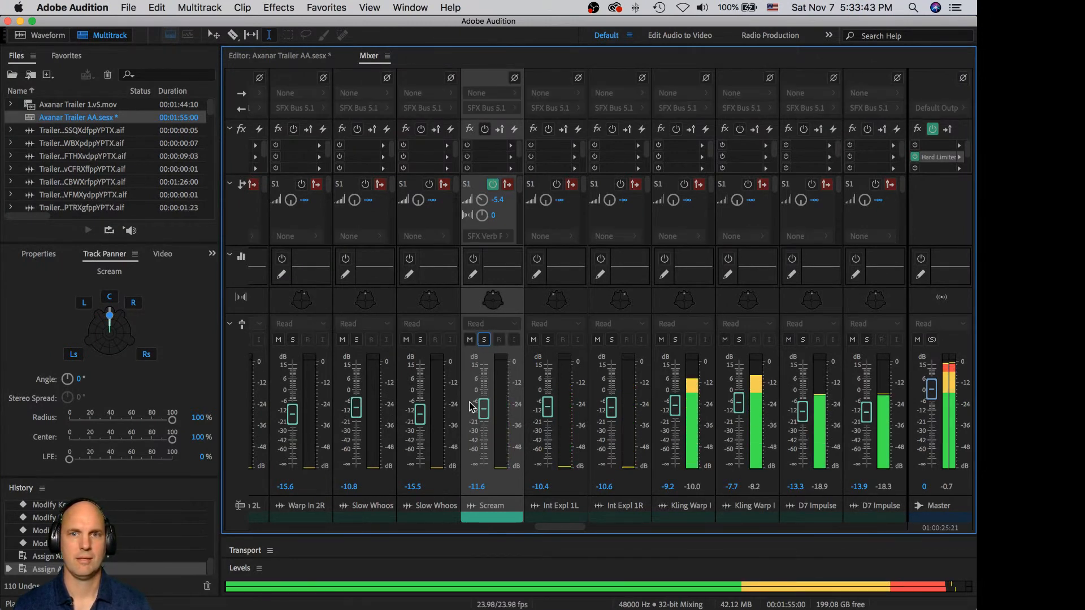
{"action": "key", "text": "space"}
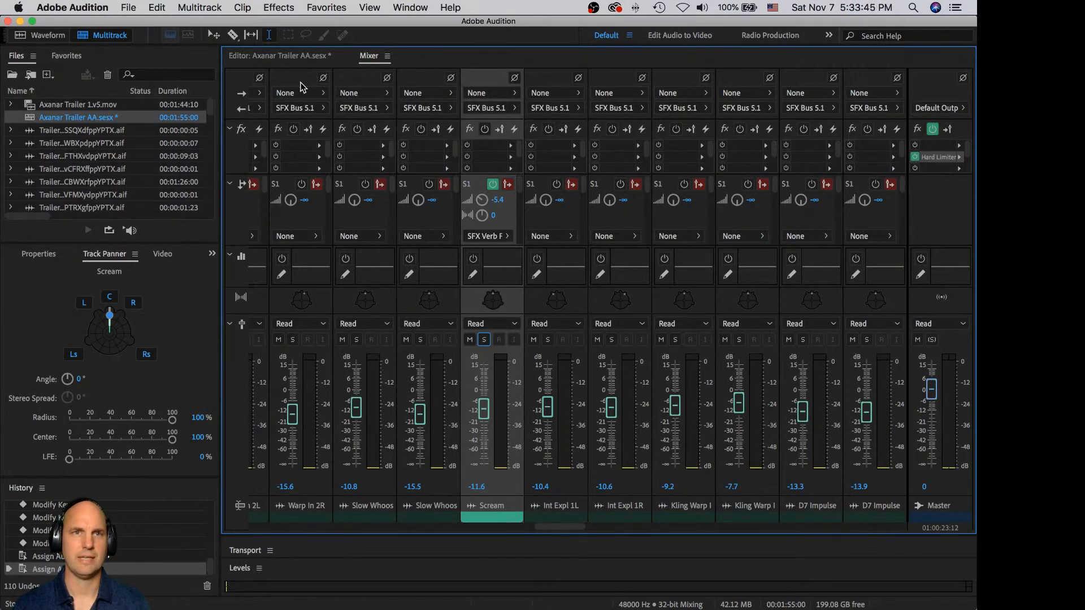
Step: Return to the multitrack editor, show the video picture, and play the scream passage against it
{"action": "left_click", "coordinate": [305, 57]}
{"action": "left_click", "coordinate": [177, 253]}
{"action": "key", "text": "space"}
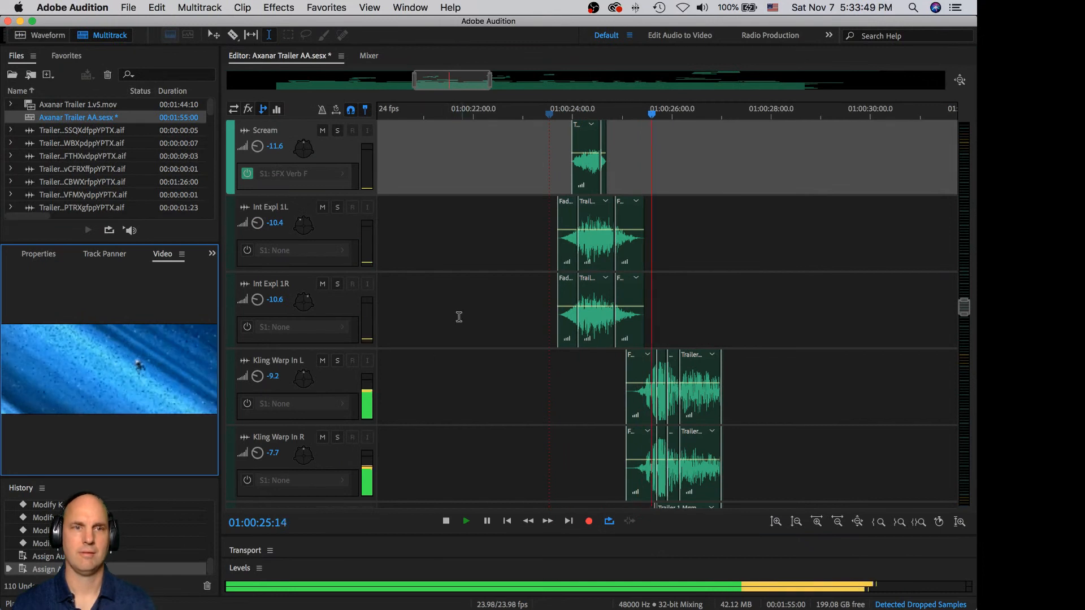
{"action": "key", "text": "space"}
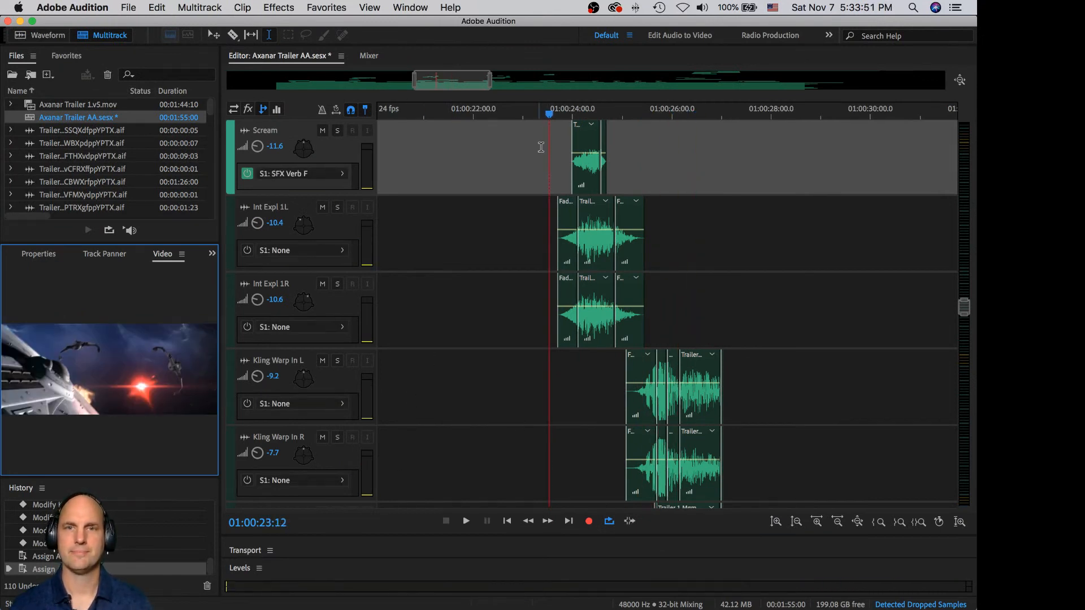
Step: Move the playhead back to 01:00:20:10 and play the lead-in to the scream from there
{"action": "left_click", "coordinate": [447, 115]}
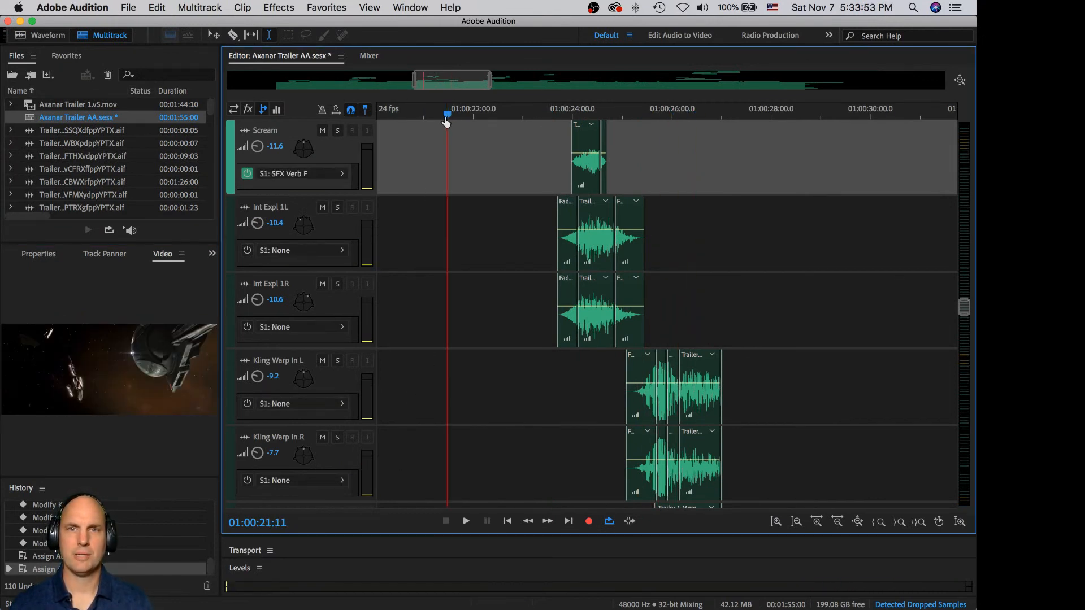
{"action": "left_click_drag", "start_coordinate": [447, 114], "coordinate": [394, 115]}
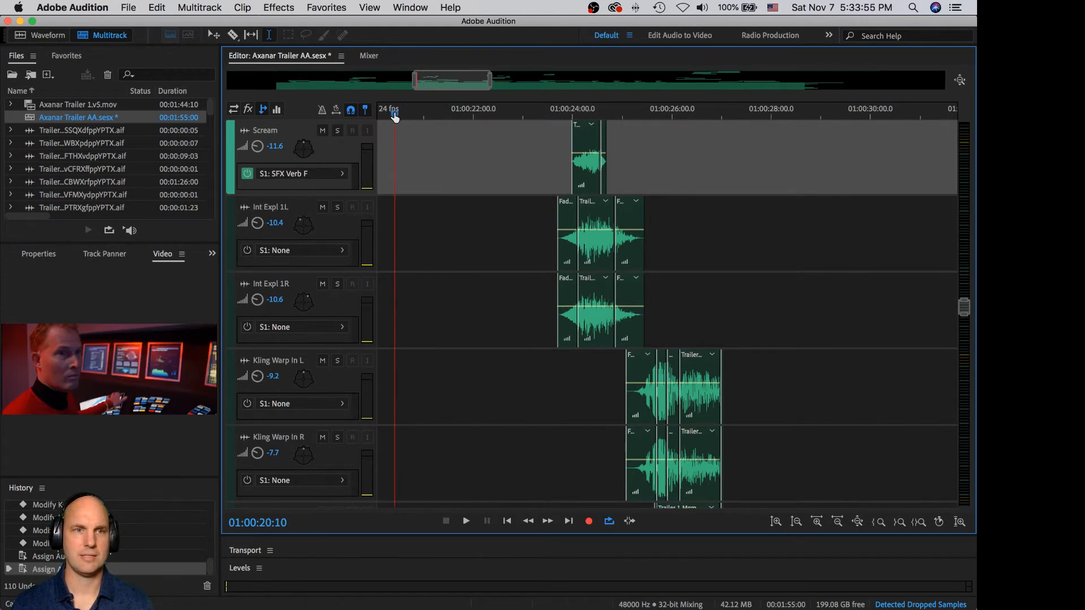
{"action": "key", "text": "space"}
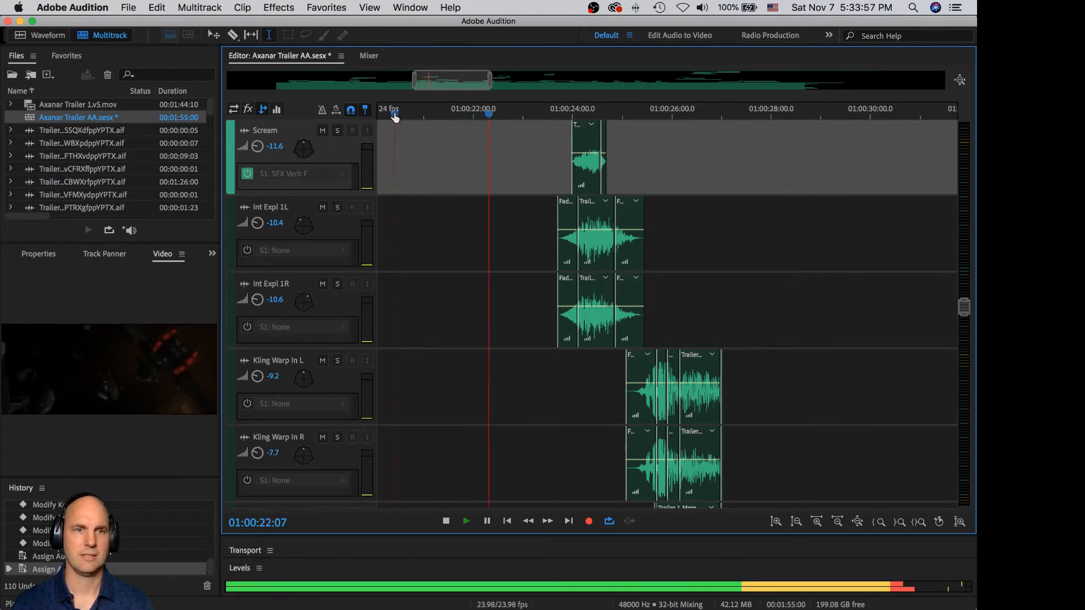
{"action": "key", "text": "space"}
Step: Locate the Disruptor L and Disruptor R tracks during playback and inspect Disruptor L's surround panning
{"action": "left_click_drag", "start_coordinate": [963, 306], "coordinate": [944, 241]}
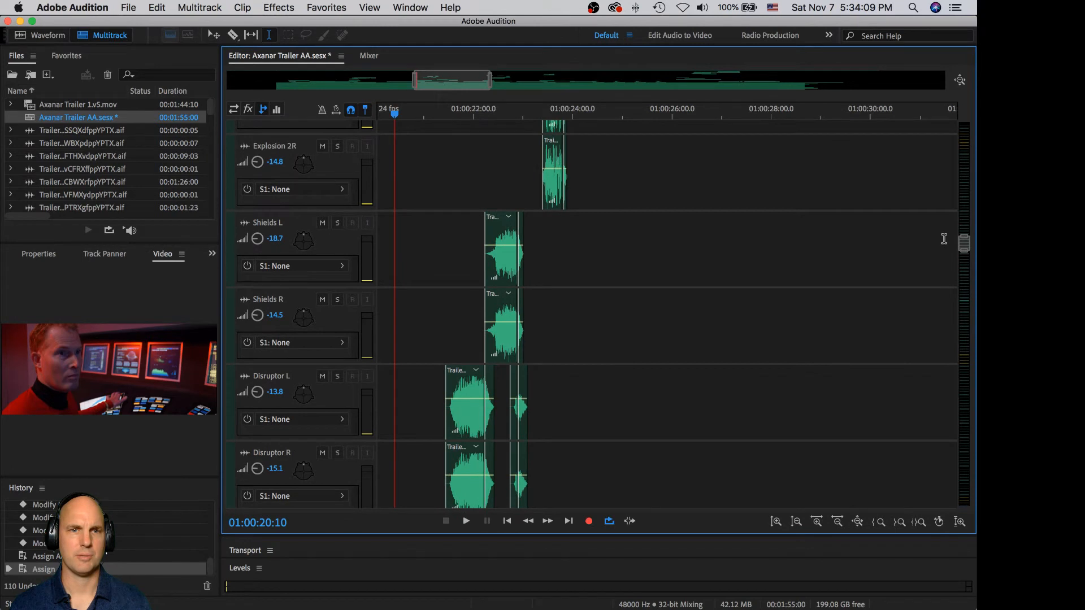
{"action": "key", "text": "space"}
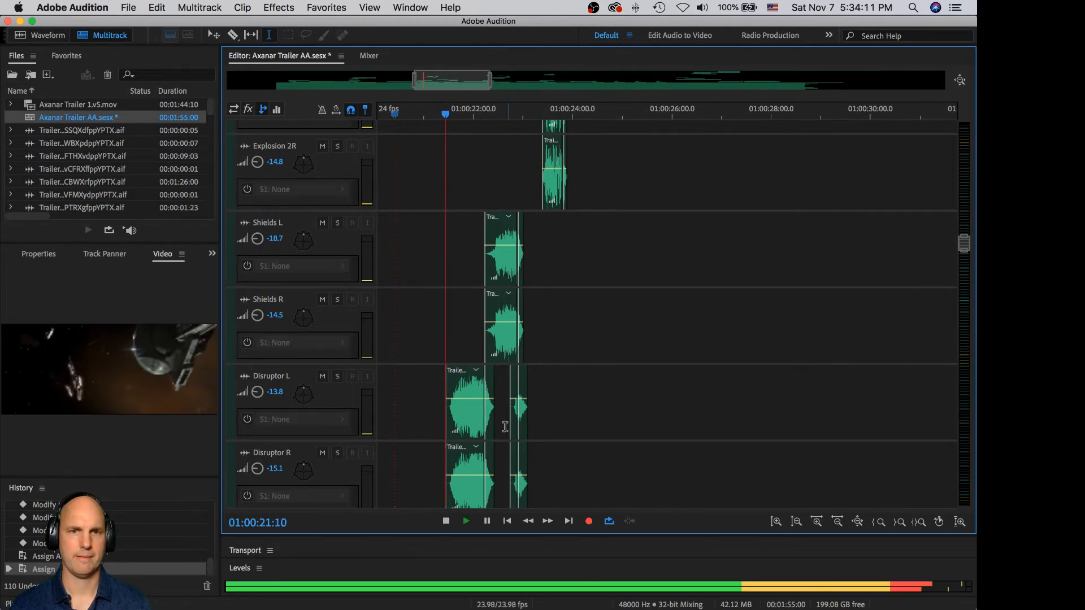
{"action": "key", "text": "space"}
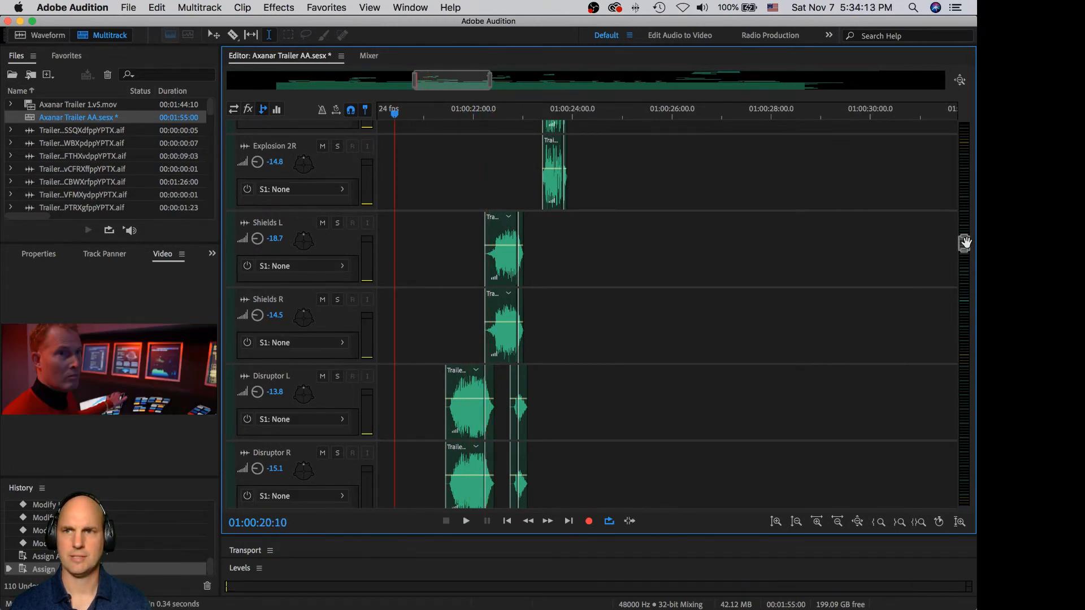
{"action": "left_click_drag", "start_coordinate": [964, 243], "coordinate": [967, 247]}
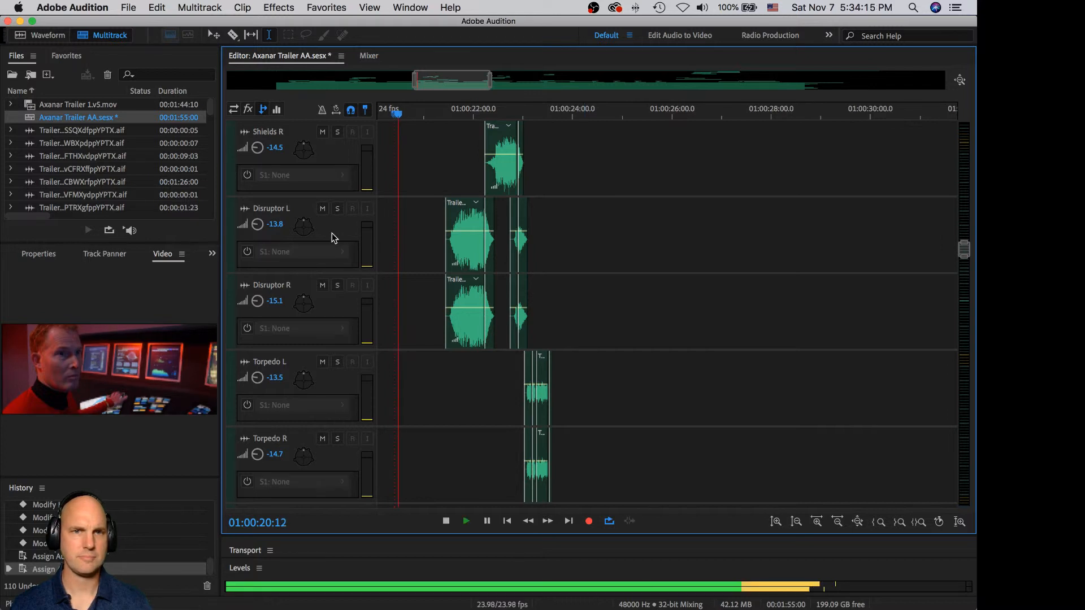
{"action": "double_click", "coordinate": [305, 227]}
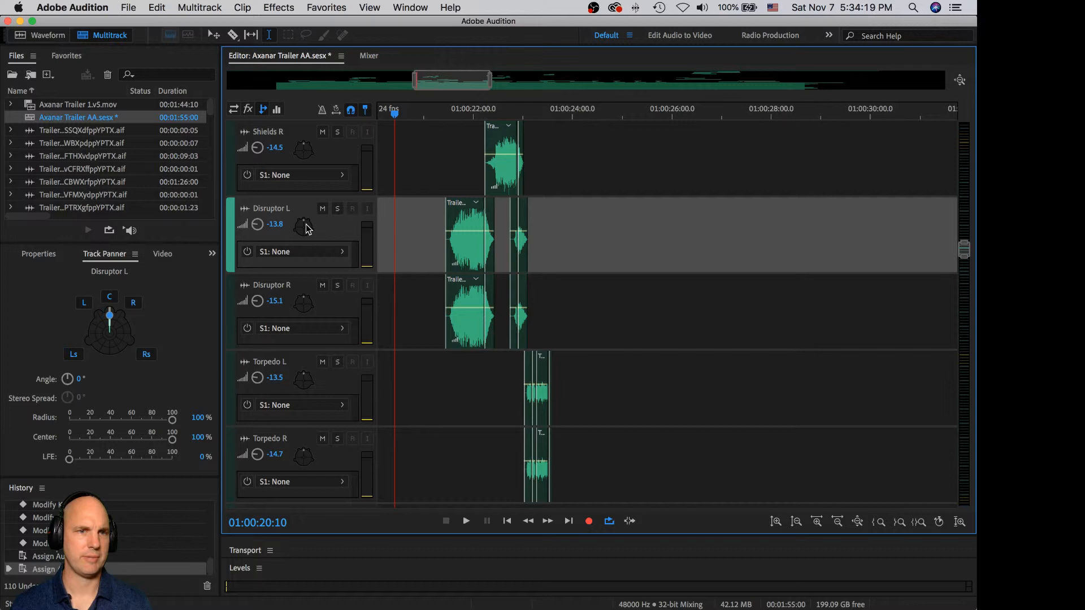
{"action": "key", "text": "space"}
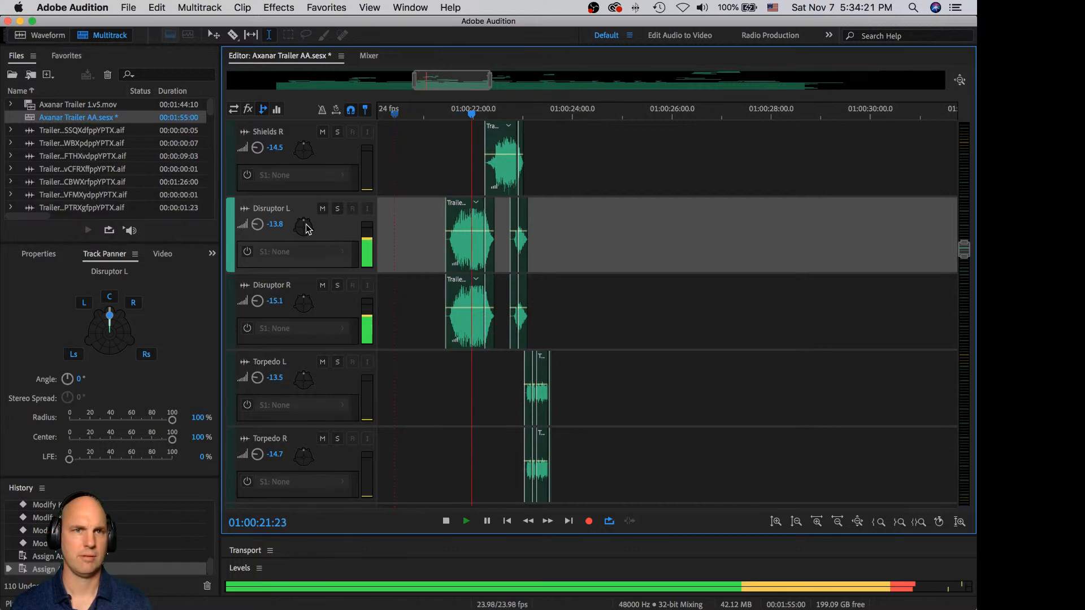
{"action": "key", "text": "space"}
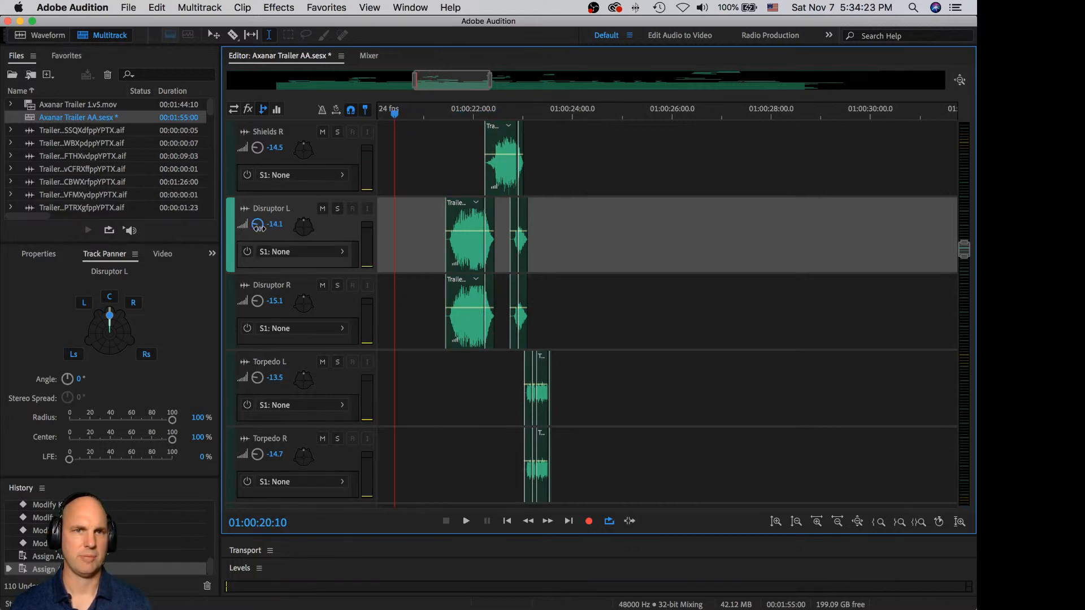
Step: Lower Disruptor L's volume to -17.7 dB and Disruptor R's to -16.2 dB while auditioning the passage
{"action": "left_click_drag", "start_coordinate": [263, 300], "coordinate": [256, 304]}
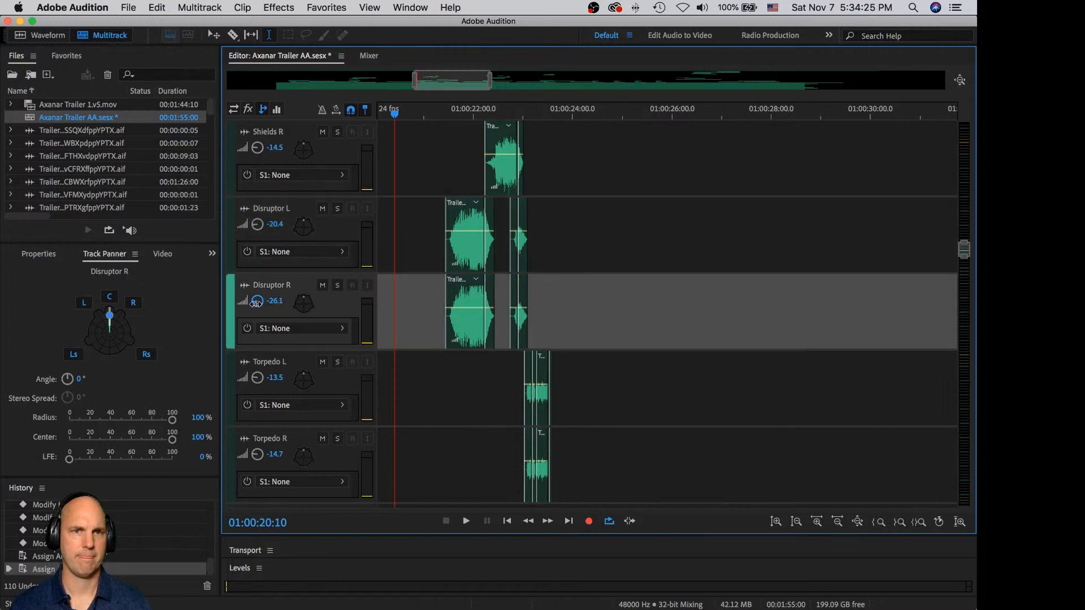
{"action": "key", "text": "space"}
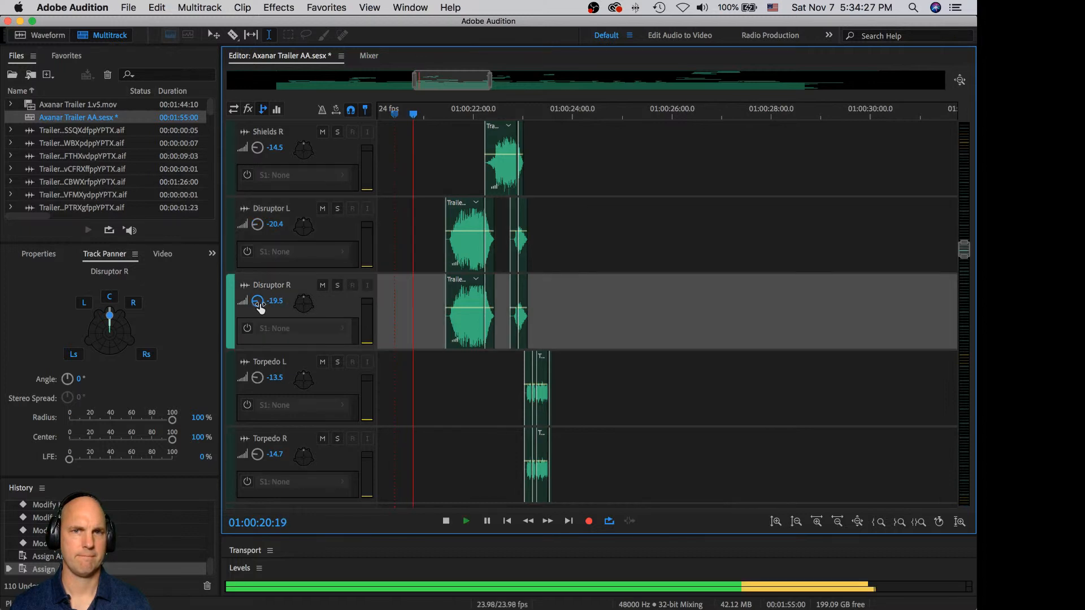
{"action": "key", "text": "space"}
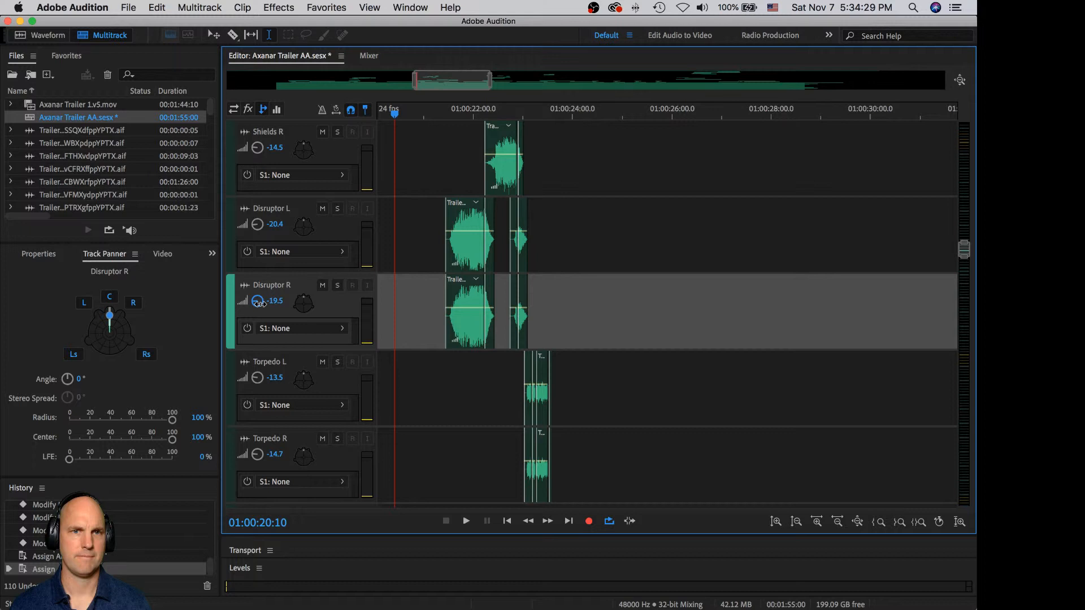
{"action": "left_click_drag", "start_coordinate": [261, 304], "coordinate": [263, 304]}
{"action": "left_click_drag", "start_coordinate": [257, 224], "coordinate": [258, 224]}
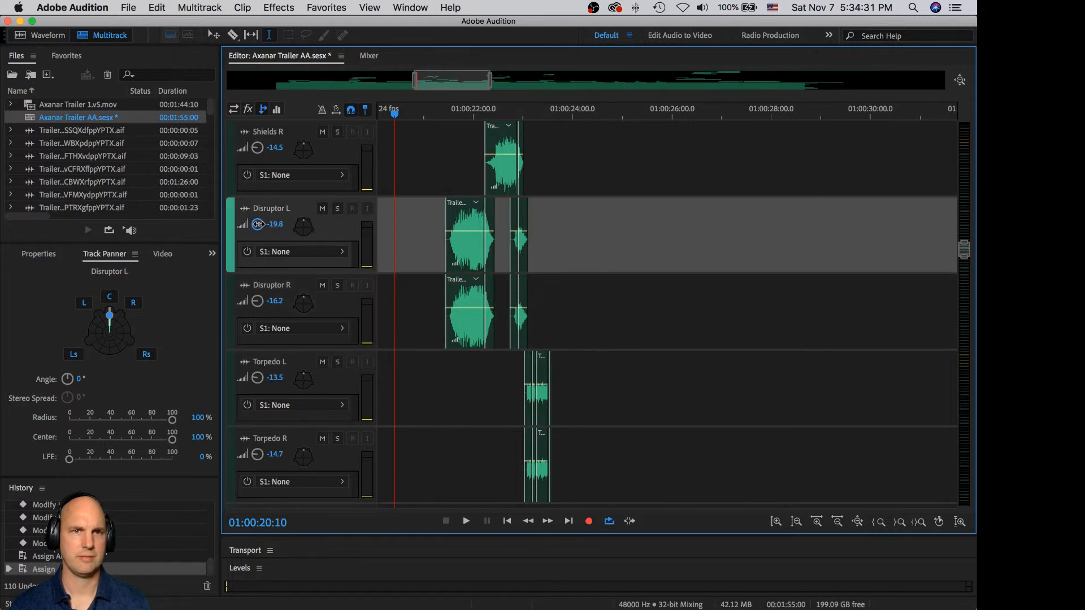
{"action": "key", "text": "space"}
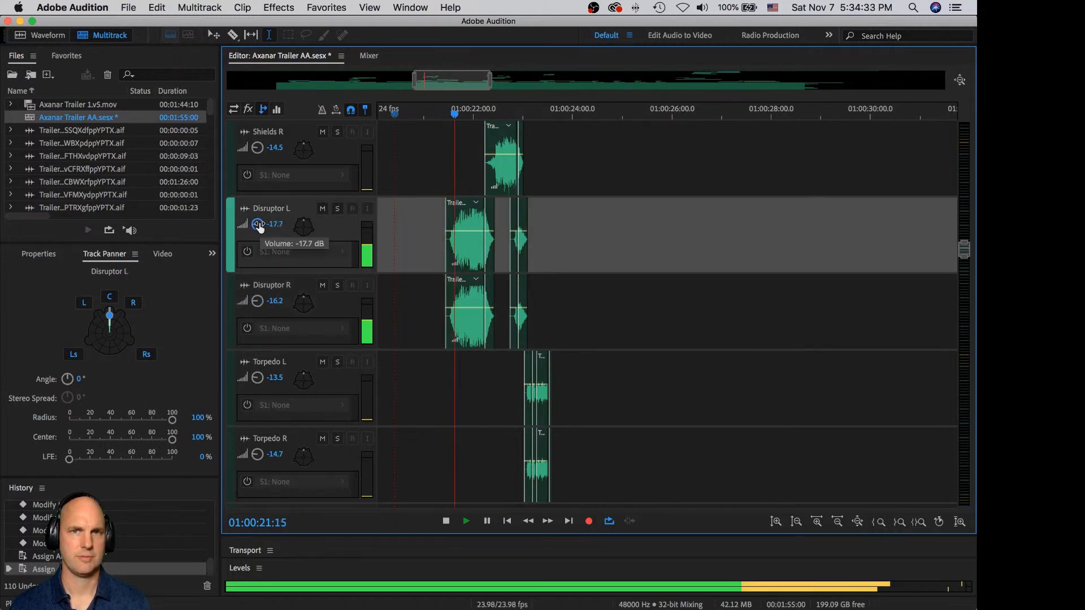
{"action": "key", "text": "space"}
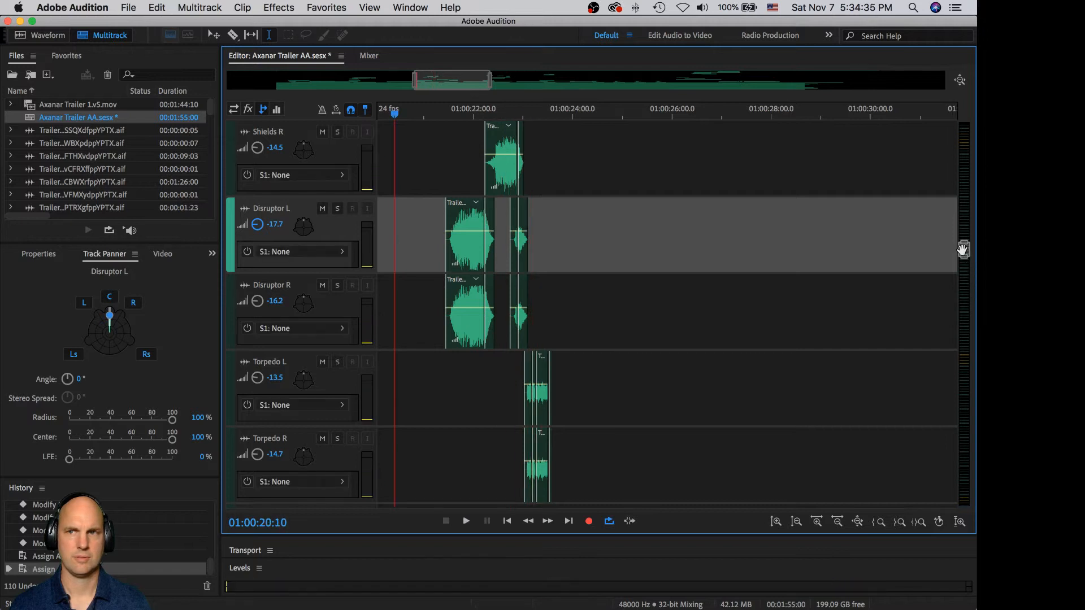
Step: Bring the Shields tracks into view and play the passage against the video picture
{"action": "scroll", "coordinate": [963, 249], "scroll_direction": "down", "scroll_amount": 1}
{"action": "left_click_drag", "start_coordinate": [963, 249], "coordinate": [963, 244]}
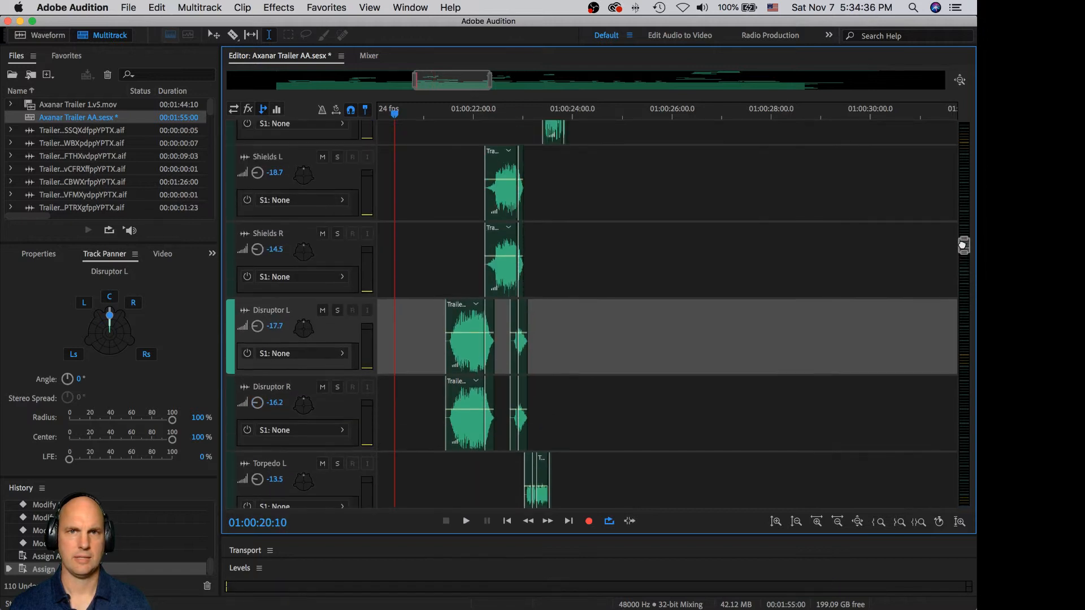
{"action": "left_click", "coordinate": [161, 256]}
{"action": "key", "text": "space"}
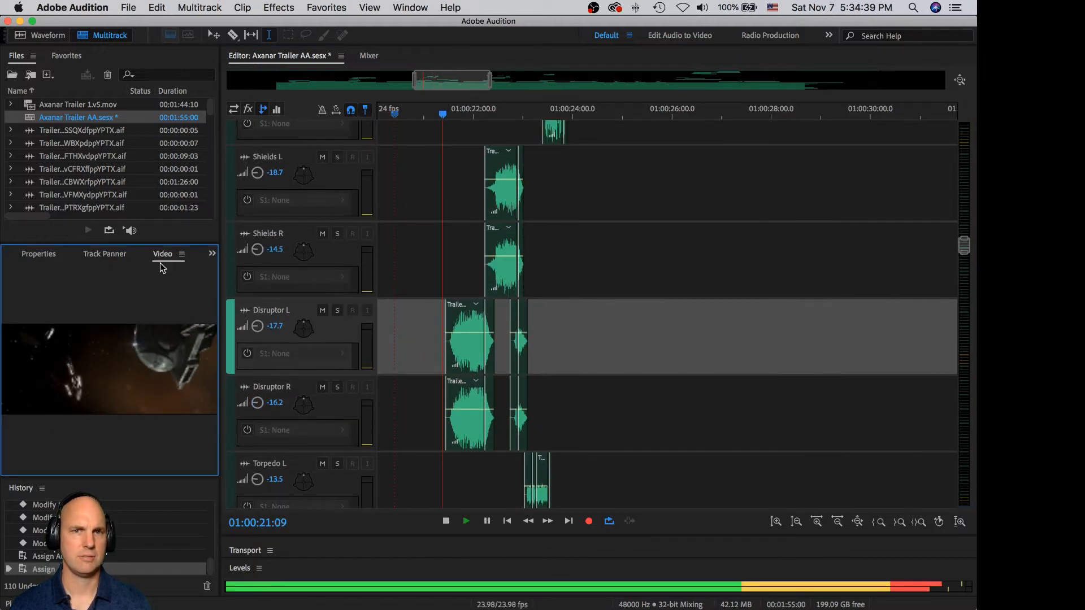
{"action": "key", "text": "space"}
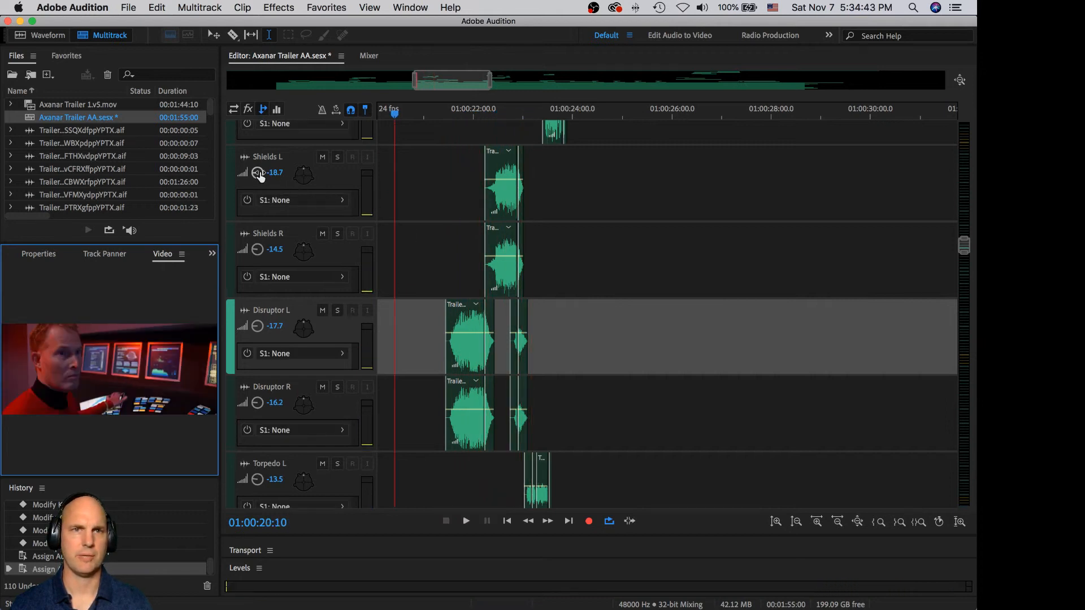
Step: Replay the passage, and lower Shields L's volume to -24.3 dB and Shields R's to -26.4 dB
{"action": "key", "text": "space"}
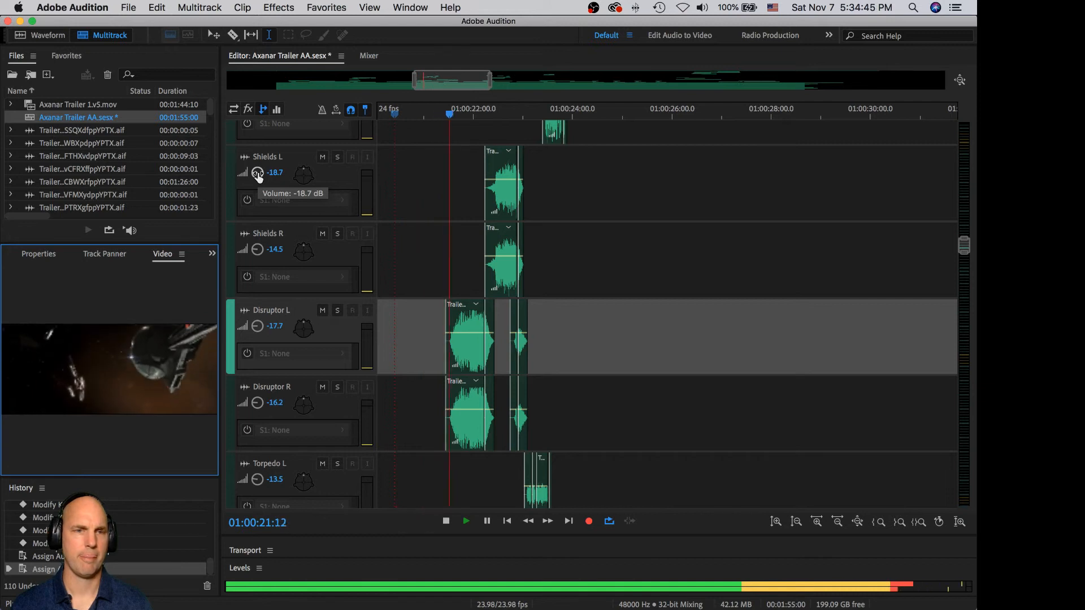
{"action": "key", "text": "space"}
{"action": "left_click_drag", "start_coordinate": [259, 174], "coordinate": [261, 172]}
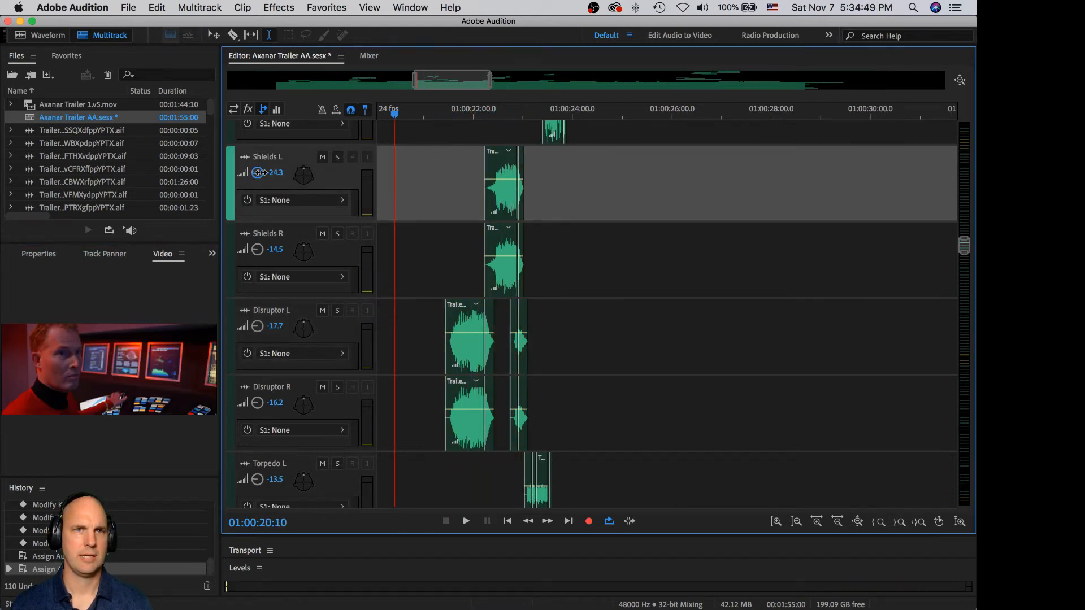
{"action": "left_click_drag", "start_coordinate": [257, 249], "coordinate": [256, 249]}
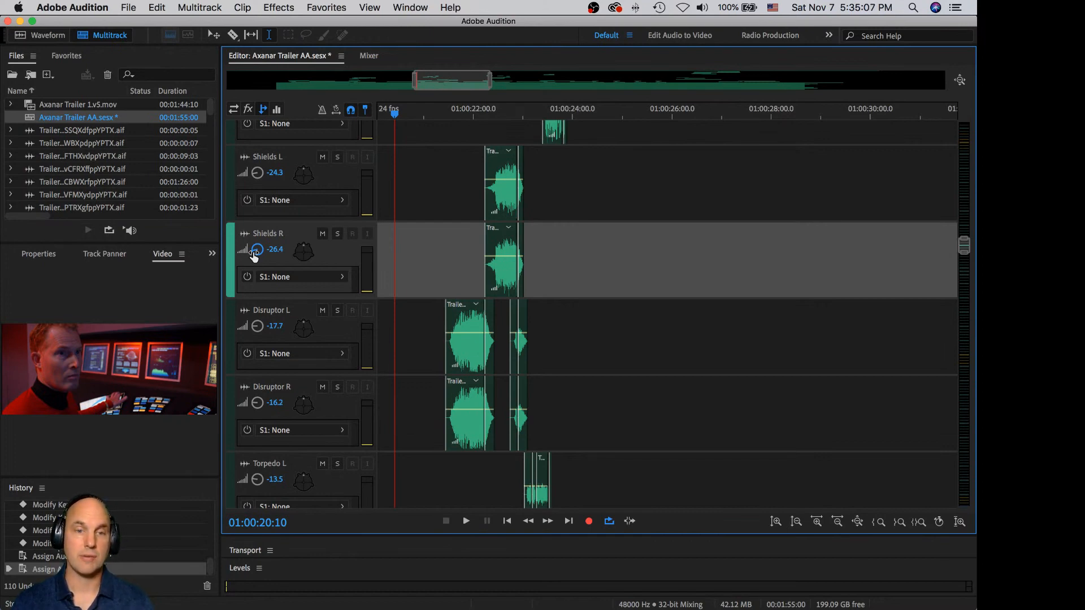
Step: Switch to OBS and activate the FULL SCREEN scene
{"action": "key", "text": "super+Tab"}
{"action": "key", "text": "super+Tab"}
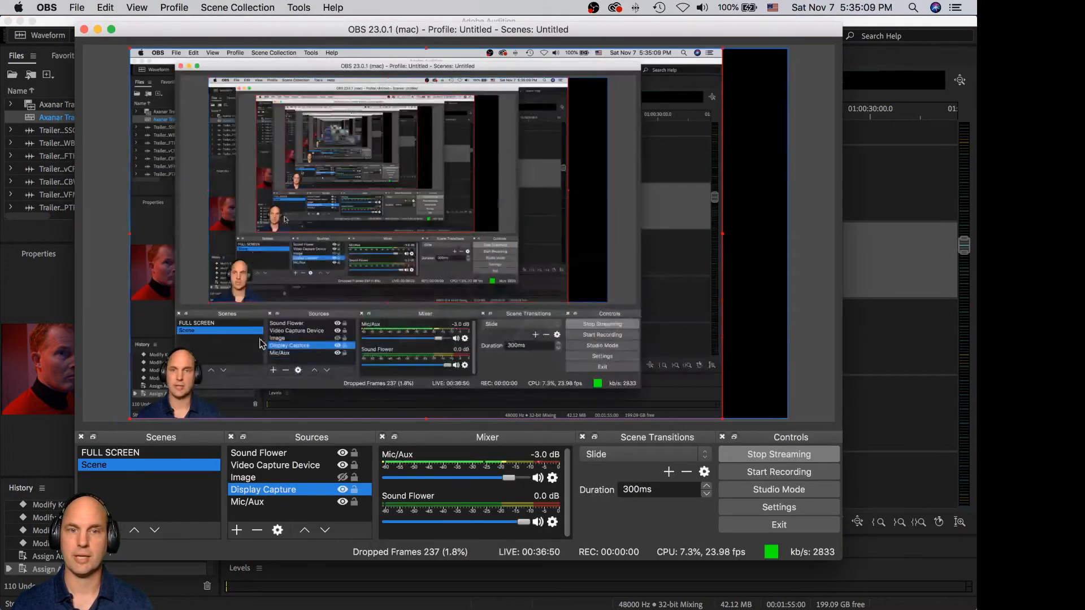
{"action": "left_click", "coordinate": [199, 454]}
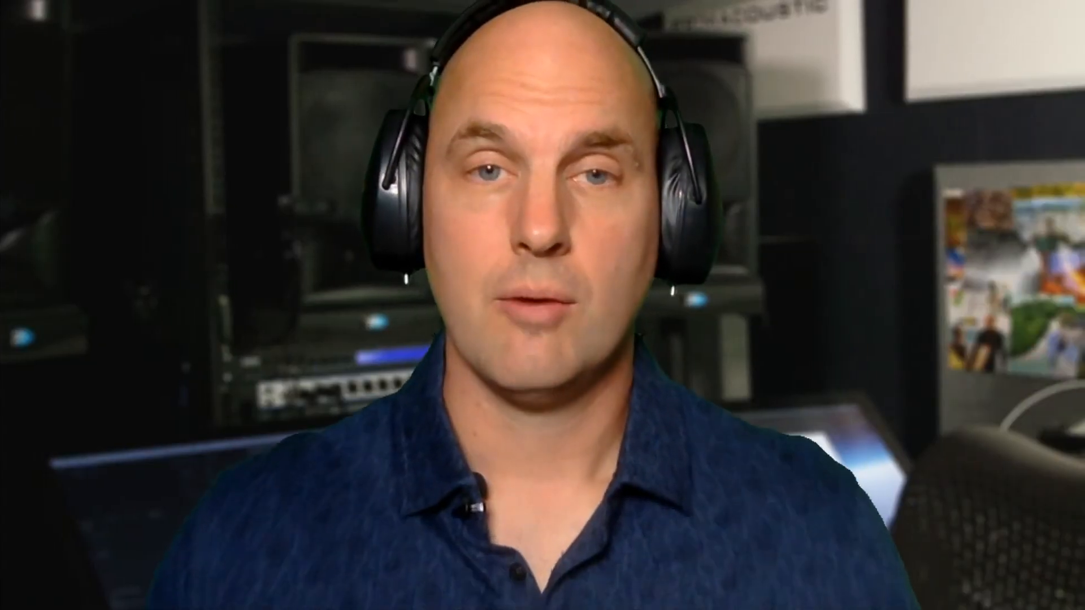
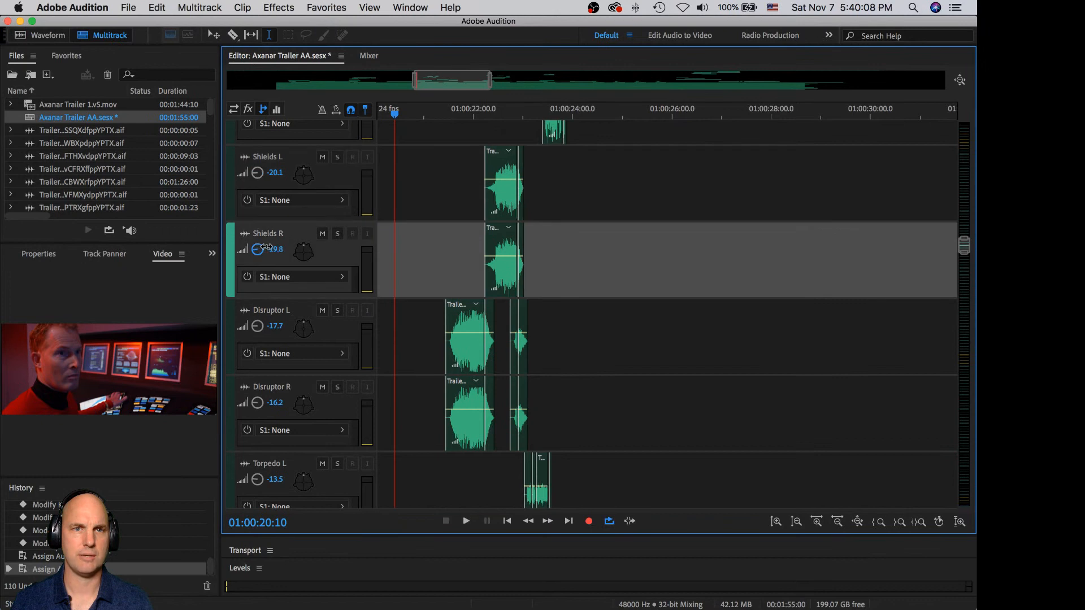
Step: Replay the passage to audition the Shields L and Shields R levels
{"action": "key", "text": "space"}
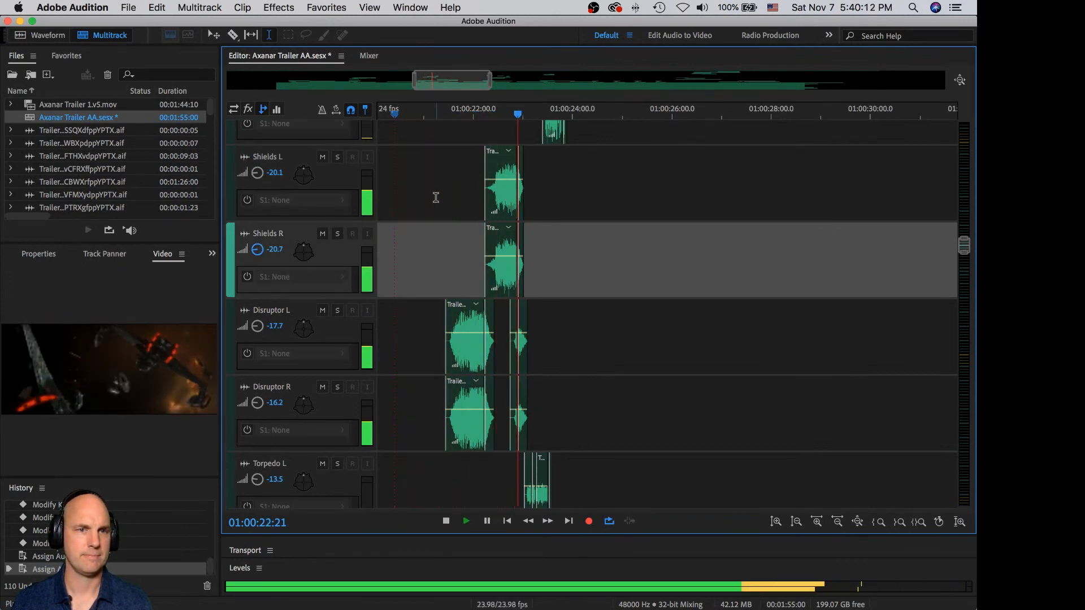
{"action": "key", "text": "space"}
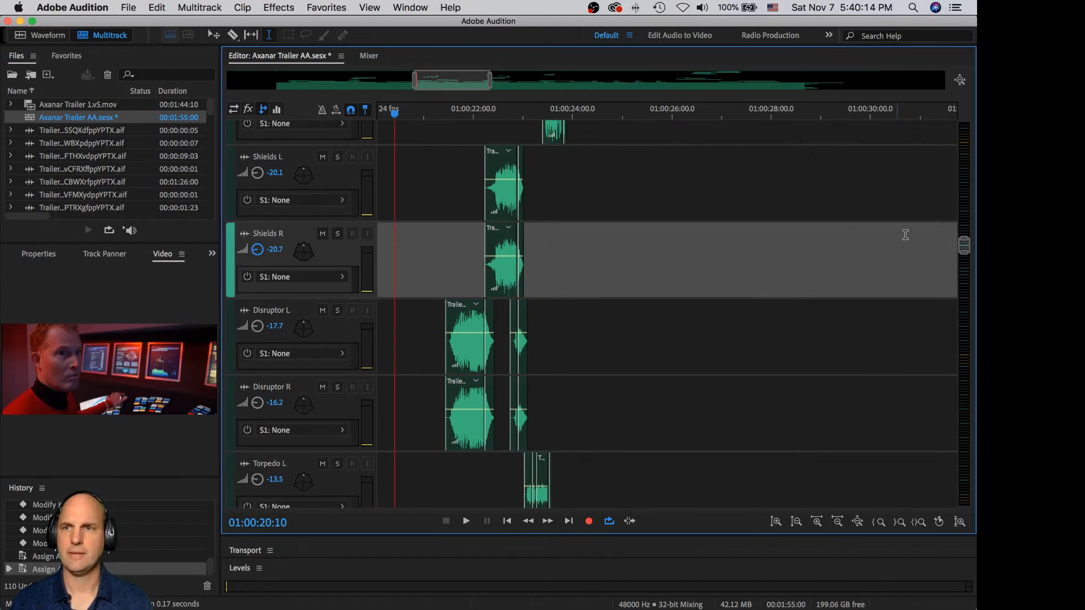
Step: Bring the Torpedo L and R tracks into view and play the passage from 01:00:21:19
{"action": "scroll", "coordinate": [965, 243], "scroll_direction": "up", "scroll_amount": 4}
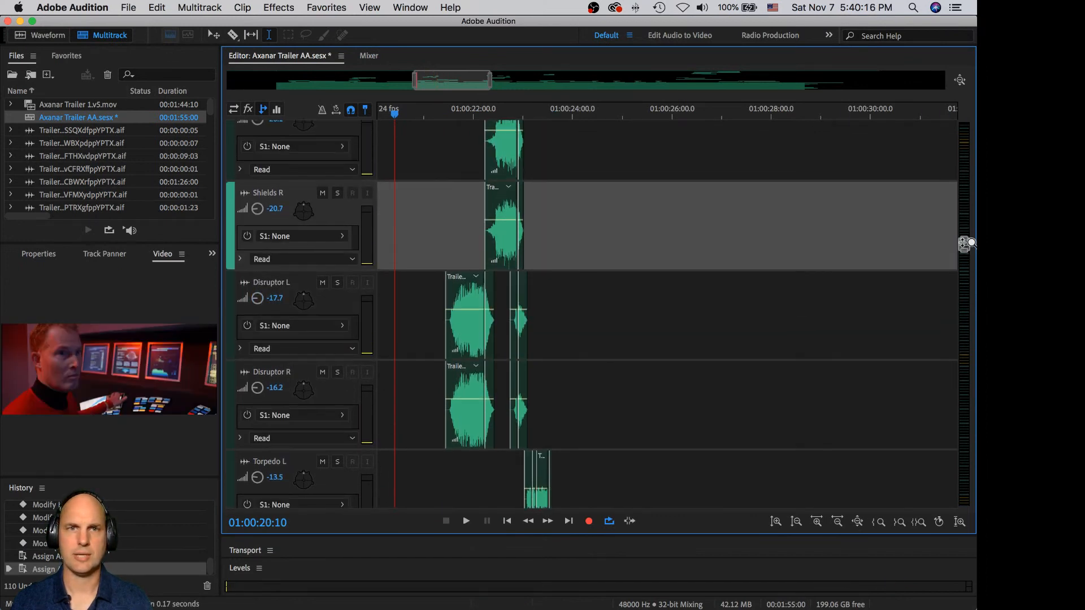
{"action": "scroll", "coordinate": [967, 242], "scroll_direction": "down", "scroll_amount": 1}
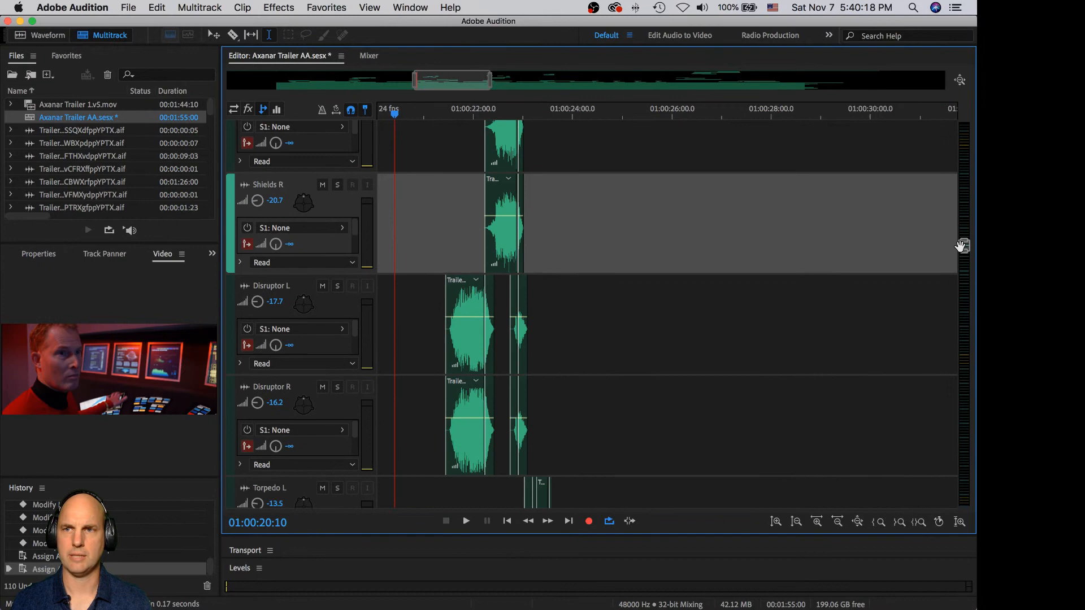
{"action": "scroll", "coordinate": [965, 242], "scroll_direction": "up", "scroll_amount": 2}
{"action": "scroll", "coordinate": [964, 245], "scroll_direction": "down", "scroll_amount": 2}
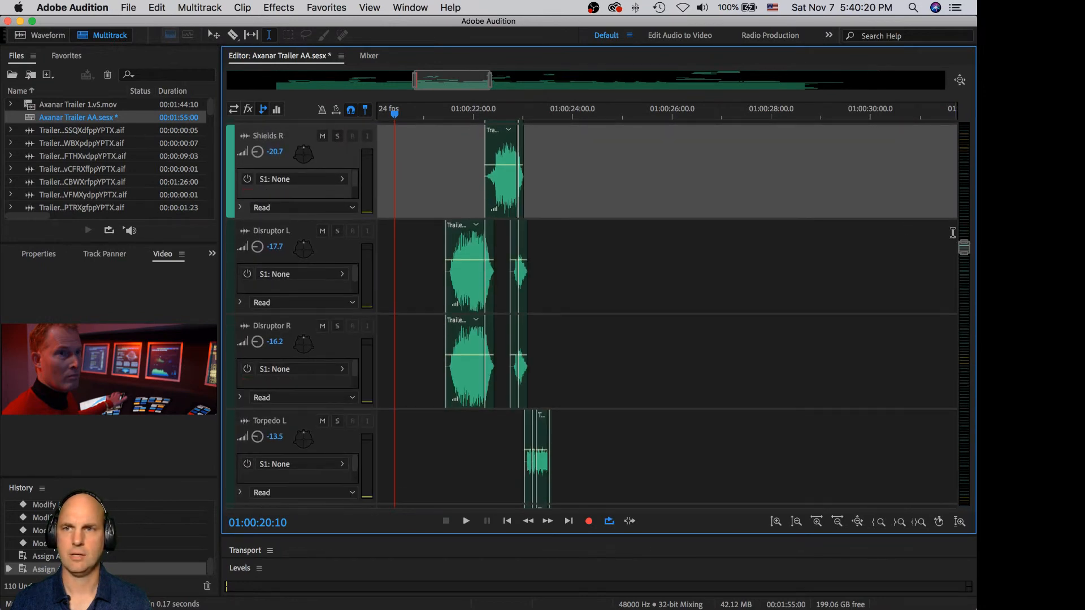
{"action": "scroll", "coordinate": [905, 229], "scroll_direction": "up", "scroll_amount": 3}
{"action": "scroll", "coordinate": [905, 228], "scroll_direction": "up", "scroll_amount": 3}
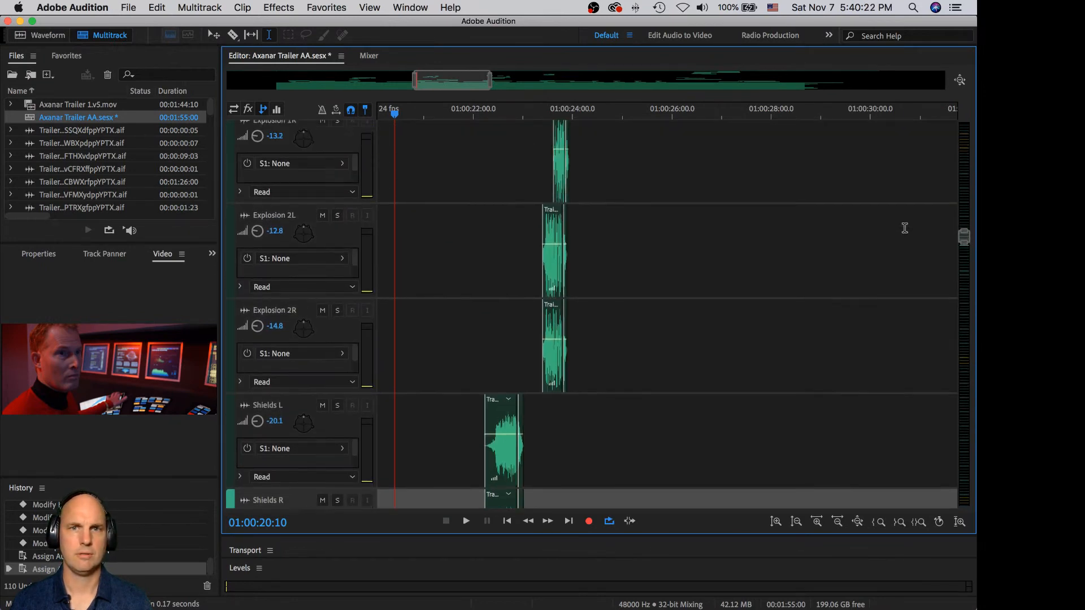
{"action": "scroll", "coordinate": [904, 228], "scroll_direction": "down", "scroll_amount": 4}
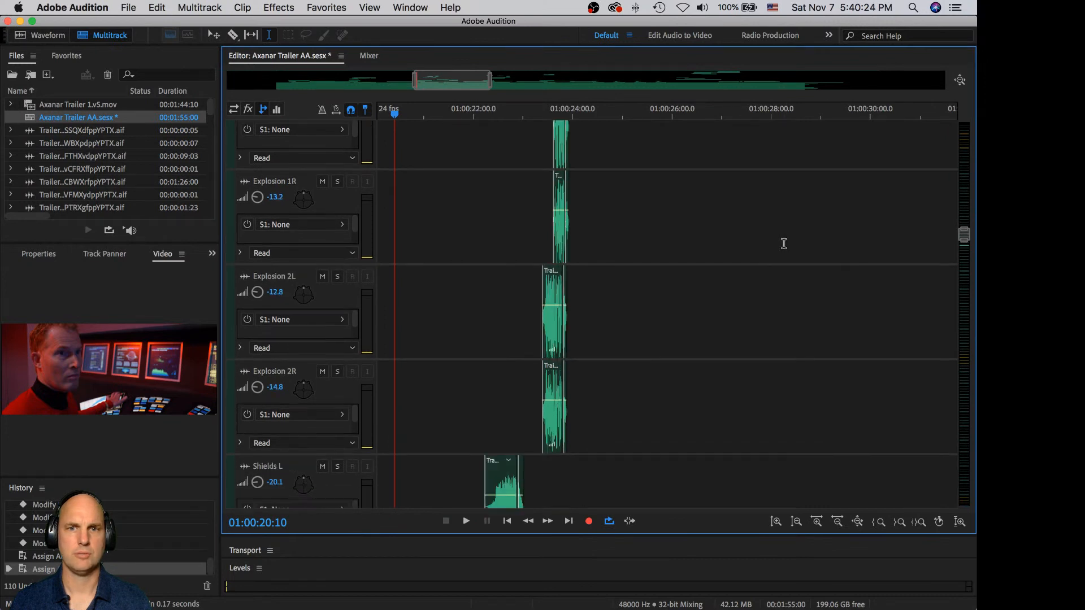
{"action": "left_click", "coordinate": [784, 244]}
{"action": "scroll", "coordinate": [783, 243], "scroll_direction": "down", "scroll_amount": 3}
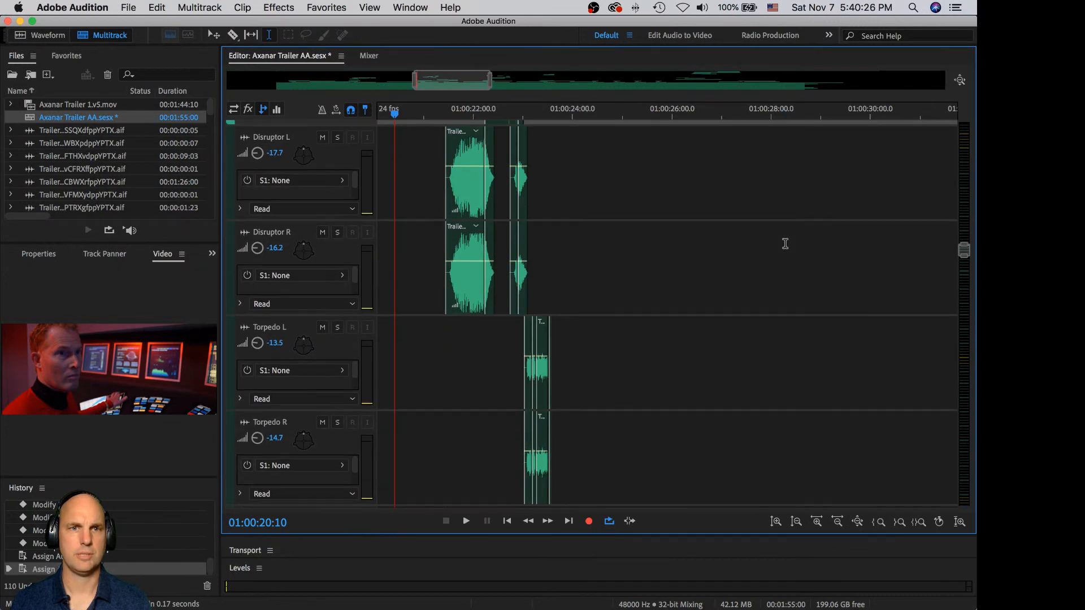
{"action": "scroll", "coordinate": [729, 253], "scroll_direction": "down", "scroll_amount": 1}
{"action": "left_click", "coordinate": [463, 274]}
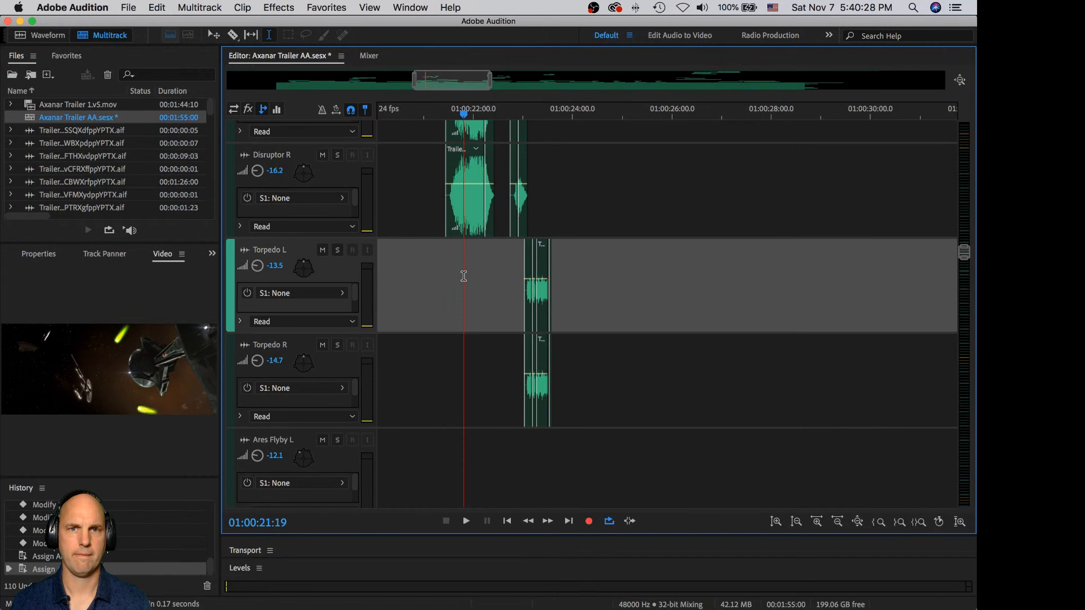
{"action": "key", "text": "space"}
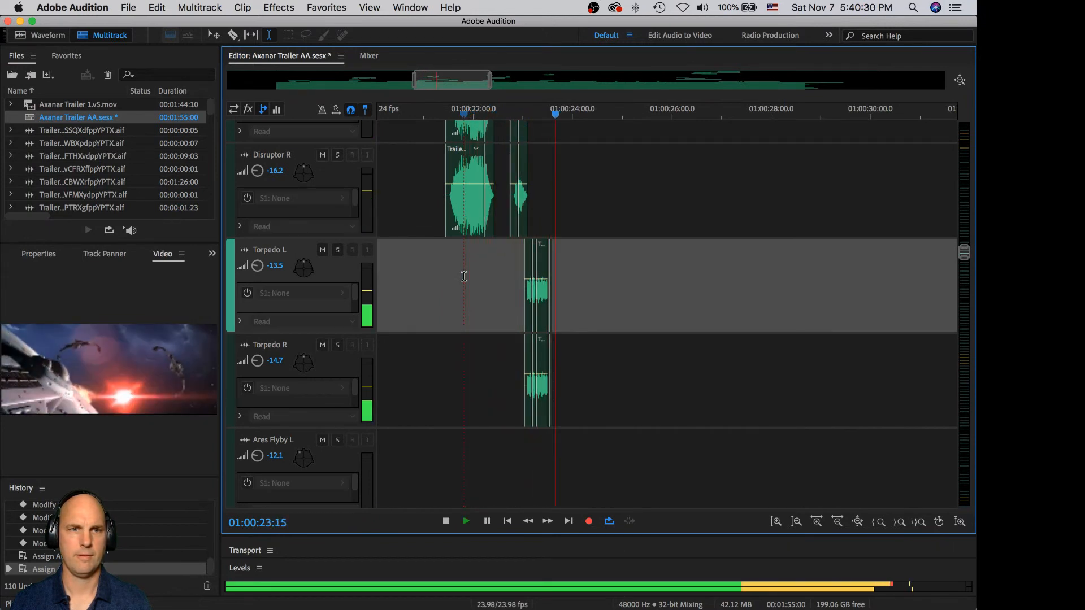
{"action": "key", "text": "space"}
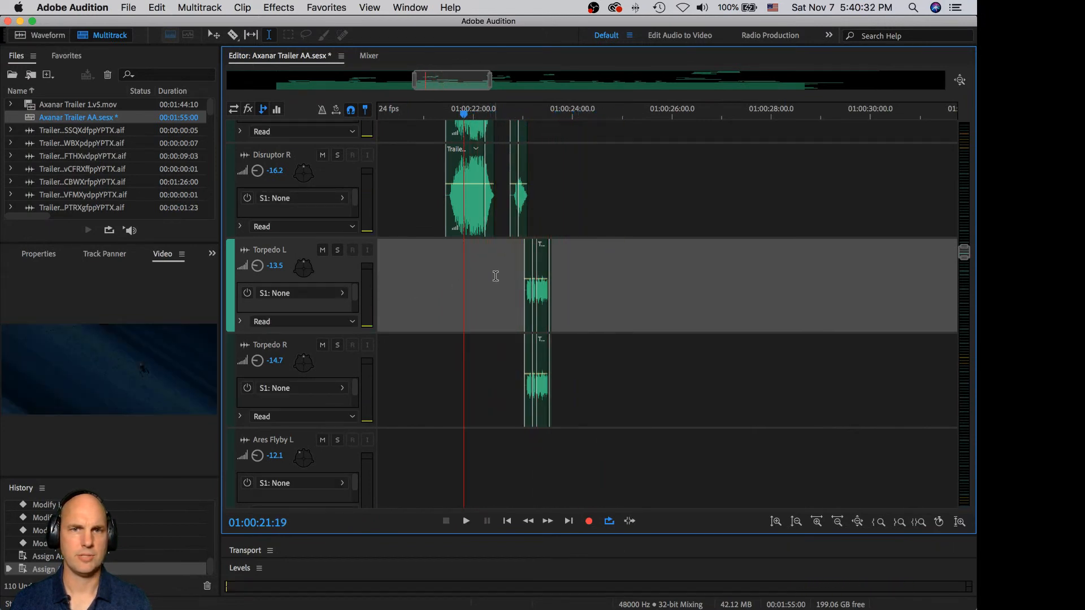
Step: Move the playhead to 01:00:22:17, open Torpedo L's surround panner, and audition the torpedo passage
{"action": "left_click", "coordinate": [509, 274]}
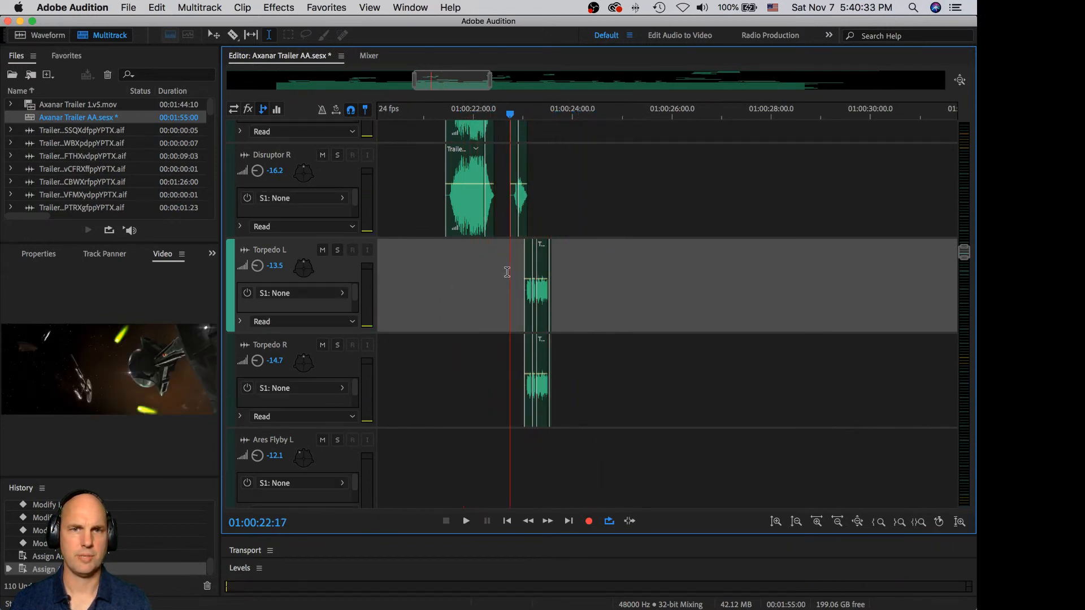
{"action": "double_click", "coordinate": [304, 269]}
{"action": "key", "text": "space"}
{"action": "key", "text": "space"}
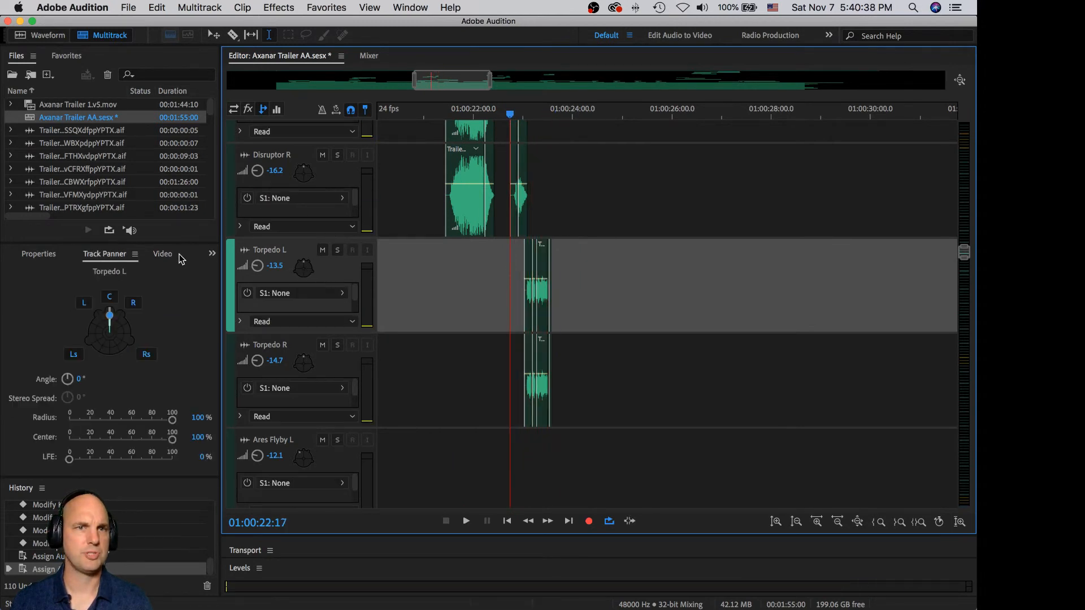
Step: Add a Parametric Equalizer to the first slot of Torpedo L's track effects
{"action": "left_click", "coordinate": [210, 253]}
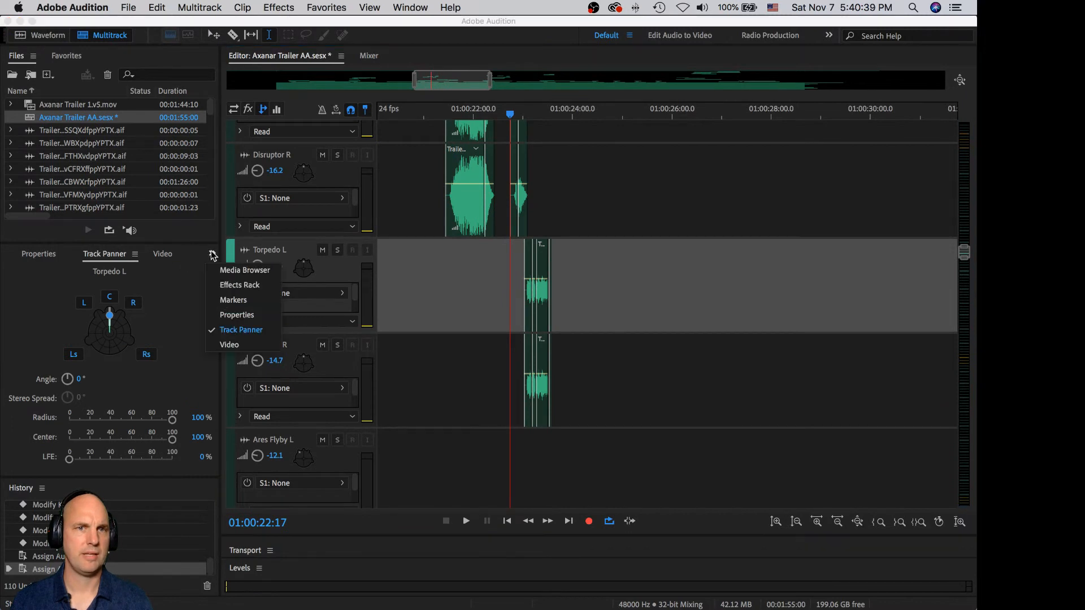
{"action": "left_click", "coordinate": [230, 286]}
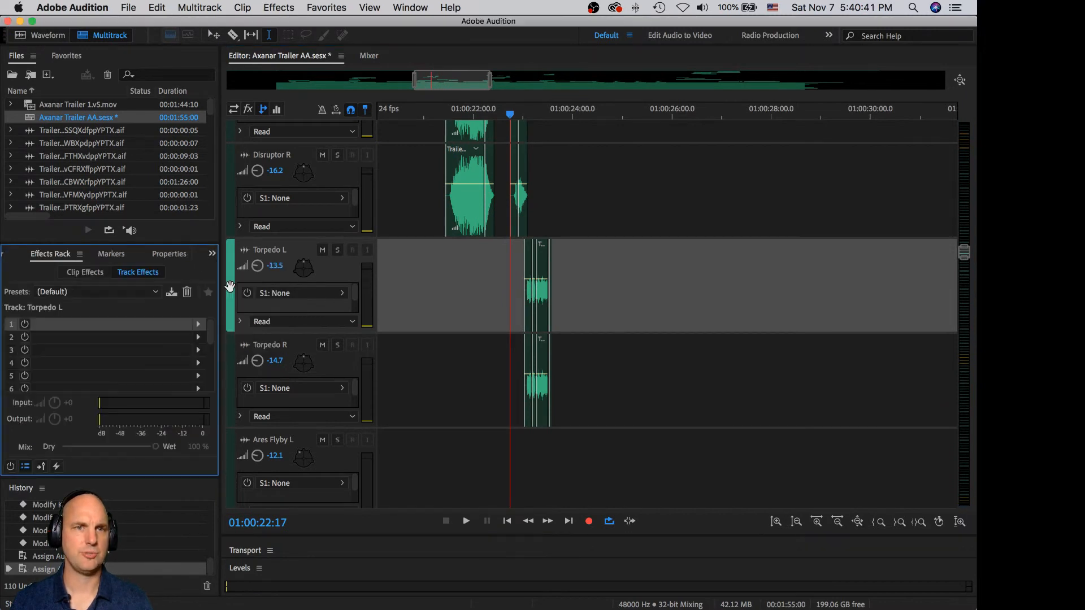
{"action": "left_click", "coordinate": [198, 324]}
{"action": "mouse_move", "coordinate": [301, 397]}
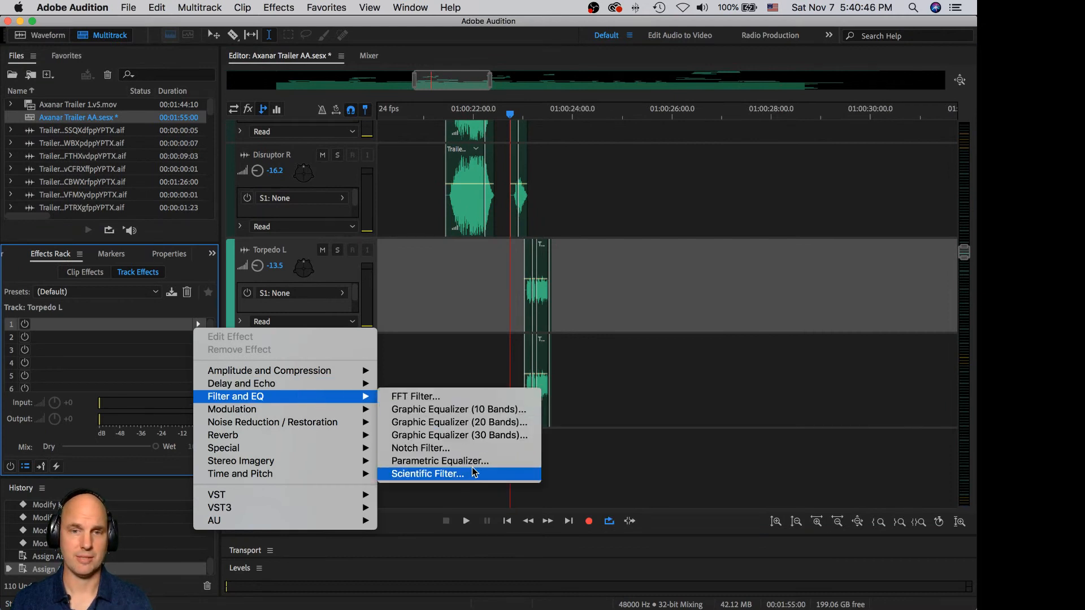
{"action": "left_click", "coordinate": [441, 461]}
Step: Boost Torpedo L's equalizer band 4 at 3200 Hz by 6 dB with a Q of 1.5
{"action": "left_click_drag", "start_coordinate": [546, 145], "coordinate": [577, 48]}
{"action": "left_click_drag", "start_coordinate": [593, 273], "coordinate": [629, 265]}
{"action": "left_click_drag", "start_coordinate": [592, 44], "coordinate": [812, 121]}
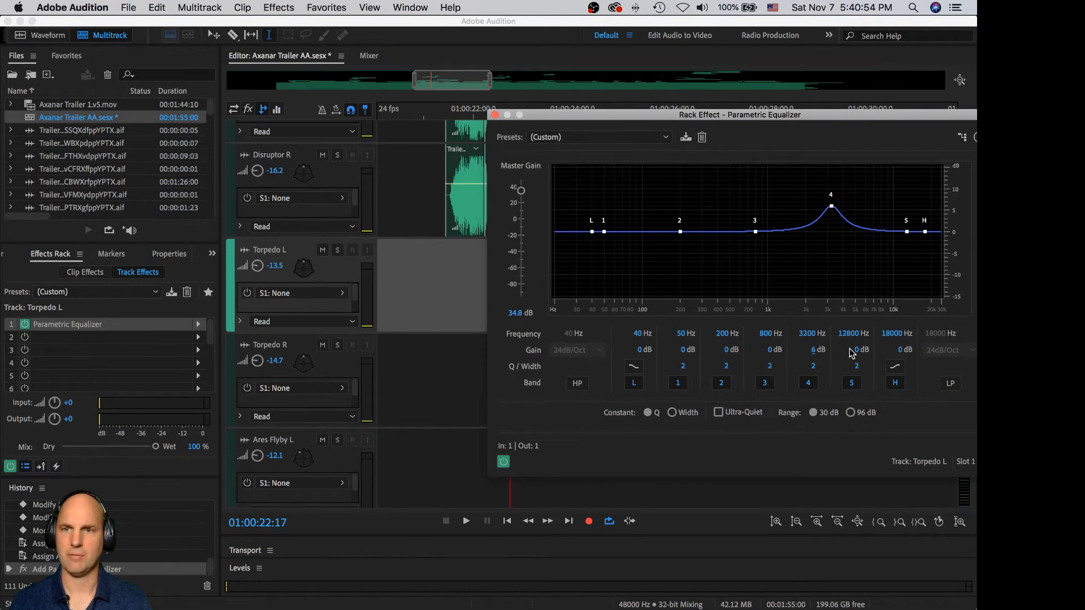
{"action": "left_click_drag", "start_coordinate": [812, 365], "coordinate": [808, 366]}
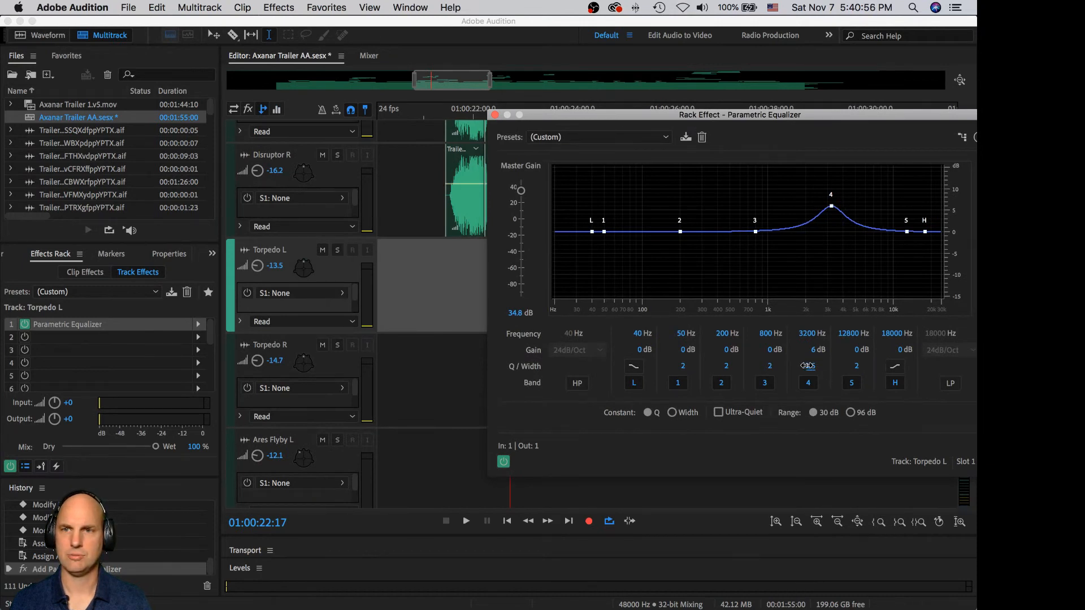
Step: Add a Parametric Equalizer to Torpedo R's first effect slot, boosting its 3200 Hz band by 6.1 dB with a Q of 1.5
{"action": "left_click", "coordinate": [325, 371]}
{"action": "left_click", "coordinate": [198, 325]}
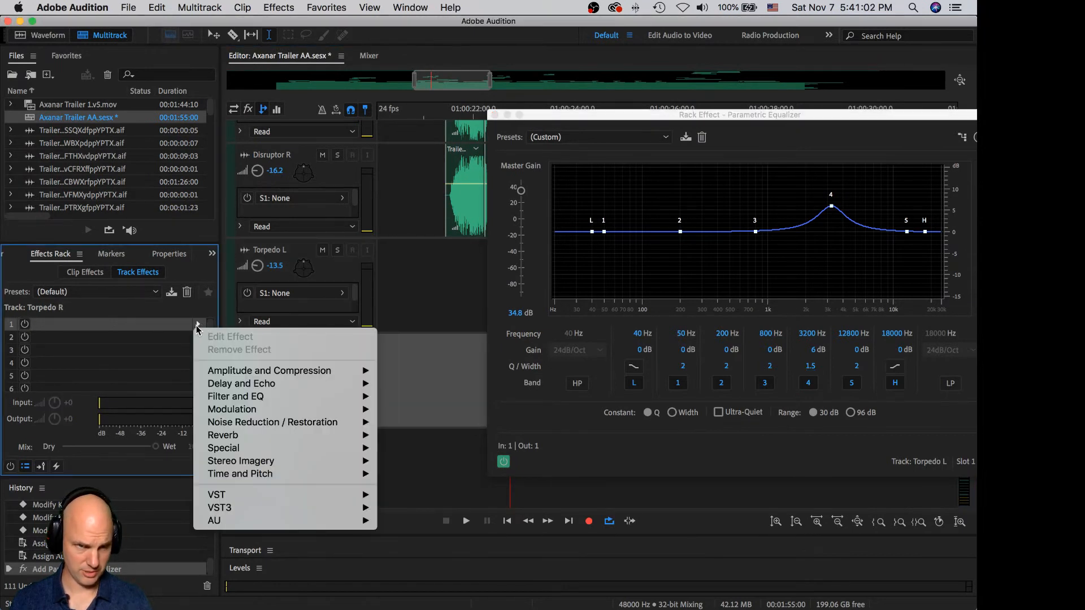
{"action": "mouse_move", "coordinate": [236, 396]}
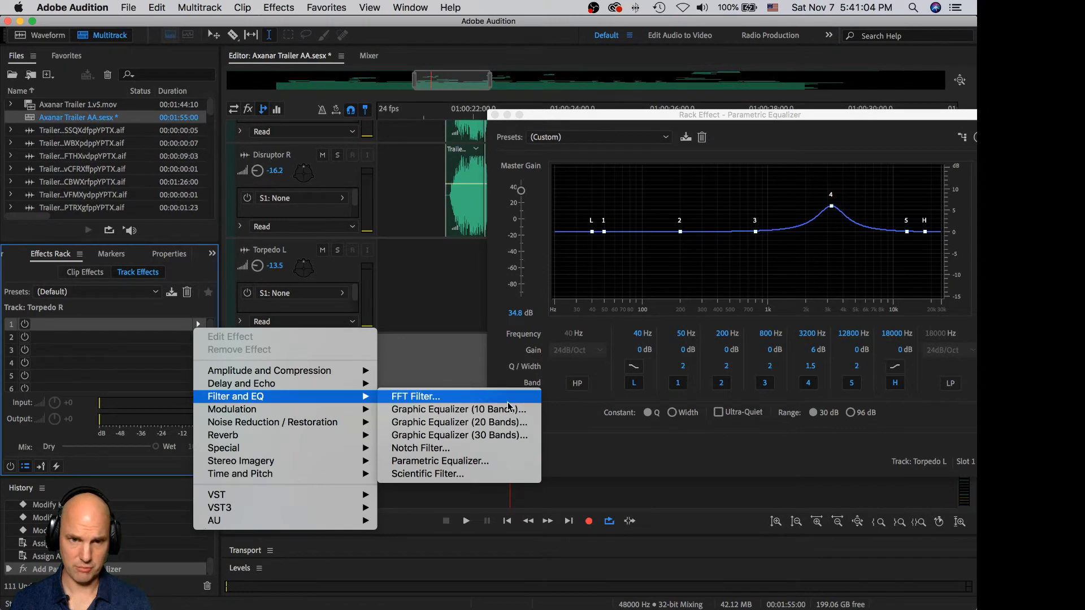
{"action": "left_click", "coordinate": [495, 462]}
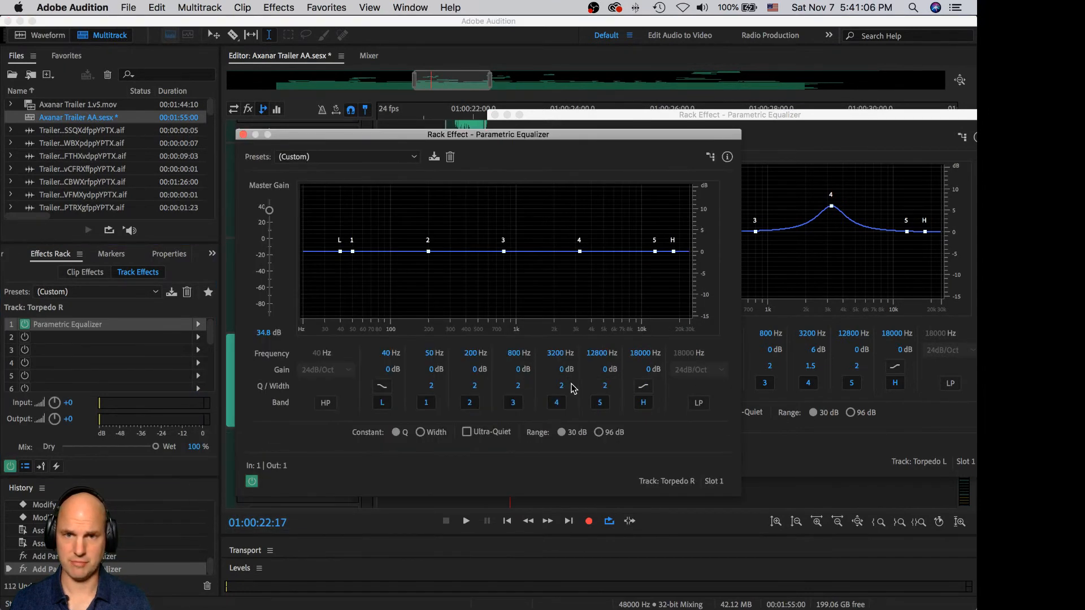
{"action": "mouse_move", "coordinate": [560, 375]}
{"action": "left_mouse_down"}
{"action": "mouse_move", "coordinate": [600, 366]}
{"action": "mouse_move", "coordinate": [557, 388]}
{"action": "left_mouse_up"}
Step: Audition the equalized torpedo passage and close both equalizer windows
{"action": "key", "text": "space"}
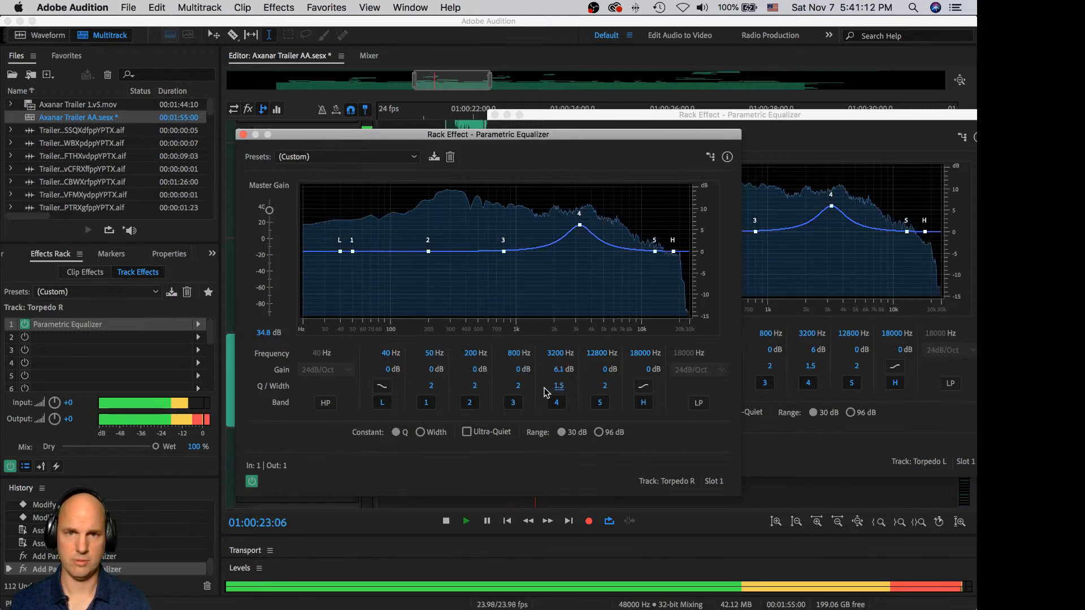
{"action": "key", "text": "space"}
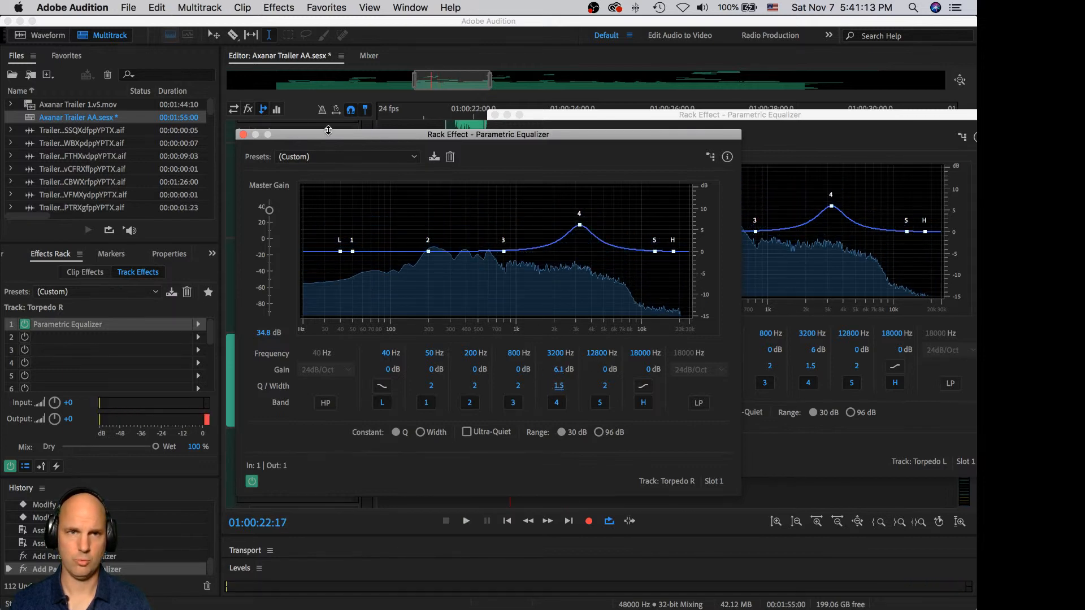
{"action": "left_click", "coordinate": [243, 135]}
{"action": "left_click", "coordinate": [495, 115]}
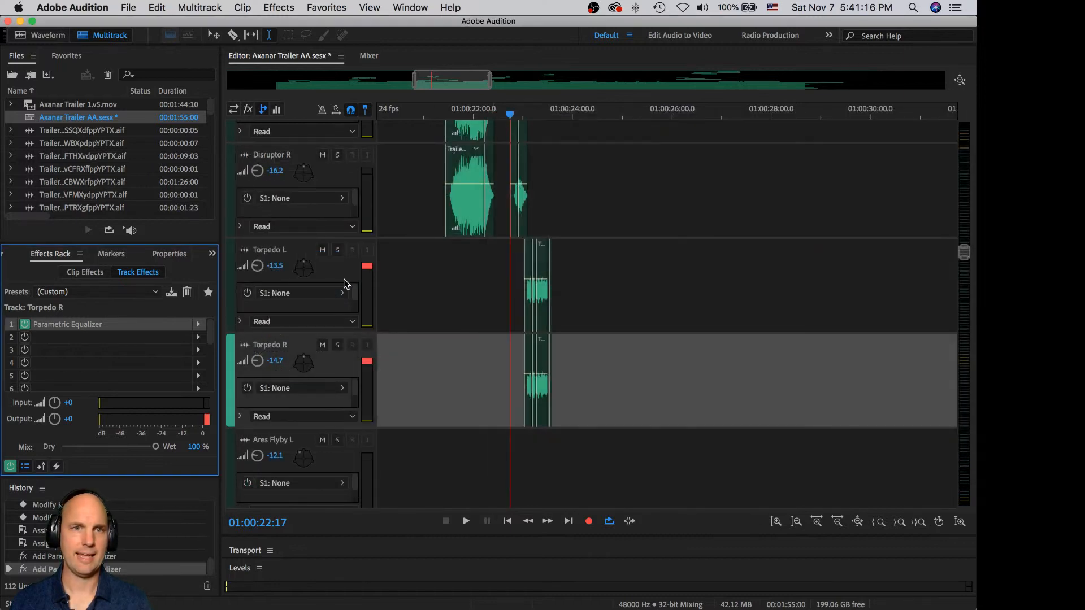
Step: Lower Torpedo R's volume to -34.5 dB and Torpedo L's to -38.7 dB while auditioning the passage
{"action": "left_click_drag", "start_coordinate": [279, 273], "coordinate": [249, 266]}
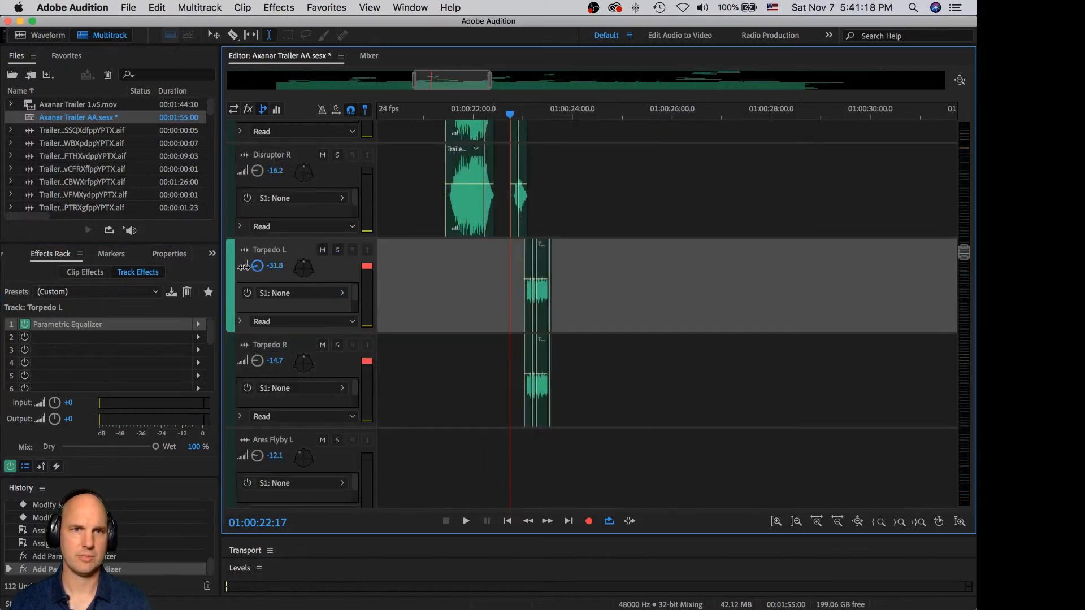
{"action": "left_click_drag", "start_coordinate": [258, 360], "coordinate": [256, 360]}
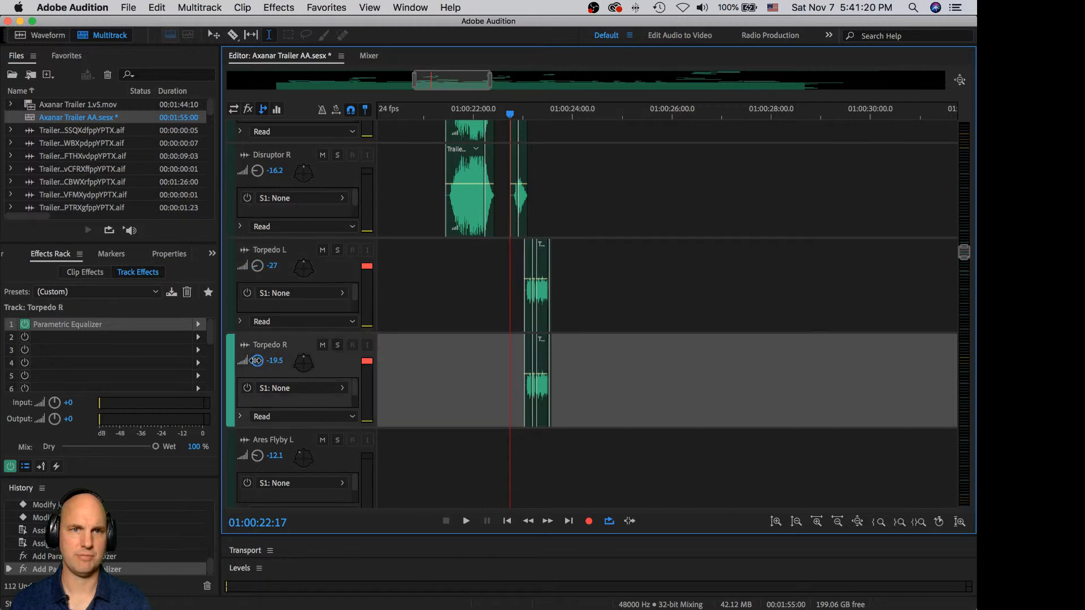
{"action": "key", "text": "space"}
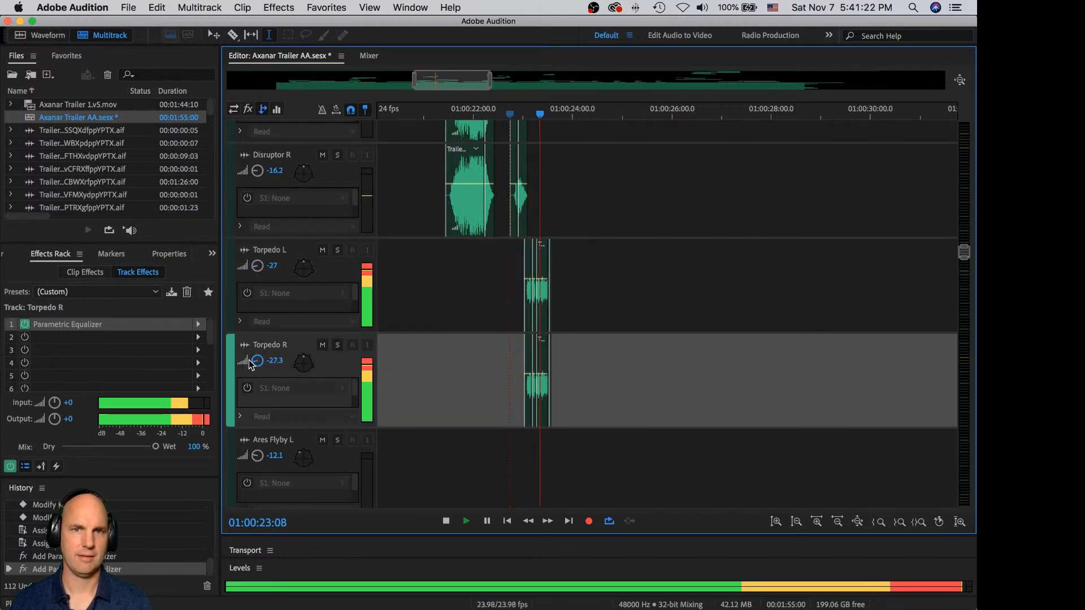
{"action": "left_click_drag", "start_coordinate": [257, 364], "coordinate": [252, 361]}
{"action": "key", "text": "space"}
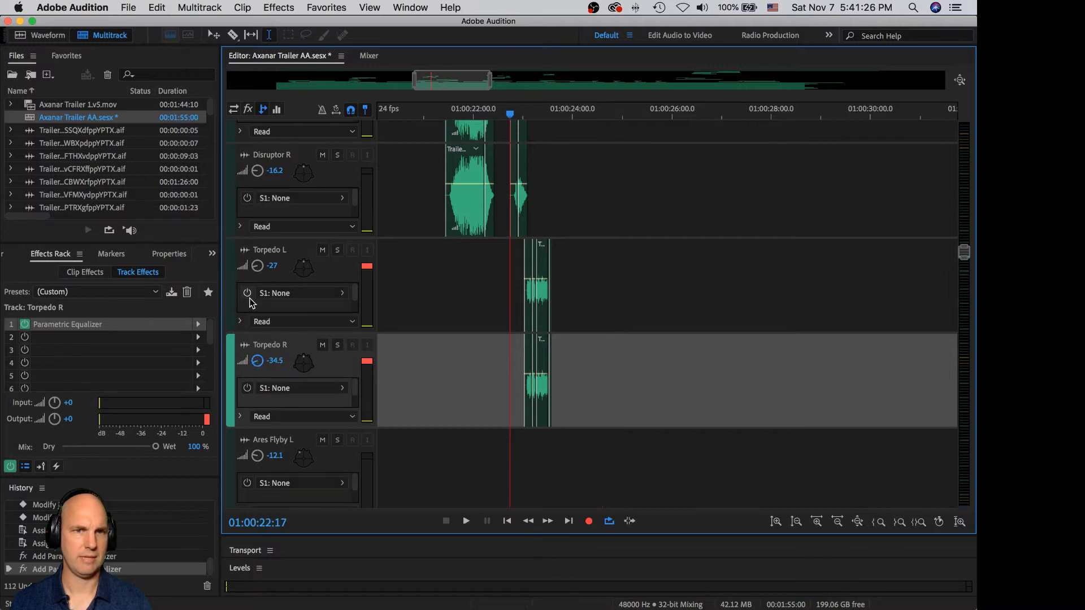
{"action": "left_click", "coordinate": [257, 267]}
{"action": "key", "text": "space"}
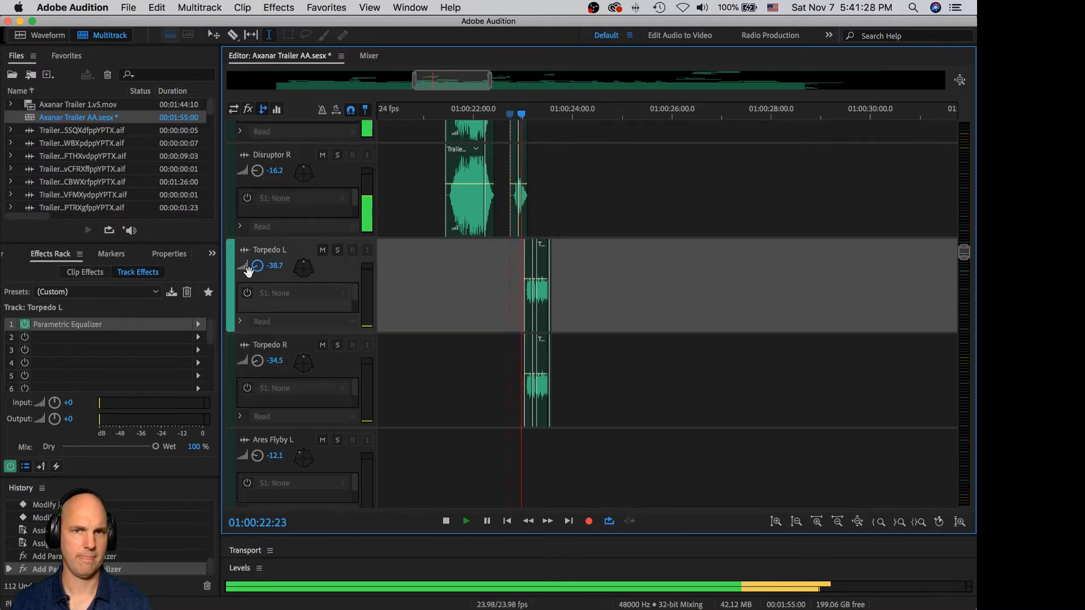
{"action": "key", "text": "space"}
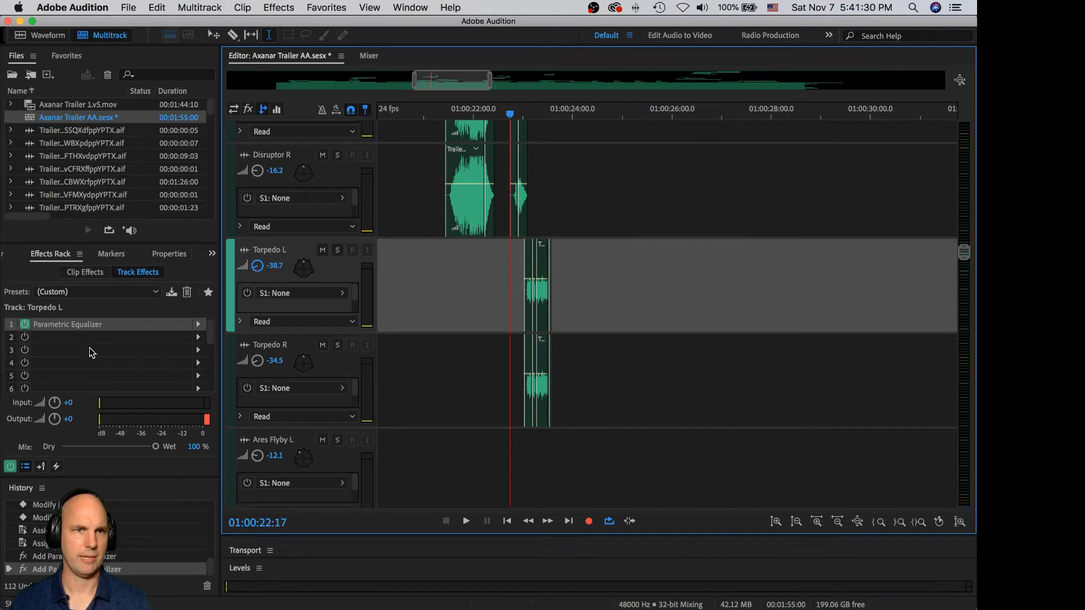
Step: Reduce the equalizer's master gain to -0.2 dB on Torpedo L and to roughly the same level on Torpedo R, closing both equalizers
{"action": "double_click", "coordinate": [95, 325]}
{"action": "left_click_drag", "start_coordinate": [531, 196], "coordinate": [523, 220]}
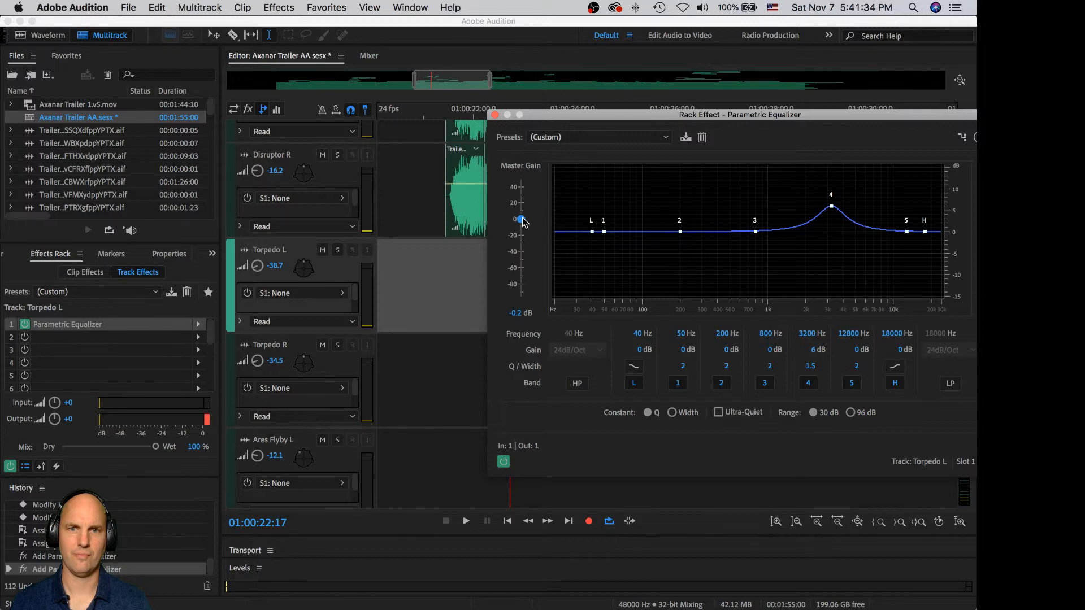
{"action": "left_click", "coordinate": [338, 370]}
{"action": "double_click", "coordinate": [105, 326]}
{"action": "left_click_drag", "start_coordinate": [272, 215], "coordinate": [272, 243]}
{"action": "left_click", "coordinate": [243, 135]}
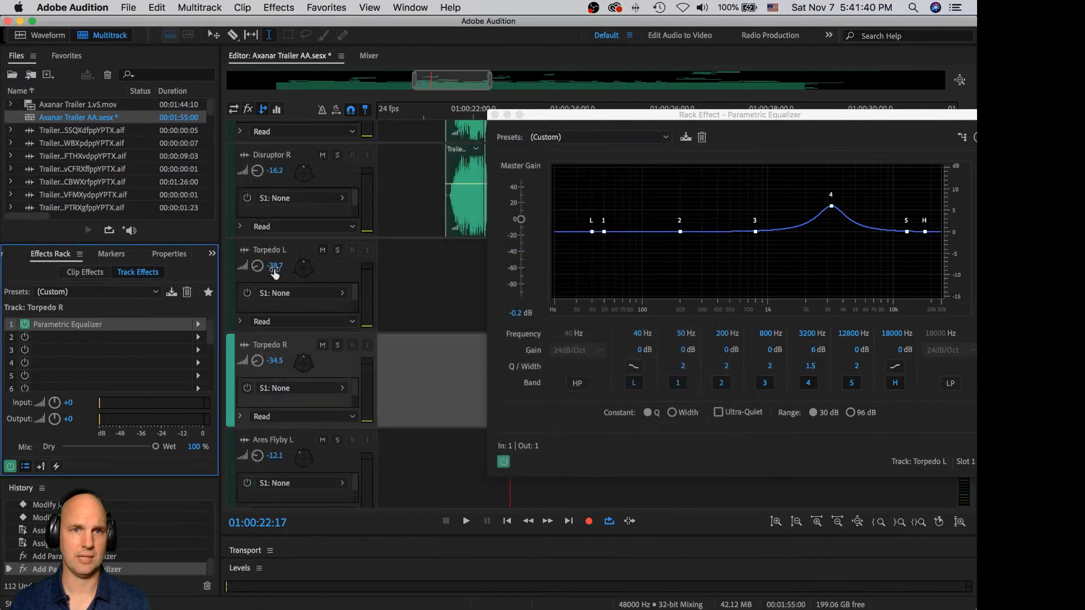
{"action": "left_click", "coordinate": [495, 115]}
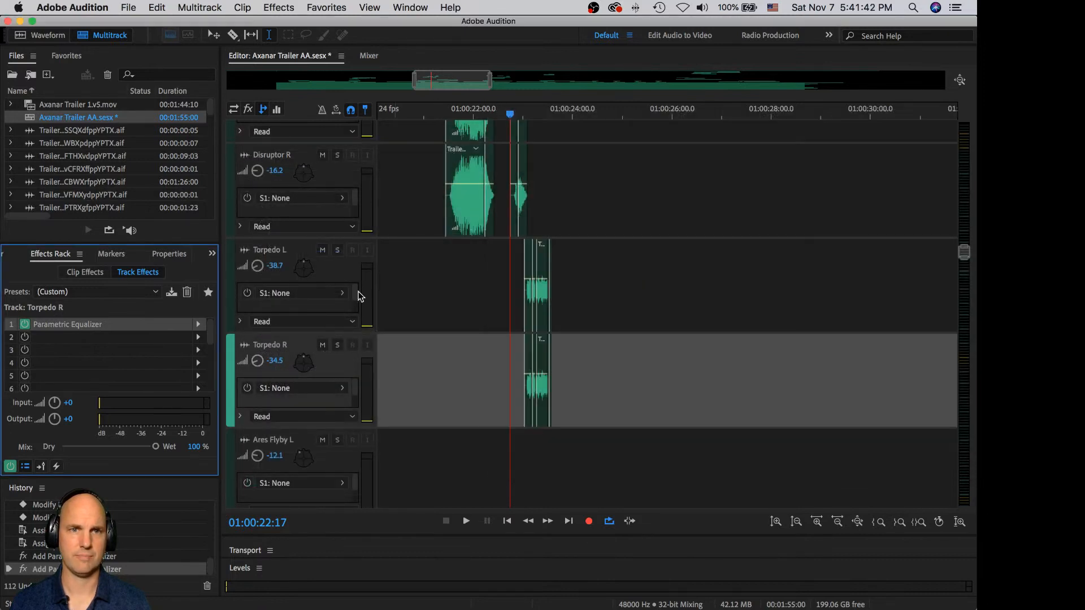
Step: Raise Torpedo L's volume to -16.2 dB and Torpedo R's to -13.8 dB
{"action": "left_click_drag", "start_coordinate": [274, 266], "coordinate": [269, 261]}
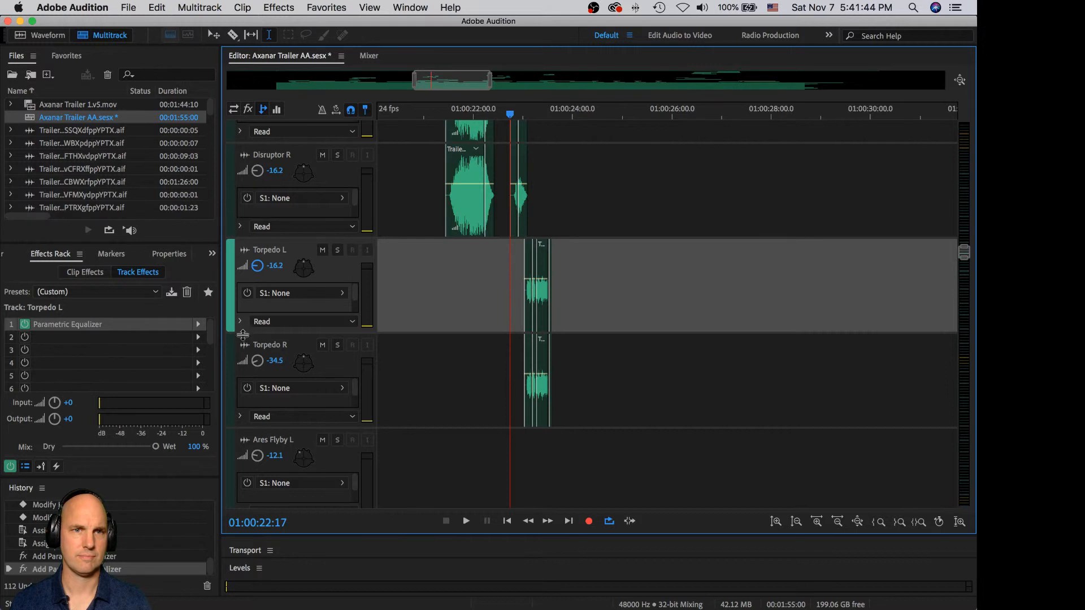
{"action": "left_click_drag", "start_coordinate": [258, 361], "coordinate": [271, 354]}
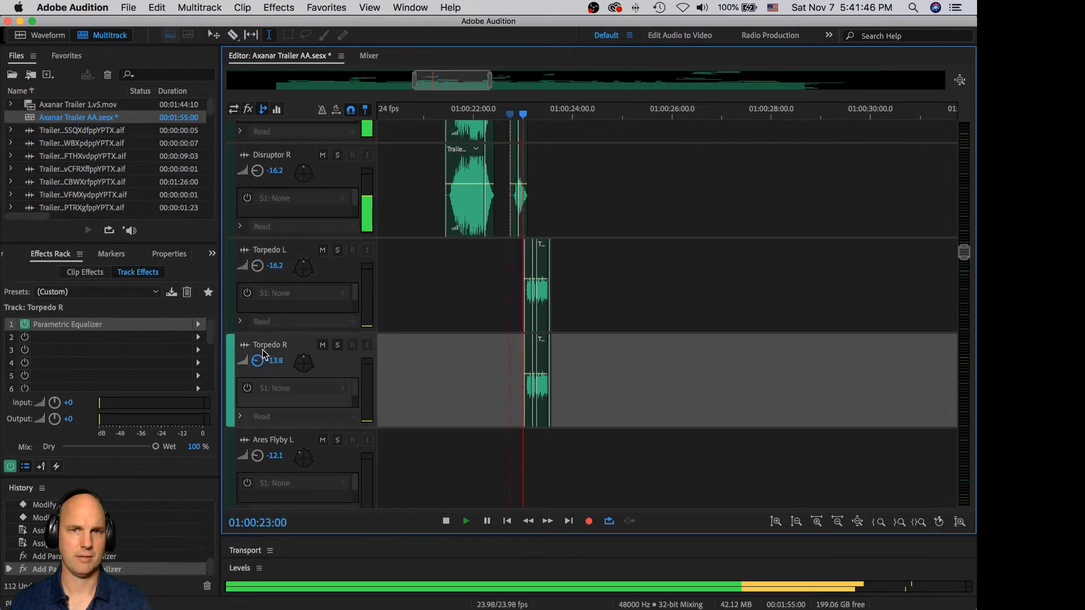
Step: Raise Torpedo L's volume to -10.5 dB and Torpedo R's to -11.1 dB, auditioning the passage
{"action": "left_click_drag", "start_coordinate": [258, 266], "coordinate": [264, 264]}
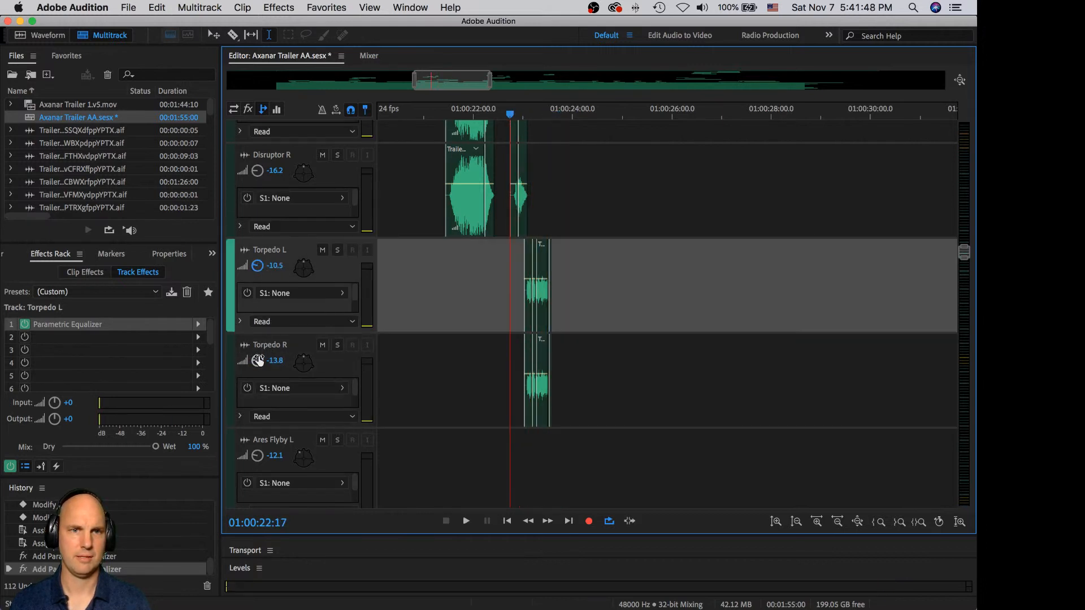
{"action": "left_click_drag", "start_coordinate": [258, 361], "coordinate": [264, 359]}
{"action": "key", "text": "space"}
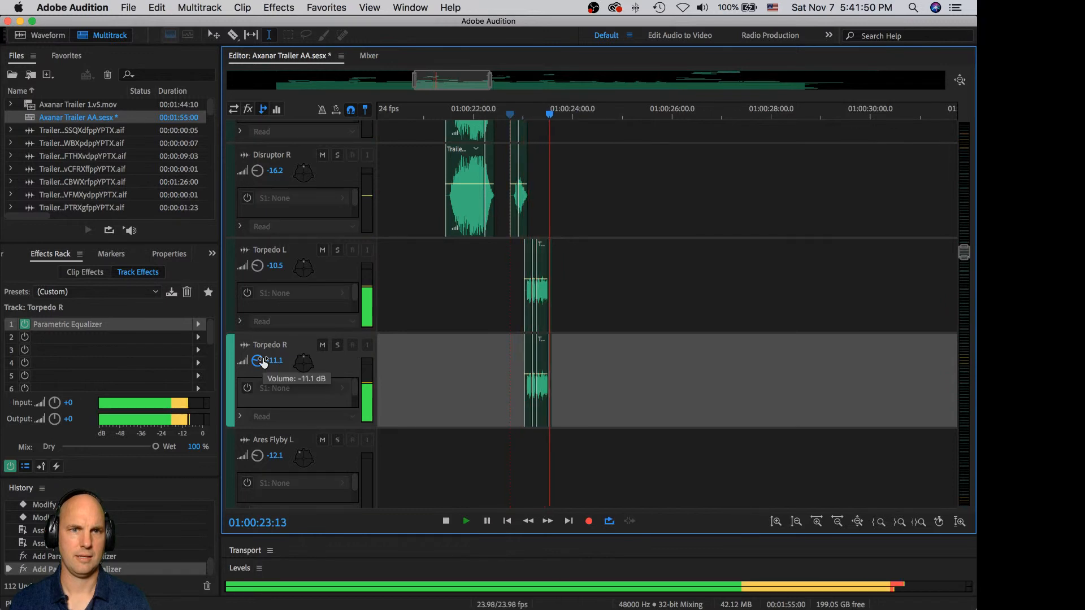
{"action": "key", "text": "space"}
Step: Match Torpedo L and Torpedo R at -9.3 dB and audition the result
{"action": "left_click", "coordinate": [259, 267]}
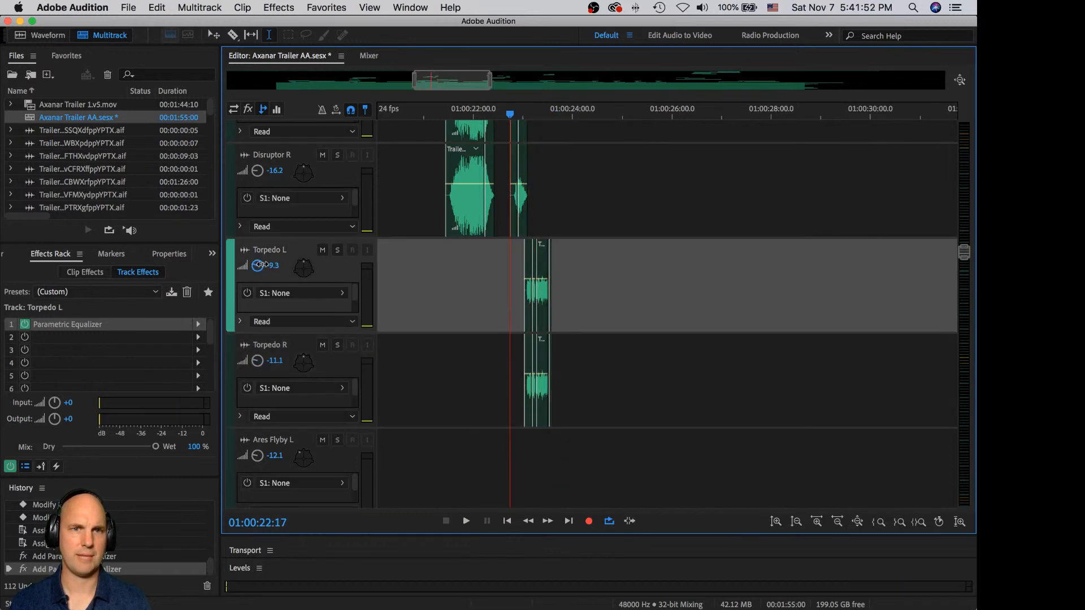
{"action": "left_click", "coordinate": [260, 356]}
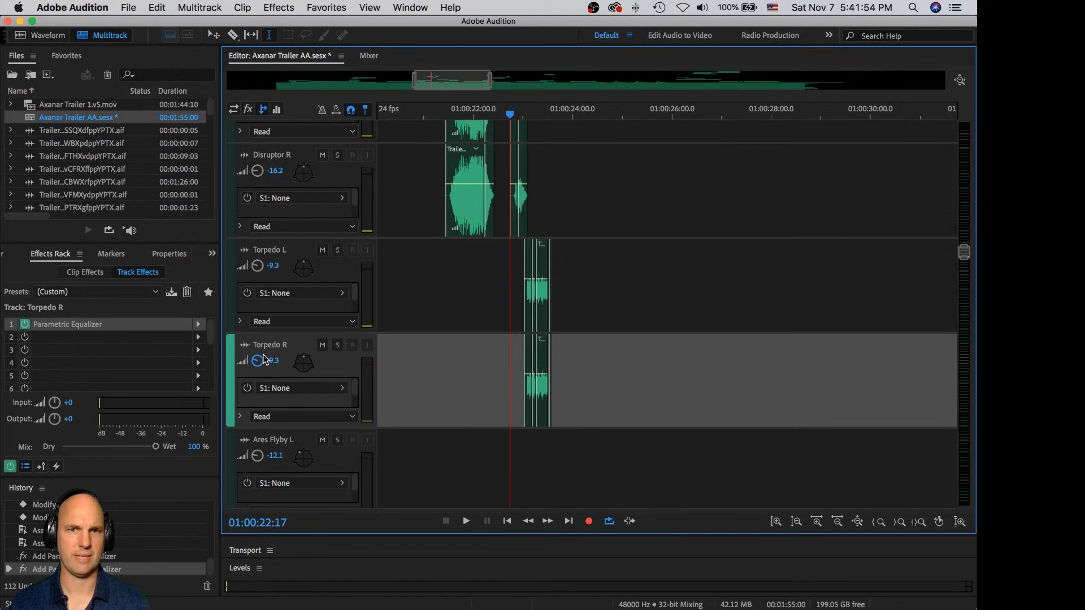
{"action": "key", "text": "space"}
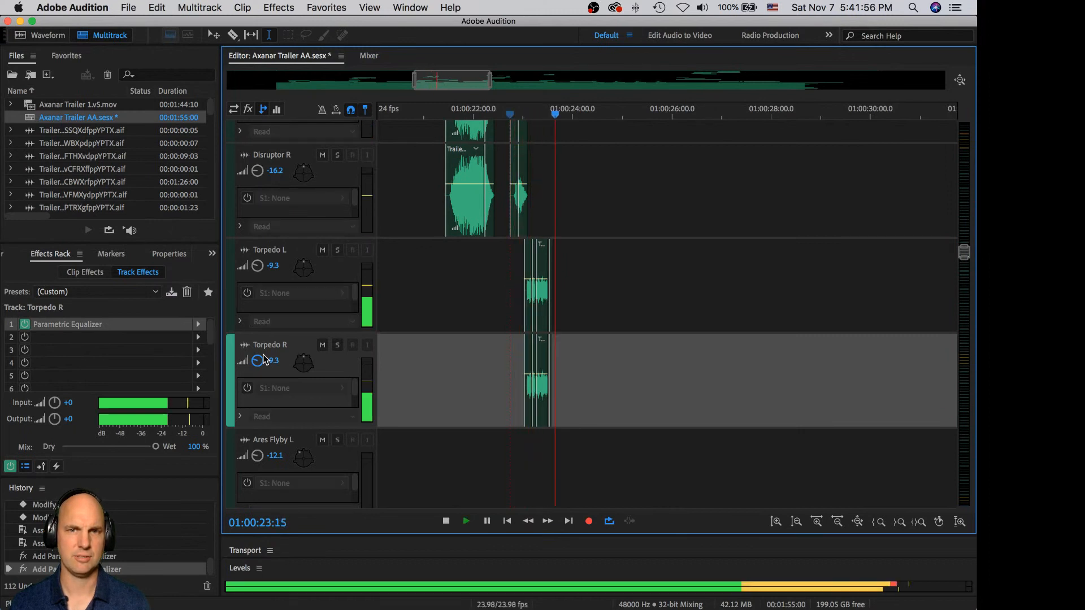
{"action": "key", "text": "space"}
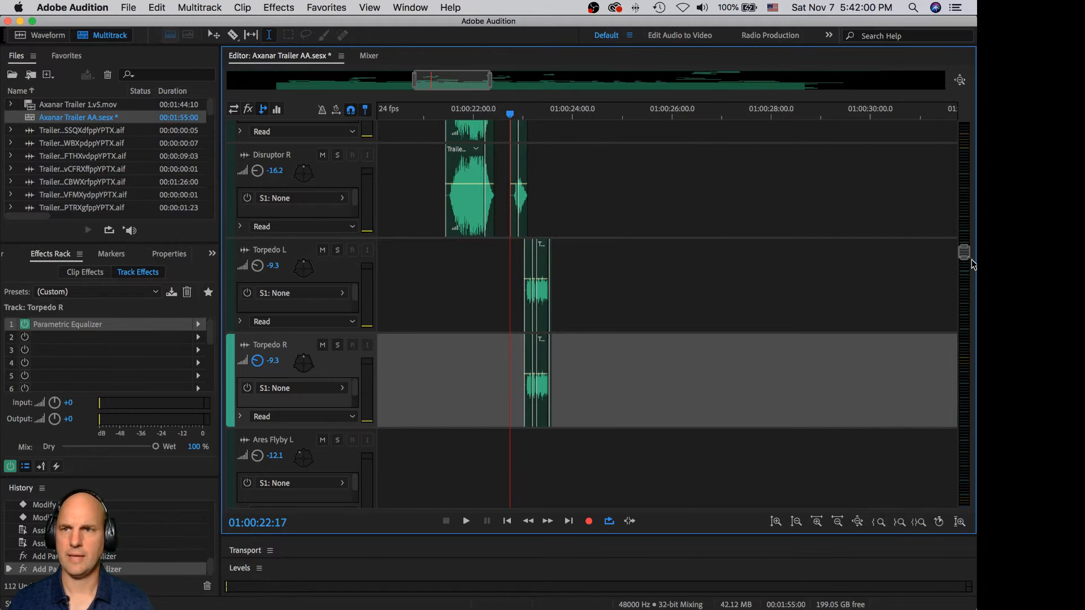
Step: Audition the explosions, then send Explosion 2L to the LFE at 60% and Explosion 2R at 62%
{"action": "left_click_drag", "start_coordinate": [963, 250], "coordinate": [965, 235]}
{"action": "left_click", "coordinate": [330, 296]}
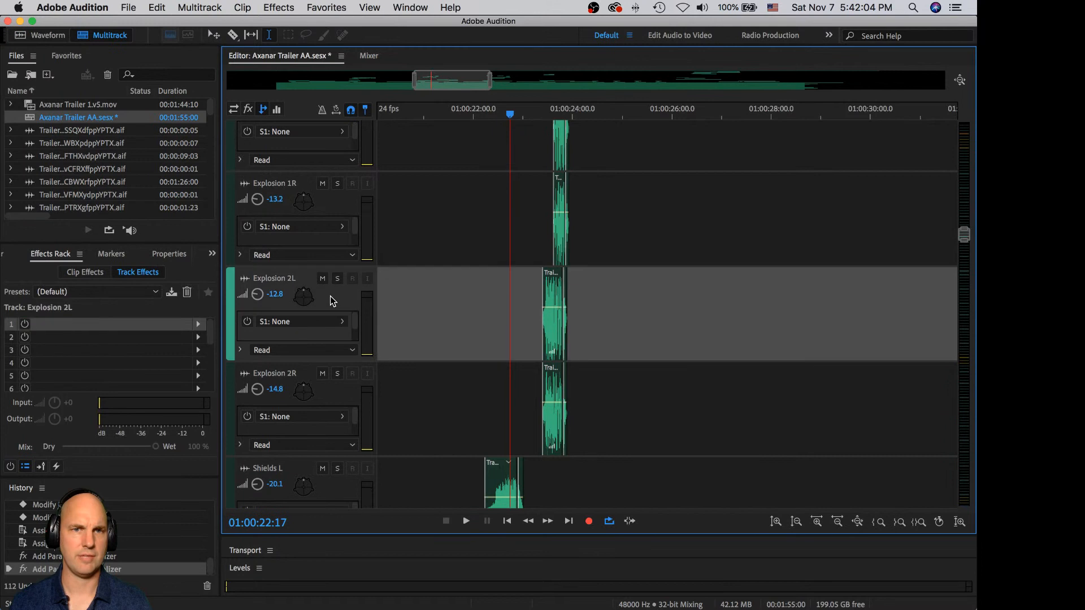
{"action": "key", "text": "space"}
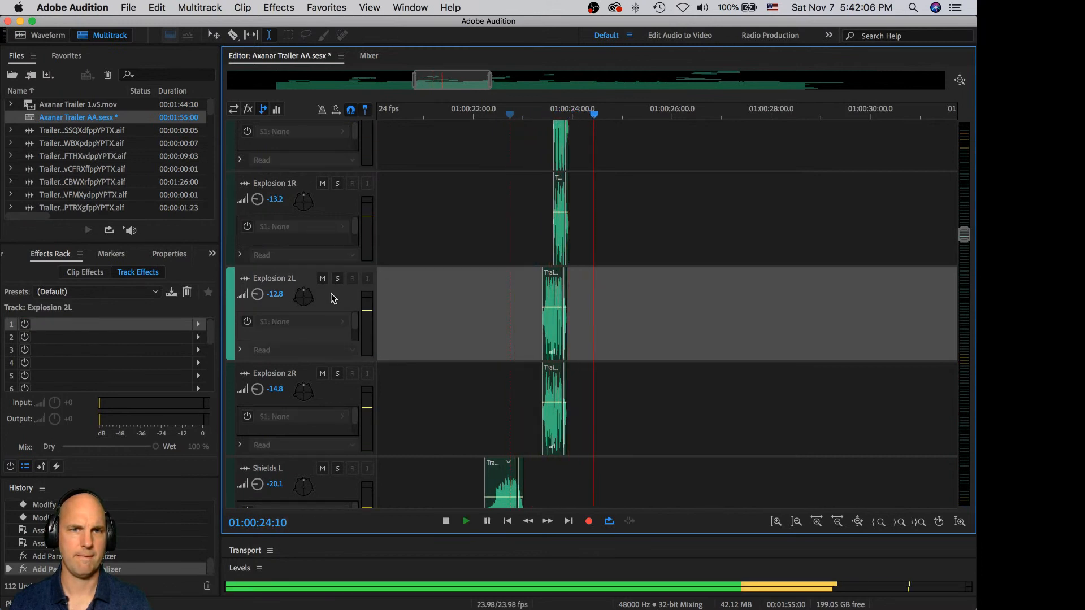
{"action": "key", "text": "space"}
{"action": "double_click", "coordinate": [305, 301]}
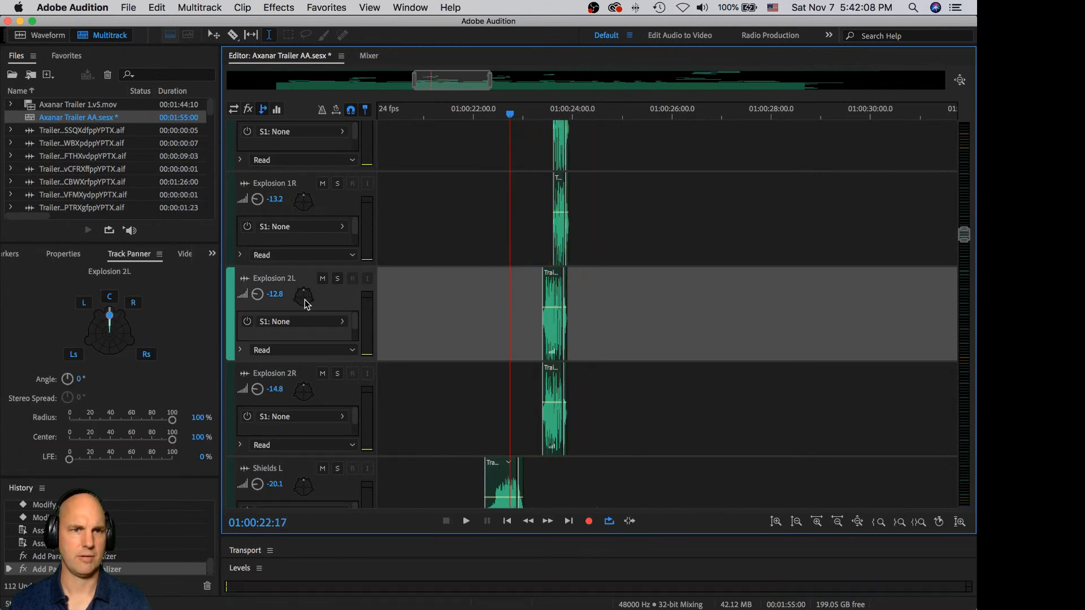
{"action": "double_click", "coordinate": [305, 395]}
{"action": "left_click_drag", "start_coordinate": [70, 459], "coordinate": [133, 459]}
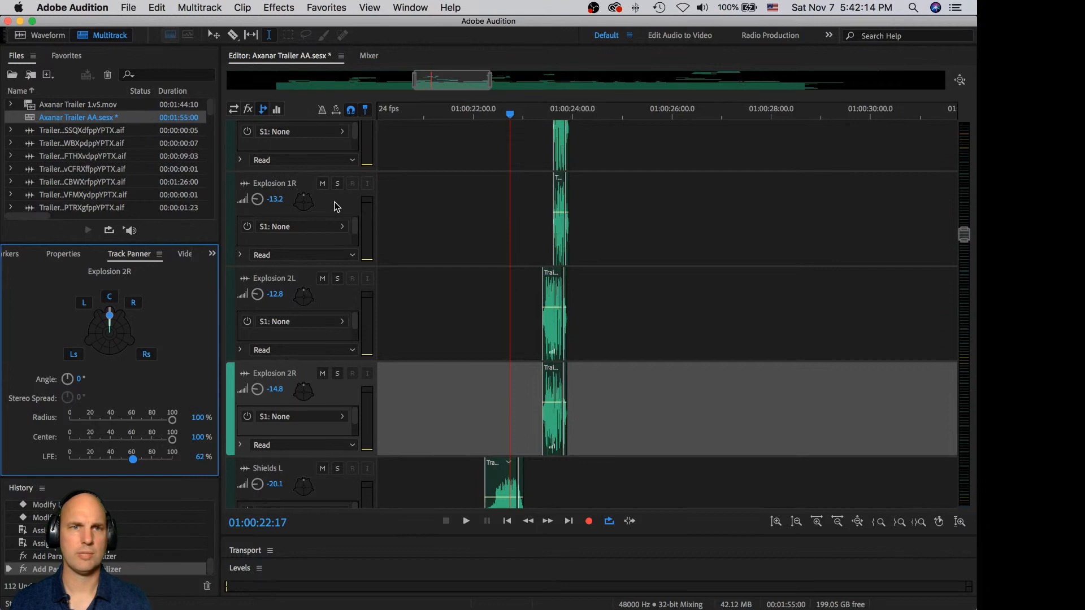
Step: Set the LFE level to 58% on Explosion 1L and 60% on Explosion 1R
{"action": "scroll", "coordinate": [336, 204], "scroll_direction": "up", "scroll_amount": 10}
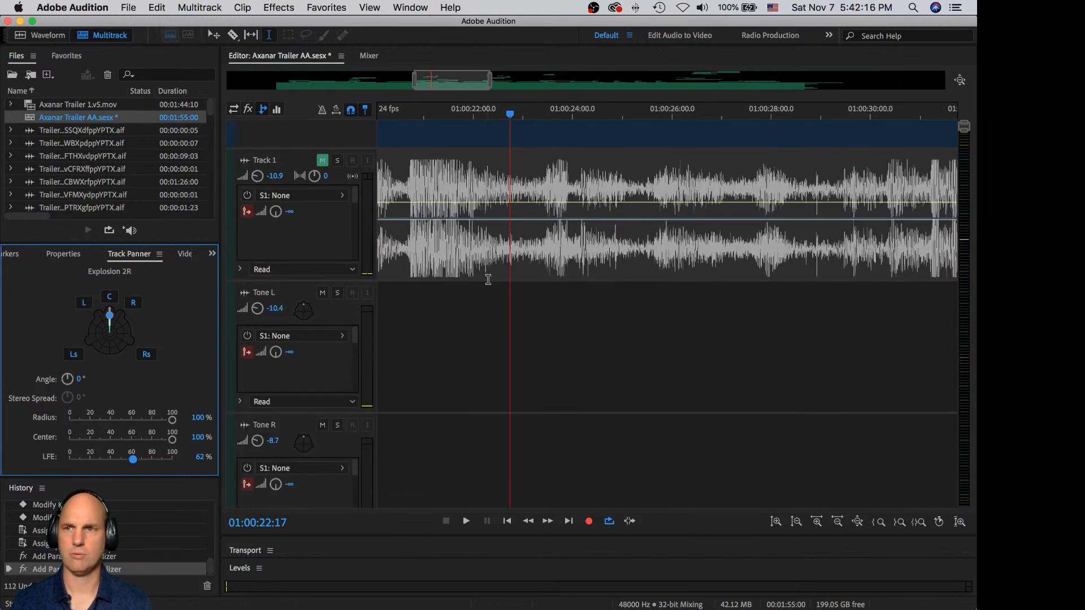
{"action": "scroll", "coordinate": [544, 269], "scroll_direction": "down", "scroll_amount": 10}
{"action": "scroll", "coordinate": [549, 268], "scroll_direction": "down", "scroll_amount": 10}
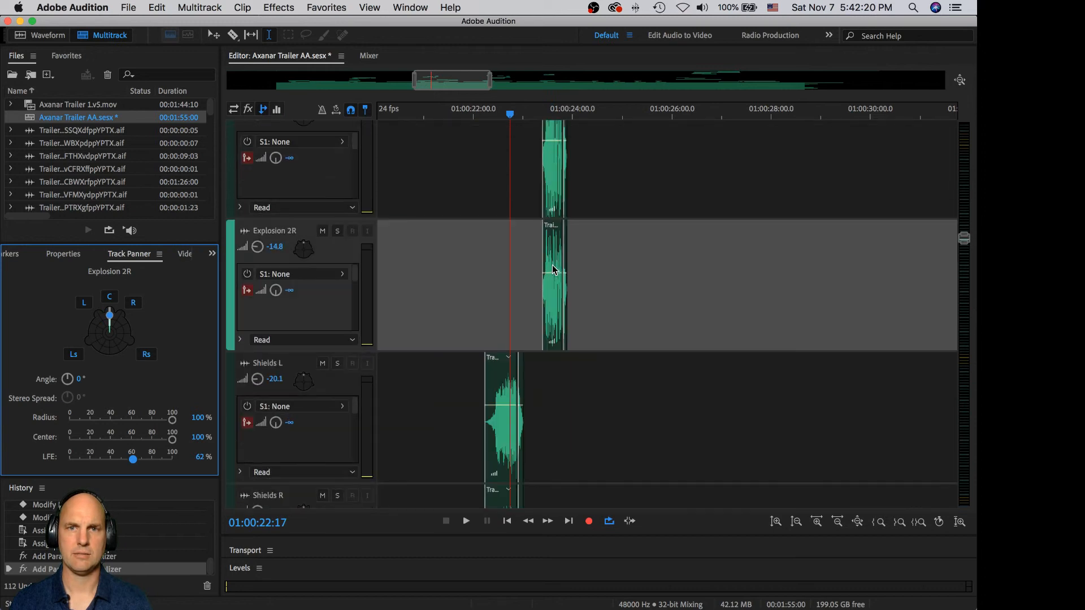
{"action": "scroll", "coordinate": [553, 269], "scroll_direction": "up", "scroll_amount": 5}
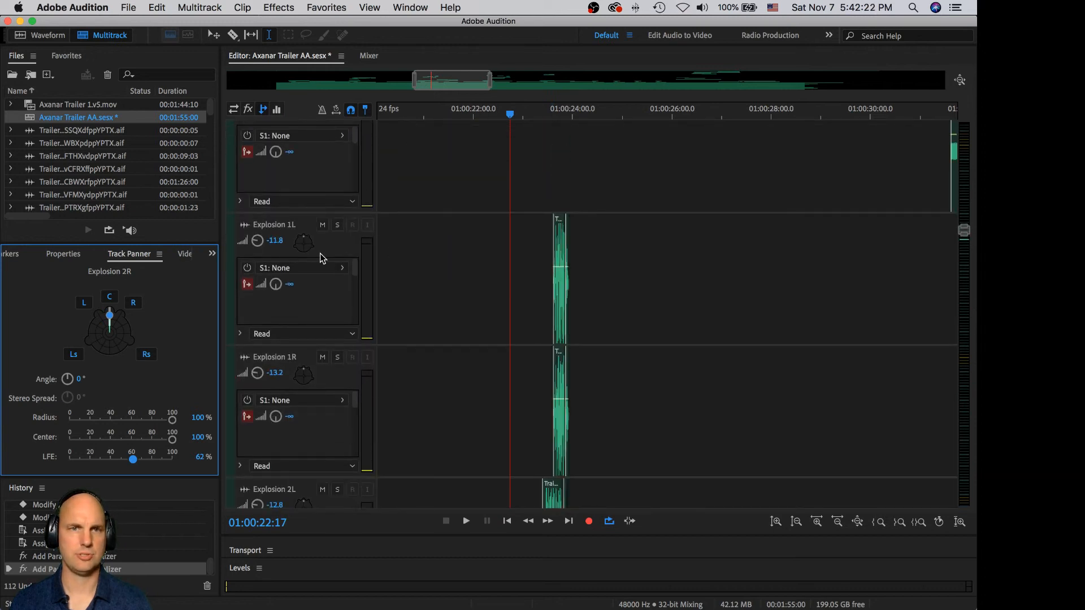
{"action": "left_click", "coordinate": [321, 250]}
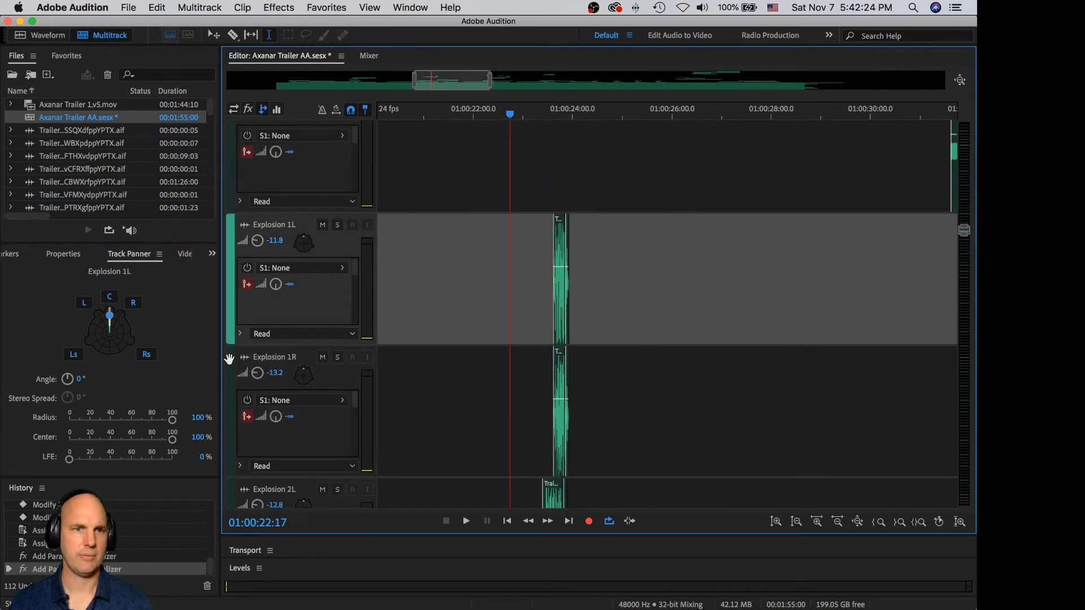
{"action": "left_click_drag", "start_coordinate": [70, 460], "coordinate": [106, 461]}
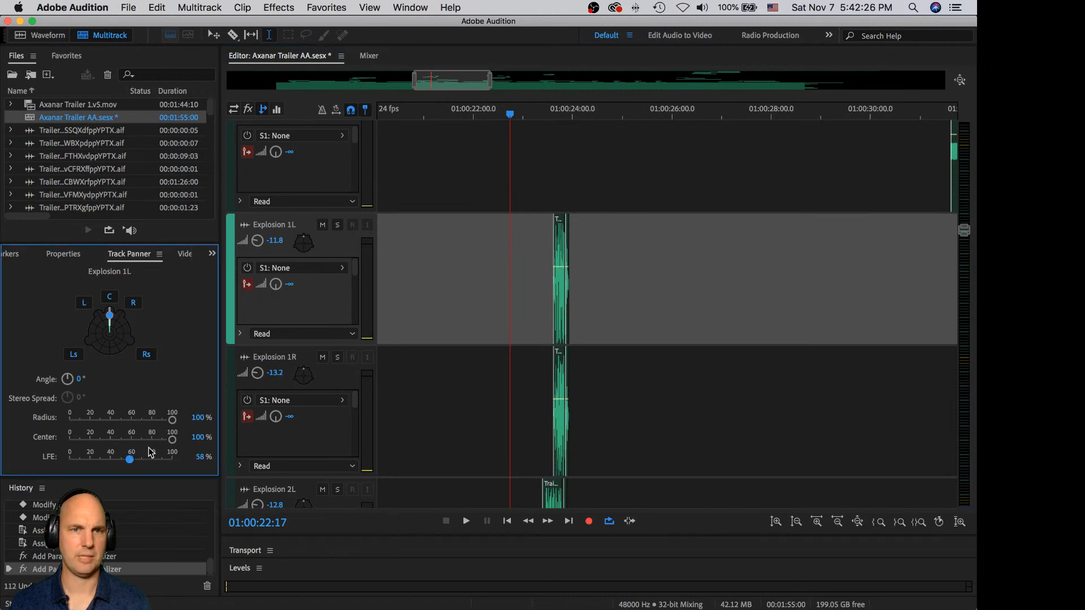
{"action": "left_click", "coordinate": [347, 378]}
{"action": "left_click_drag", "start_coordinate": [70, 459], "coordinate": [73, 460]}
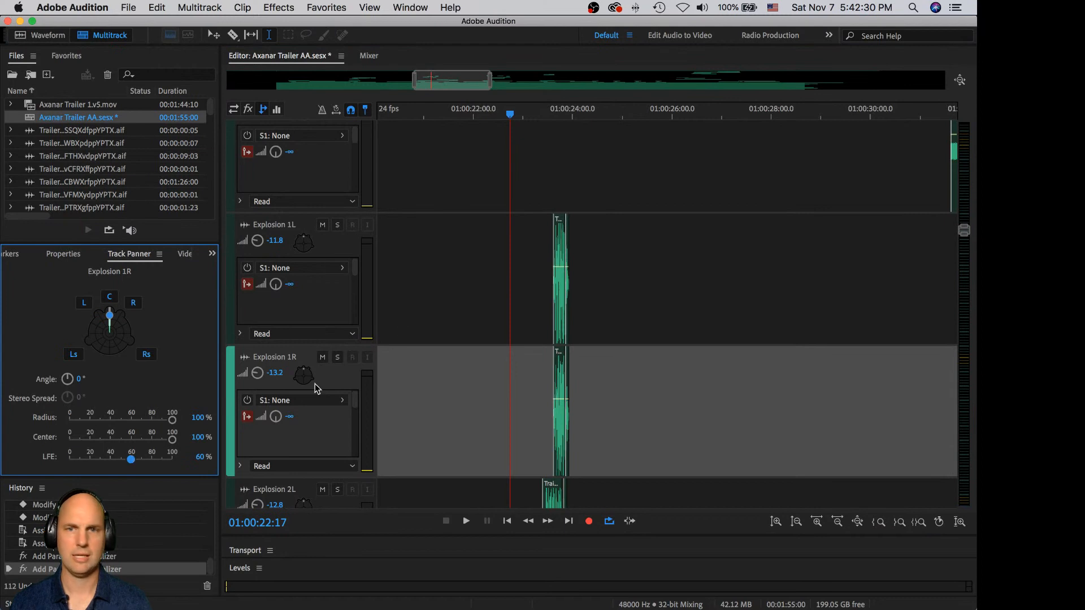
Step: Examine the explosion clips at closer timeline range and listen to their passage with the added LFE
{"action": "scroll", "coordinate": [729, 293], "scroll_direction": "down", "scroll_amount": 3}
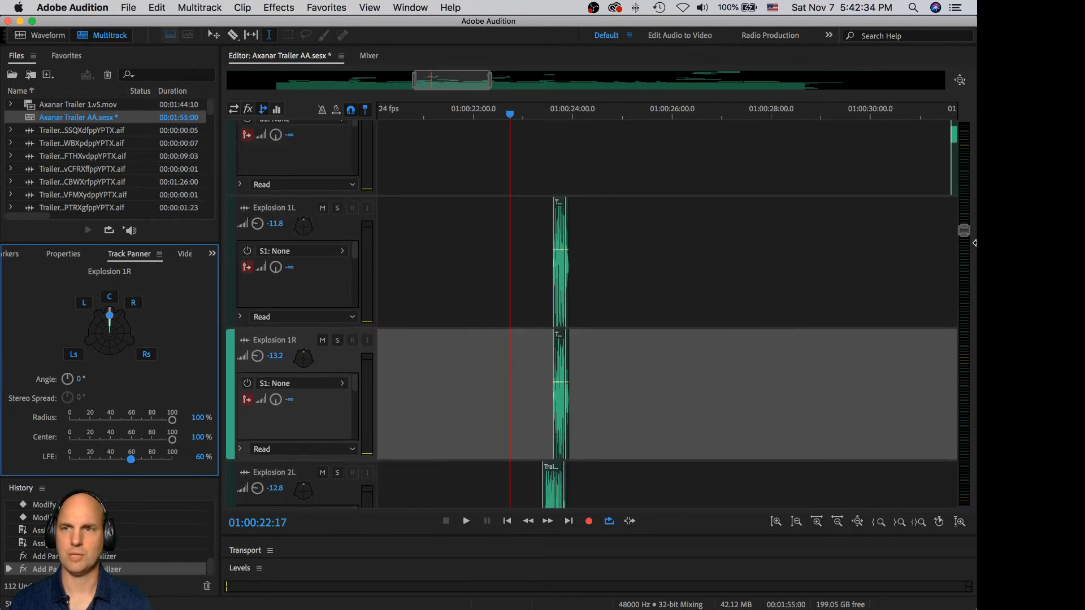
{"action": "left_click_drag", "start_coordinate": [963, 230], "coordinate": [964, 231]}
{"action": "key", "text": "="}
{"action": "key", "text": "="}
{"action": "key", "text": "="}
{"action": "key", "text": "="}
{"action": "key", "text": "="}
{"action": "key", "text": "="}
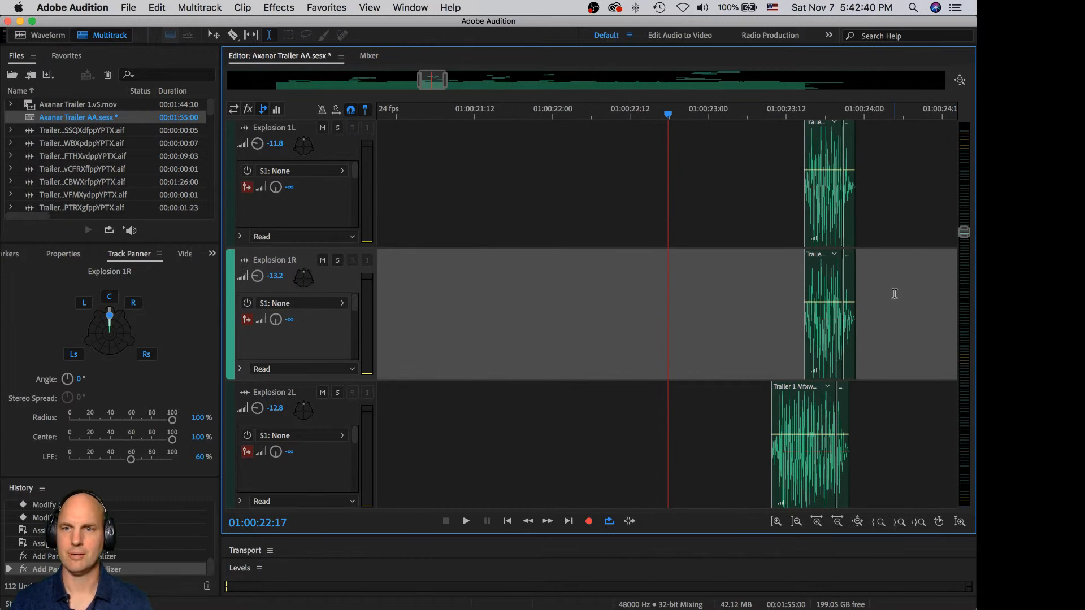
{"action": "key", "text": "space"}
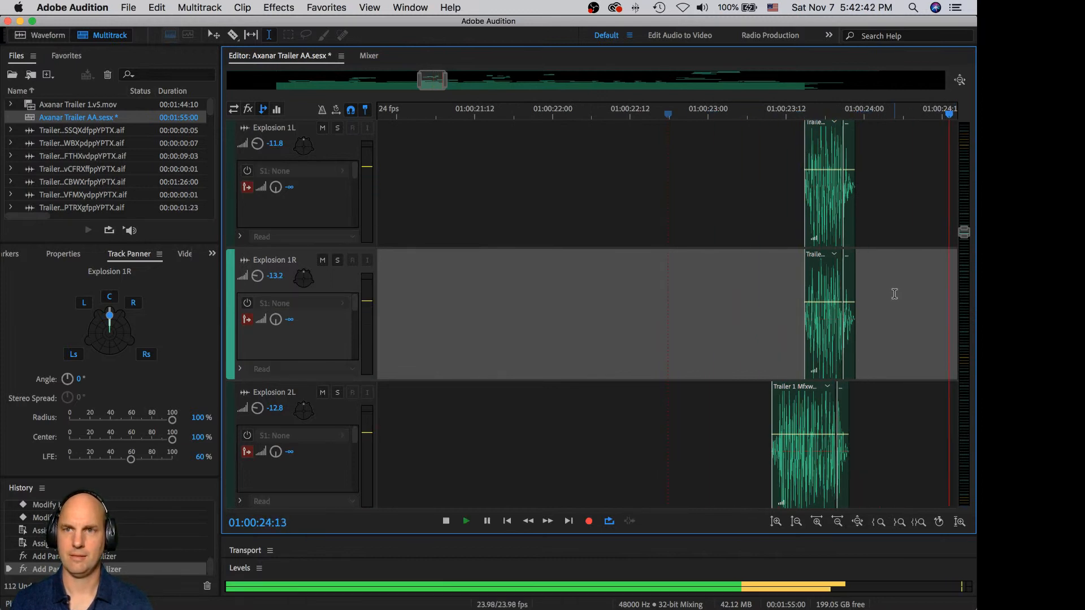
{"action": "key", "text": "space"}
{"action": "key", "text": "space"}
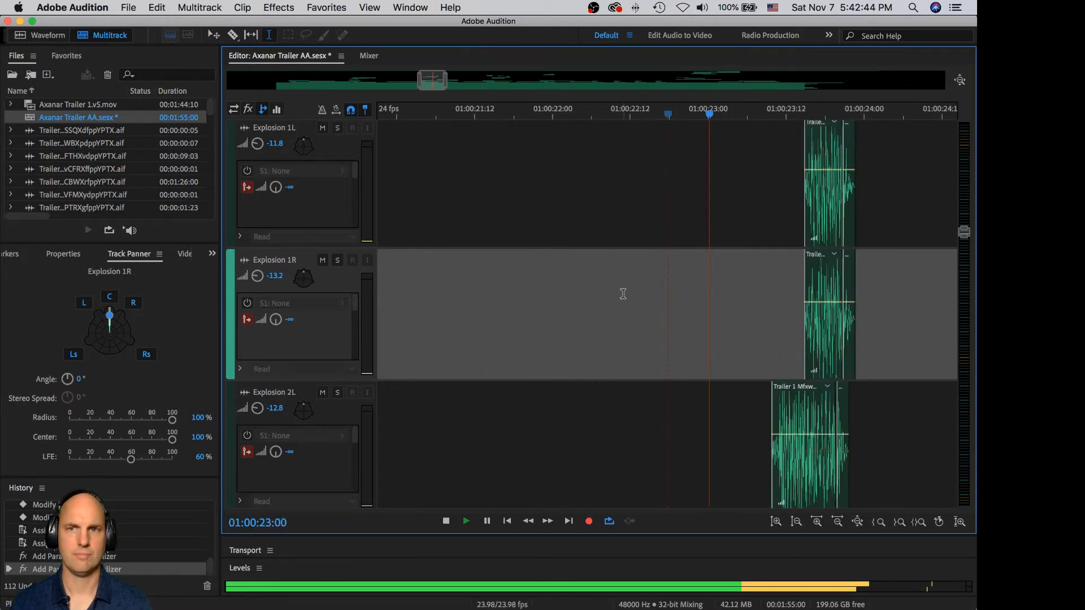
{"action": "key", "text": "space"}
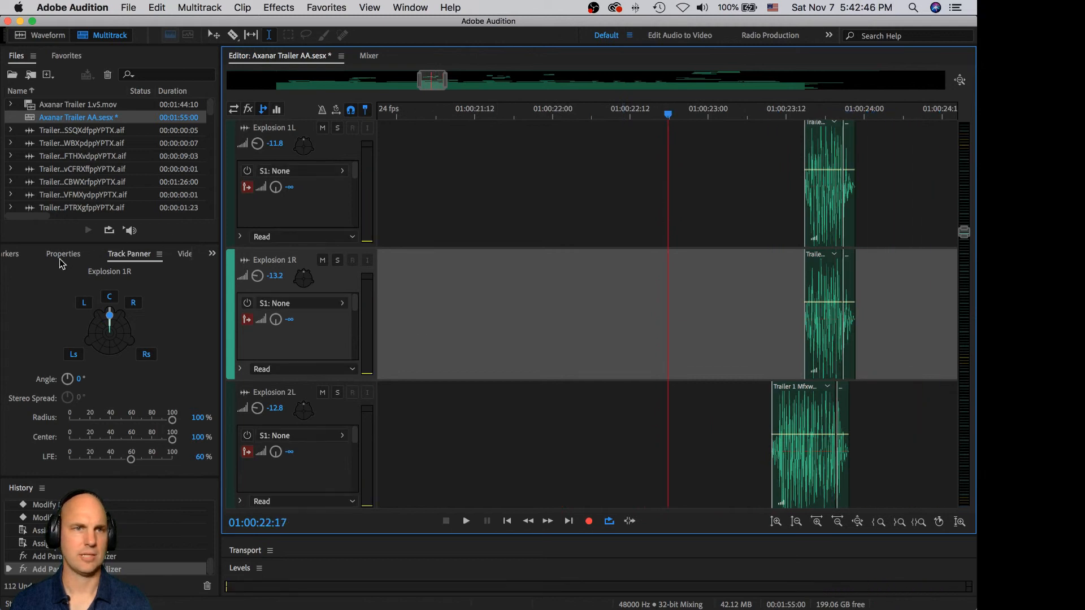
Step: Show the video preview and audition the explosions against the picture, checking them again with a wider timeline span
{"action": "left_click", "coordinate": [185, 256]}
{"action": "key", "text": "space"}
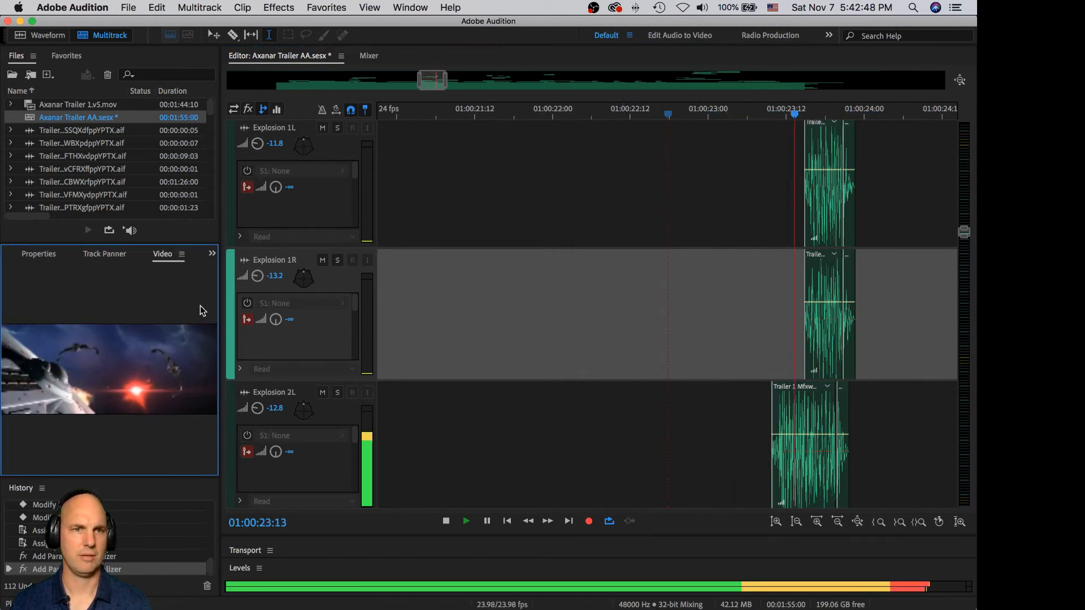
{"action": "key", "text": "space"}
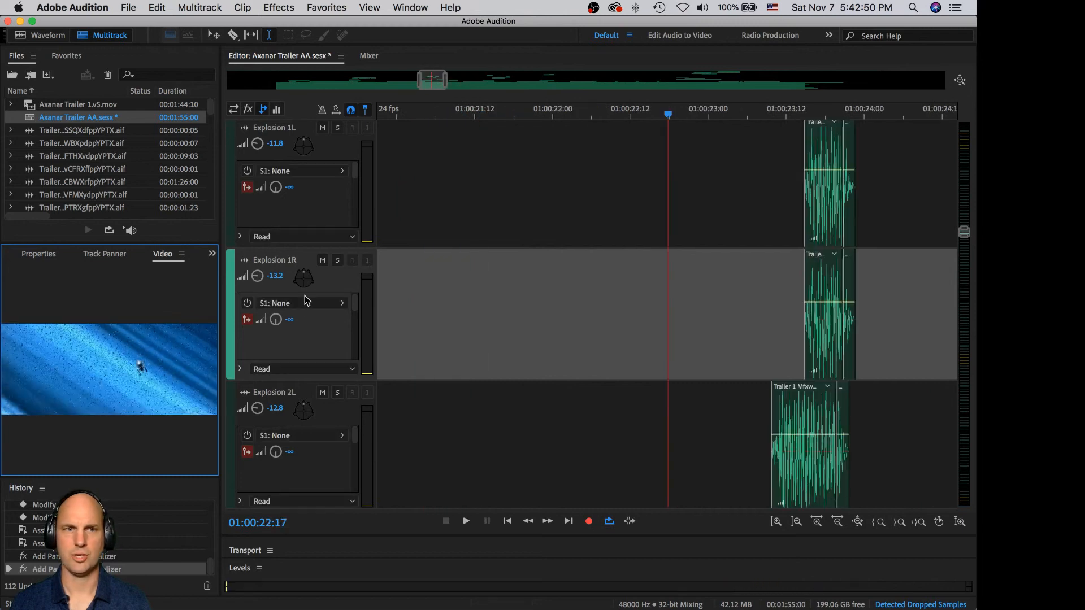
{"action": "key", "text": "minus"}
{"action": "key", "text": "minus"}
{"action": "key", "text": "minus"}
{"action": "key", "text": "minus"}
{"action": "key", "text": "minus"}
{"action": "key", "text": "minus"}
{"action": "key", "text": "minus"}
{"action": "key", "text": "minus"}
{"action": "key", "text": "minus"}
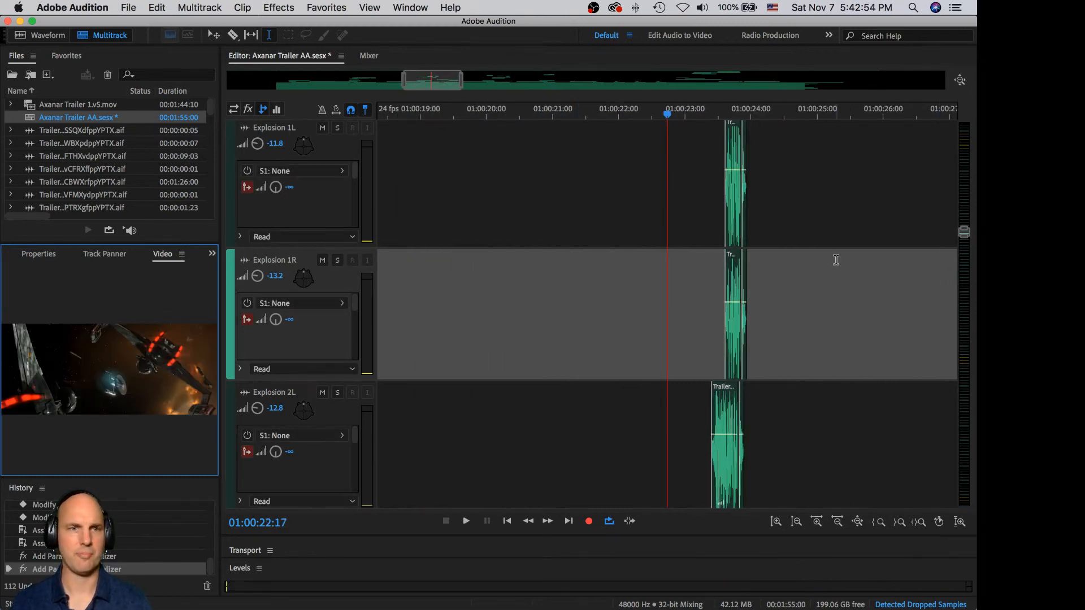
{"action": "key", "text": "space"}
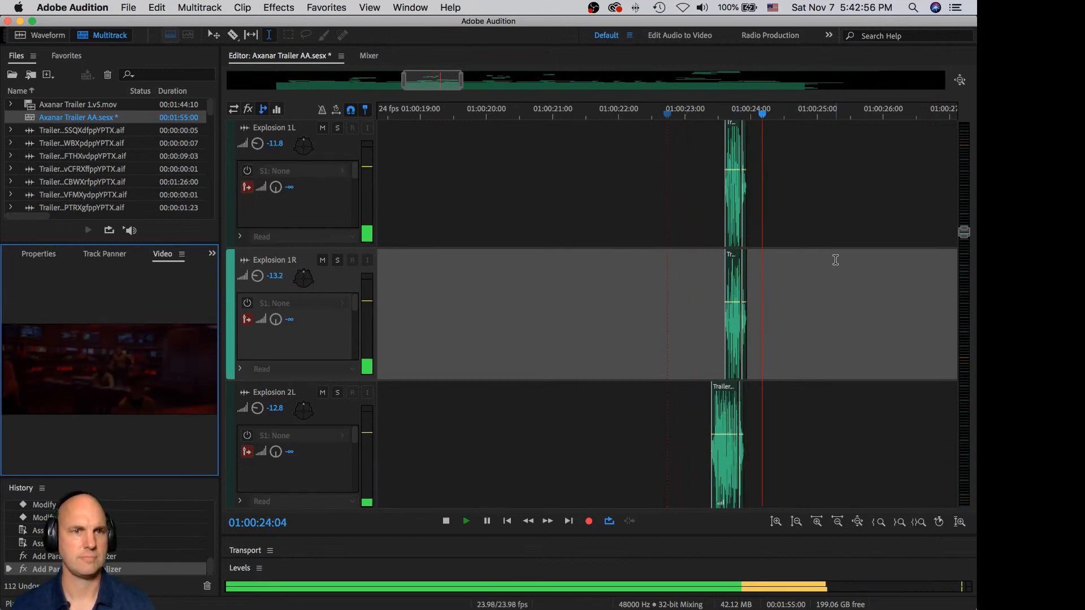
{"action": "key", "text": "space"}
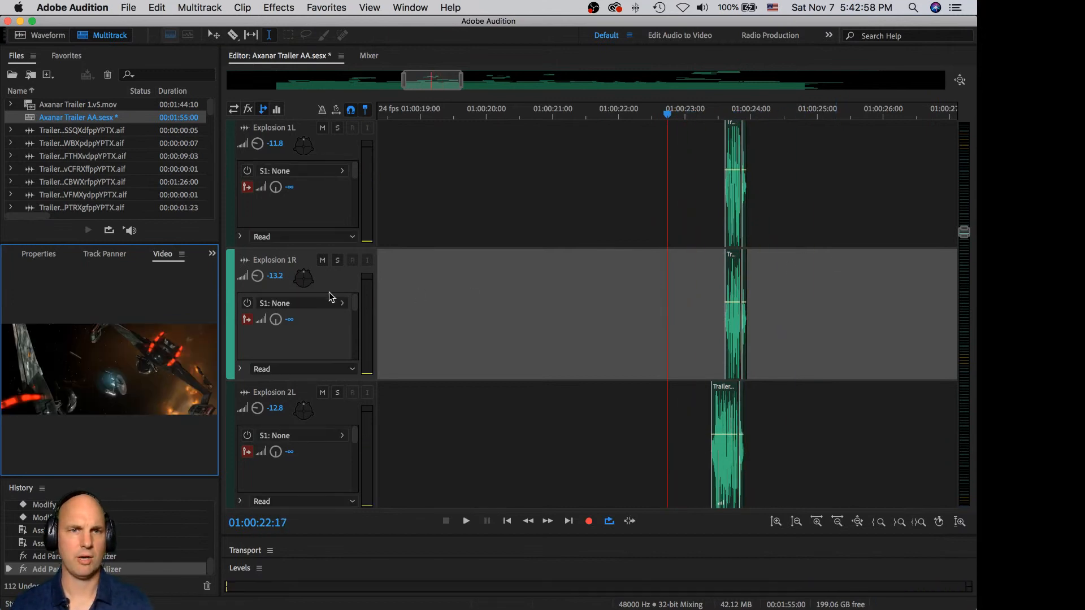
Step: Lower Explosion 1R's volume to -17.1 dB and Explosion 2L's to -17.4 dB
{"action": "mouse_move", "coordinate": [263, 277]}
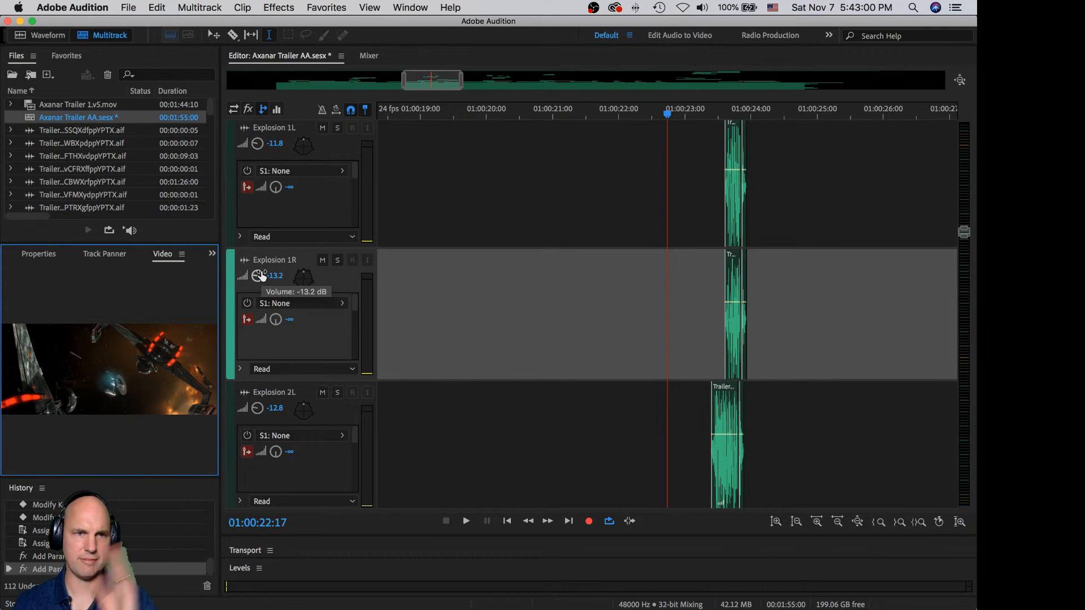
{"action": "left_click_drag", "start_coordinate": [258, 277], "coordinate": [258, 276]}
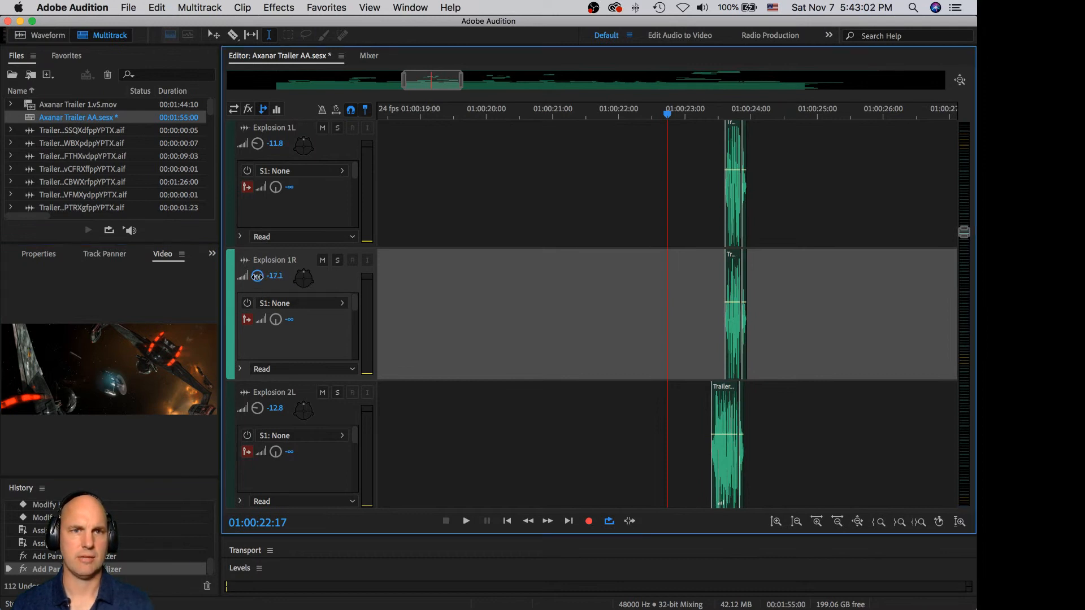
{"action": "scroll", "coordinate": [472, 453], "scroll_direction": "down", "scroll_amount": 4}
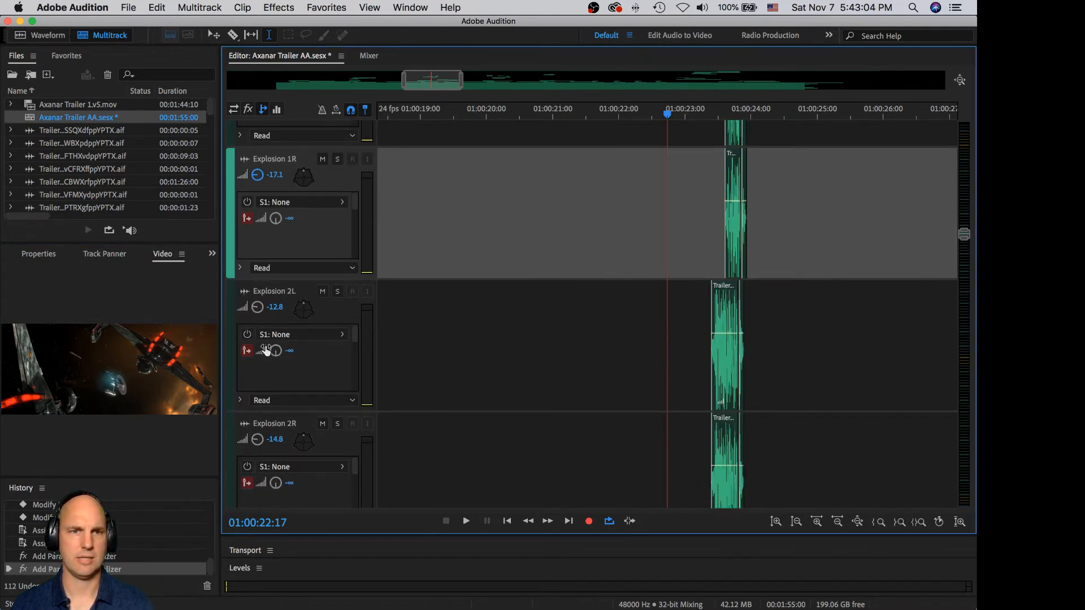
{"action": "left_click_drag", "start_coordinate": [253, 314], "coordinate": [255, 310]}
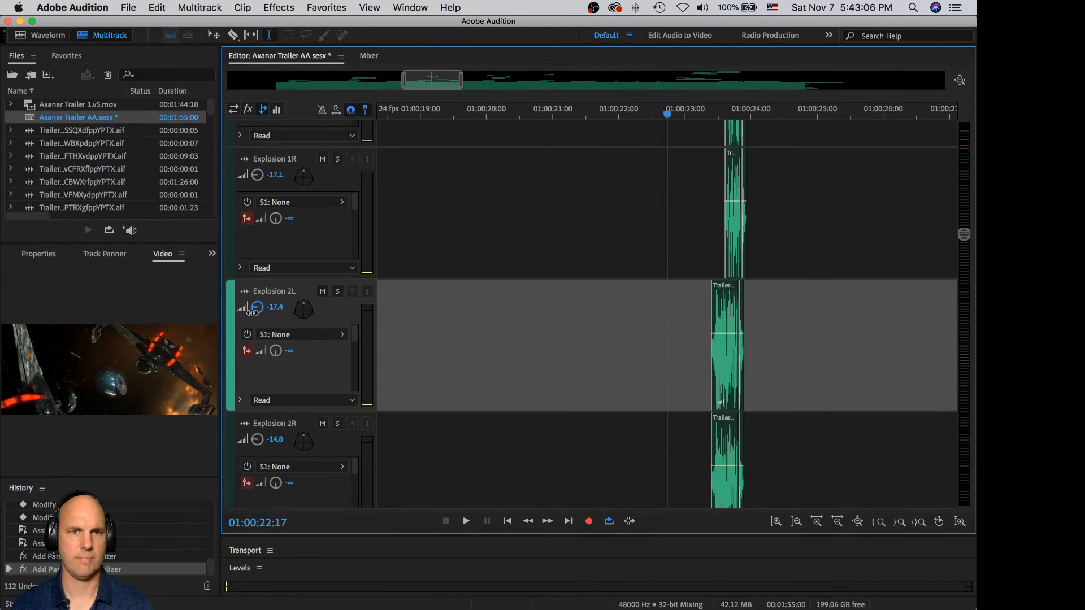
Step: Pan Explosion 2L left to about -26° and Explosion 2R right to 28° in the surround panner
{"action": "double_click", "coordinate": [302, 315]}
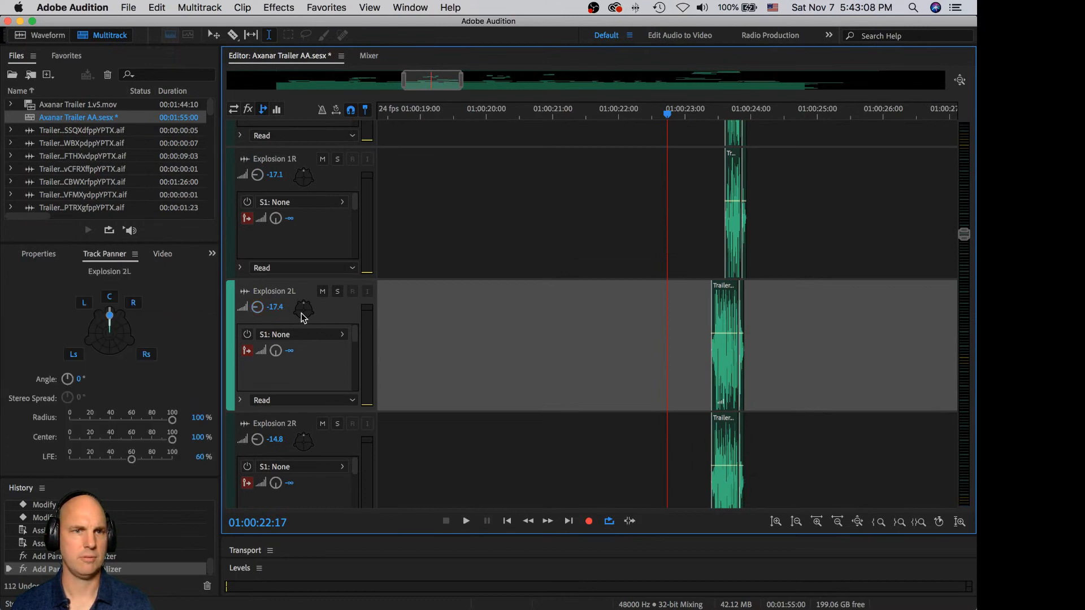
{"action": "left_click_drag", "start_coordinate": [109, 317], "coordinate": [102, 317]}
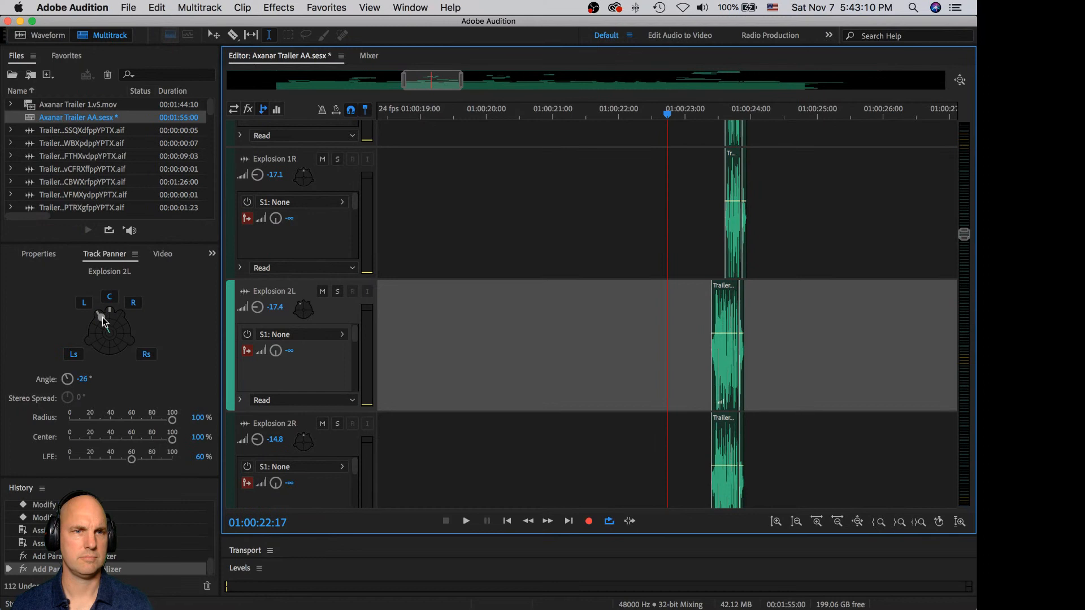
{"action": "left_click", "coordinate": [303, 442]}
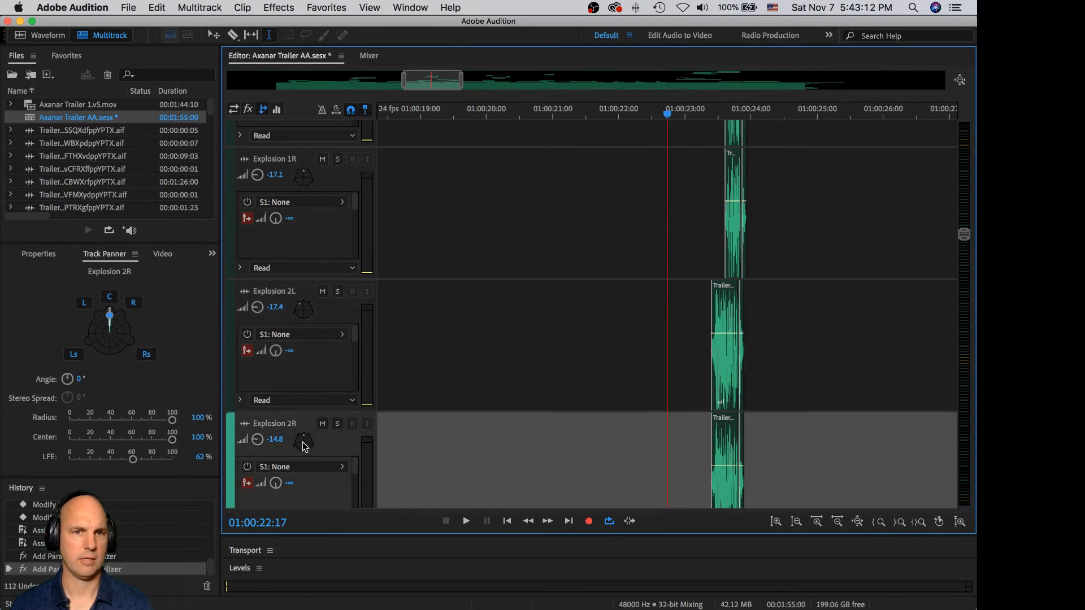
{"action": "left_click_drag", "start_coordinate": [109, 315], "coordinate": [120, 316]}
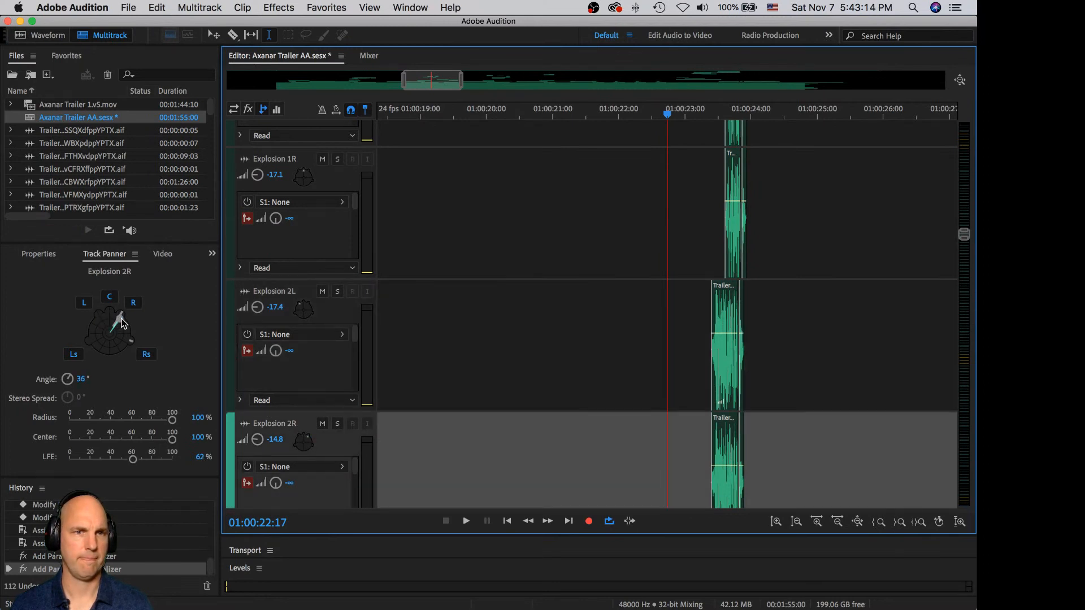
{"action": "scroll", "coordinate": [357, 310], "scroll_direction": "down", "scroll_amount": 3}
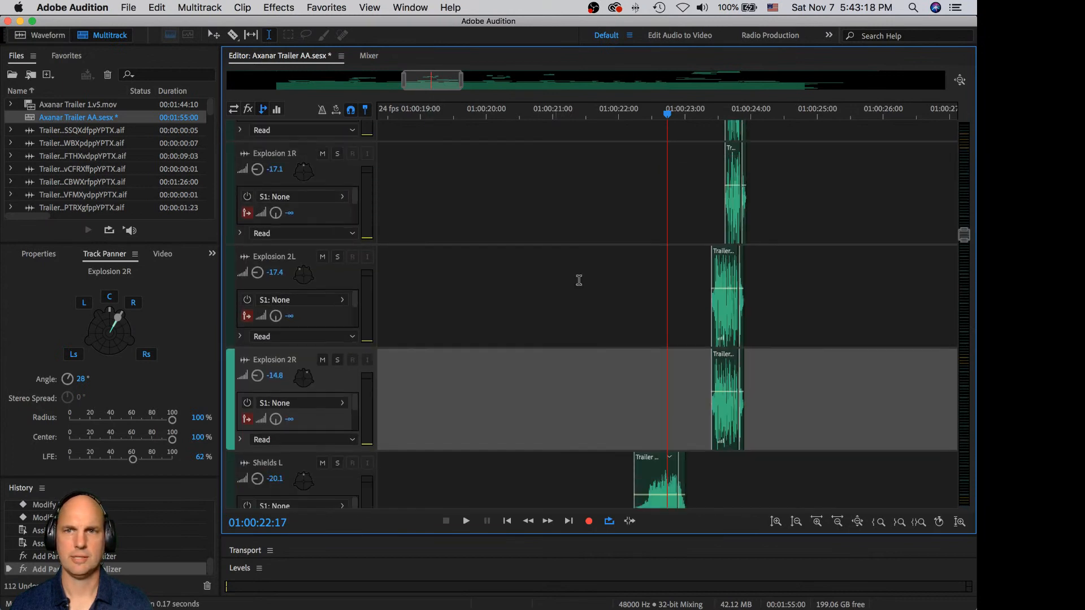
Step: Pan Explosion 1L left to about -33° and Explosion 1R right to 31°, checking the passage by ear
{"action": "scroll", "coordinate": [588, 273], "scroll_direction": "up", "scroll_amount": 5}
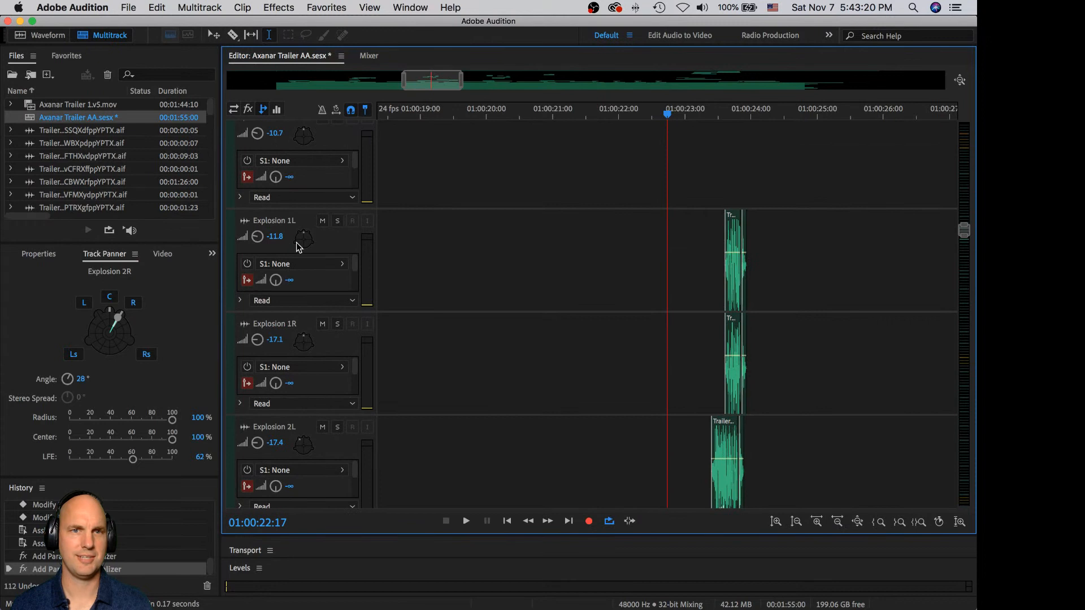
{"action": "left_click", "coordinate": [303, 244]}
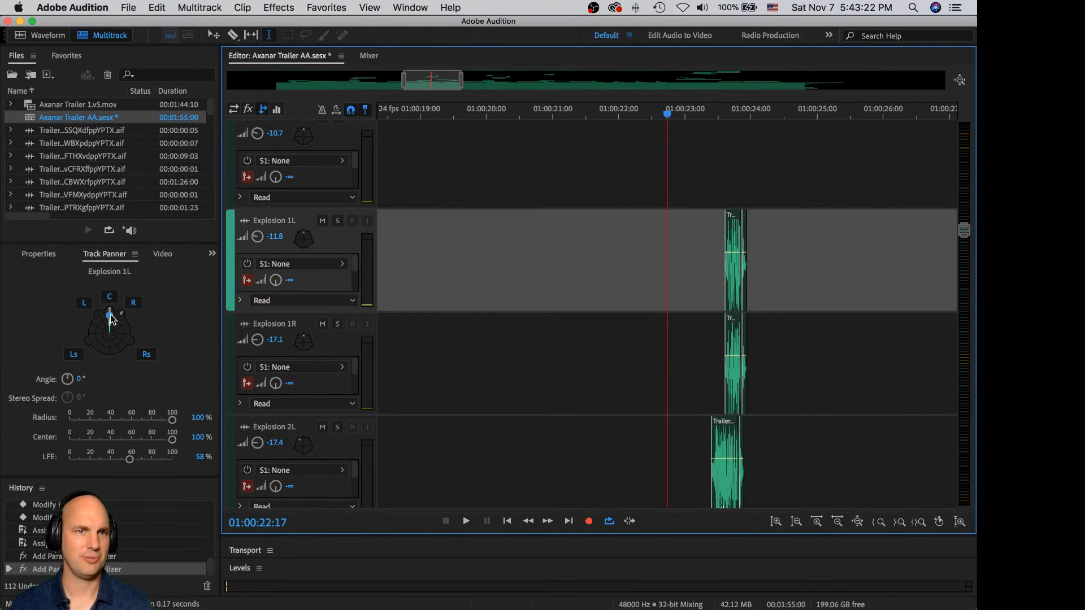
{"action": "left_click_drag", "start_coordinate": [103, 317], "coordinate": [97, 318]}
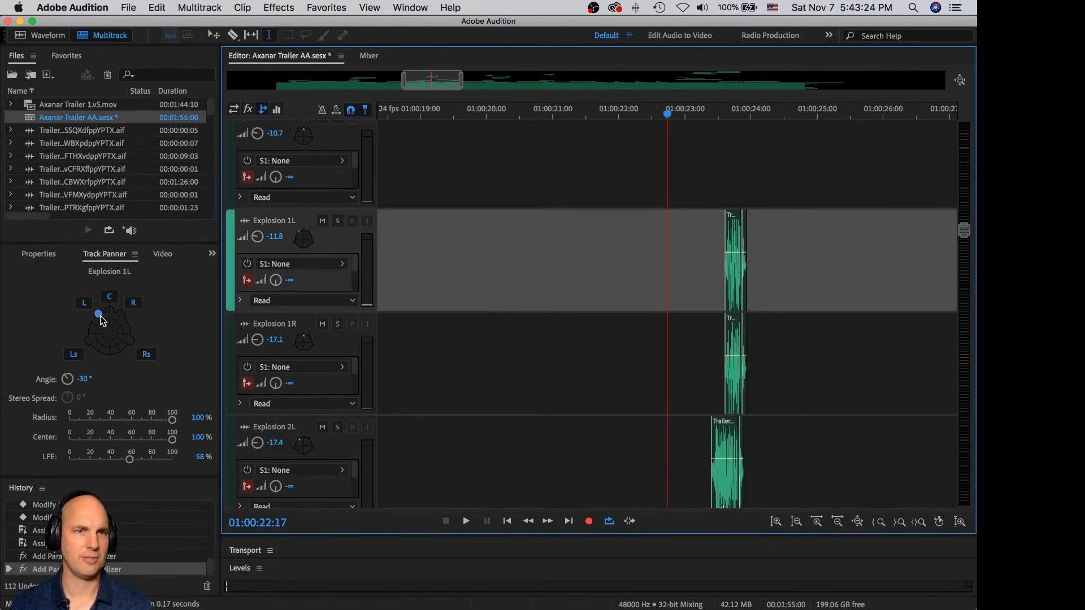
{"action": "left_click", "coordinate": [306, 343]}
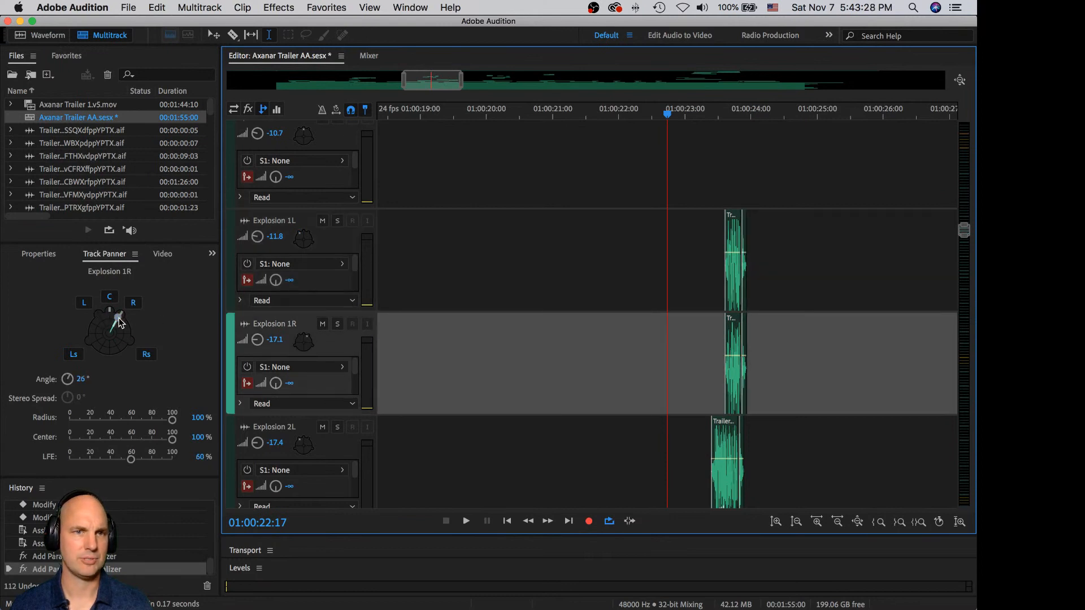
{"action": "left_click_drag", "start_coordinate": [120, 319], "coordinate": [120, 320]}
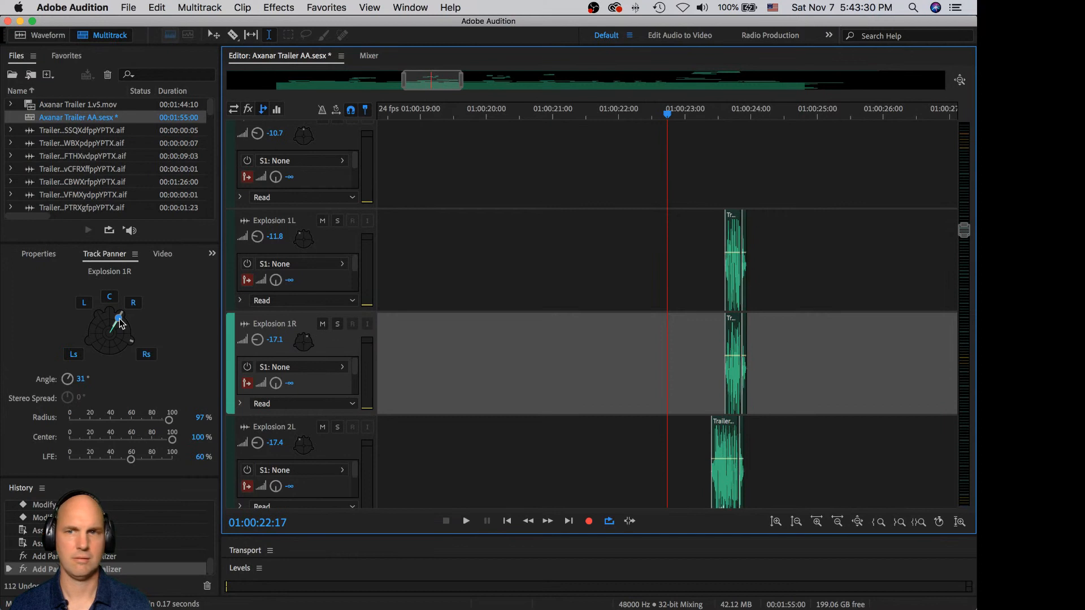
{"action": "key", "text": "space"}
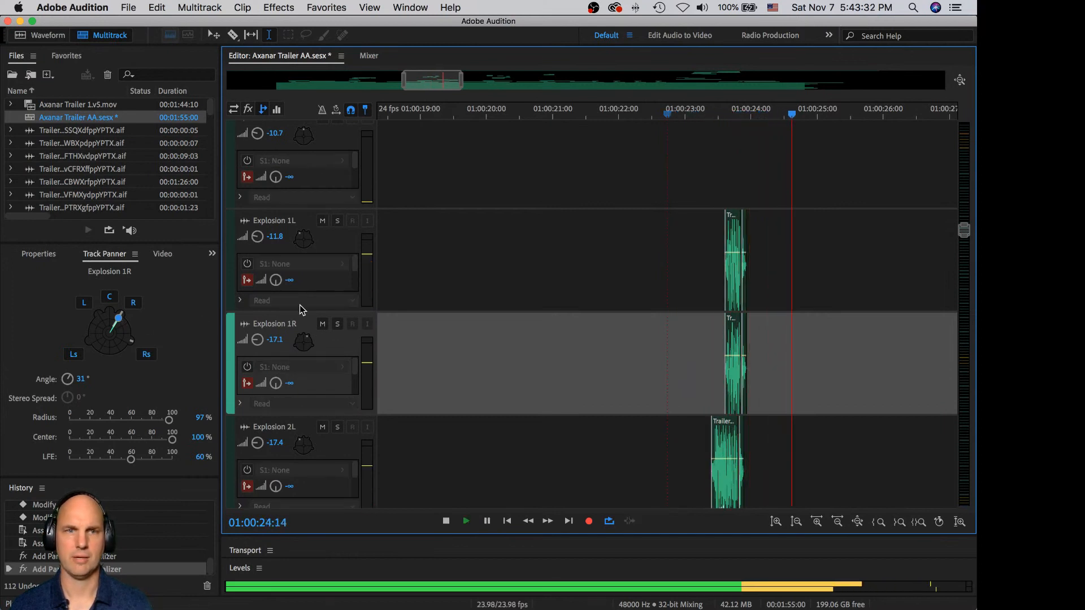
{"action": "key", "text": "space"}
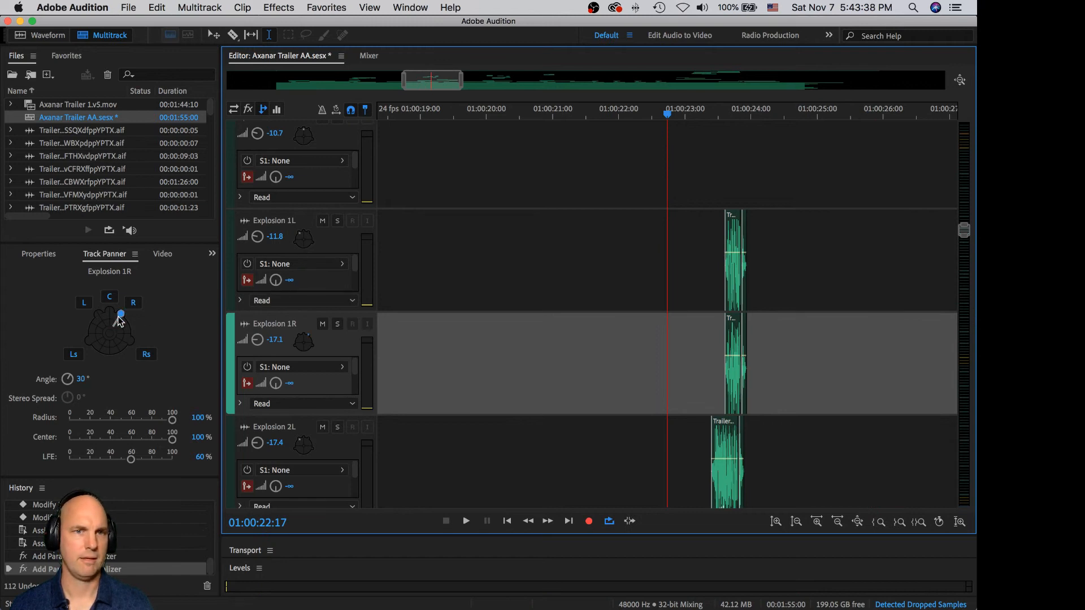
{"action": "left_click_drag", "start_coordinate": [120, 316], "coordinate": [121, 320]}
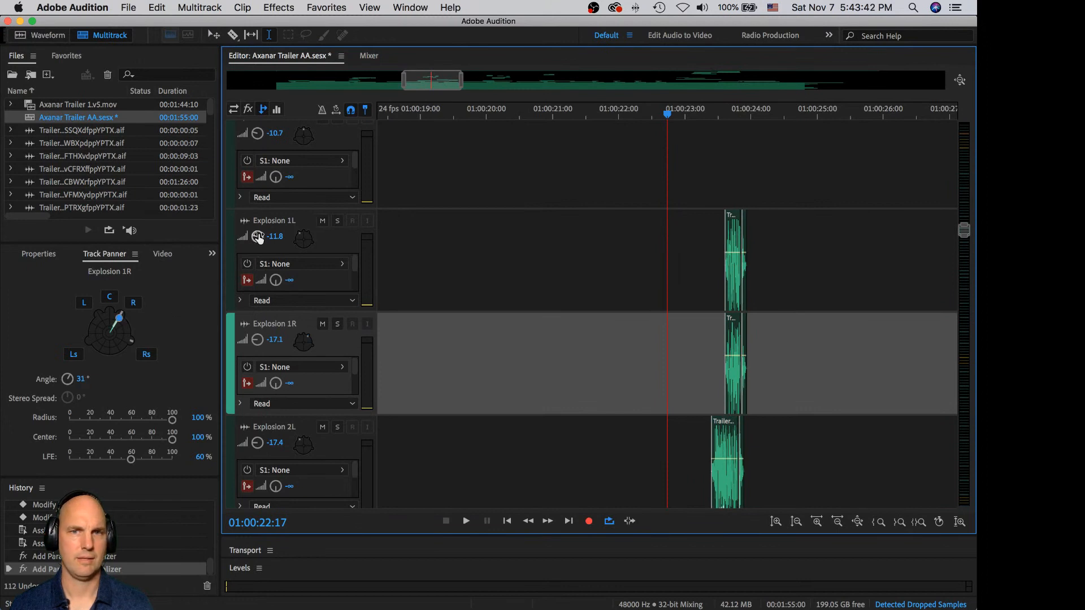
Step: Set Explosion 1L's volume to -19.2 dB and Explosion 1R's to -7.8 dB
{"action": "left_click_drag", "start_coordinate": [258, 236], "coordinate": [259, 236]}
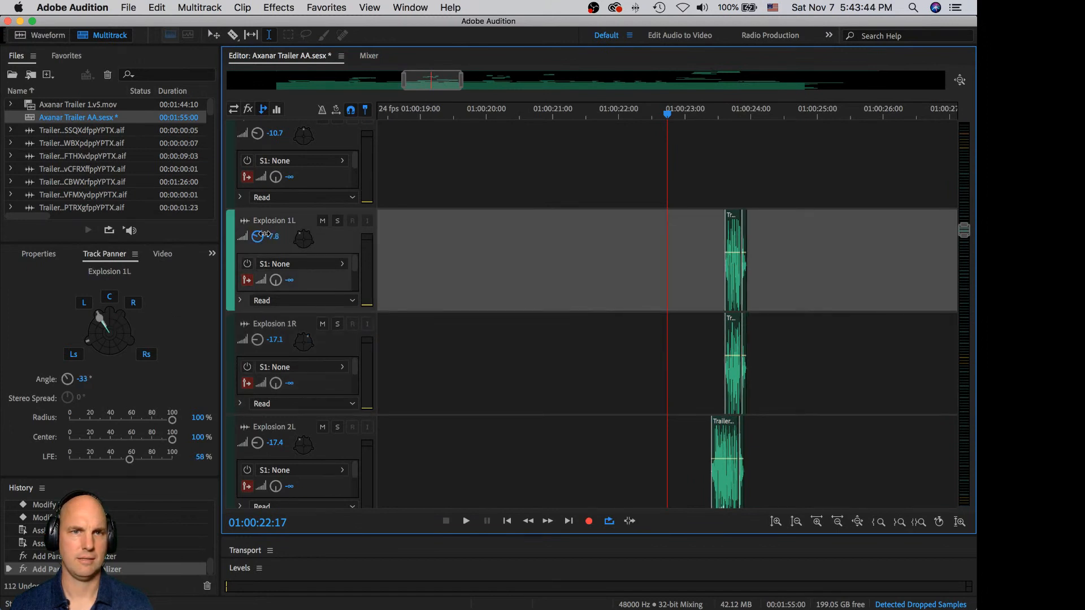
{"action": "left_click_drag", "start_coordinate": [262, 243], "coordinate": [261, 246]}
{"action": "left_click_drag", "start_coordinate": [261, 340], "coordinate": [260, 335]}
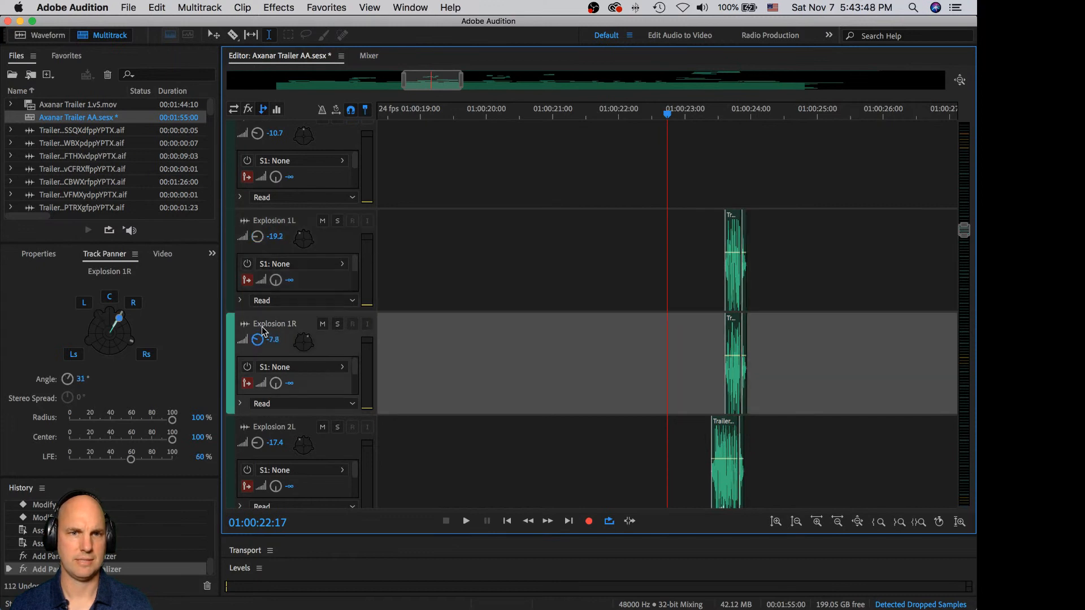
Step: Set Explosion 2L's volume to -8.7 dB and Explosion 2R's to -17.7 dB, and listen to the explosions
{"action": "scroll", "coordinate": [574, 368], "scroll_direction": "down", "scroll_amount": 4}
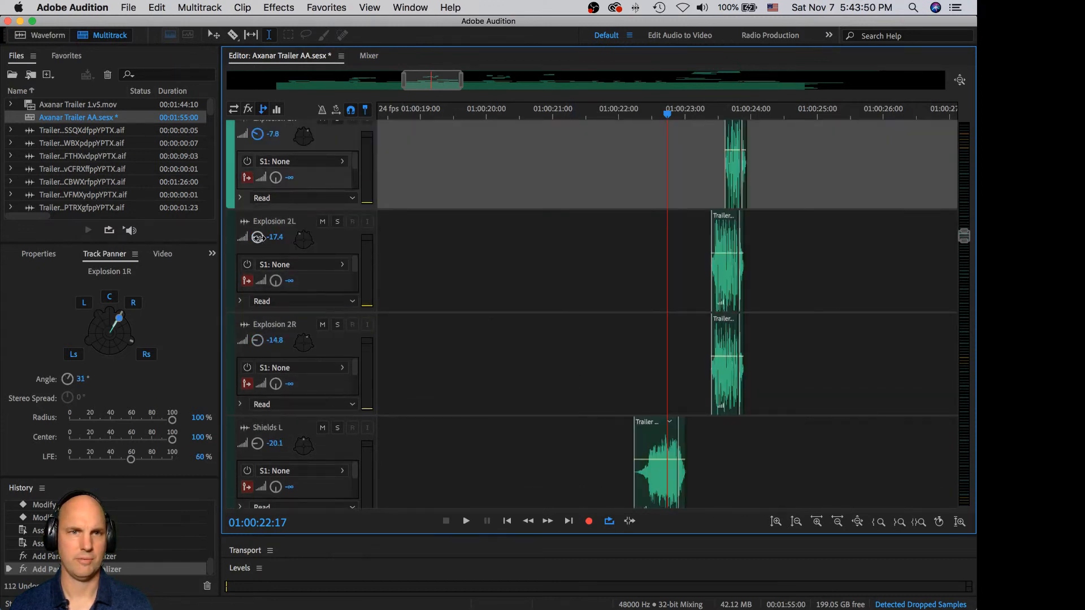
{"action": "left_click_drag", "start_coordinate": [258, 237], "coordinate": [258, 236]}
{"action": "left_click_drag", "start_coordinate": [257, 340], "coordinate": [257, 343]}
{"action": "key", "text": "space"}
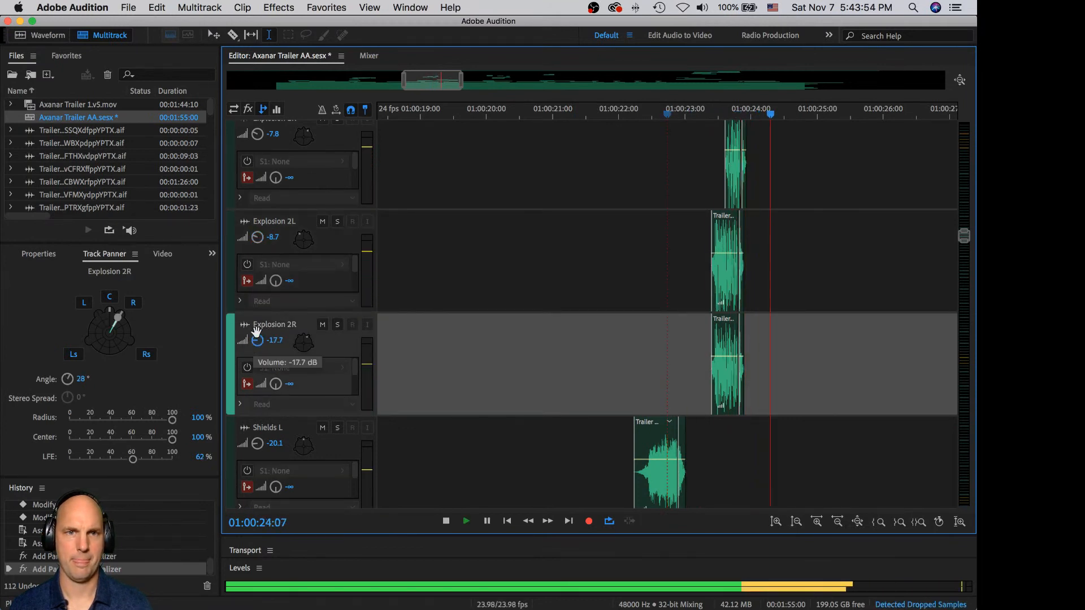
{"action": "key", "text": "space"}
Step: Show the video preview and play the rebalanced explosions against the picture
{"action": "left_click", "coordinate": [163, 254]}
{"action": "key", "text": "space"}
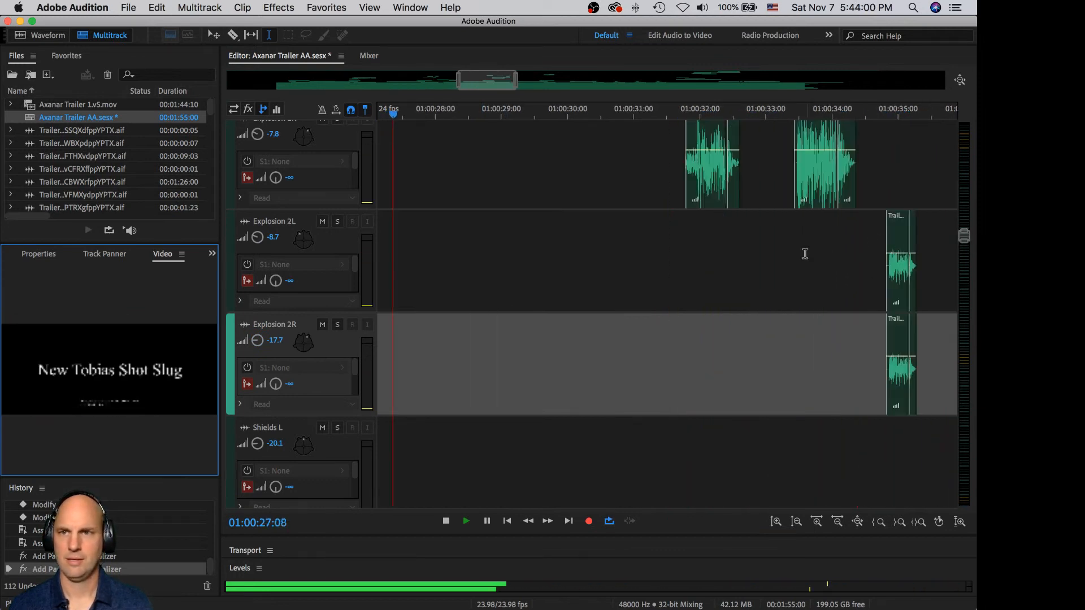
{"action": "key", "text": "space"}
Step: Find the Int Expl 1L and Int Expl 1R tracks and place the playhead at 01:00:23:09, just before their clips
{"action": "left_click", "coordinate": [401, 150]}
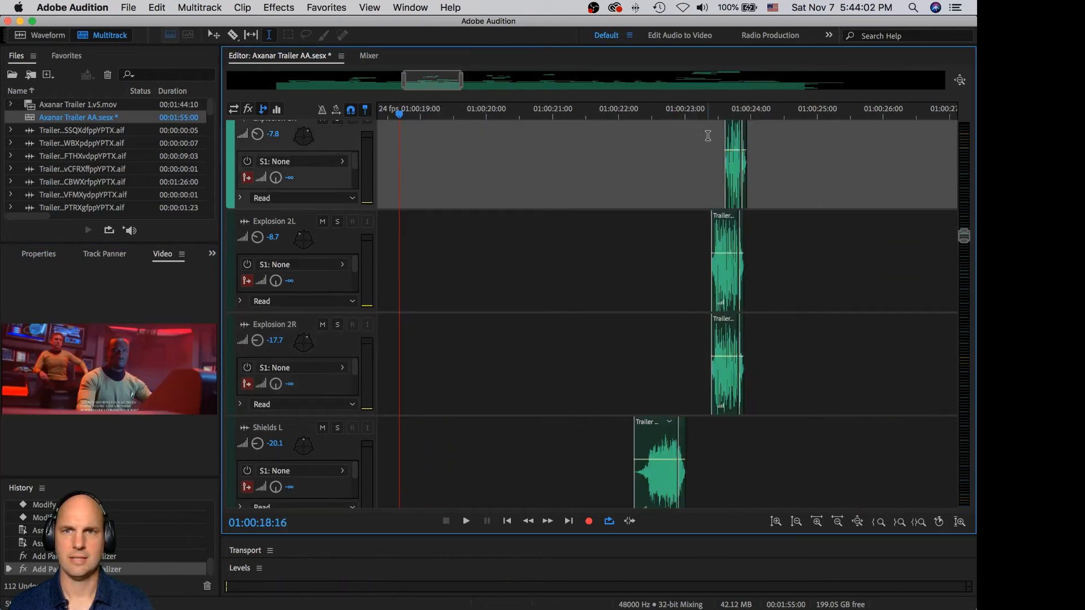
{"action": "left_click", "coordinate": [858, 146]}
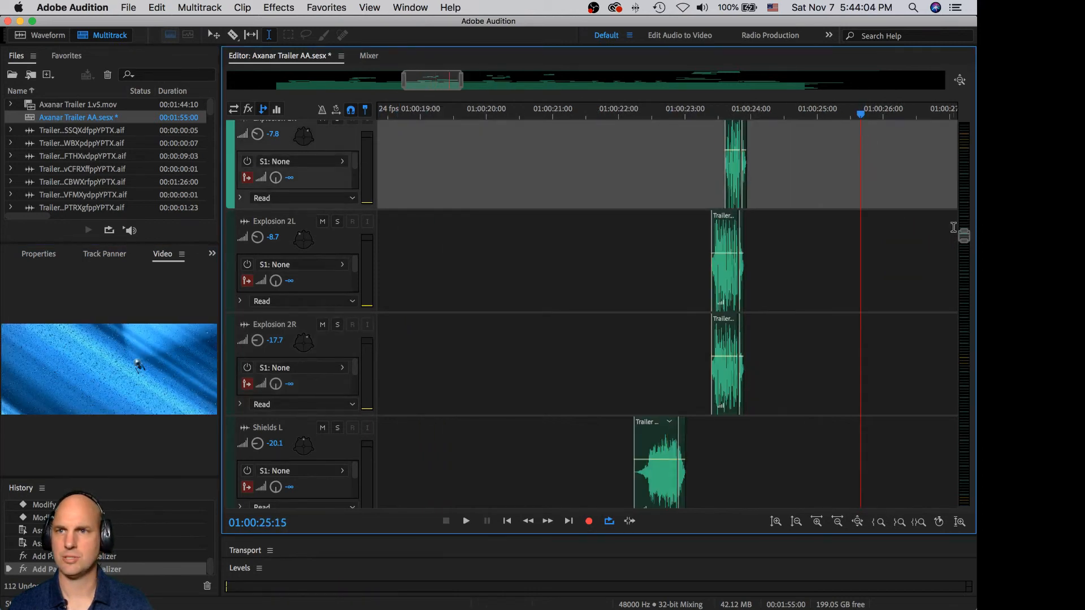
{"action": "scroll", "coordinate": [954, 227], "scroll_direction": "up", "scroll_amount": 5}
{"action": "scroll", "coordinate": [941, 181], "scroll_direction": "down", "scroll_amount": 10}
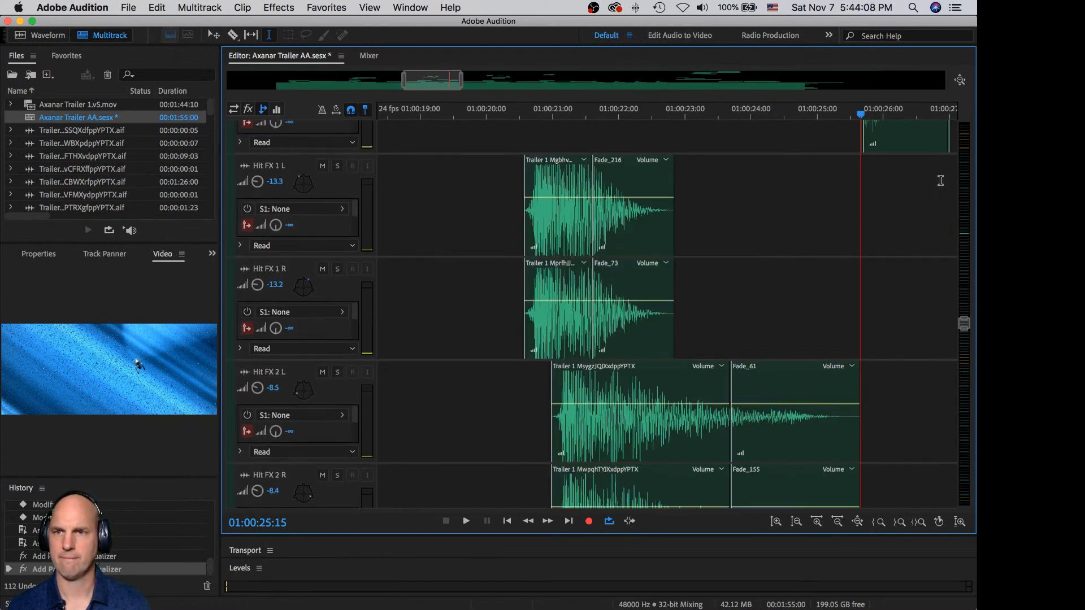
{"action": "scroll", "coordinate": [941, 181], "scroll_direction": "up", "scroll_amount": 5}
{"action": "left_click", "coordinate": [711, 199]}
{"action": "scroll", "coordinate": [710, 199], "scroll_direction": "up", "scroll_amount": 3}
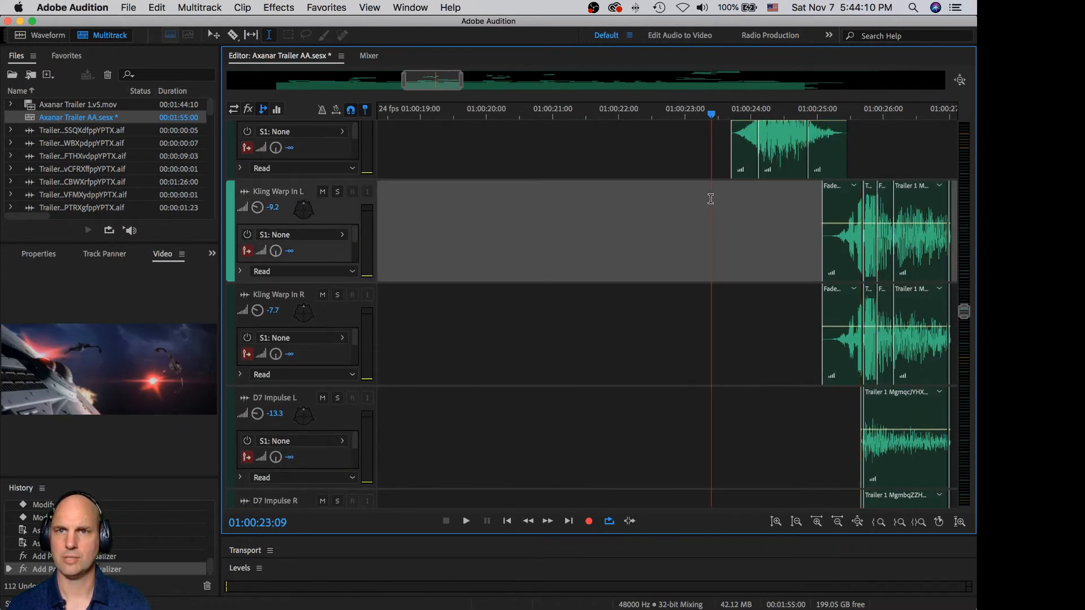
{"action": "scroll", "coordinate": [710, 199], "scroll_direction": "up", "scroll_amount": 4}
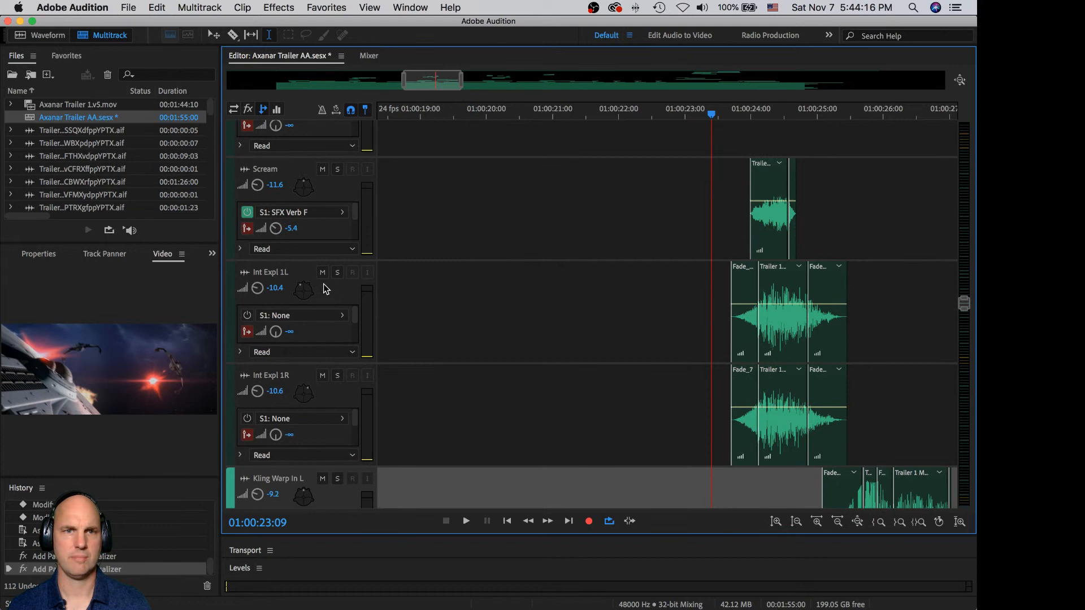
Step: Solo Int Expl 1L and Int Expl 1R to hear them alone, and release both solos to compare with the full mix
{"action": "left_click", "coordinate": [338, 276]}
{"action": "left_click", "coordinate": [338, 375]}
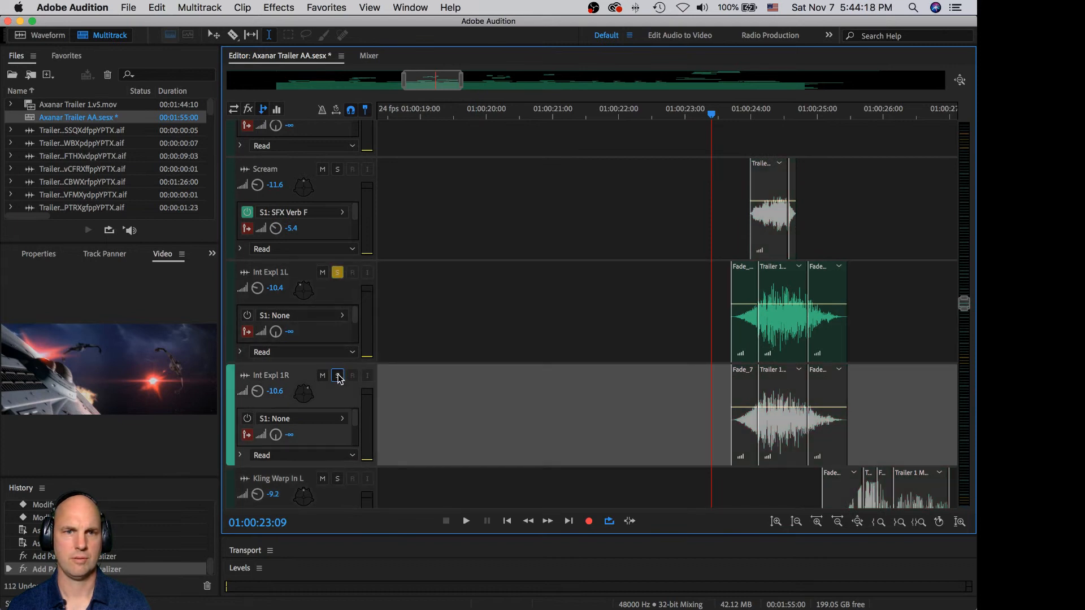
{"action": "key", "text": "space"}
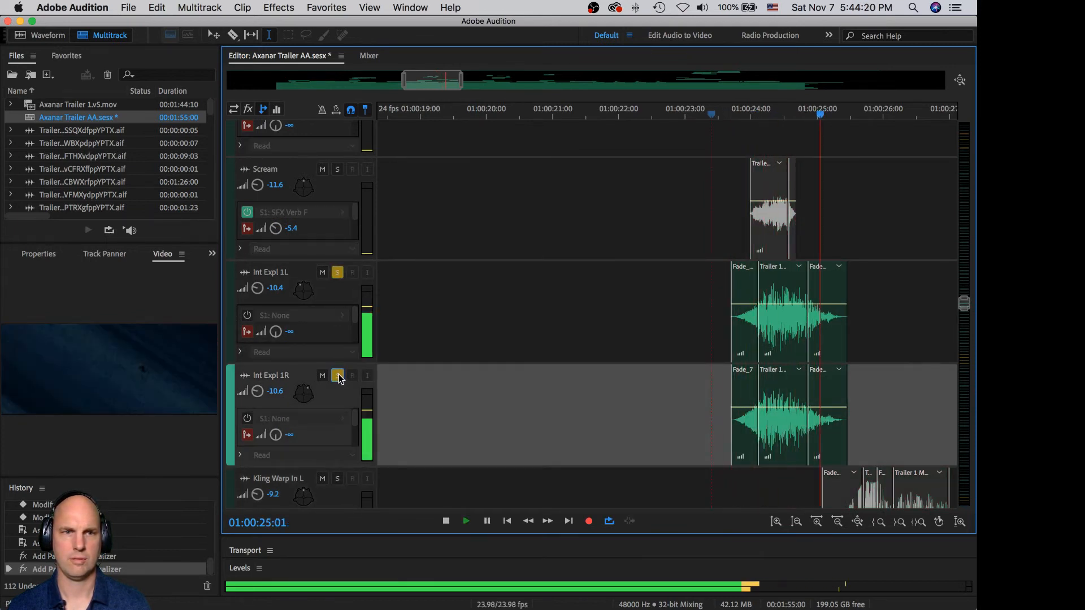
{"action": "key", "text": "space"}
{"action": "left_click", "coordinate": [338, 375]}
{"action": "left_click", "coordinate": [338, 274]}
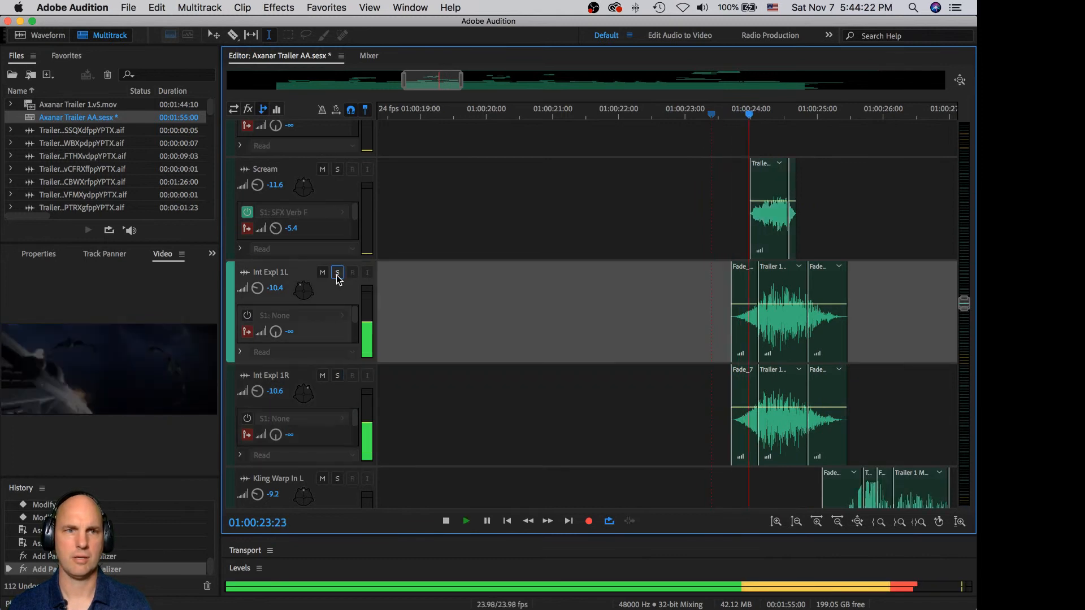
{"action": "key", "text": "space"}
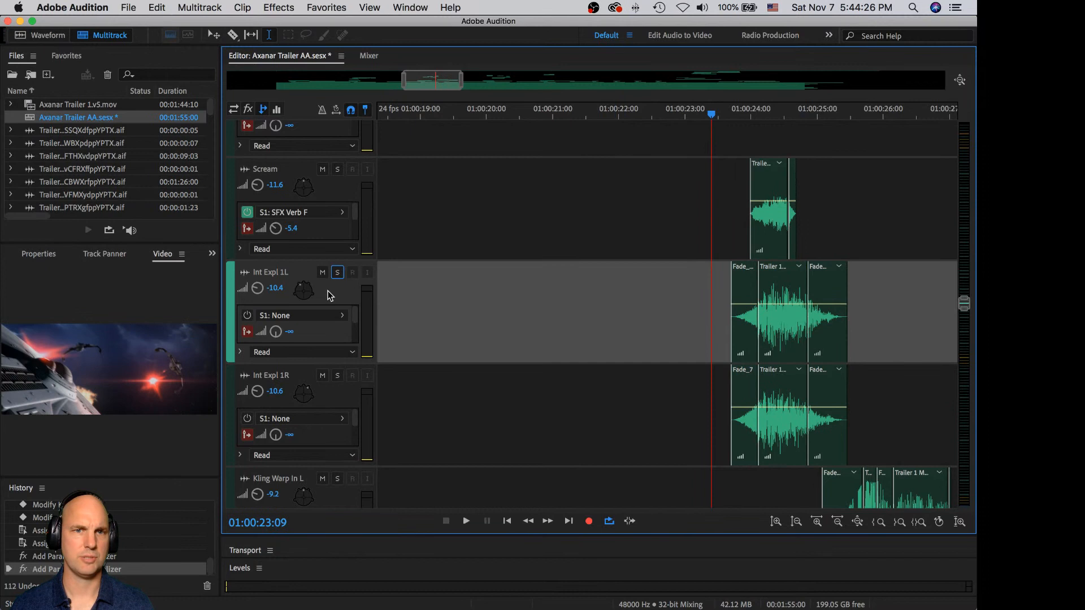
Step: Add a Parametric Equalizer to the Int Expl 1L track with a 24dB/Oct low-pass at 651 Hz and 34.8 dB master gain
{"action": "left_click", "coordinate": [211, 257]}
{"action": "left_click", "coordinate": [231, 284]}
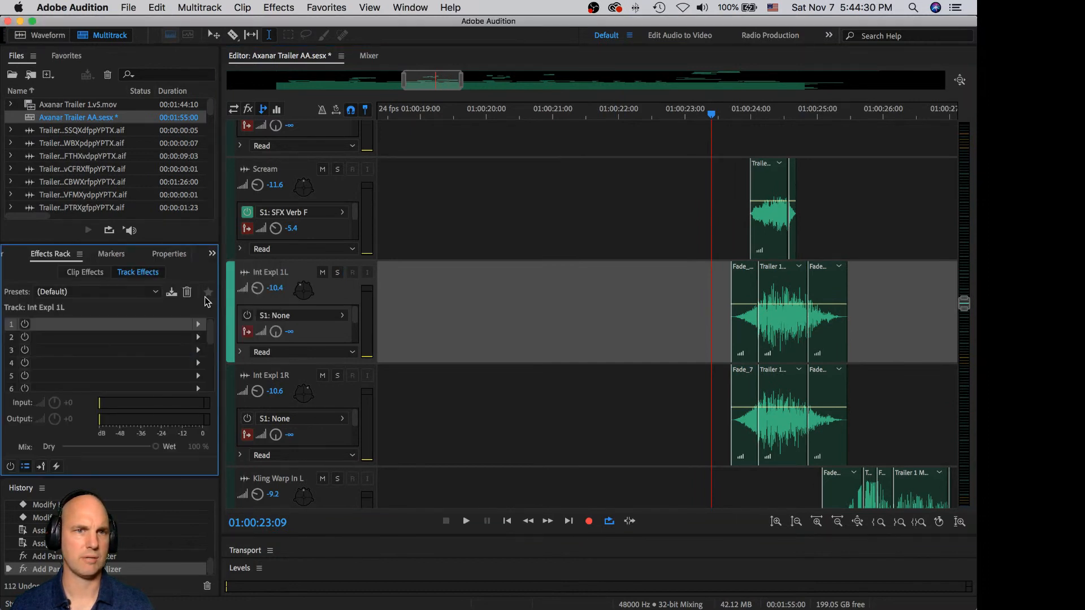
{"action": "left_click", "coordinate": [198, 325]}
{"action": "mouse_move", "coordinate": [244, 399]}
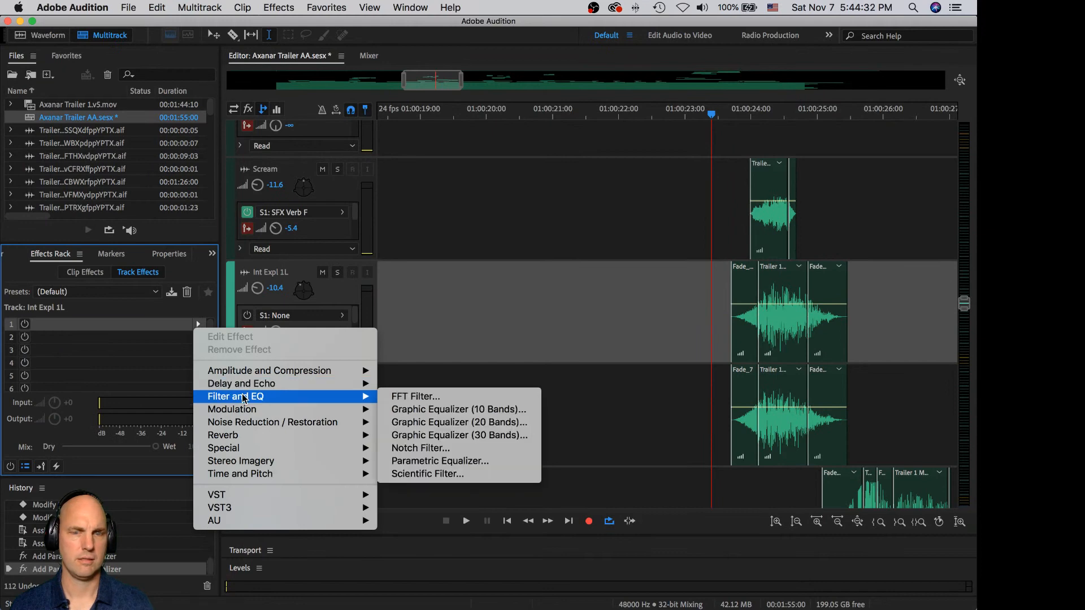
{"action": "left_click", "coordinate": [458, 462]}
{"action": "left_click", "coordinate": [699, 402]}
{"action": "mouse_move", "coordinate": [687, 353]}
{"action": "left_mouse_down"}
{"action": "mouse_move", "coordinate": [558, 367]}
{"action": "mouse_move", "coordinate": [582, 365]}
{"action": "left_mouse_up"}
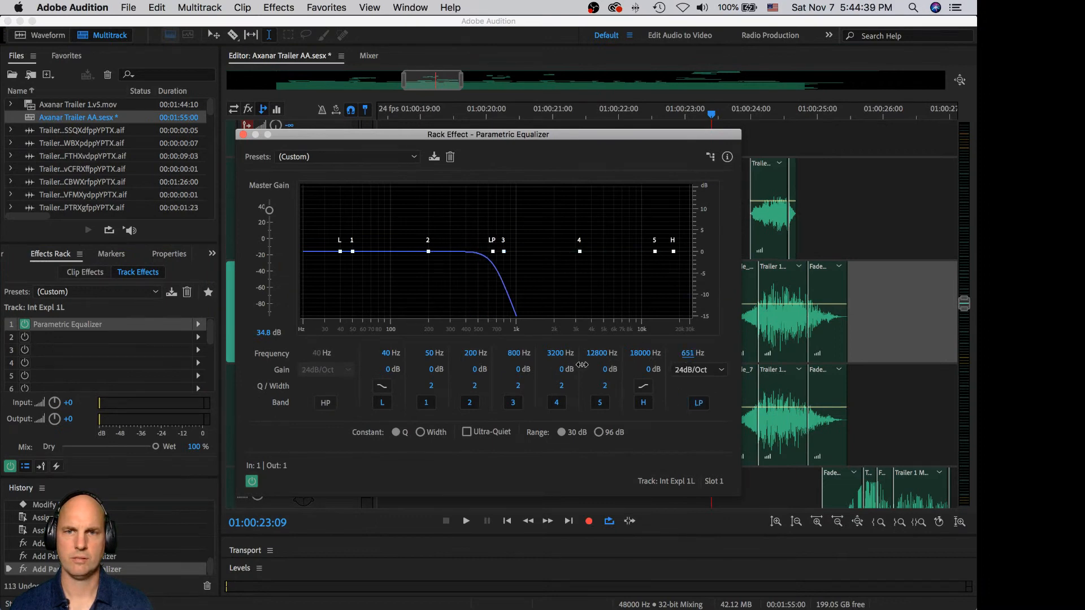
{"action": "left_click", "coordinate": [243, 134]}
Step: Copy Int Expl 1L's Parametric Equalizer to the Int Expl 1R track and audition the interior explosion
{"action": "left_click", "coordinate": [369, 55]}
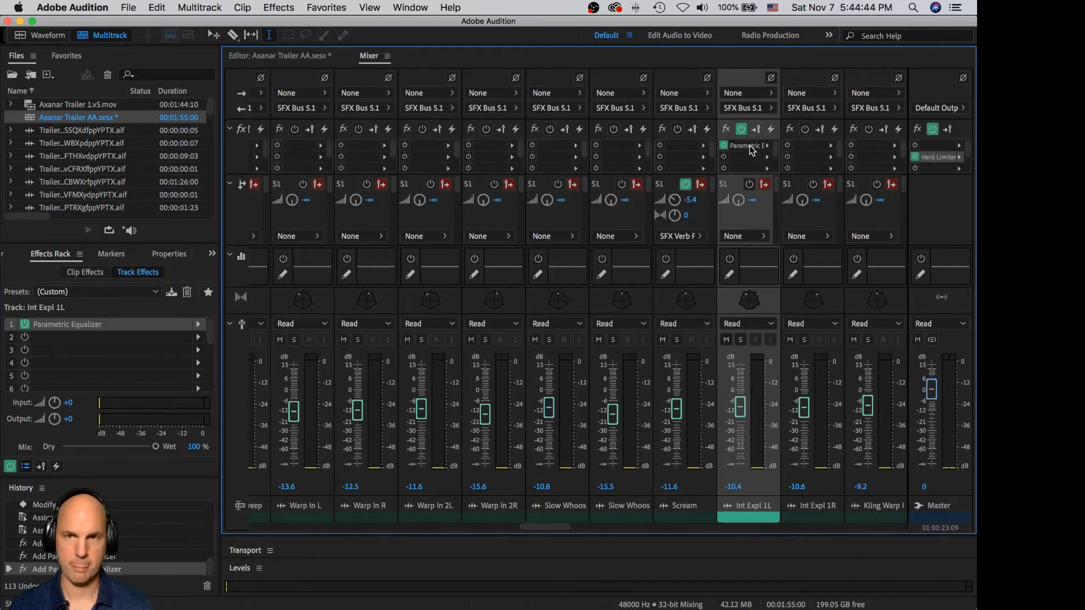
{"action": "left_click_drag", "start_coordinate": [750, 151], "coordinate": [803, 147]}
{"action": "key", "text": "space"}
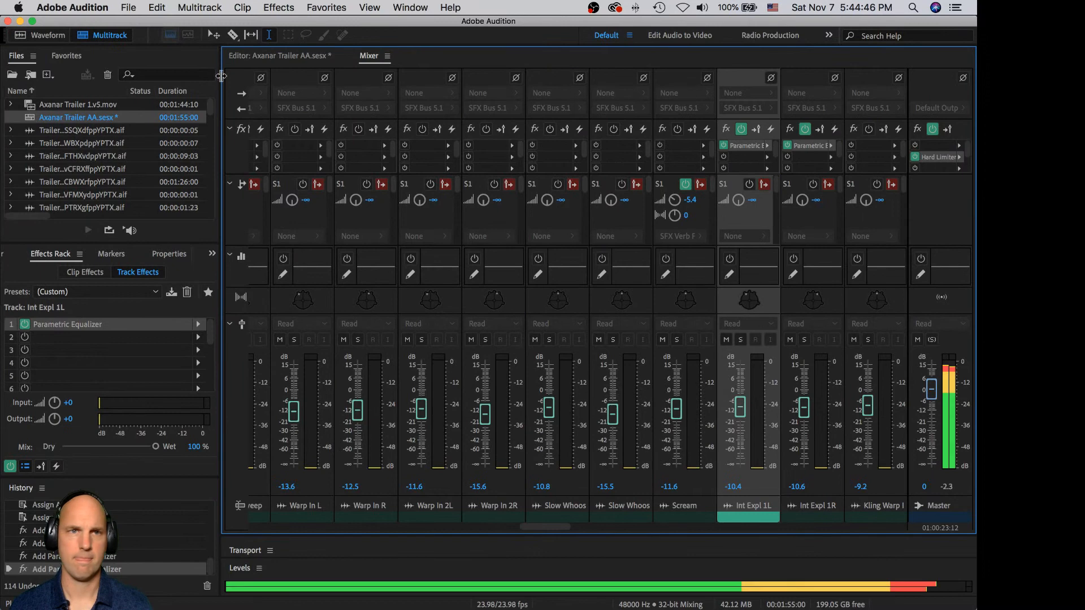
{"action": "left_click", "coordinate": [284, 57]}
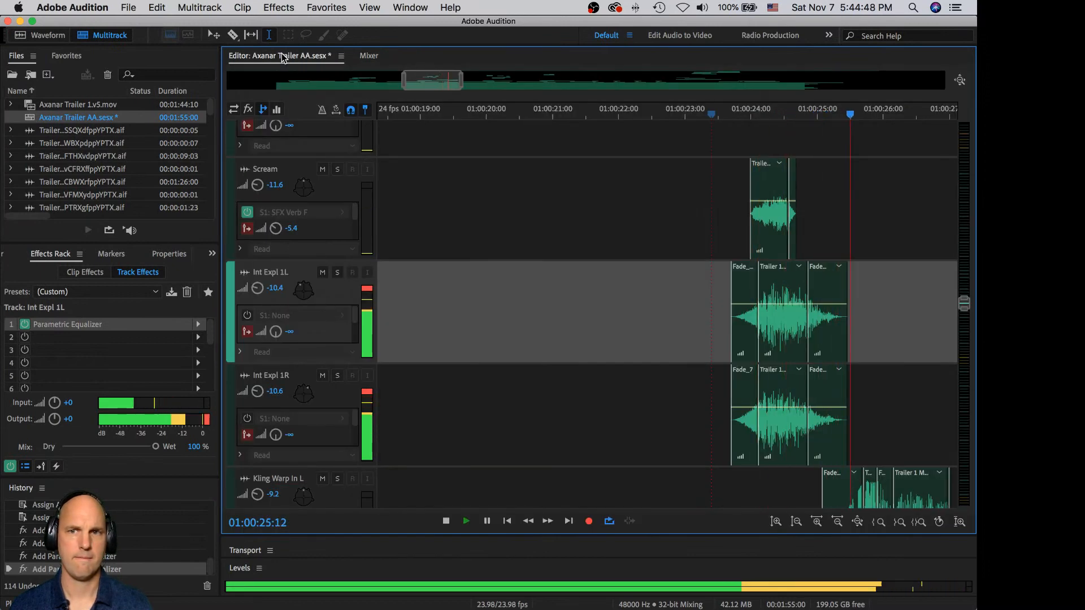
{"action": "key", "text": "space"}
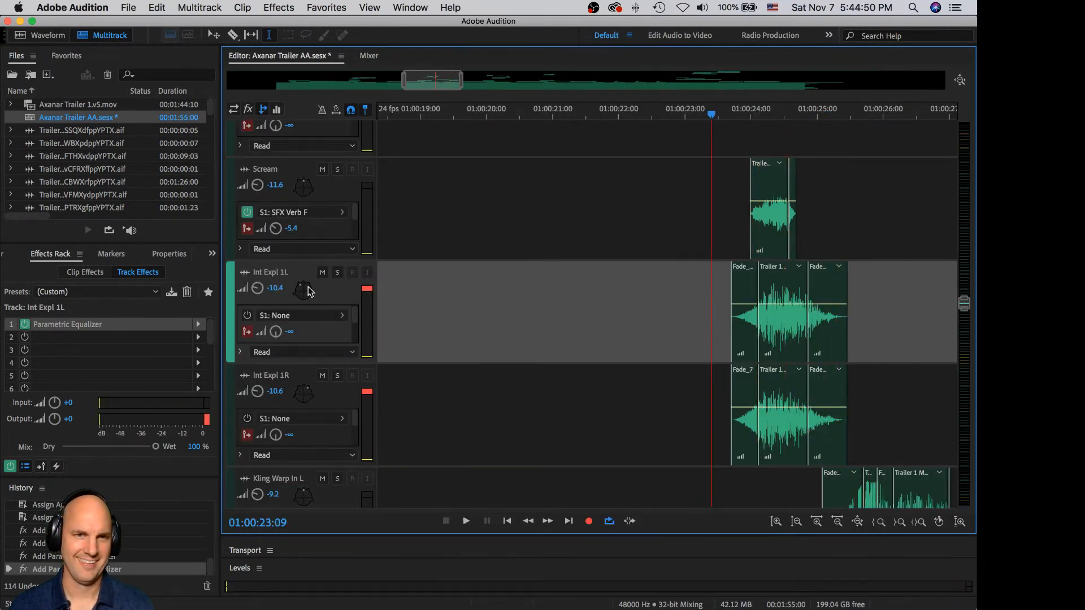
Step: Set the equalizer's master gain to 1.7 dB on Int Expl 1L and 0.5 dB on Int Expl 1R, and audition the result
{"action": "left_click", "coordinate": [85, 326]}
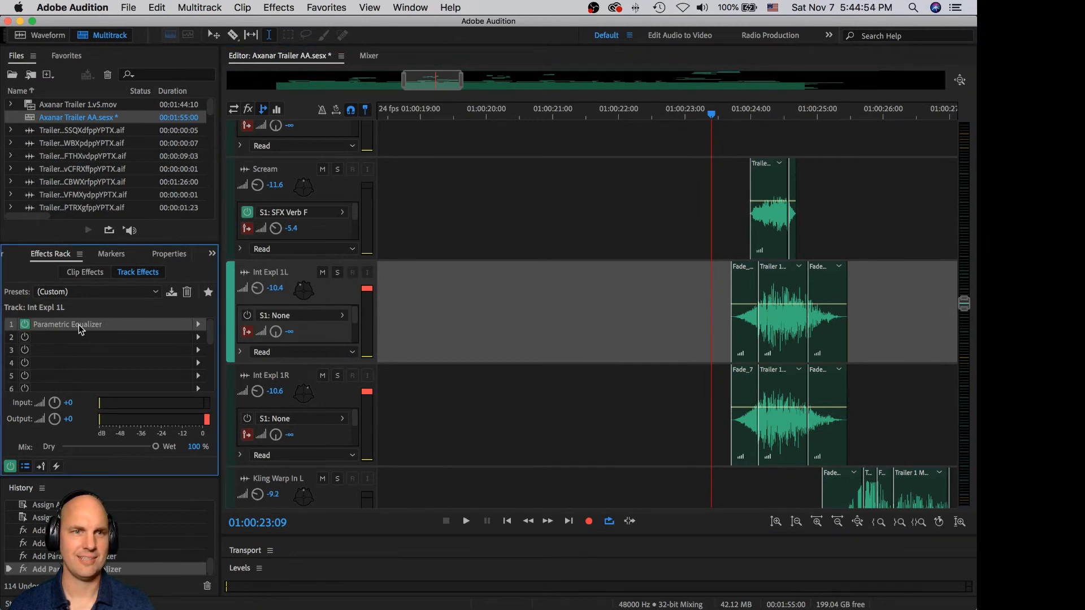
{"action": "double_click", "coordinate": [79, 329]}
{"action": "left_click_drag", "start_coordinate": [271, 218], "coordinate": [271, 241]}
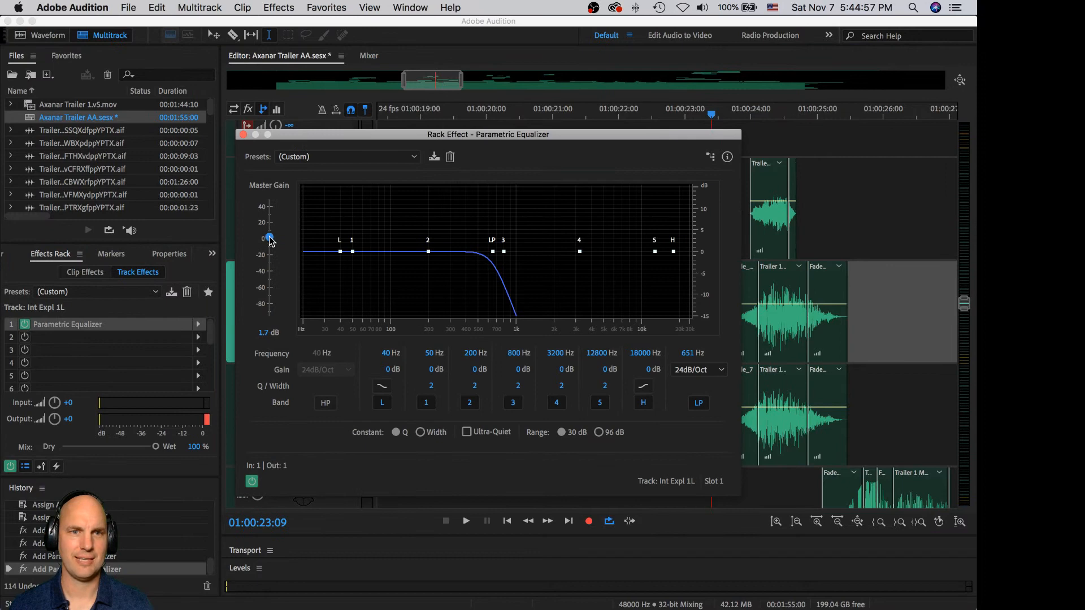
{"action": "left_click", "coordinate": [369, 56]}
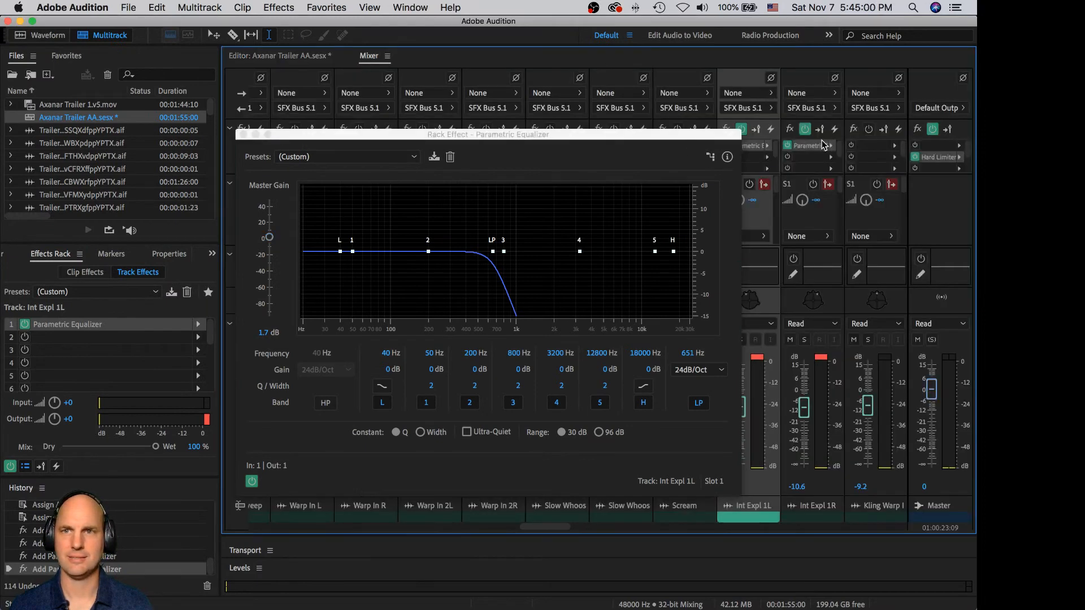
{"action": "double_click", "coordinate": [814, 146]}
{"action": "left_click_drag", "start_coordinate": [268, 211], "coordinate": [269, 239]}
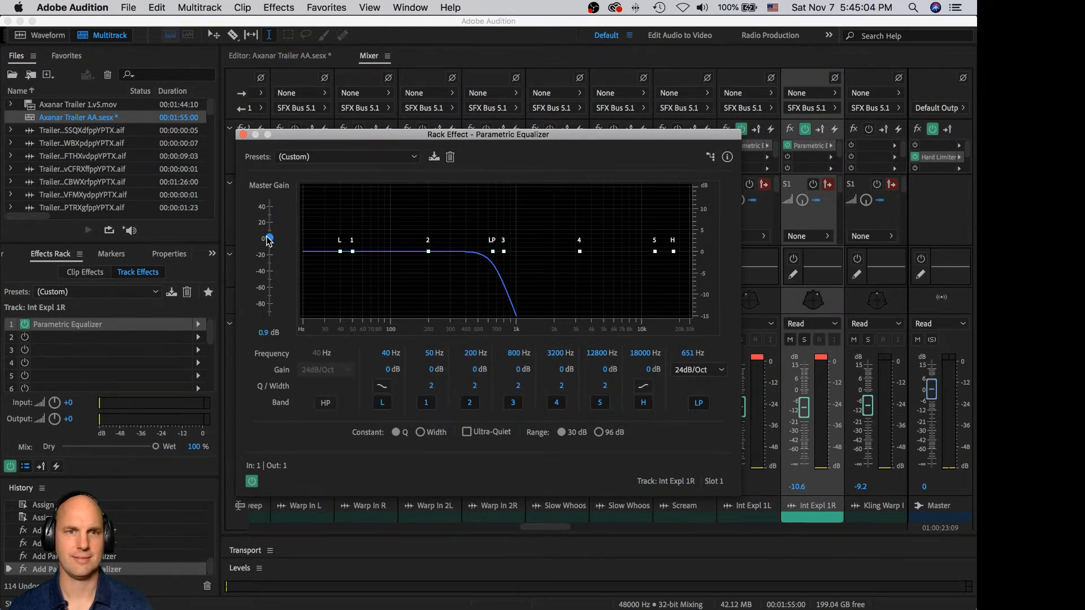
{"action": "key", "text": "space"}
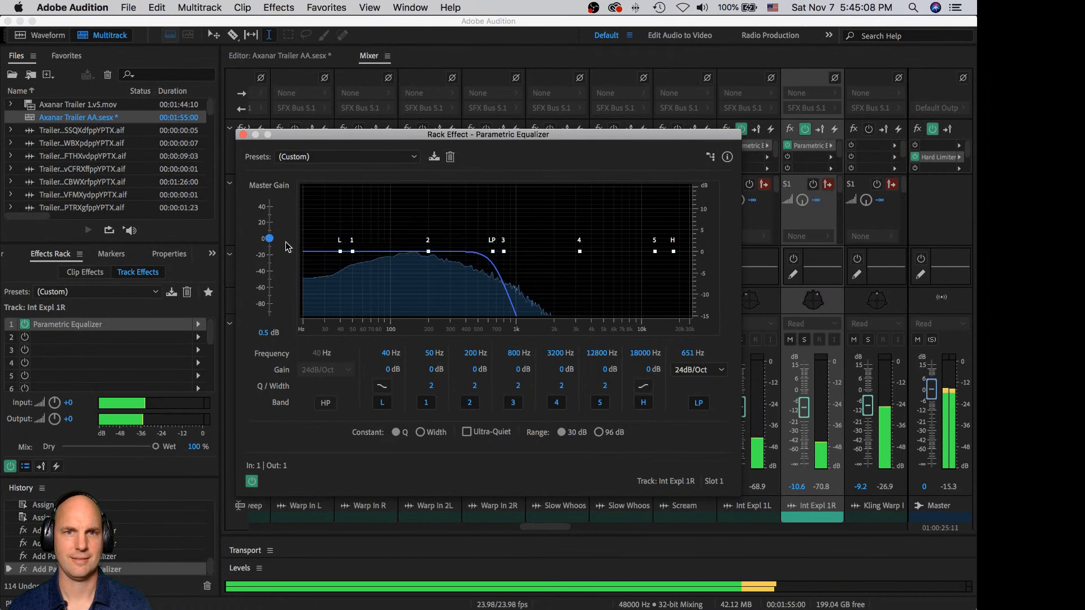
{"action": "key", "text": "space"}
Step: Try raising the equalizers' low-pass cutoff on Int Expl 1R and Int Expl 1L, using 1295 Hz on Int Expl 1L, and audition it
{"action": "left_click_drag", "start_coordinate": [686, 353], "coordinate": [716, 352]}
{"action": "left_click", "coordinate": [754, 148]}
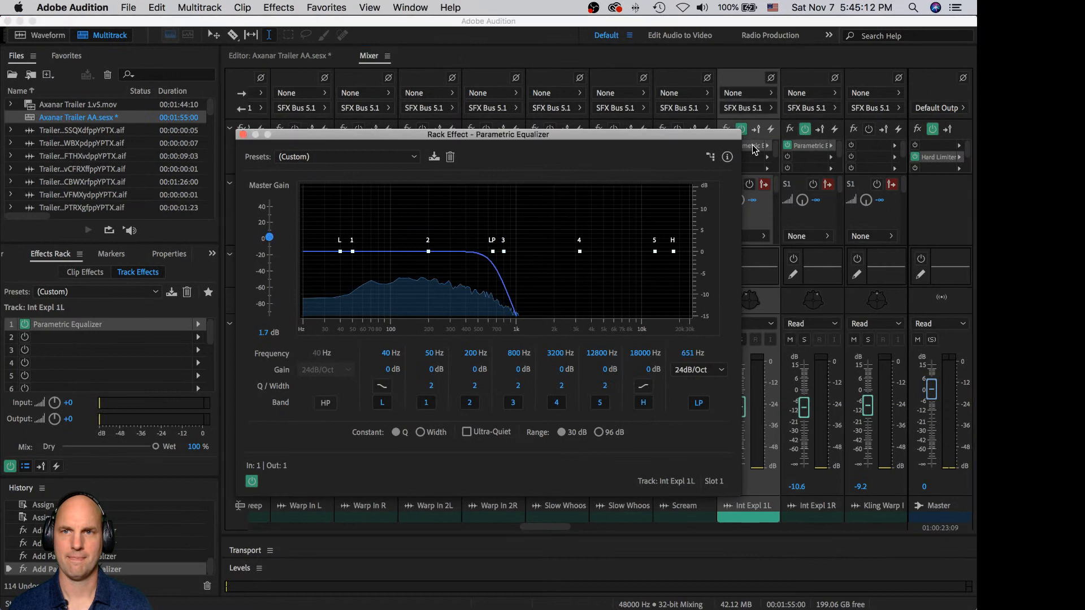
{"action": "left_click_drag", "start_coordinate": [687, 353], "coordinate": [714, 357]}
{"action": "key", "text": "space"}
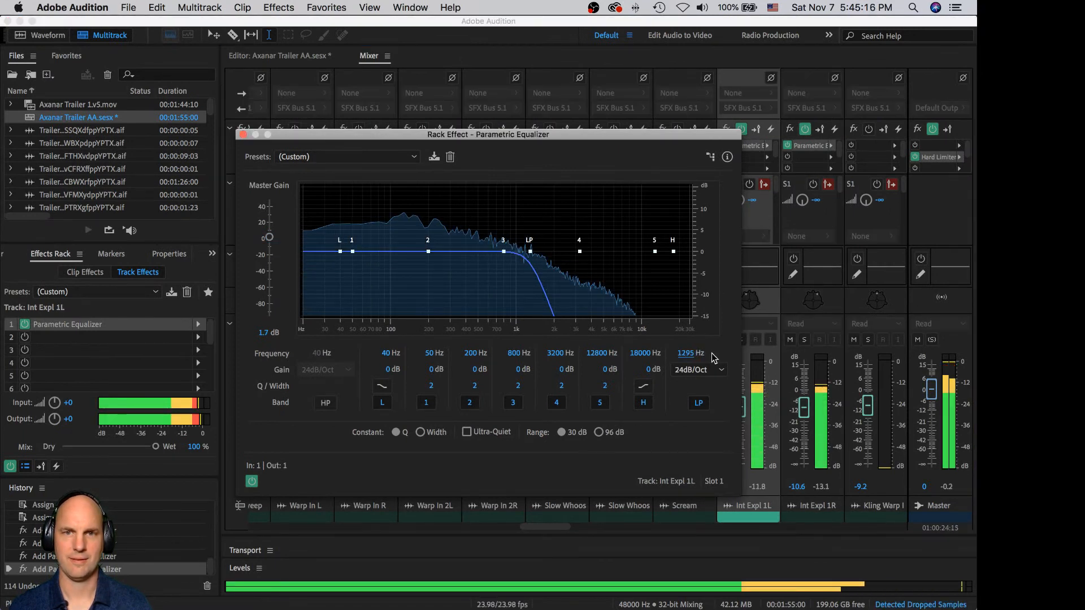
{"action": "key", "text": "space"}
Step: Try a low-pass cutoff of 3426 Hz on Int Expl 1L and 3162 Hz on Int Expl 1R, and audition the explosion
{"action": "left_click_drag", "start_coordinate": [684, 356], "coordinate": [728, 361]}
{"action": "double_click", "coordinate": [808, 146]}
{"action": "key", "text": "space"}
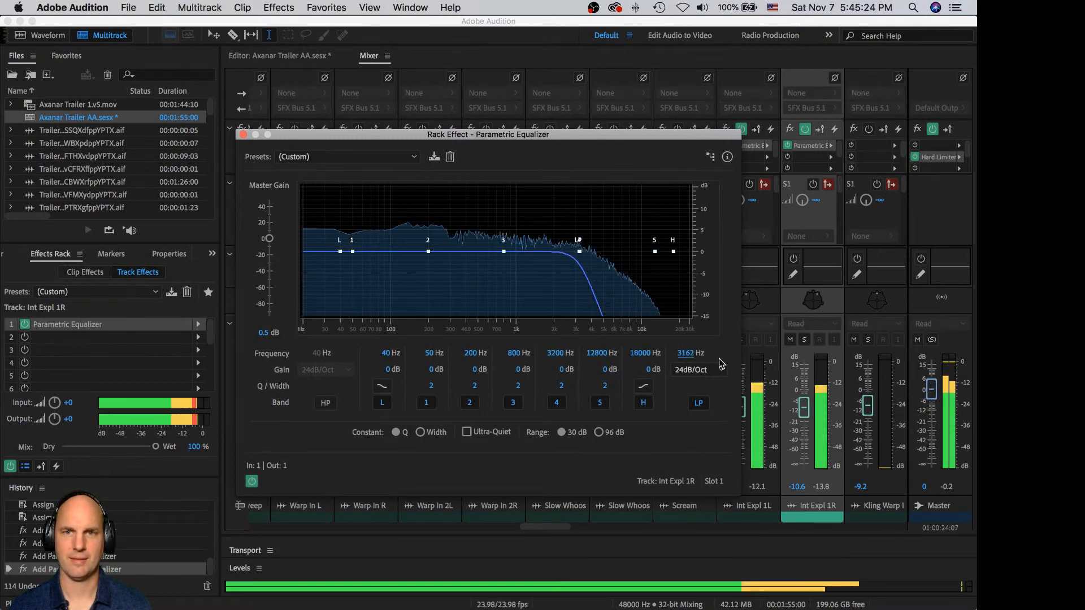
{"action": "key", "text": "space"}
Step: Set the low-pass cutoff to 2430 Hz on Int Expl 1R and 2427 Hz on Int Expl 1L, audition, and close both equalizers
{"action": "left_click_drag", "start_coordinate": [685, 359], "coordinate": [677, 358]}
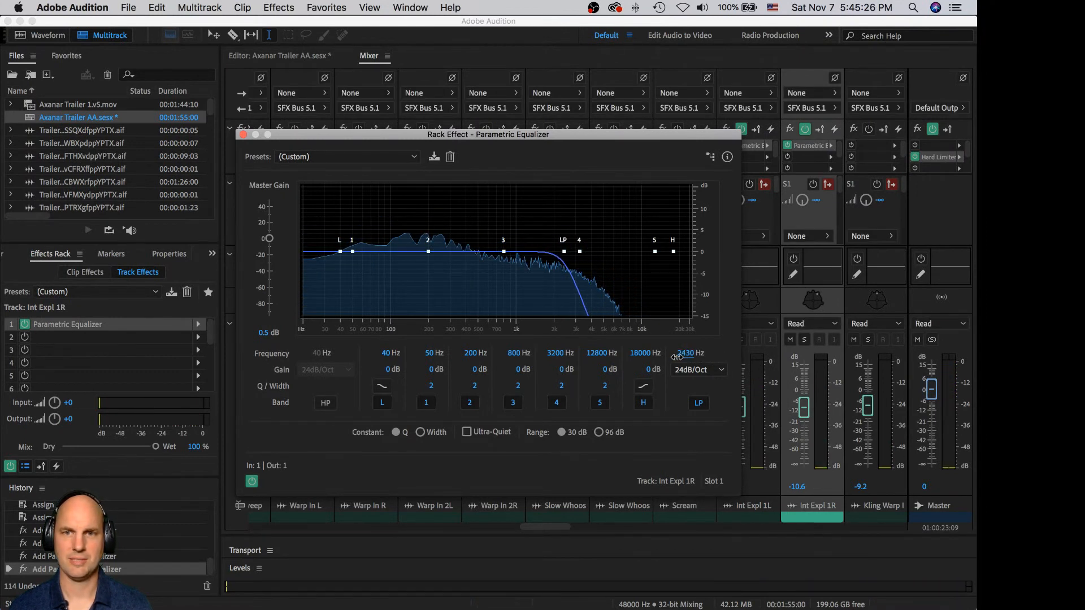
{"action": "left_click", "coordinate": [755, 148]}
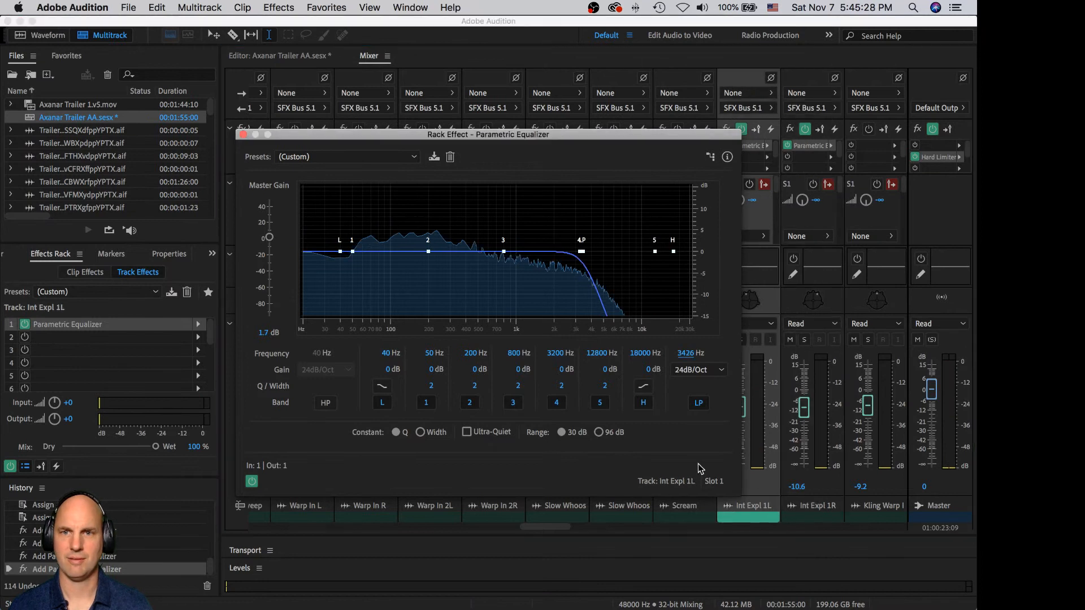
{"action": "left_click_drag", "start_coordinate": [687, 361], "coordinate": [676, 362]}
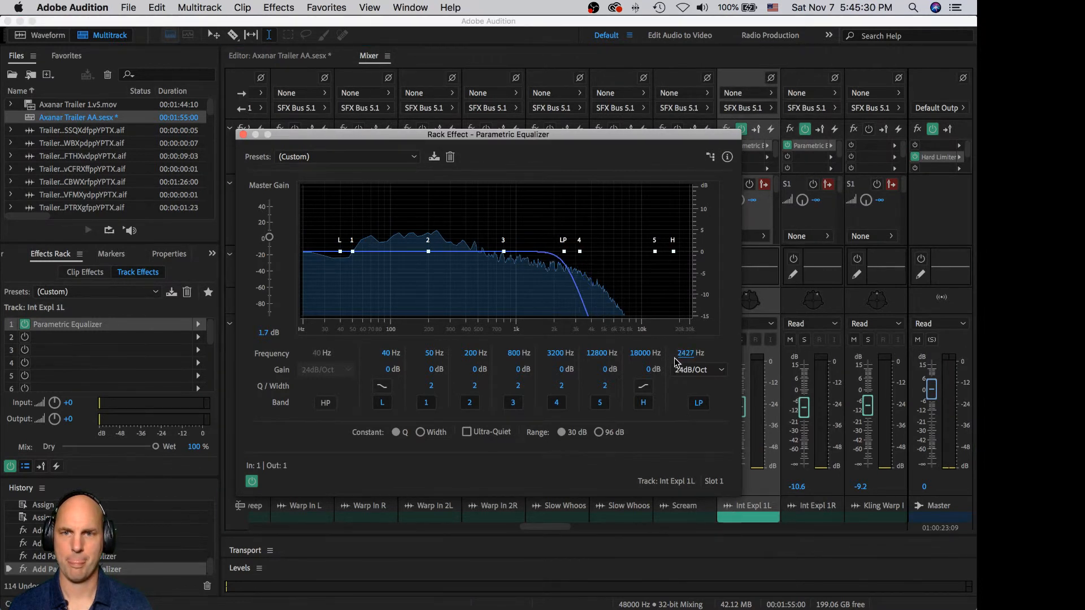
{"action": "key", "text": "space"}
{"action": "key", "text": "space"}
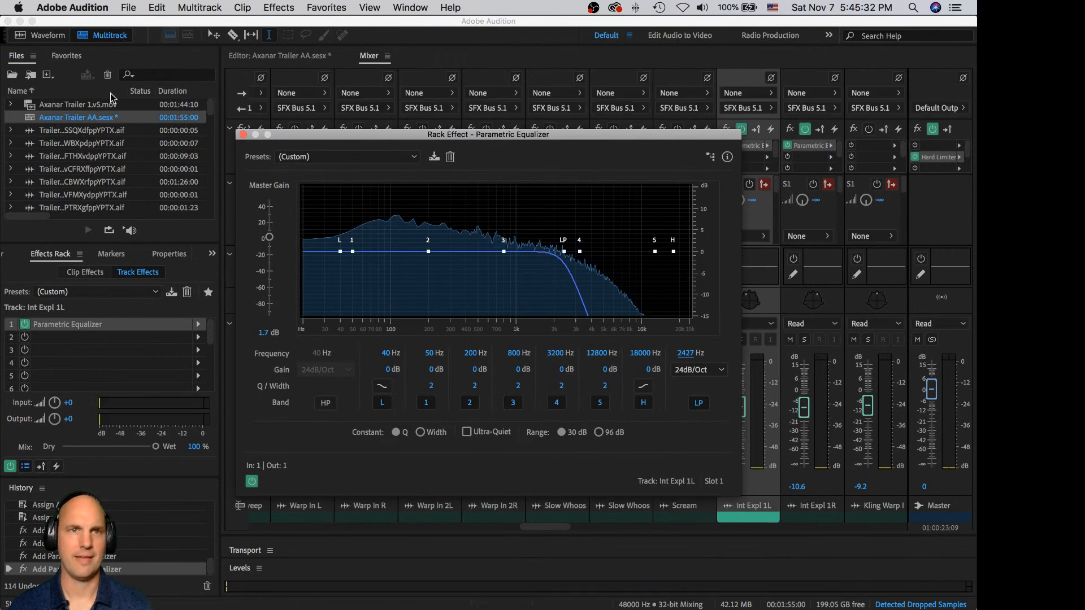
{"action": "left_click", "coordinate": [243, 135]}
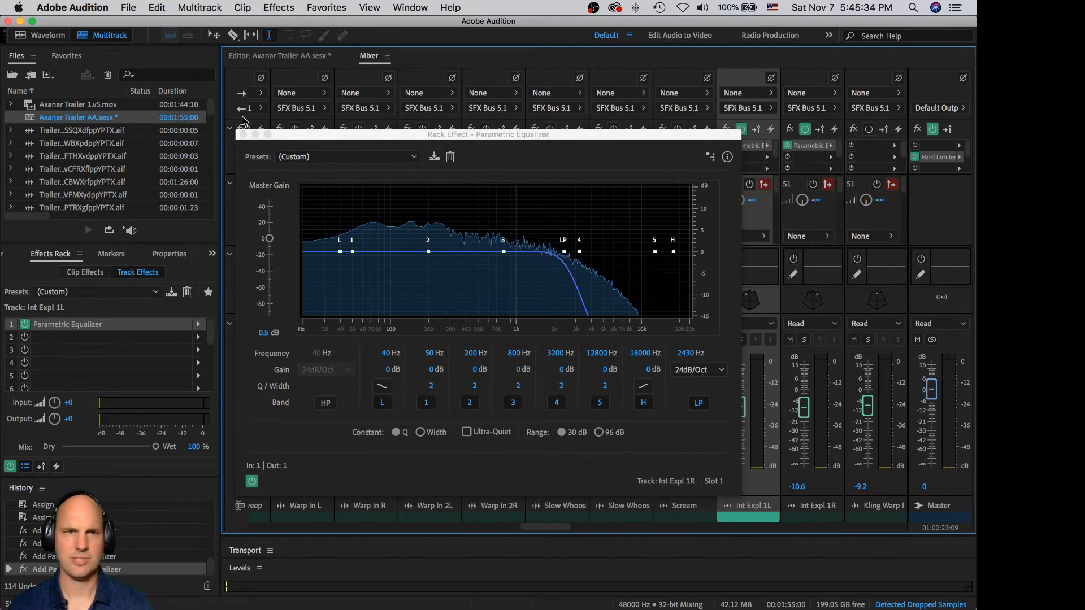
{"action": "left_click", "coordinate": [243, 135]}
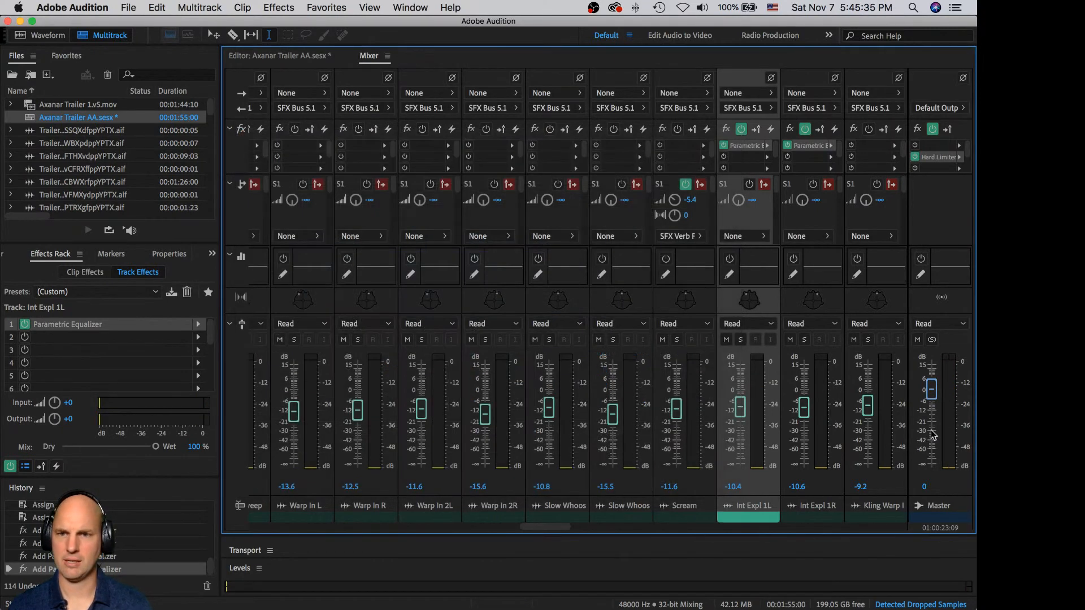
Step: Set the surround pan angle to -79° on Int Expl 1L and 67° on Int Expl 1R, and audition the panning
{"action": "double_click", "coordinate": [748, 304]}
{"action": "left_click_drag", "start_coordinate": [103, 319], "coordinate": [86, 328]}
{"action": "double_click", "coordinate": [817, 302]}
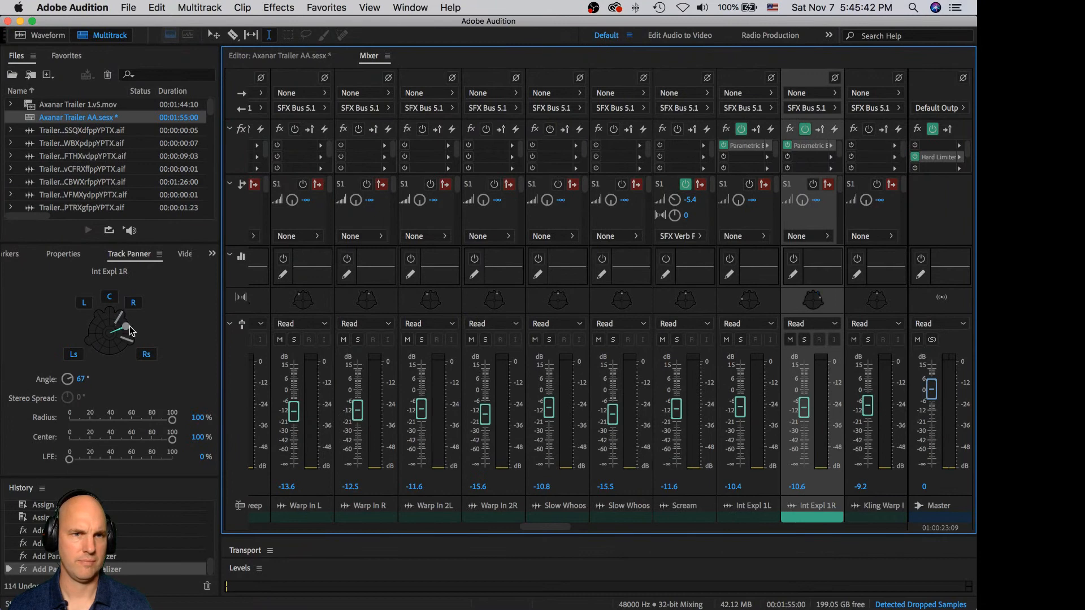
{"action": "key", "text": "space"}
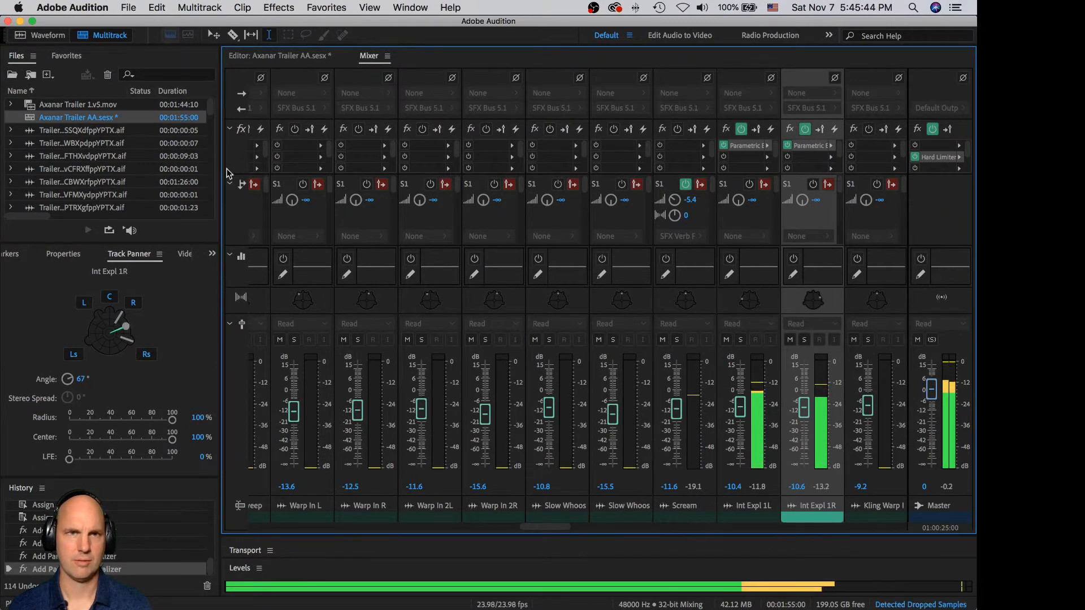
{"action": "key", "text": "space"}
Step: Automate Int Expl 1L's volume with keyframes that dip at the clip's start and rise to about -7 dB midway through it
{"action": "left_click", "coordinate": [291, 61]}
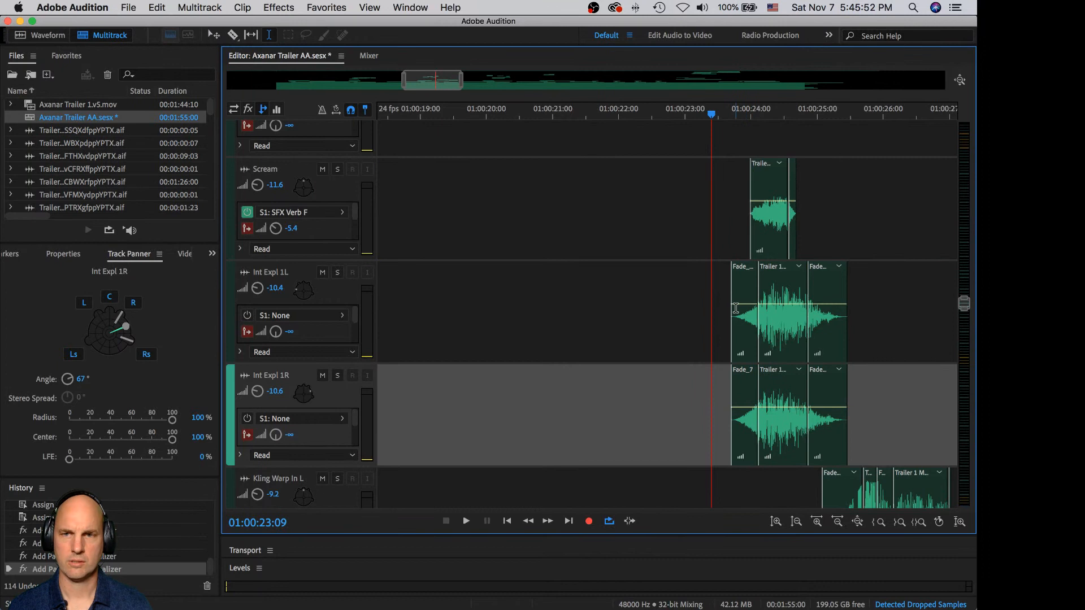
{"action": "left_click", "coordinate": [241, 352]}
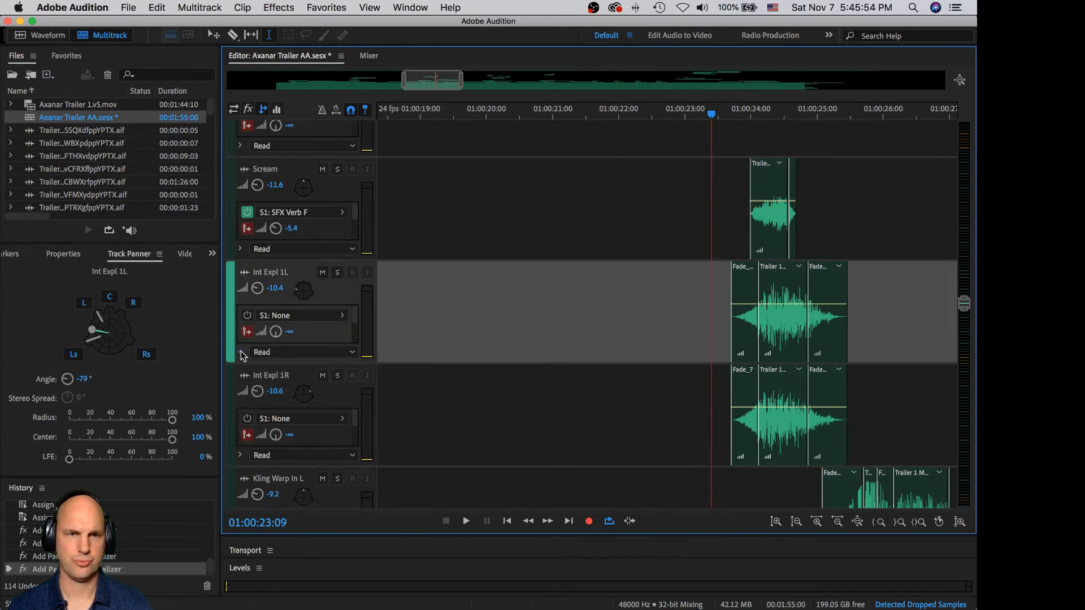
{"action": "mouse_move", "coordinate": [735, 396]}
{"action": "left_mouse_down"}
{"action": "mouse_move", "coordinate": [734, 410]}
{"action": "mouse_move", "coordinate": [733, 390]}
{"action": "left_mouse_up"}
{"action": "left_click", "coordinate": [699, 390]}
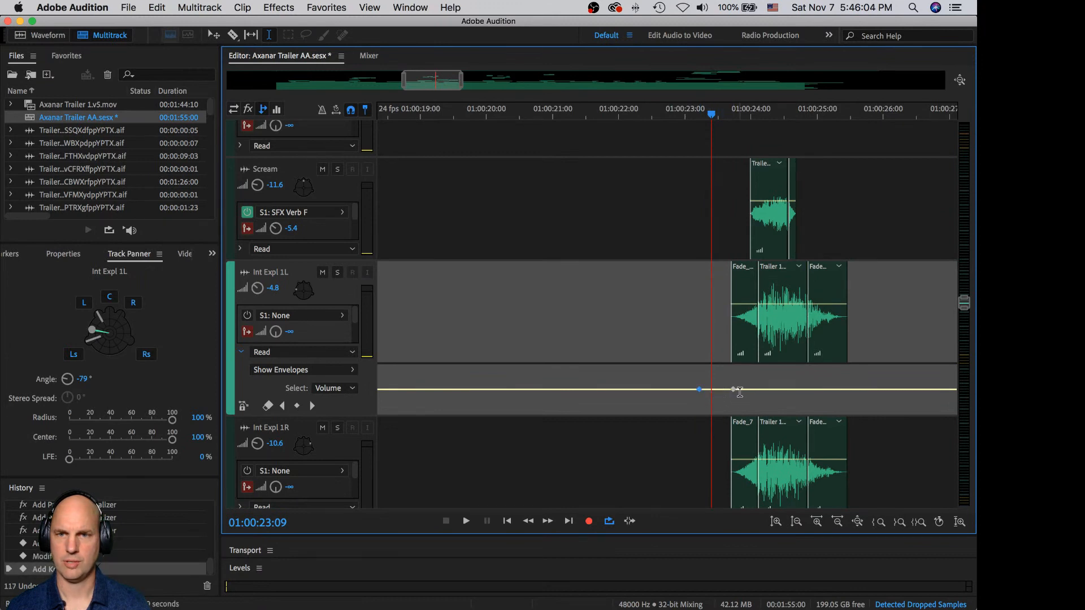
{"action": "left_click_drag", "start_coordinate": [734, 391], "coordinate": [793, 392]}
Step: Automate Int Expl 1R's volume to fade to -∞ dB midway through the explosion and return to its starting level after the clip ends
{"action": "scroll", "coordinate": [889, 373], "scroll_direction": "down", "scroll_amount": 5}
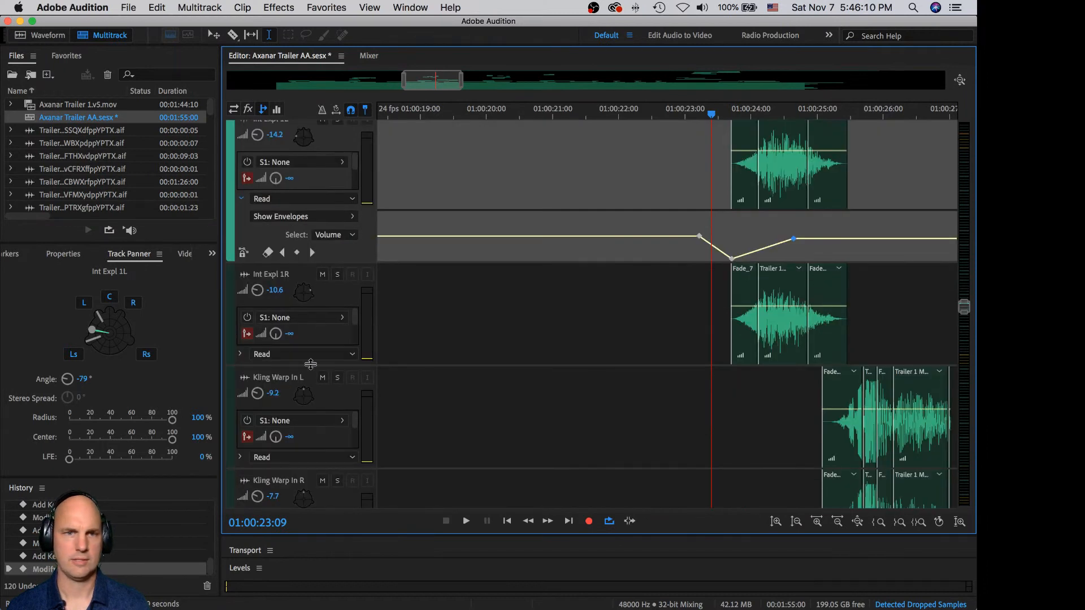
{"action": "left_click", "coordinate": [240, 355]}
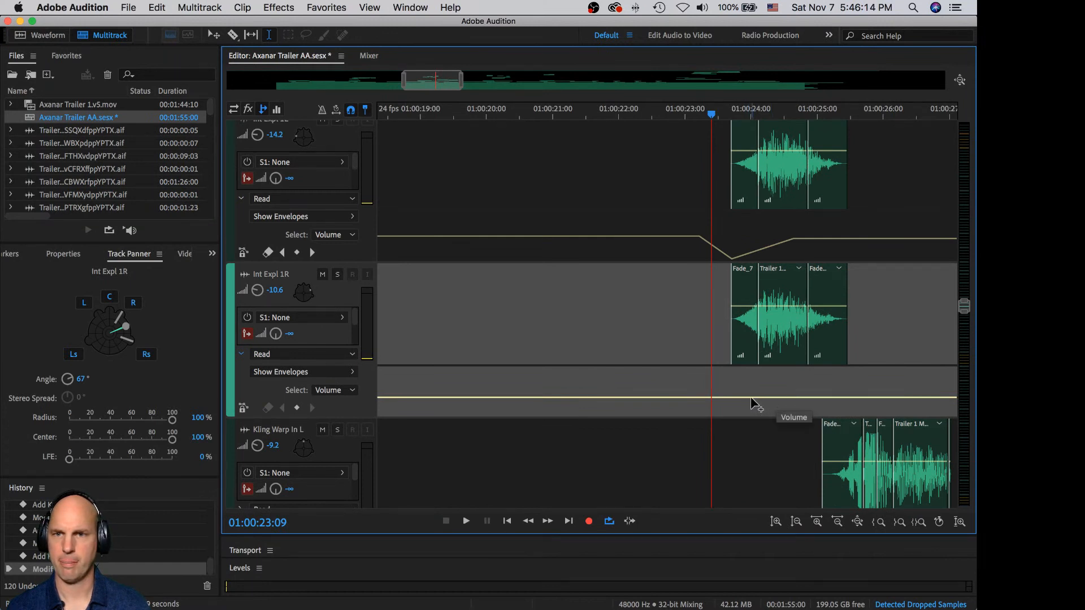
{"action": "left_click", "coordinate": [765, 398]}
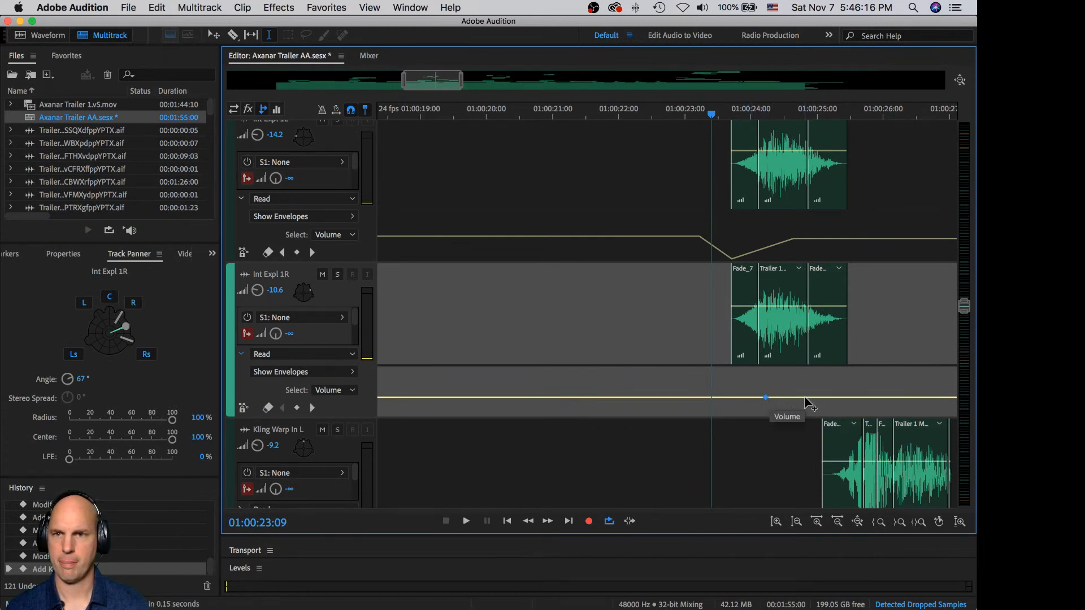
{"action": "left_click_drag", "start_coordinate": [797, 398], "coordinate": [798, 415]}
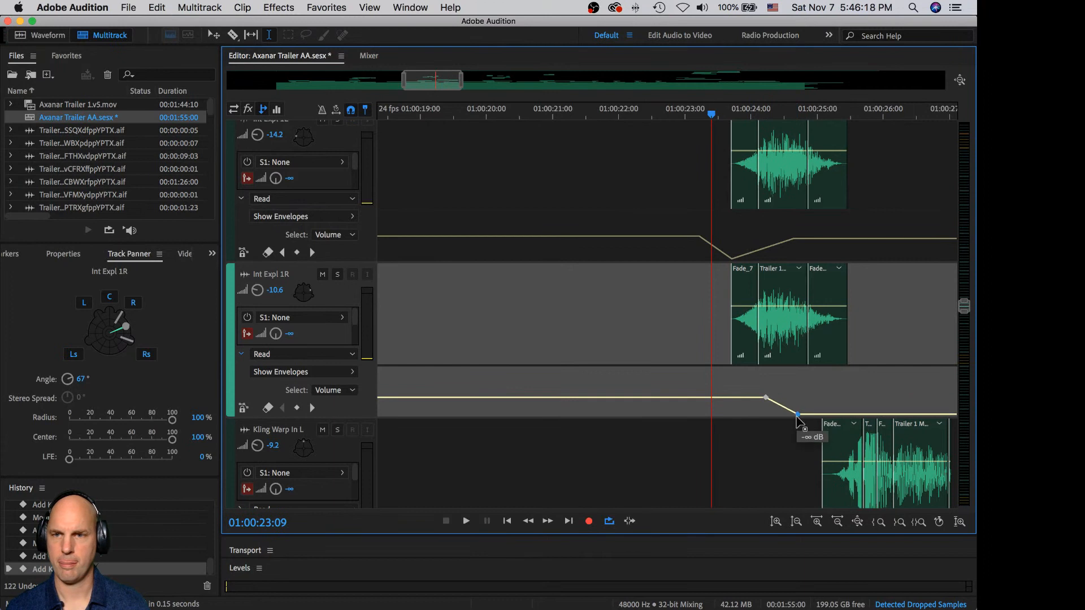
{"action": "left_click", "coordinate": [857, 414]}
{"action": "left_click", "coordinate": [871, 414]}
{"action": "left_click_drag", "start_coordinate": [871, 414], "coordinate": [870, 398]}
Step: Audition the interior explosions' volume automation, including a pass with the video preview showing
{"action": "key", "text": "space"}
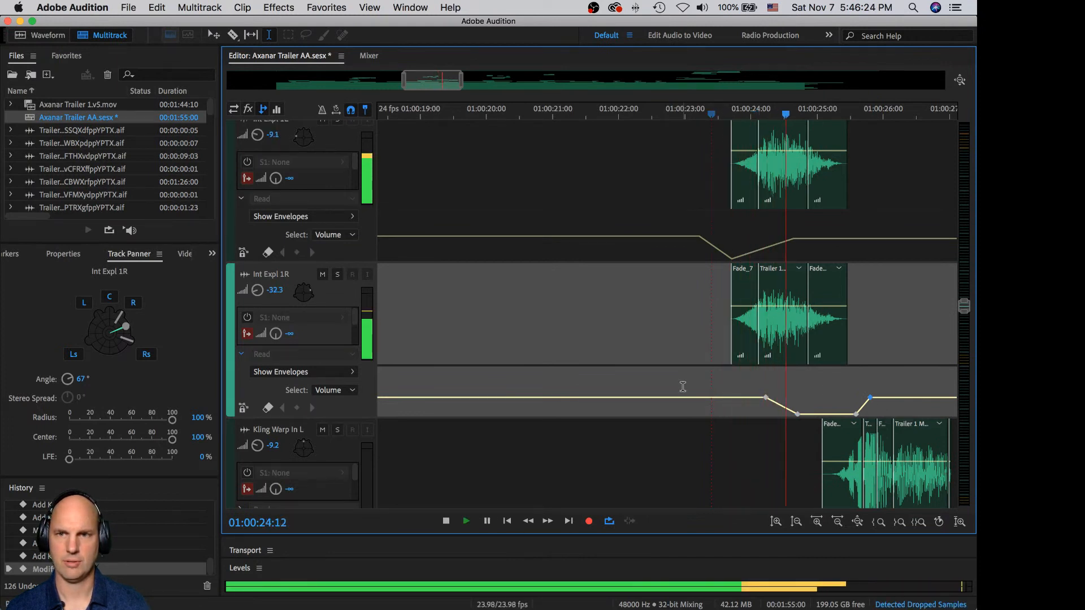
{"action": "key", "text": "space"}
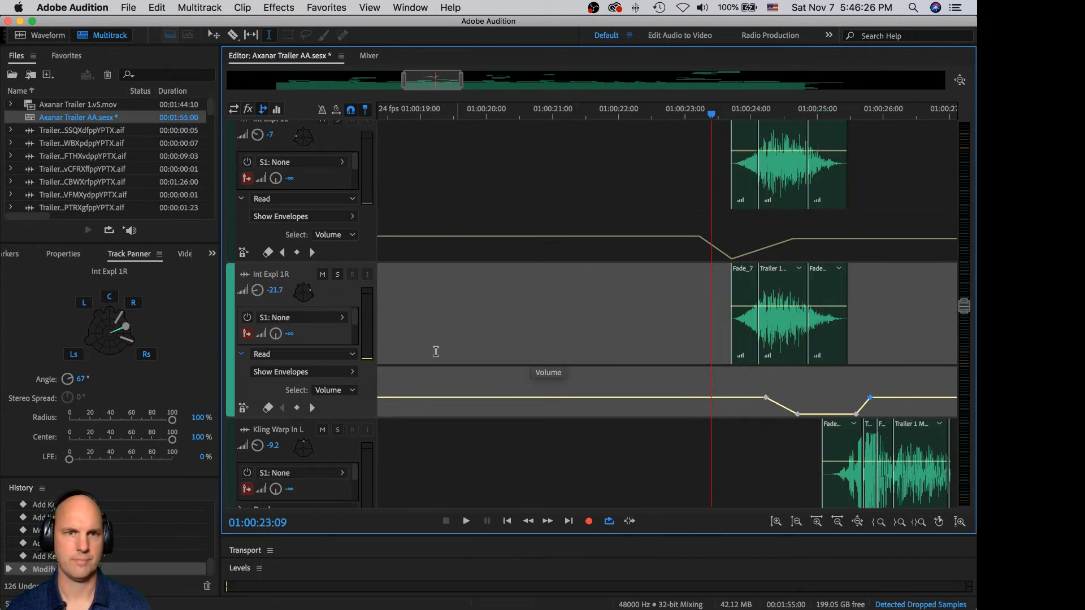
{"action": "left_click", "coordinate": [189, 259]}
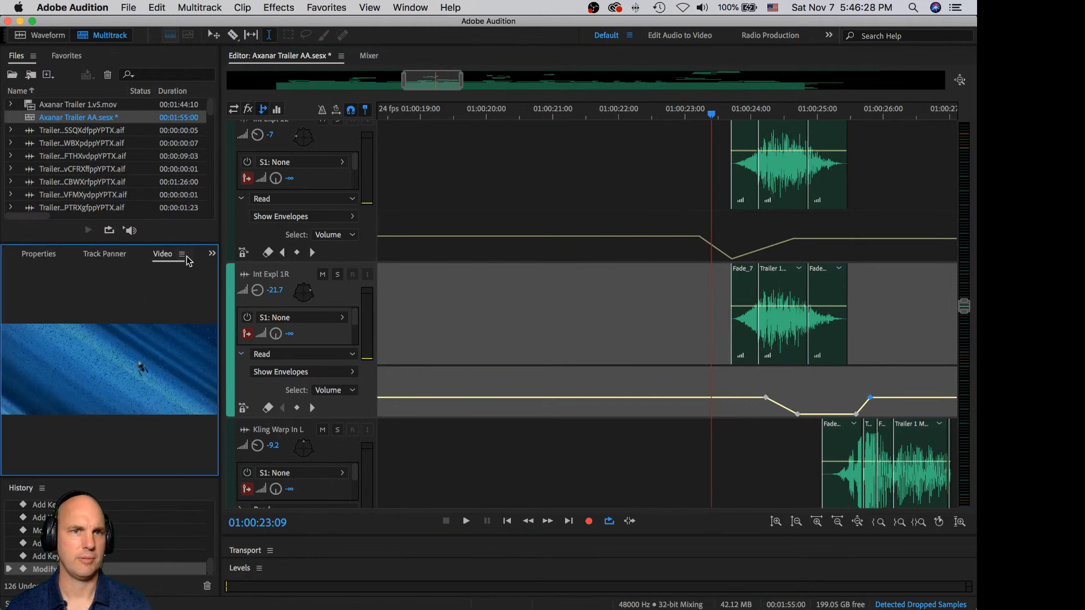
{"action": "key", "text": "space"}
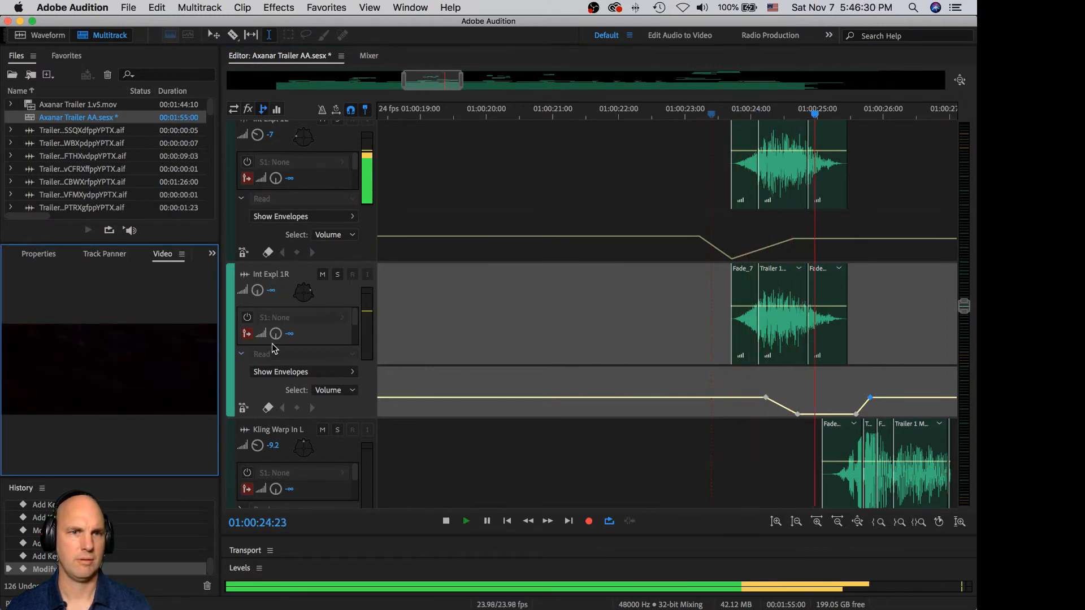
{"action": "key", "text": "space"}
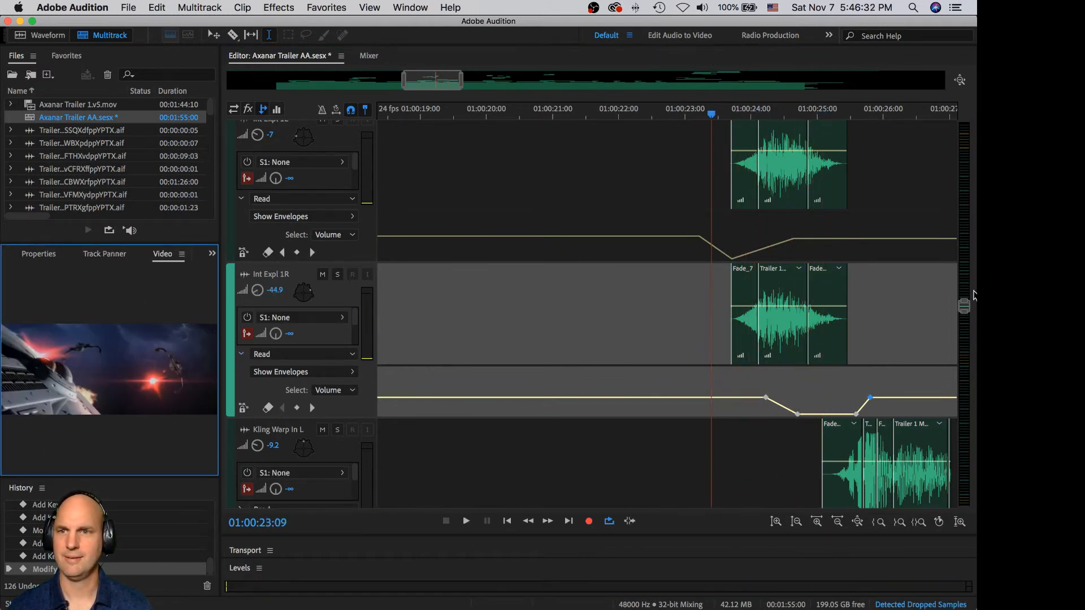
Step: Collapse the automation lanes of Int Expl 1R and Int Expl 1L, play the passage, and save the session
{"action": "left_click", "coordinate": [241, 354]}
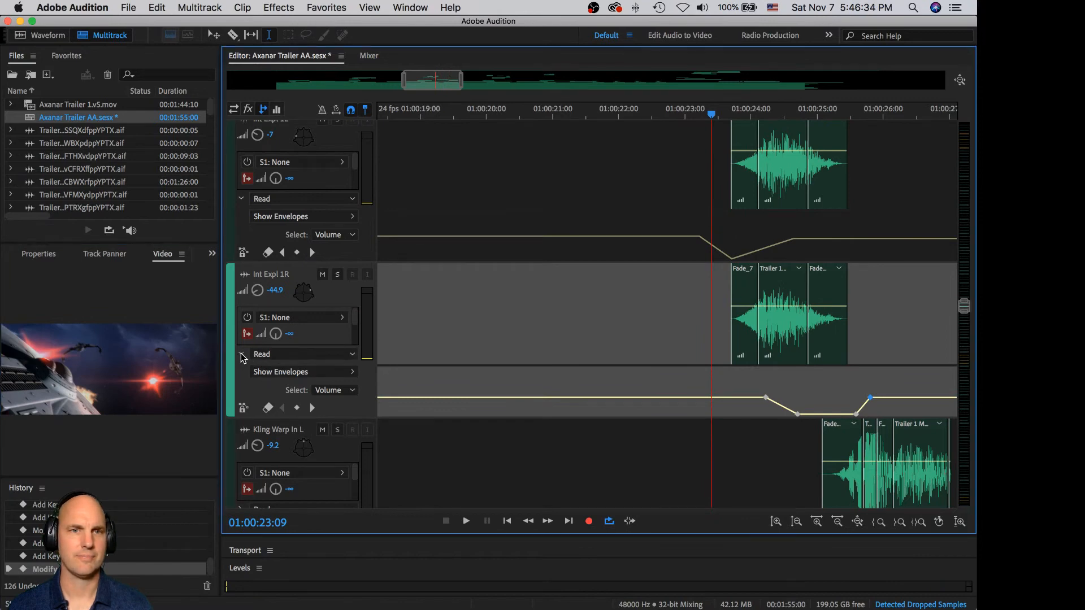
{"action": "left_click", "coordinate": [241, 199]}
{"action": "scroll", "coordinate": [806, 406], "scroll_direction": "up", "scroll_amount": 5}
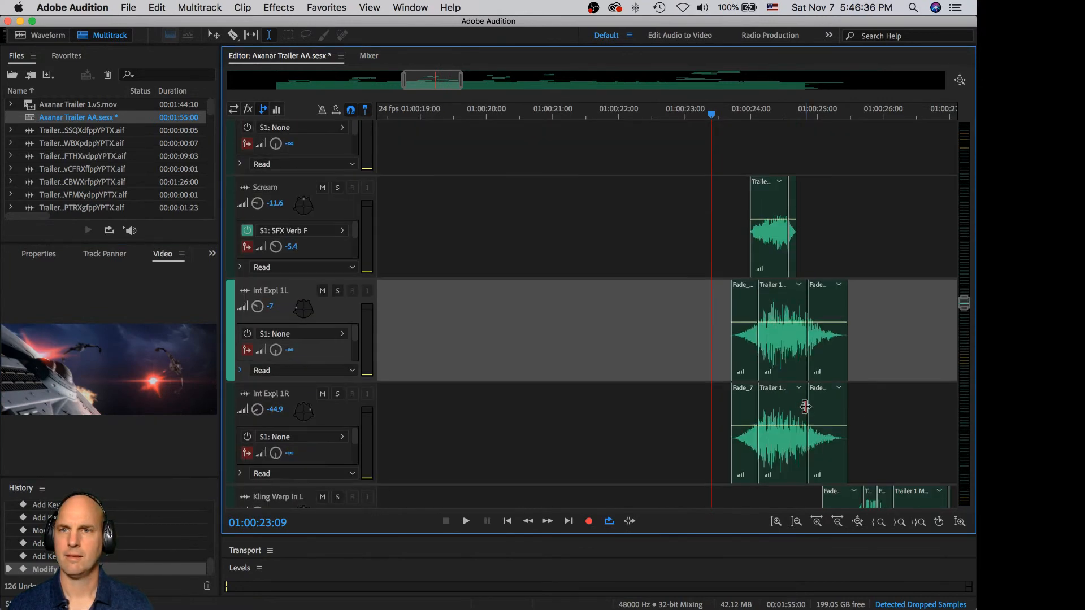
{"action": "scroll", "coordinate": [807, 406], "scroll_direction": "down", "scroll_amount": 1}
{"action": "key", "text": "space"}
{"action": "key", "text": "super+s"}
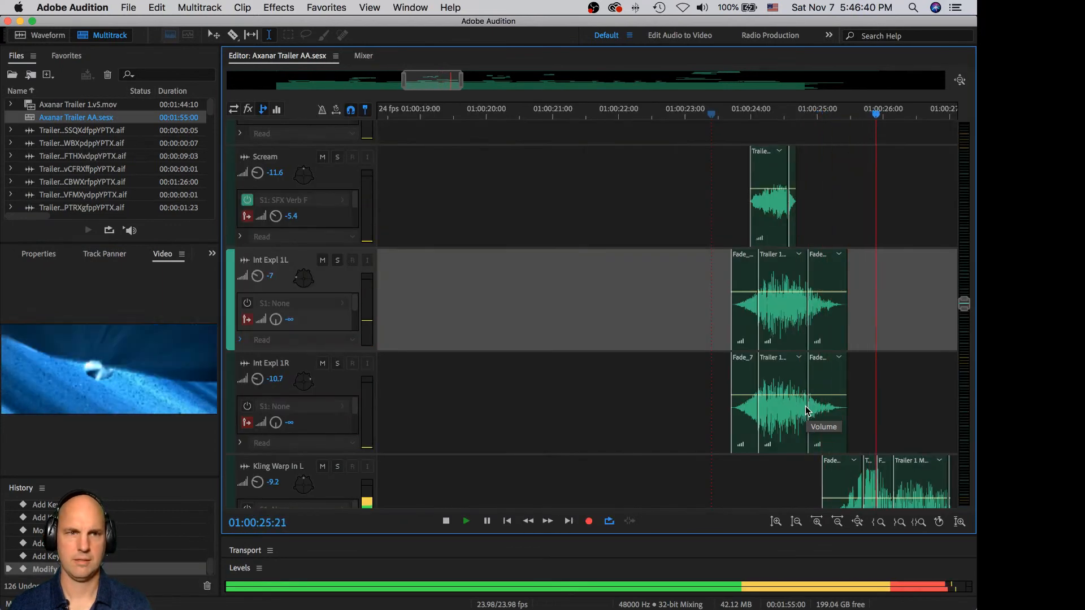
{"action": "key", "text": "space"}
Step: Solo Kling Warp In L and Kling Warp In R and audition them from the start of their clips
{"action": "left_click", "coordinate": [876, 408]}
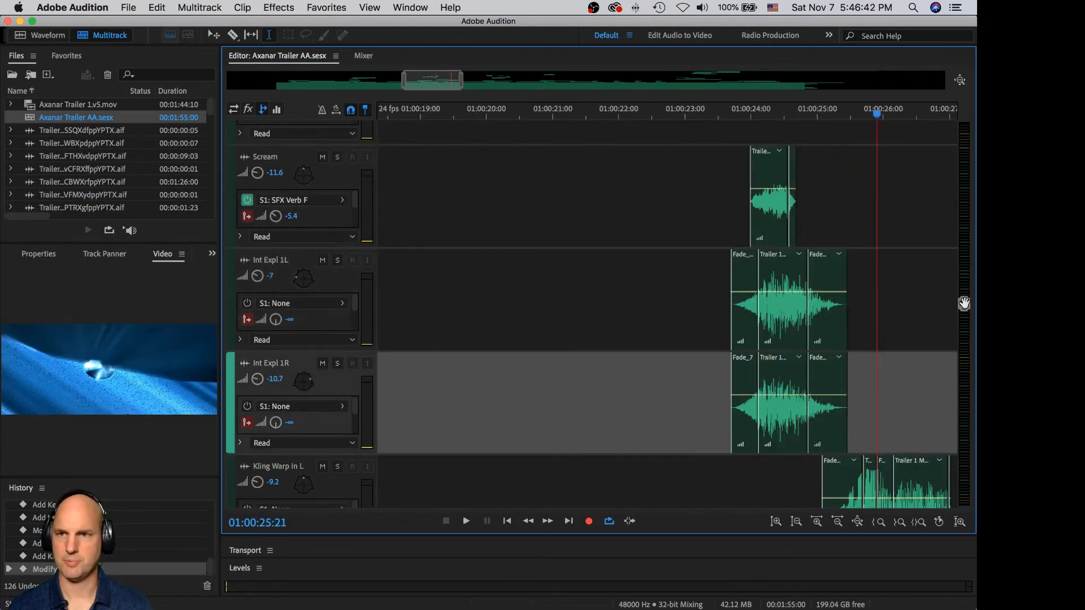
{"action": "scroll", "coordinate": [936, 333], "scroll_direction": "down", "scroll_amount": 6}
{"action": "scroll", "coordinate": [936, 340], "scroll_direction": "up", "scroll_amount": 2}
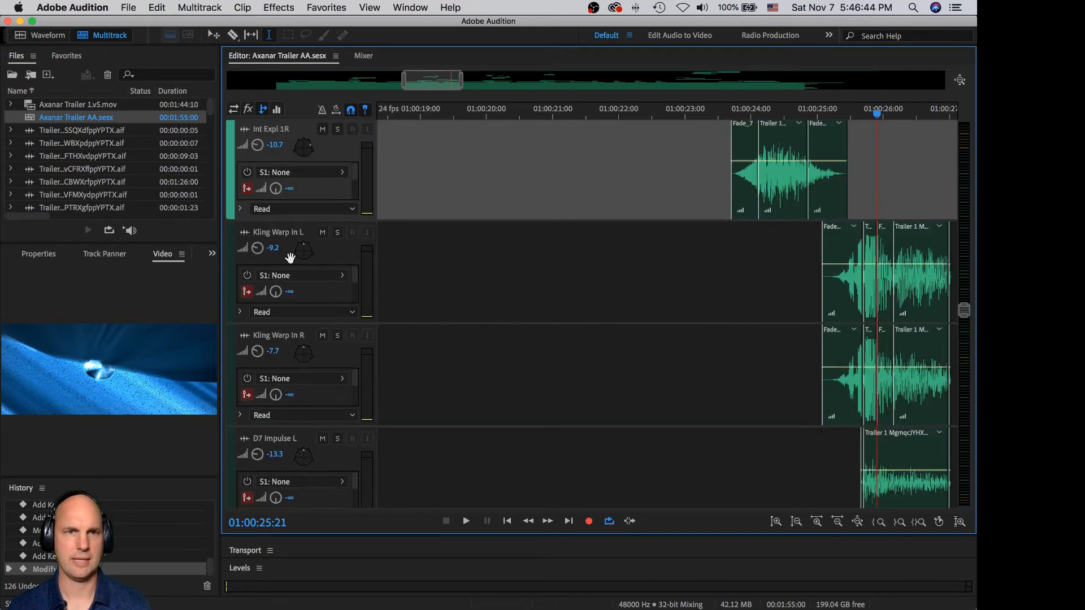
{"action": "left_click", "coordinate": [336, 233]}
{"action": "left_click", "coordinate": [337, 335]}
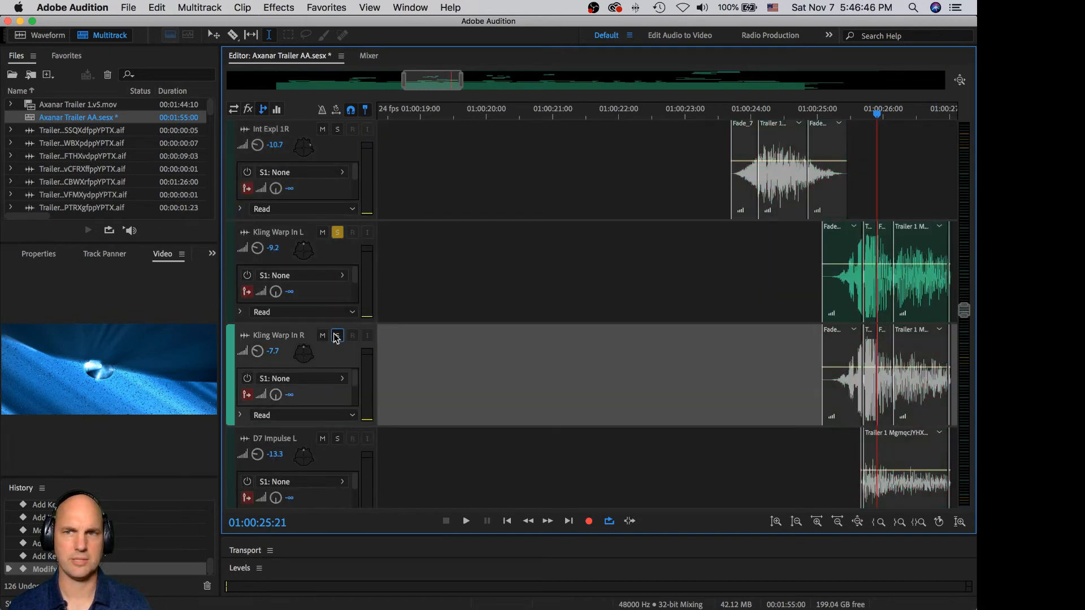
{"action": "key", "text": "space"}
{"action": "key", "text": "space"}
{"action": "left_click", "coordinate": [820, 257]}
{"action": "key", "text": "space"}
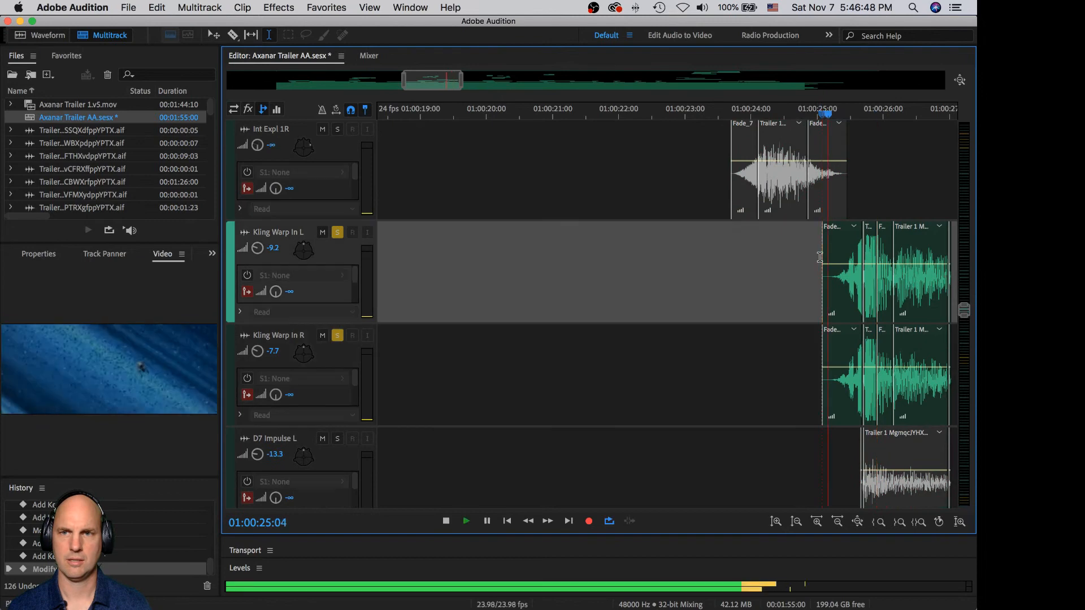
{"action": "key", "text": "space"}
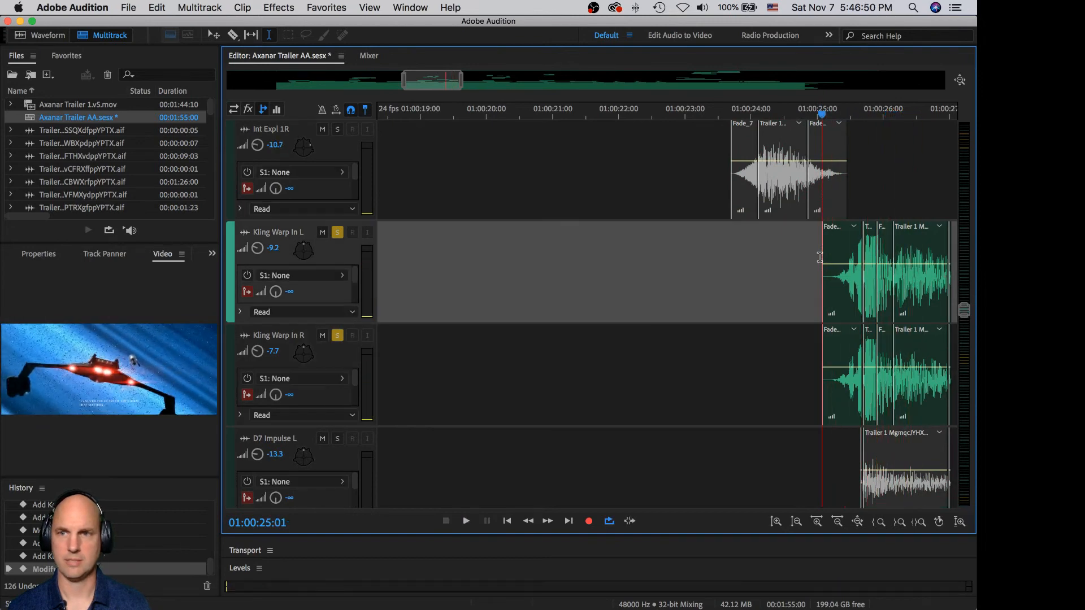
Step: Audition the soloed Kling Warp In L and R tracks twice from just before their clips, and clear both solos
{"action": "left_click", "coordinate": [944, 169]}
{"action": "scroll", "coordinate": [840, 221], "scroll_direction": "right", "scroll_amount": 5}
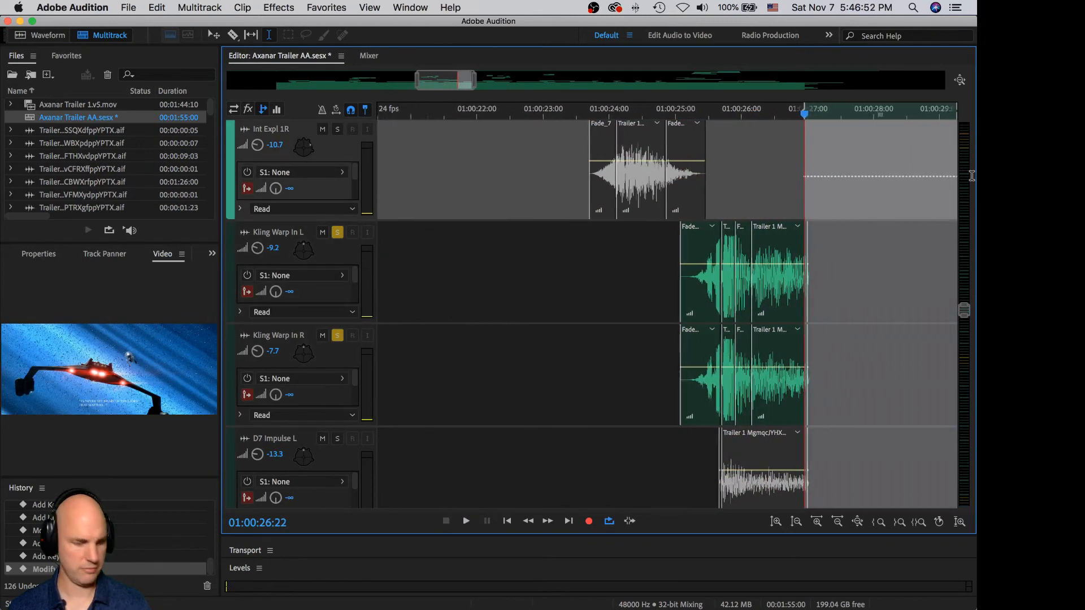
{"action": "left_click", "coordinate": [639, 262]}
{"action": "key", "text": "space"}
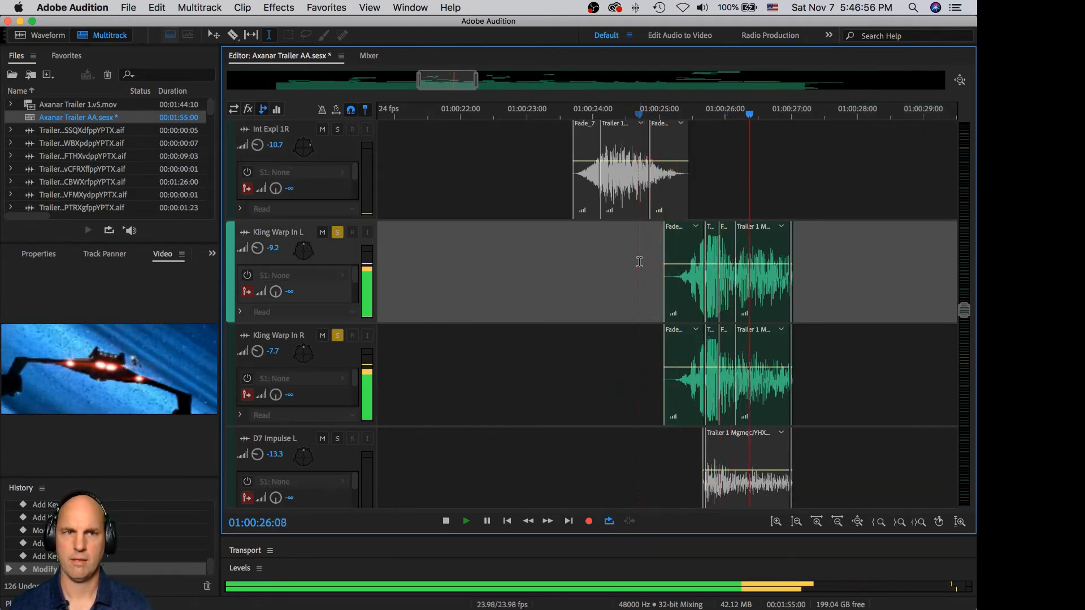
{"action": "key", "text": "space"}
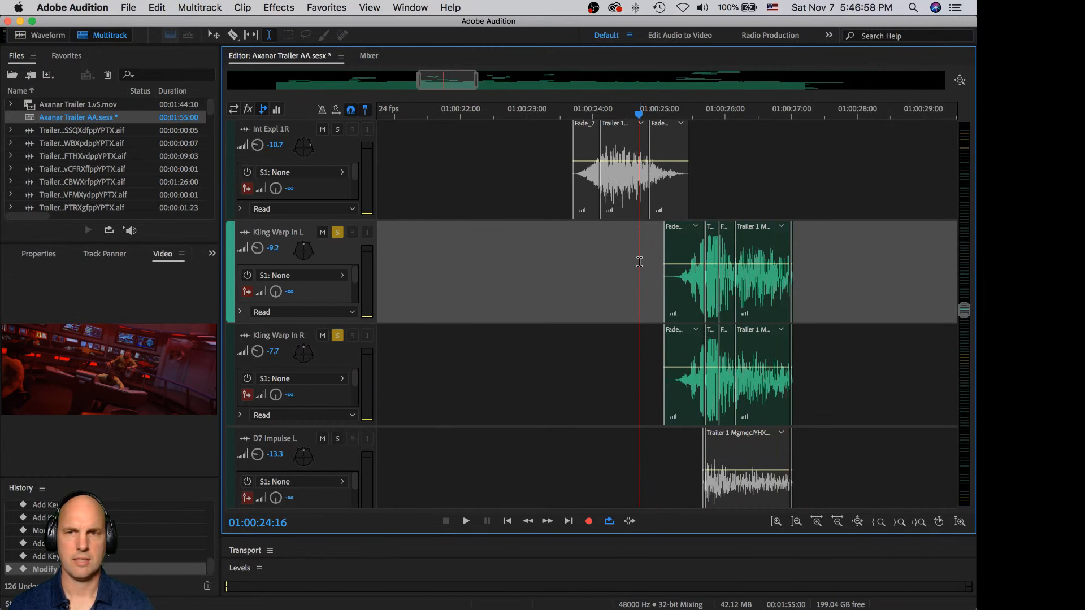
{"action": "key", "text": "space"}
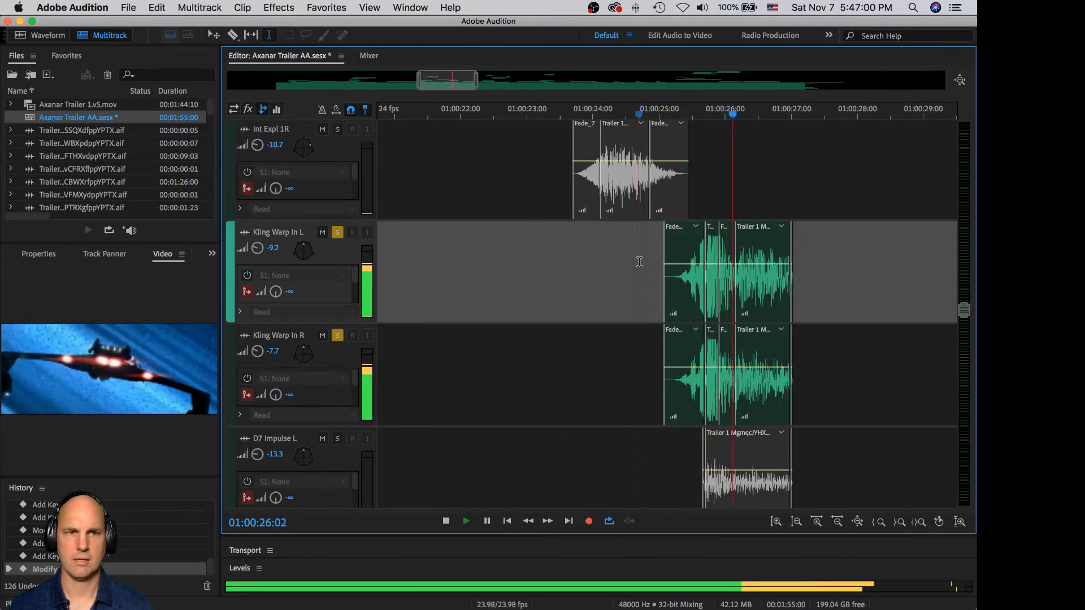
{"action": "key", "text": "space"}
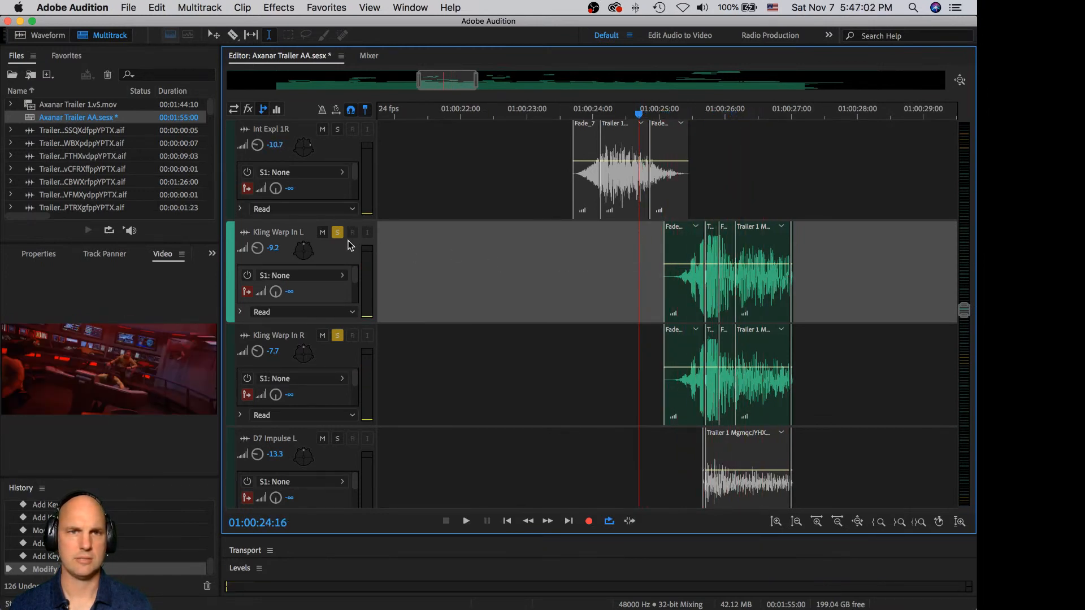
{"action": "left_click", "coordinate": [338, 336]}
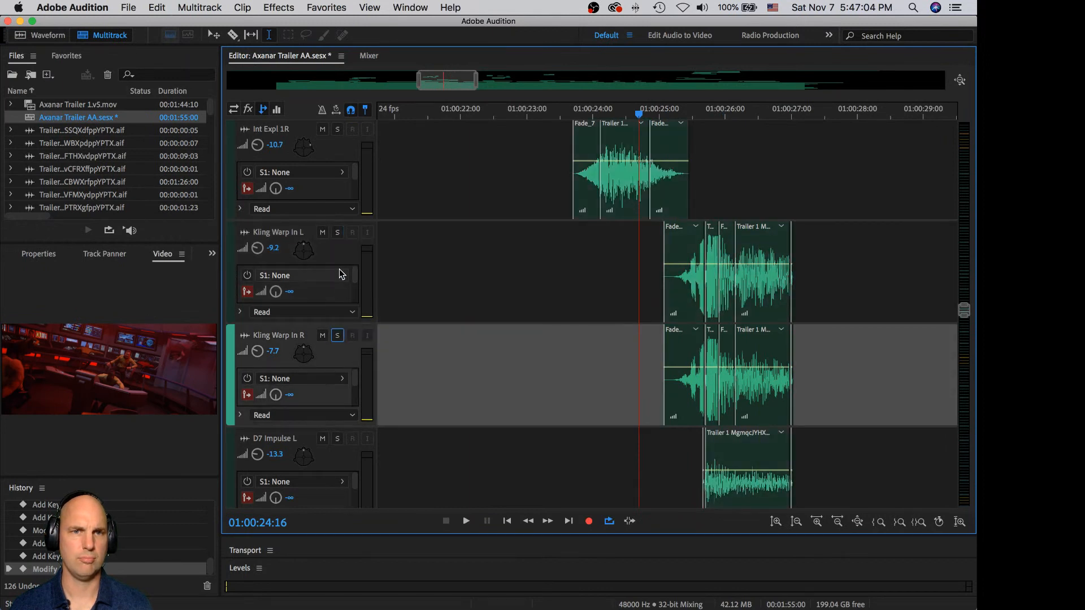
Step: Add a Parametric Equalizer with the Default preset to Kling Warp In L and set its high shelf to 8333 Hz at -10.3 dB
{"action": "left_click", "coordinate": [341, 250]}
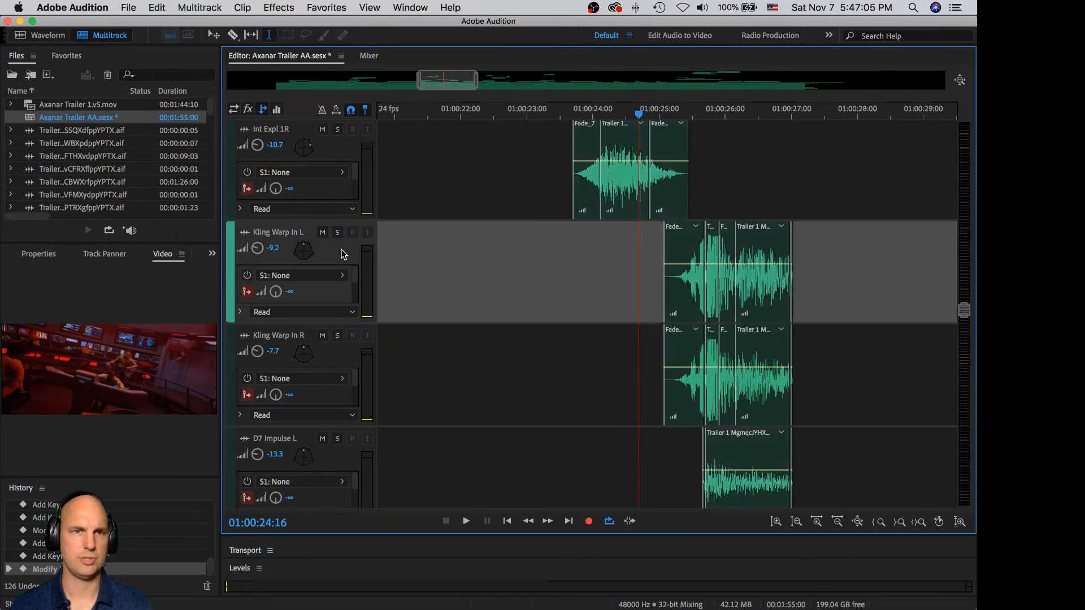
{"action": "left_click", "coordinate": [210, 254]}
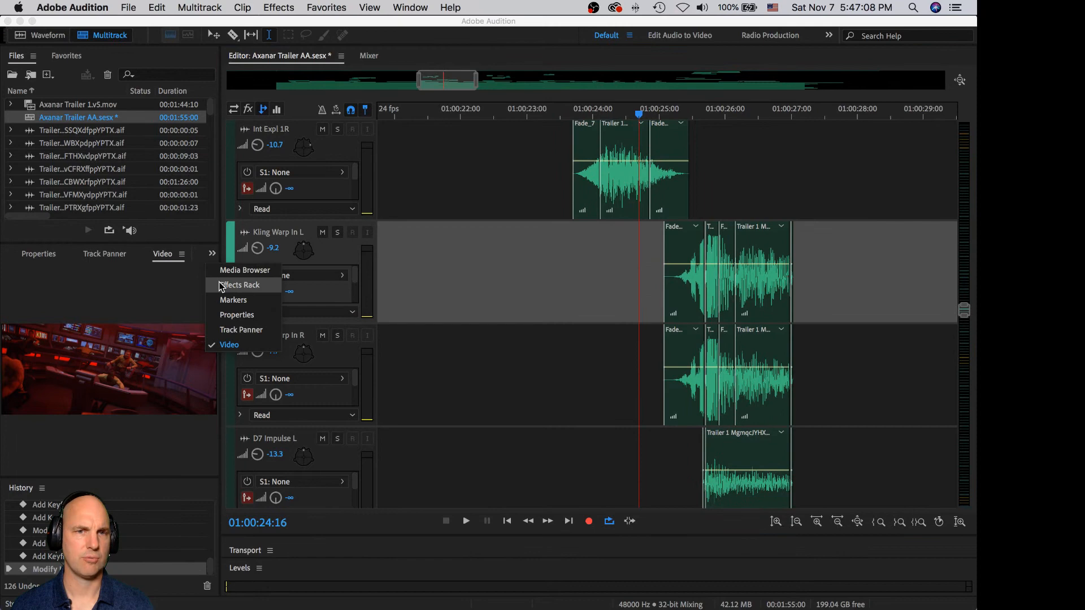
{"action": "left_click", "coordinate": [240, 285]}
{"action": "left_click", "coordinate": [198, 325]}
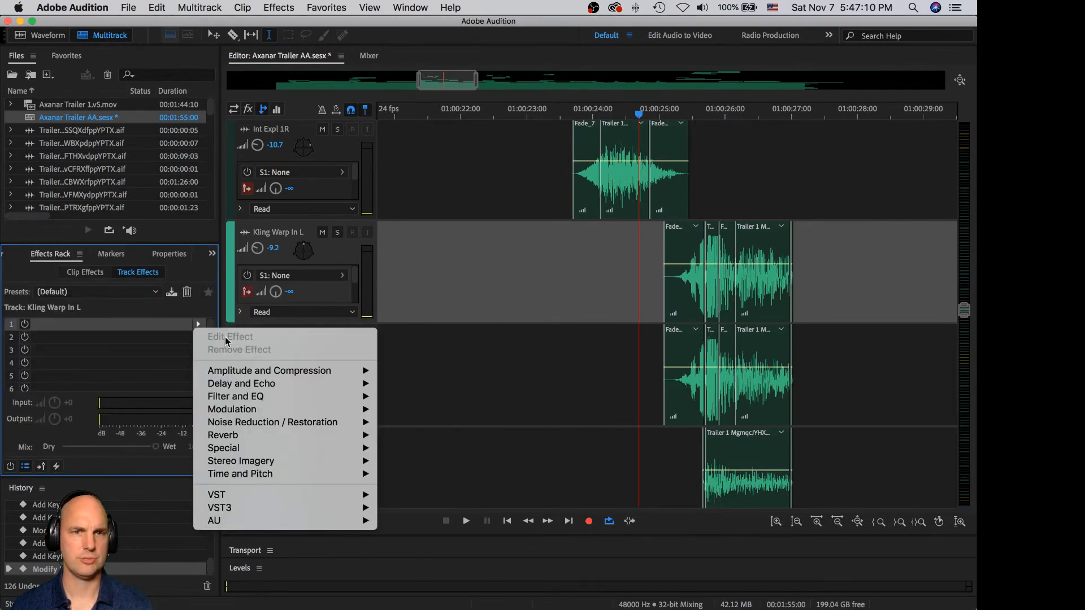
{"action": "mouse_move", "coordinate": [273, 396]}
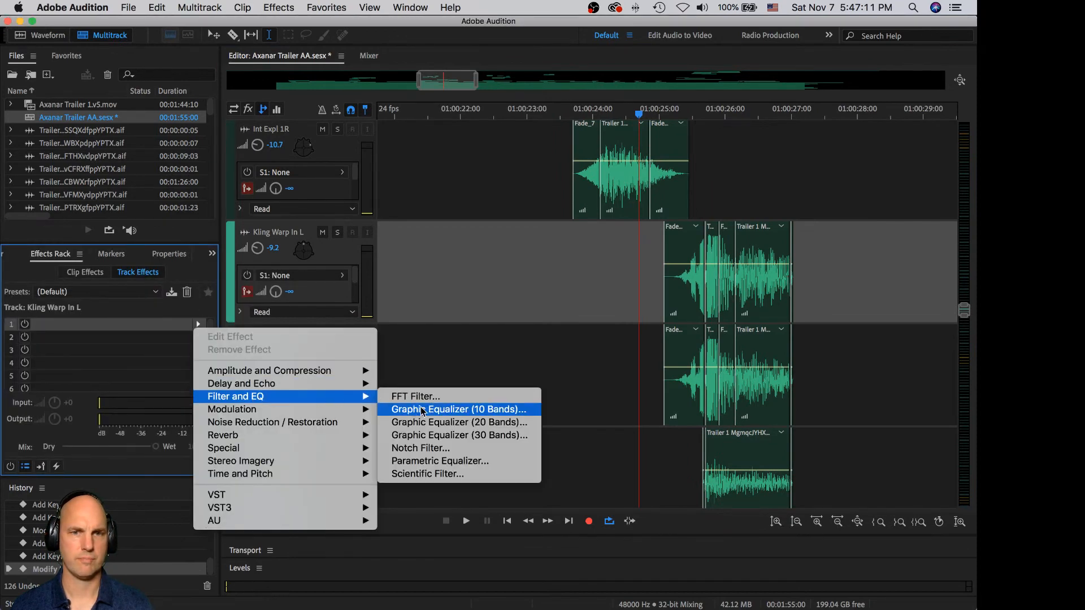
{"action": "left_click", "coordinate": [446, 461]}
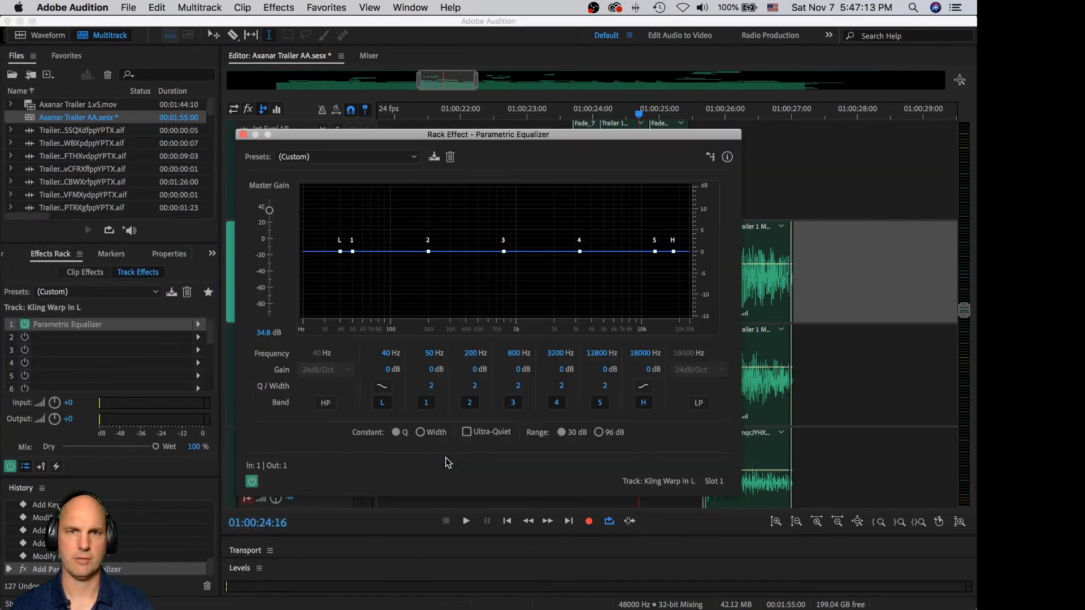
{"action": "left_click", "coordinate": [382, 159]}
{"action": "left_click", "coordinate": [343, 169]}
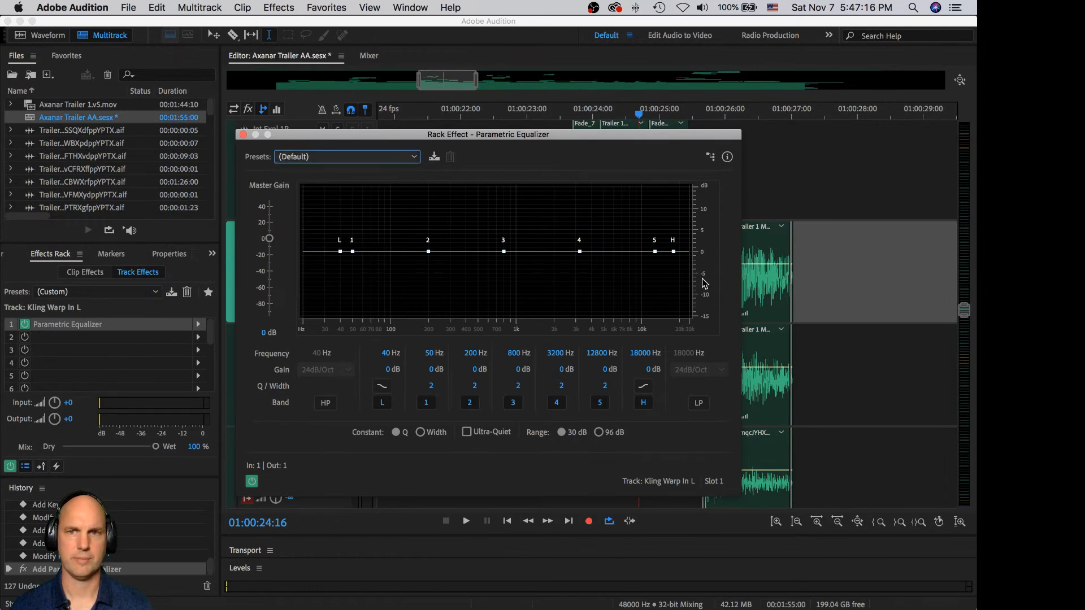
{"action": "mouse_move", "coordinate": [643, 355]}
{"action": "left_mouse_down"}
{"action": "mouse_move", "coordinate": [618, 351]}
{"action": "mouse_move", "coordinate": [627, 377]}
{"action": "mouse_move", "coordinate": [599, 391]}
{"action": "left_mouse_up"}
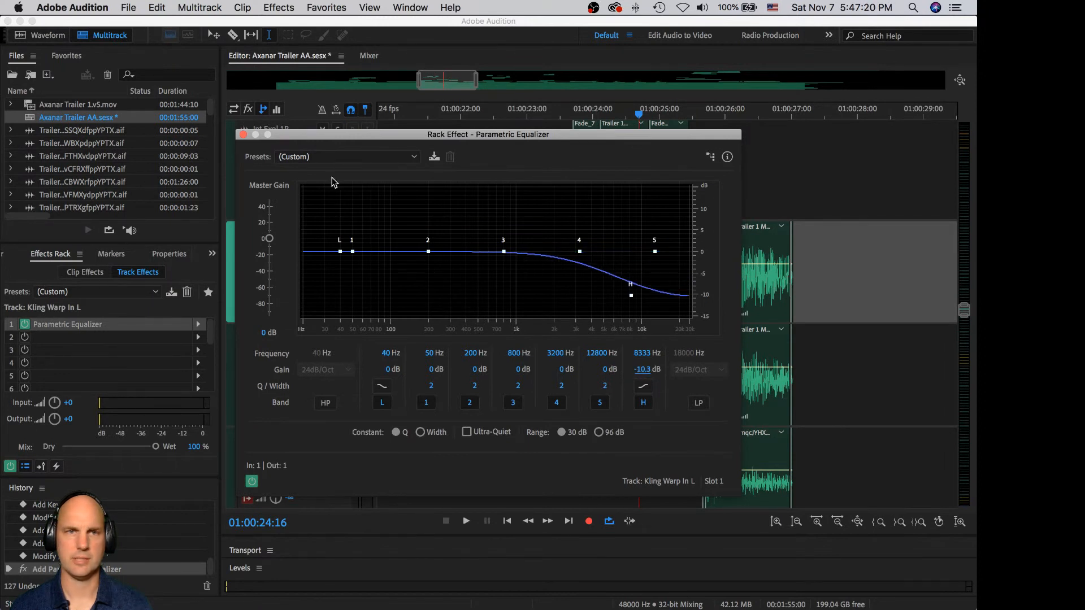
Step: Copy the Parametric Equalizer from Kling Warp In L to the first effect slot of Kling Warp In R and play the passage
{"action": "left_click", "coordinate": [368, 57]}
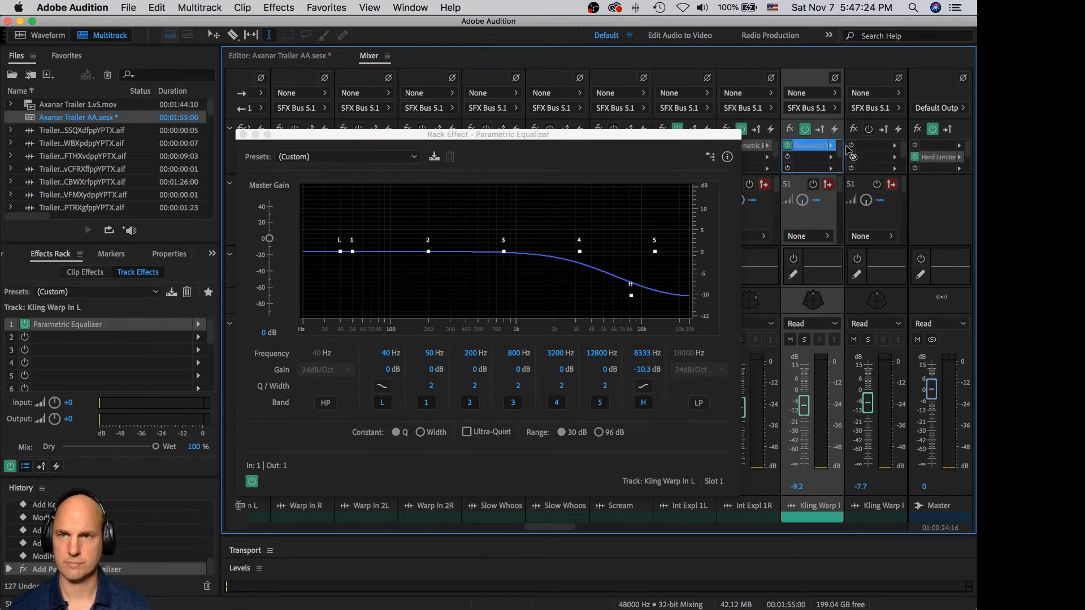
{"action": "left_click_drag", "start_coordinate": [829, 147], "coordinate": [873, 147]}
{"action": "key", "text": "space"}
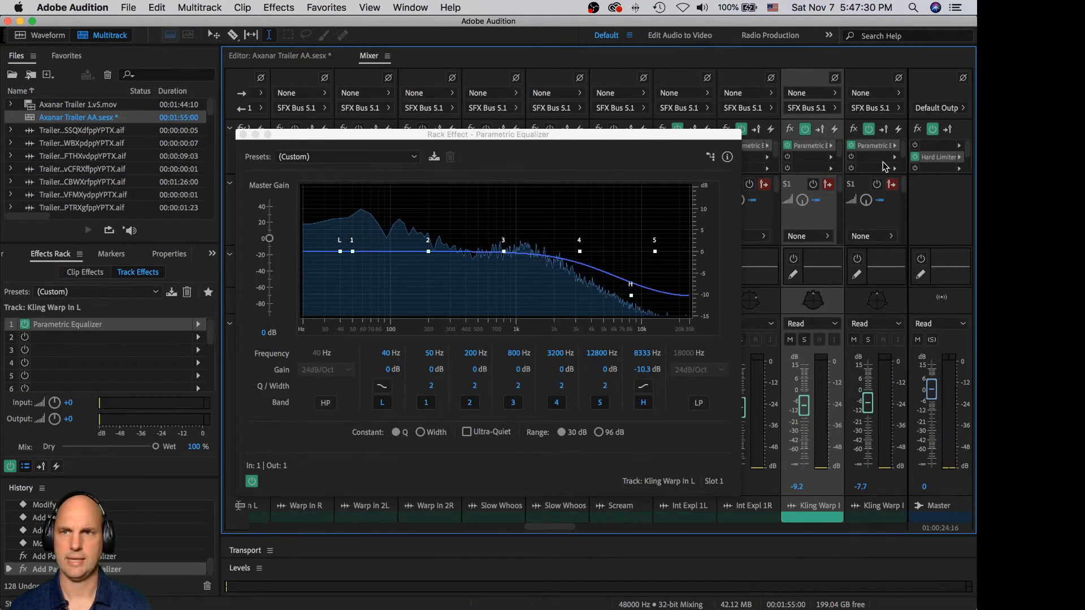
Step: Set the equalizer's high shelf to 5232 Hz at -13.8 dB on Kling Warp In L and 4270 Hz at -12 dB on Kling Warp In R
{"action": "left_click_drag", "start_coordinate": [645, 373], "coordinate": [629, 355]}
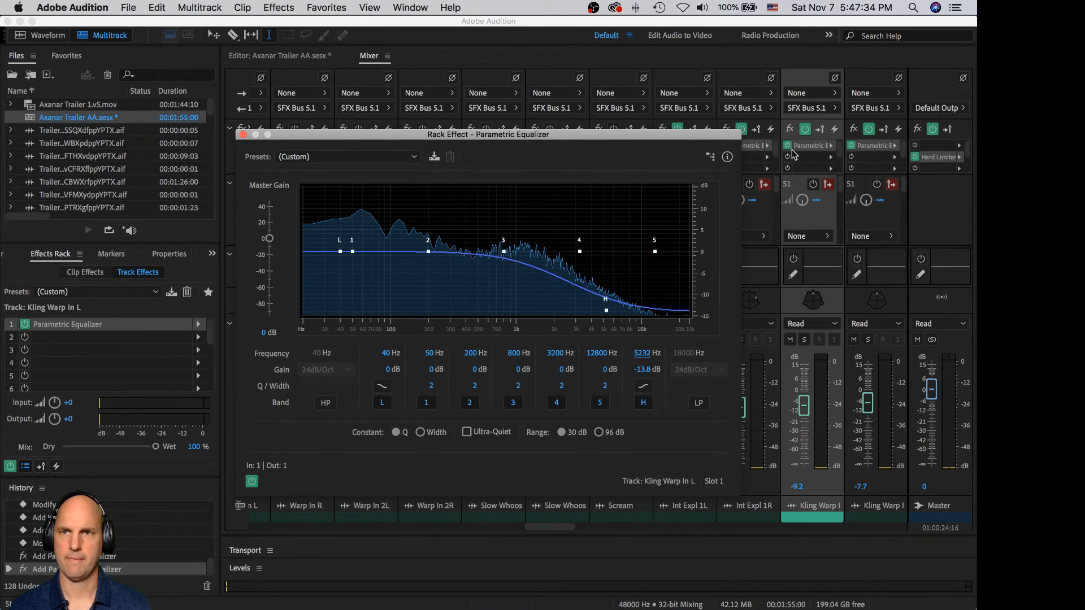
{"action": "double_click", "coordinate": [875, 148]}
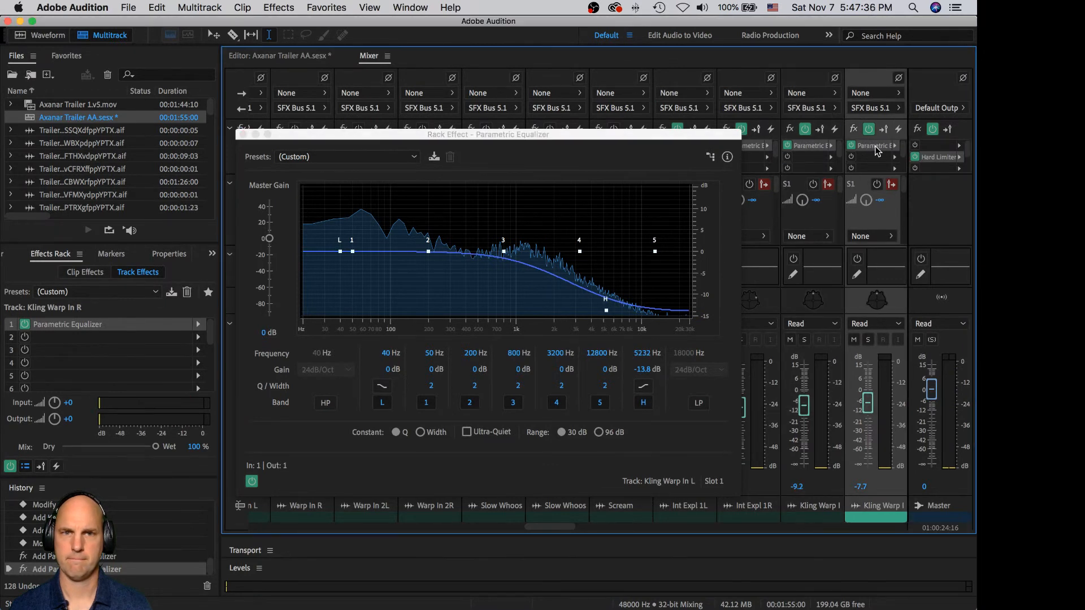
{"action": "mouse_move", "coordinate": [640, 354]}
{"action": "left_mouse_down"}
{"action": "mouse_move", "coordinate": [617, 356]}
{"action": "mouse_move", "coordinate": [630, 372]}
{"action": "left_mouse_up"}
Step: Play the equalized Klingon warp-in, close the equalizer windows, and return to the multitrack timeline
{"action": "key", "text": "space"}
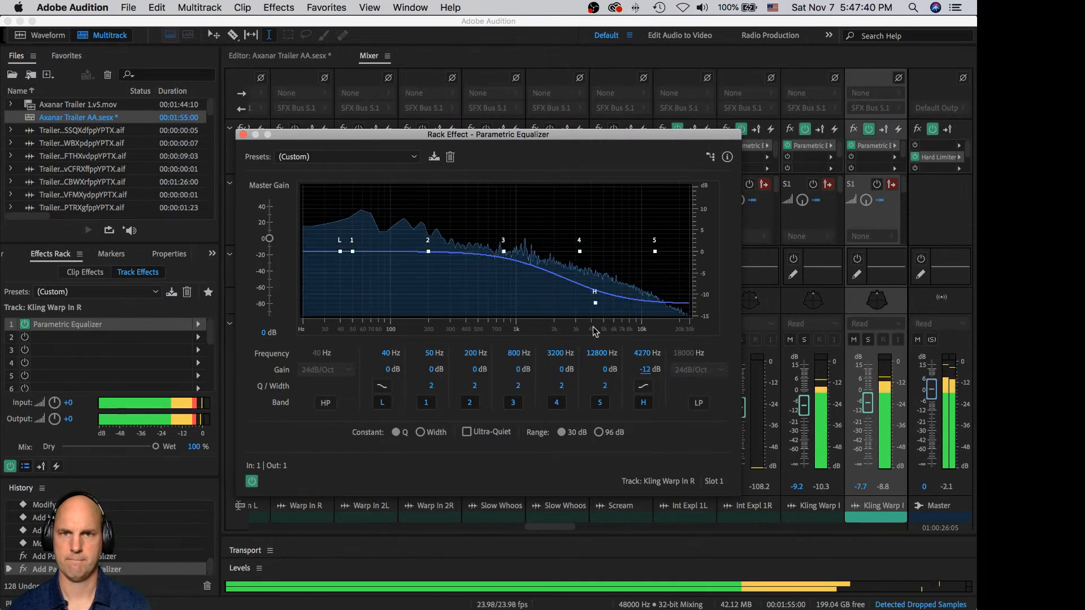
{"action": "left_click", "coordinate": [278, 97]}
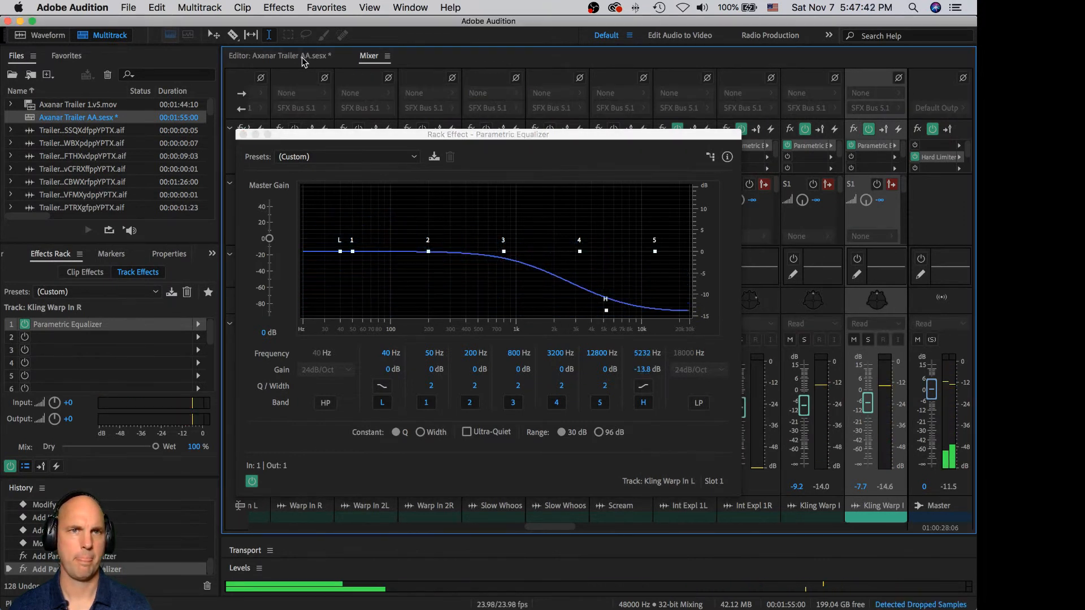
{"action": "left_click", "coordinate": [243, 134]}
{"action": "left_click", "coordinate": [293, 57]}
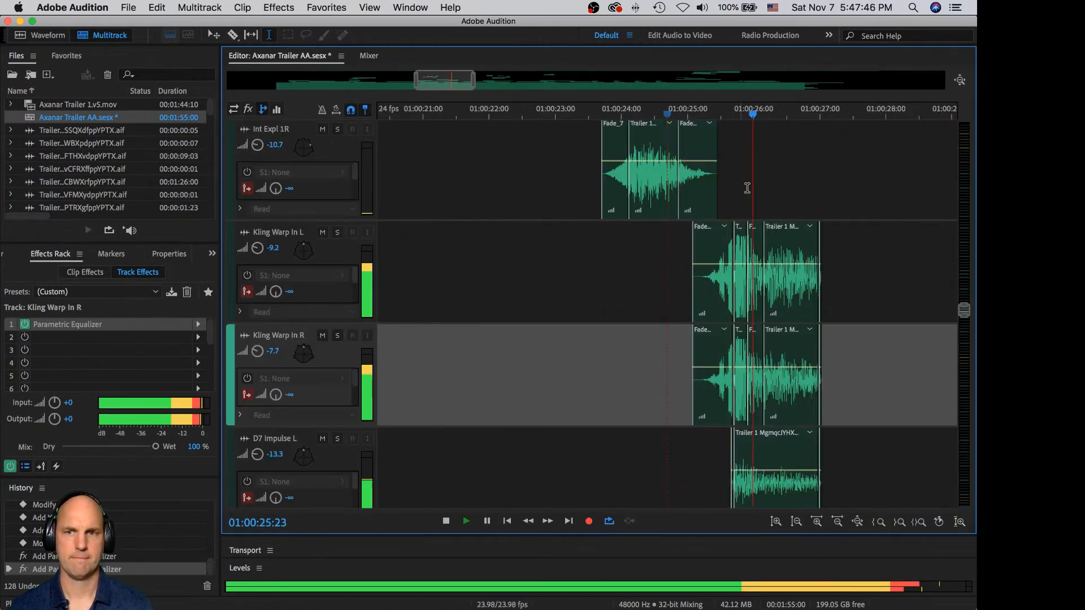
{"action": "key", "text": "space"}
Step: Solo D7 Impulse L and D7 Impulse R, audition them together, and clear both solos
{"action": "scroll", "coordinate": [910, 316], "scroll_direction": "down", "scroll_amount": 5}
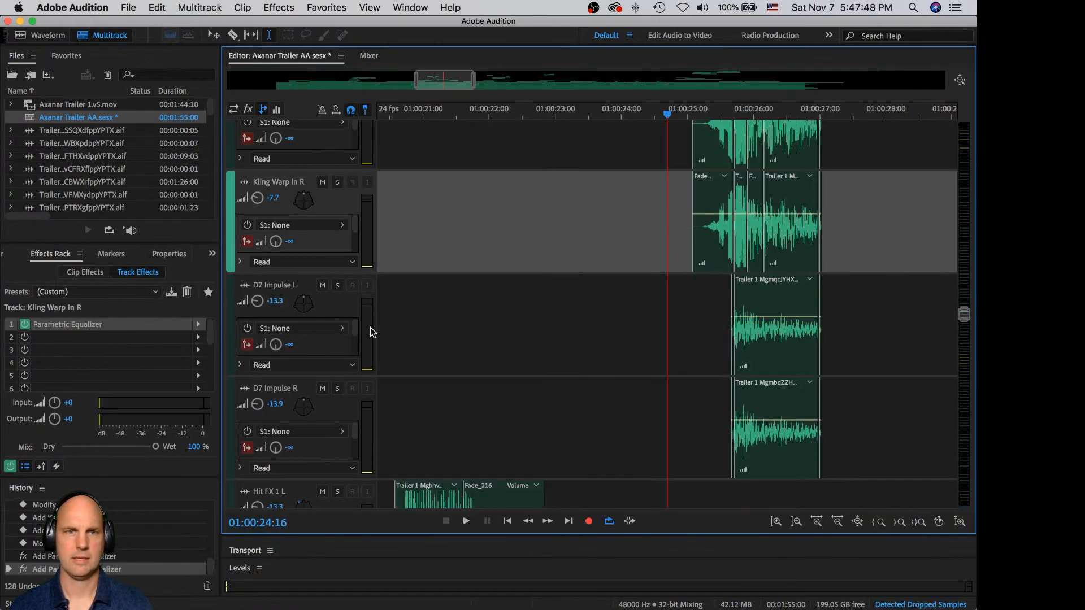
{"action": "left_click", "coordinate": [338, 286]}
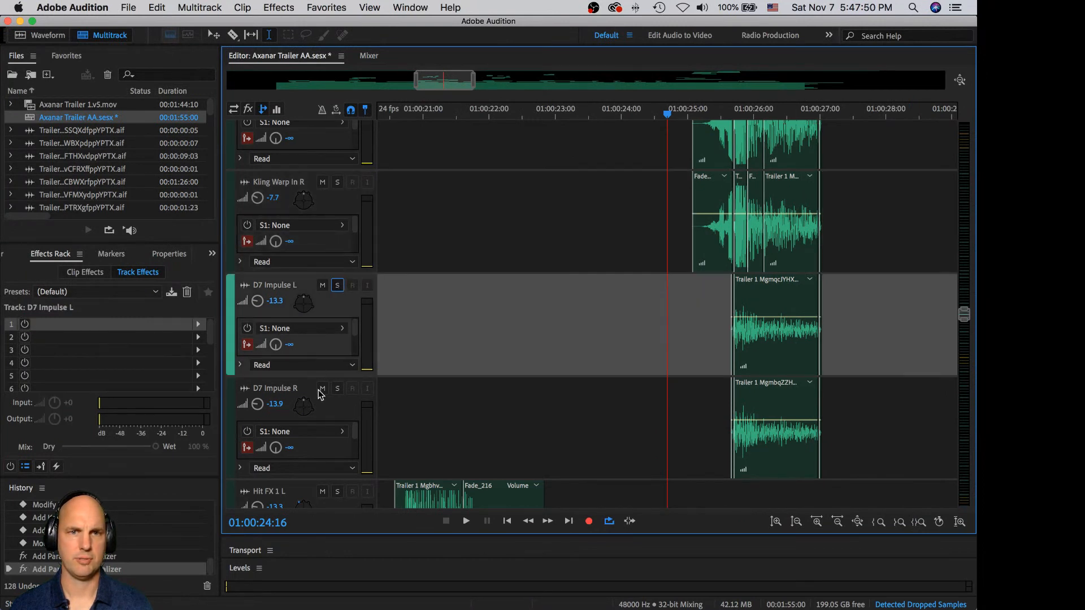
{"action": "left_click", "coordinate": [337, 388]}
{"action": "key", "text": "space"}
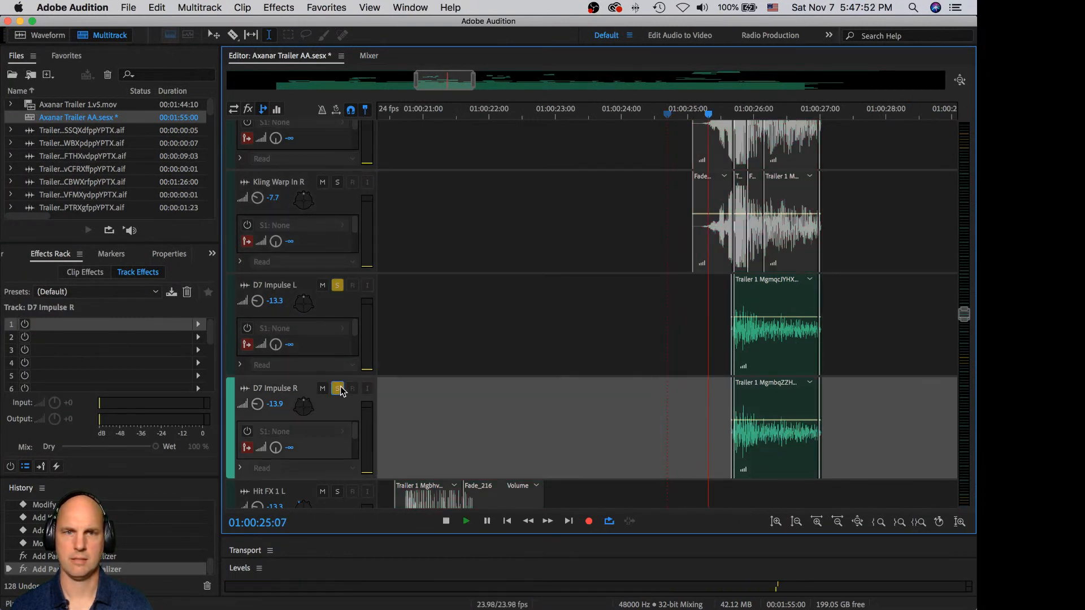
{"action": "key", "text": "space"}
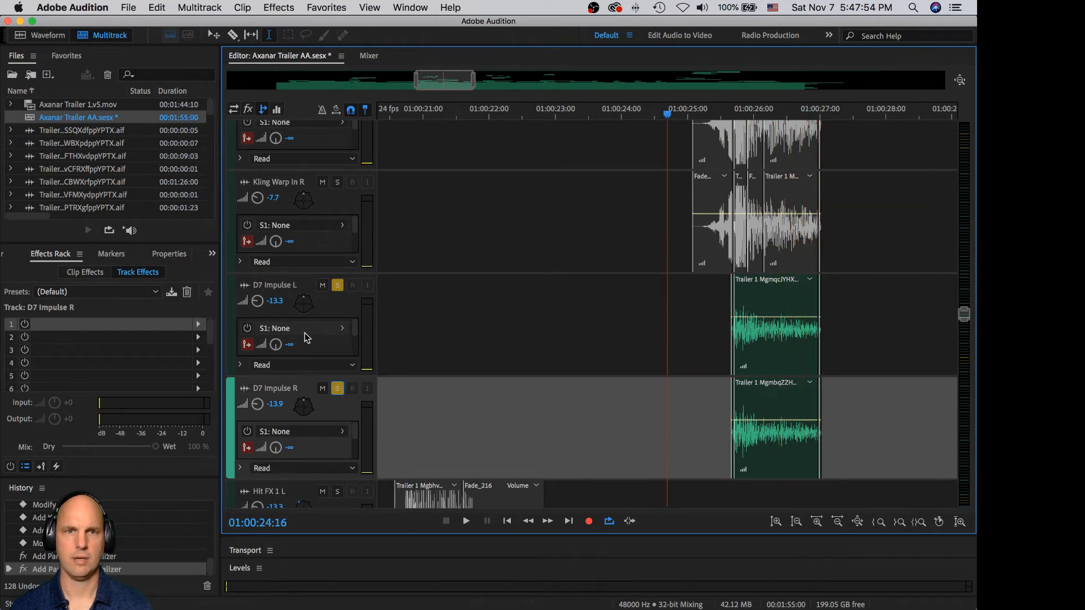
{"action": "left_click", "coordinate": [338, 286]}
{"action": "left_click", "coordinate": [337, 389]}
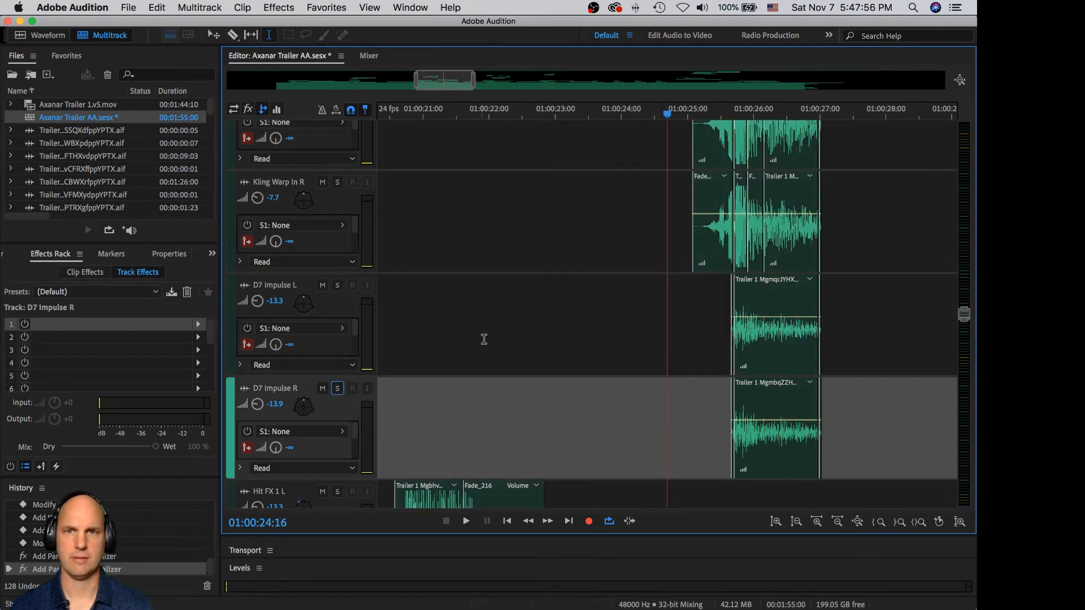
Step: Set the LFE level to 51% on Kling Warp In L and 50% on Kling Warp In R, and play the passage
{"action": "scroll", "coordinate": [489, 337], "scroll_direction": "up", "scroll_amount": 1}
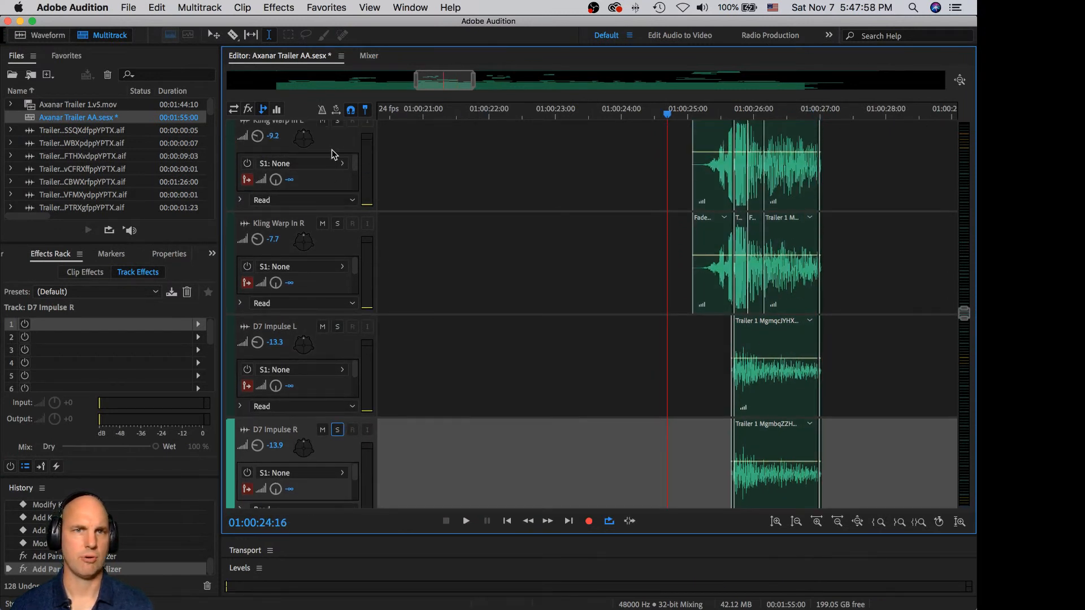
{"action": "double_click", "coordinate": [304, 148]}
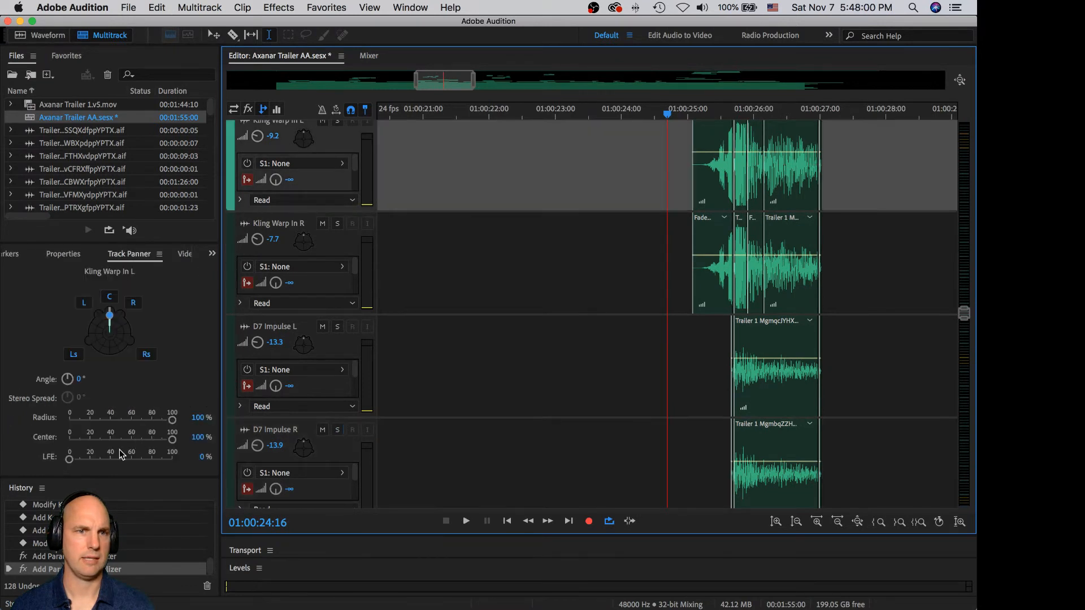
{"action": "left_click_drag", "start_coordinate": [70, 460], "coordinate": [101, 462]}
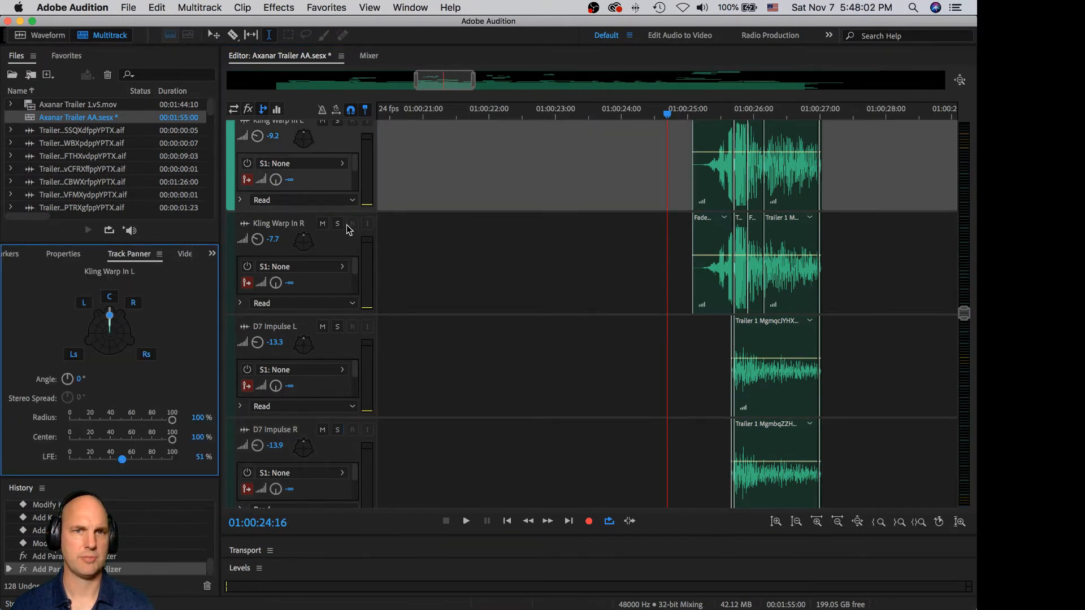
{"action": "left_click", "coordinate": [308, 247]}
{"action": "left_click_drag", "start_coordinate": [70, 460], "coordinate": [123, 468]}
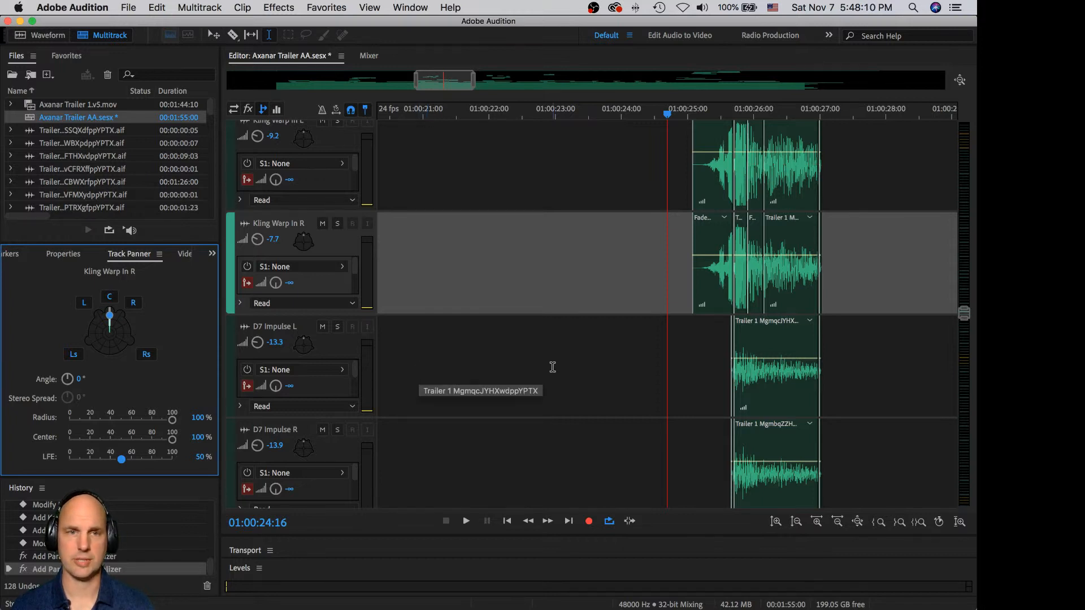
{"action": "key", "text": "space"}
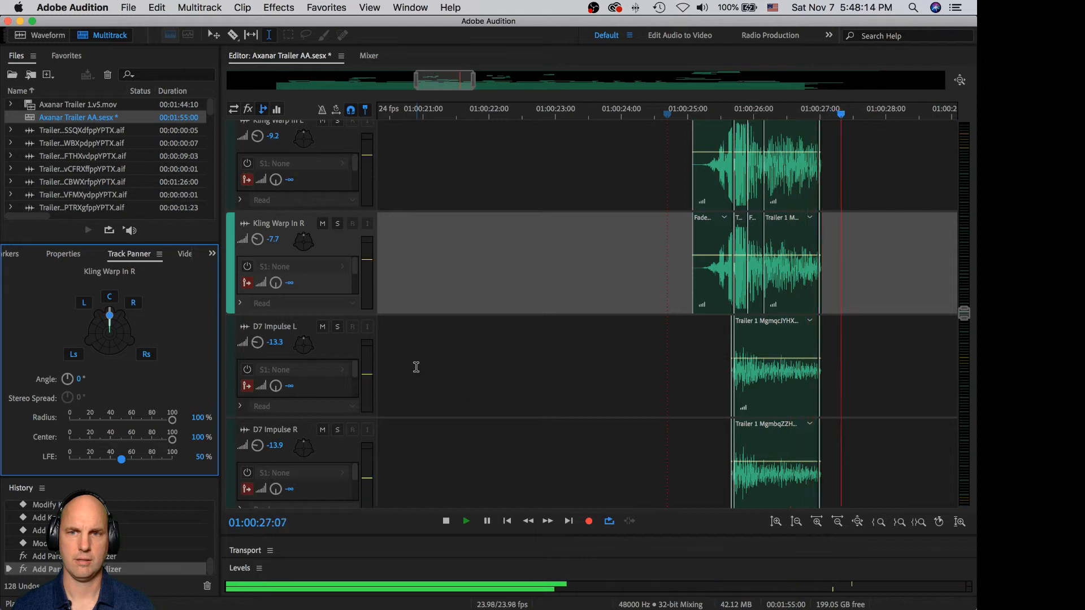
{"action": "key", "text": "space"}
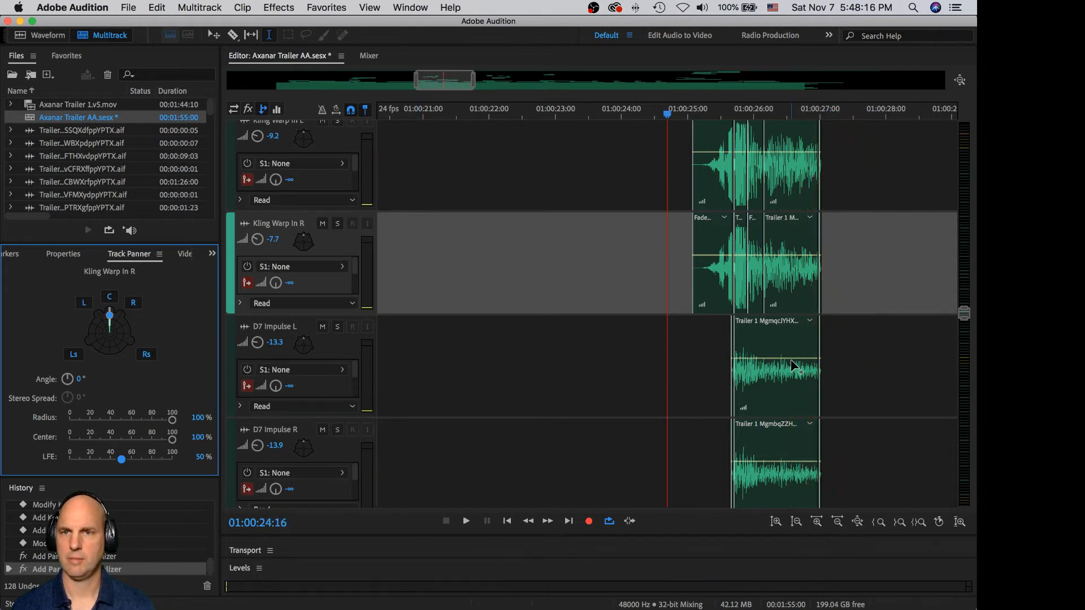
Step: Raise the D7 Impulse L clip's volume to about +1.9 dB, raise the D7 Impulse R clip similarly, and play and save the session
{"action": "left_click", "coordinate": [794, 366]}
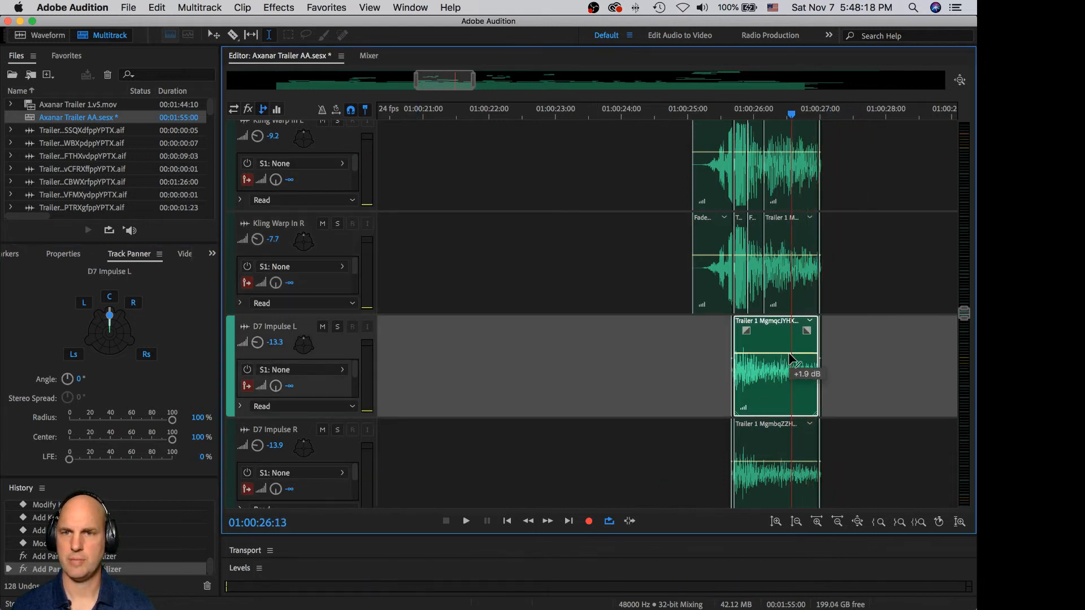
{"action": "left_click", "coordinate": [782, 465]}
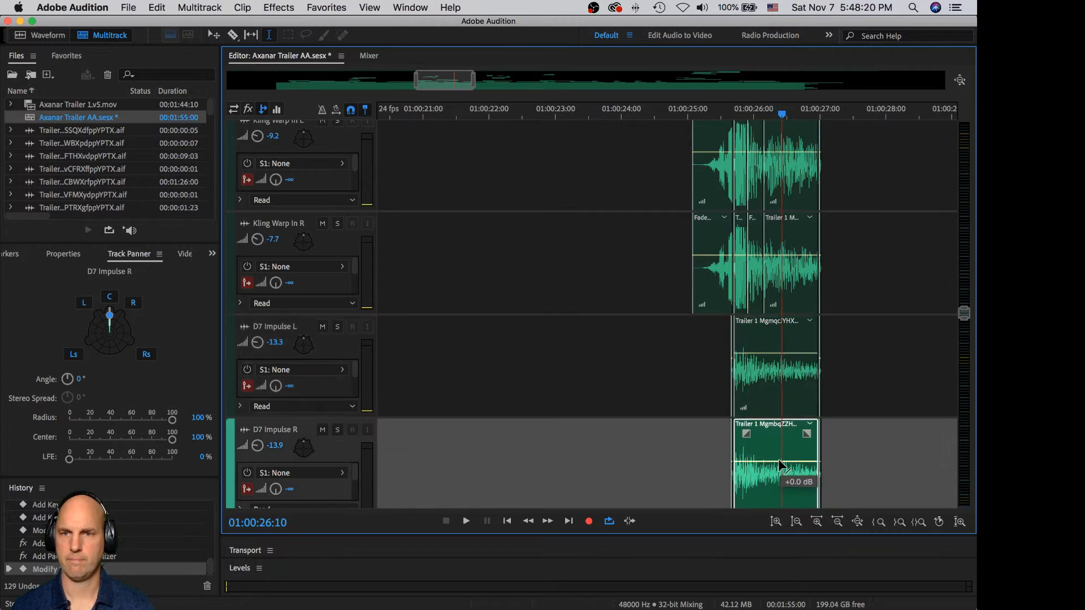
{"action": "left_click", "coordinate": [680, 440]}
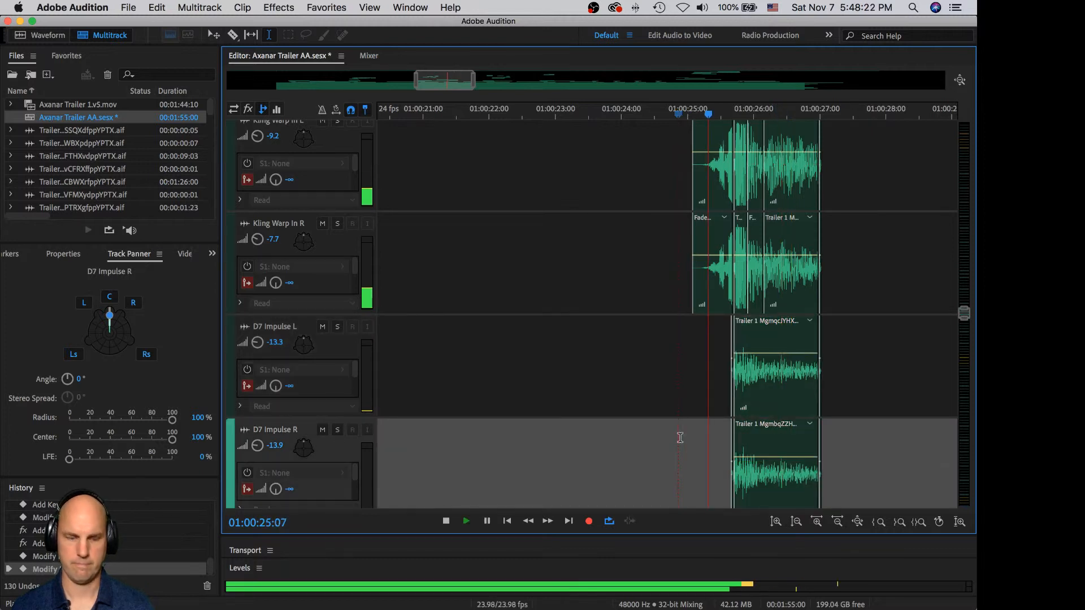
{"action": "key", "text": "space"}
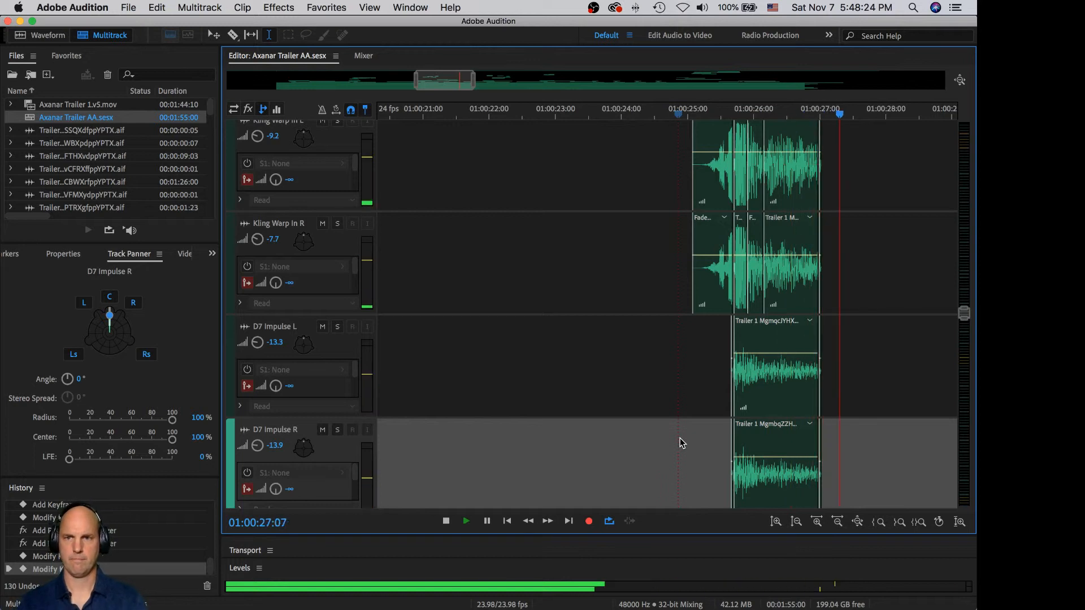
Step: Show the video preview and play the trailer from 01:00:27:19 into the next battle shots
{"action": "key", "text": "space"}
{"action": "left_click", "coordinate": [874, 261]}
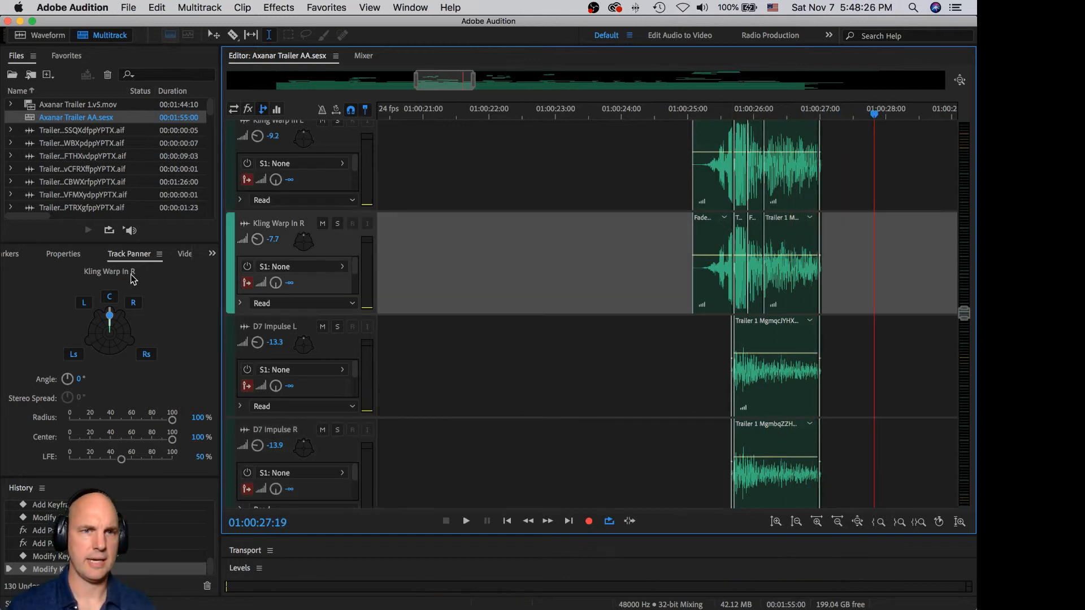
{"action": "left_click", "coordinate": [184, 256]}
{"action": "key", "text": "space"}
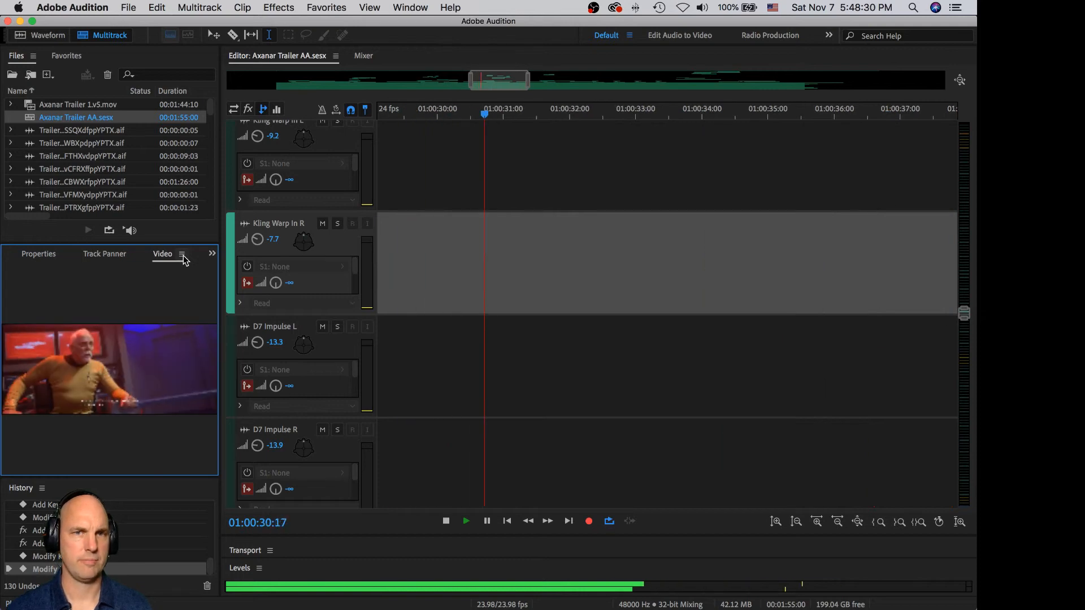
{"action": "scroll", "coordinate": [396, 285], "scroll_direction": "up", "scroll_amount": 6}
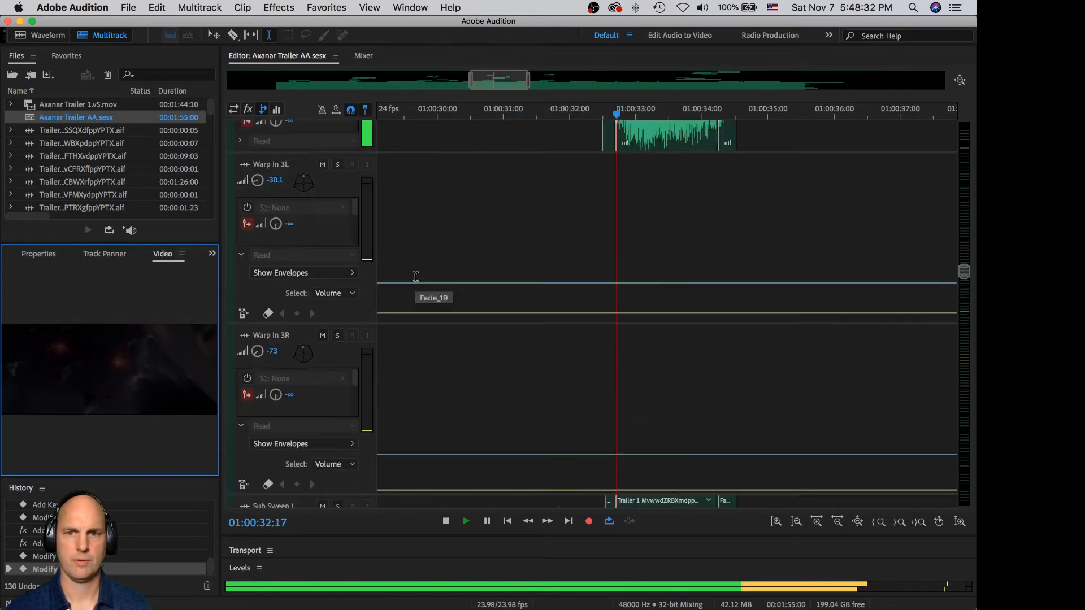
{"action": "key", "text": "space"}
Step: Place the playhead at 01:00:32:03, just before the Ares Impulse clips, and play that passage
{"action": "scroll", "coordinate": [416, 277], "scroll_direction": "down", "scroll_amount": 5}
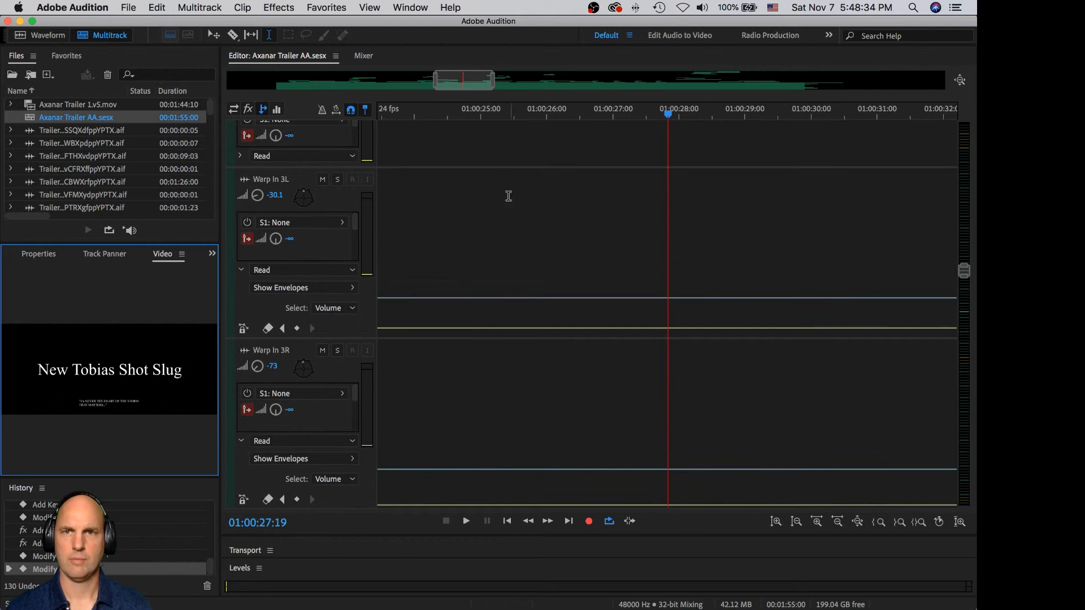
{"action": "left_click_drag", "start_coordinate": [468, 80], "coordinate": [505, 80]}
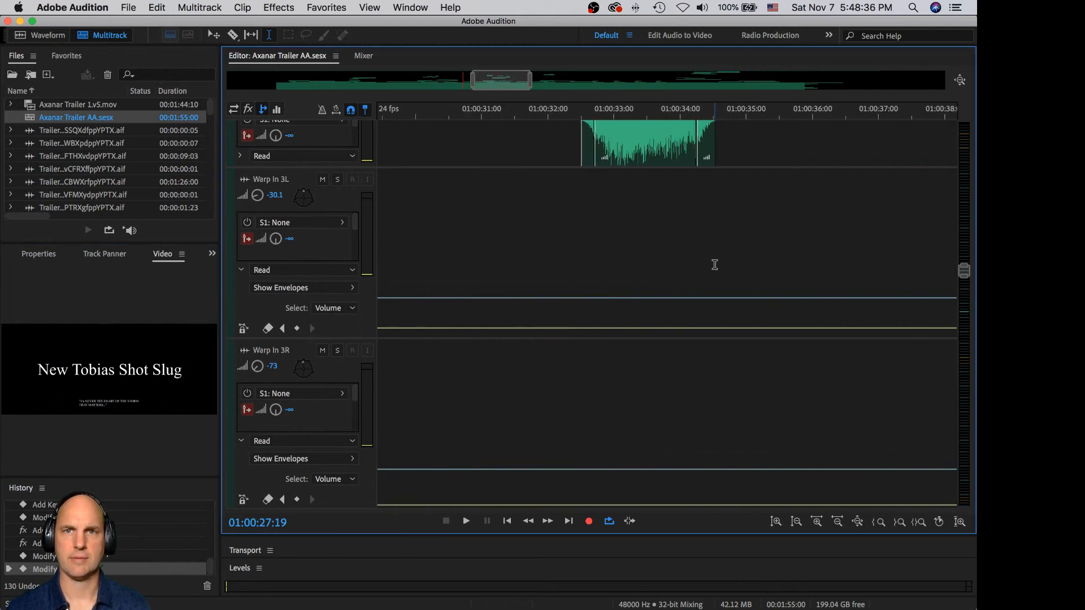
{"action": "scroll", "coordinate": [709, 268], "scroll_direction": "up", "scroll_amount": 5}
{"action": "left_click", "coordinate": [557, 298]}
{"action": "key", "text": "space"}
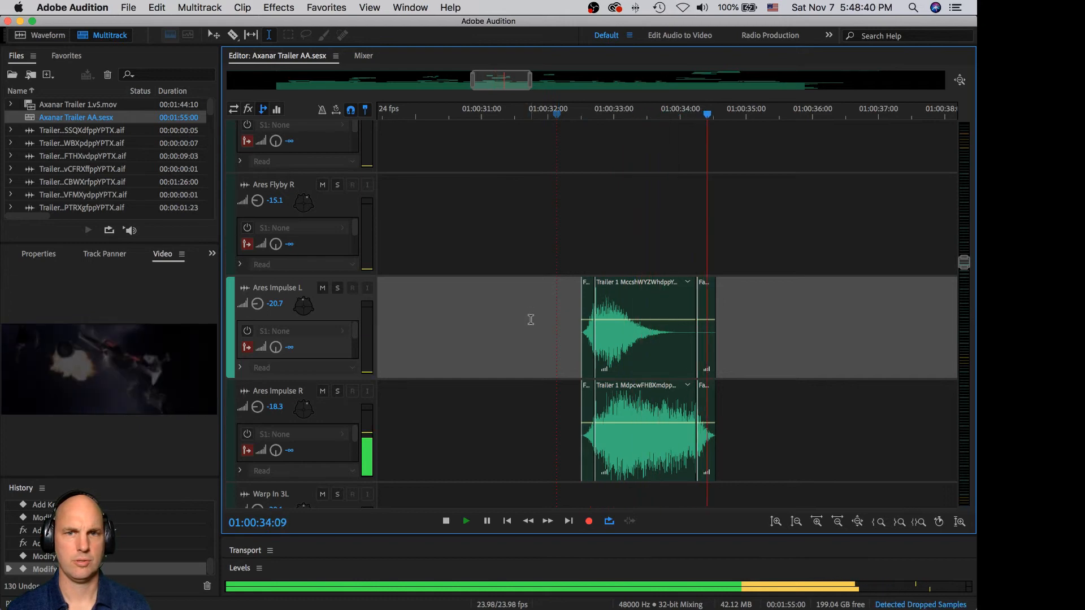
{"action": "key", "text": "space"}
Step: Add a Parametric Equalizer to the first track effect slot of Phaser L
{"action": "scroll", "coordinate": [532, 313], "scroll_direction": "down", "scroll_amount": 5}
{"action": "scroll", "coordinate": [532, 312], "scroll_direction": "up", "scroll_amount": 5}
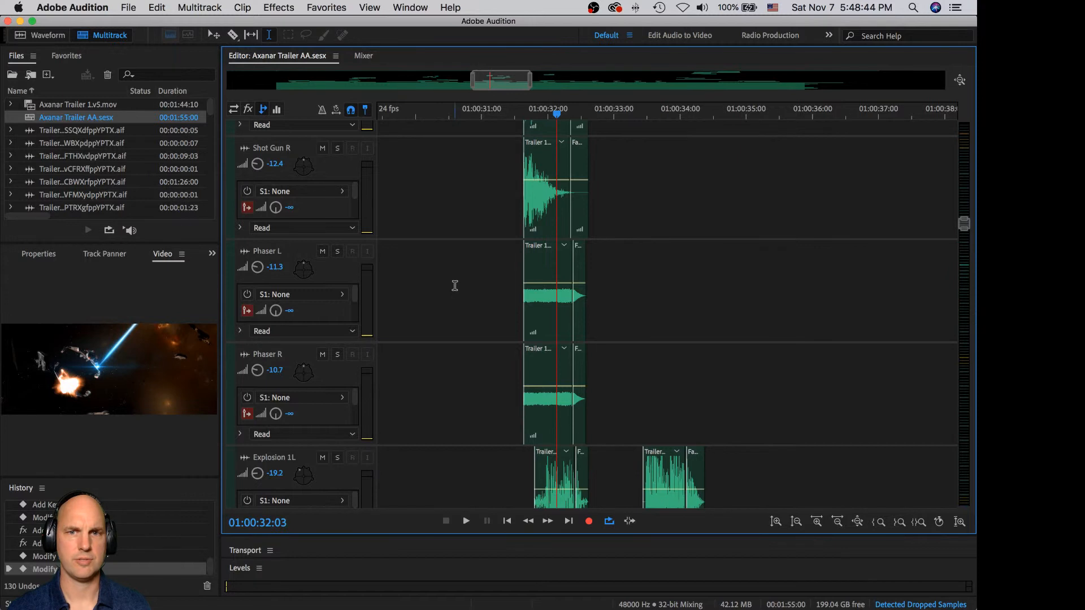
{"action": "left_click", "coordinate": [325, 268]}
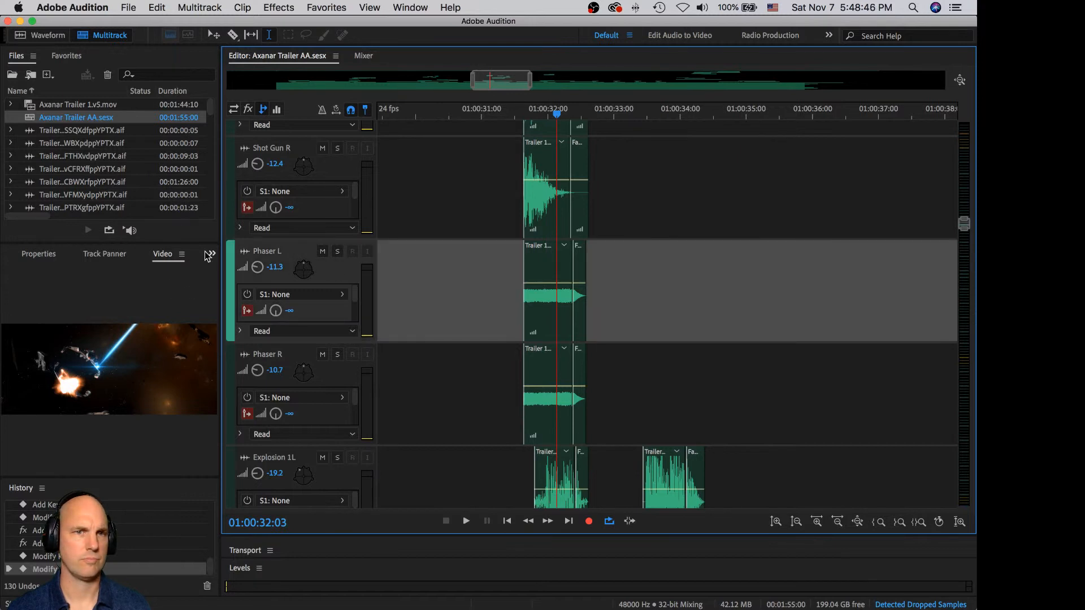
{"action": "left_click", "coordinate": [209, 257]}
{"action": "left_click", "coordinate": [228, 284]}
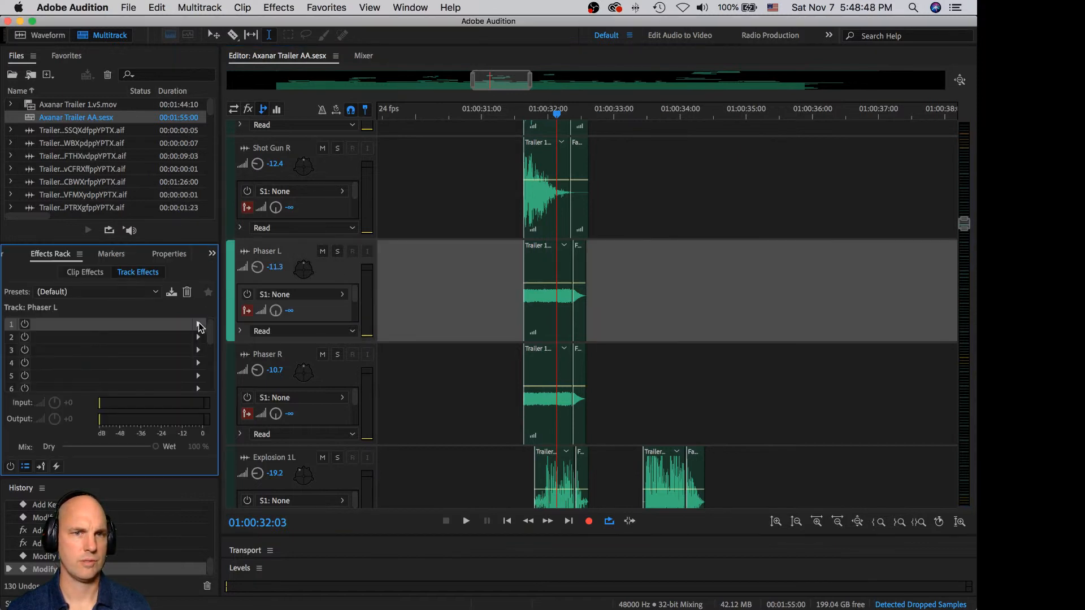
{"action": "left_click", "coordinate": [199, 327]}
{"action": "mouse_move", "coordinate": [274, 396]}
{"action": "left_click", "coordinate": [451, 459]}
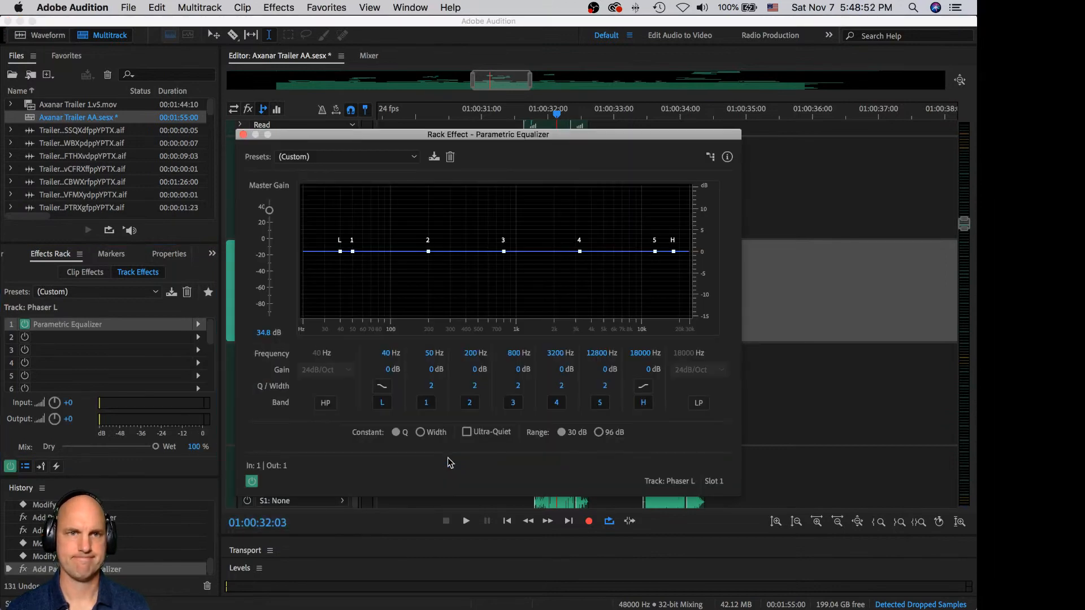
Step: Reset the Phaser L equalizer to the Default preset and boost band 4 by 5.1 dB at 2091 Hz with a Q of 1.5
{"action": "left_click", "coordinate": [414, 157]}
{"action": "left_click", "coordinate": [352, 171]}
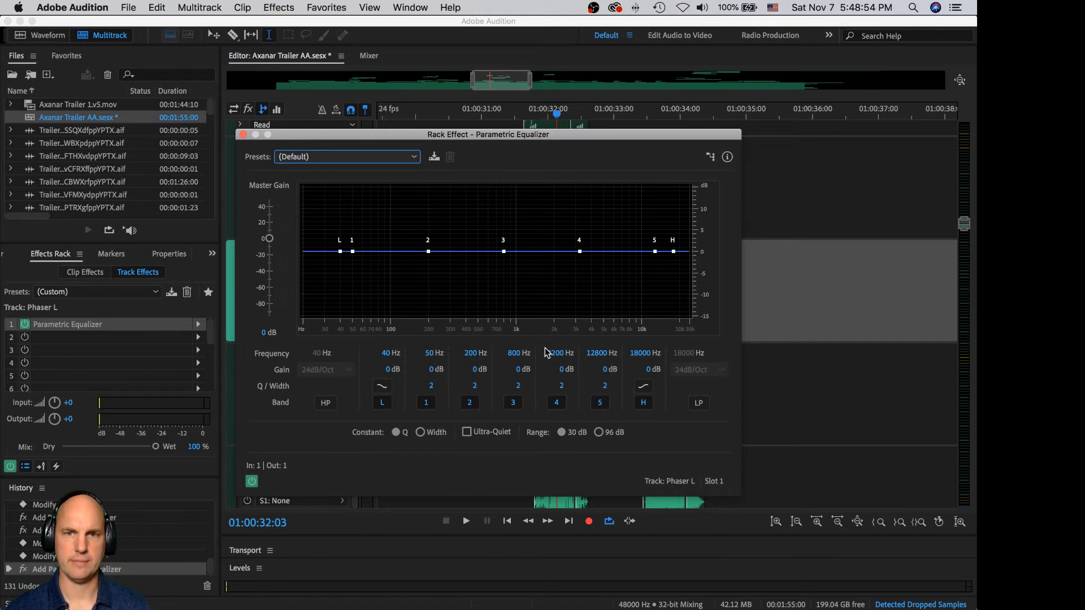
{"action": "left_click_drag", "start_coordinate": [546, 353], "coordinate": [535, 360]}
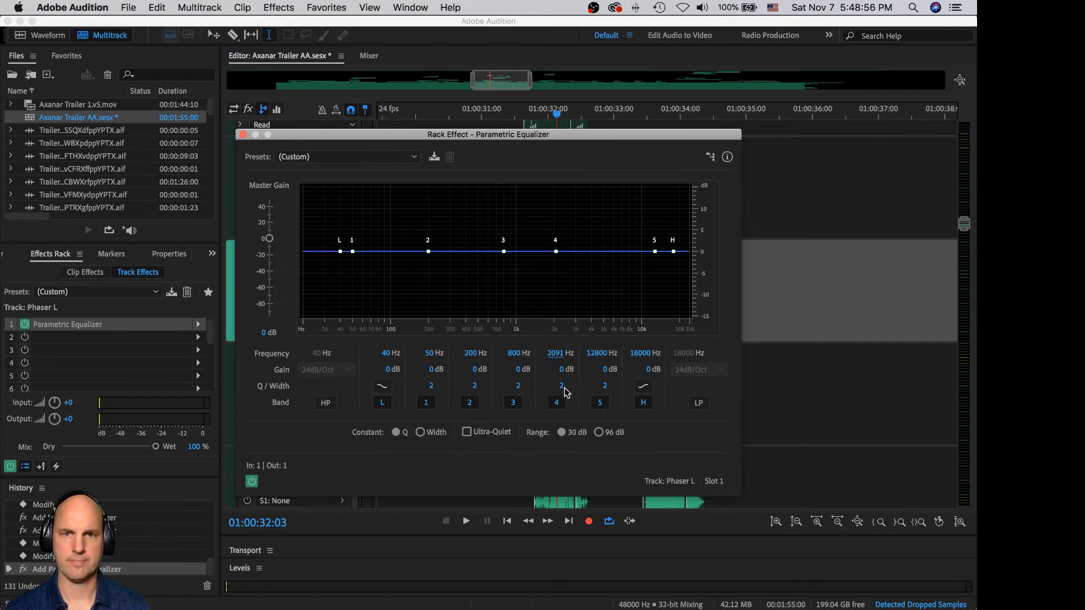
{"action": "left_click_drag", "start_coordinate": [564, 369], "coordinate": [599, 368]}
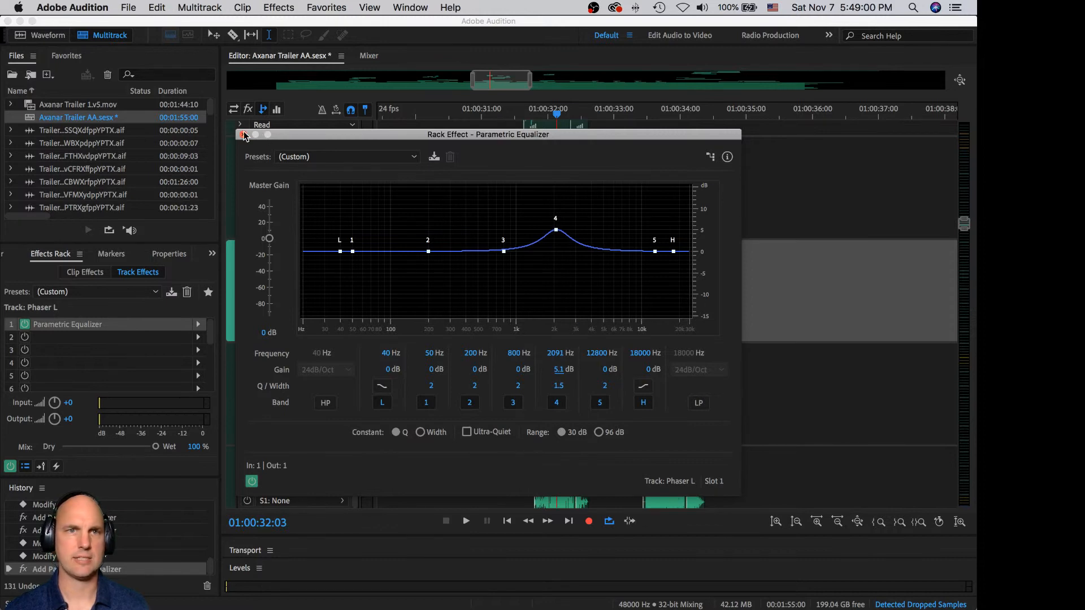
Step: Close the equalizer window and copy Phaser L's Parametric Equalizer to Phaser R in the Mixer
{"action": "left_click", "coordinate": [370, 56]}
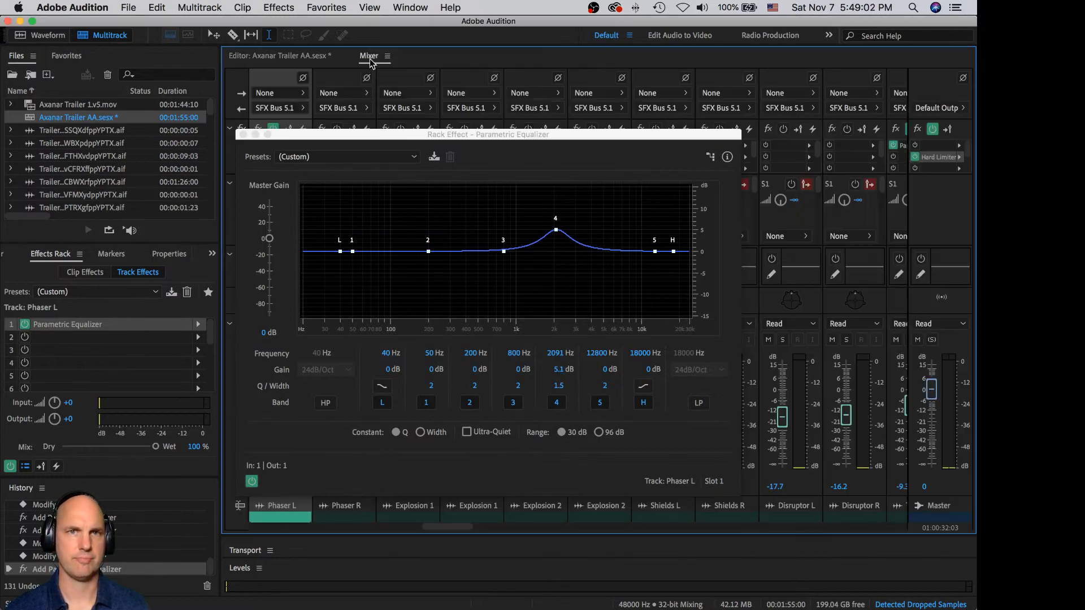
{"action": "left_click", "coordinate": [243, 134]}
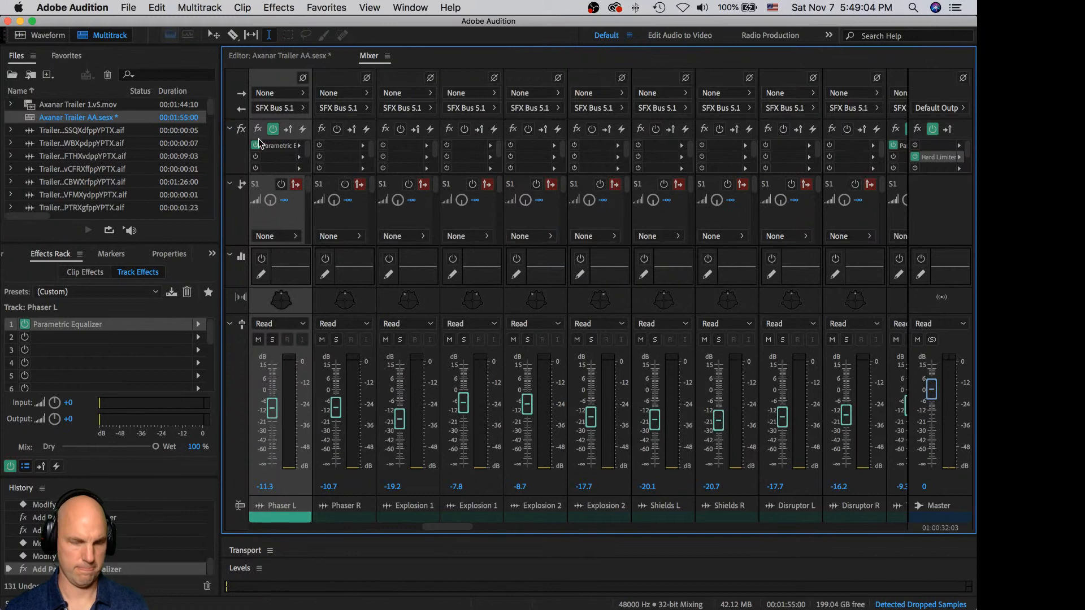
{"action": "left_click_drag", "start_coordinate": [283, 150], "coordinate": [330, 148]}
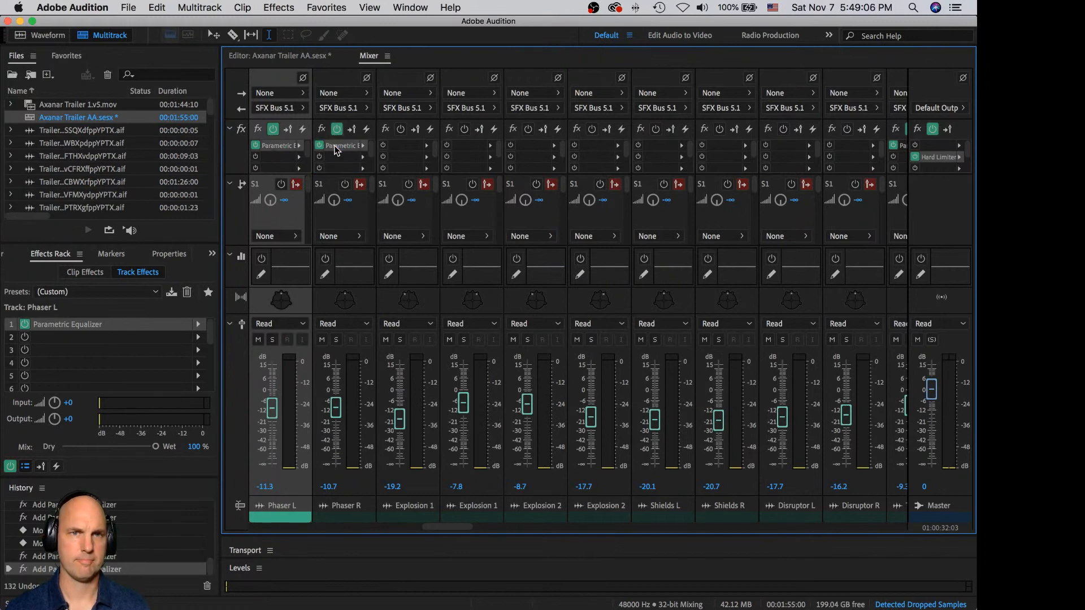
{"action": "key", "text": "space"}
{"action": "key", "text": "space"}
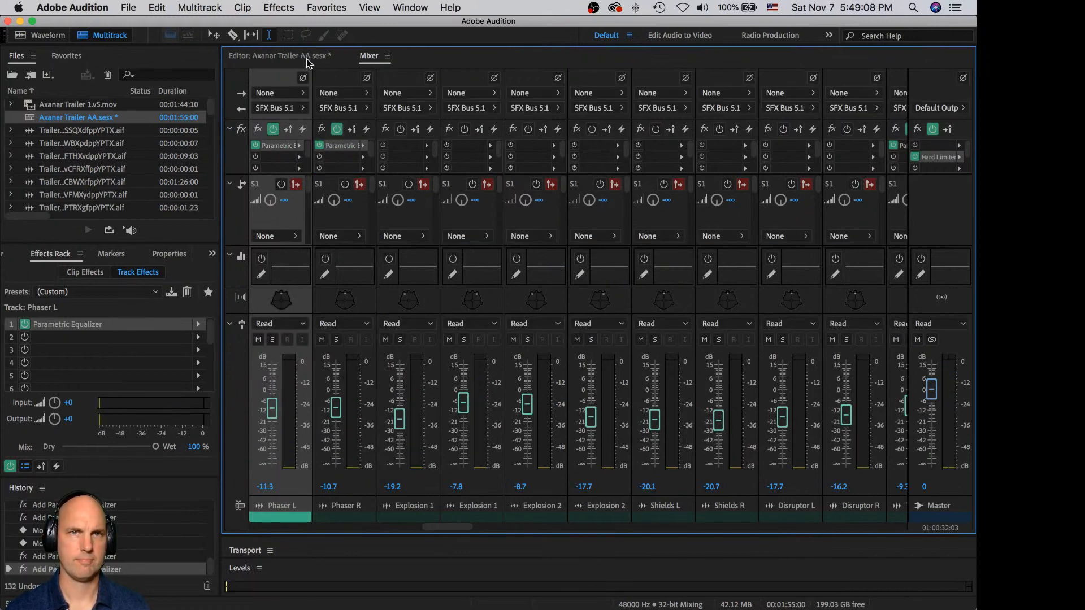
Step: Return to the multitrack timeline and play the equalized phaser passage from 01:00:31:10 and again from 01:00:31:04
{"action": "left_click", "coordinate": [310, 56]}
{"action": "left_click", "coordinate": [513, 240]}
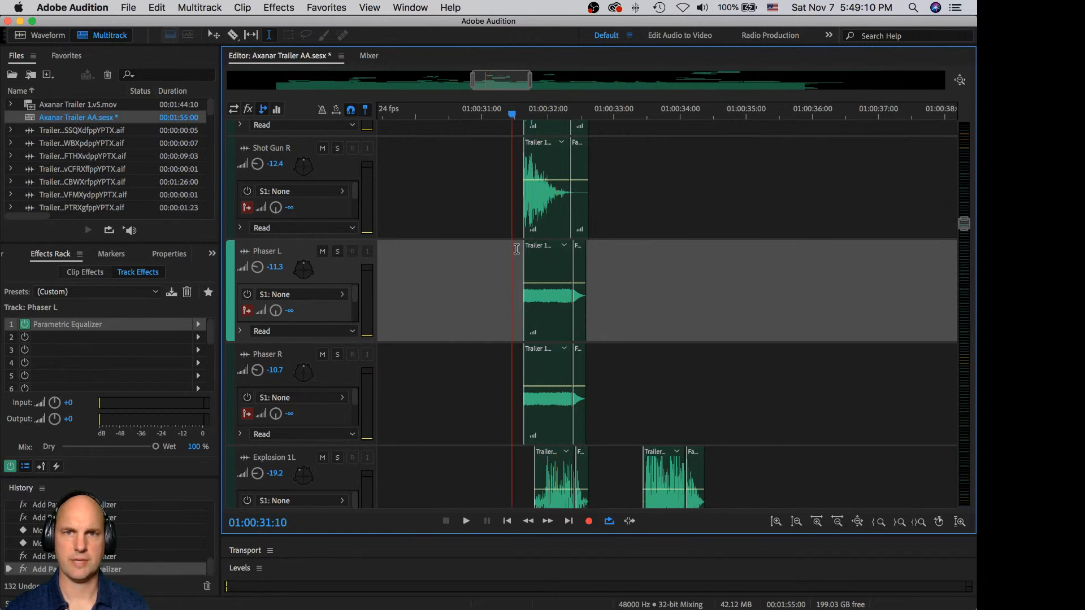
{"action": "key", "text": "space"}
{"action": "key", "text": "space"}
{"action": "left_click", "coordinate": [497, 255]}
{"action": "key", "text": "space"}
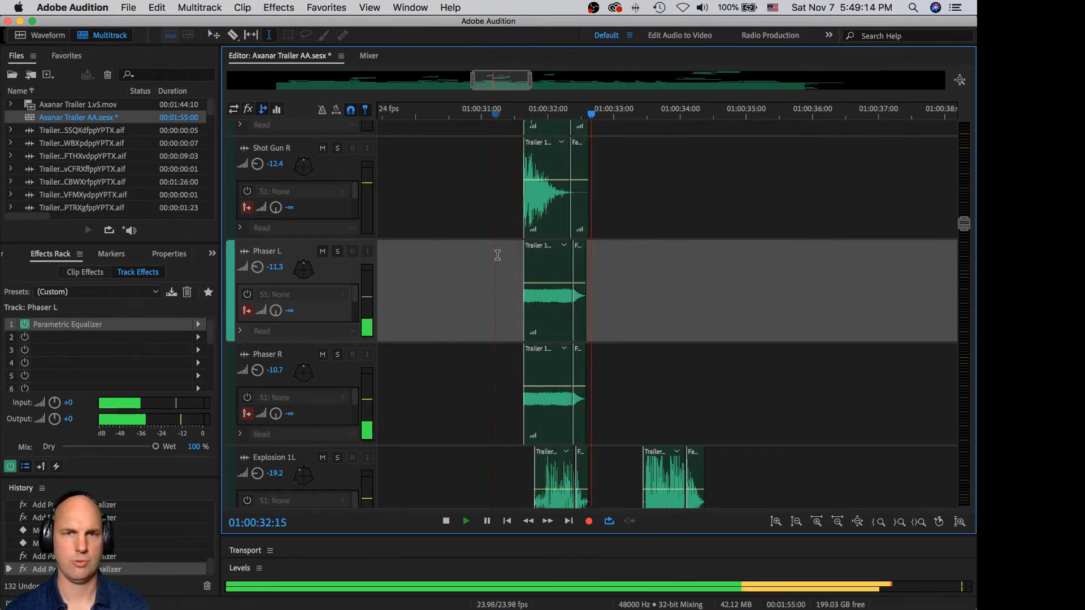
{"action": "key", "text": "space"}
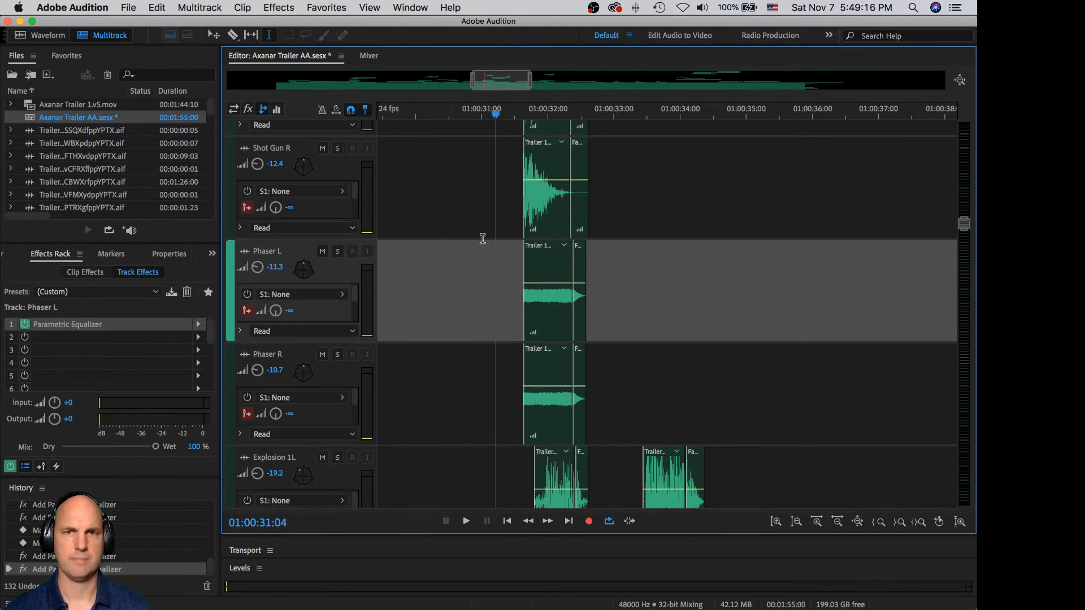
Step: Solo Shot Gun L and Shot Gun R, audition them together, and clear both solos
{"action": "scroll", "coordinate": [483, 238], "scroll_direction": "up", "scroll_amount": 3}
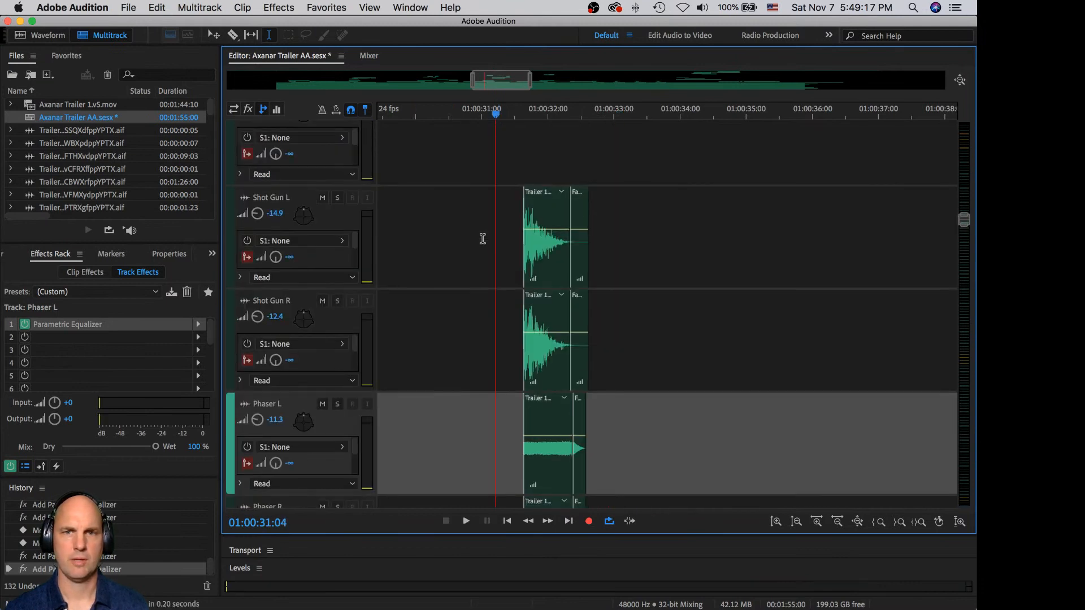
{"action": "left_click", "coordinate": [337, 198]}
{"action": "left_click", "coordinate": [338, 302]}
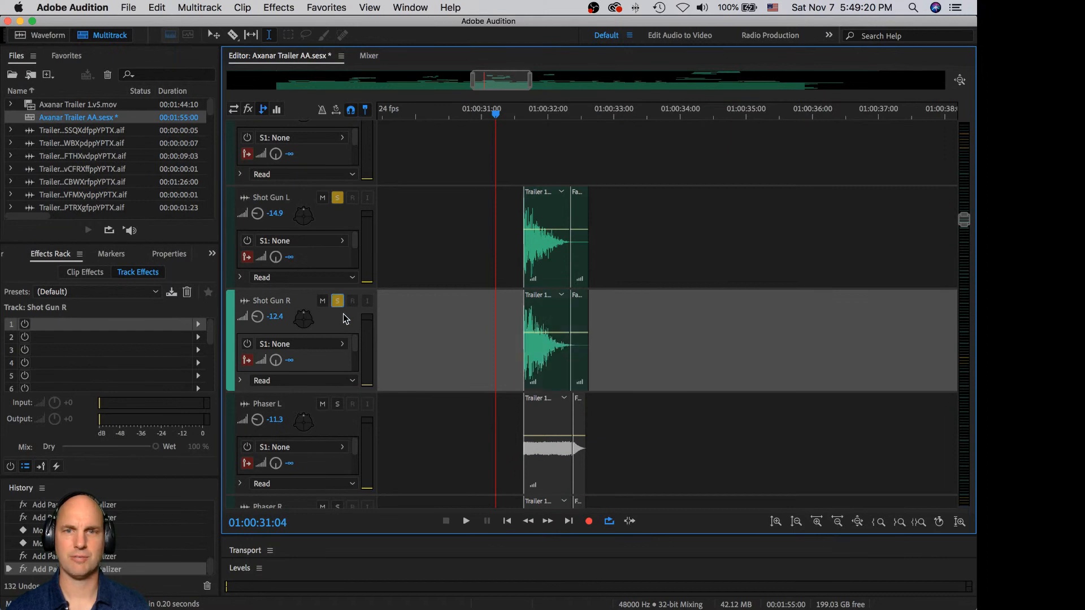
{"action": "key", "text": "space"}
{"action": "key", "text": "space"}
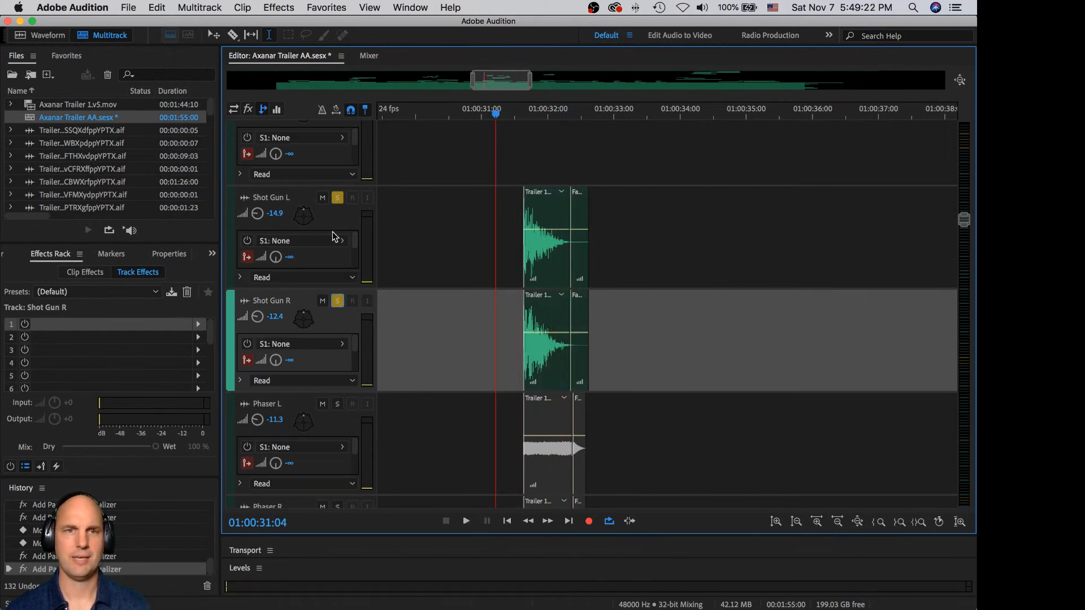
{"action": "left_click", "coordinate": [338, 198]}
{"action": "left_click", "coordinate": [338, 301]}
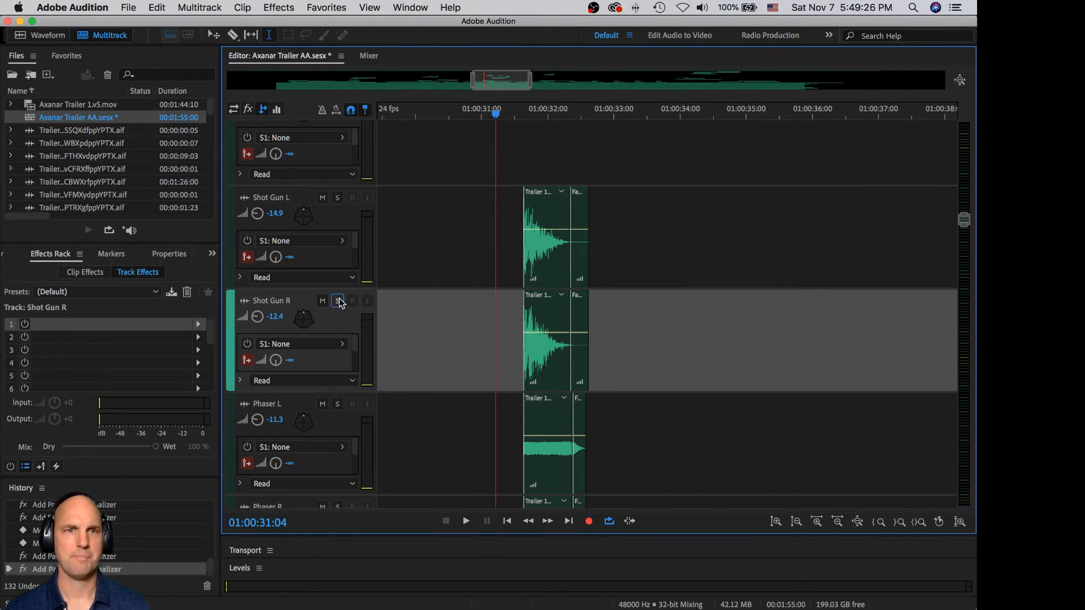
Step: Lower the Shot Gun L track volume to -19.2 dB and Shot Gun R to -19.5 dB, and play the passage
{"action": "left_click_drag", "start_coordinate": [259, 221], "coordinate": [258, 217]}
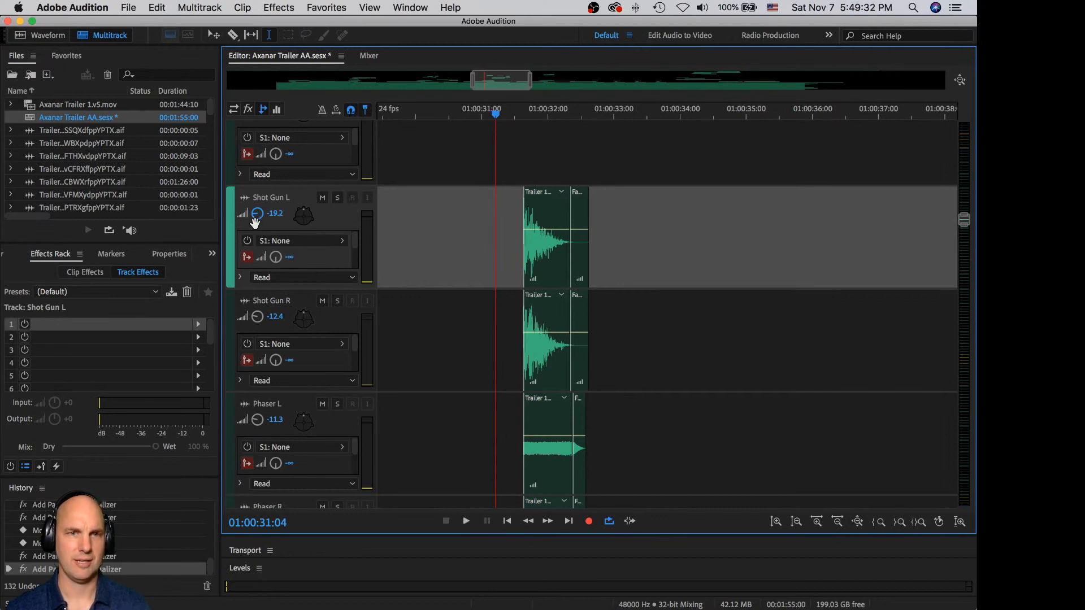
{"action": "left_click_drag", "start_coordinate": [258, 320], "coordinate": [257, 317]}
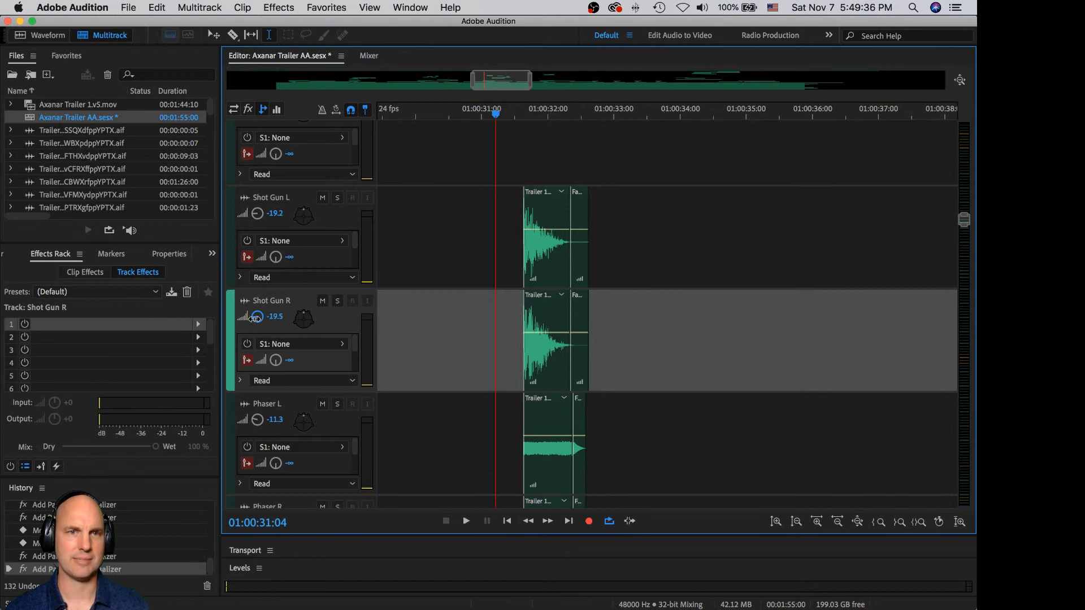
{"action": "key", "text": "space"}
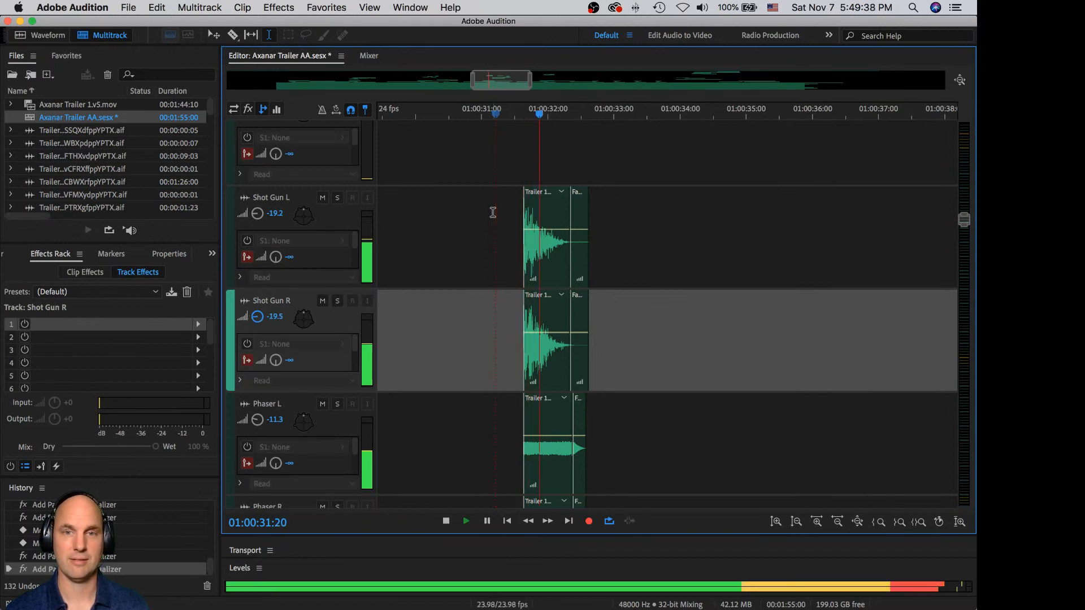
{"action": "key", "text": "space"}
Step: Raise the Shot Gun L track volume to -17.7 dB and Shot Gun R to -17.4 dB, and play from 01:00:31:00
{"action": "left_click", "coordinate": [257, 220]}
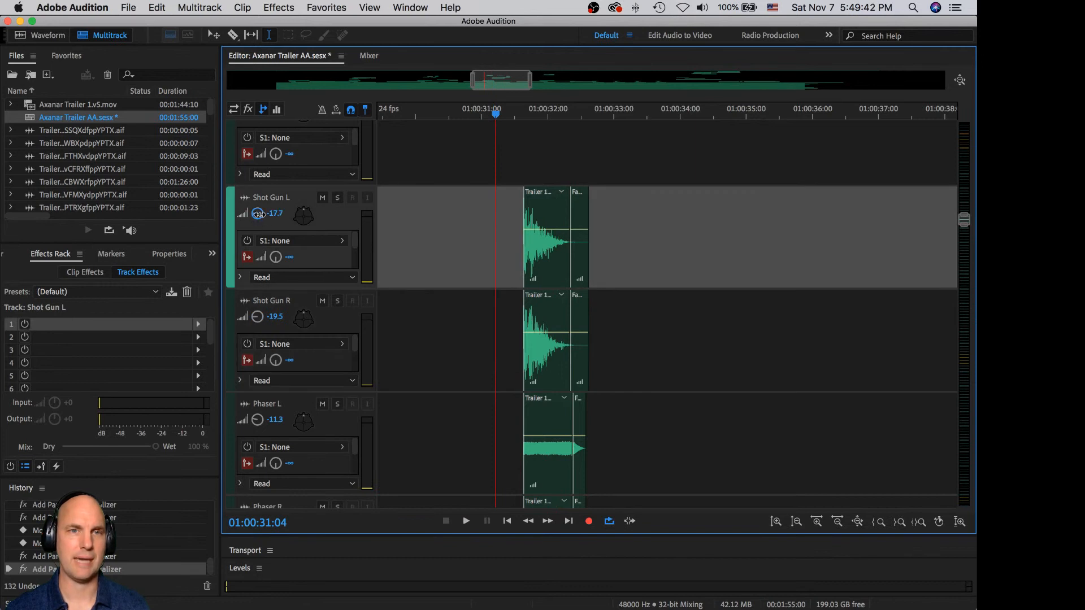
{"action": "left_click_drag", "start_coordinate": [258, 317], "coordinate": [261, 317]}
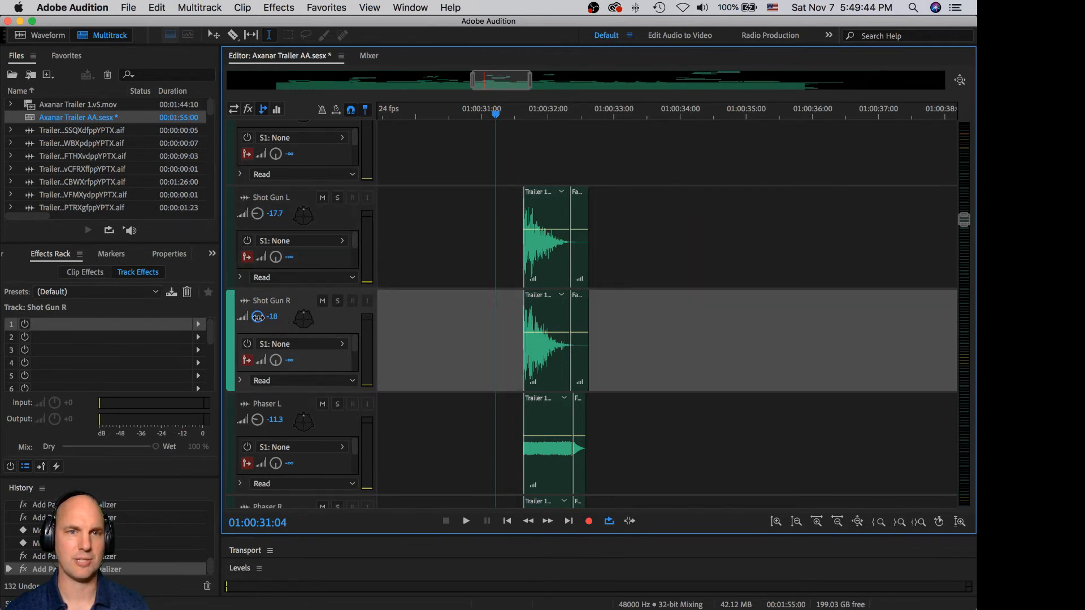
{"action": "left_click", "coordinate": [481, 206]}
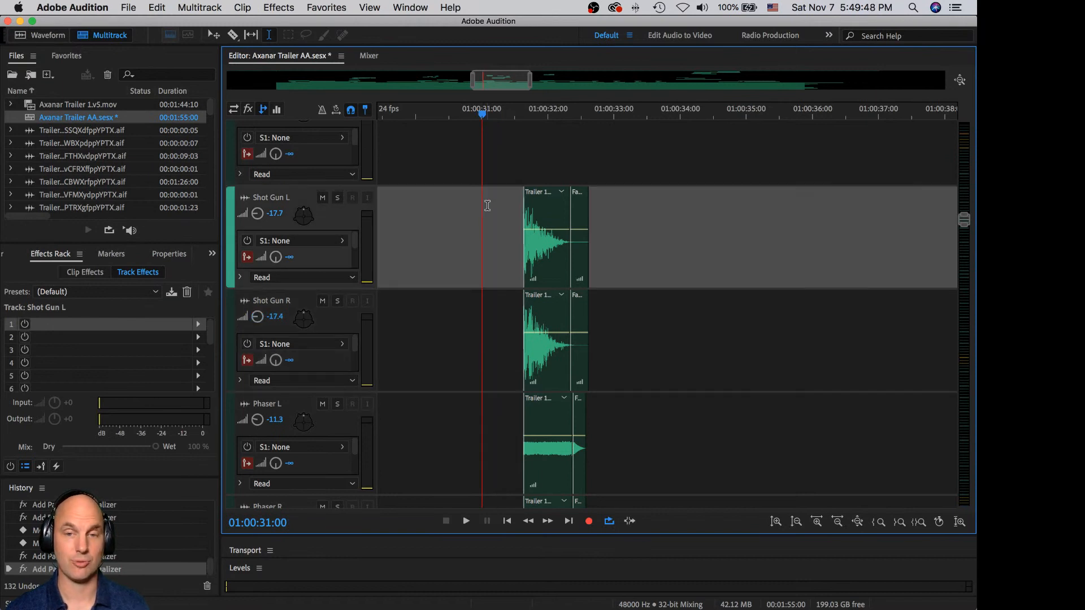
{"action": "key", "text": "space"}
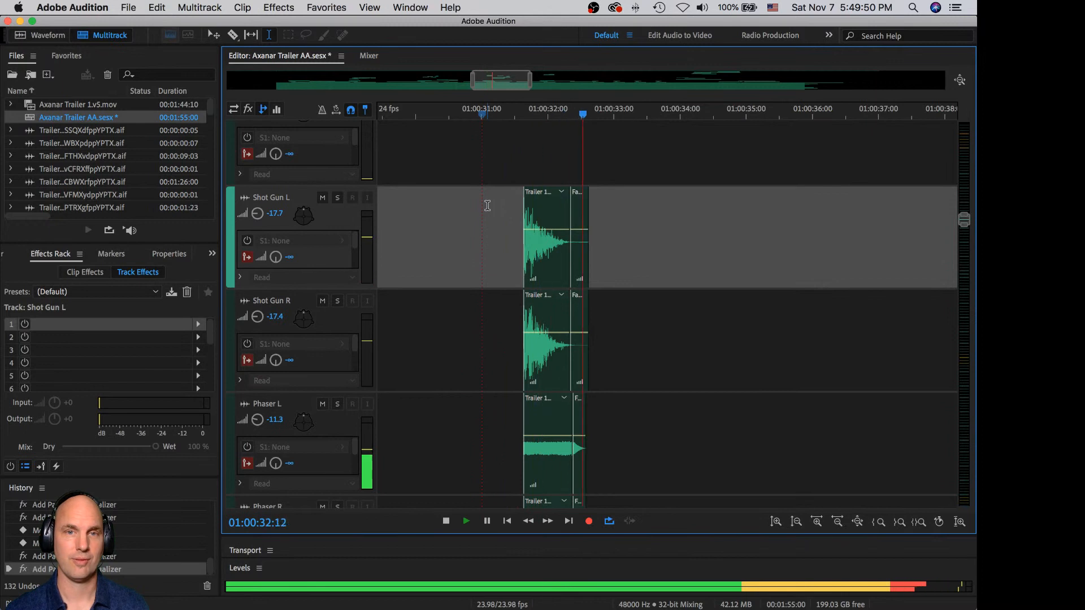
{"action": "key", "text": "space"}
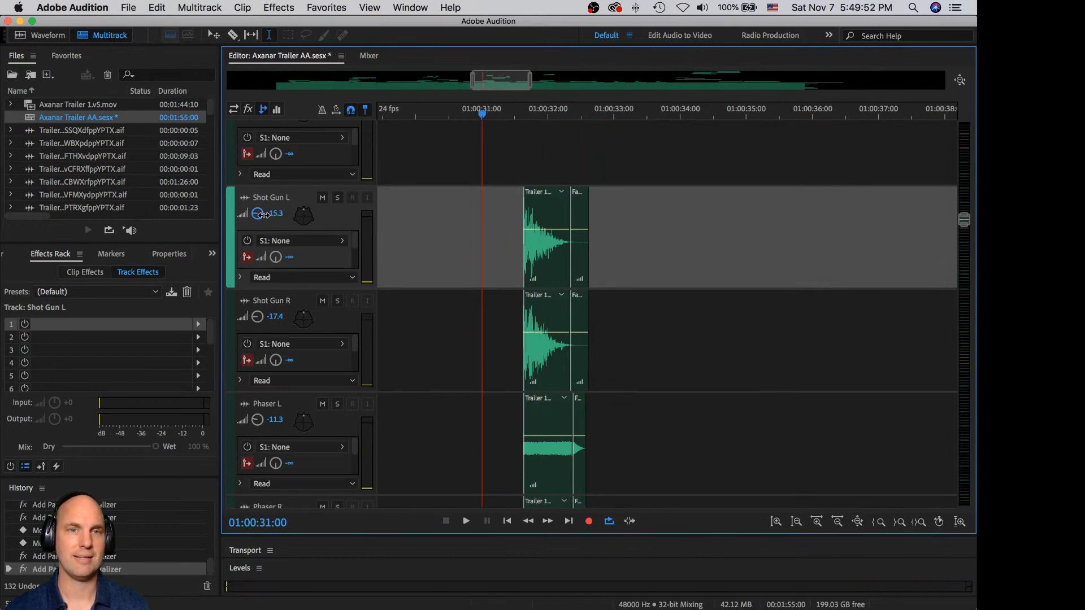
Step: Set the Shot Gun L and Shot Gun R track volumes to -16.5 dB each and play the passage
{"action": "left_click", "coordinate": [261, 313]}
{"action": "key", "text": "space"}
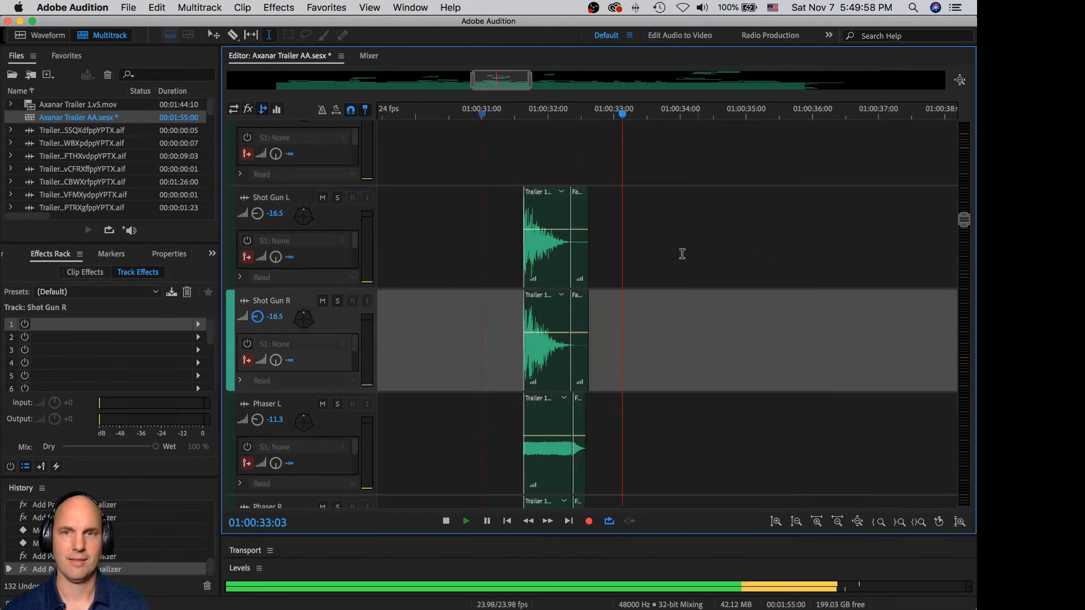
{"action": "key", "text": "space"}
Step: Solo Explosion 1L and Explosion 1R, audition them together, and clear both solos
{"action": "scroll", "coordinate": [679, 254], "scroll_direction": "down", "scroll_amount": 8}
{"action": "scroll", "coordinate": [678, 261], "scroll_direction": "down", "scroll_amount": 3}
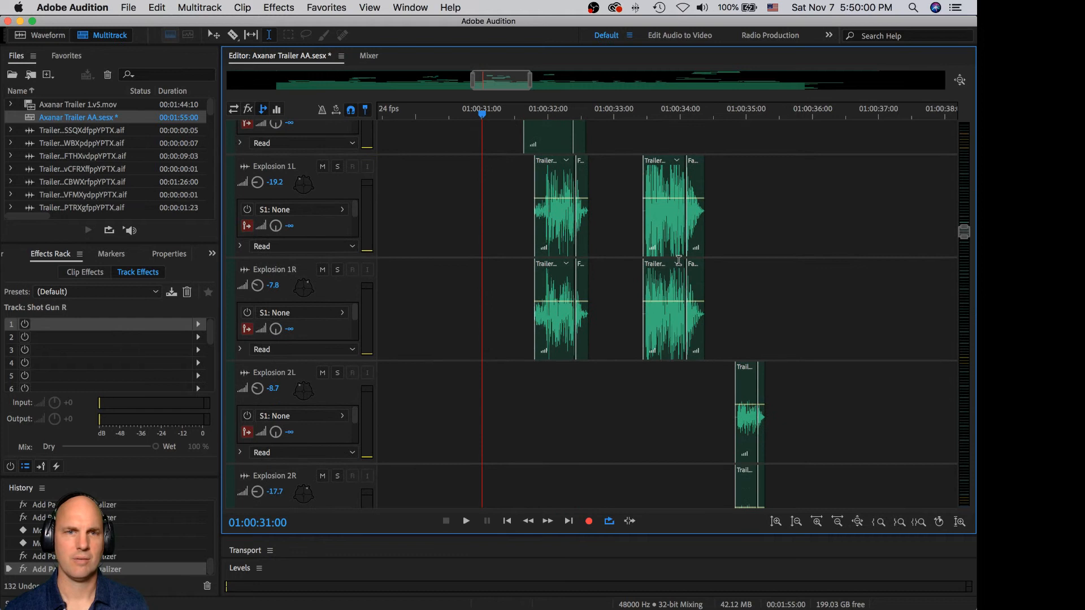
{"action": "left_click", "coordinate": [337, 166]}
{"action": "left_click", "coordinate": [338, 268]}
{"action": "key", "text": "space"}
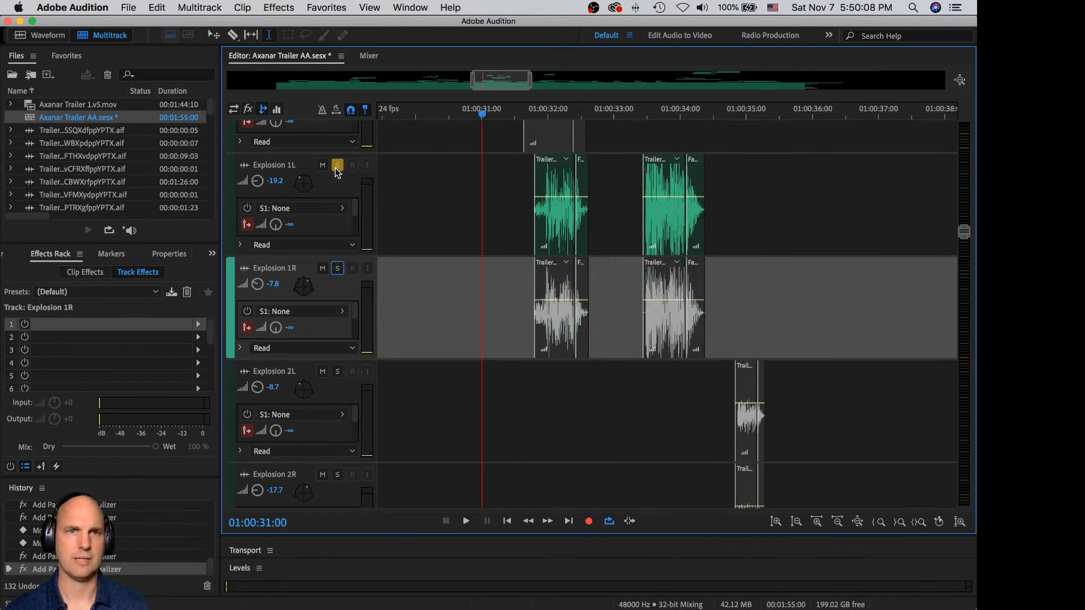
{"action": "left_click", "coordinate": [337, 167]}
Step: Add a short fade-in to the first explosion clip on both Explosion 1L and Explosion 1R, and play the passage
{"action": "left_click", "coordinate": [546, 174]}
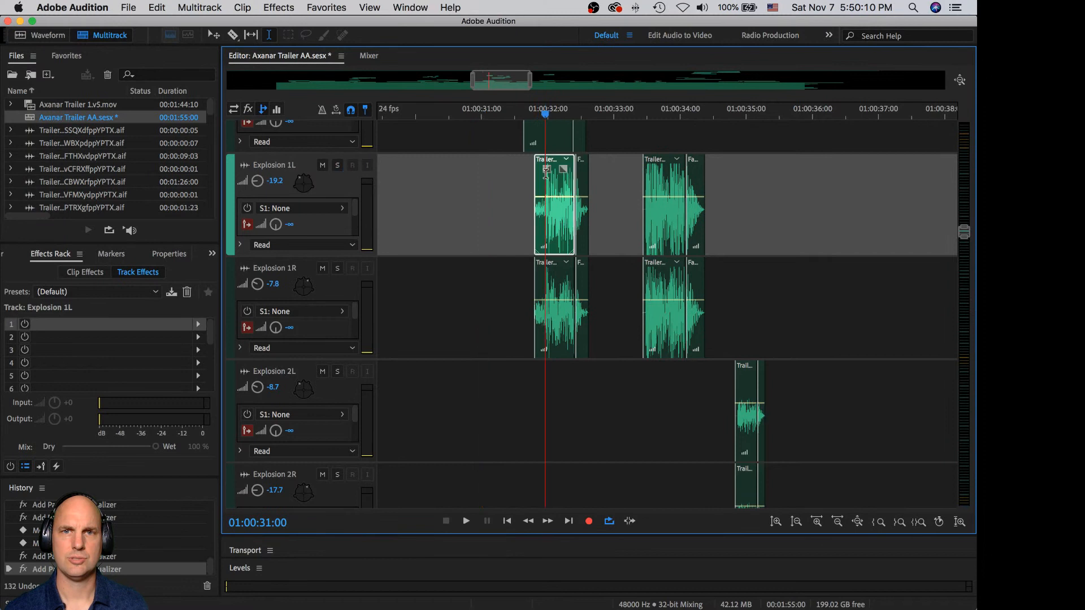
{"action": "left_click_drag", "start_coordinate": [541, 168], "coordinate": [547, 180]}
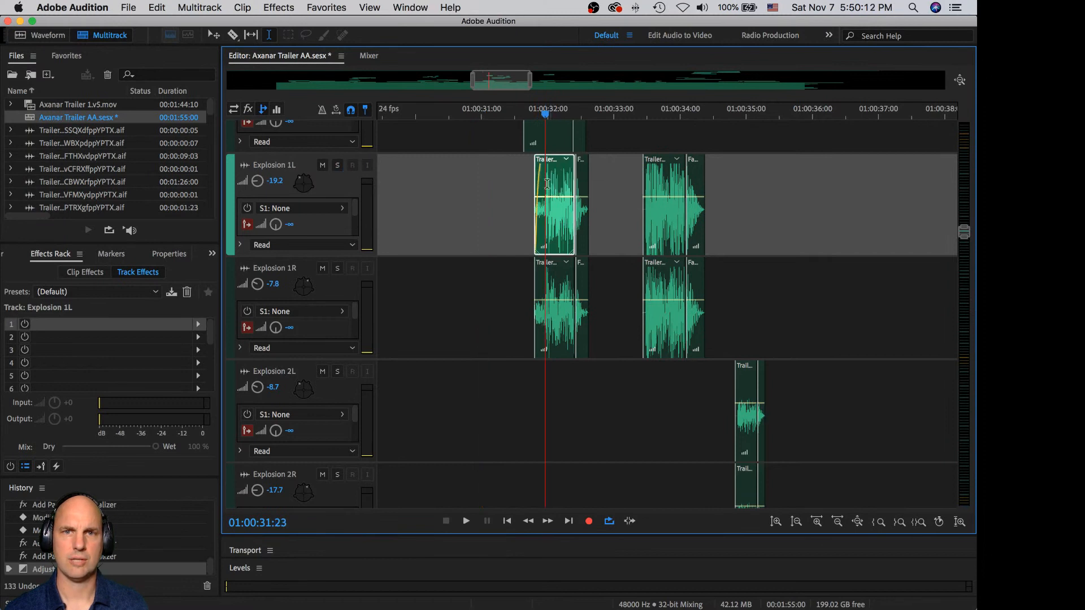
{"action": "left_click", "coordinate": [553, 288]}
{"action": "left_click_drag", "start_coordinate": [544, 266], "coordinate": [547, 286]}
{"action": "left_click", "coordinate": [518, 204]}
{"action": "key", "text": "space"}
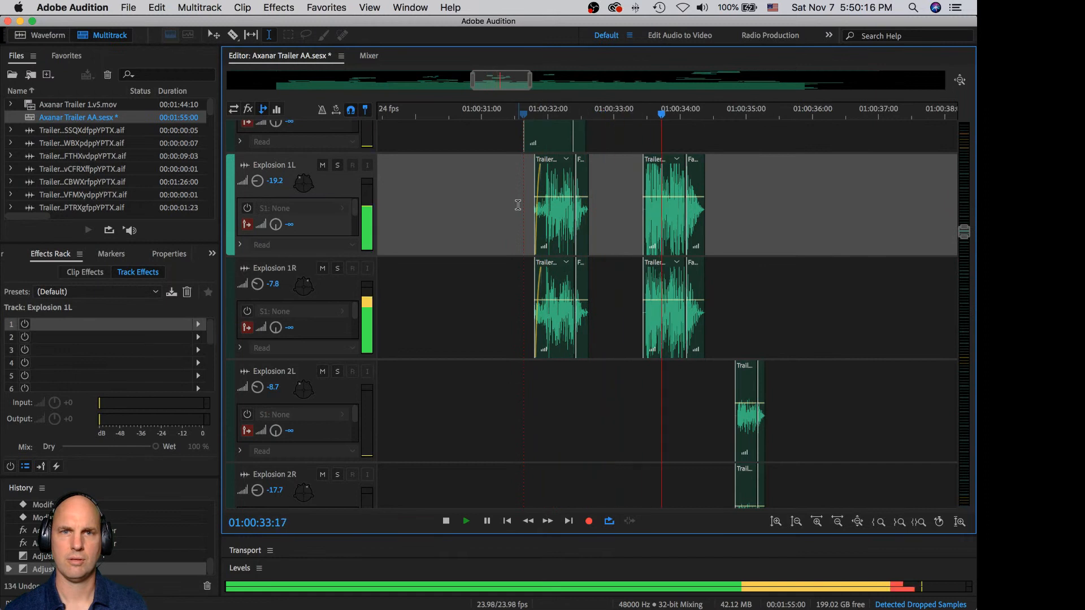
{"action": "key", "text": "space"}
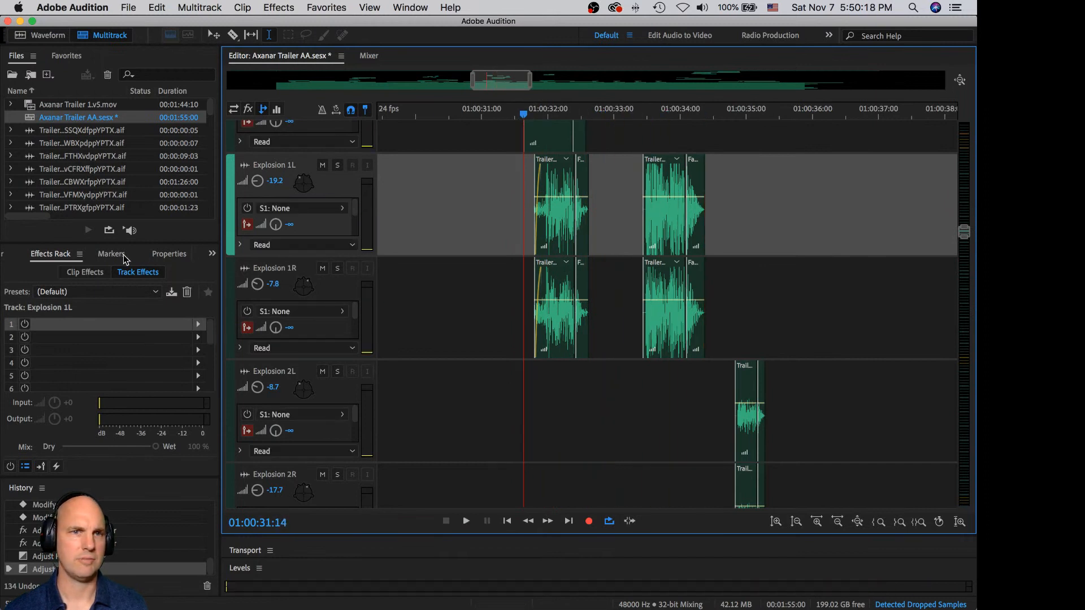
Step: Bring up the Video view and play the explosion passage against picture from 01:00:31:07
{"action": "left_click", "coordinate": [212, 253]}
{"action": "left_click", "coordinate": [240, 341]}
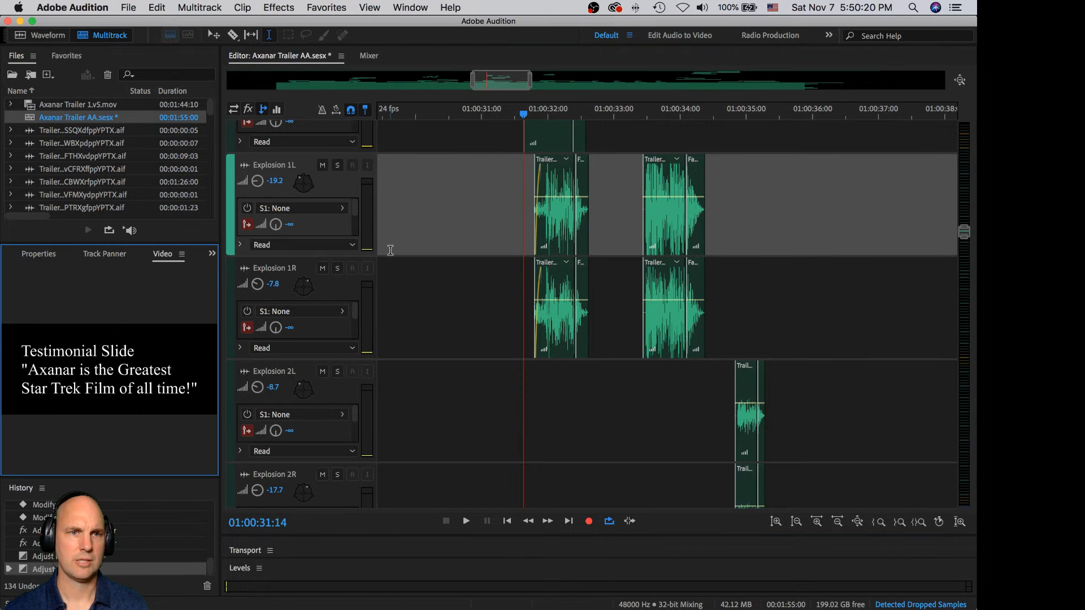
{"action": "left_click", "coordinate": [503, 182]}
{"action": "key", "text": "space"}
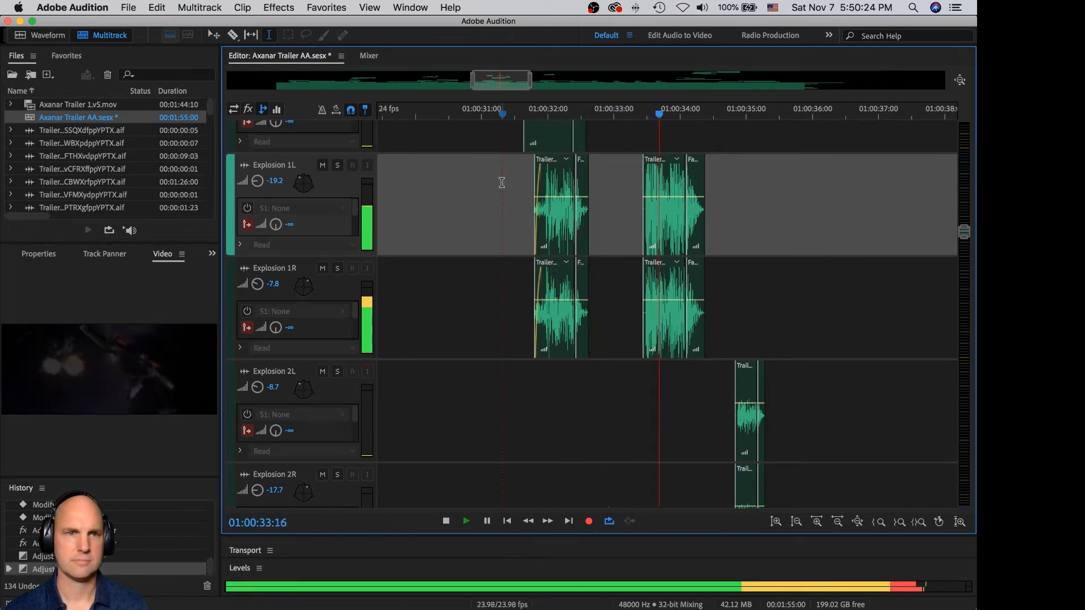
{"action": "key", "text": "space"}
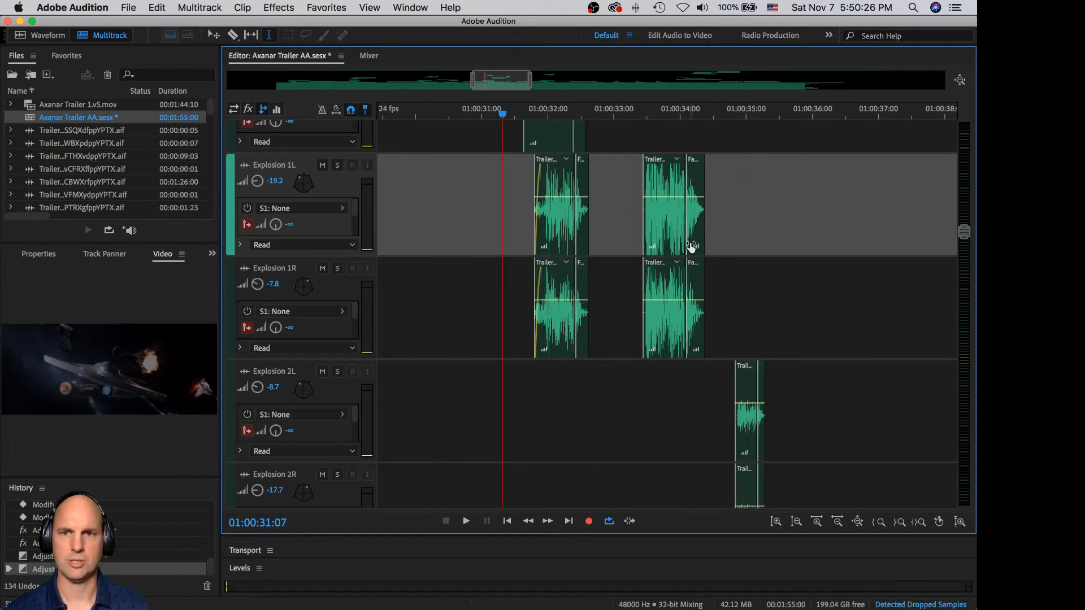
{"action": "key", "text": "space"}
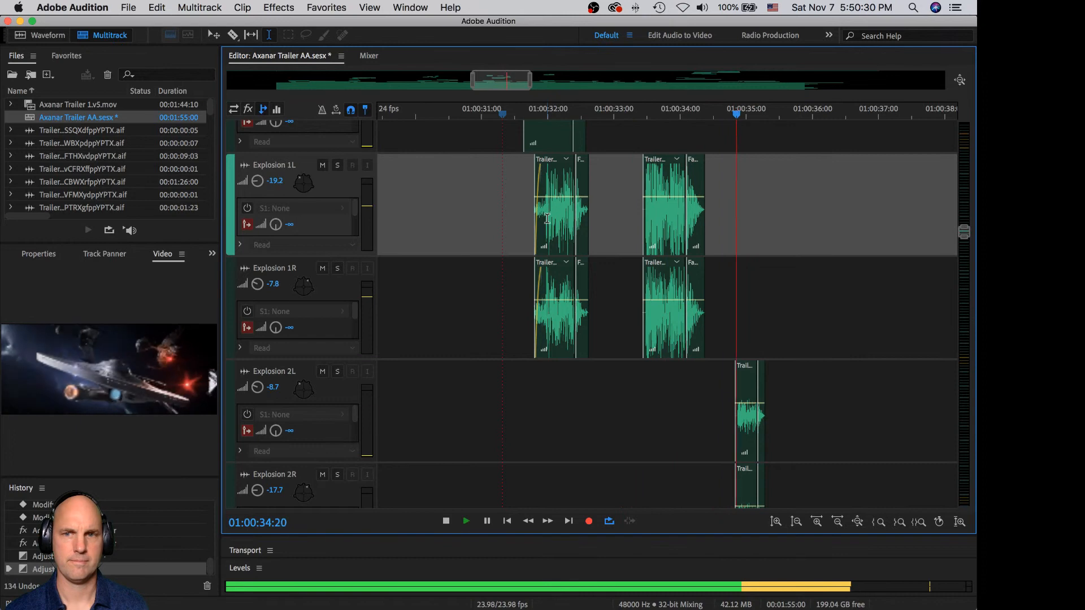
{"action": "key", "text": "space"}
Step: Solo Sub Sweep L and Sub Sweep R to audition them from 01:00:31:07, and play them again unsoloed in the full mix
{"action": "scroll", "coordinate": [644, 310], "scroll_direction": "down", "scroll_amount": 10}
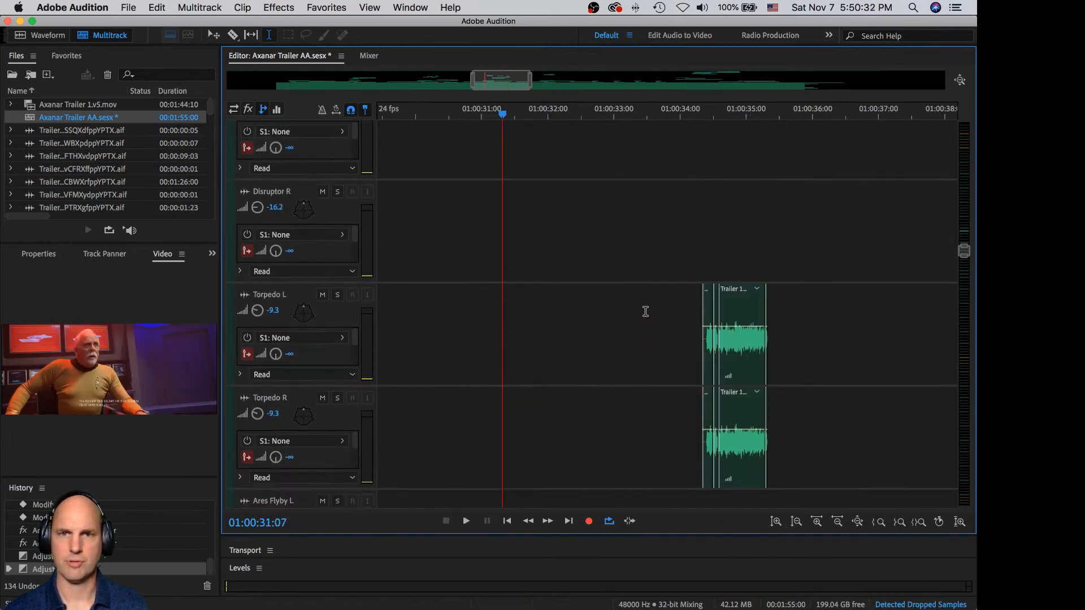
{"action": "scroll", "coordinate": [645, 312], "scroll_direction": "down", "scroll_amount": 10}
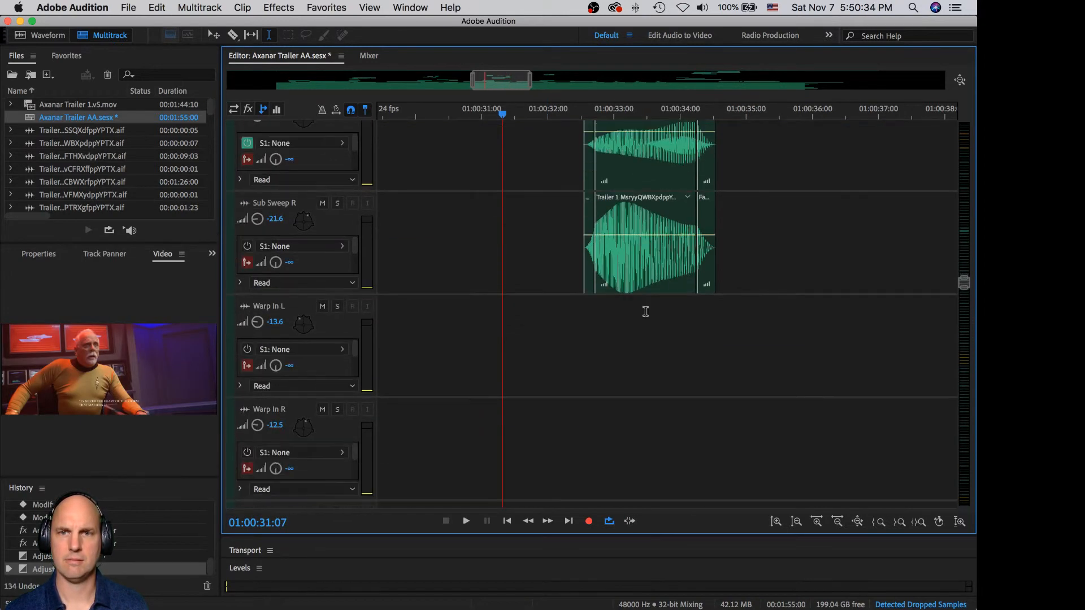
{"action": "scroll", "coordinate": [645, 311], "scroll_direction": "up", "scroll_amount": 1}
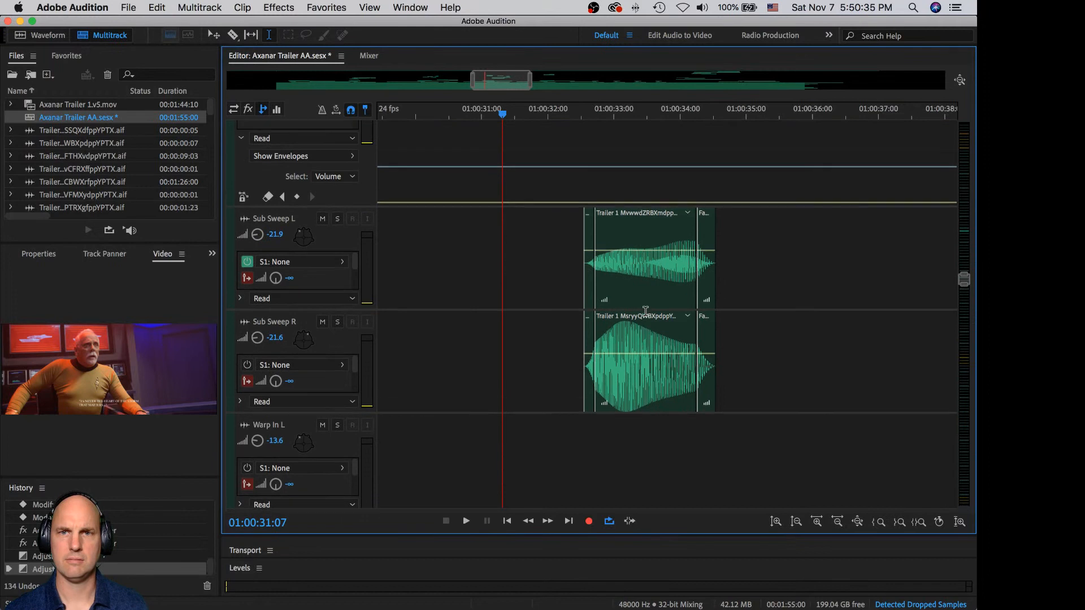
{"action": "left_click", "coordinate": [337, 219]}
{"action": "left_click", "coordinate": [338, 322]}
{"action": "key", "text": "space"}
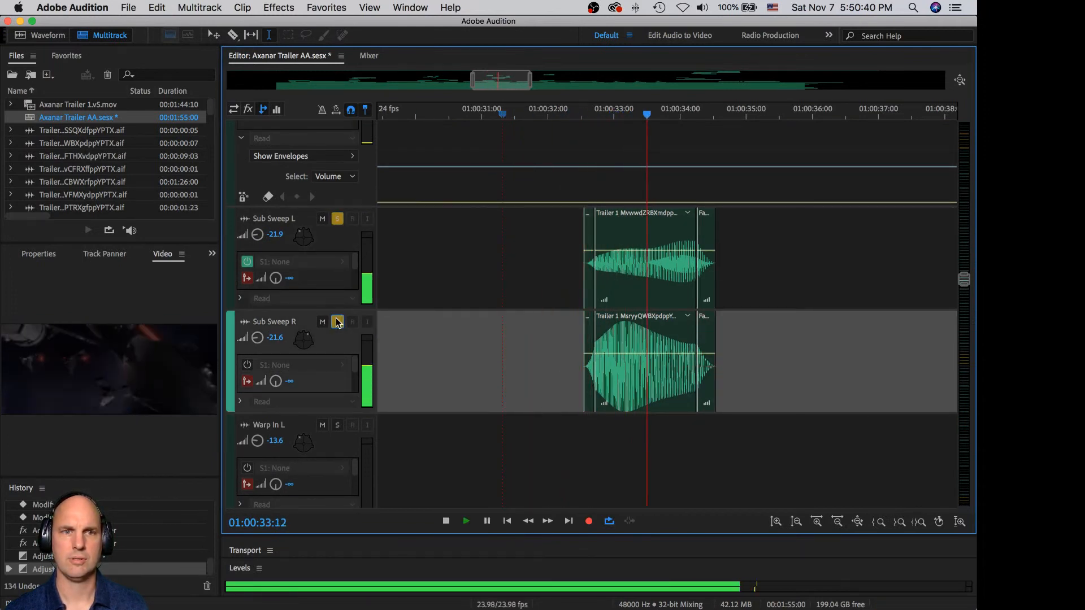
{"action": "key", "text": "space"}
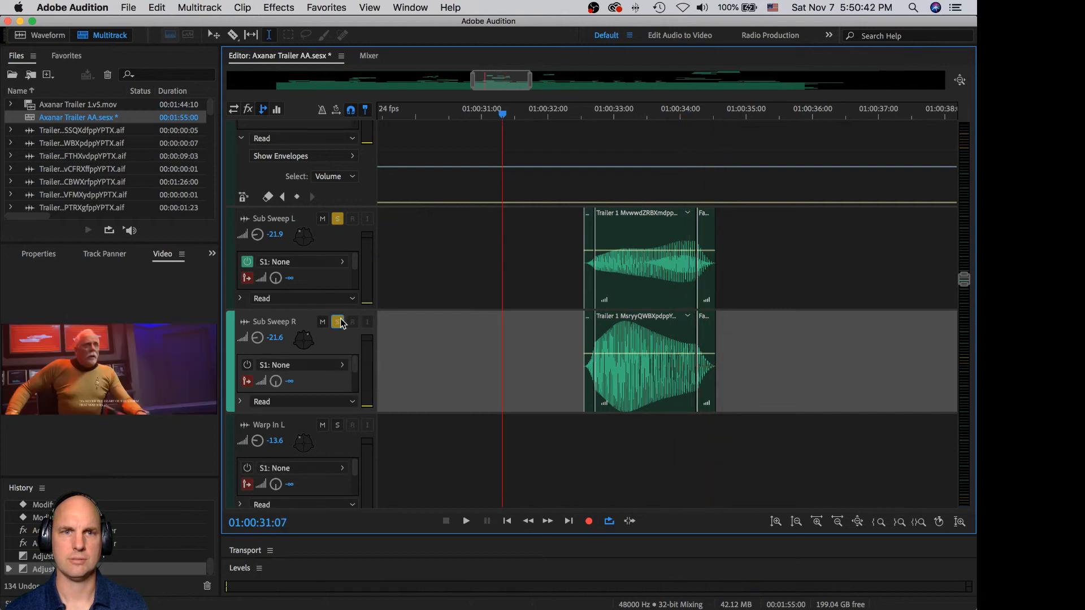
{"action": "left_click", "coordinate": [337, 220]}
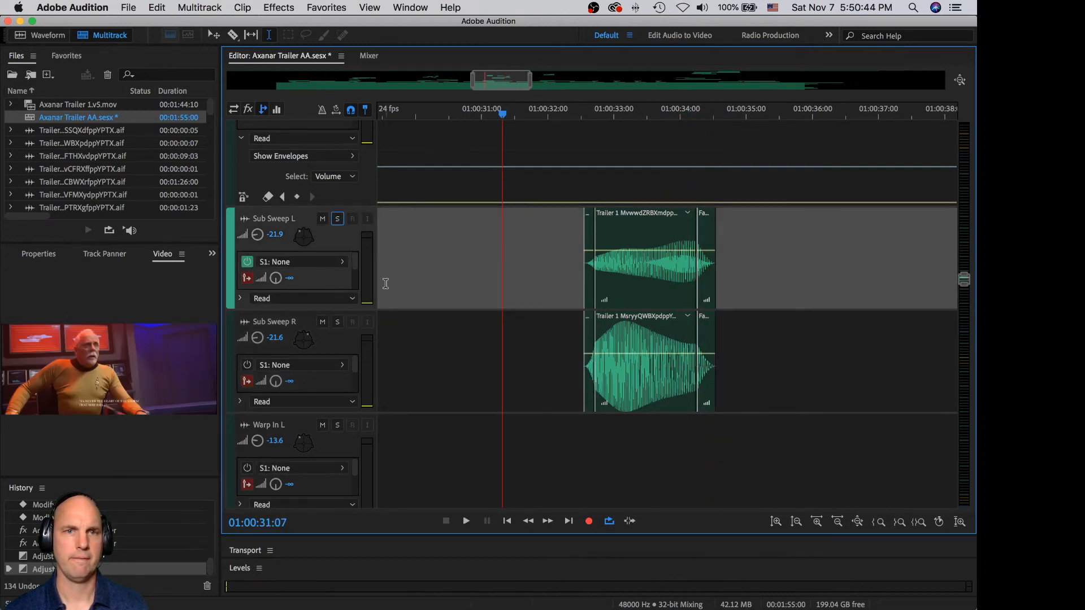
{"action": "key", "text": "space"}
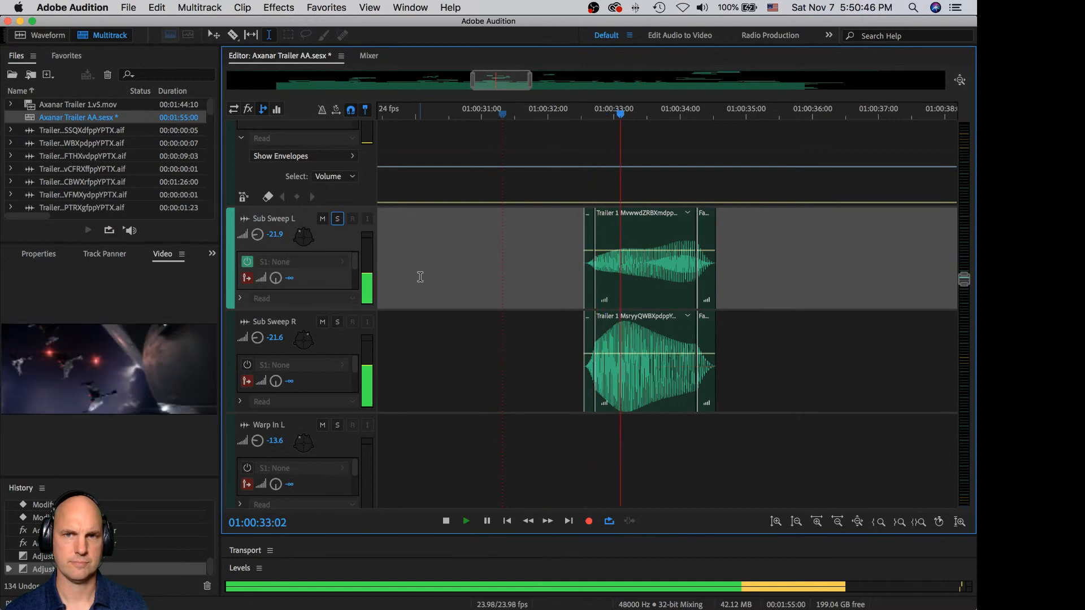
{"action": "key", "text": "space"}
Step: Solo Ares Impulse L and Ares Impulse R to audition them together, and audition Ares Impulse L alone
{"action": "scroll", "coordinate": [568, 264], "scroll_direction": "up", "scroll_amount": 5}
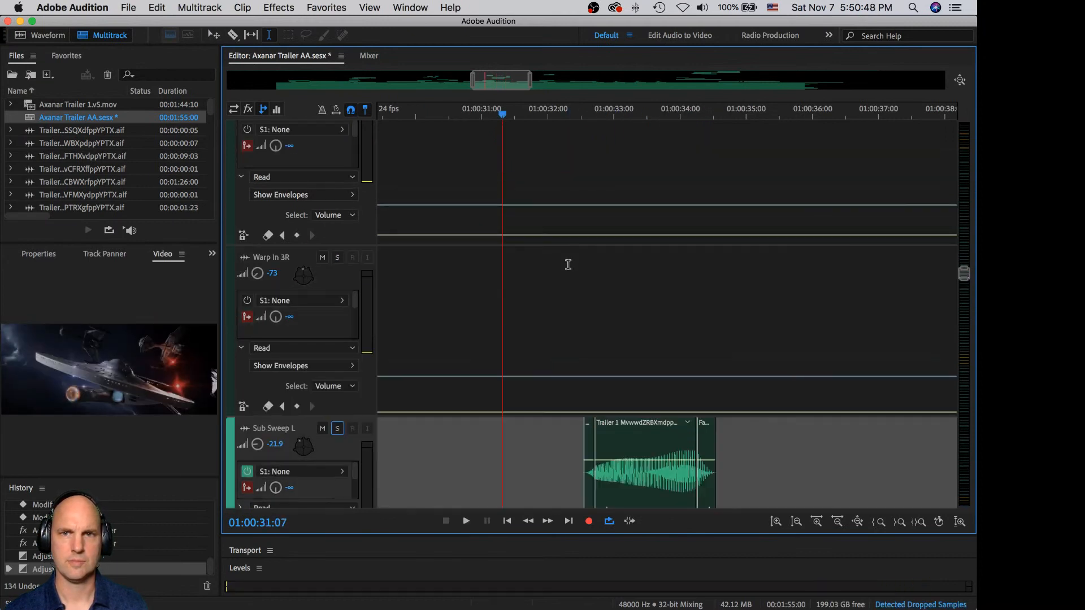
{"action": "scroll", "coordinate": [568, 264], "scroll_direction": "up", "scroll_amount": 5}
{"action": "left_click", "coordinate": [338, 192]}
{"action": "left_click", "coordinate": [338, 295]}
{"action": "key", "text": "space"}
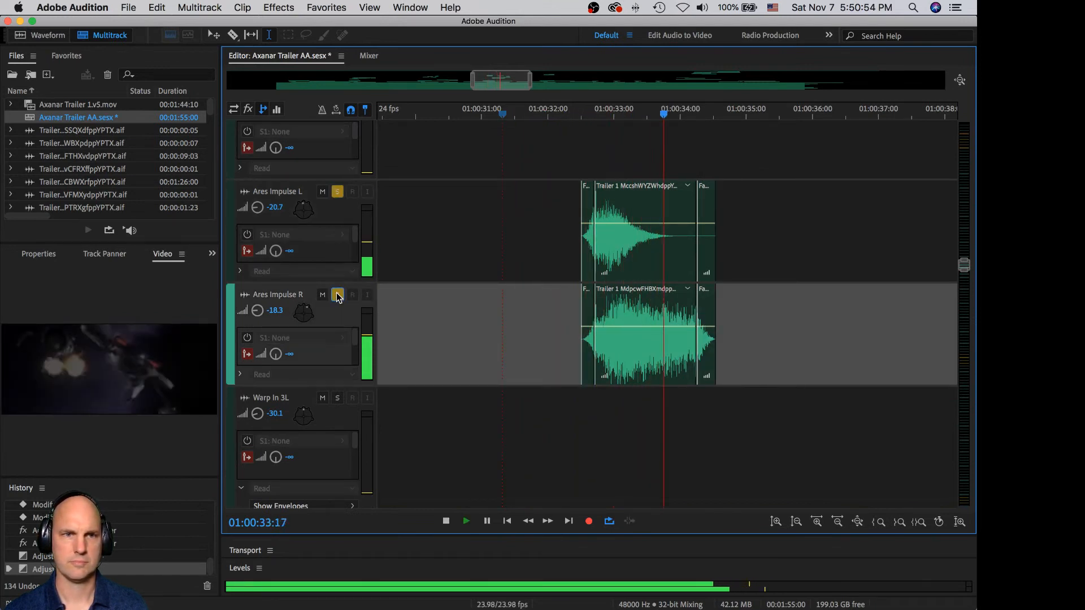
{"action": "key", "text": "space"}
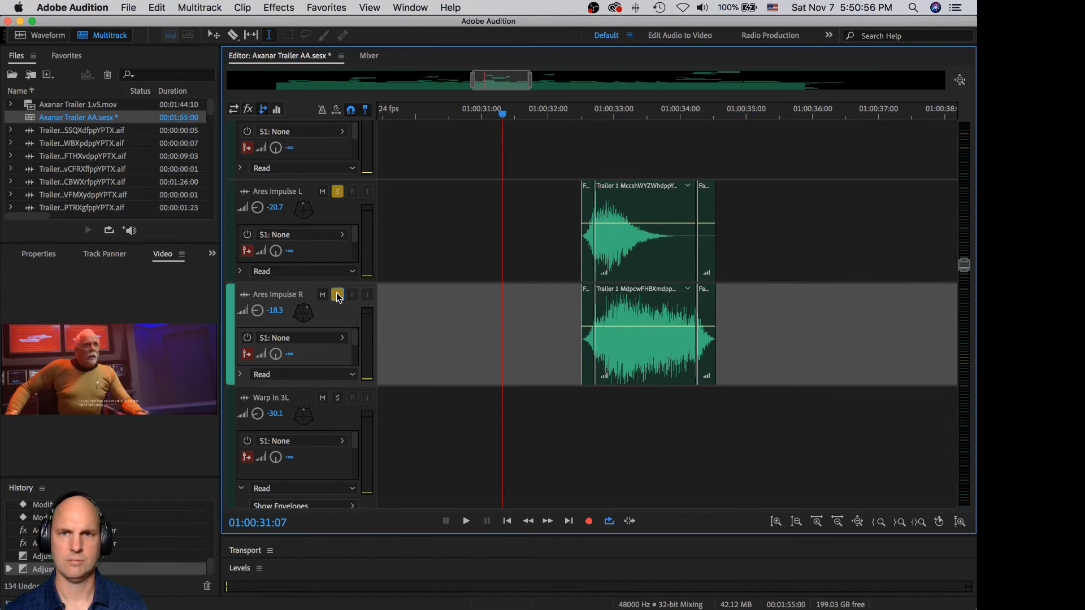
{"action": "key", "text": "space"}
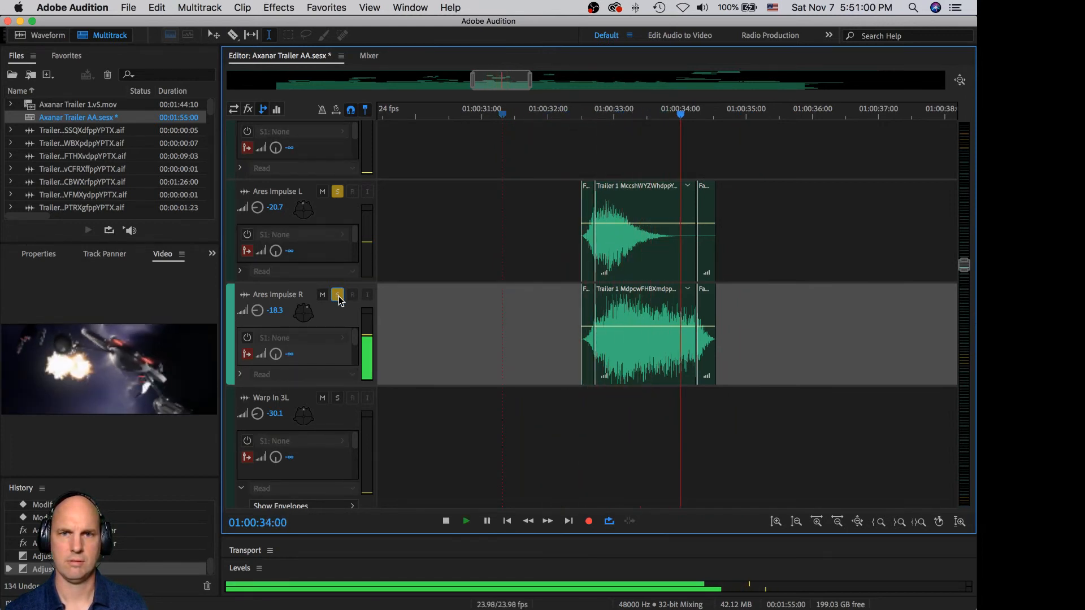
{"action": "key", "text": "space"}
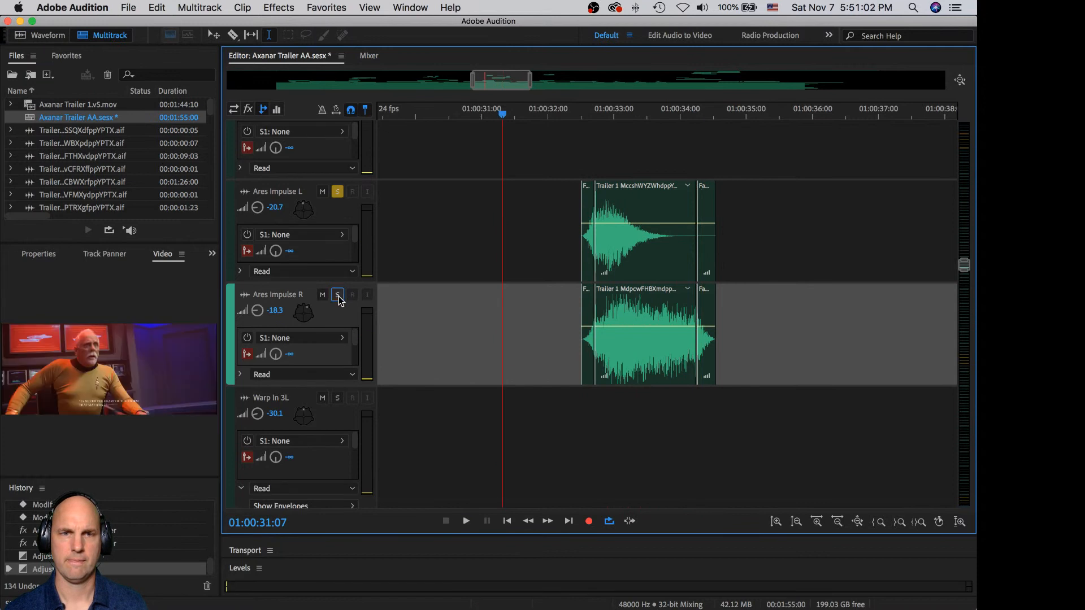
{"action": "key", "text": "space"}
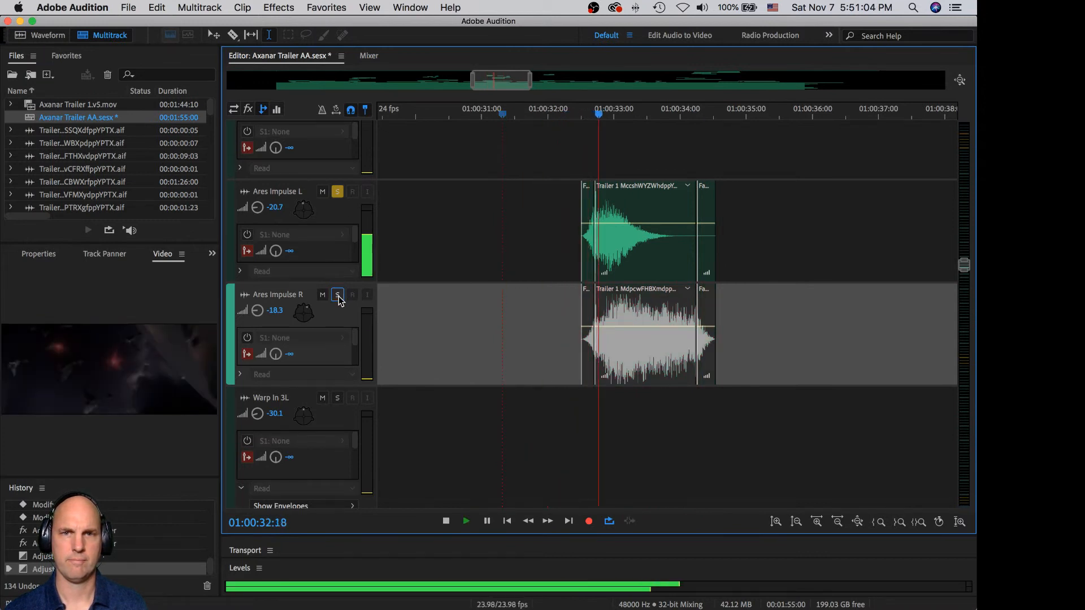
{"action": "key", "text": "space"}
{"action": "key", "text": "space"}
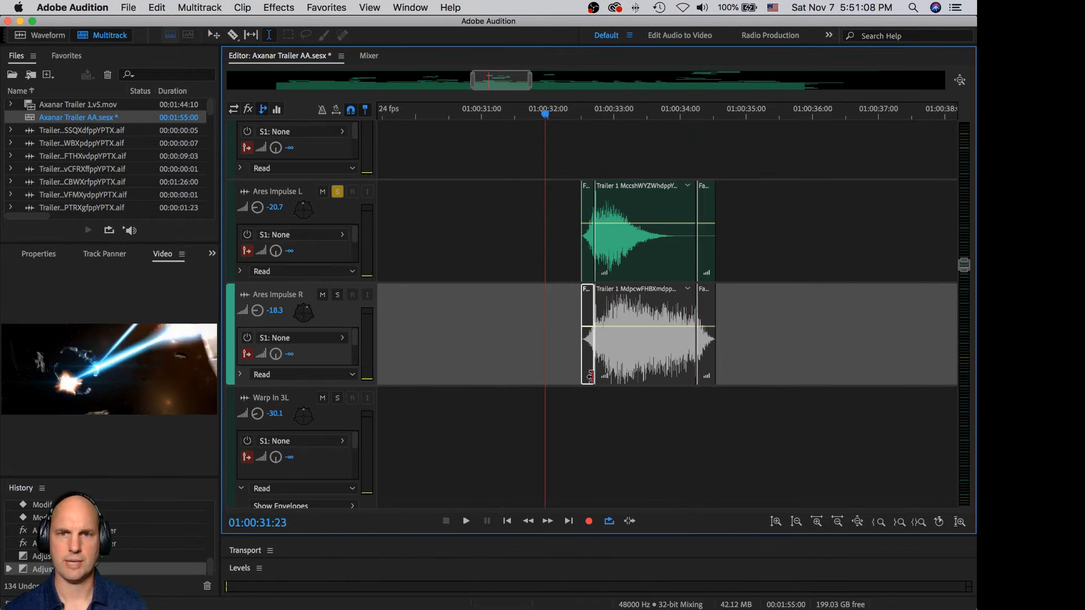
Step: Delete the separate fade-in clip at the start of Ares Impulse R and move the solo from Ares Impulse L to Ares Impulse R
{"action": "key", "text": "Delete"}
{"action": "left_click", "coordinate": [337, 192]}
{"action": "left_click", "coordinate": [338, 295]}
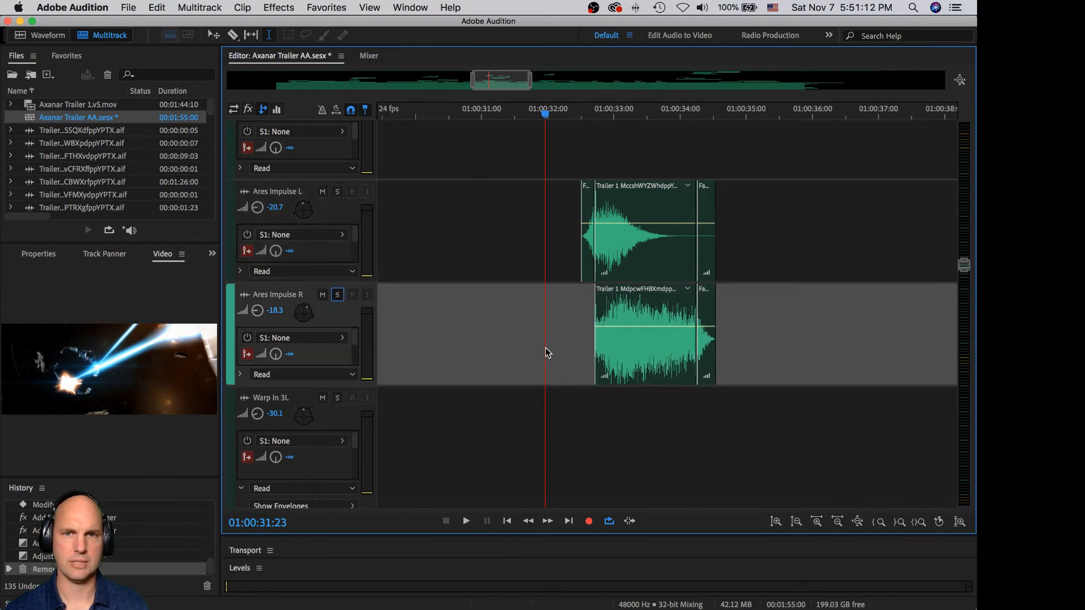
Step: Trim the start of the Ares Impulse R clip to about 01:00:33:14, give it a short curved fade-in, and audition it
{"action": "left_click", "coordinate": [598, 359]}
{"action": "left_click_drag", "start_coordinate": [597, 359], "coordinate": [656, 357]}
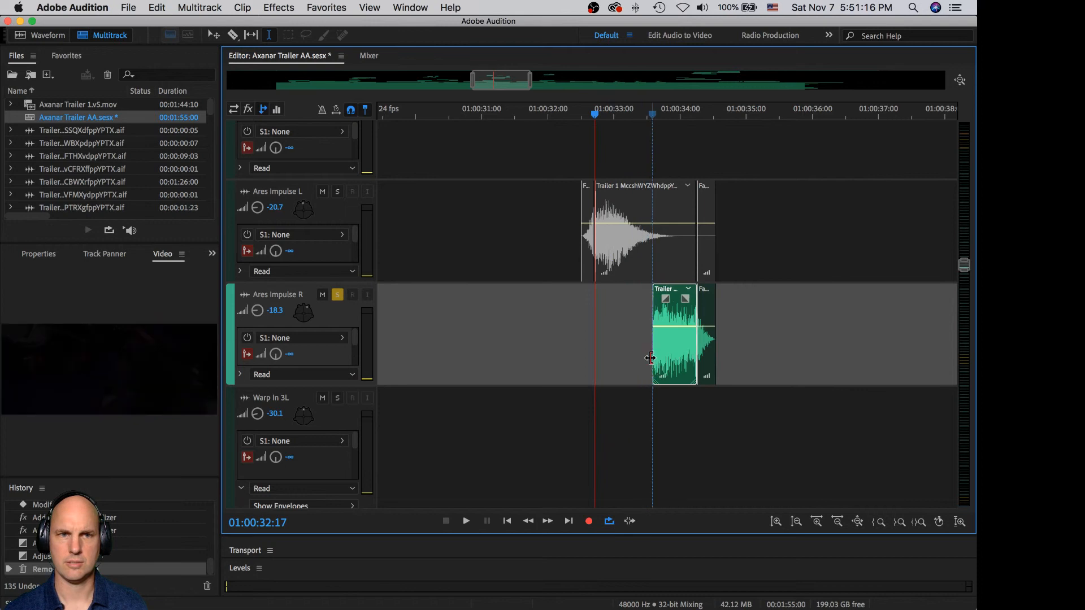
{"action": "left_click_drag", "start_coordinate": [667, 302], "coordinate": [662, 330]}
{"action": "key", "text": "space"}
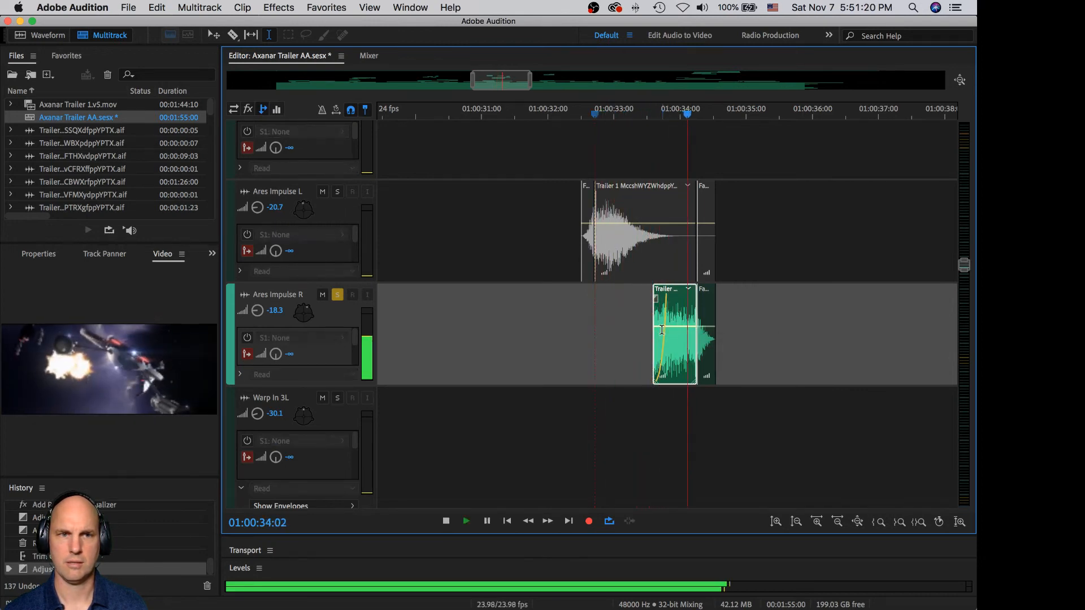
{"action": "key", "text": "space"}
Step: Solo both Ares Impulse tracks and play them together from 01:00:32:00
{"action": "left_click", "coordinate": [337, 191]}
{"action": "left_click", "coordinate": [336, 295]}
{"action": "left_click", "coordinate": [547, 217]}
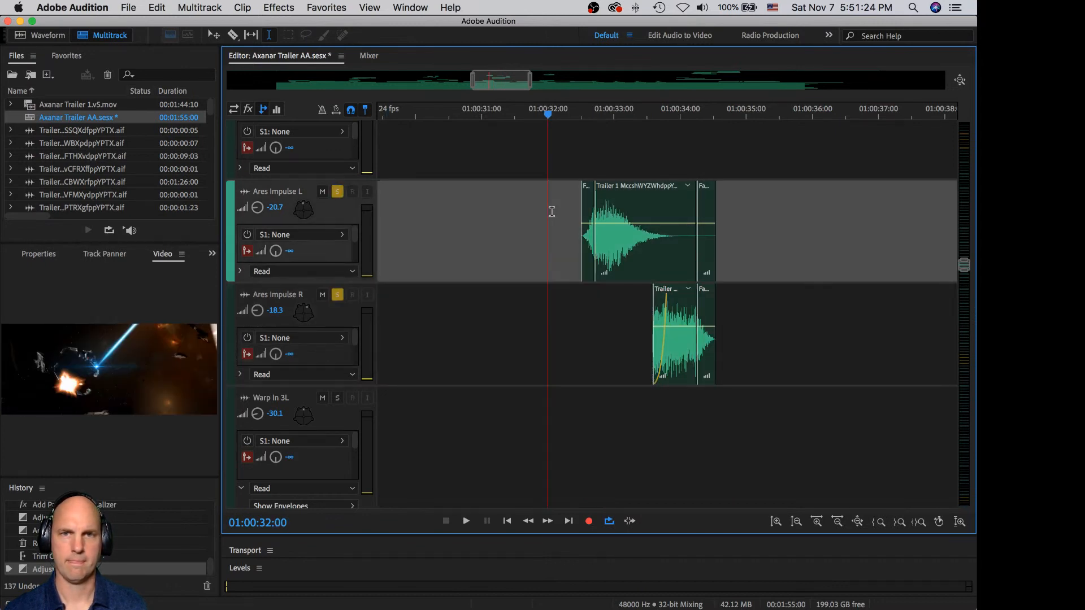
{"action": "key", "text": "space"}
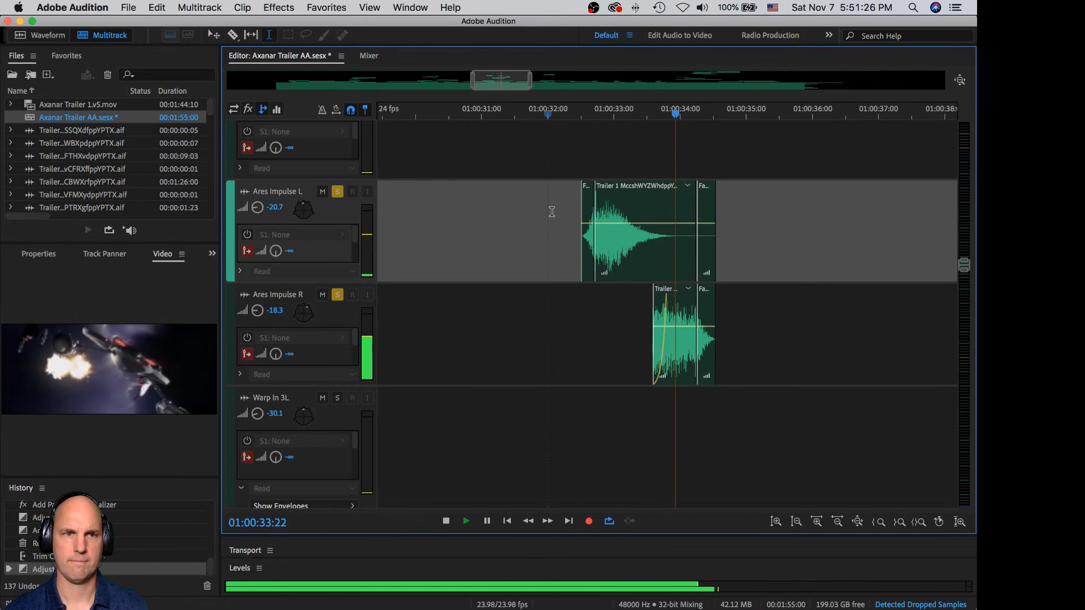
{"action": "key", "text": "space"}
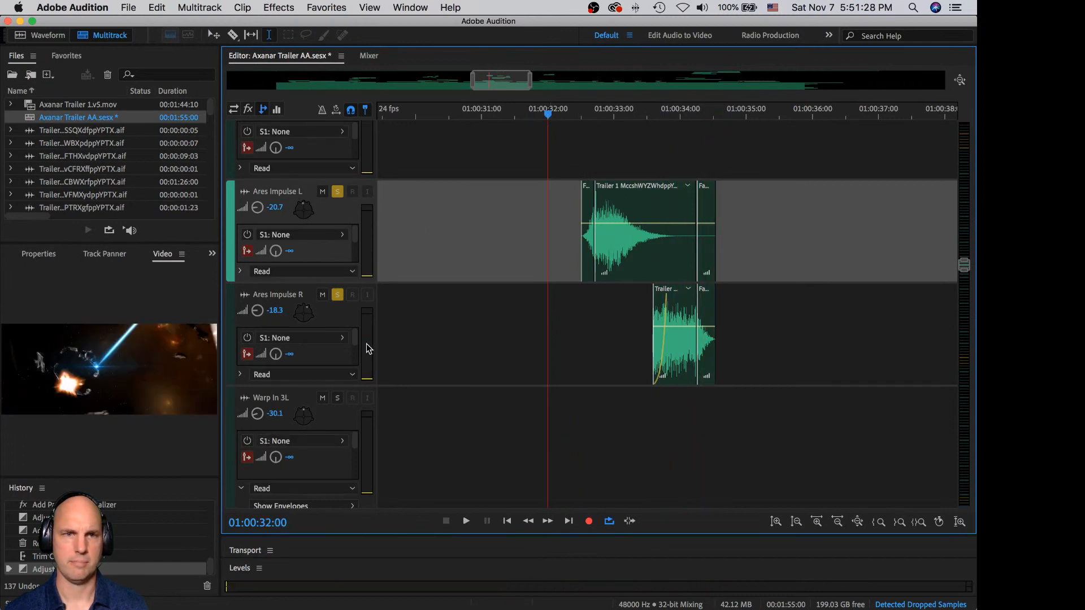
Step: Pan Ares Impulse R to the front center at a 0° angle and 88% radius, and clear the solos on both Ares Impulse tracks
{"action": "double_click", "coordinate": [301, 314]}
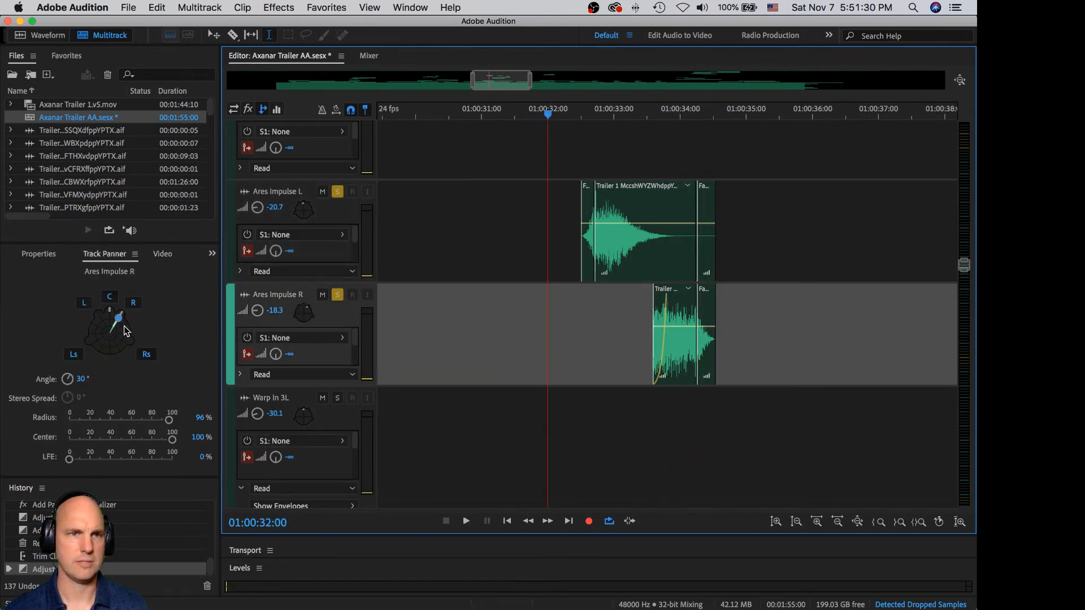
{"action": "left_click_drag", "start_coordinate": [120, 324], "coordinate": [111, 322]}
{"action": "left_click", "coordinate": [338, 299]}
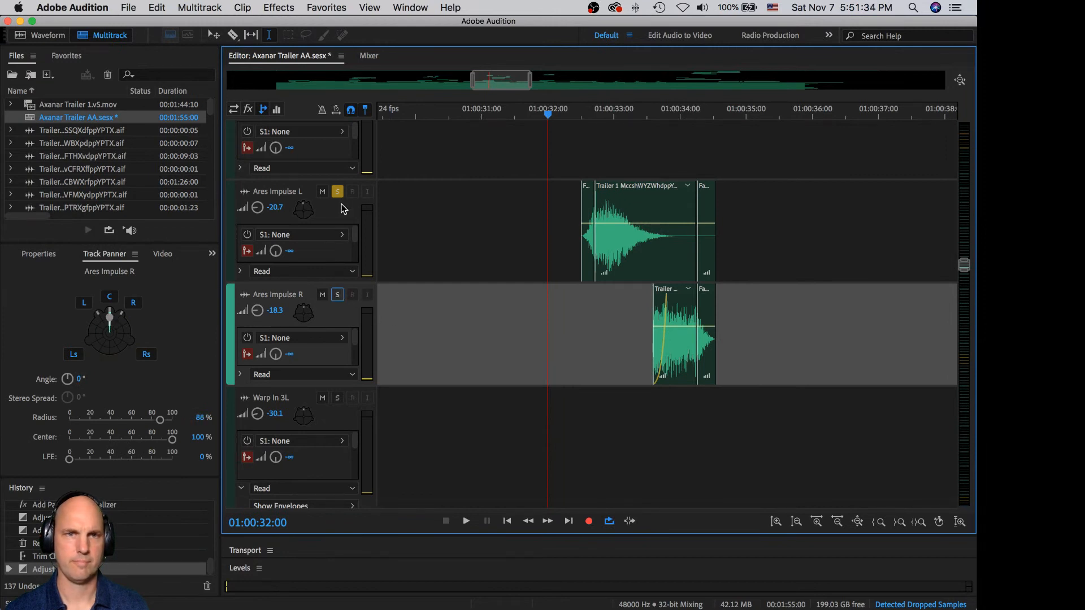
{"action": "left_click", "coordinate": [341, 193]}
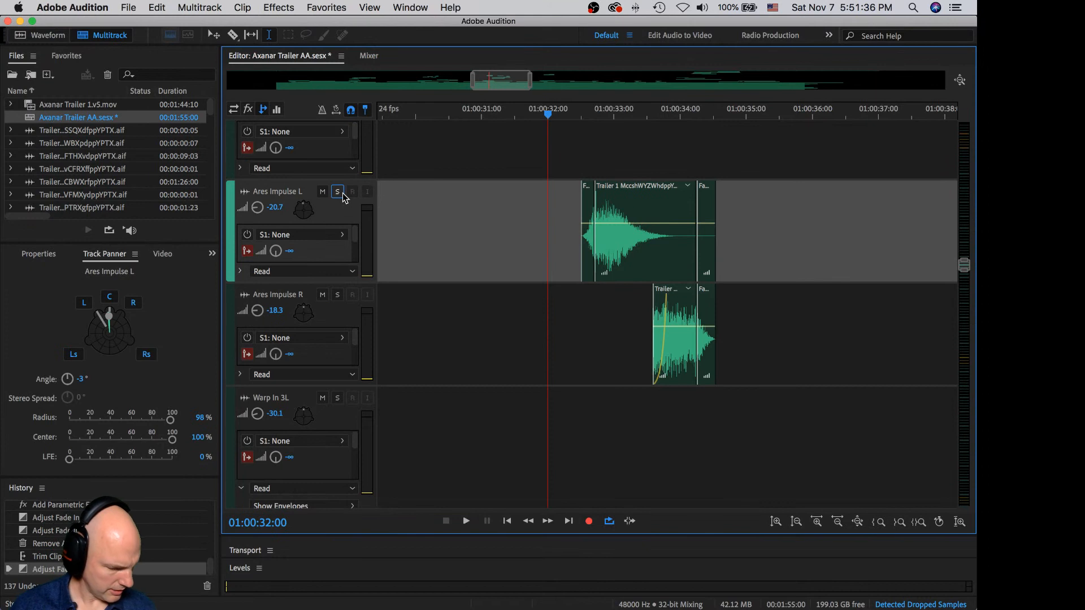
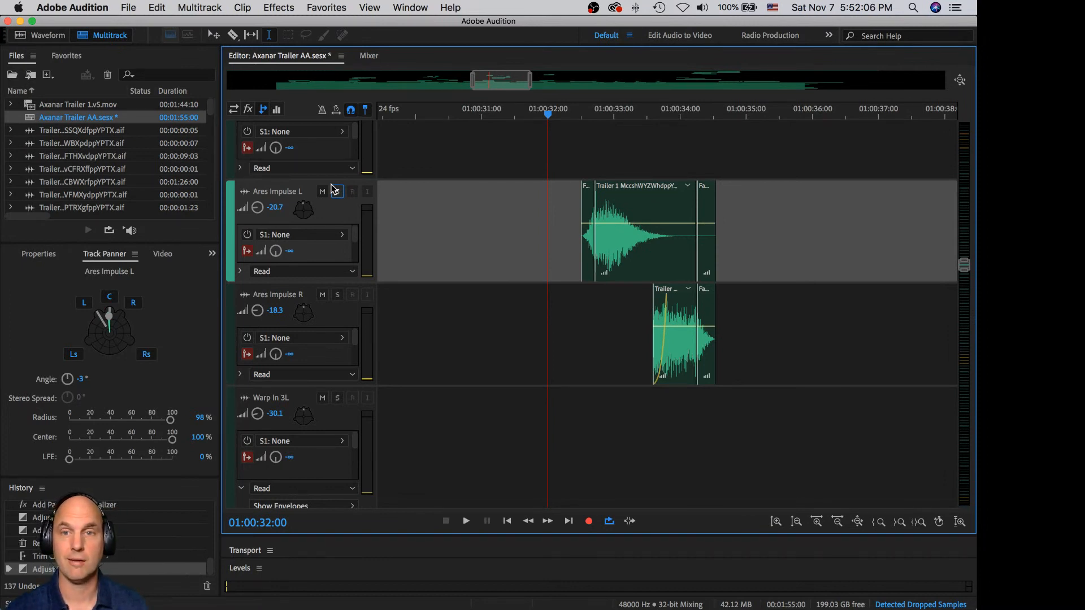
Step: Examine the main Ares Impulse L clip's enlarged spectral display in the waveform editor, and return to the Axanar Trailer AA.sesx session
{"action": "left_click", "coordinate": [659, 188]}
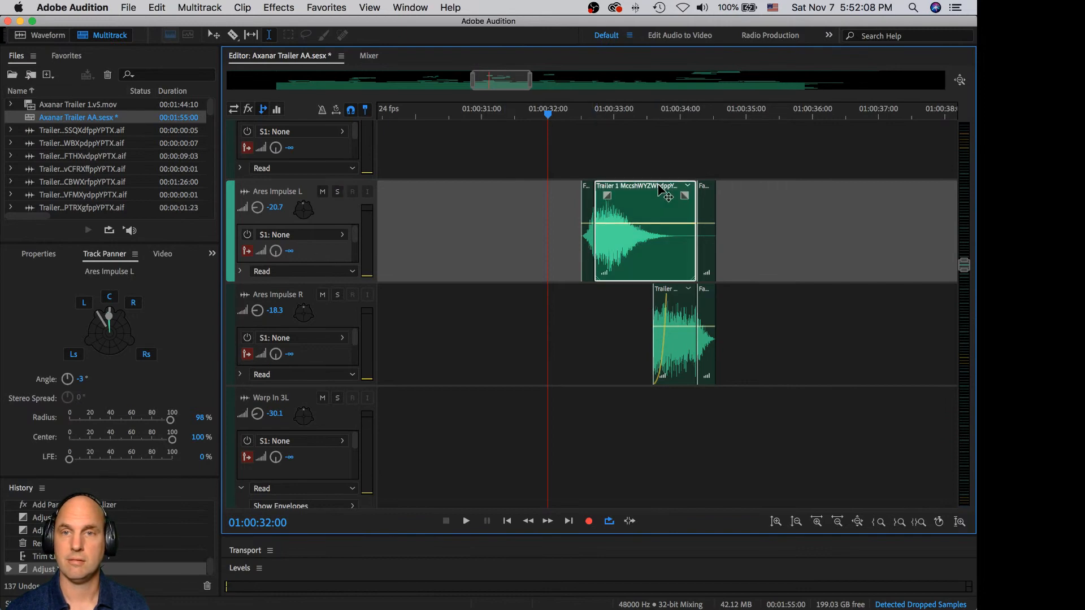
{"action": "double_click", "coordinate": [659, 188]}
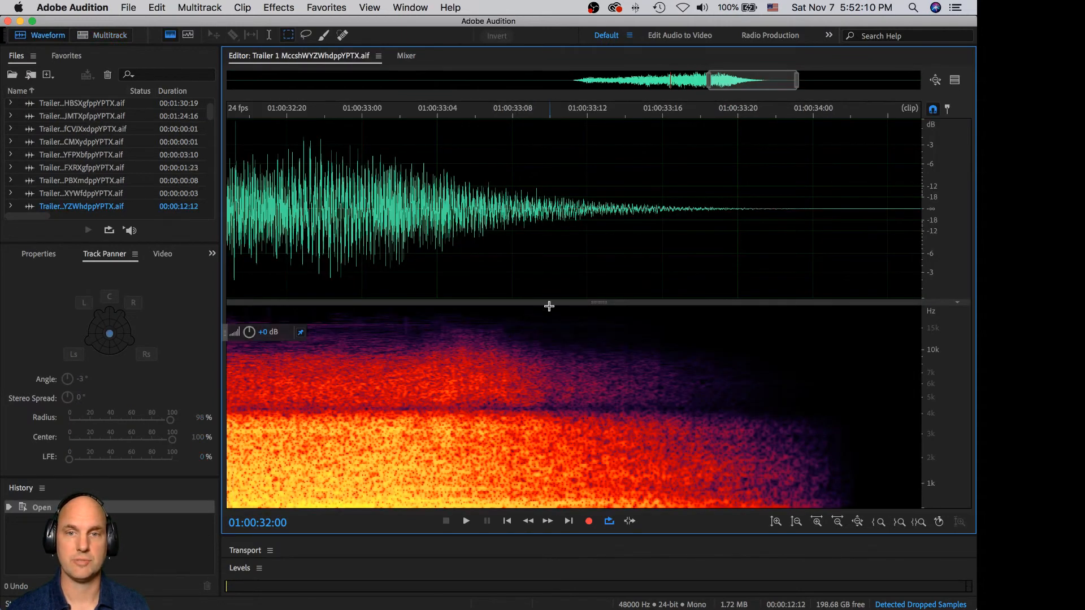
{"action": "left_click_drag", "start_coordinate": [550, 298], "coordinate": [550, 80]}
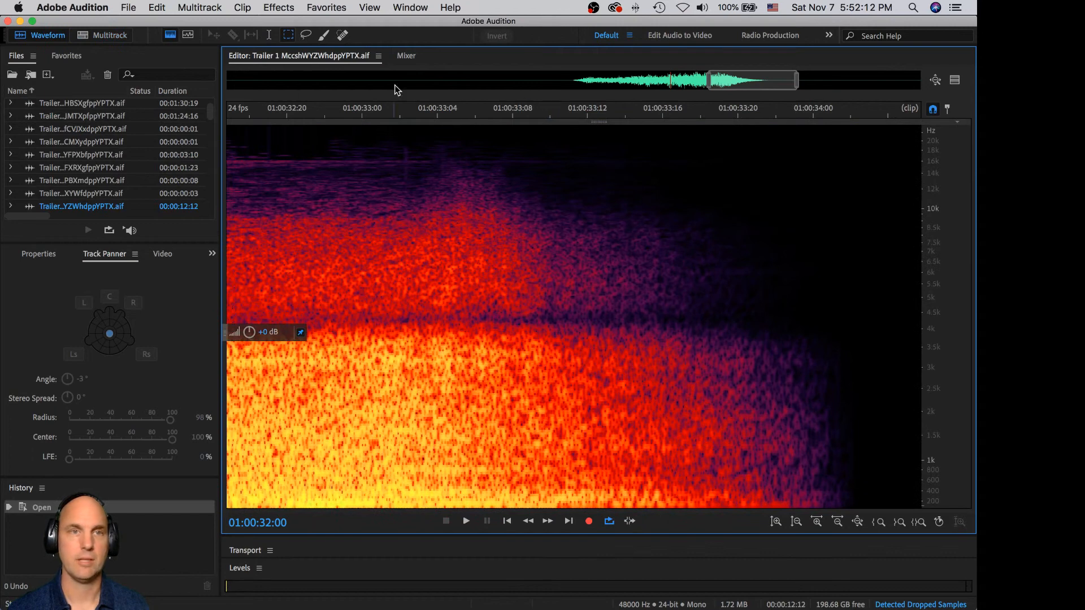
{"action": "left_click_drag", "start_coordinate": [210, 112], "coordinate": [211, 99]}
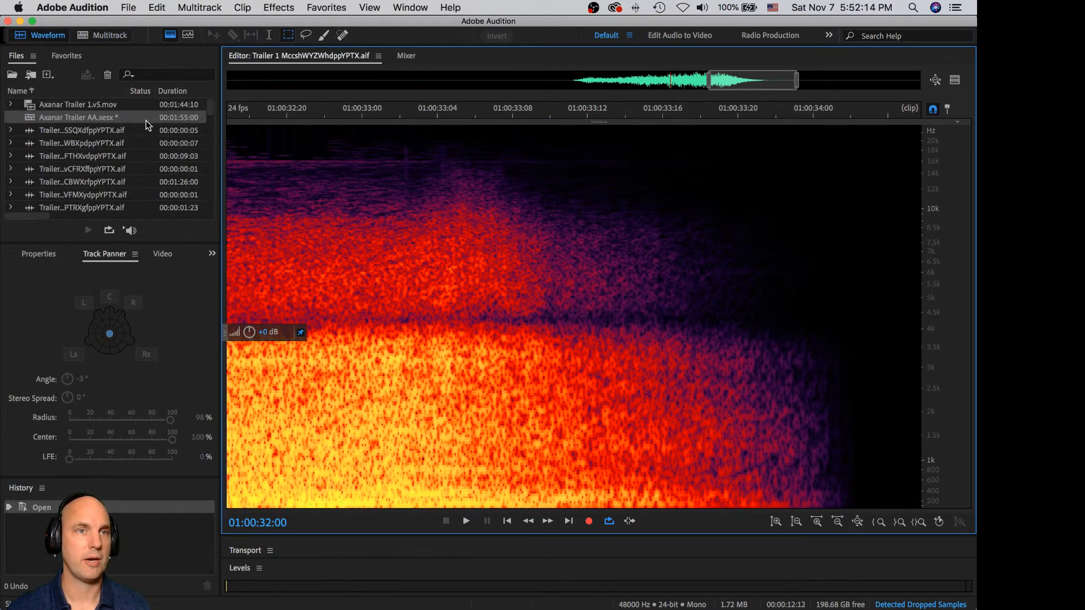
{"action": "left_click", "coordinate": [31, 122]}
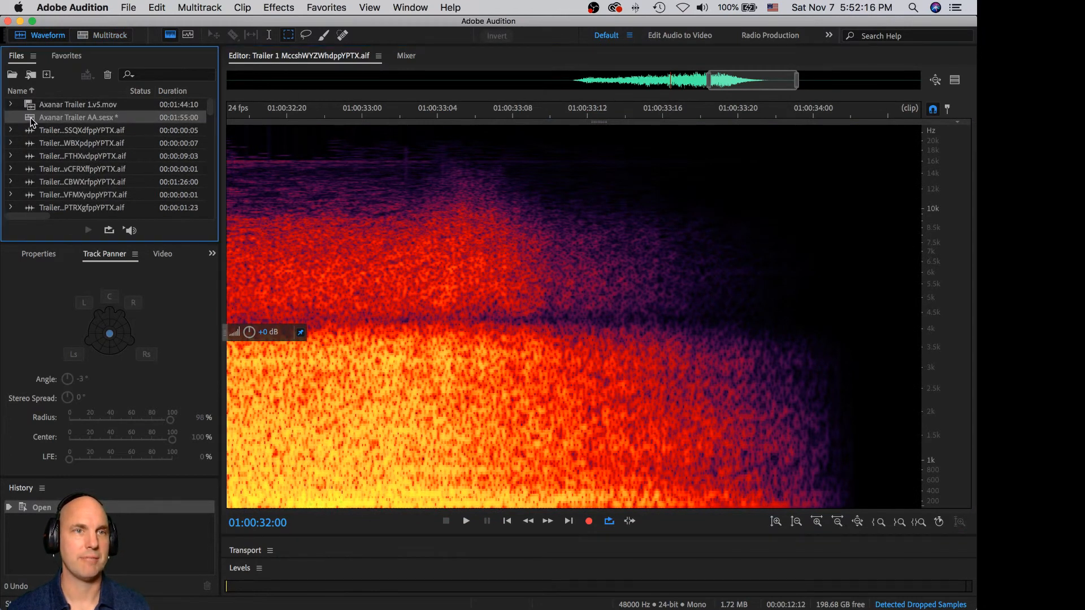
{"action": "double_click", "coordinate": [31, 122]}
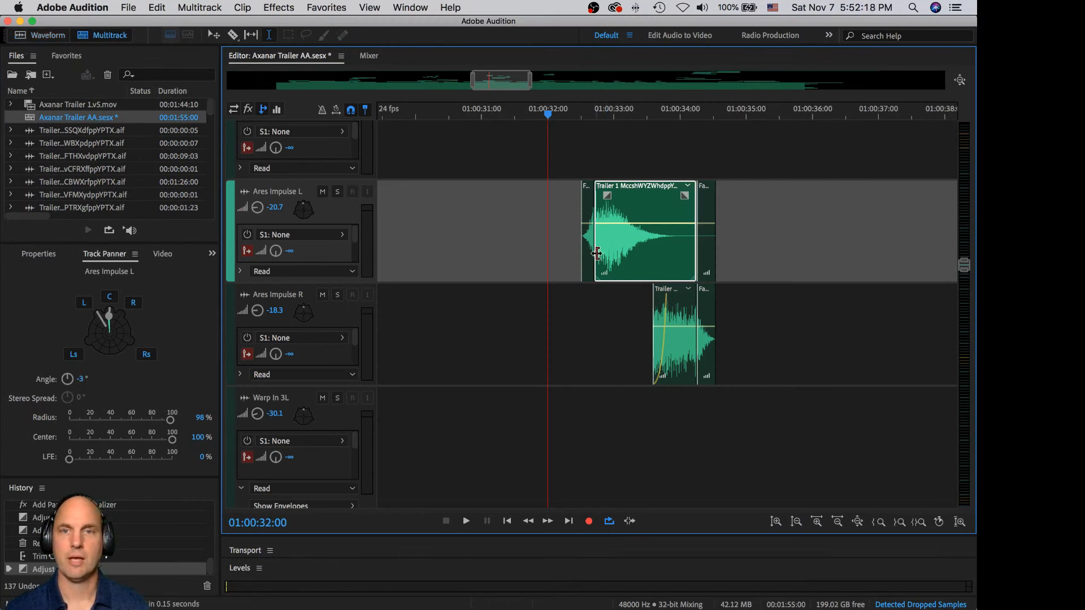
Step: Audition the Ares Impulse passage from 01:00:32:04 and again from 01:00:32:08, with Ares Impulse L's track effects rack shown
{"action": "left_click", "coordinate": [573, 203]}
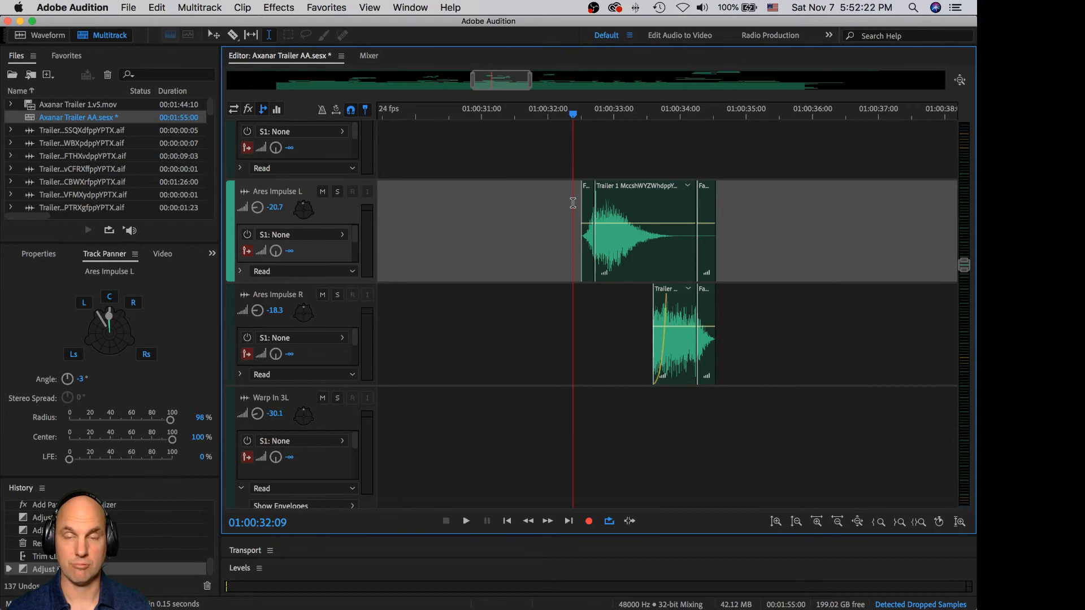
{"action": "left_click", "coordinate": [561, 207]}
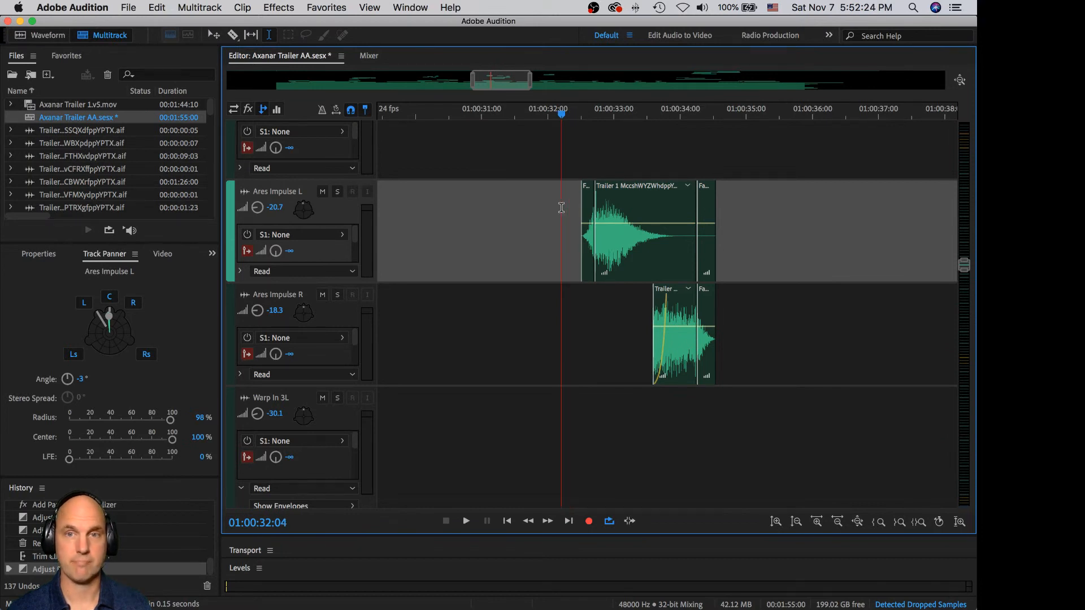
{"action": "key", "text": "space"}
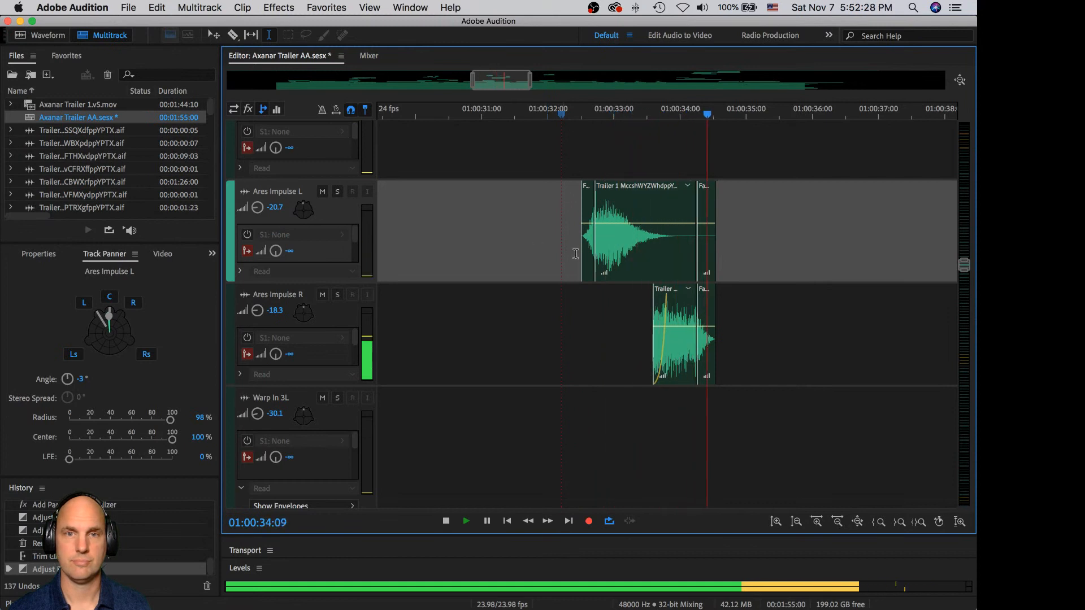
{"action": "key", "text": "space"}
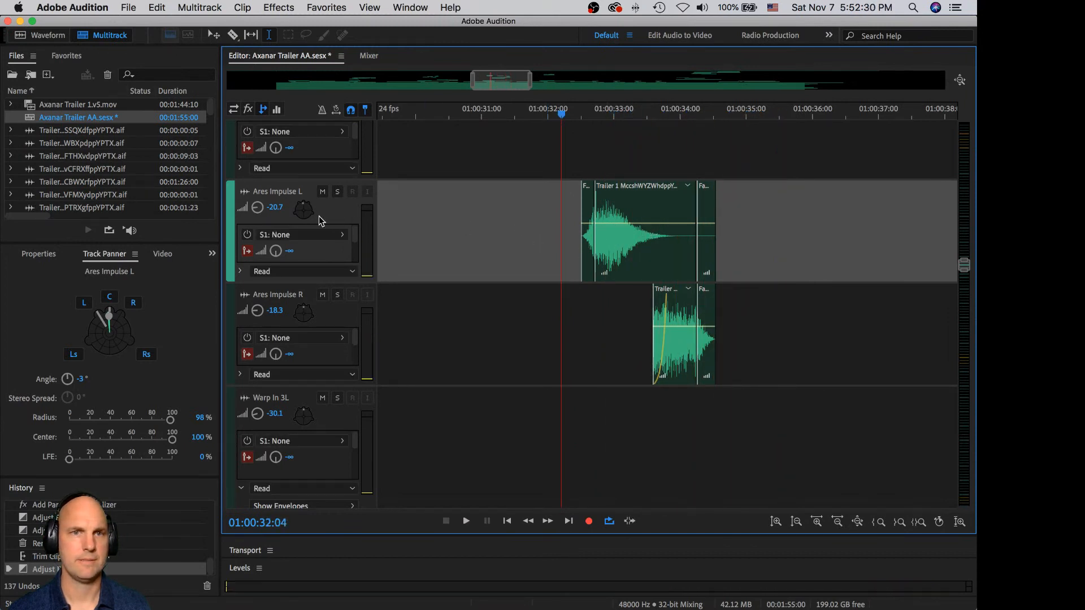
{"action": "left_click", "coordinate": [210, 256]}
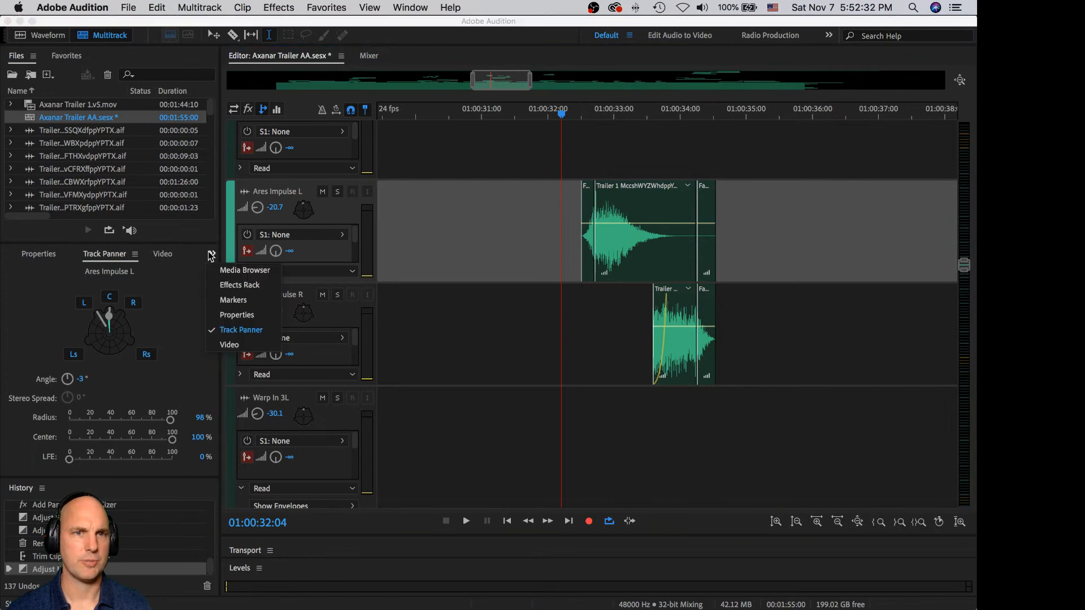
{"action": "left_click", "coordinate": [226, 287]}
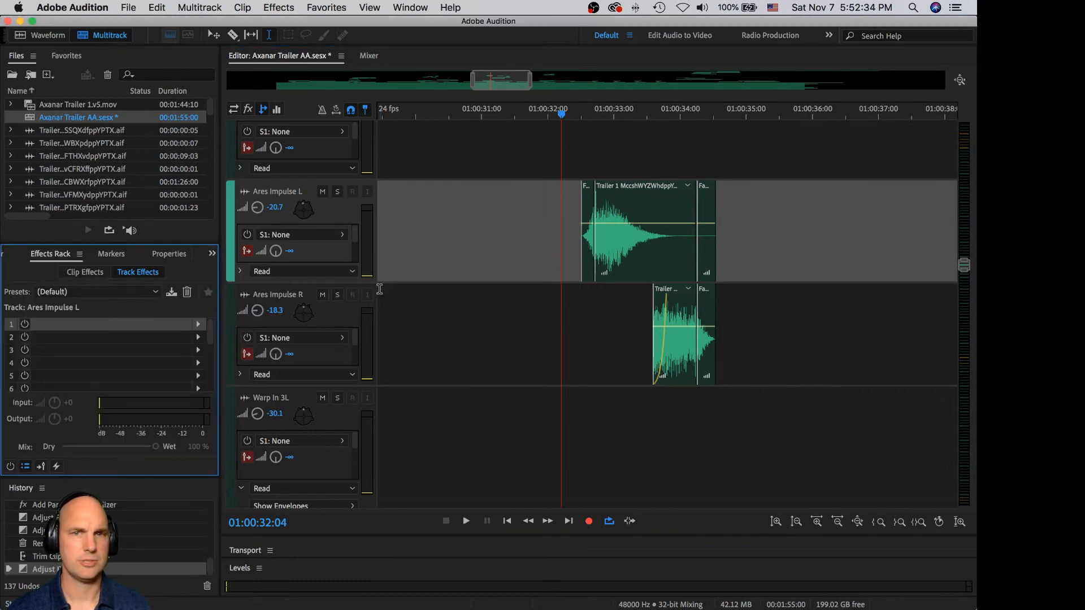
{"action": "left_click", "coordinate": [570, 217]}
{"action": "key", "text": "space"}
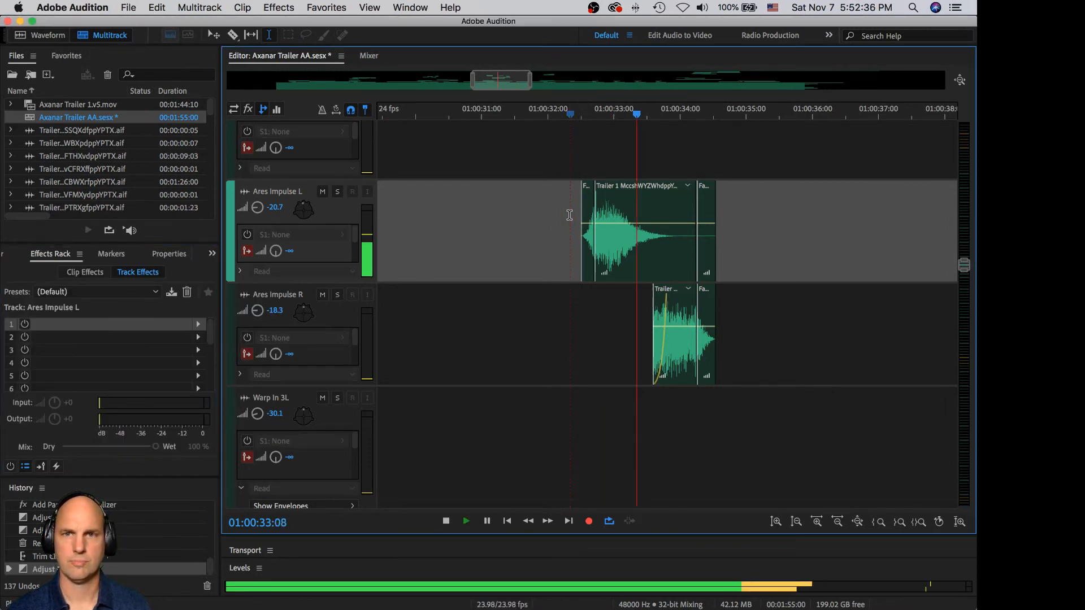
{"action": "key", "text": "space"}
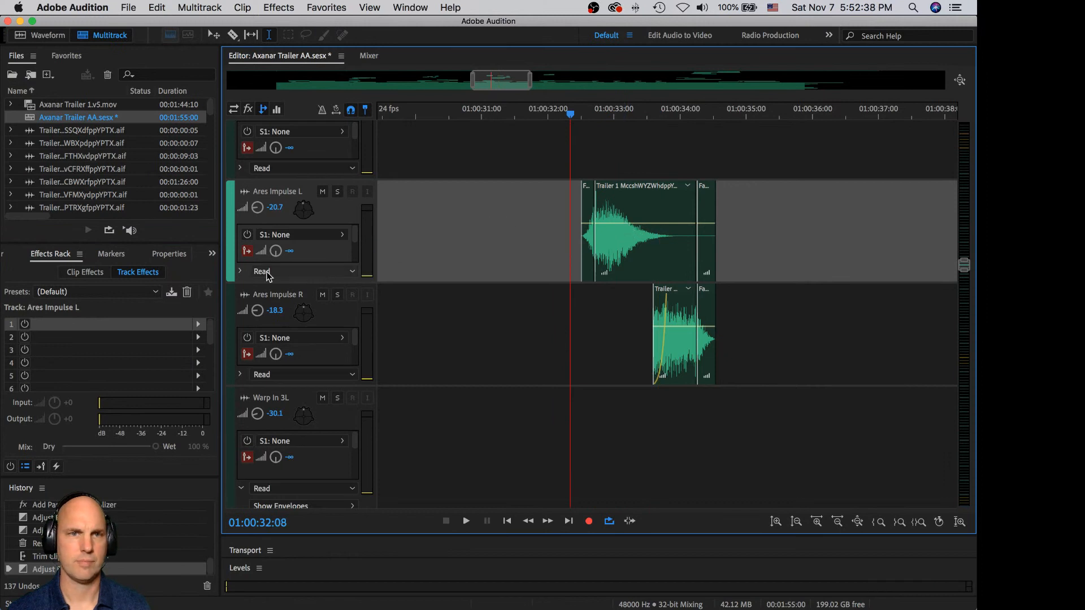
Step: Show the volume automation lane of Ares Impulse L and add two volume keyframes before and two after its clips
{"action": "left_click", "coordinate": [240, 271]}
{"action": "left_click", "coordinate": [341, 306]}
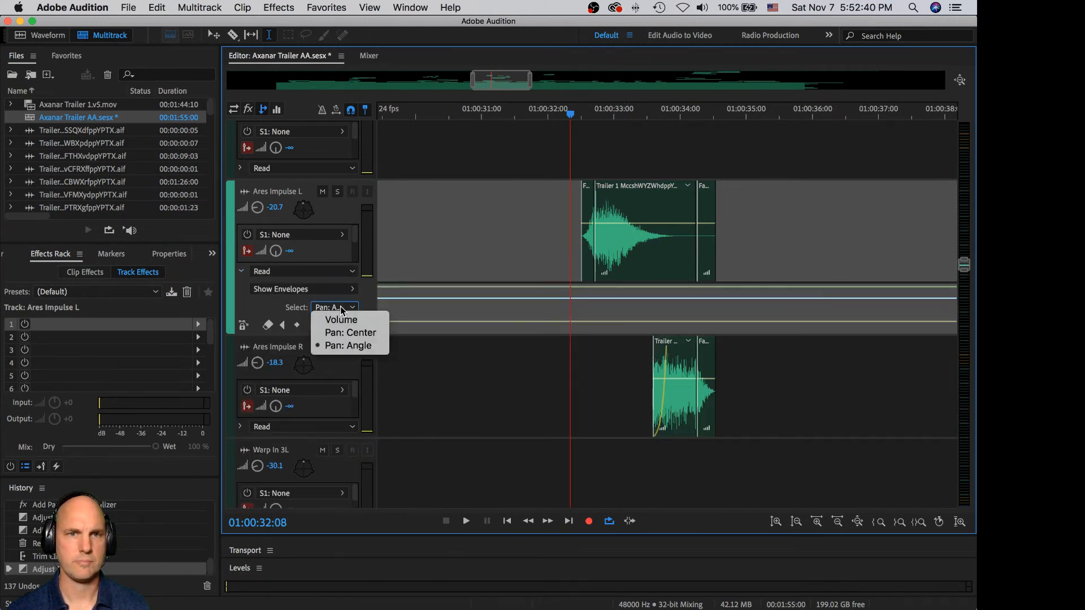
{"action": "left_click", "coordinate": [342, 319]}
{"action": "left_click", "coordinate": [559, 321]}
{"action": "left_click", "coordinate": [574, 322]}
{"action": "left_click", "coordinate": [730, 322]}
{"action": "left_click", "coordinate": [739, 322]}
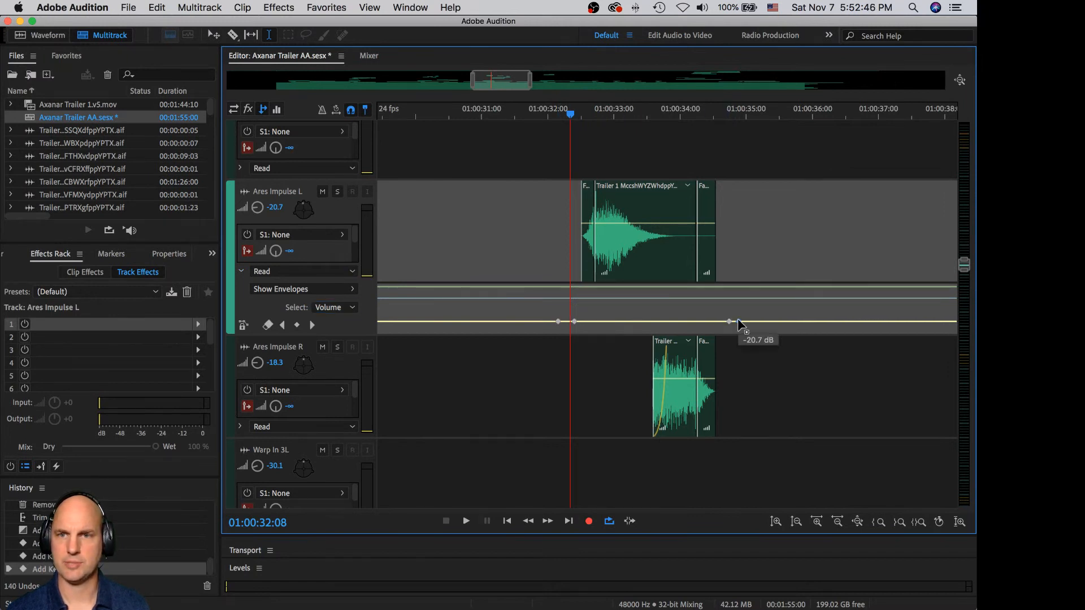
Step: Raise the two inner volume keyframes of Ares Impulse L to about -13 dB and audition the change from 01:00:32:00
{"action": "left_click_drag", "start_coordinate": [671, 321], "coordinate": [727, 317]}
{"action": "key", "text": "super+z"}
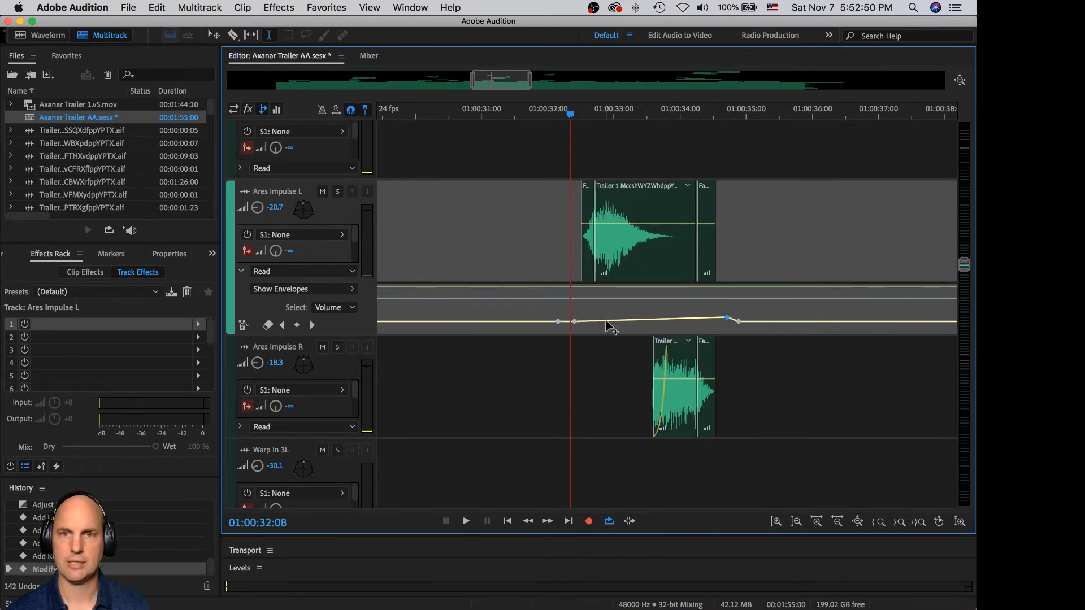
{"action": "left_click_drag", "start_coordinate": [574, 321], "coordinate": [573, 315]}
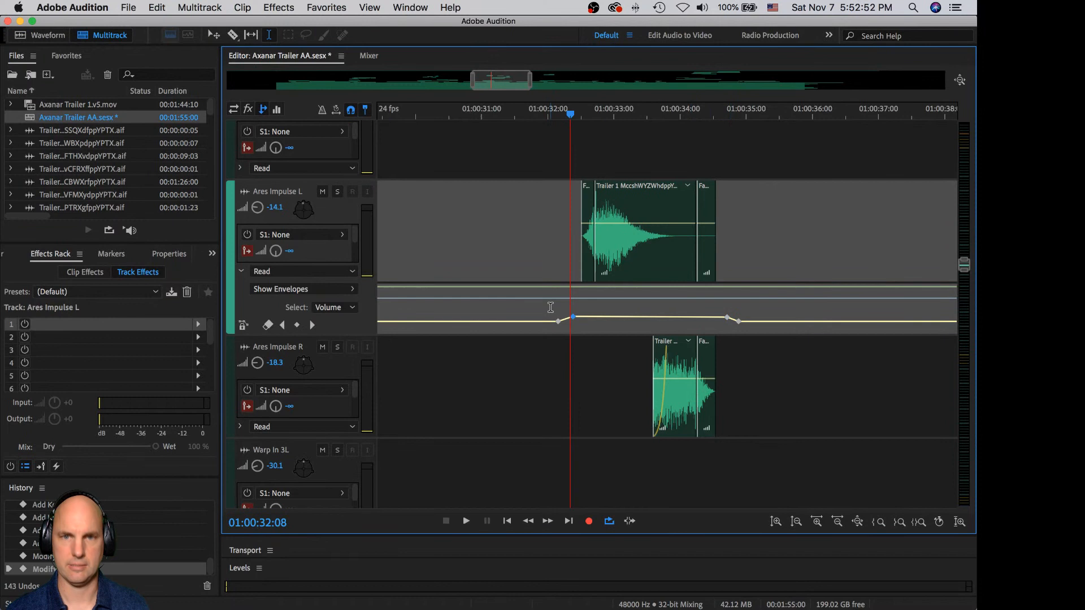
{"action": "left_click", "coordinate": [549, 310]}
{"action": "key", "text": "space"}
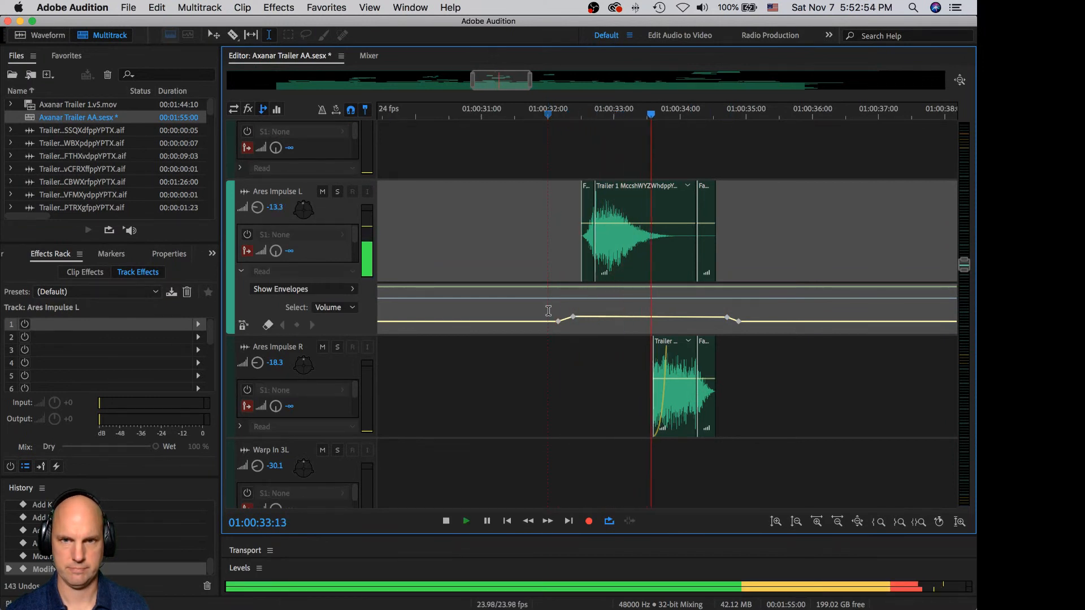
{"action": "key", "text": "space"}
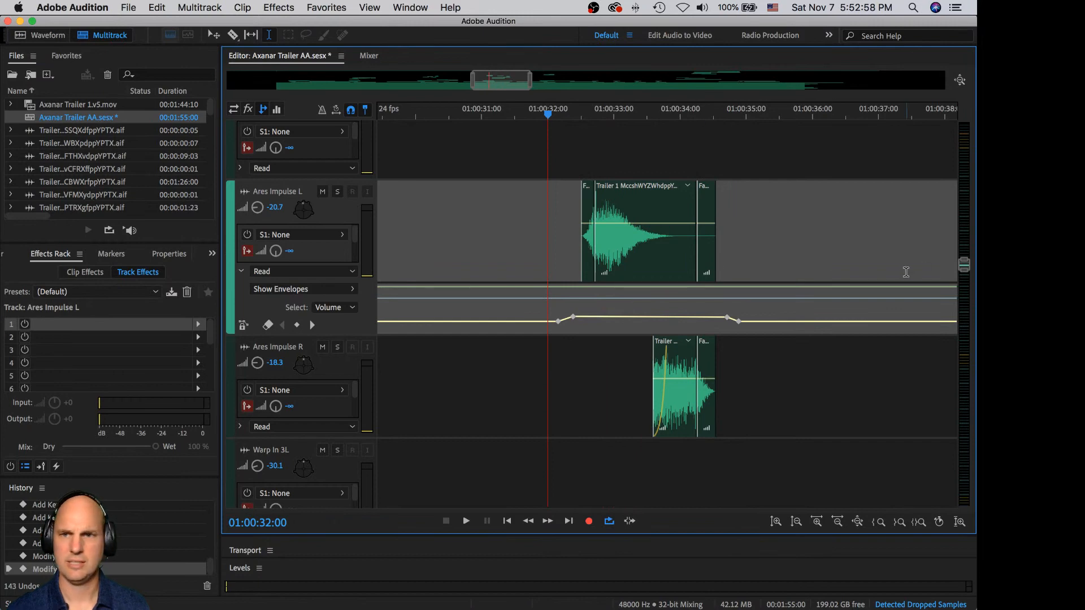
Step: Play briefly from 01:00:33:16 ahead of the torpedo clips and show the volume automation lane of Torpedo L
{"action": "scroll", "coordinate": [906, 272], "scroll_direction": "down", "scroll_amount": 5}
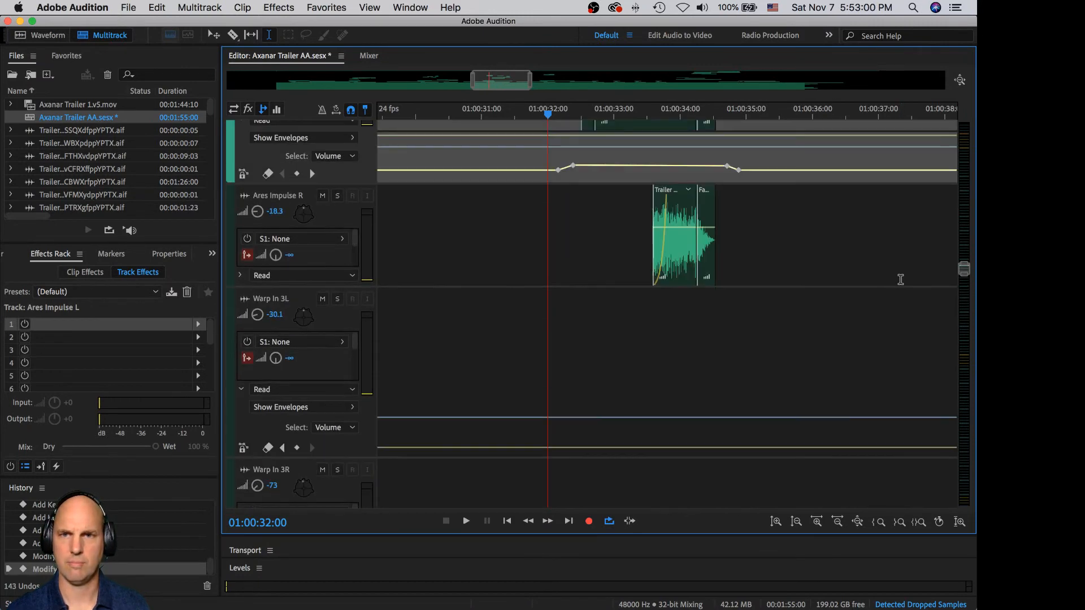
{"action": "scroll", "coordinate": [901, 279], "scroll_direction": "down", "scroll_amount": 5}
{"action": "scroll", "coordinate": [900, 279], "scroll_direction": "down", "scroll_amount": 1}
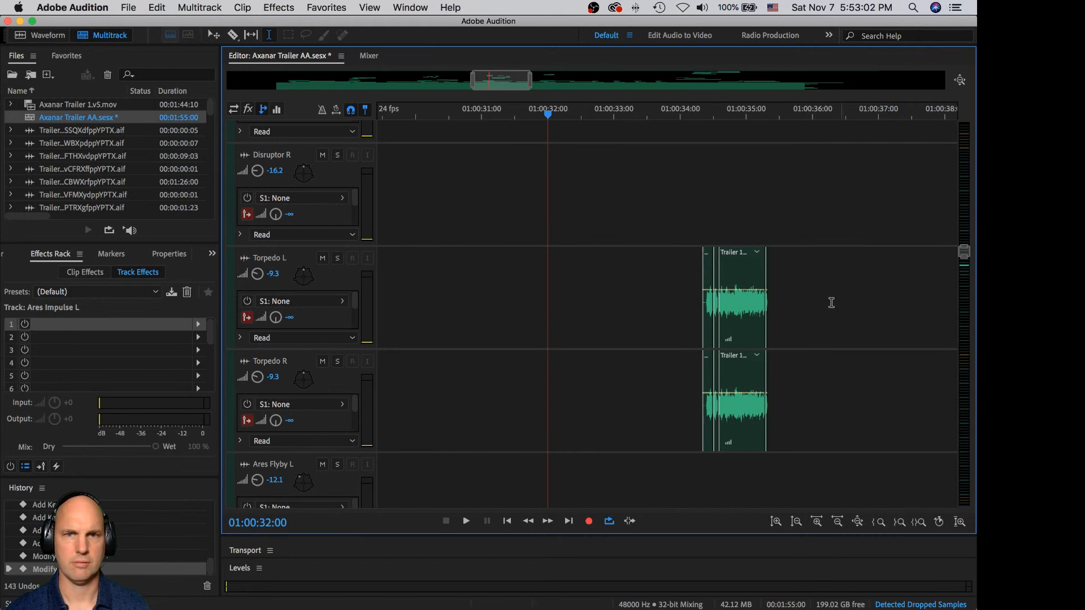
{"action": "left_click", "coordinate": [659, 289]}
{"action": "key", "text": "space"}
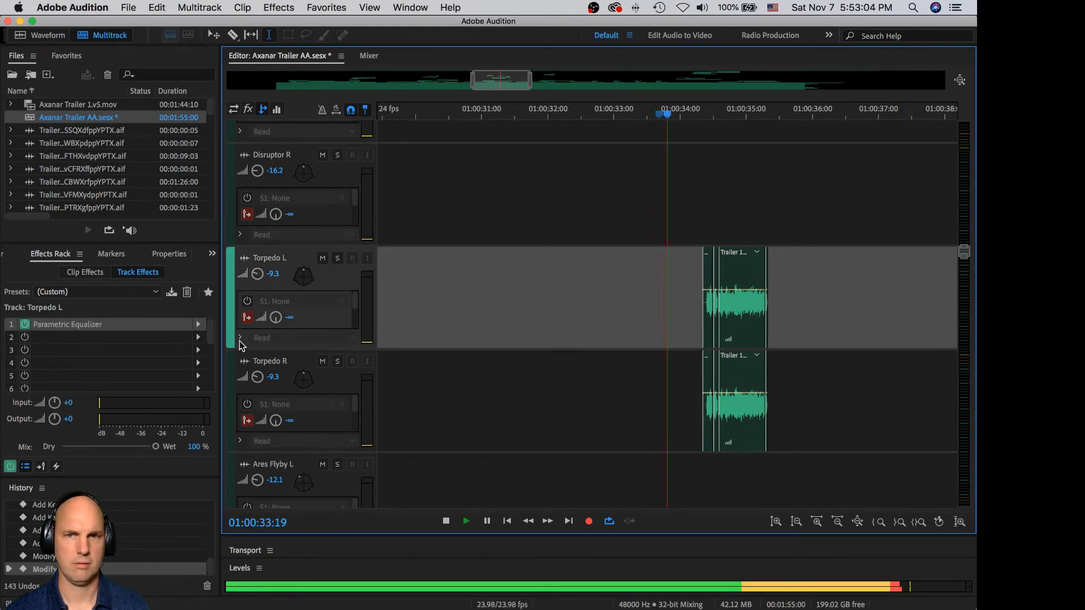
{"action": "key", "text": "space"}
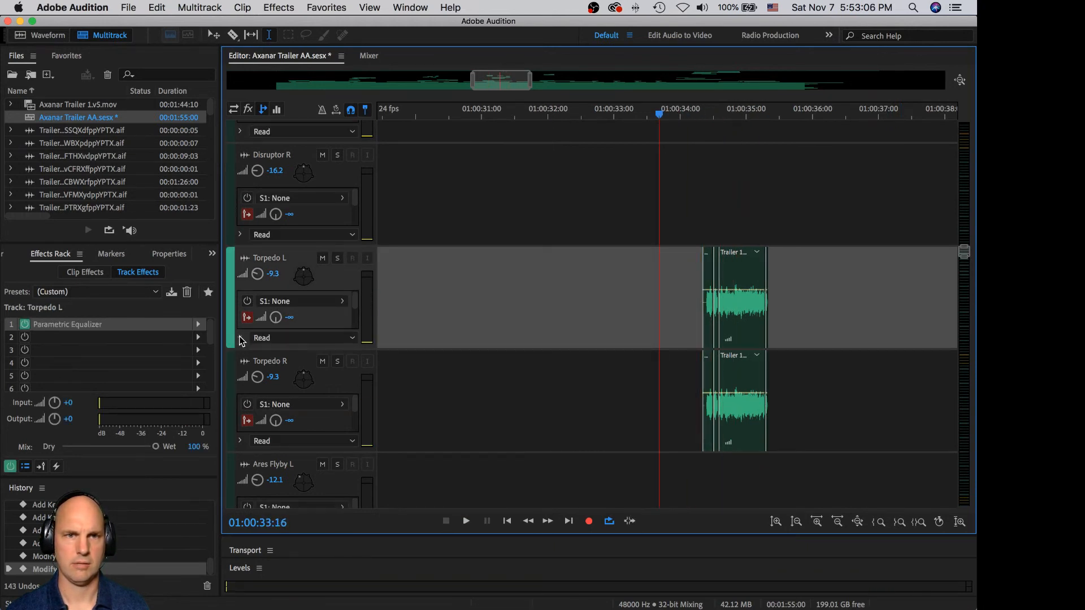
{"action": "left_click", "coordinate": [240, 338]}
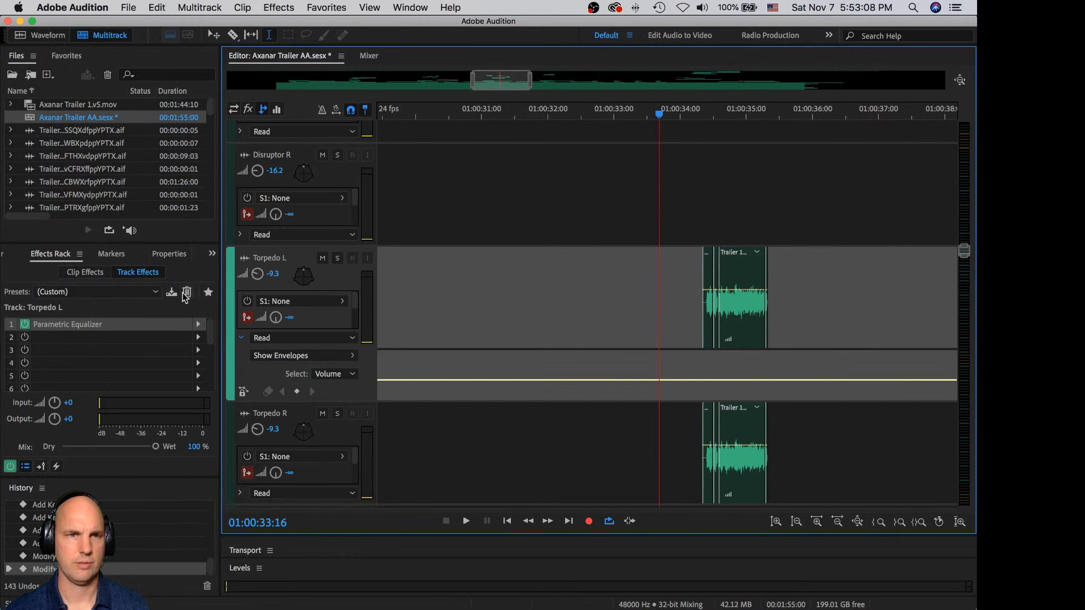
Step: Show the video preview and play the torpedo sequence against the picture from 01:00:32:14
{"action": "left_click", "coordinate": [212, 254]}
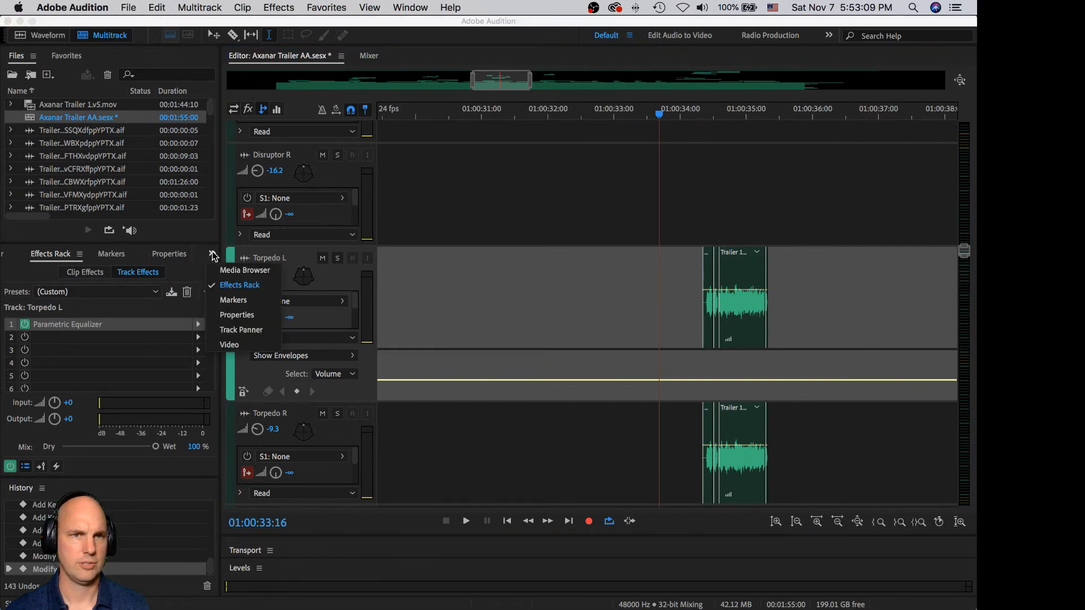
{"action": "left_click", "coordinate": [229, 345]}
{"action": "left_click", "coordinate": [587, 277]}
{"action": "key", "text": "space"}
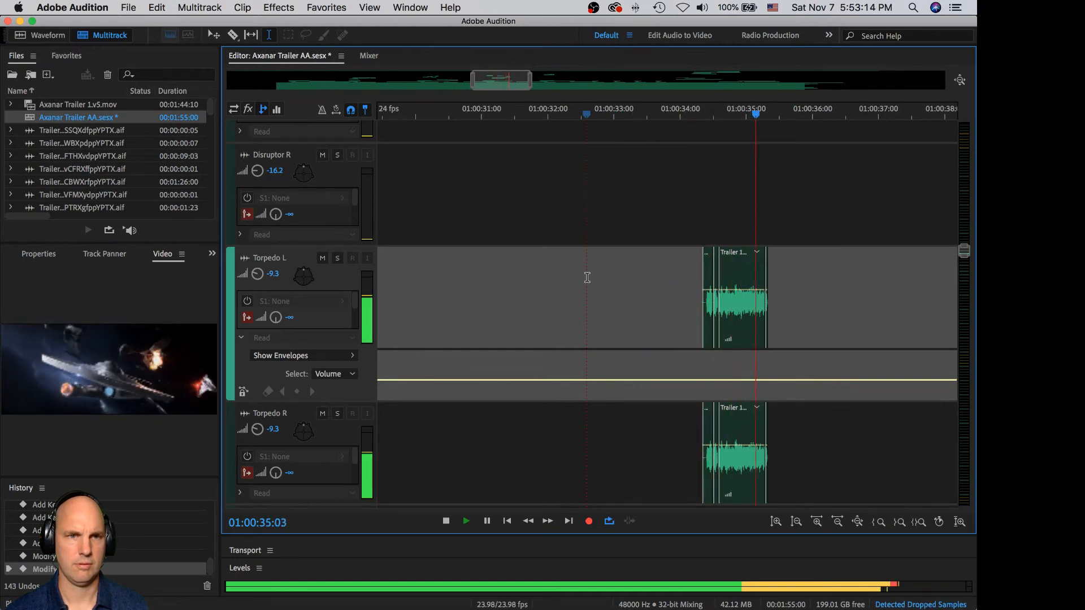
{"action": "key", "text": "space"}
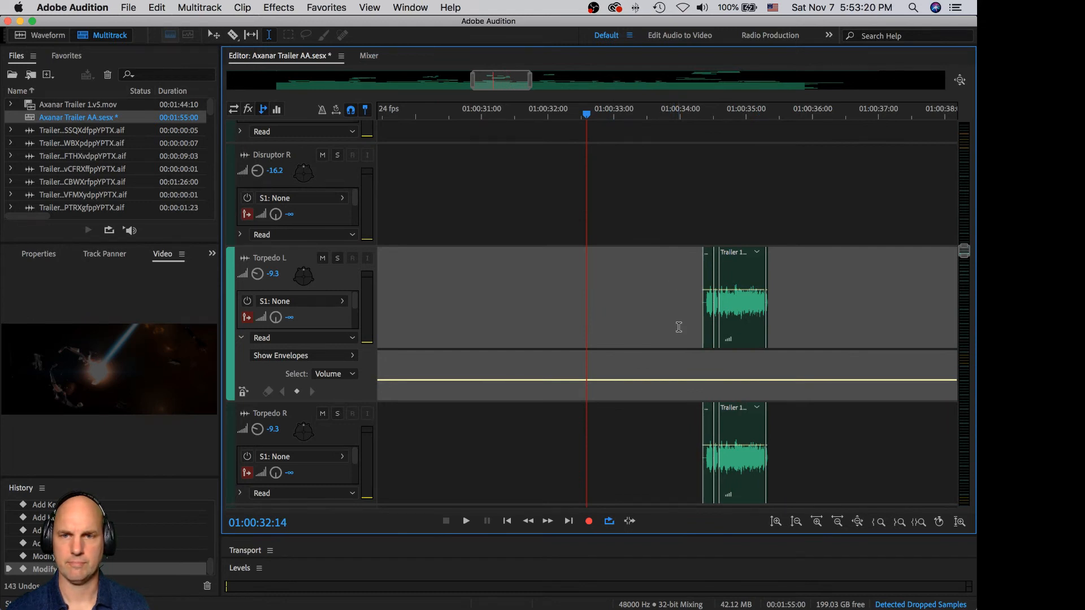
Step: Add two volume keyframes on each side of the Torpedo L clips and lower the inner pair to about -18 dB
{"action": "left_click", "coordinate": [684, 380]}
{"action": "left_click", "coordinate": [693, 380]}
{"action": "left_click", "coordinate": [782, 379]}
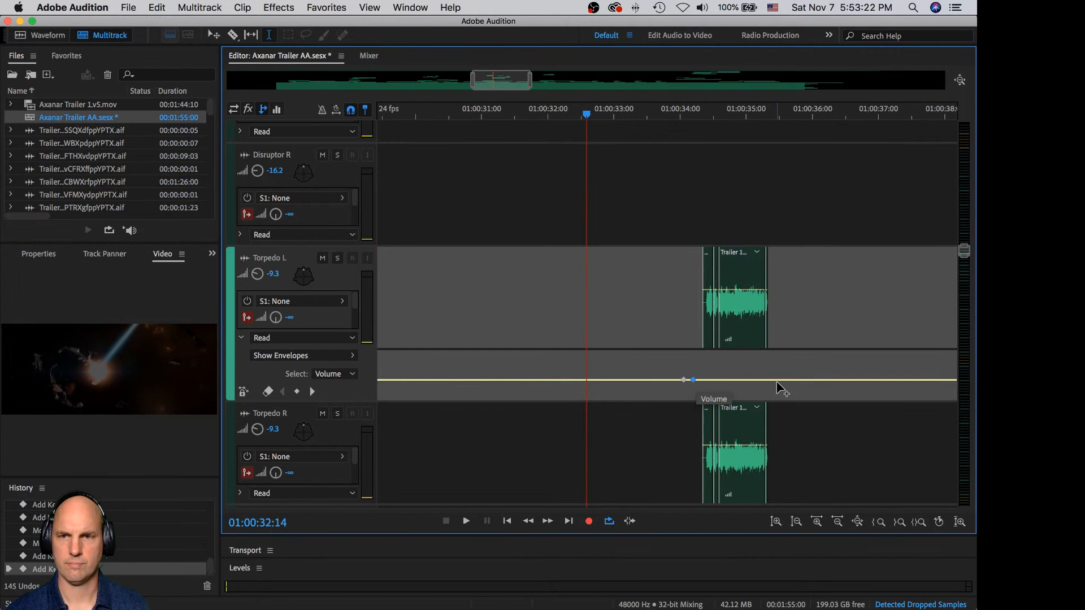
{"action": "left_click", "coordinate": [794, 379]}
{"action": "left_click", "coordinate": [781, 382]}
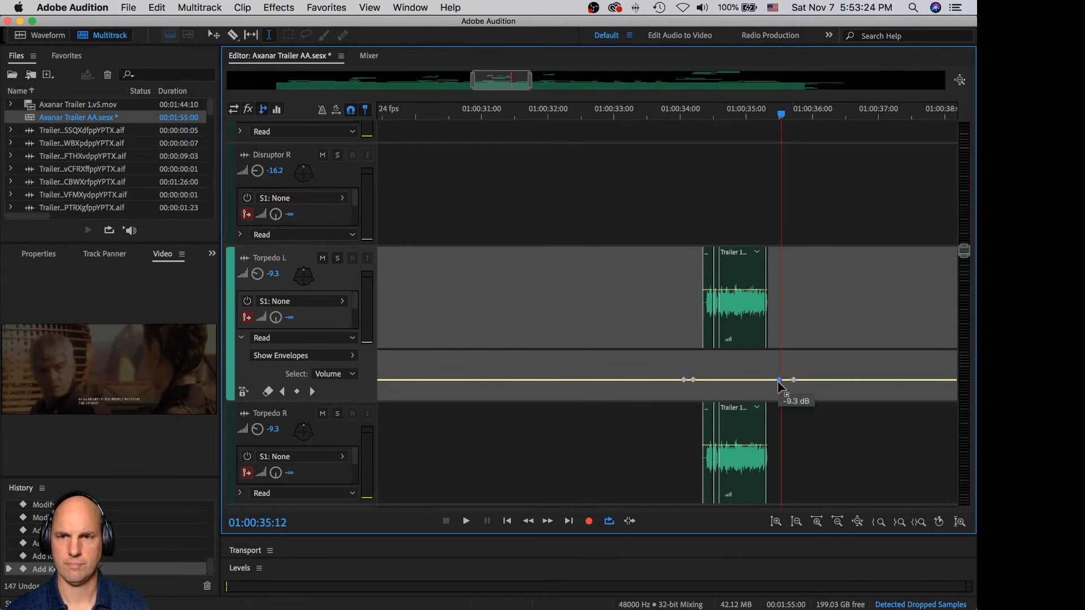
{"action": "left_click_drag", "start_coordinate": [778, 380], "coordinate": [779, 388]}
{"action": "left_click_drag", "start_coordinate": [694, 383], "coordinate": [692, 388]}
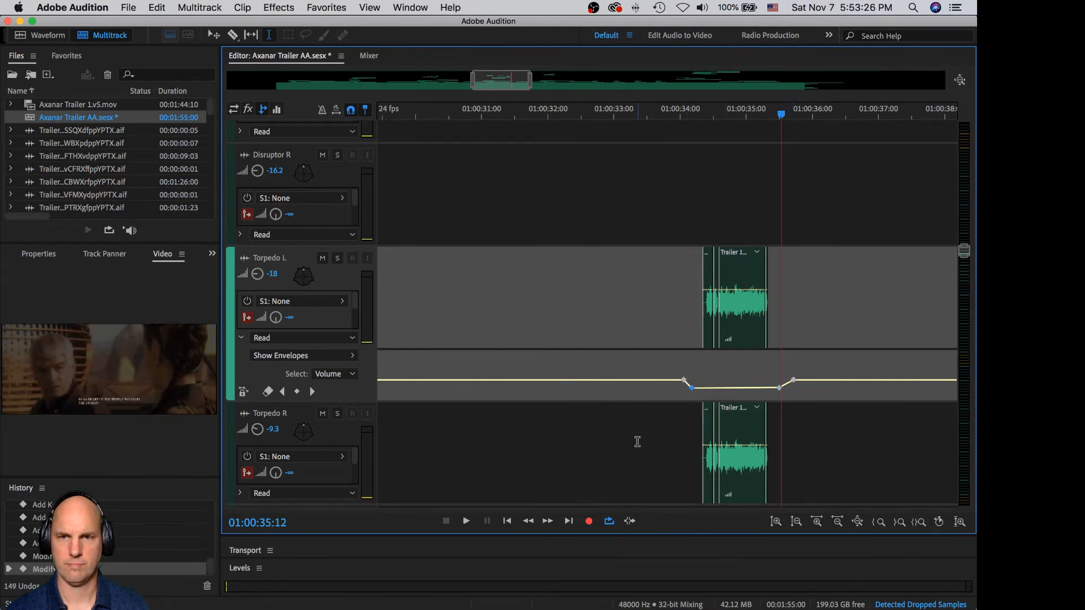
Step: Show Torpedo R's volume automation, add two keyframes on each side of its clips, and lower the inner keyframe after them
{"action": "scroll", "coordinate": [637, 441], "scroll_direction": "down", "scroll_amount": 2}
{"action": "left_click", "coordinate": [240, 448]}
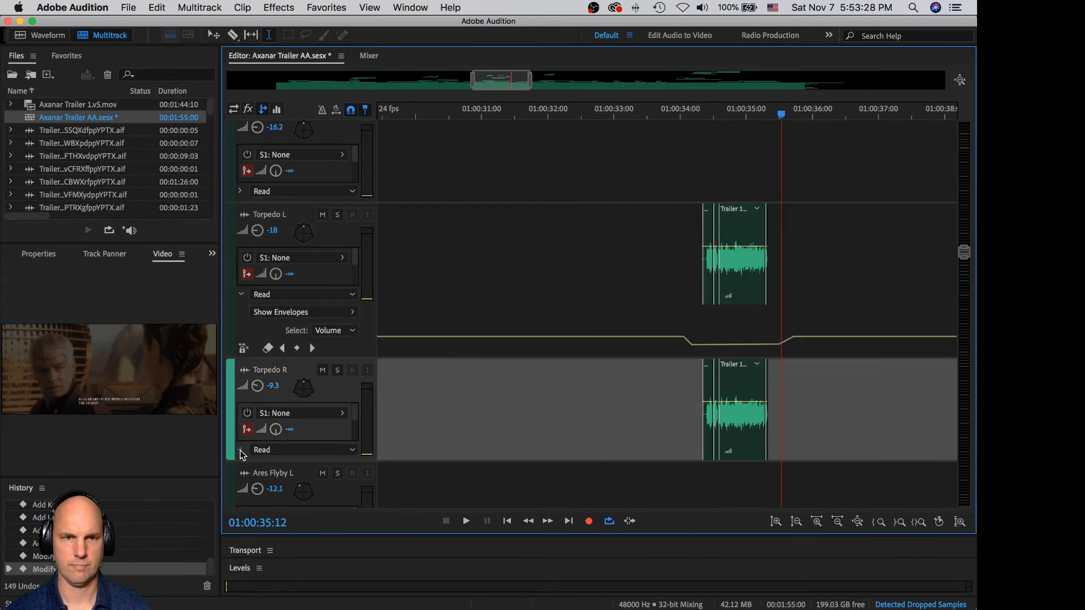
{"action": "scroll", "coordinate": [702, 492], "scroll_direction": "up", "scroll_amount": 5}
{"action": "scroll", "coordinate": [695, 493], "scroll_direction": "up", "scroll_amount": 1}
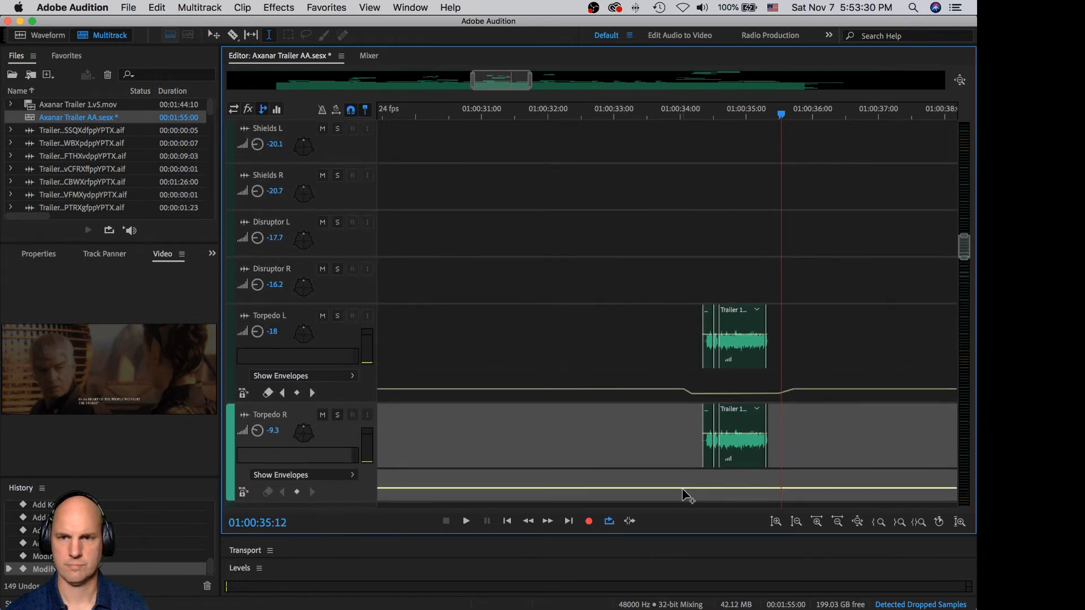
{"action": "left_click", "coordinate": [775, 488]}
{"action": "left_click_drag", "start_coordinate": [774, 489], "coordinate": [774, 494]}
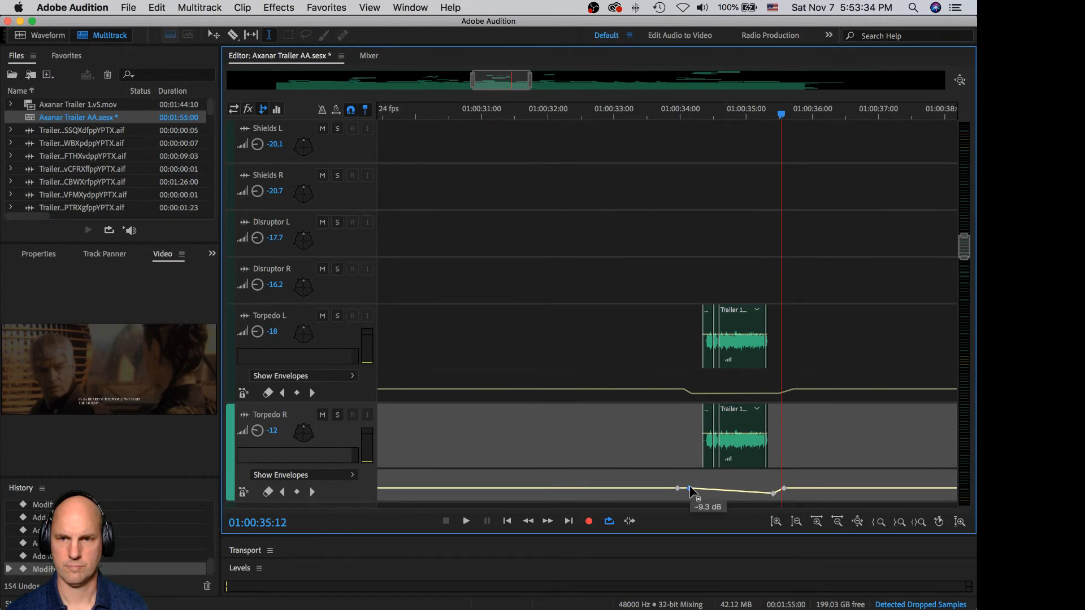
Step: Adjust the second volume keyframe before the torpedo clips on Torpedo R and Torpedo L for a gentler initial dip, and audition the passage
{"action": "left_click_drag", "start_coordinate": [690, 489], "coordinate": [689, 494]}
{"action": "key", "text": "space"}
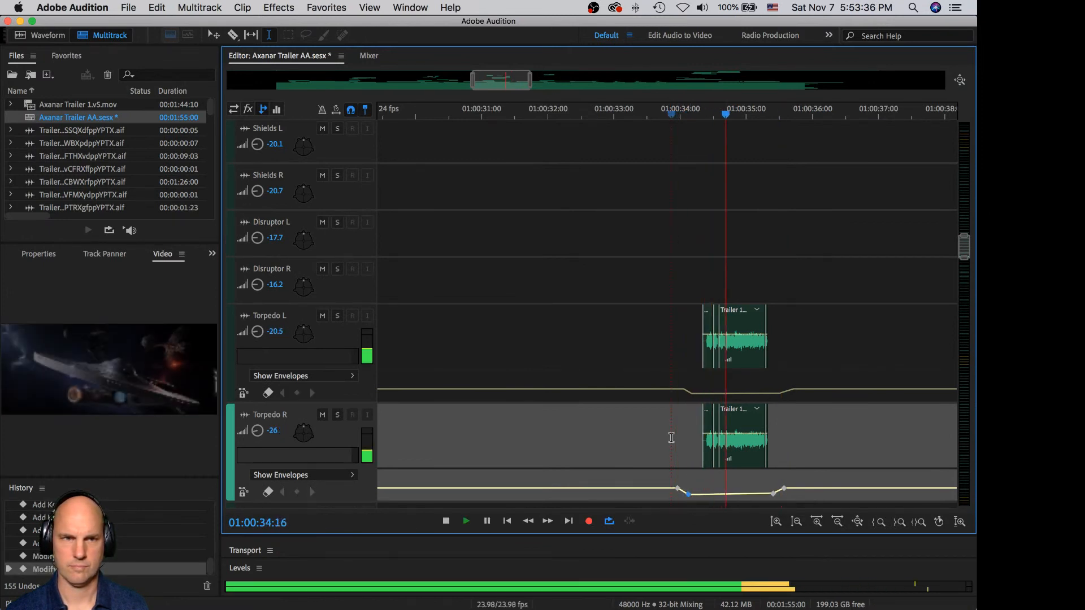
{"action": "key", "text": "space"}
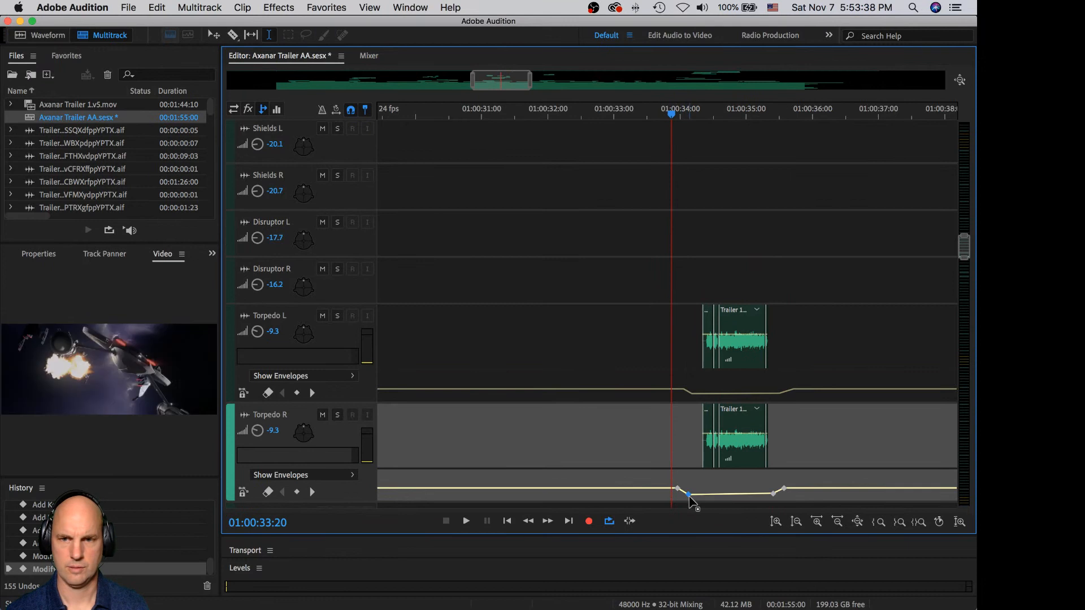
{"action": "left_click_drag", "start_coordinate": [689, 494], "coordinate": [690, 492]}
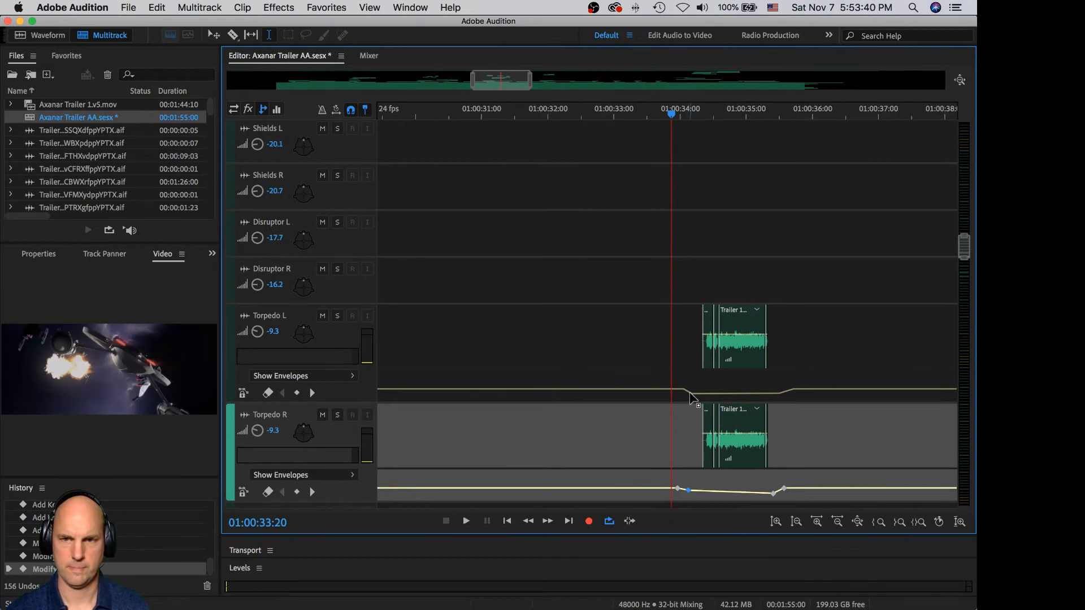
{"action": "left_click", "coordinate": [692, 392]}
{"action": "key", "text": "space"}
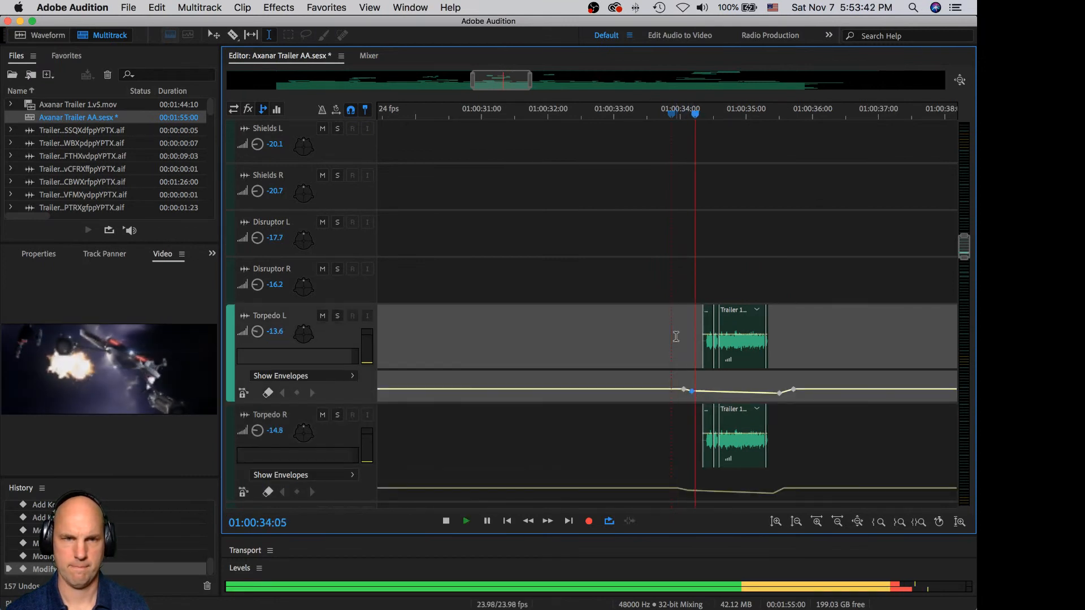
{"action": "key", "text": "space"}
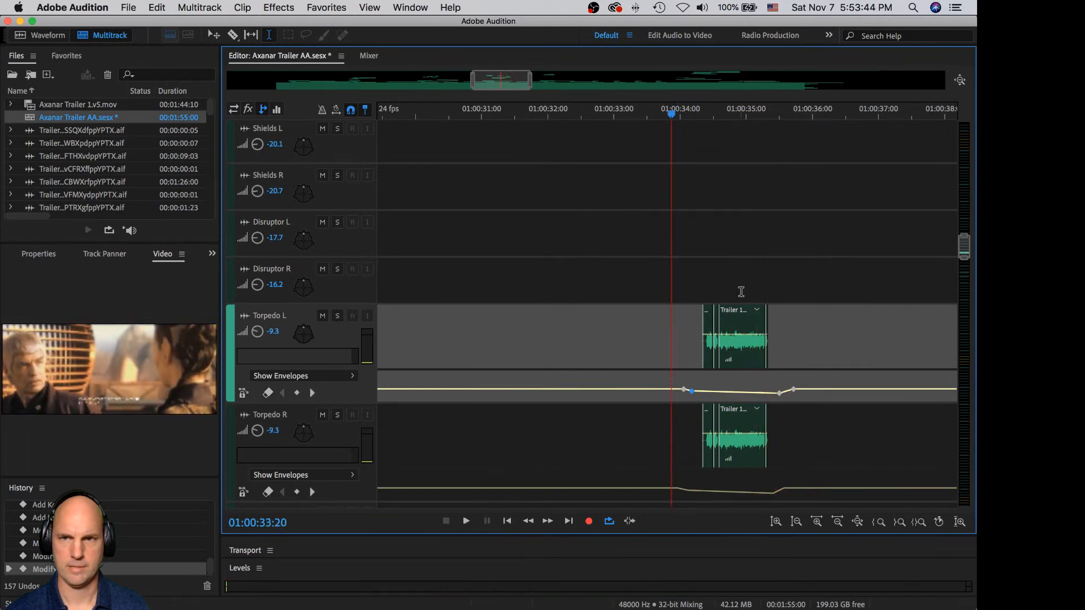
{"action": "scroll", "coordinate": [733, 271], "scroll_direction": "up", "scroll_amount": 6}
{"action": "key", "text": "space"}
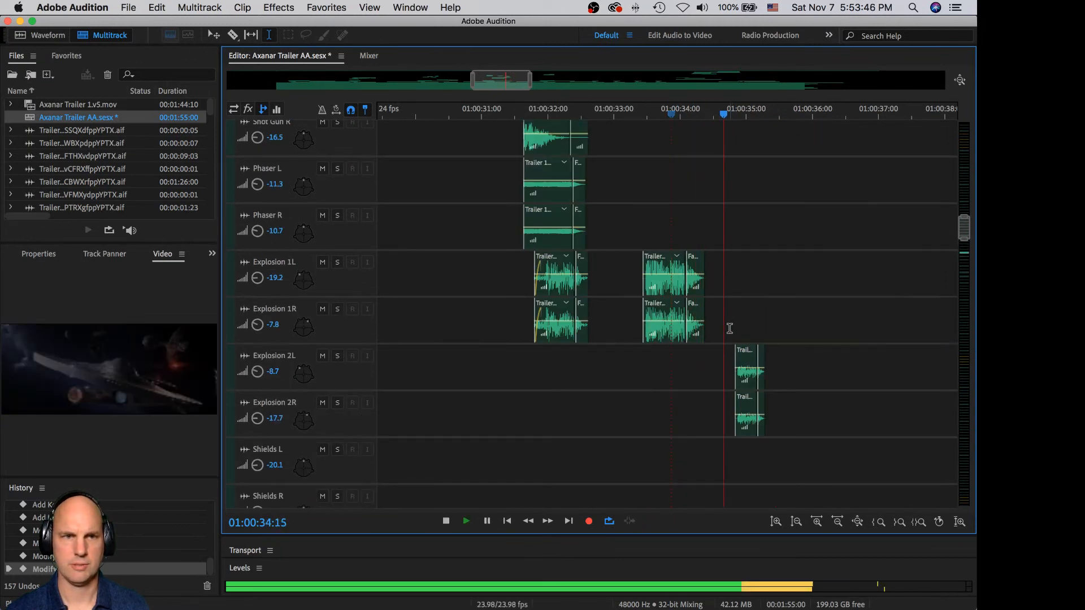
{"action": "key", "text": "space"}
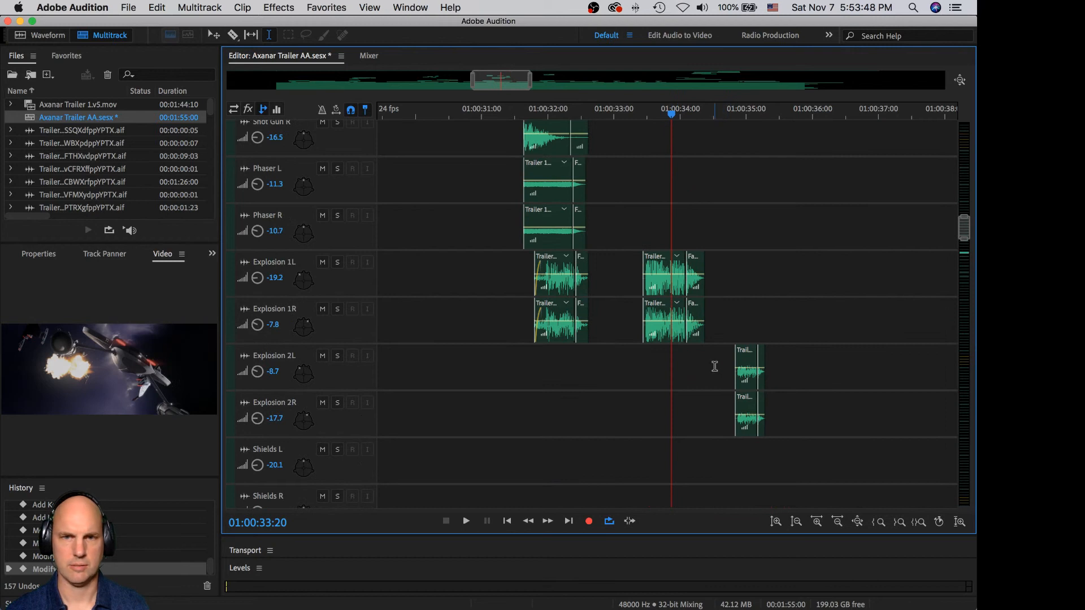
Step: Show the Explosion 2L volume envelope, add four keyframes around its clip and raise the inner pair to about -4.4 dB
{"action": "left_click", "coordinate": [714, 366]}
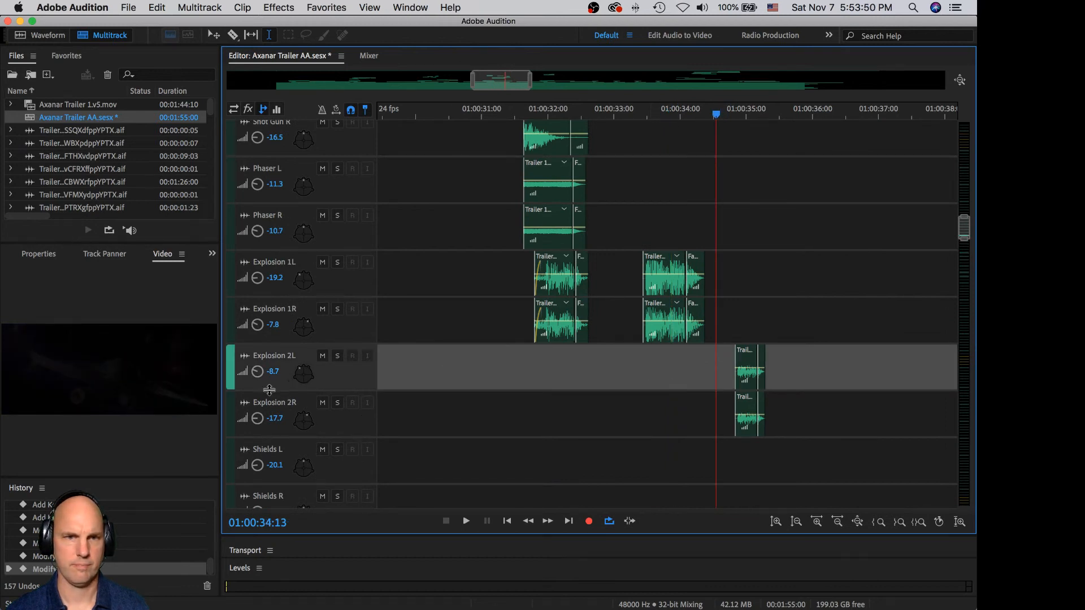
{"action": "left_click_drag", "start_coordinate": [272, 390], "coordinate": [272, 429]}
{"action": "left_click", "coordinate": [240, 420]}
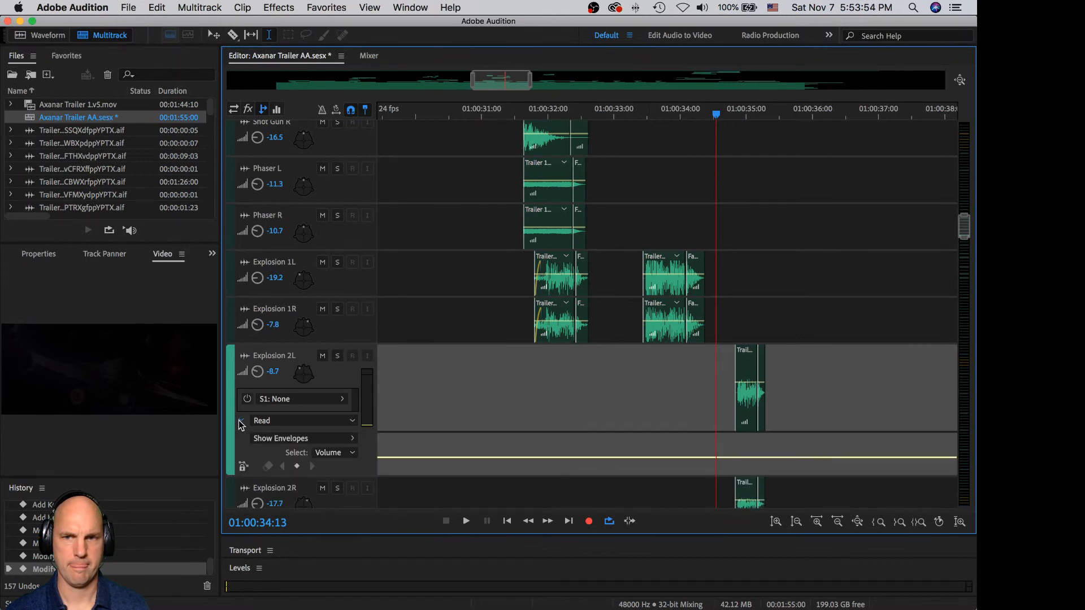
{"action": "scroll", "coordinate": [551, 407], "scroll_direction": "down", "scroll_amount": 3}
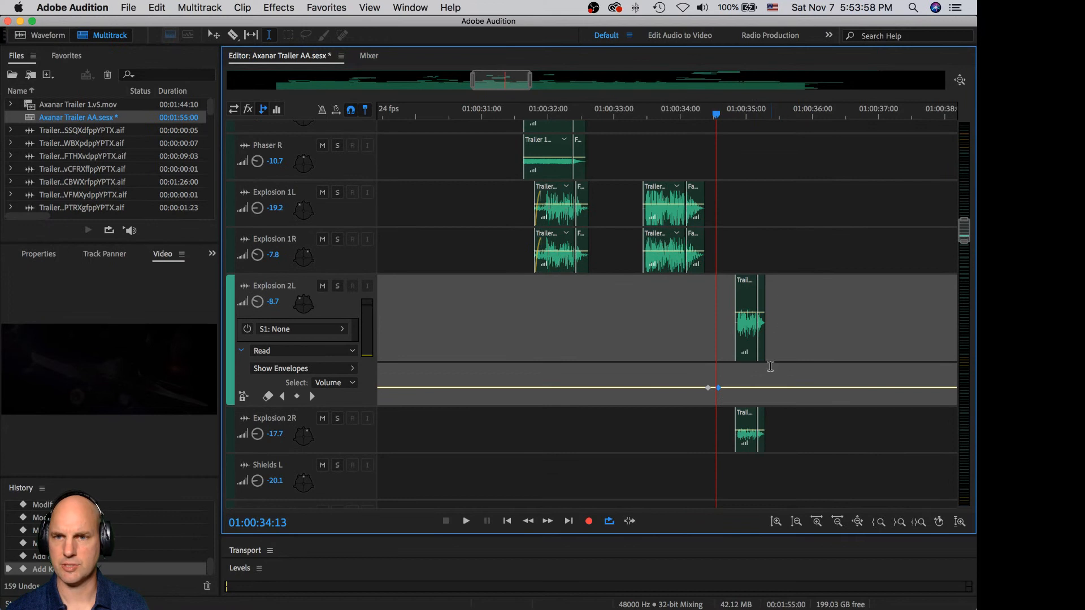
{"action": "left_click_drag", "start_coordinate": [775, 388], "coordinate": [775, 380]}
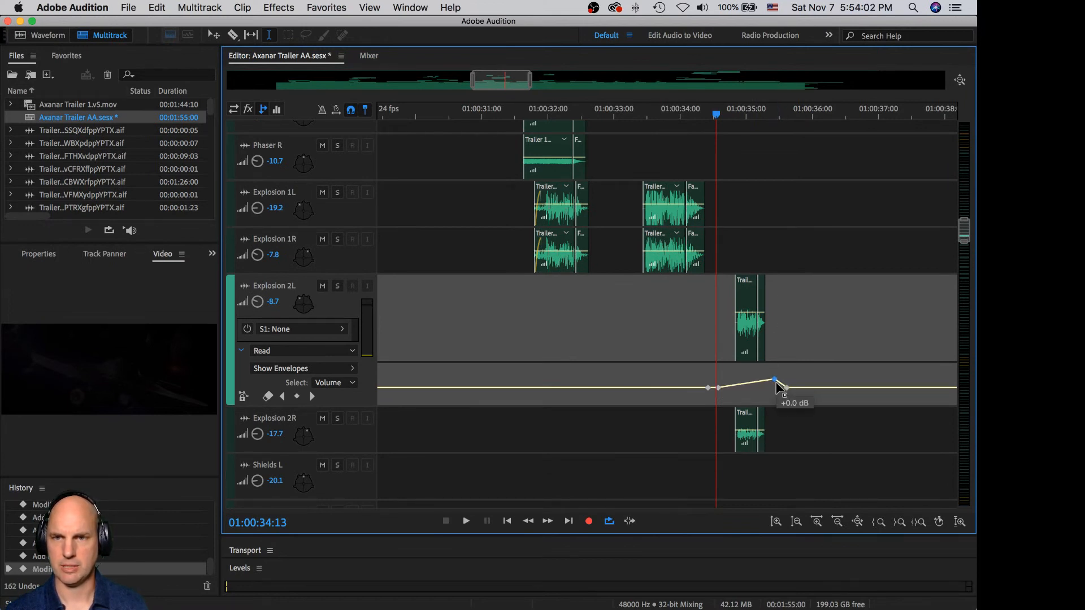
{"action": "left_click_drag", "start_coordinate": [716, 387], "coordinate": [718, 383]}
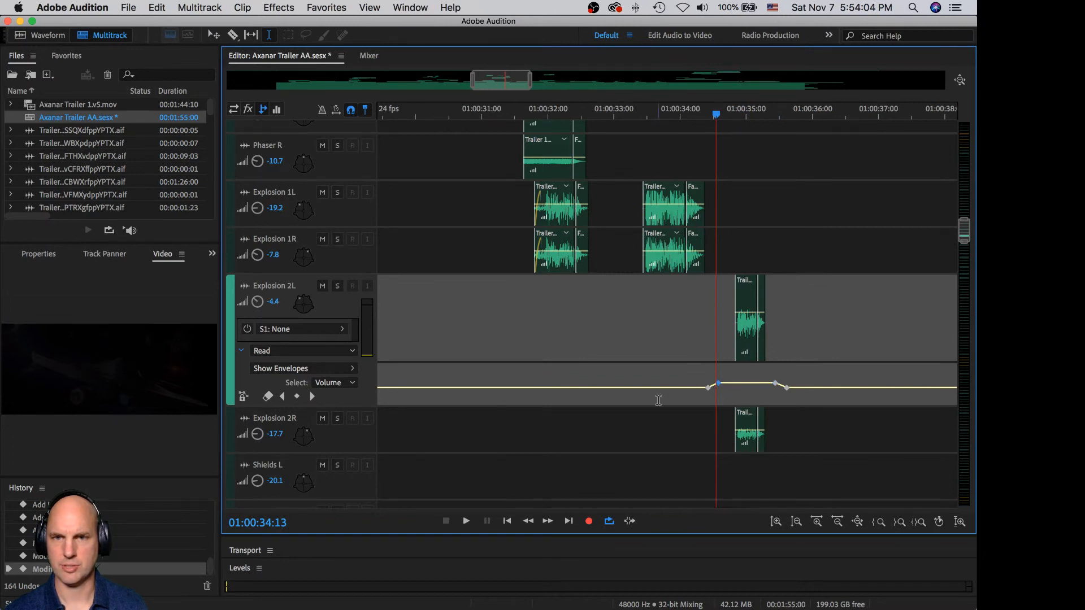
Step: Show the Explosion 2R volume envelope, add four keyframes around its clip, adjust the inner pair and play back the result
{"action": "left_click_drag", "start_coordinate": [334, 454], "coordinate": [337, 496]}
{"action": "left_click", "coordinate": [241, 484]}
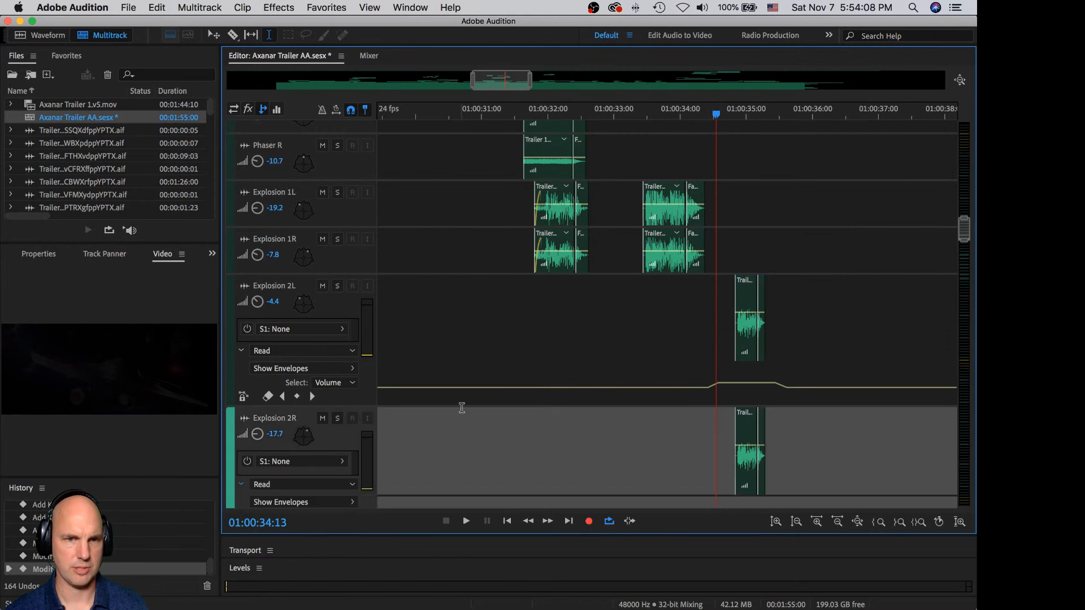
{"action": "scroll", "coordinate": [727, 355], "scroll_direction": "down", "scroll_amount": 4}
{"action": "left_click", "coordinate": [712, 347]}
{"action": "left_click", "coordinate": [720, 348]}
{"action": "left_click", "coordinate": [772, 347]}
{"action": "left_click", "coordinate": [783, 350]}
{"action": "left_click_drag", "start_coordinate": [772, 348], "coordinate": [722, 349]}
{"action": "left_click", "coordinate": [710, 300]}
{"action": "key", "text": "space"}
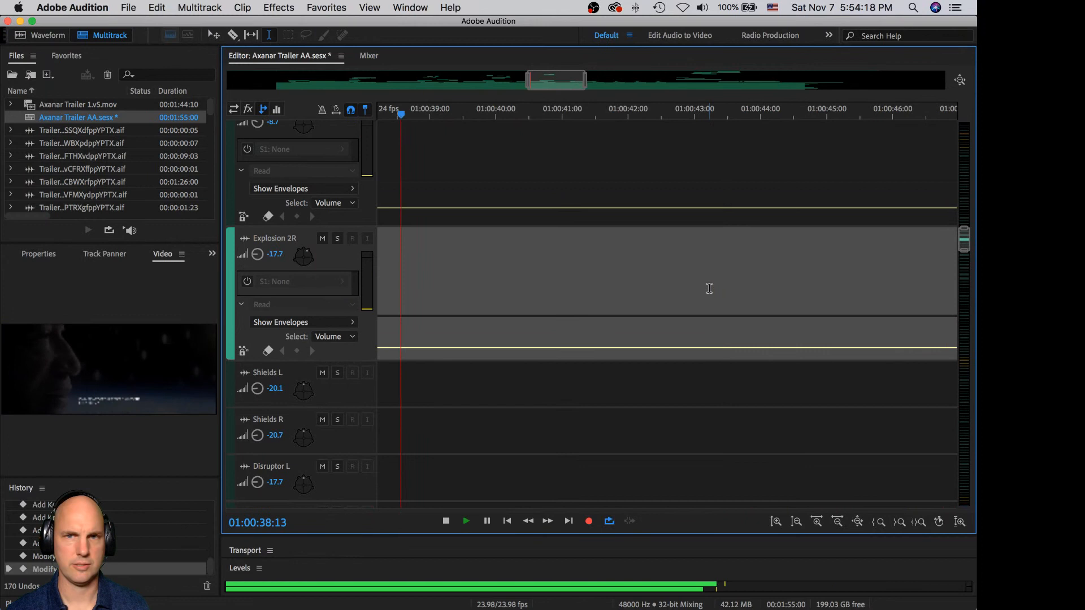
Step: Solo the D6 Engine L and D6 Engine R tracks and play them back from 01:00:40:10
{"action": "left_click", "coordinate": [582, 254]}
{"action": "left_click_drag", "start_coordinate": [967, 247], "coordinate": [964, 207]}
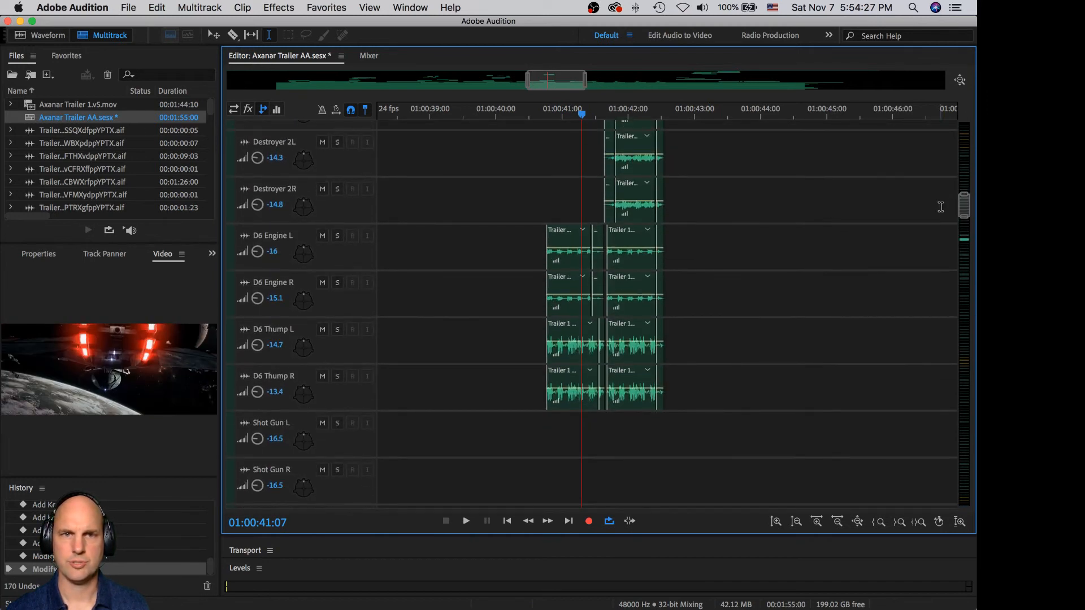
{"action": "left_click", "coordinate": [329, 231]}
{"action": "left_click", "coordinate": [338, 284]}
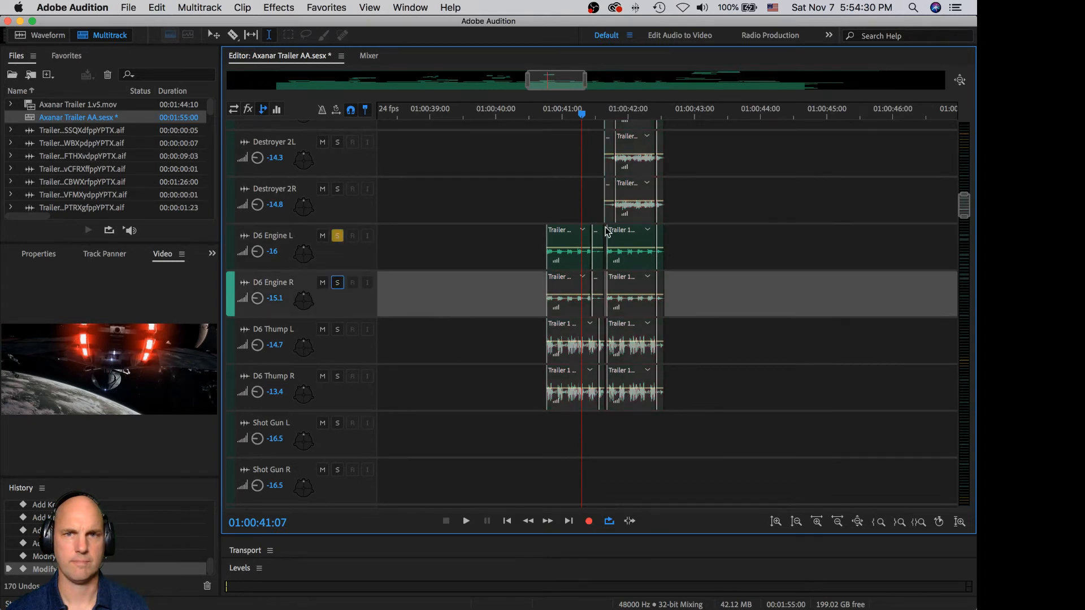
{"action": "left_click", "coordinate": [528, 234]}
{"action": "key", "text": "space"}
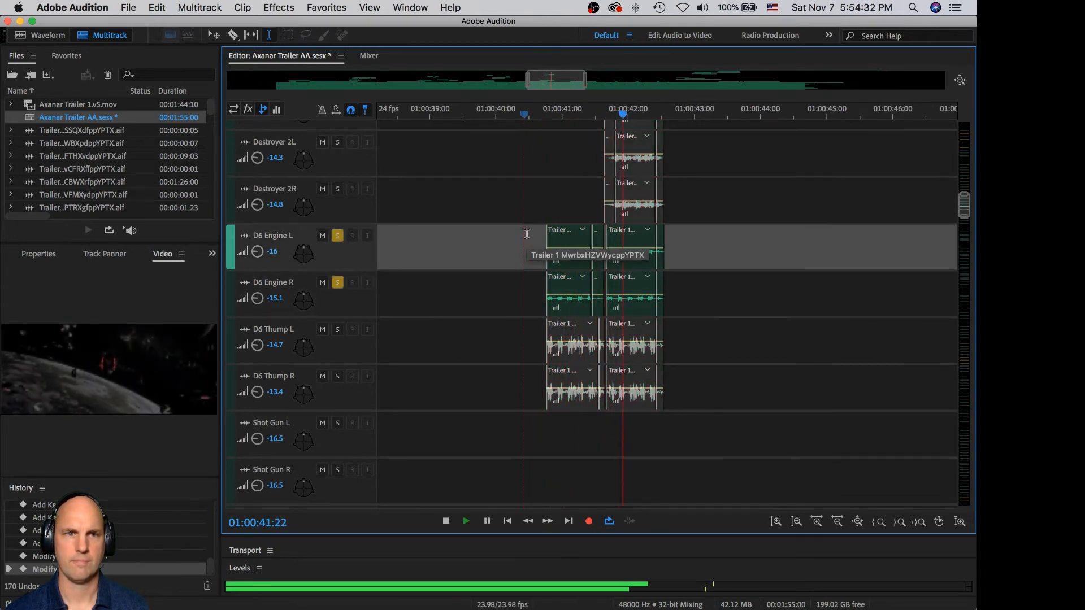
{"action": "key", "text": "space"}
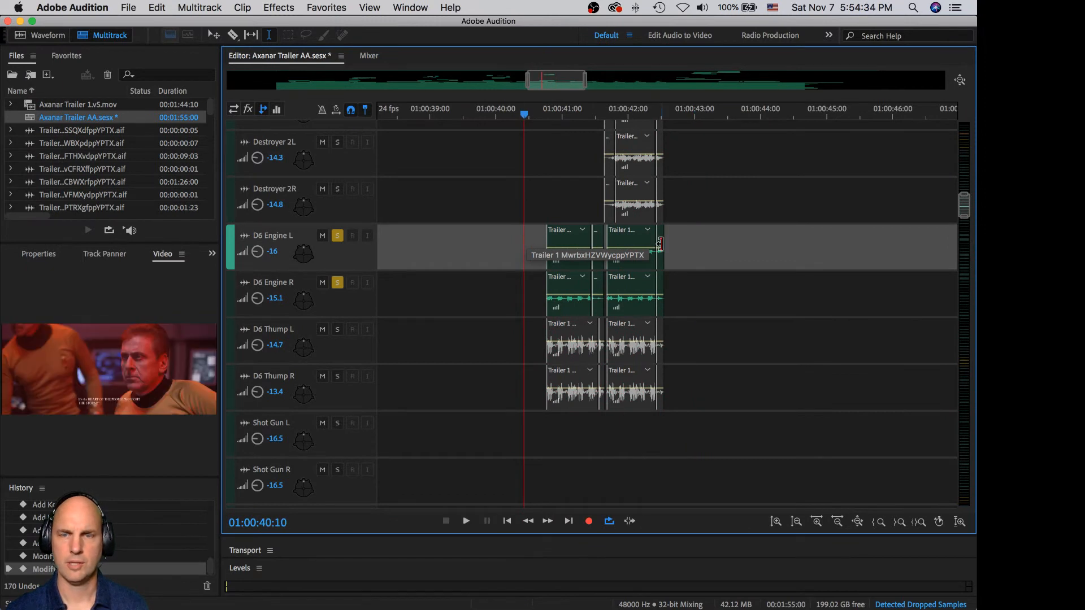
Step: Lower the clip volume of the second D6 Engine L clip and its following fade clip to about -4.8 dB
{"action": "left_click", "coordinate": [645, 254]}
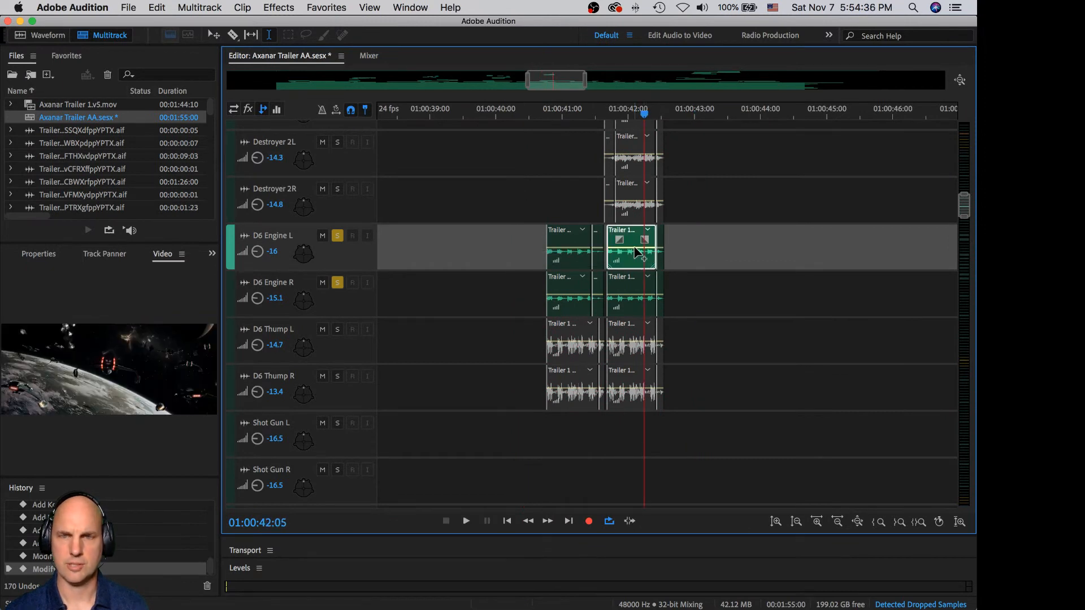
{"action": "scroll", "coordinate": [635, 247], "scroll_direction": "up", "scroll_amount": 5}
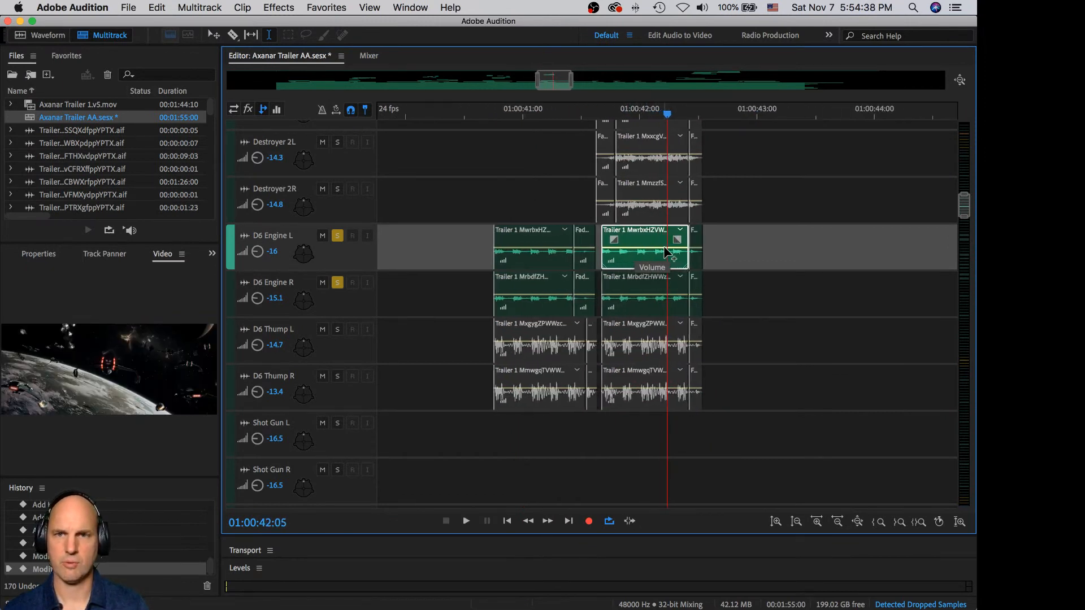
{"action": "left_click", "coordinate": [652, 247]}
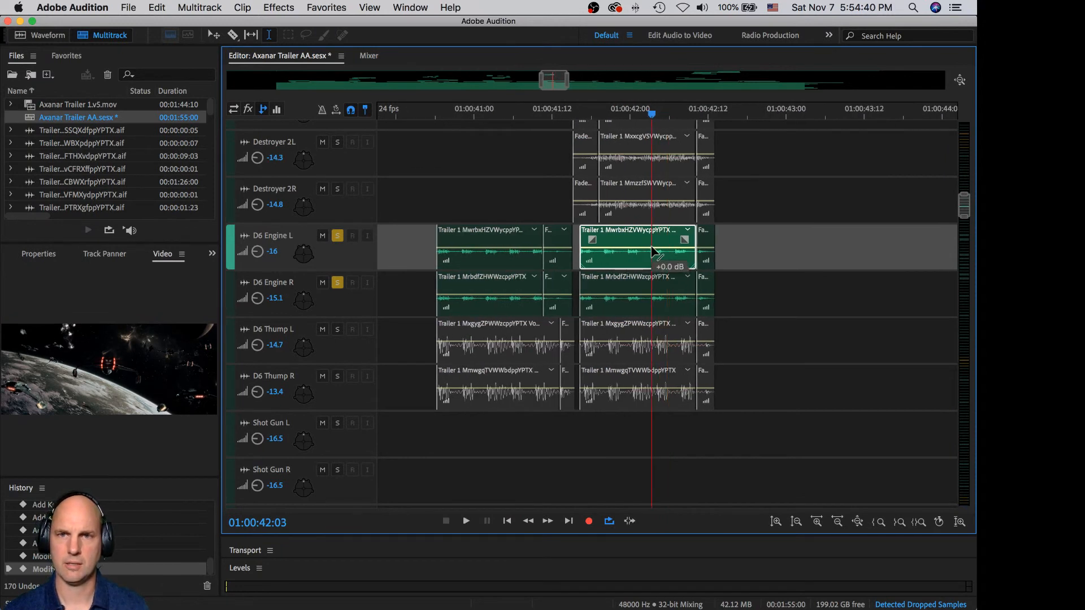
{"action": "left_click_drag", "start_coordinate": [652, 251], "coordinate": [654, 255]}
{"action": "left_click", "coordinate": [706, 252]}
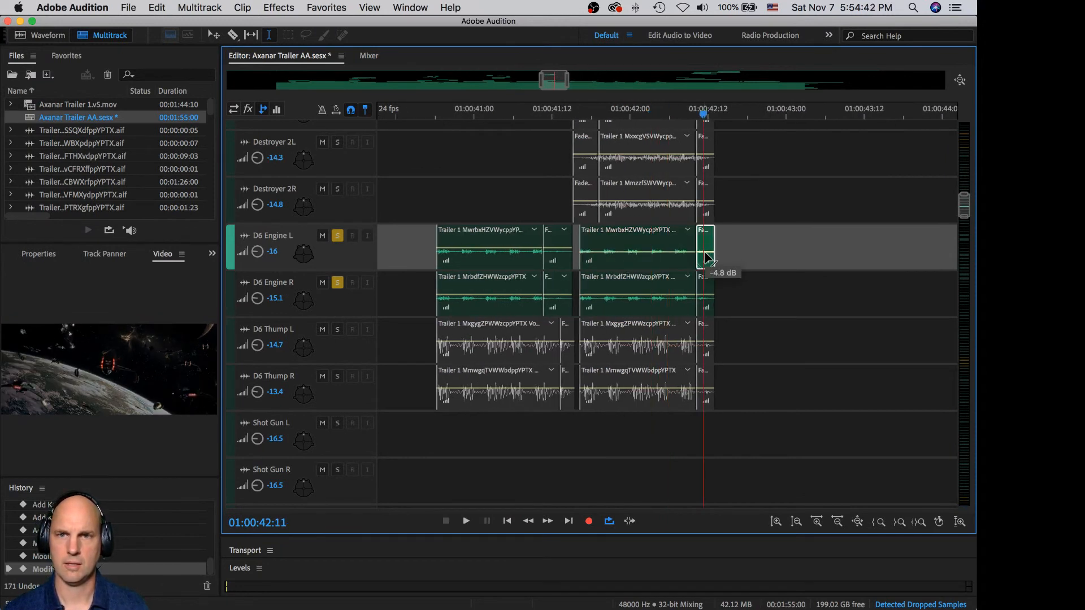
Step: Lower the second D6 Engine R clip to about -3.9 dB and reduce its following fade clip to match
{"action": "left_click", "coordinate": [658, 298]}
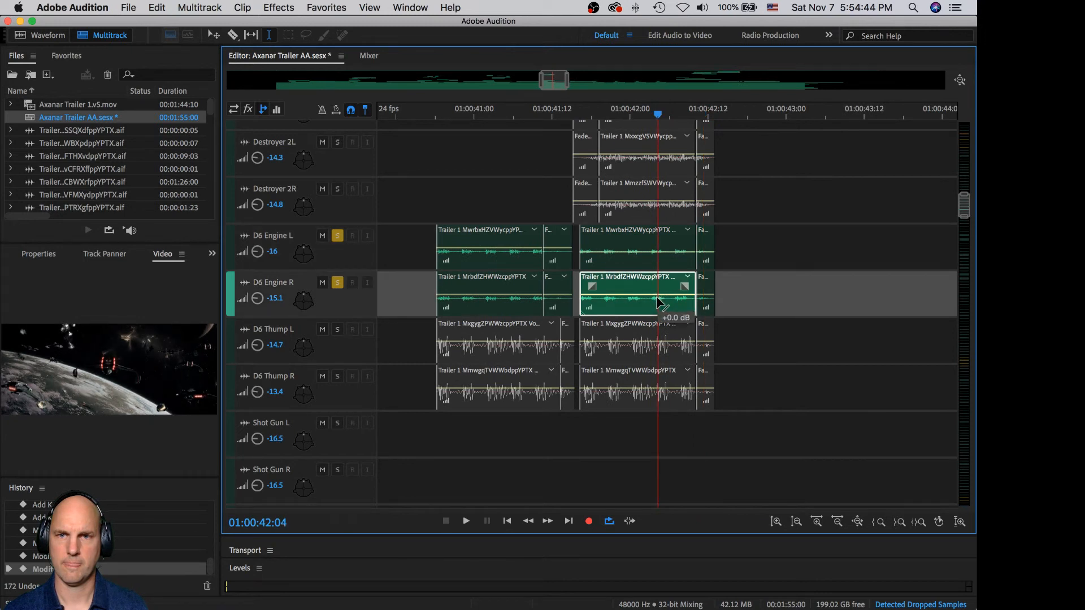
{"action": "left_click_drag", "start_coordinate": [657, 300], "coordinate": [657, 302]}
{"action": "left_click", "coordinate": [706, 301]}
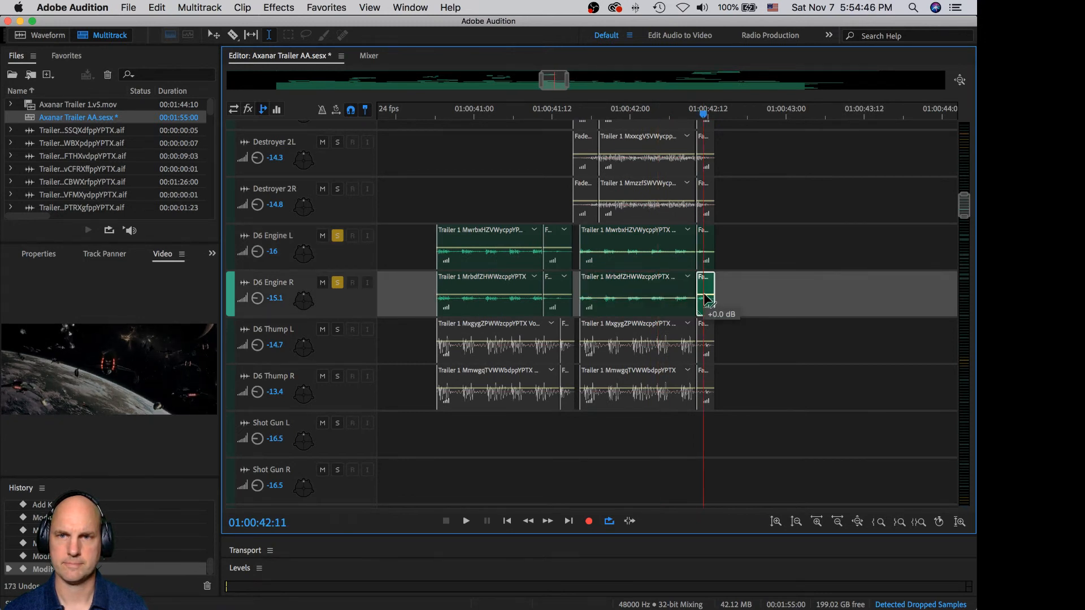
Step: Play back the soloed D6 Engine tracks from 01:00:40:19 to compare the levels of the first and second clips
{"action": "left_click", "coordinate": [561, 177]}
{"action": "key", "text": "space"}
{"action": "left_click", "coordinate": [443, 183]}
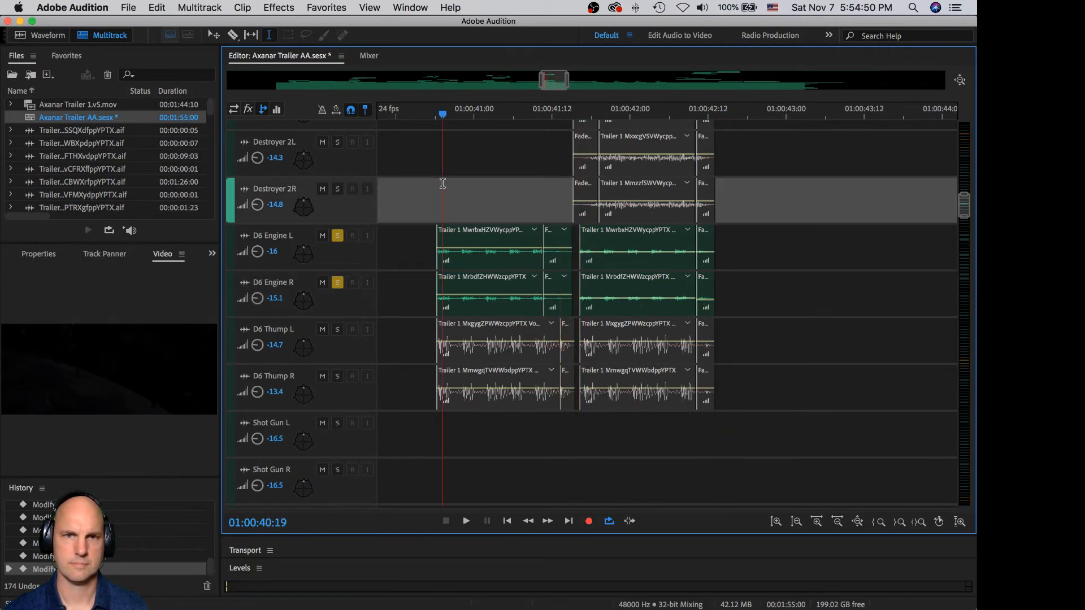
{"action": "key", "text": "space"}
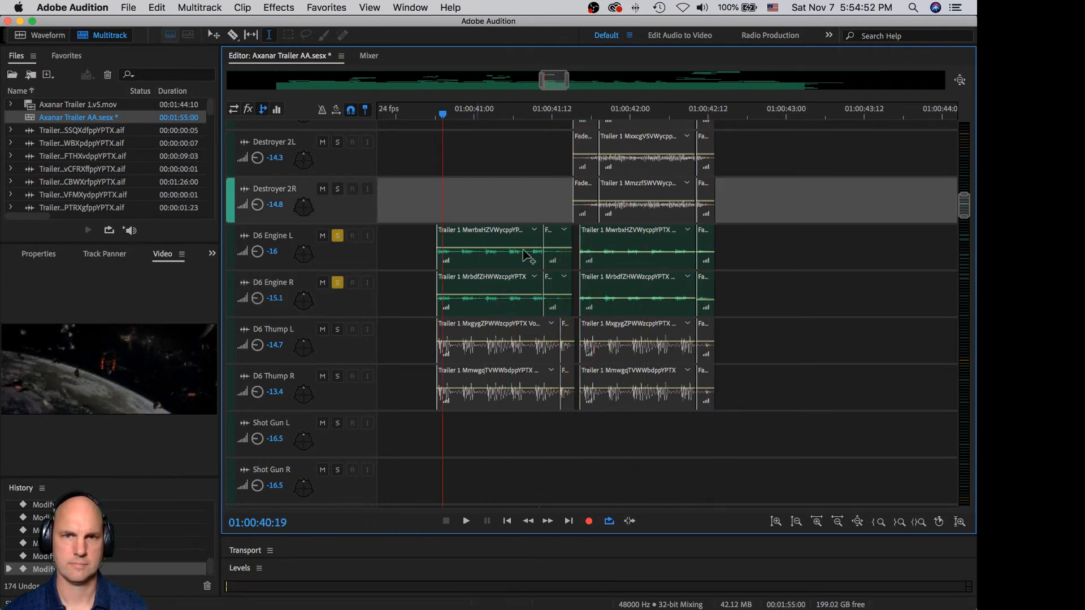
Step: Lower the clip volume of the second D6 Engine L and R clips and their following fade clips further
{"action": "left_click", "coordinate": [639, 249]}
{"action": "left_click_drag", "start_coordinate": [640, 257], "coordinate": [641, 259]}
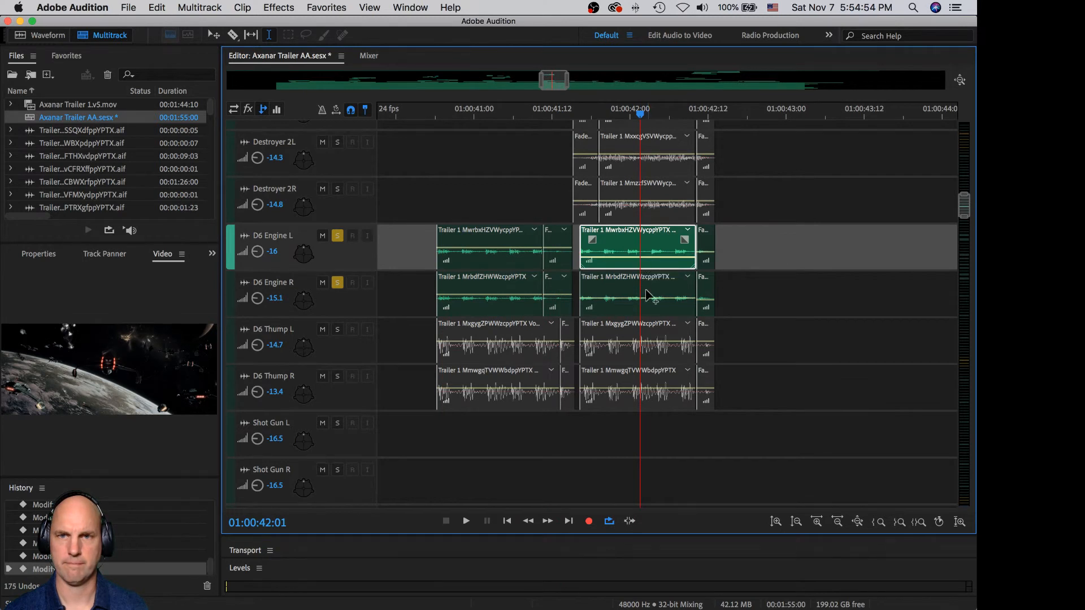
{"action": "left_click", "coordinate": [650, 300]}
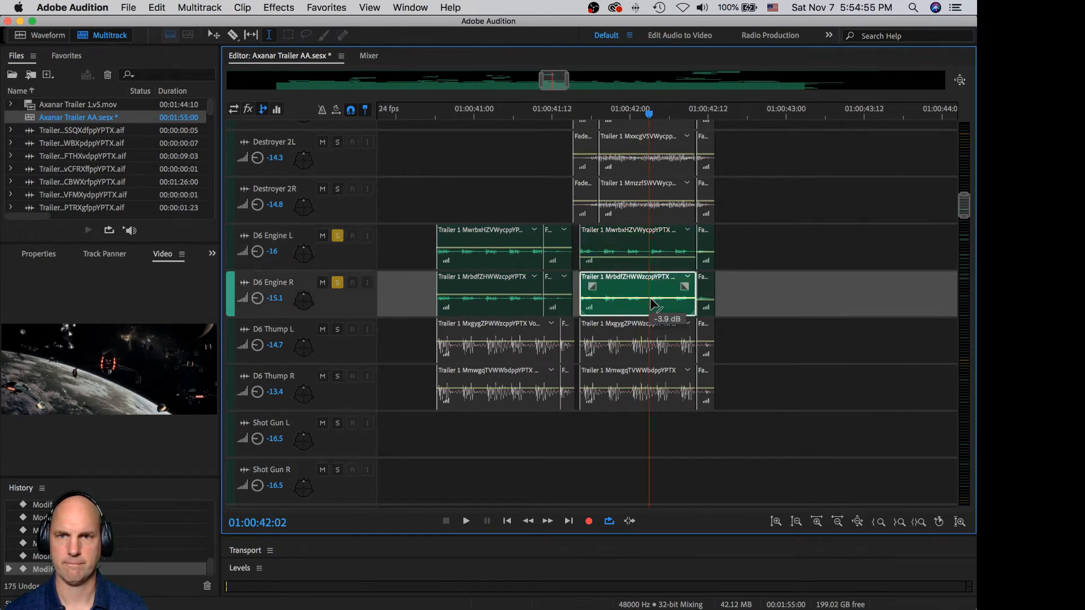
{"action": "left_click", "coordinate": [711, 305]}
{"action": "left_click", "coordinate": [709, 304]}
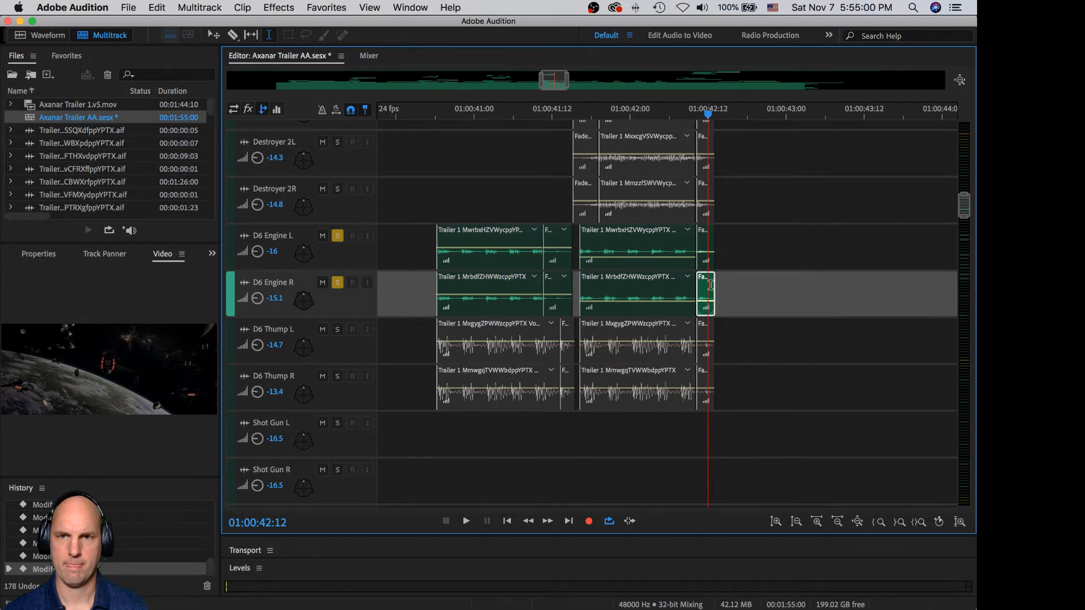
{"action": "left_click", "coordinate": [704, 256]}
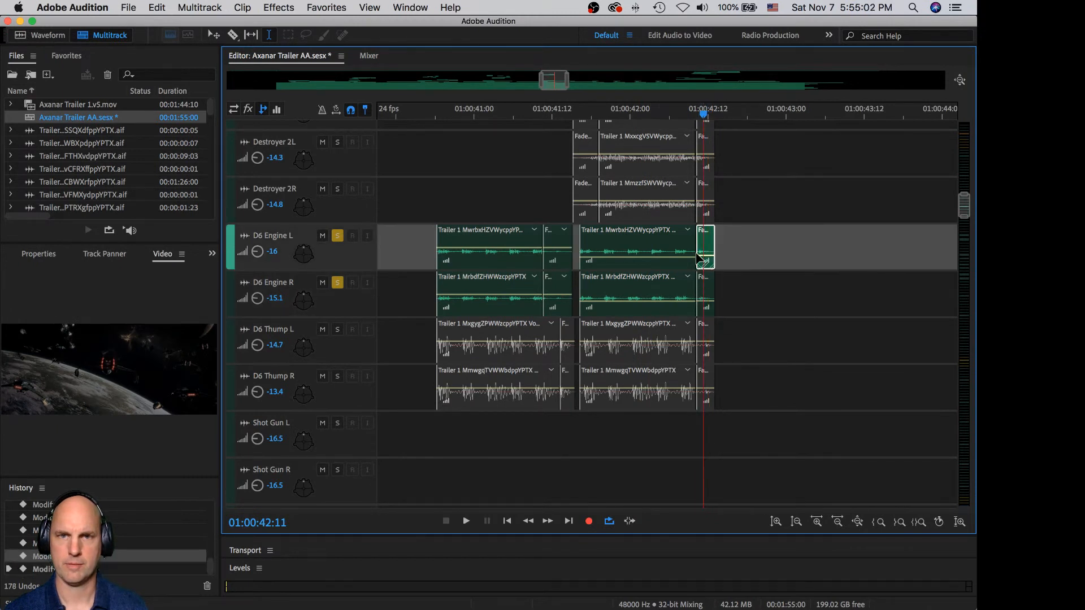
Step: Raise the first D6 Engine L clip's volume to +6.9 dB and pan the D6 Engine L track to an angle of -31°
{"action": "left_click", "coordinate": [516, 249]}
{"action": "left_click_drag", "start_coordinate": [515, 244], "coordinate": [515, 241]}
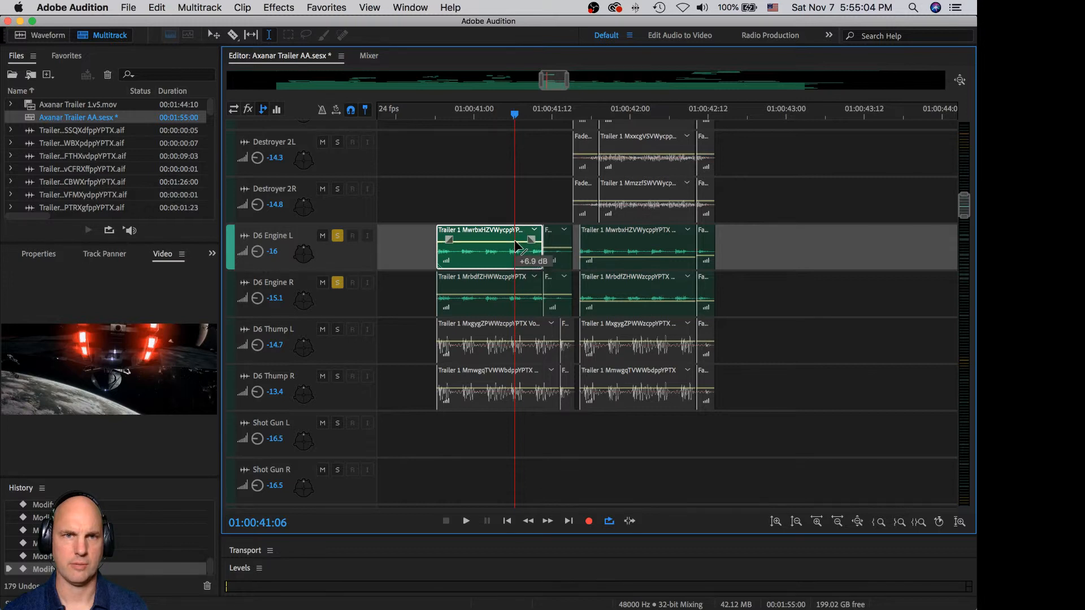
{"action": "double_click", "coordinate": [306, 256]}
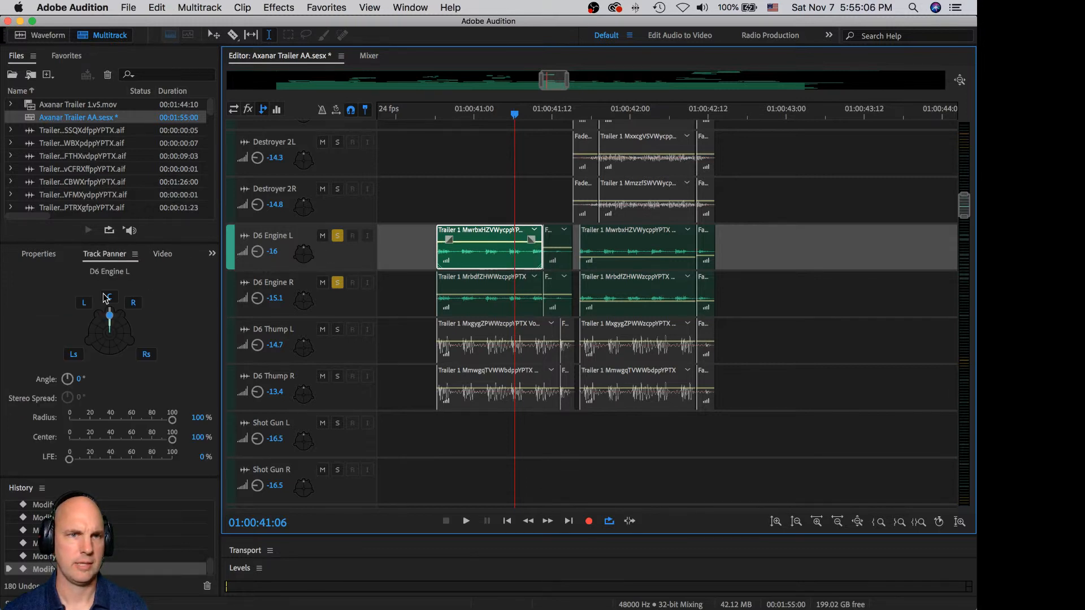
{"action": "left_click_drag", "start_coordinate": [100, 314], "coordinate": [96, 318]}
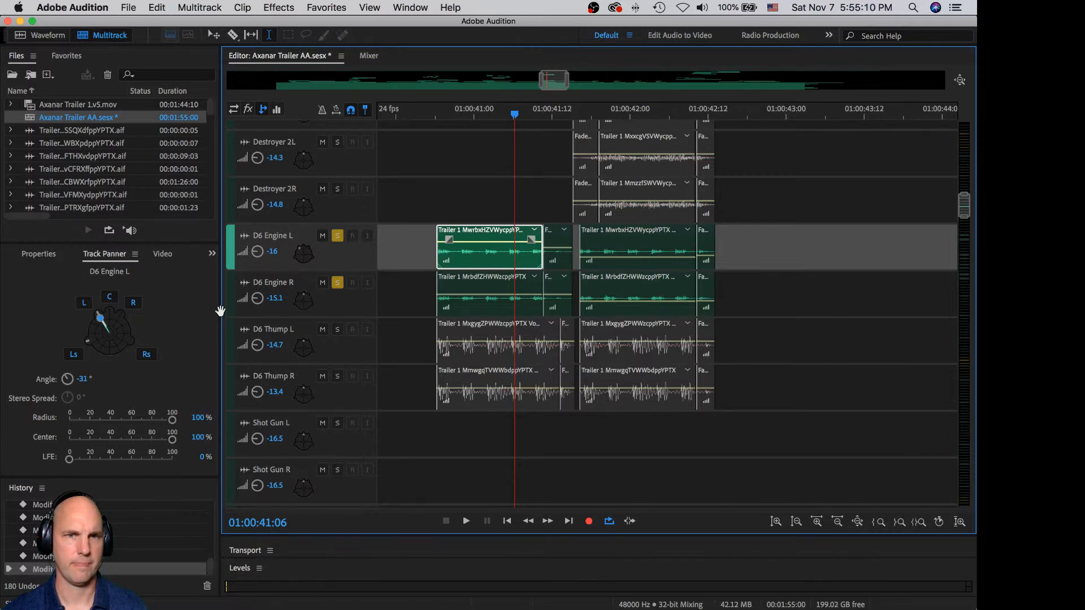
Step: Raise the first D6 Engine R clip's volume to match the first D6 Engine L clip, and raise the fade clips following both
{"action": "left_click", "coordinate": [303, 308]}
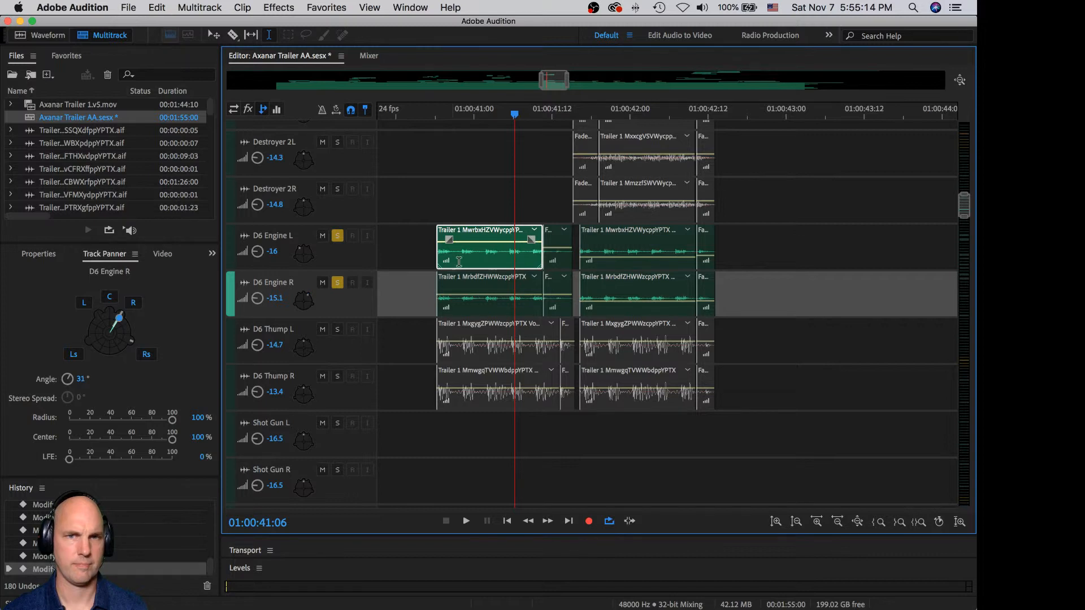
{"action": "left_click", "coordinate": [479, 299]}
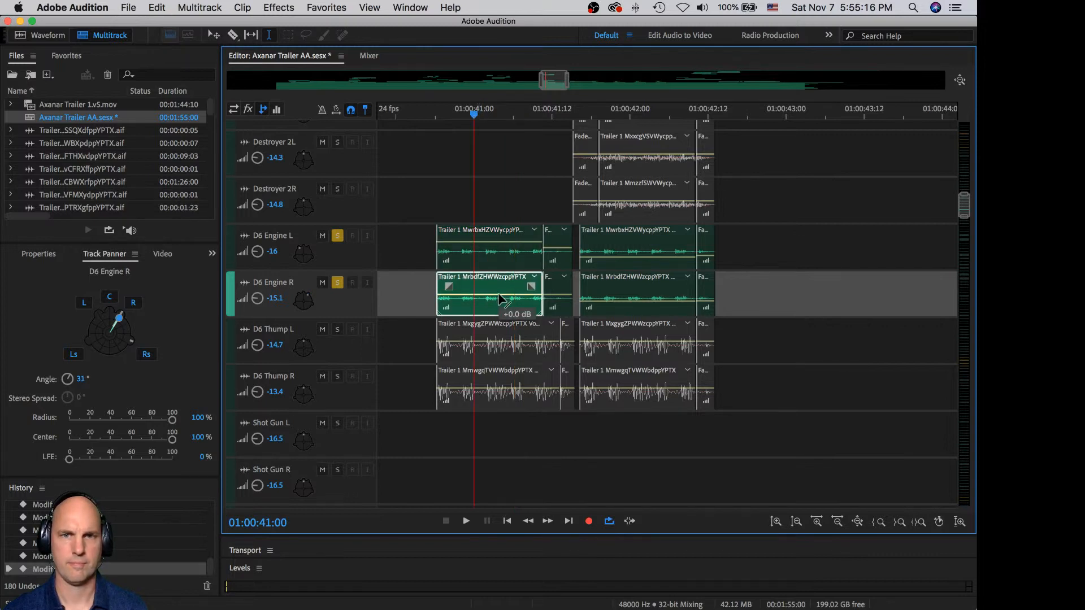
{"action": "left_click_drag", "start_coordinate": [500, 298], "coordinate": [502, 292]}
{"action": "left_click", "coordinate": [563, 251]}
{"action": "left_click_drag", "start_coordinate": [561, 252], "coordinate": [561, 246]}
{"action": "left_click", "coordinate": [553, 287]}
{"action": "left_click_drag", "start_coordinate": [554, 293], "coordinate": [553, 286]}
Step: Play back the soloed D6 Engine tracks from 01:00:40:17
{"action": "left_click", "coordinate": [430, 249]}
{"action": "key", "text": "space"}
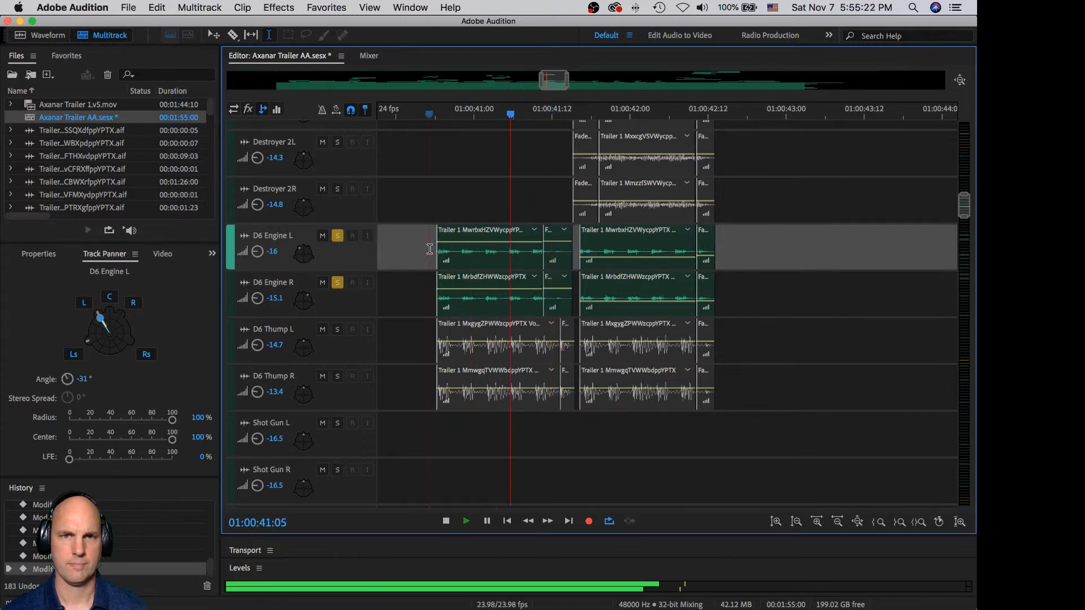
{"action": "key", "text": "space"}
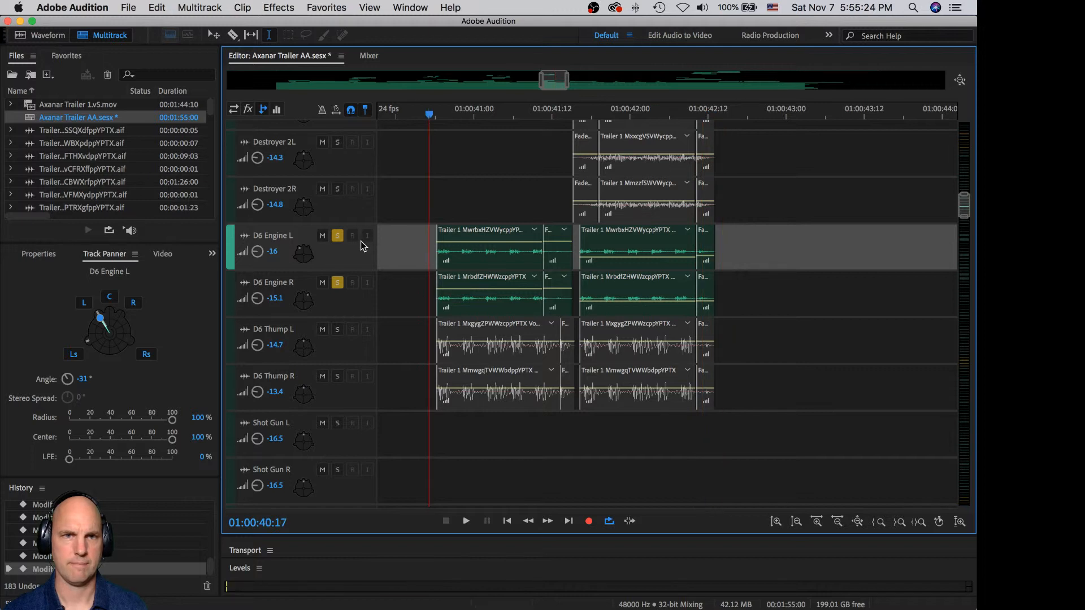
Step: Turn off solo on both D6 Engine tracks and play the full mix against the video from 01:00:40:17
{"action": "left_click", "coordinate": [338, 284]}
{"action": "left_click", "coordinate": [163, 254]}
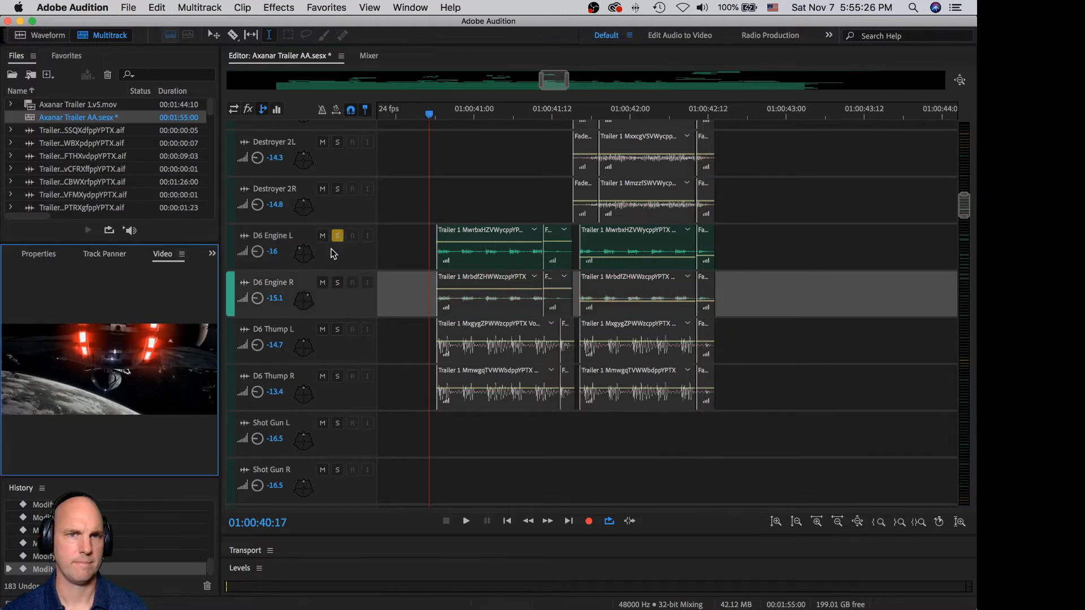
{"action": "left_click", "coordinate": [337, 236]}
{"action": "key", "text": "space"}
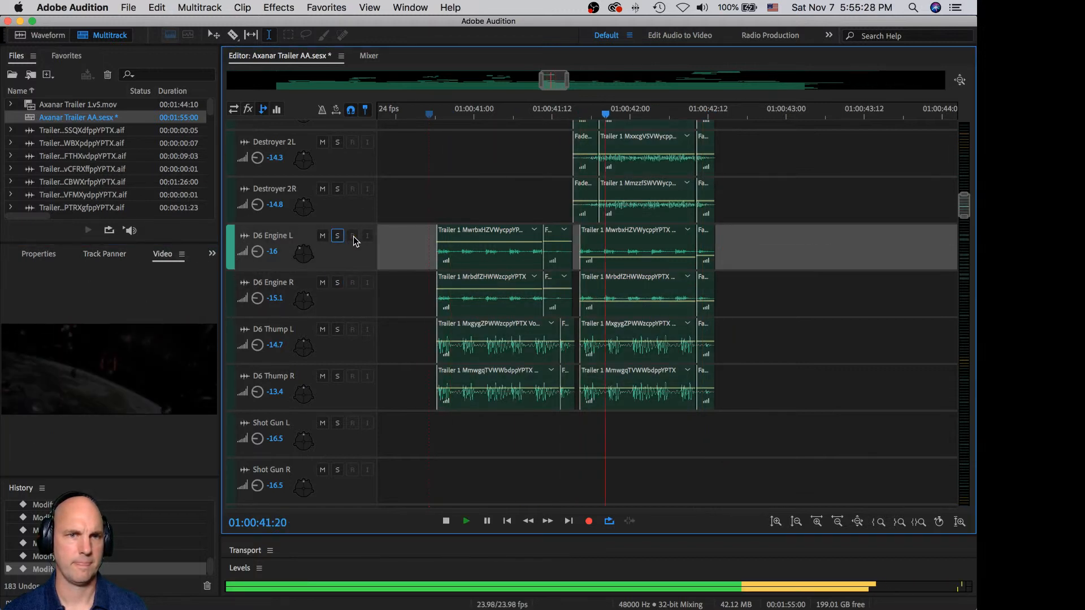
{"action": "key", "text": "space"}
Step: Raise the first D6 Engine L clip's volume further and set the first D6 Engine R clip's volume to +15.0 dB
{"action": "left_click", "coordinate": [489, 248]}
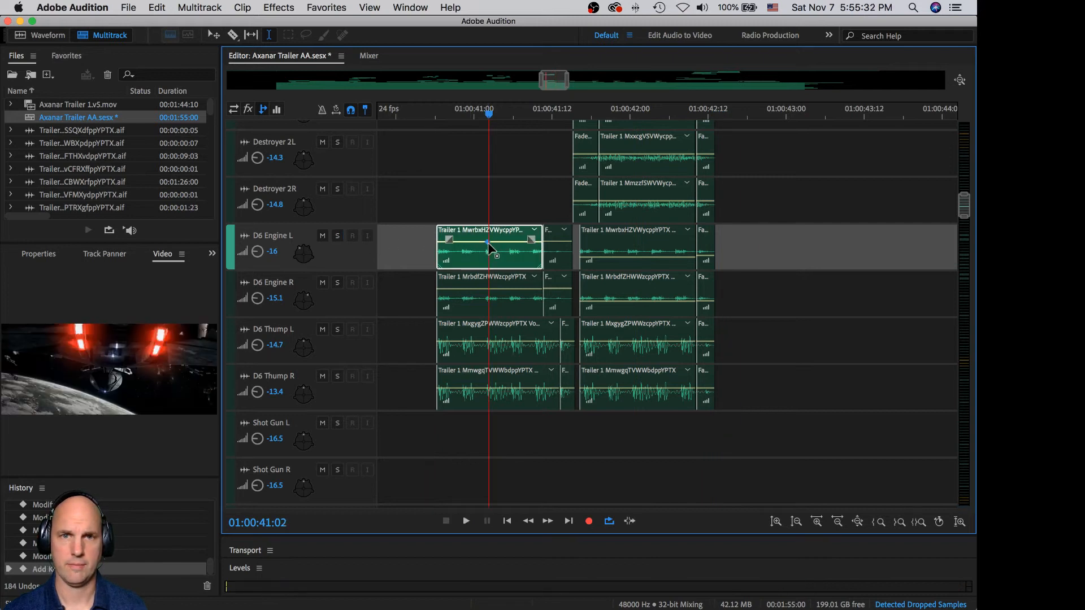
{"action": "key", "text": "super+z"}
{"action": "left_click_drag", "start_coordinate": [493, 242], "coordinate": [495, 237]}
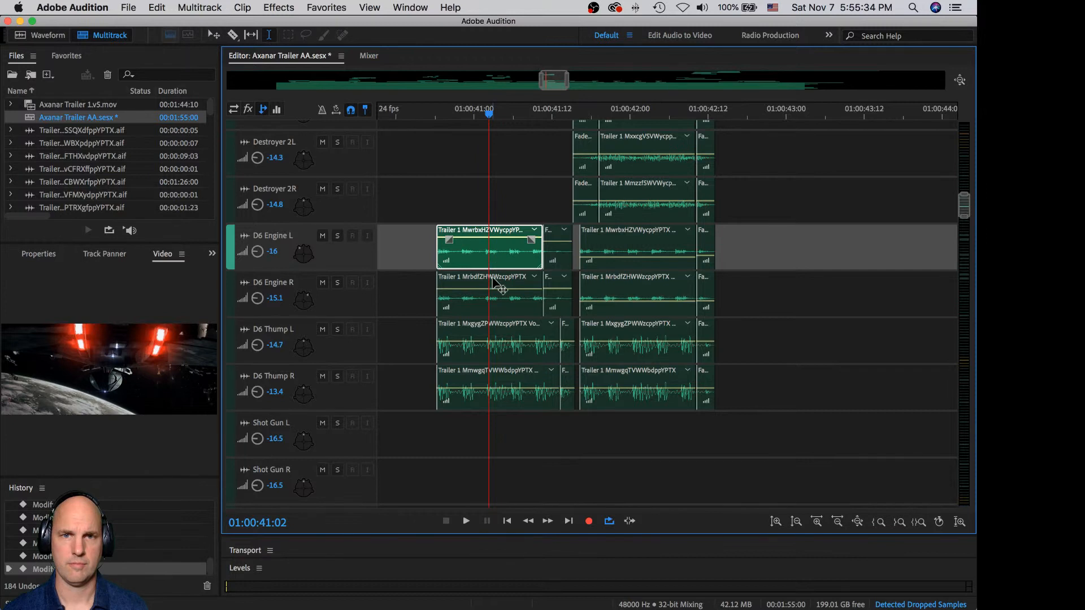
{"action": "left_click_drag", "start_coordinate": [496, 288], "coordinate": [506, 272]}
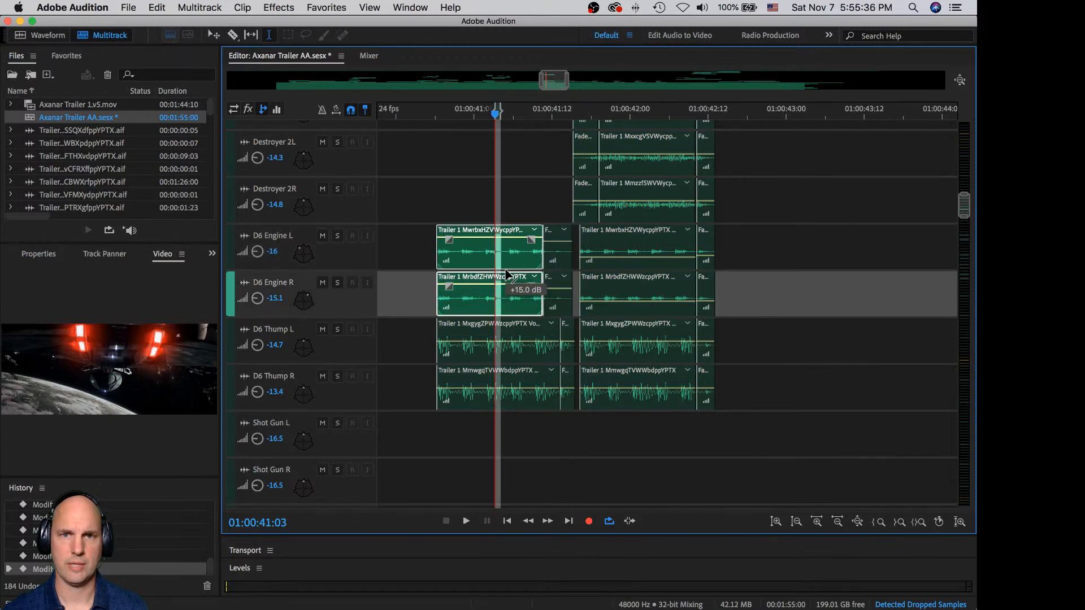
Step: Raise the fade clips following the first D6 Engine L and R clips to match those clips' volume
{"action": "left_click", "coordinate": [558, 247]}
{"action": "left_click_drag", "start_coordinate": [558, 242], "coordinate": [561, 230]}
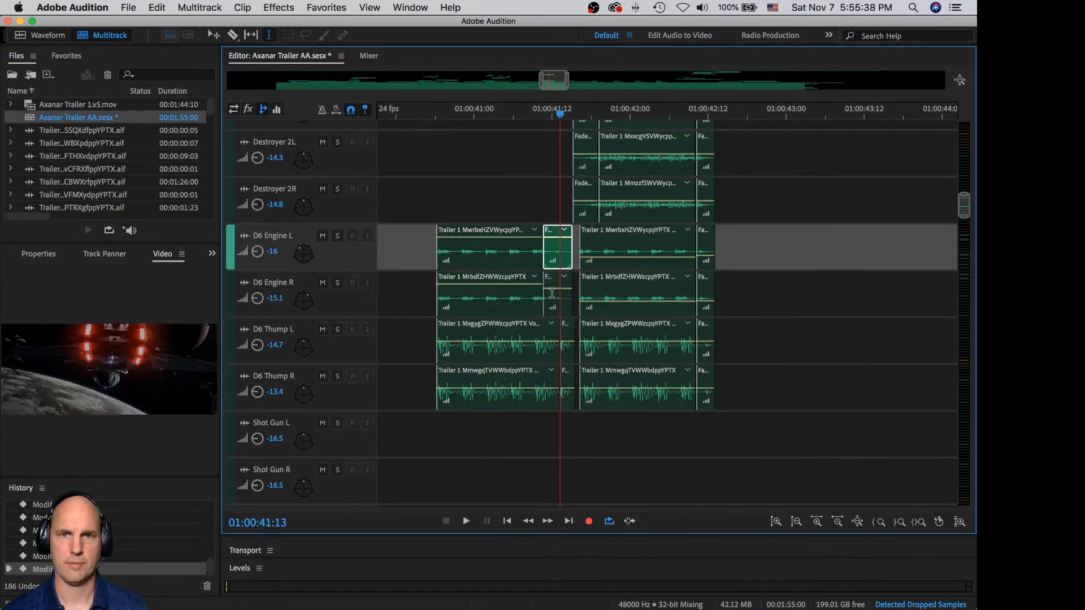
{"action": "left_click", "coordinate": [556, 294]}
{"action": "left_click_drag", "start_coordinate": [557, 295], "coordinate": [559, 277]}
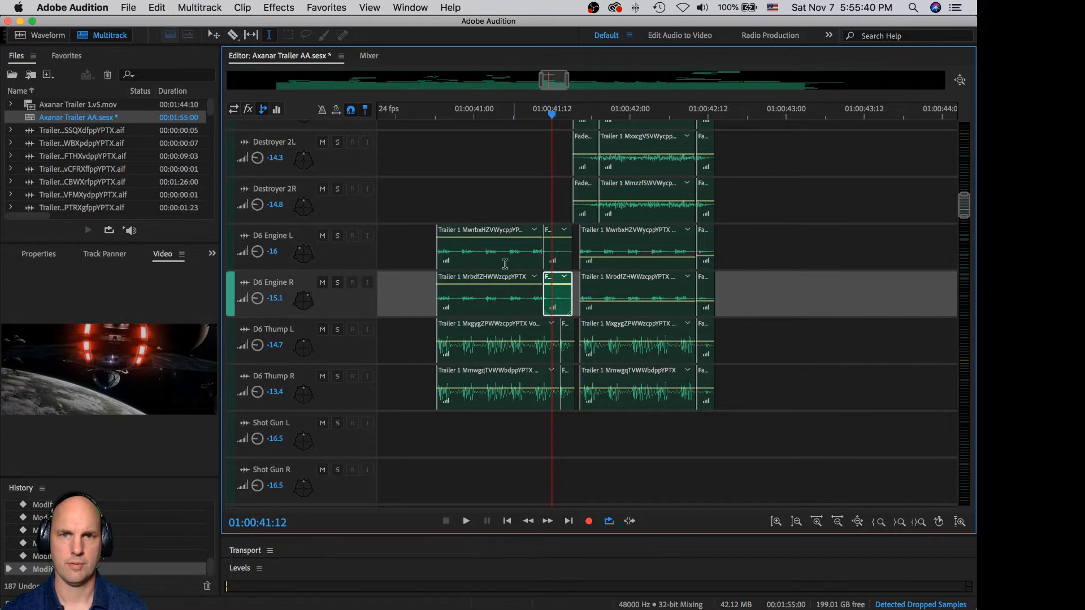
Step: Play the full mix from just before the first D6 Engine clips into the second ones
{"action": "left_click", "coordinate": [420, 243]}
{"action": "key", "text": "space"}
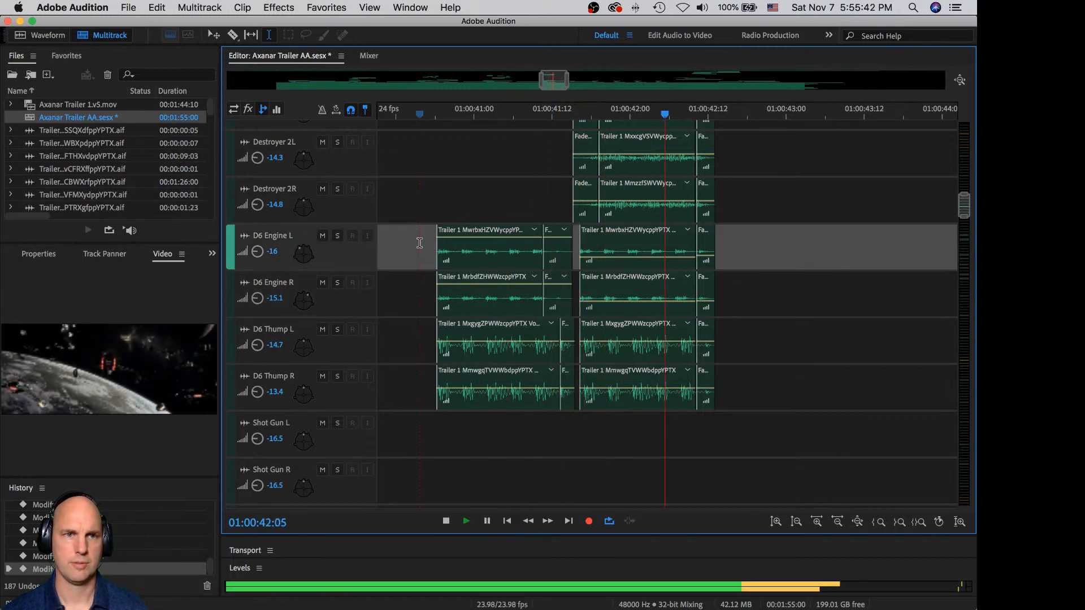
{"action": "key", "text": "space"}
Step: Raise the second D6 Engine R clip's volume to about +4.3 dB and the second D6 Engine L clip's volume to match
{"action": "left_click", "coordinate": [633, 252]}
{"action": "left_click_drag", "start_coordinate": [634, 252], "coordinate": [638, 259]}
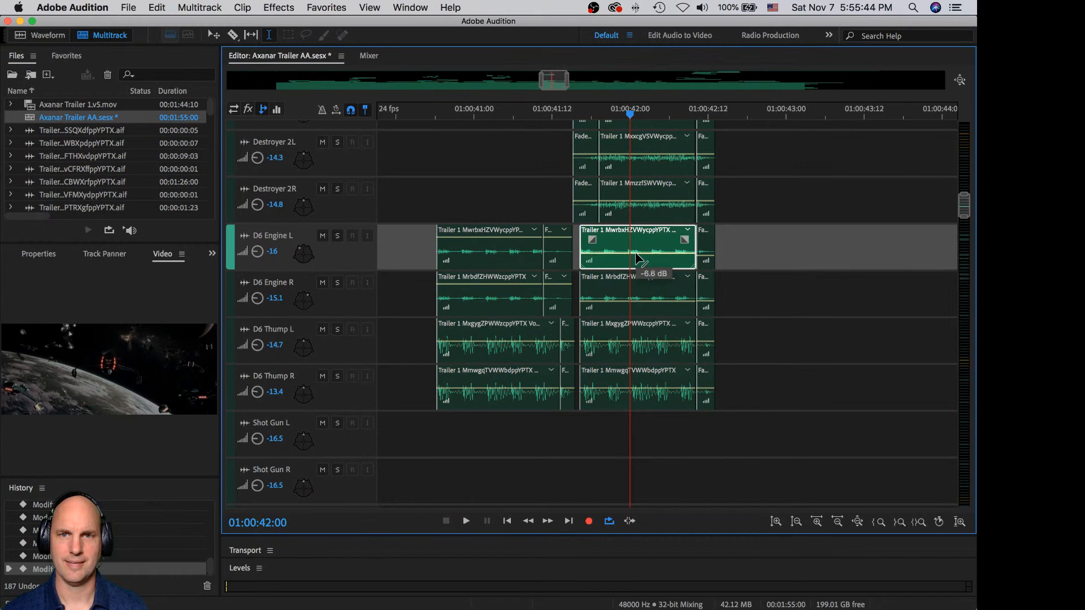
{"action": "left_click", "coordinate": [637, 305]}
{"action": "left_click_drag", "start_coordinate": [638, 302], "coordinate": [643, 295]}
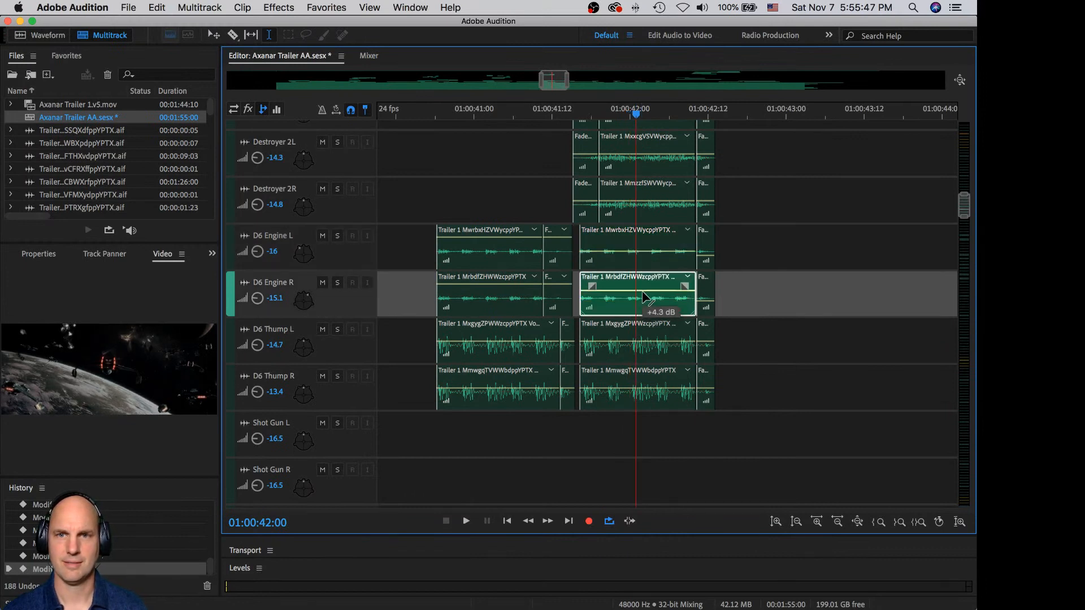
{"action": "left_click", "coordinate": [652, 255]}
{"action": "left_click_drag", "start_coordinate": [651, 256], "coordinate": [653, 247]}
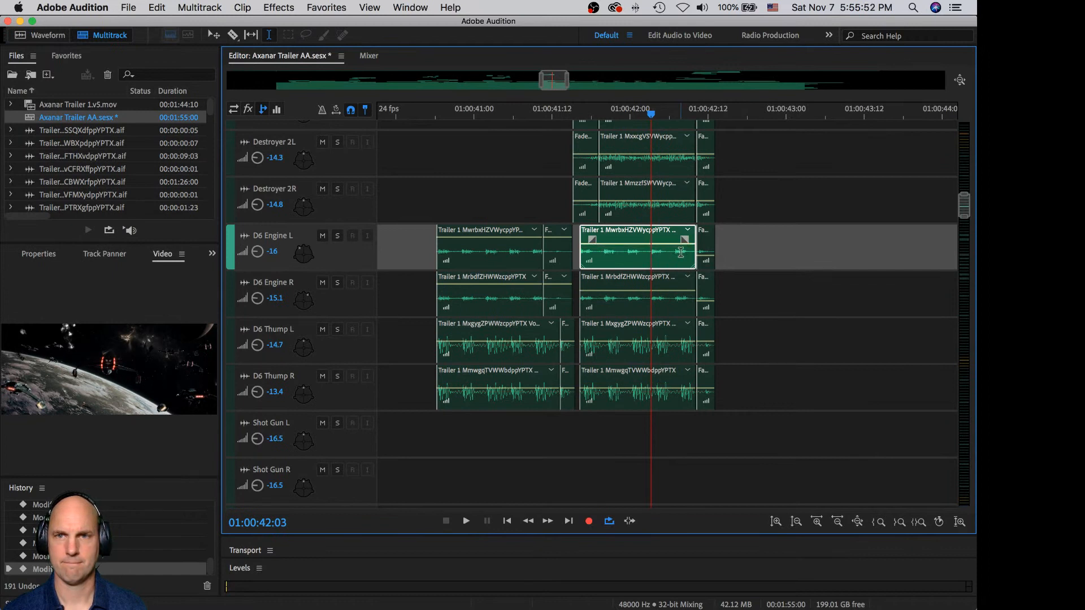
Step: Raise the volume of the final fade clips on D6 Engine L and R to match the second clips
{"action": "left_click", "coordinate": [708, 247]}
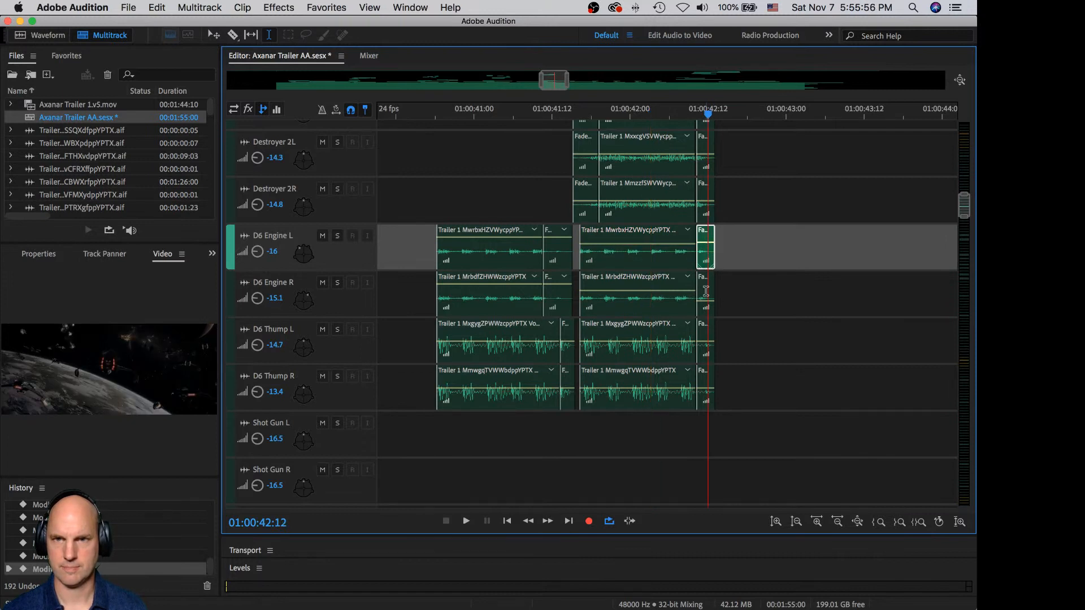
{"action": "left_click", "coordinate": [705, 307]}
{"action": "left_click", "coordinate": [706, 305]}
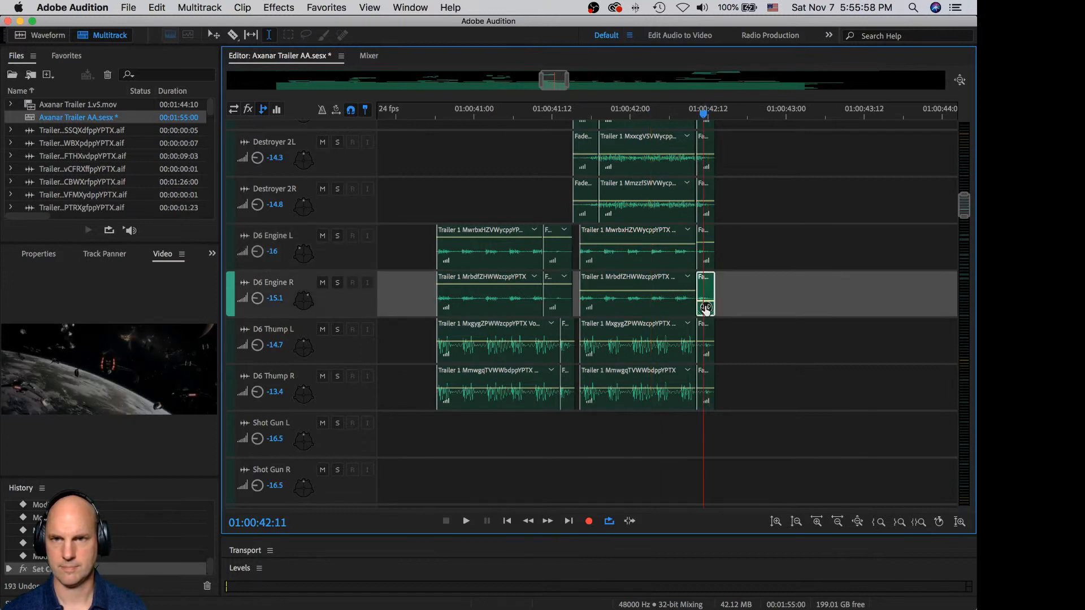
{"action": "left_click_drag", "start_coordinate": [704, 305], "coordinate": [706, 294]}
Step: Play the mix from before the first D6 Engine clips to about 01:01:12 and save the session
{"action": "left_click", "coordinate": [552, 197]}
{"action": "key", "text": "space"}
{"action": "key", "text": "space"}
{"action": "left_click", "coordinate": [411, 198]}
{"action": "key", "text": "space"}
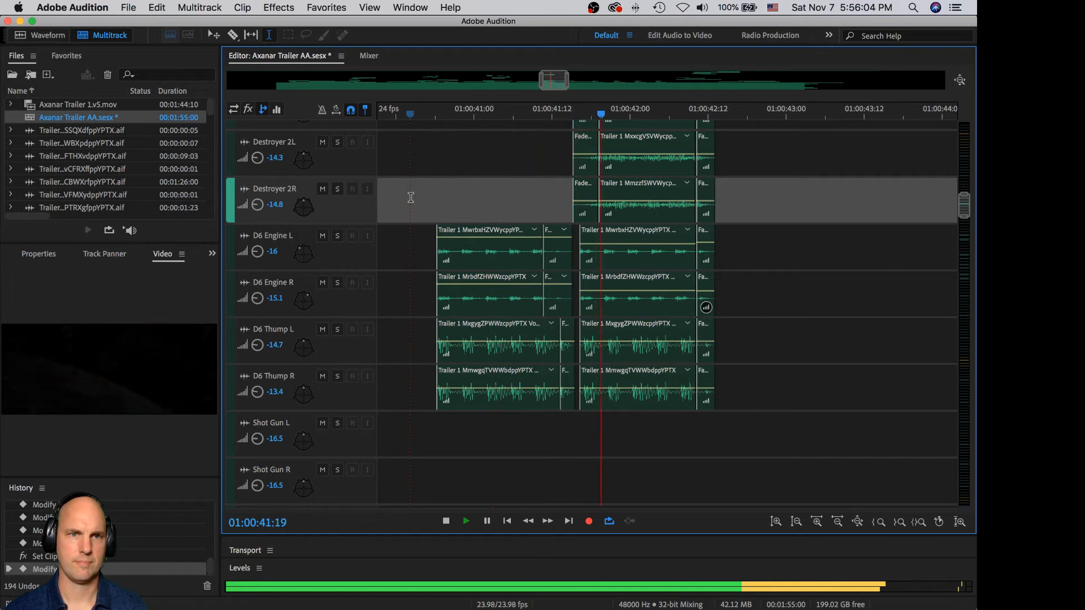
{"action": "key", "text": "super+s"}
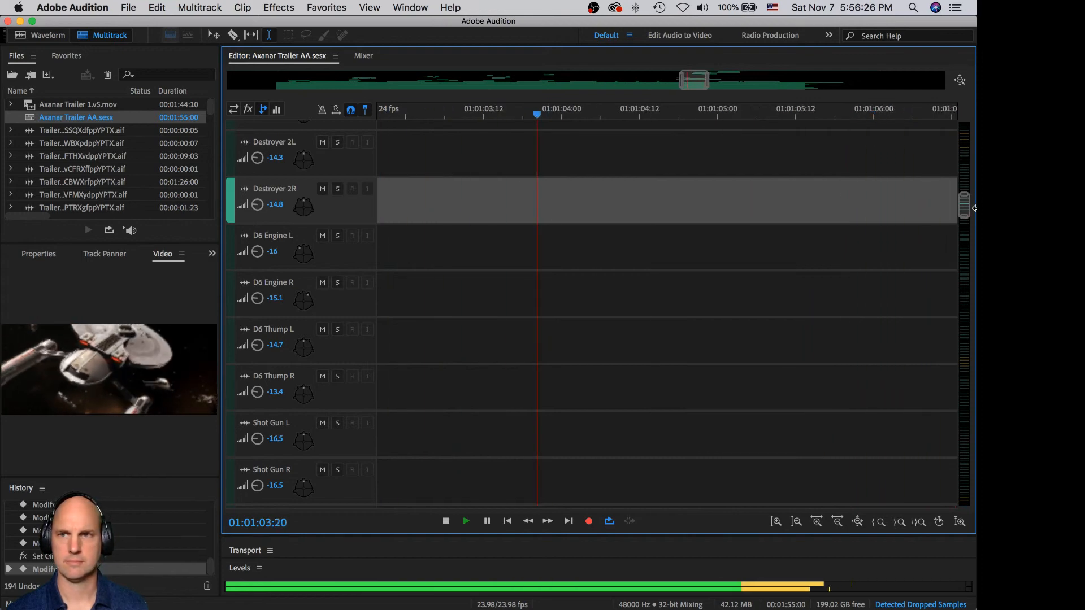
{"action": "left_click_drag", "start_coordinate": [966, 203], "coordinate": [975, 159]}
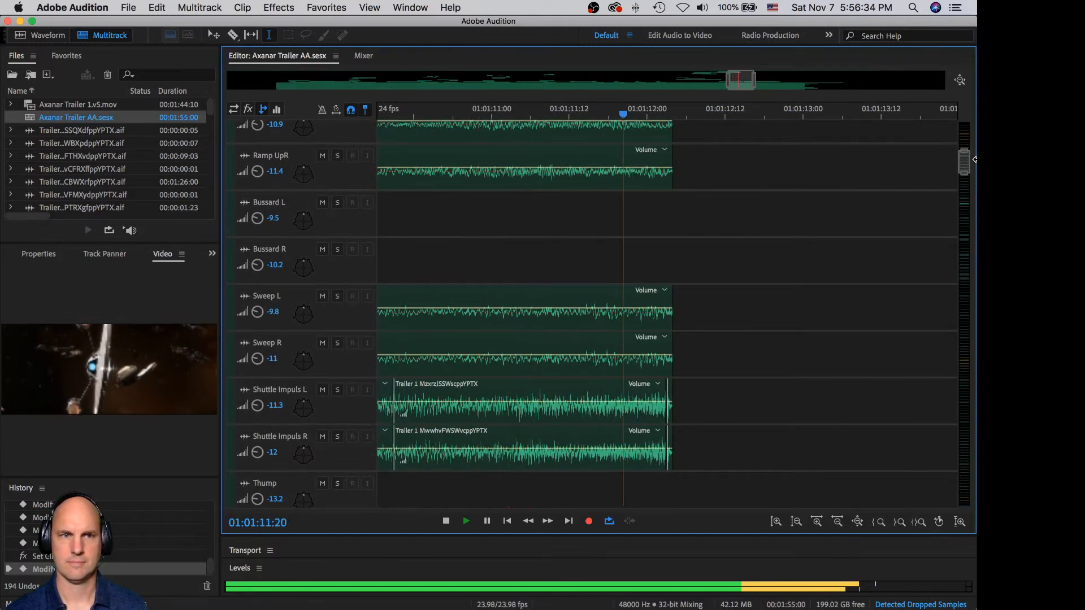
{"action": "key", "text": "space"}
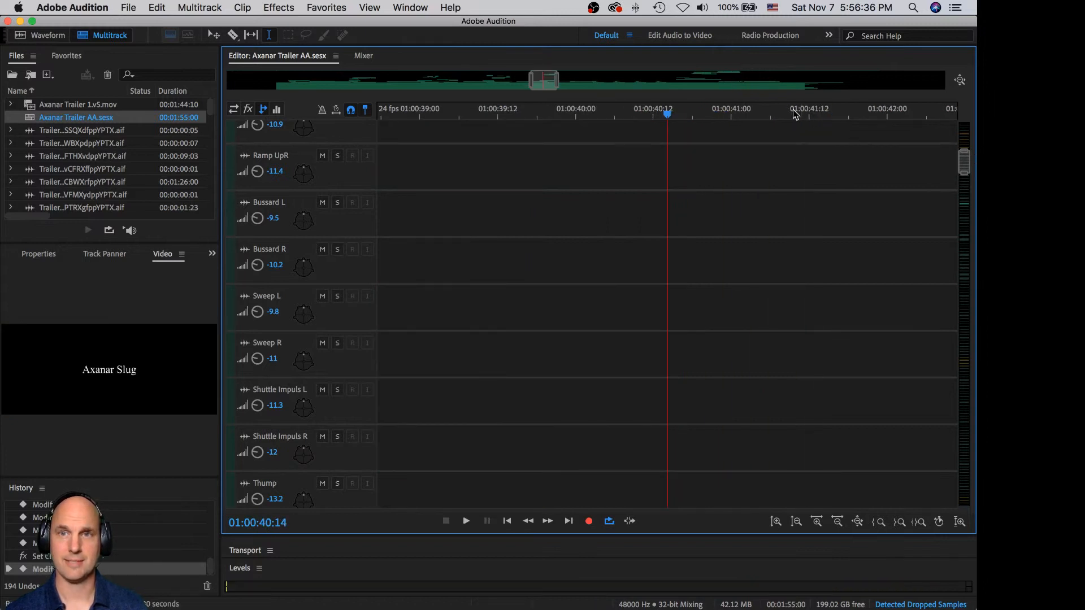
Step: Solo the Shuttle track and play its flyby clip from 01:01:08:02
{"action": "left_click_drag", "start_coordinate": [561, 83], "coordinate": [738, 86]}
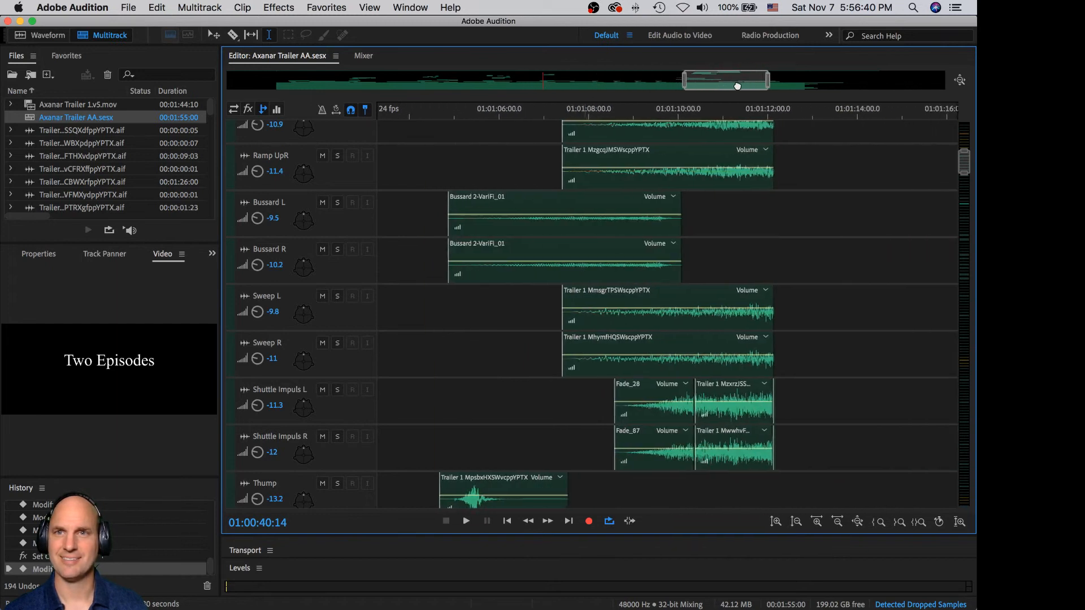
{"action": "scroll", "coordinate": [446, 240], "scroll_direction": "up", "scroll_amount": 10}
{"action": "scroll", "coordinate": [445, 241], "scroll_direction": "down", "scroll_amount": 3}
{"action": "scroll", "coordinate": [445, 240], "scroll_direction": "down", "scroll_amount": 4}
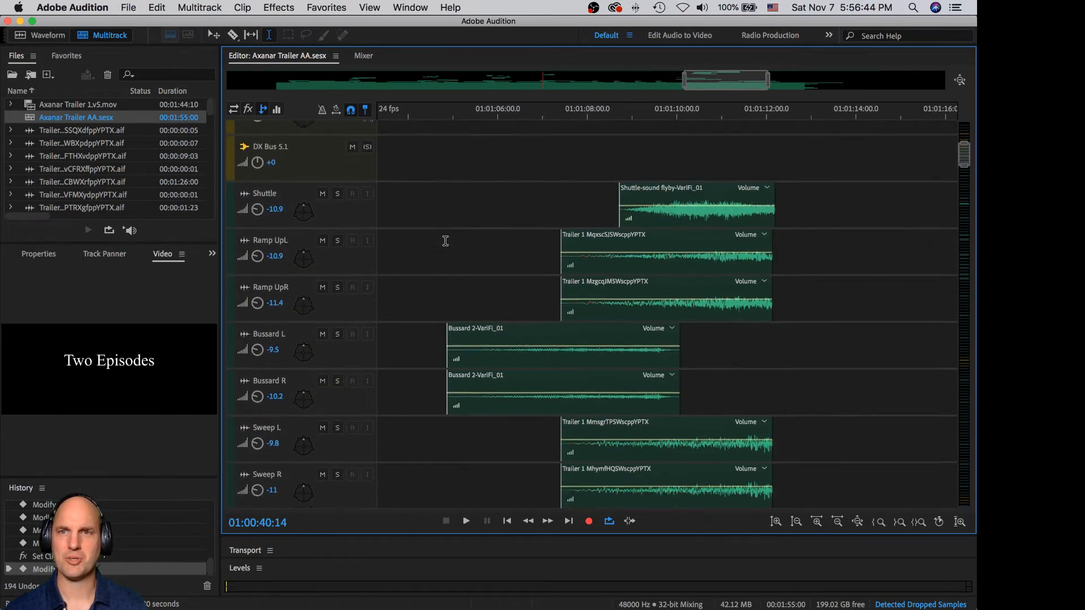
{"action": "scroll", "coordinate": [445, 240], "scroll_direction": "down", "scroll_amount": 1}
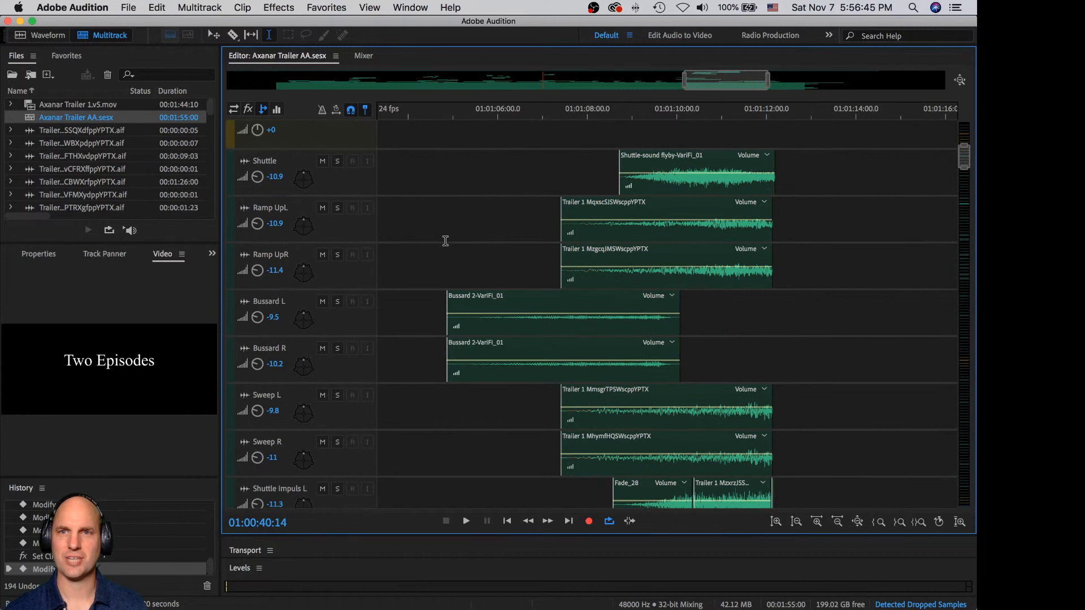
{"action": "left_click", "coordinate": [335, 159]}
{"action": "key", "text": "space"}
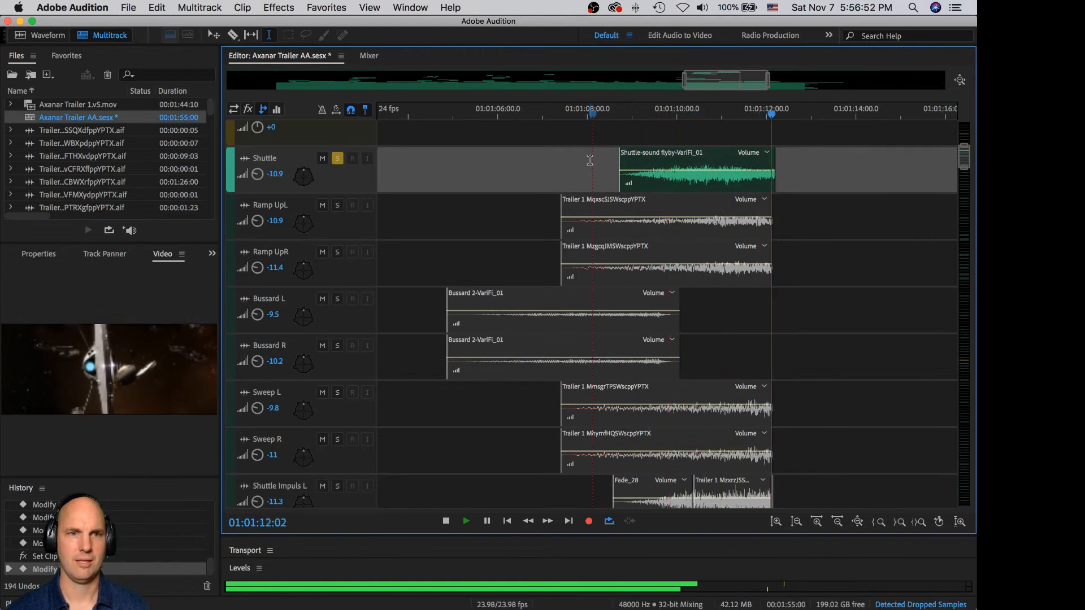
{"action": "key", "text": "space"}
Step: Switch the solo from Shuttle to the Ramp UpL and Ramp UpR tracks and play them from 01:01:08:02
{"action": "left_click", "coordinate": [337, 159]}
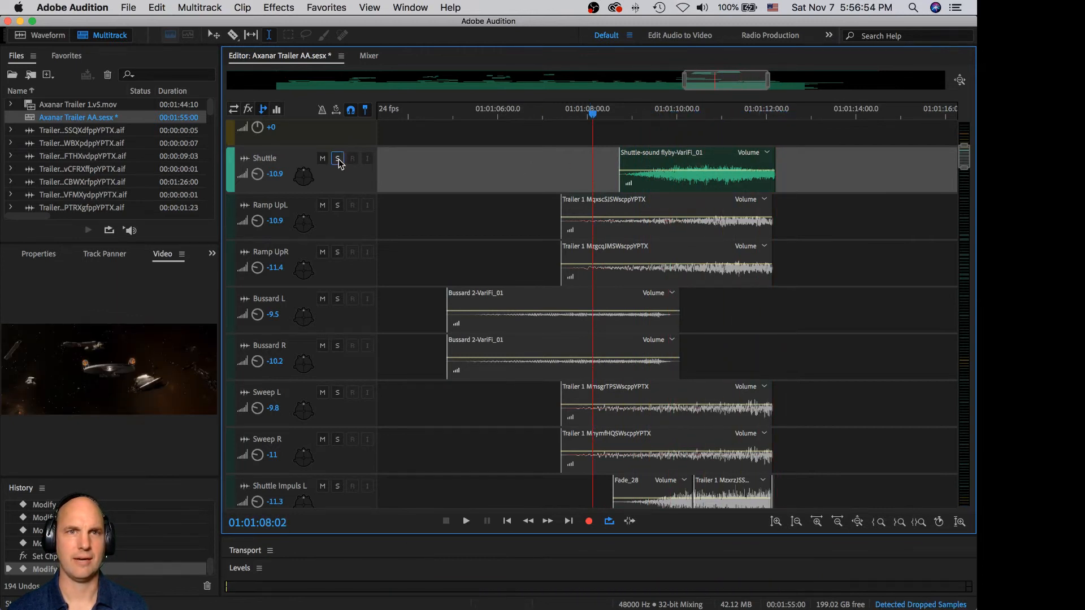
{"action": "left_click", "coordinate": [338, 206]}
{"action": "left_click", "coordinate": [337, 253]}
{"action": "key", "text": "space"}
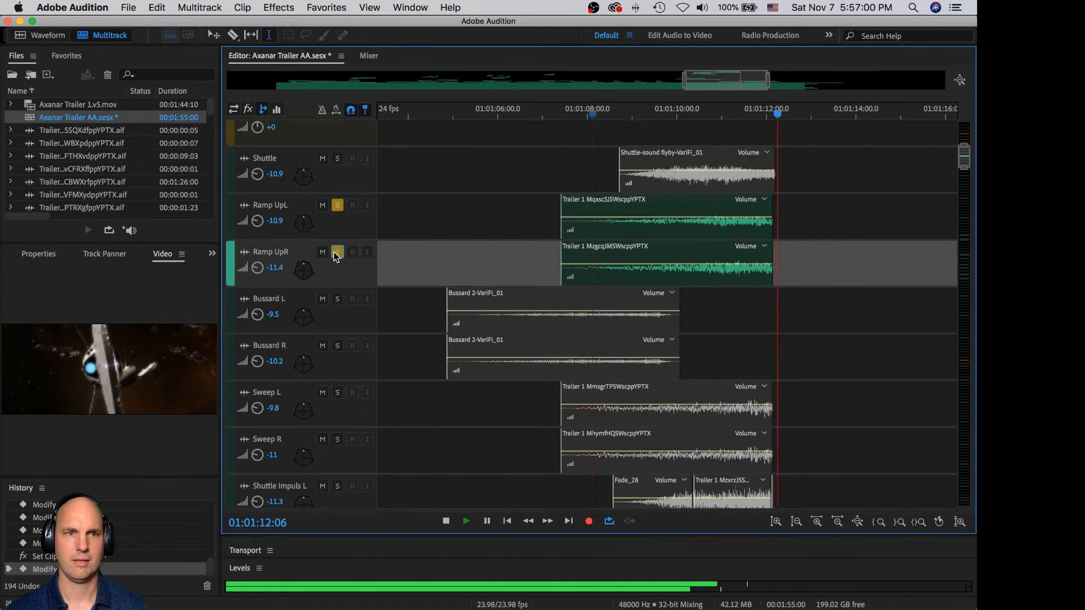
{"action": "key", "text": "space"}
Step: Add a very short fade-out to the end of the Ramp UpL and Ramp UpR clips
{"action": "left_click", "coordinate": [703, 205]}
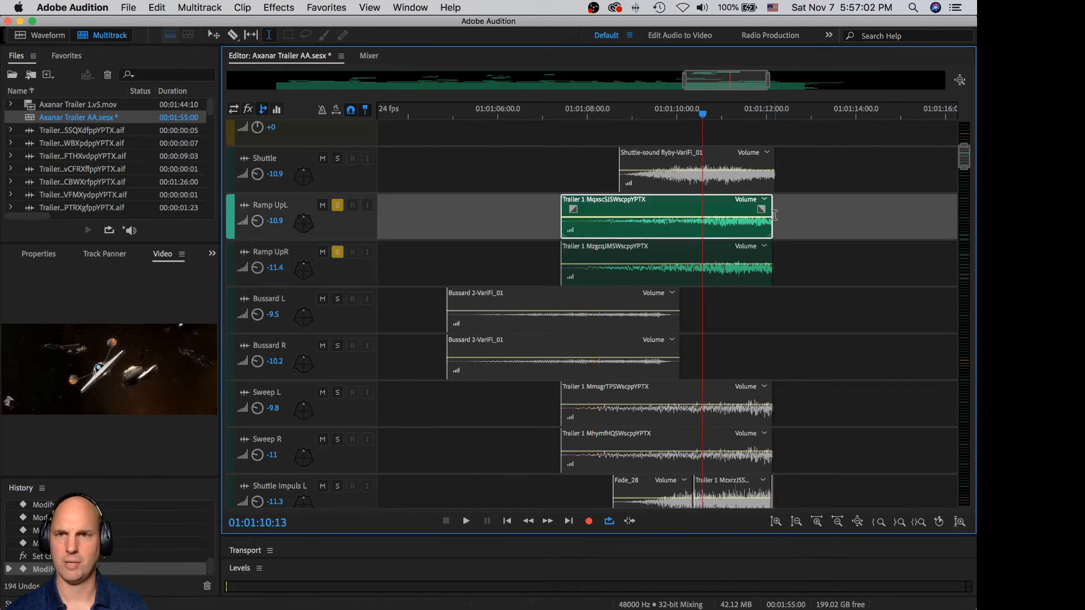
{"action": "left_click_drag", "start_coordinate": [760, 210], "coordinate": [759, 212]}
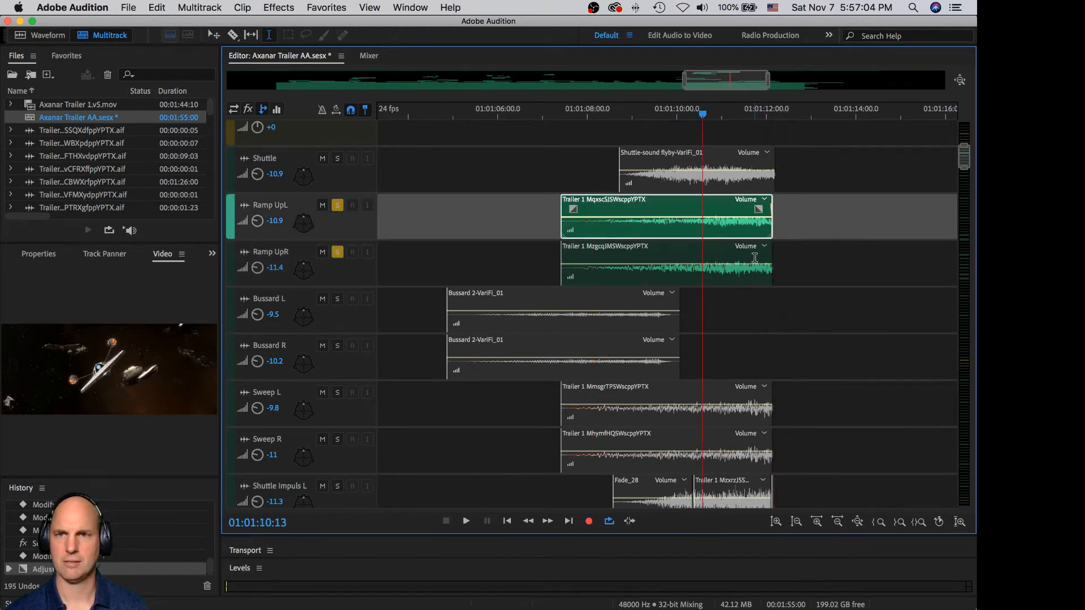
{"action": "left_click", "coordinate": [754, 257]}
{"action": "left_click_drag", "start_coordinate": [761, 257], "coordinate": [759, 257]}
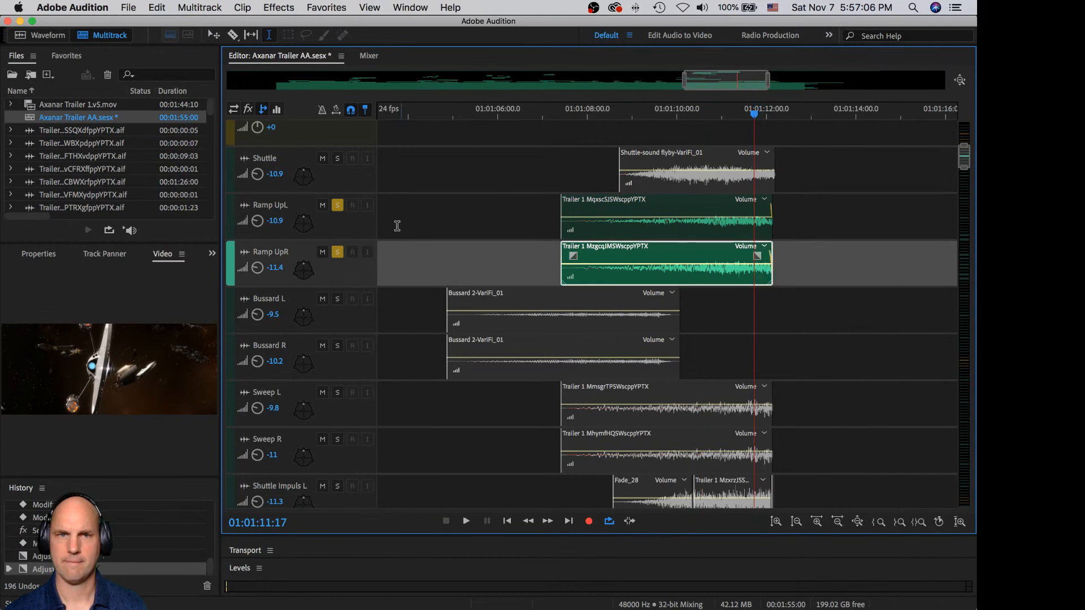
Step: Switch the solo from the Ramp Up tracks to Bussard L and Bussard R and play them from 01:01:04:21
{"action": "left_click", "coordinate": [338, 206]}
{"action": "left_click", "coordinate": [338, 299]}
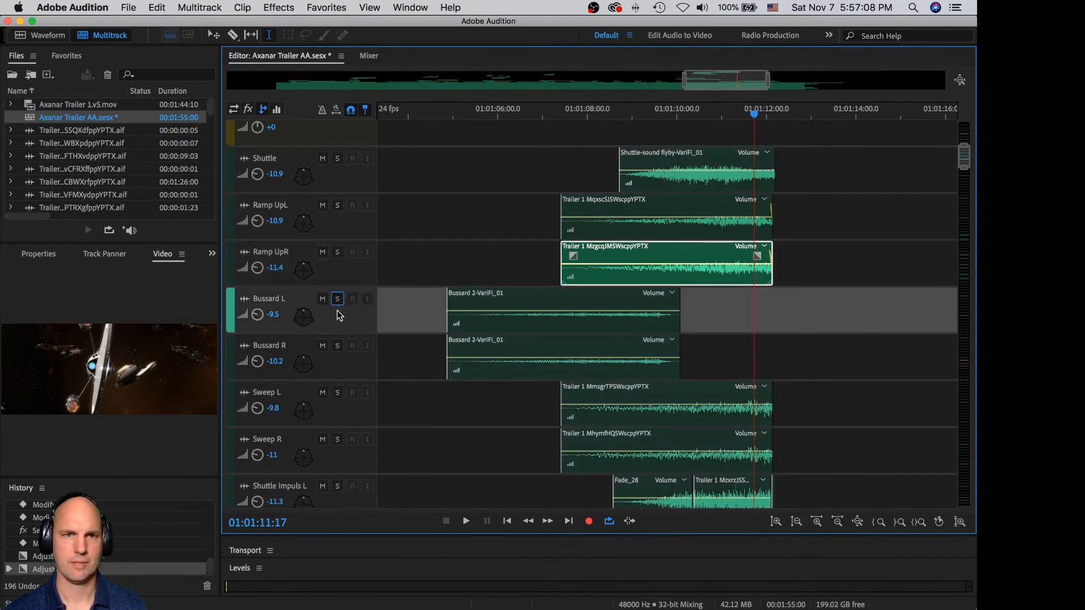
{"action": "left_click", "coordinate": [337, 347]}
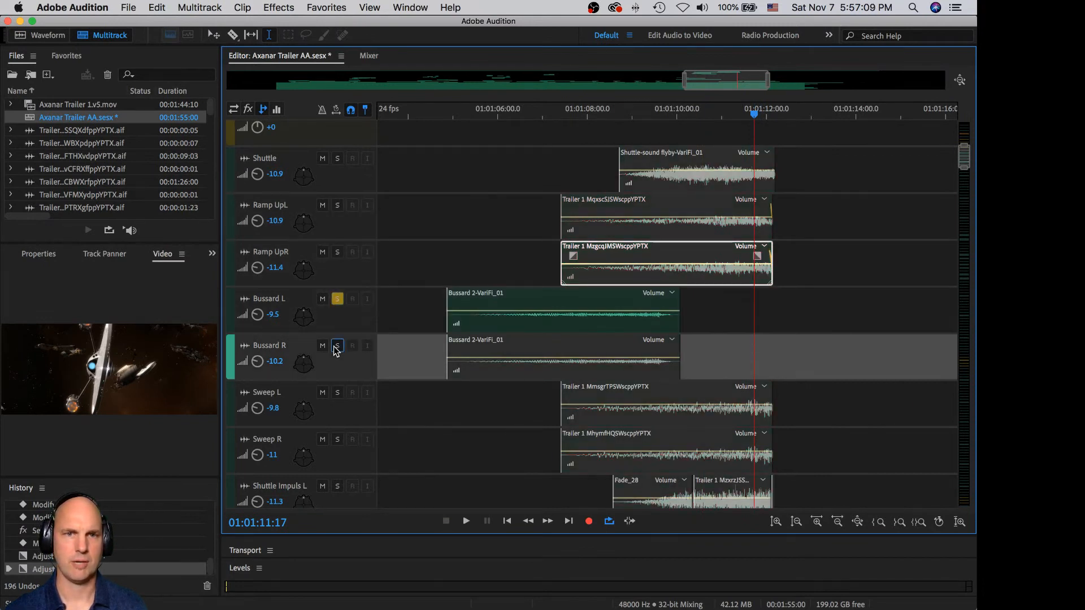
{"action": "left_click", "coordinate": [448, 116]}
{"action": "key", "text": "space"}
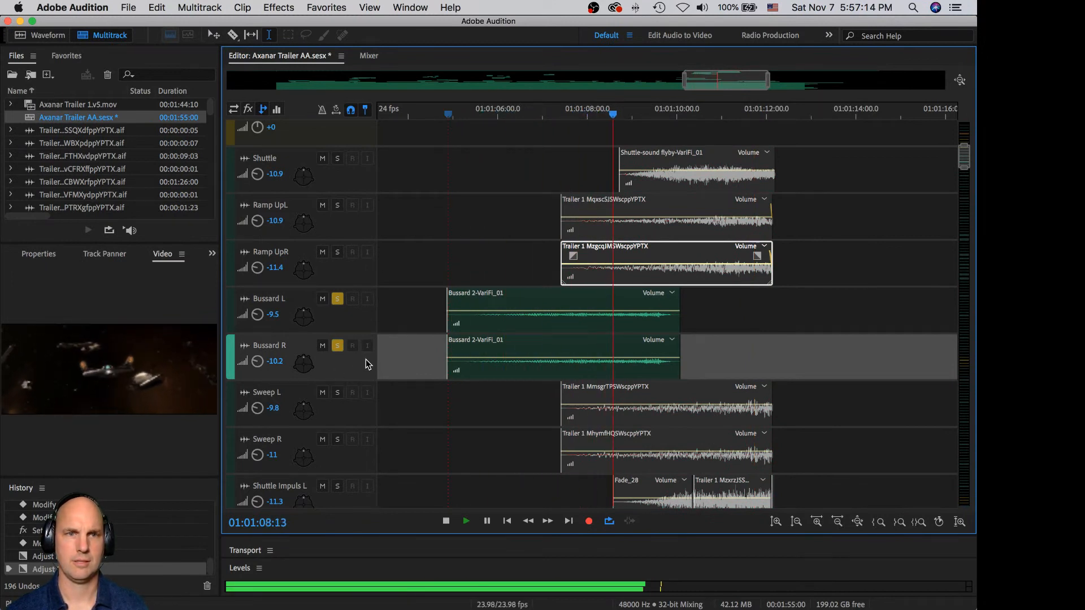
{"action": "key", "text": "space"}
Step: Switch the solo from the Bussard tracks to Sweep L and Sweep R and play them from 01:01:04:21
{"action": "left_click", "coordinate": [337, 299]}
{"action": "left_click", "coordinate": [338, 345]}
{"action": "left_click", "coordinate": [338, 393]}
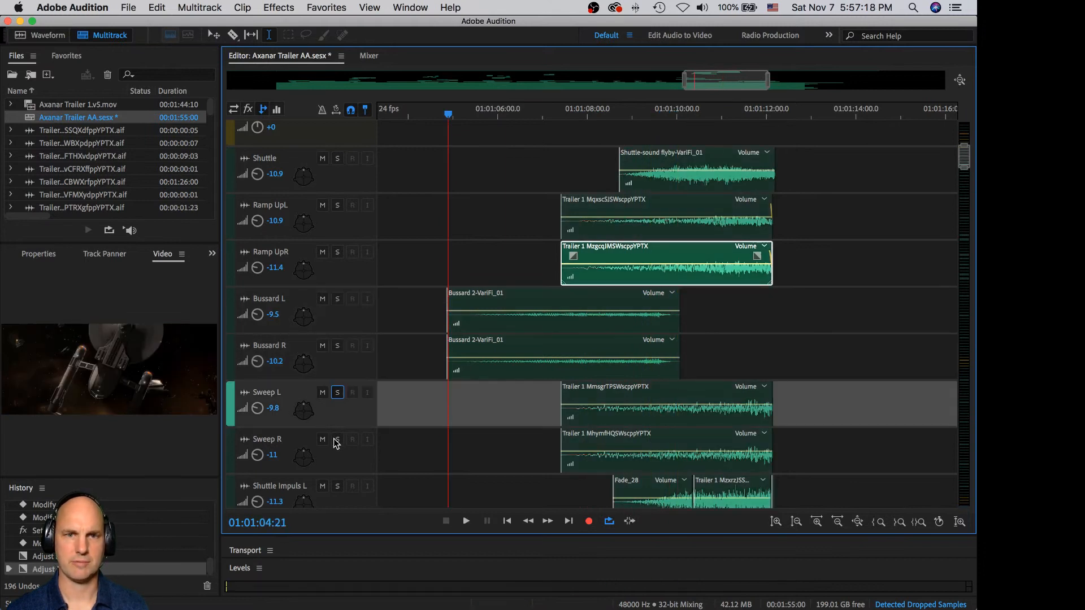
{"action": "left_click", "coordinate": [335, 439]}
{"action": "key", "text": "space"}
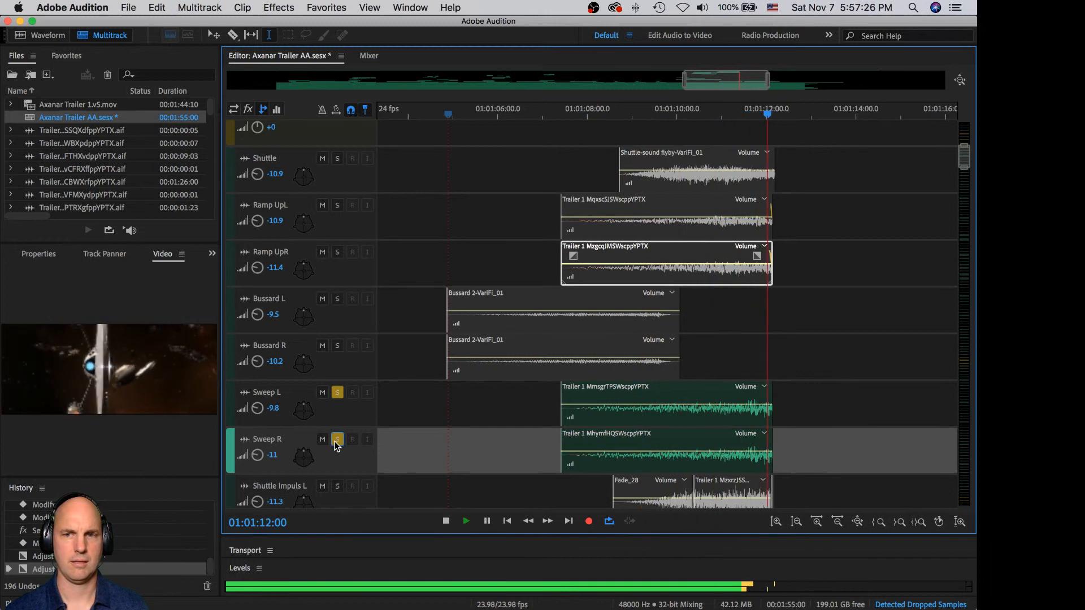
Step: Unsolo Sweep L and Sweep R and add a very short fade-out to the end of both Sweep clips
{"action": "left_click", "coordinate": [337, 440]}
{"action": "left_click", "coordinate": [338, 392]}
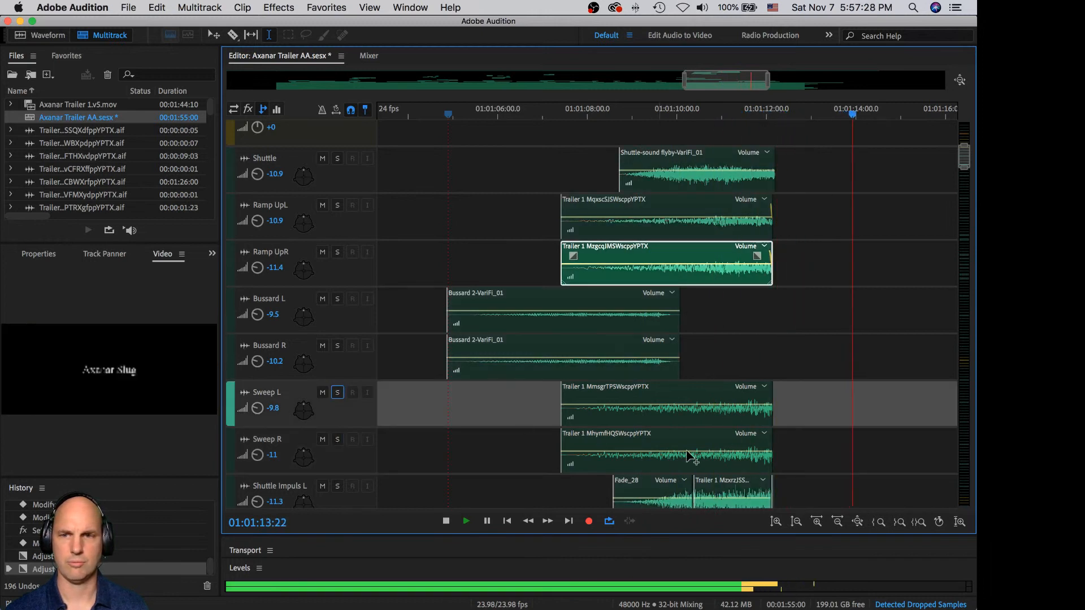
{"action": "key", "text": "space"}
{"action": "left_click", "coordinate": [721, 399]}
{"action": "left_click_drag", "start_coordinate": [764, 396], "coordinate": [761, 400]}
{"action": "left_click", "coordinate": [741, 459]}
{"action": "left_click_drag", "start_coordinate": [762, 445], "coordinate": [761, 446]}
Step: Solo the Shuttle Impuls L and Shuttle Impuls R tracks and play them from 01:01:08:00
{"action": "scroll", "coordinate": [756, 436], "scroll_direction": "down", "scroll_amount": 3}
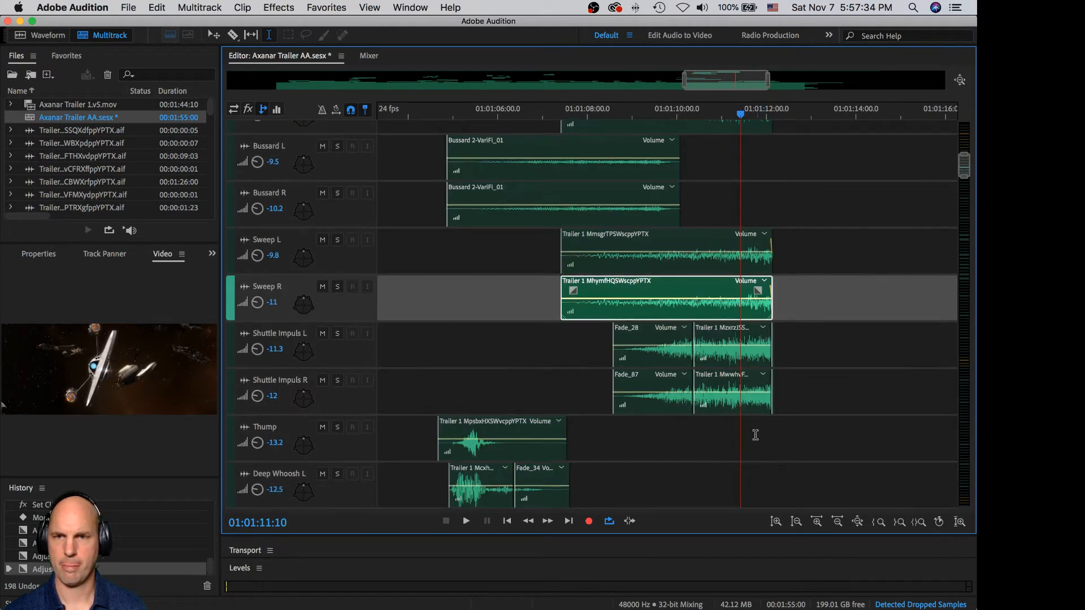
{"action": "left_click", "coordinate": [336, 337]}
{"action": "left_click", "coordinate": [337, 380]}
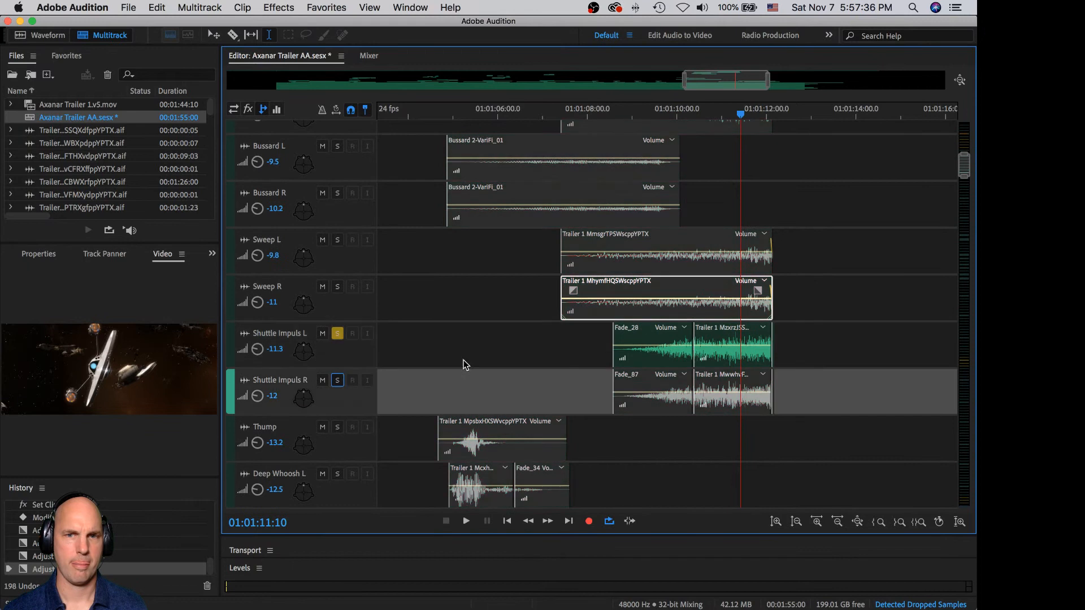
{"action": "left_click", "coordinate": [587, 336]}
{"action": "key", "text": "space"}
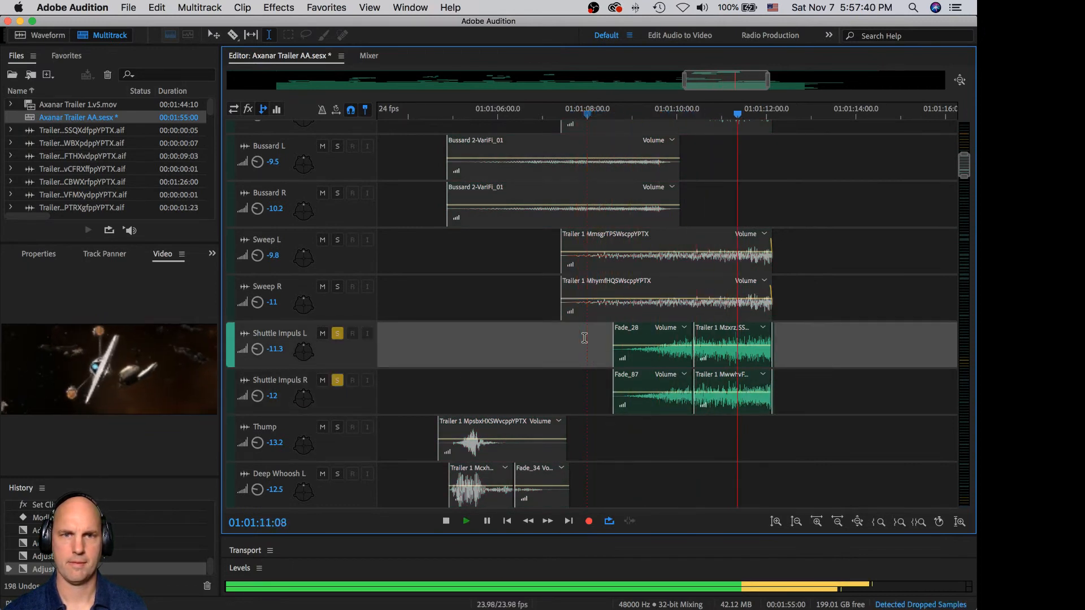
{"action": "key", "text": "space"}
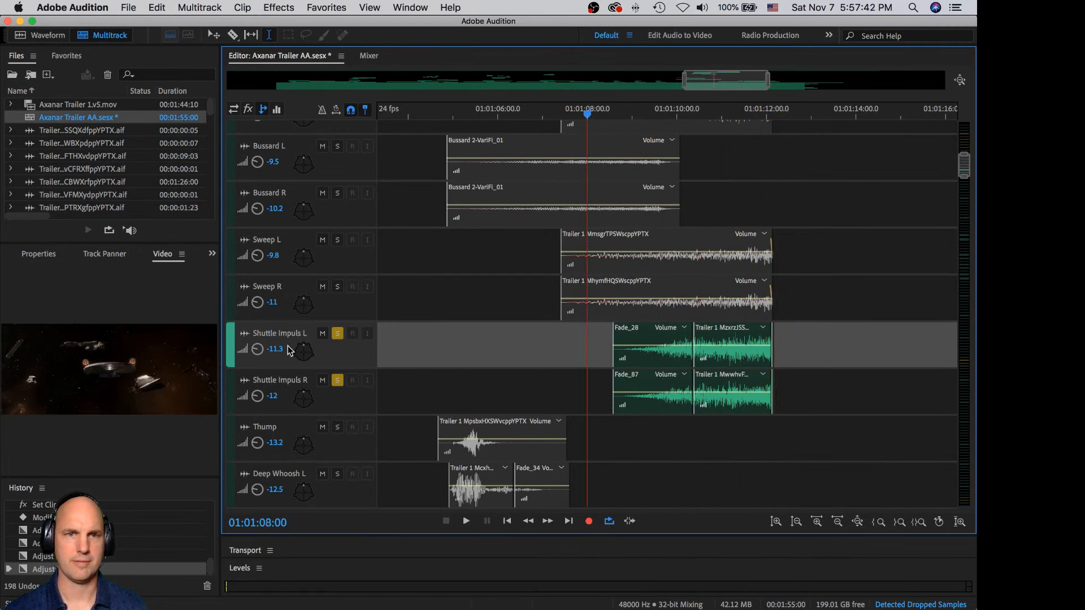
Step: Switch the solo from the Shuttle Impuls tracks to Thump and play it from 01:01:04:11
{"action": "left_click", "coordinate": [337, 379]}
{"action": "left_click", "coordinate": [339, 433]}
{"action": "left_click", "coordinate": [431, 376]}
{"action": "key", "text": "space"}
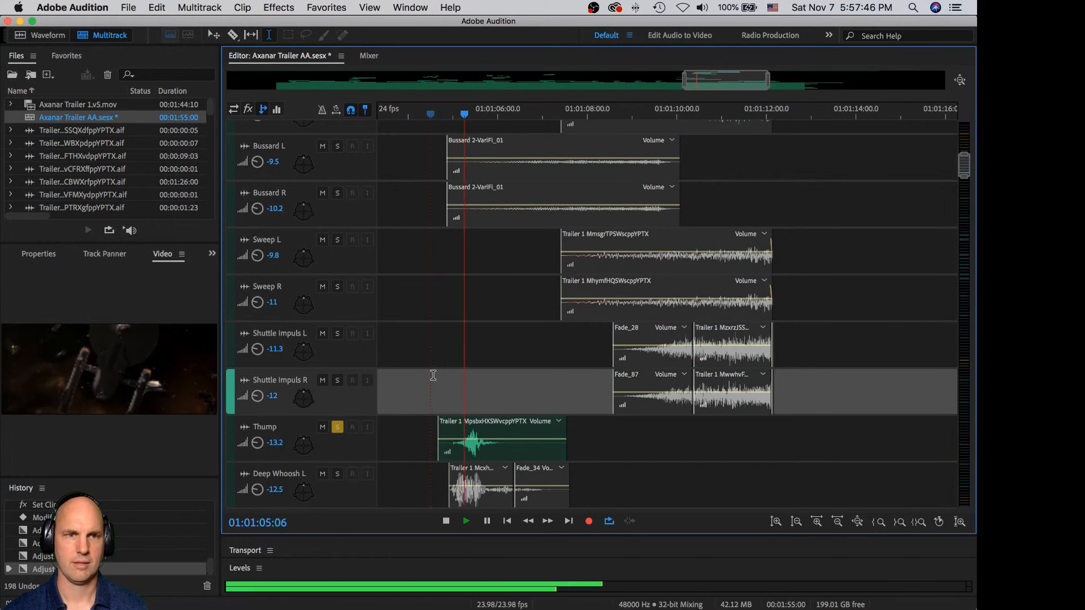
{"action": "key", "text": "space"}
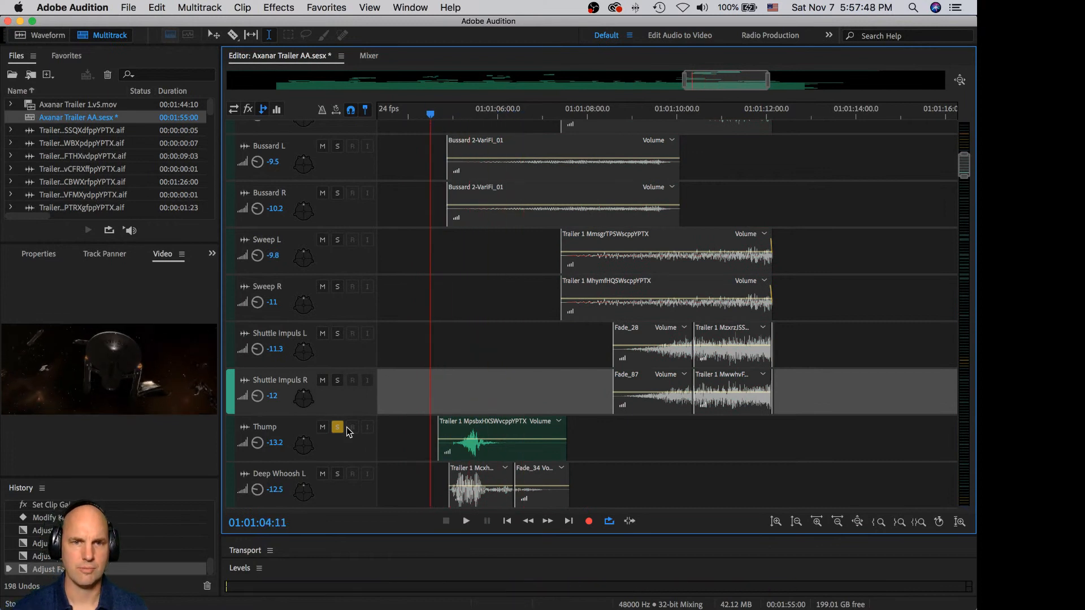
Step: Assign the Thump track's first send to the SFX Verb S bus in the mixer
{"action": "left_click", "coordinate": [340, 449]}
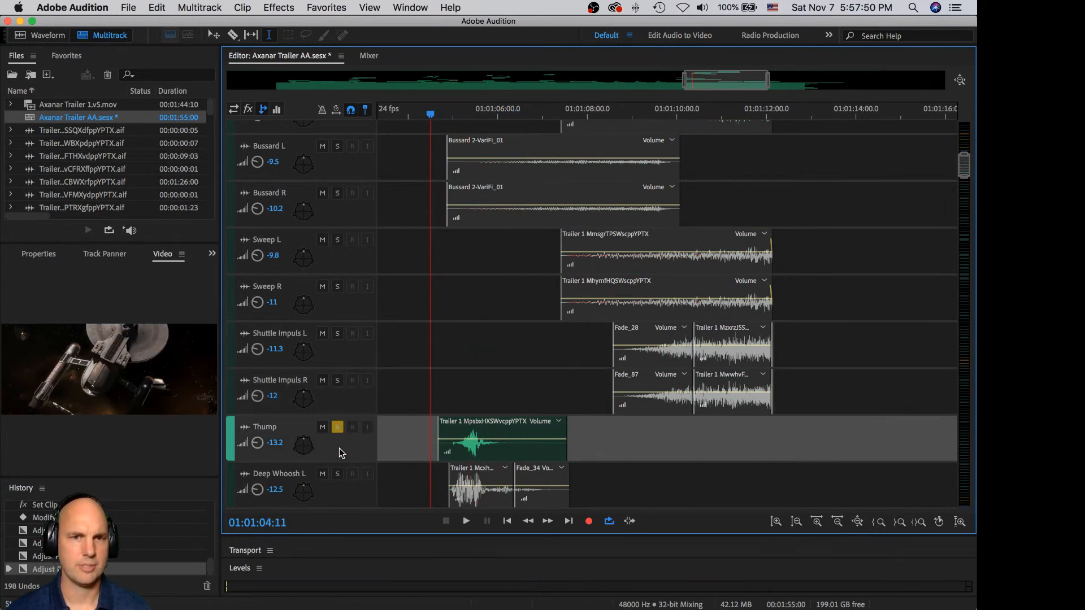
{"action": "left_click", "coordinate": [369, 56]}
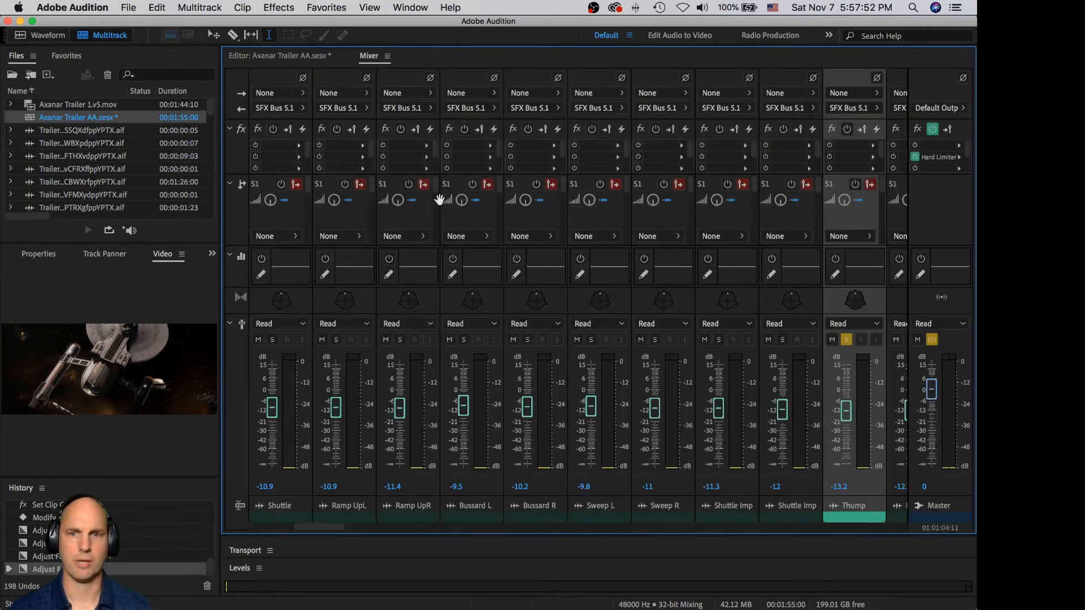
{"action": "left_click", "coordinate": [842, 237]}
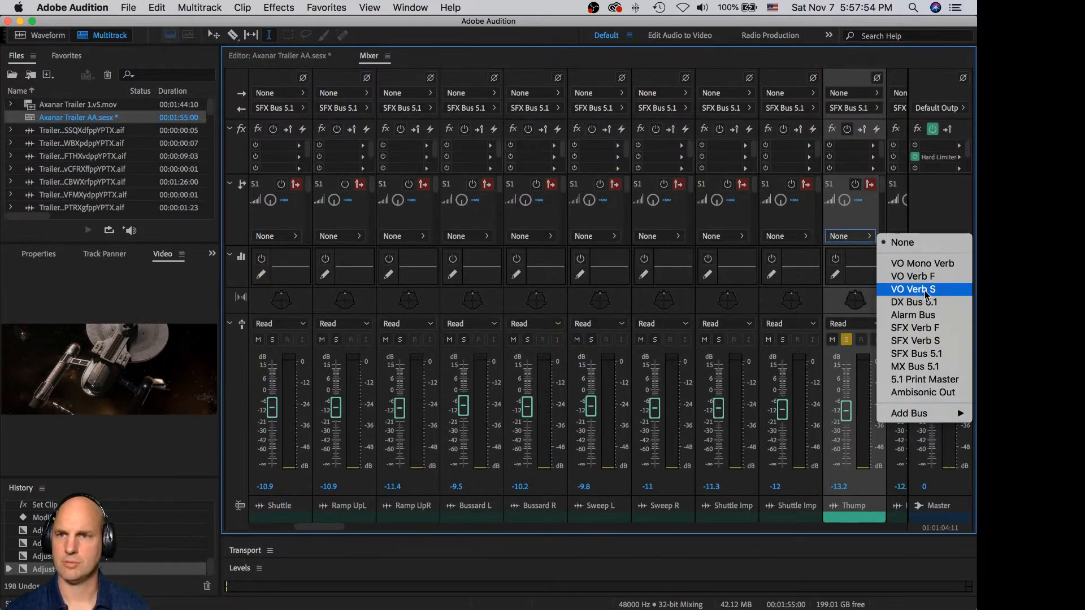
{"action": "left_click", "coordinate": [939, 341]}
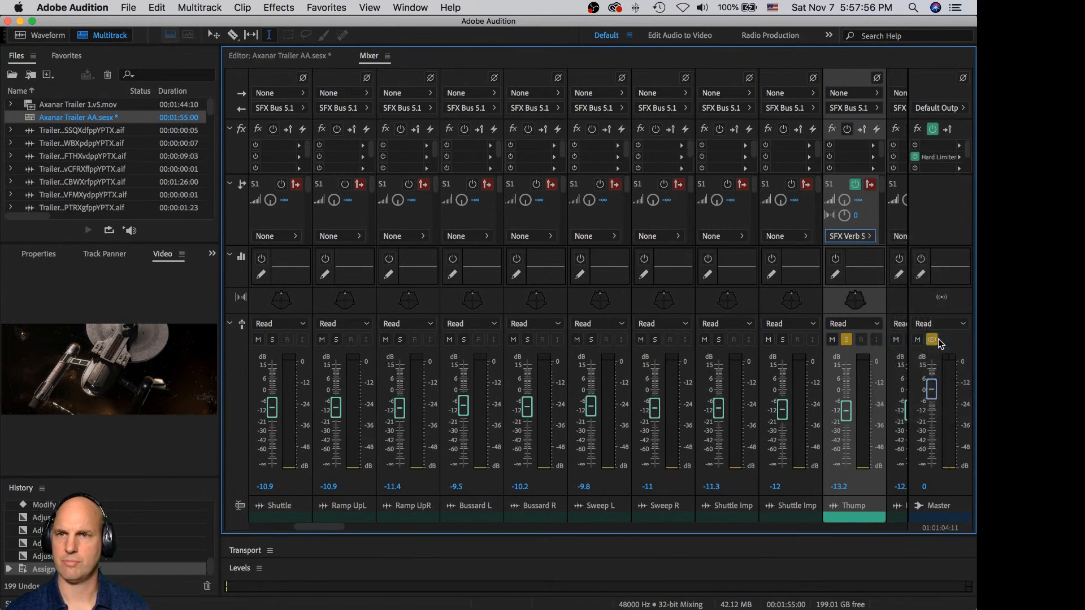
{"action": "left_click", "coordinate": [857, 236]}
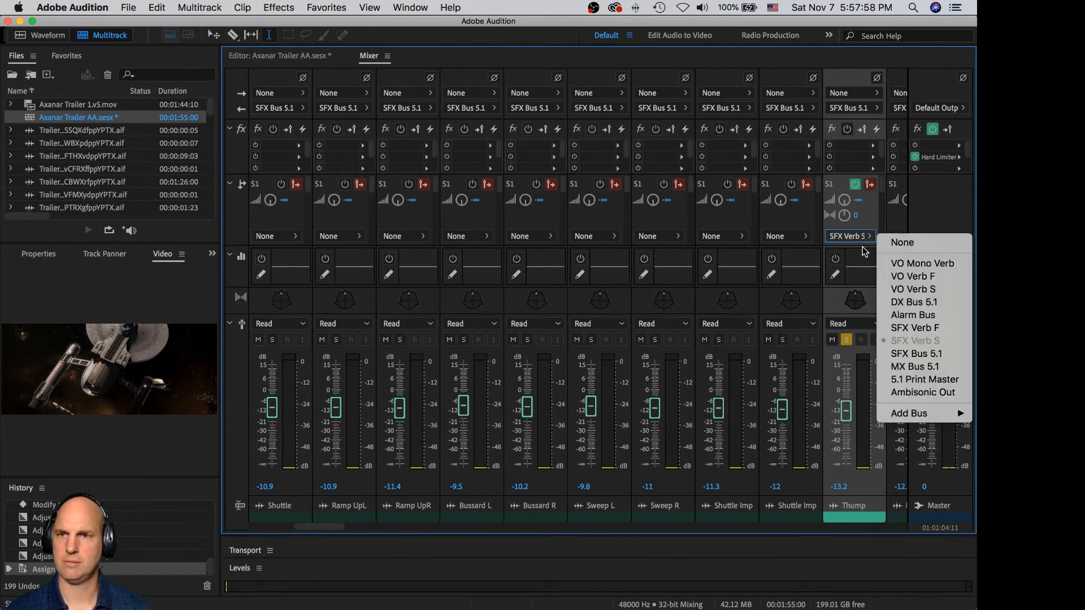
Step: Raise the Thump track's send level to SFX Verb S to +1.2 dB and audition the reverb
{"action": "left_click", "coordinate": [845, 203]}
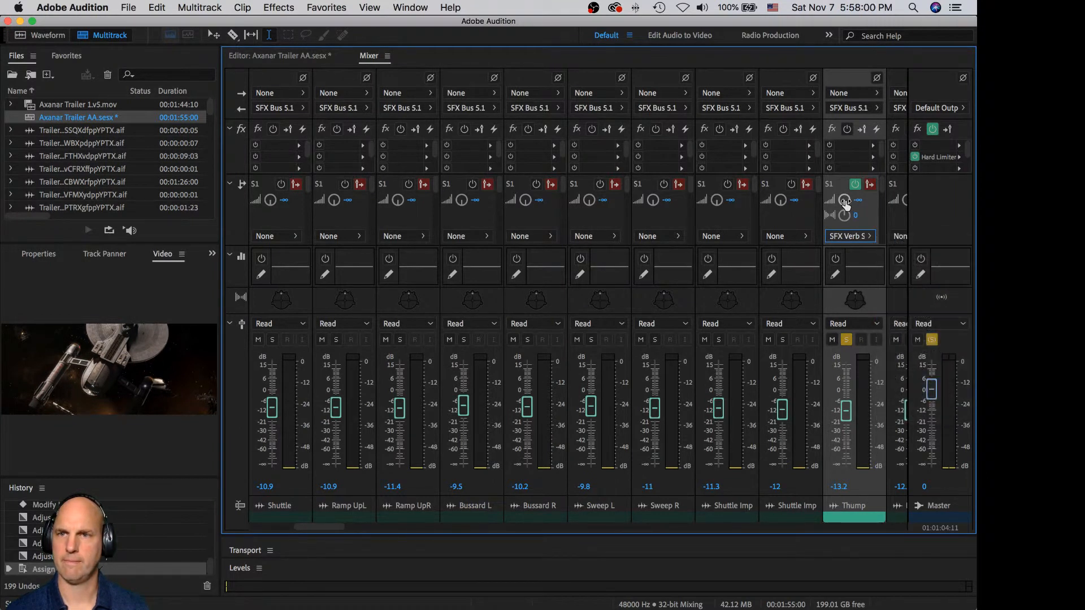
{"action": "key", "text": "space"}
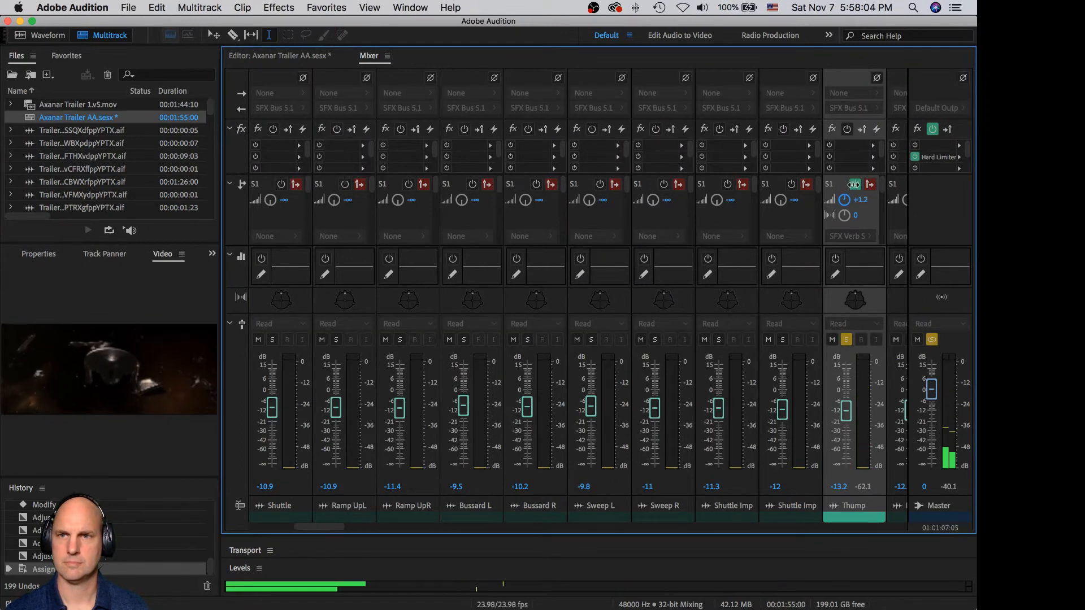
{"action": "key", "text": "space"}
{"action": "key", "text": "space"}
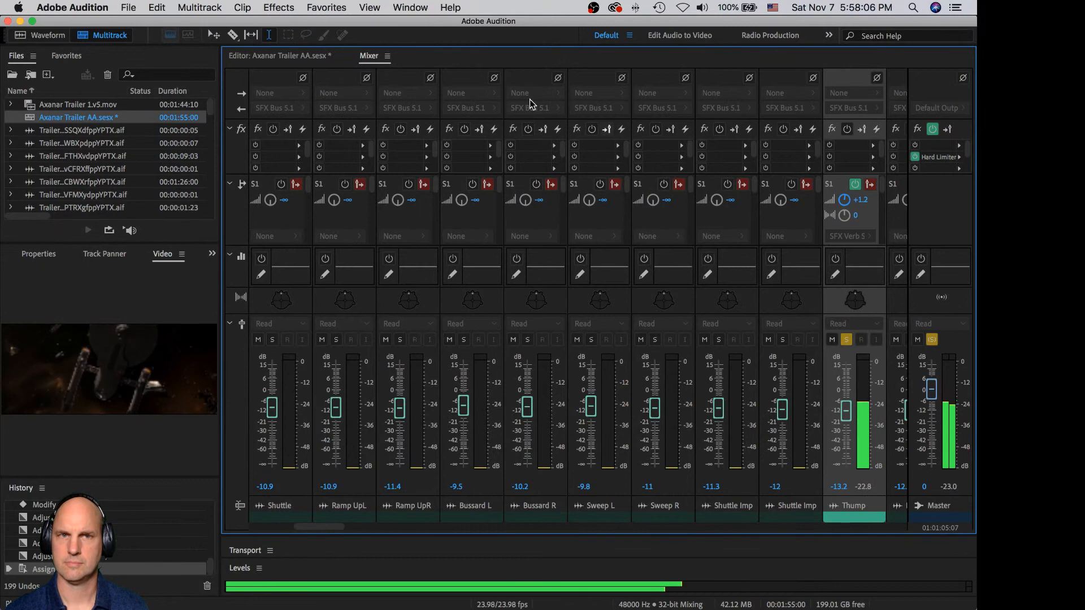
{"action": "left_click", "coordinate": [305, 55]}
{"action": "key", "text": "space"}
Step: Set the Thump track's LFE amount to 100% in its surround panner and play it briefly
{"action": "scroll", "coordinate": [461, 369], "scroll_direction": "down", "scroll_amount": 3}
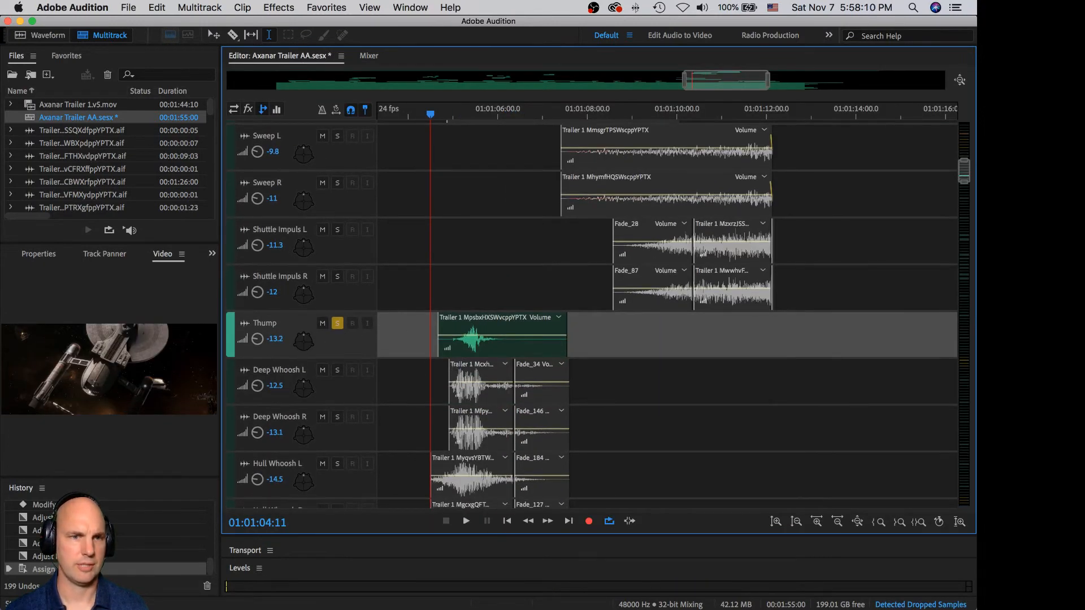
{"action": "double_click", "coordinate": [307, 347]}
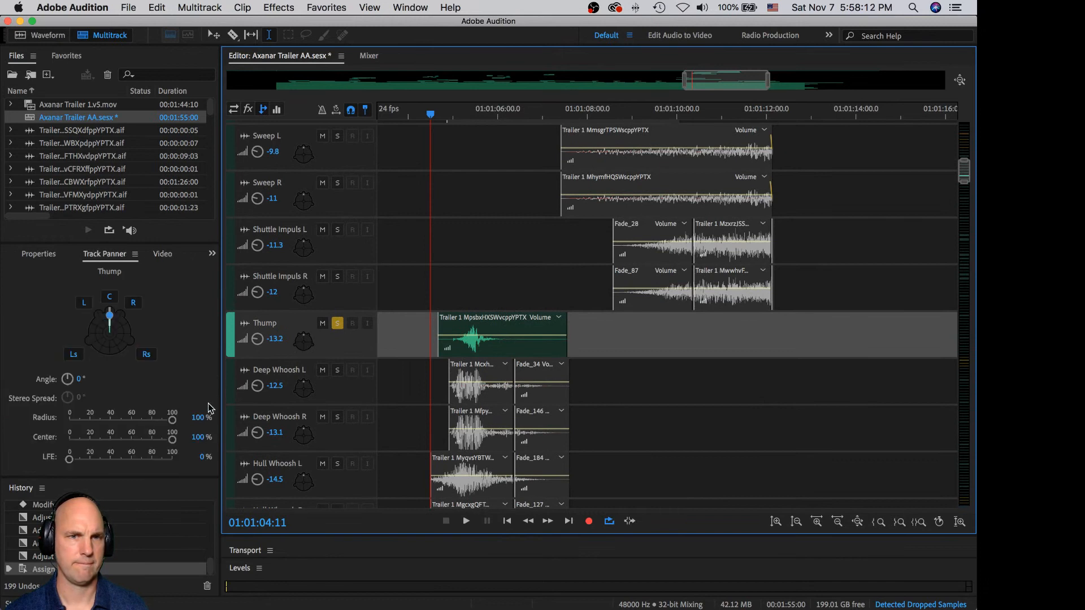
{"action": "left_click_drag", "start_coordinate": [136, 457], "coordinate": [156, 458]}
{"action": "key", "text": "space"}
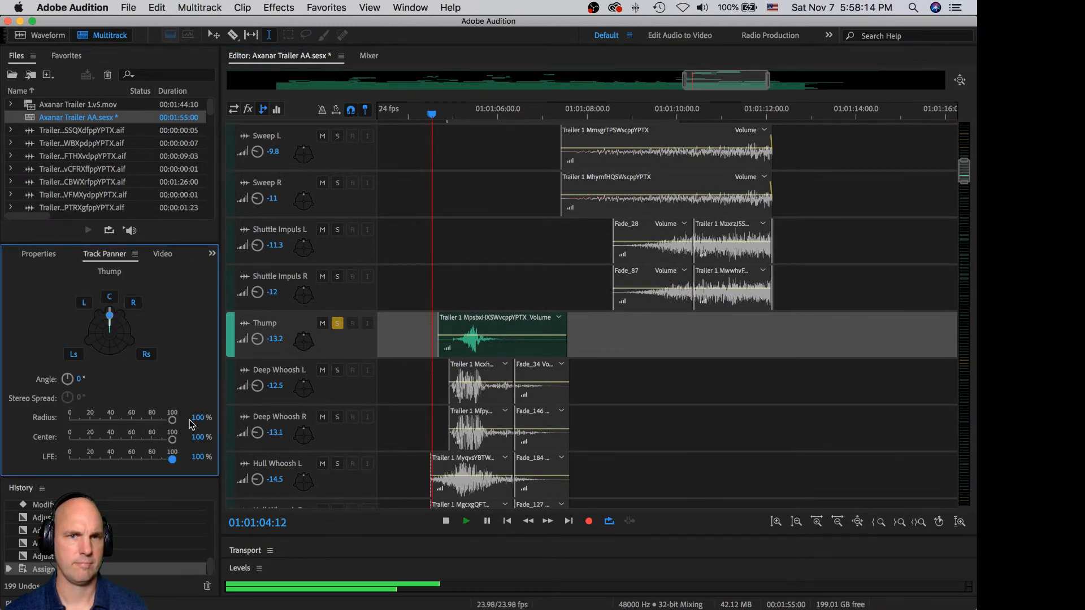
{"action": "key", "text": "space"}
{"action": "left_click", "coordinate": [163, 255]}
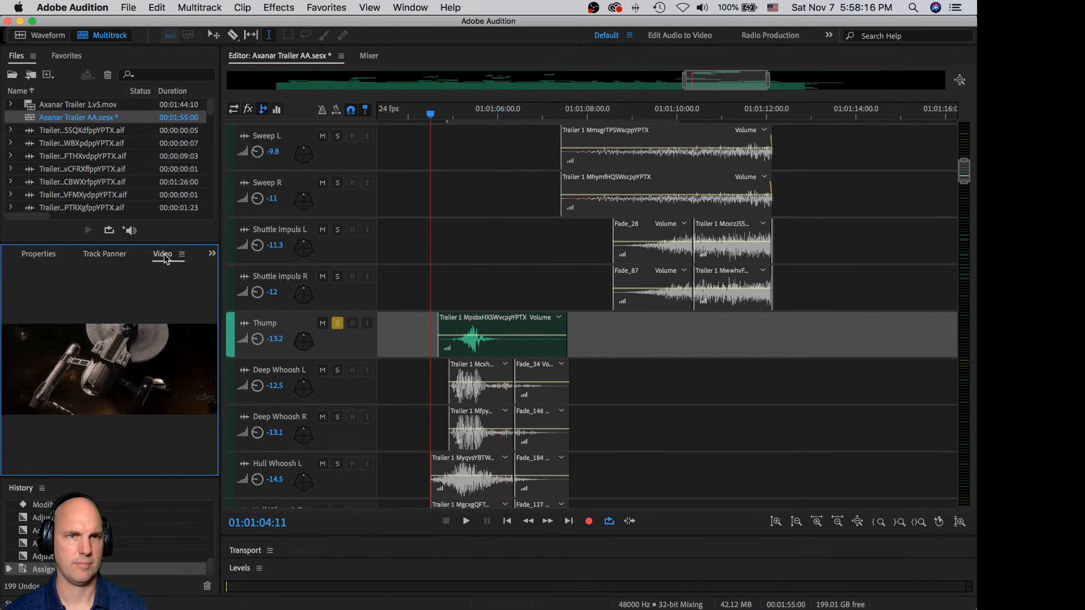
Step: Switch the solo from Thump to Deep Whoosh L and Deep Whoosh R and play them from 01:01:04:11
{"action": "left_click", "coordinate": [340, 327]}
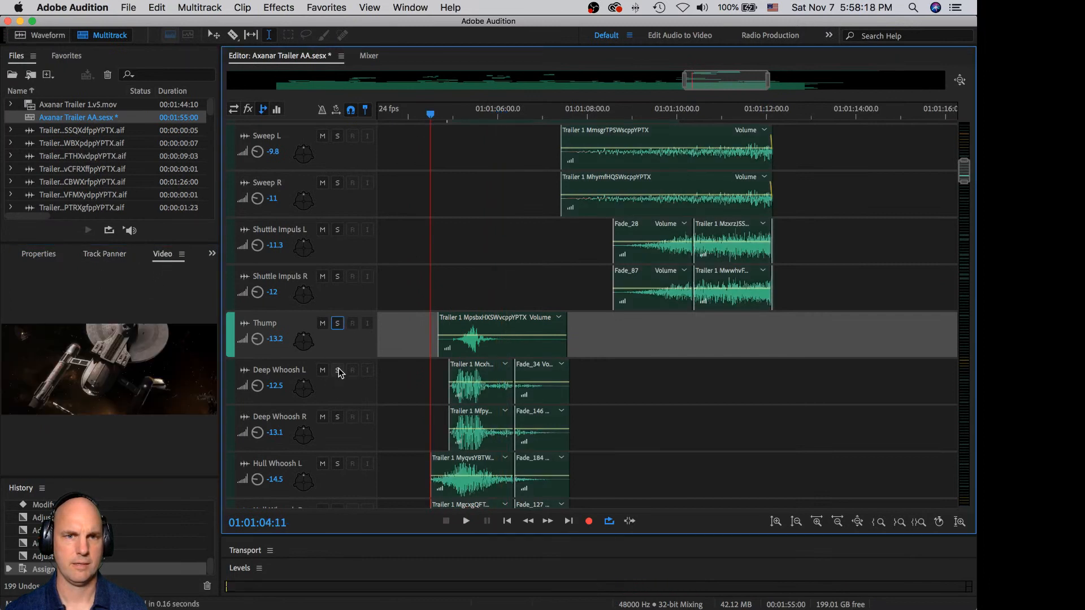
{"action": "left_click", "coordinate": [338, 370]}
{"action": "left_click", "coordinate": [335, 418]}
{"action": "key", "text": "space"}
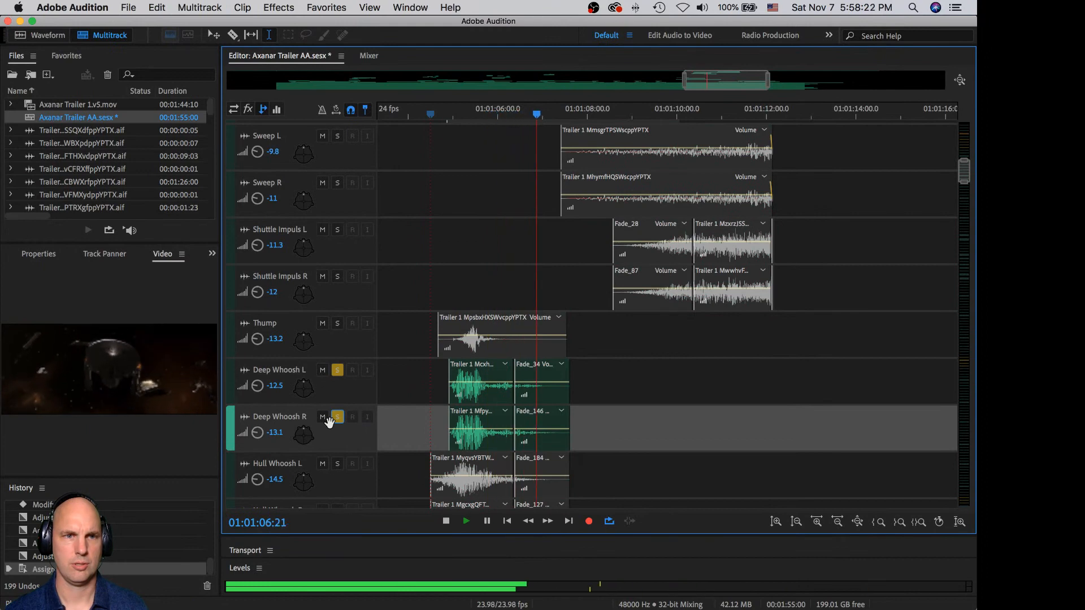
{"action": "key", "text": "space"}
Step: Switch the solo from the Deep Whoosh tracks to Hull Whoosh L and Hull Whoosh R and play them from 01:01:04:11
{"action": "left_click", "coordinate": [335, 418]}
{"action": "left_click", "coordinate": [338, 370]}
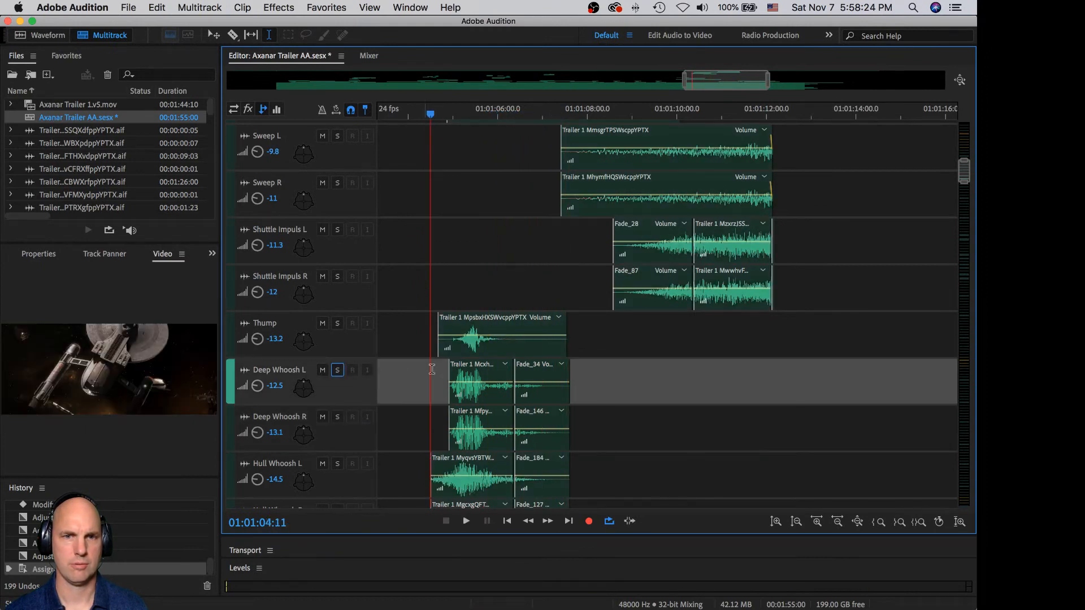
{"action": "scroll", "coordinate": [351, 394], "scroll_direction": "down", "scroll_amount": 3}
{"action": "left_click", "coordinate": [338, 378]}
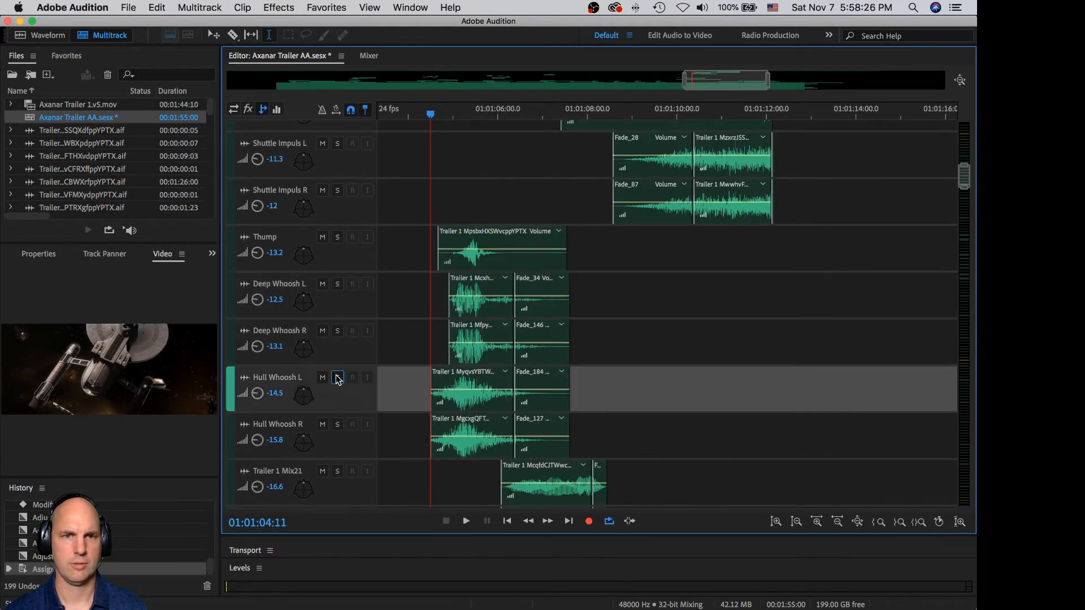
{"action": "left_click", "coordinate": [338, 425]}
{"action": "key", "text": "space"}
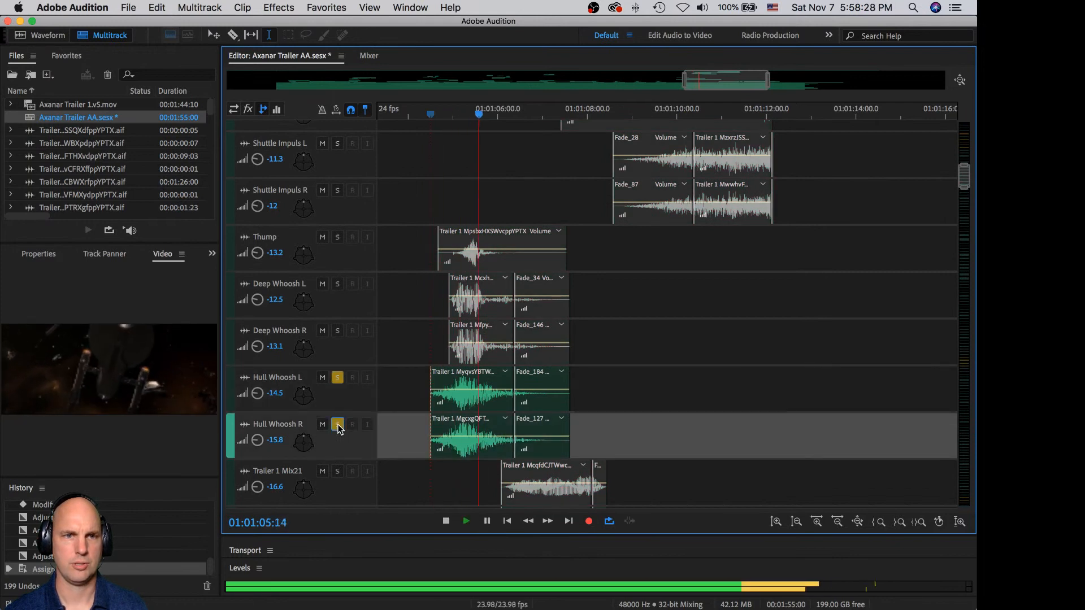
{"action": "key", "text": "space"}
Step: Unsolo the Hull Whoosh tracks and set volumes: Hull Whoosh L -20.1, Hull Whoosh R -20.4, Deep Whoosh R -15.9, Deep Whoosh L -17.4 dB
{"action": "left_click", "coordinate": [338, 426]}
{"action": "left_click", "coordinate": [337, 378]}
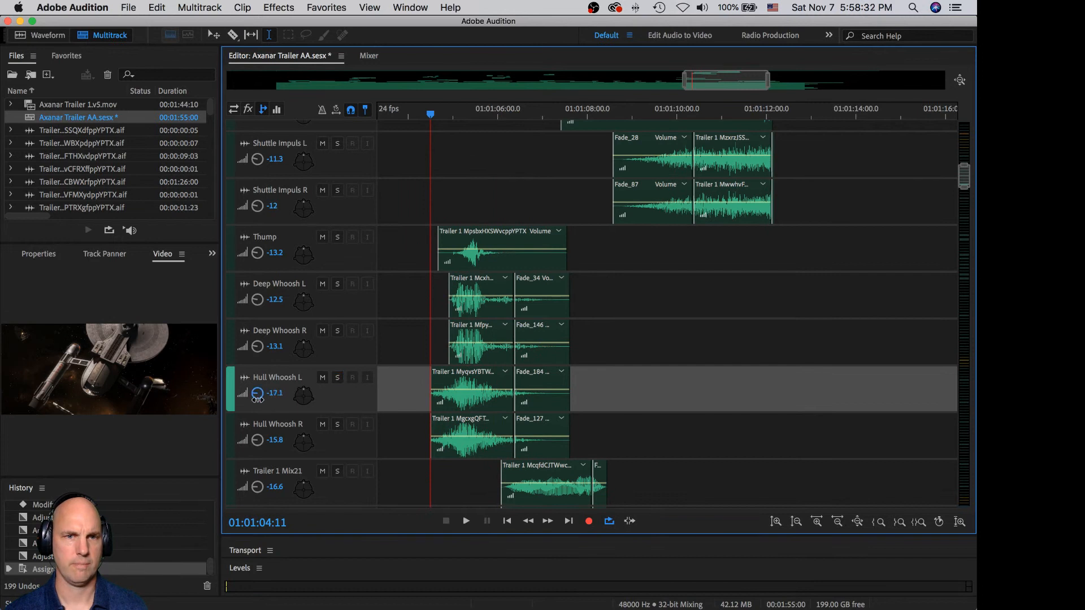
{"action": "left_click_drag", "start_coordinate": [254, 439], "coordinate": [249, 442]}
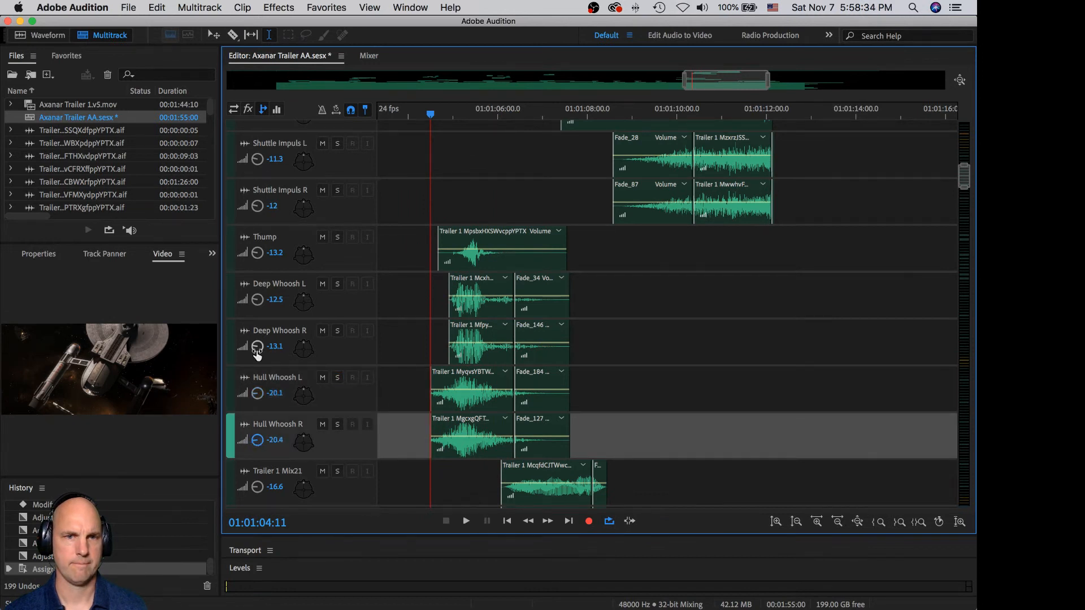
{"action": "left_click_drag", "start_coordinate": [257, 354], "coordinate": [255, 351]}
{"action": "left_click_drag", "start_coordinate": [261, 307], "coordinate": [256, 302]}
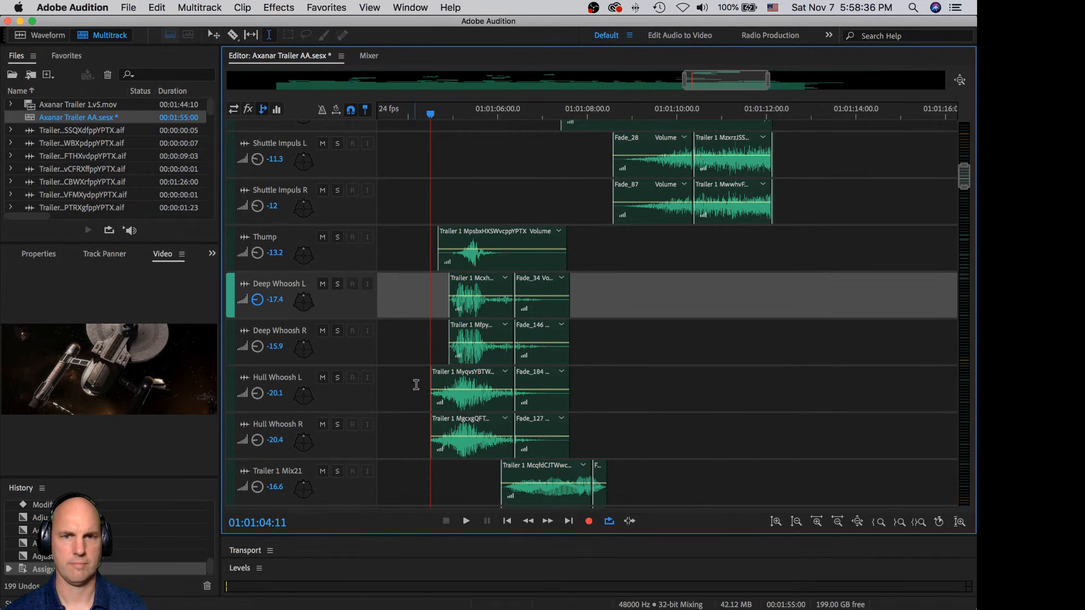
Step: Solo Trailer 1 Mix21 and Trailer 1 Mix22, play them from 01:01:04:11, and clear both solos
{"action": "scroll", "coordinate": [416, 385], "scroll_direction": "down", "scroll_amount": 5}
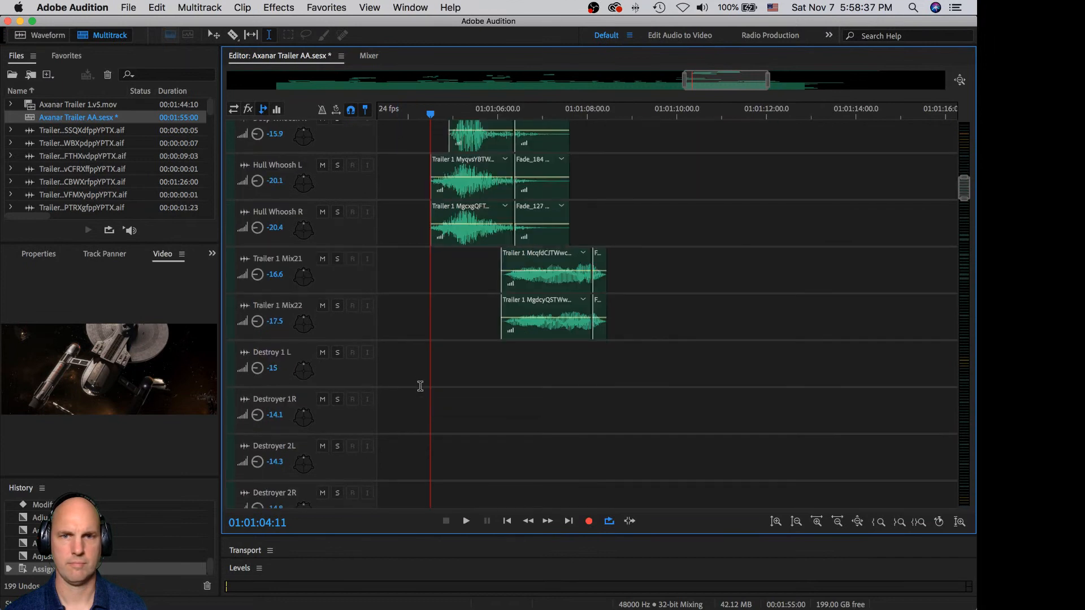
{"action": "left_click", "coordinate": [337, 261]}
{"action": "left_click", "coordinate": [338, 306]}
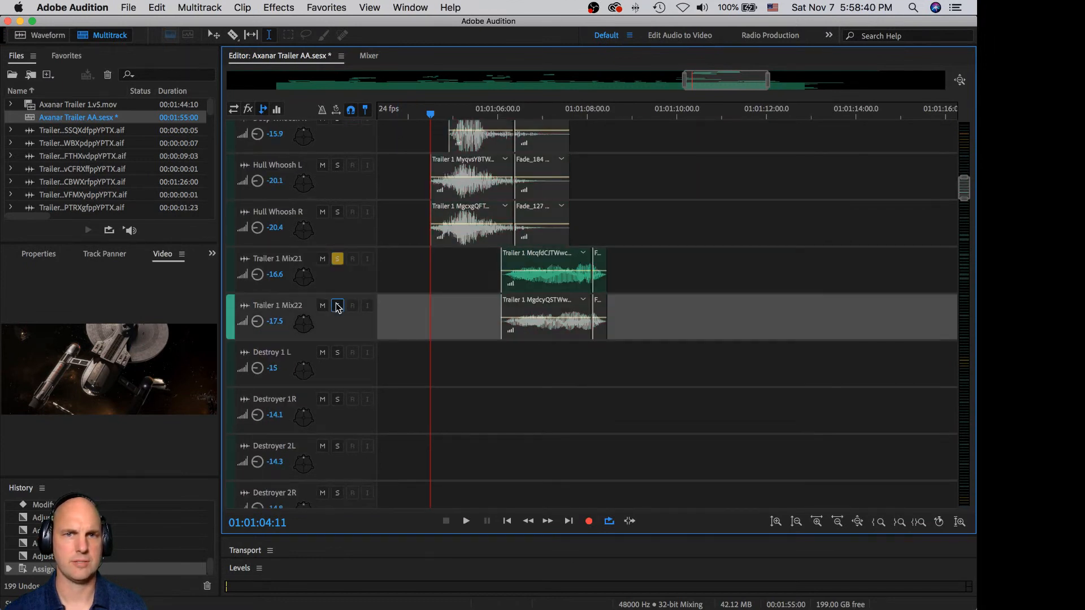
{"action": "left_click", "coordinate": [338, 306]}
{"action": "key", "text": "space"}
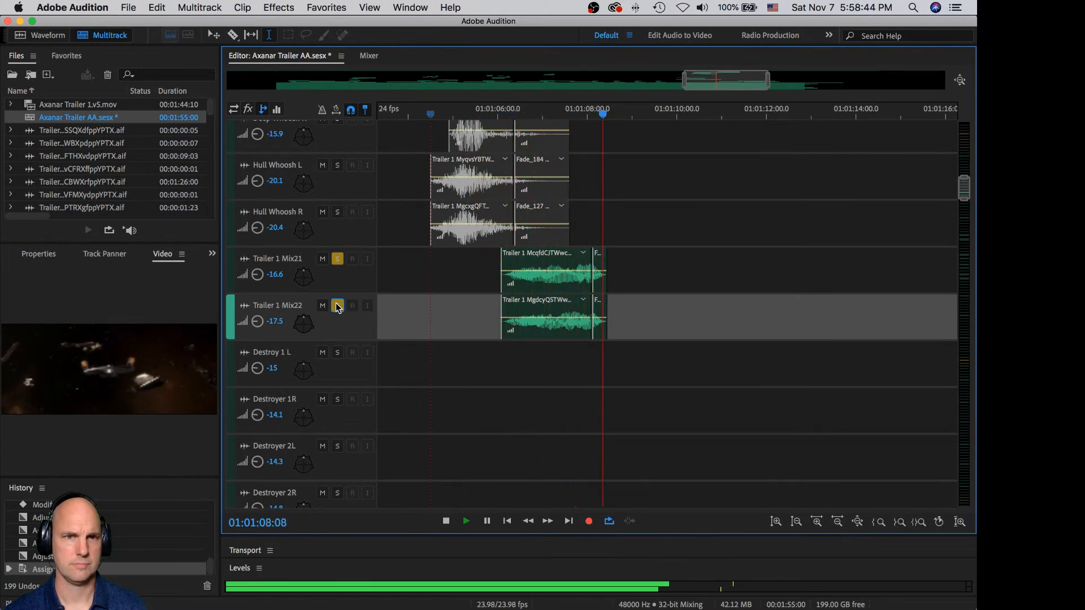
{"action": "key", "text": "space"}
{"action": "left_click", "coordinate": [338, 305]}
{"action": "left_click", "coordinate": [338, 259]}
Step: Save the session and play the full mix from 01:01:03:22 to check the whoosh levels
{"action": "left_click", "coordinate": [404, 222]}
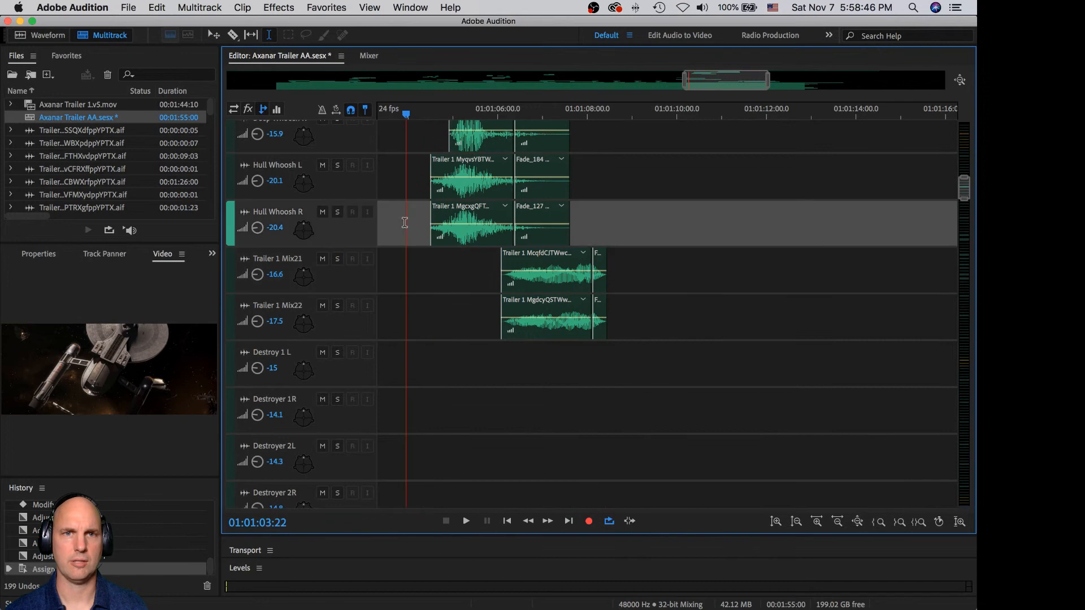
{"action": "key", "text": "super+s"}
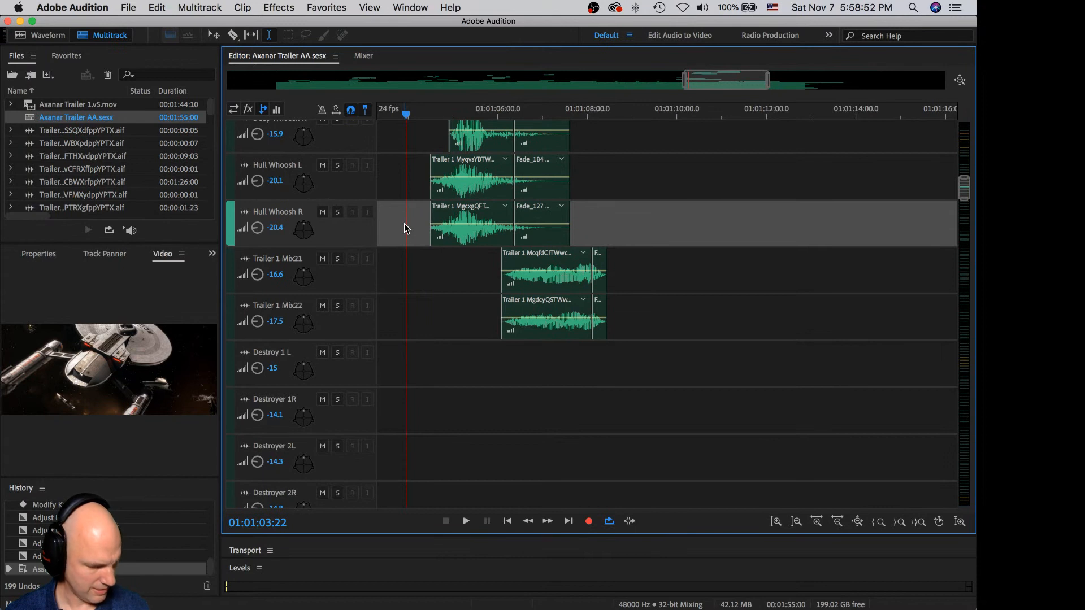
{"action": "key", "text": "space"}
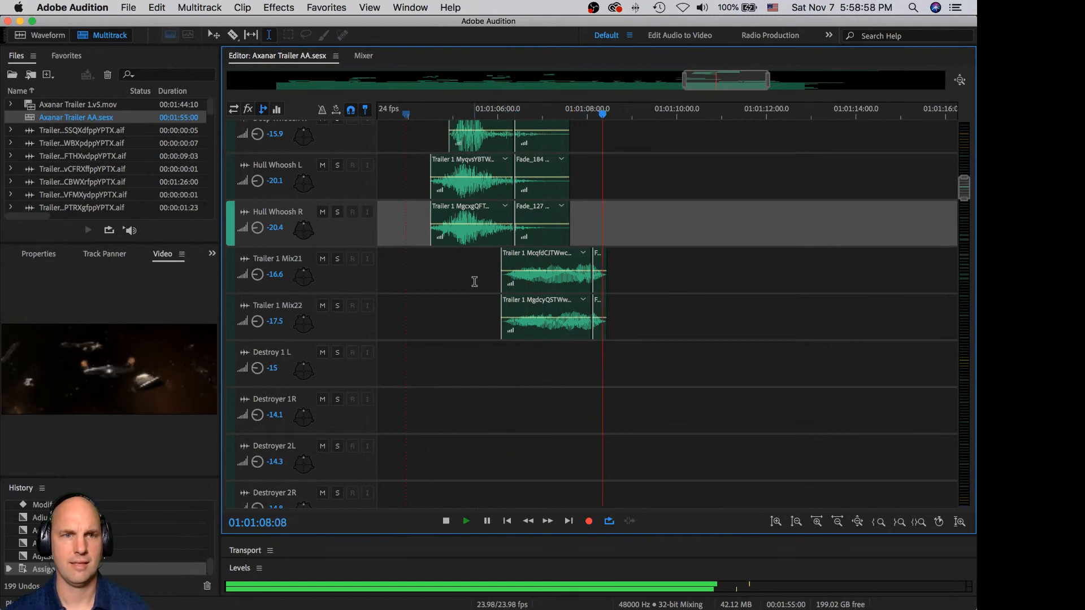
{"action": "scroll", "coordinate": [475, 274], "scroll_direction": "up", "scroll_amount": 3}
{"action": "scroll", "coordinate": [475, 281], "scroll_direction": "up", "scroll_amount": 2}
{"action": "key", "text": "space"}
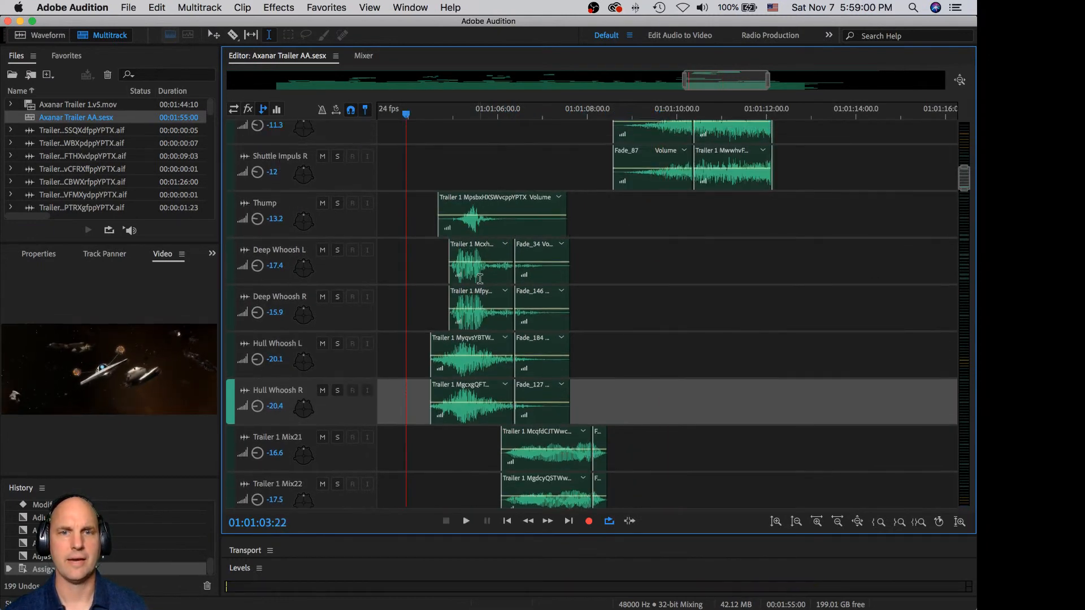
{"action": "scroll", "coordinate": [471, 295], "scroll_direction": "down", "scroll_amount": 1}
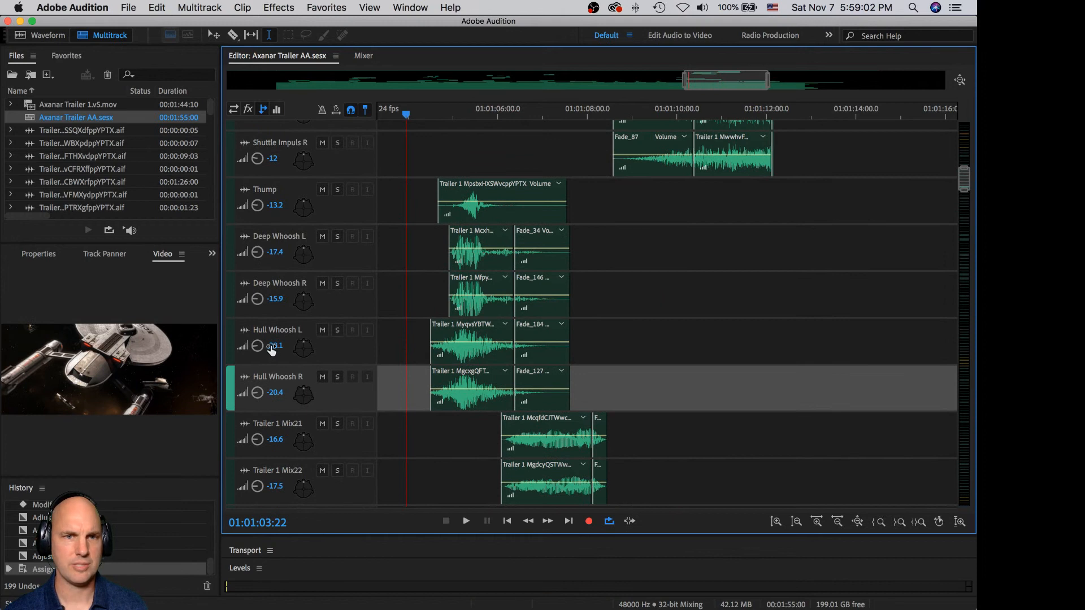
Step: Set volumes to Hull Whoosh L -18, Hull Whoosh R -17.7, Deep Whoosh R -13.2 and Deep Whoosh L -13.5 dB, and play from 01:01:03:22
{"action": "left_click_drag", "start_coordinate": [262, 350], "coordinate": [264, 346]}
{"action": "left_click", "coordinate": [258, 391]}
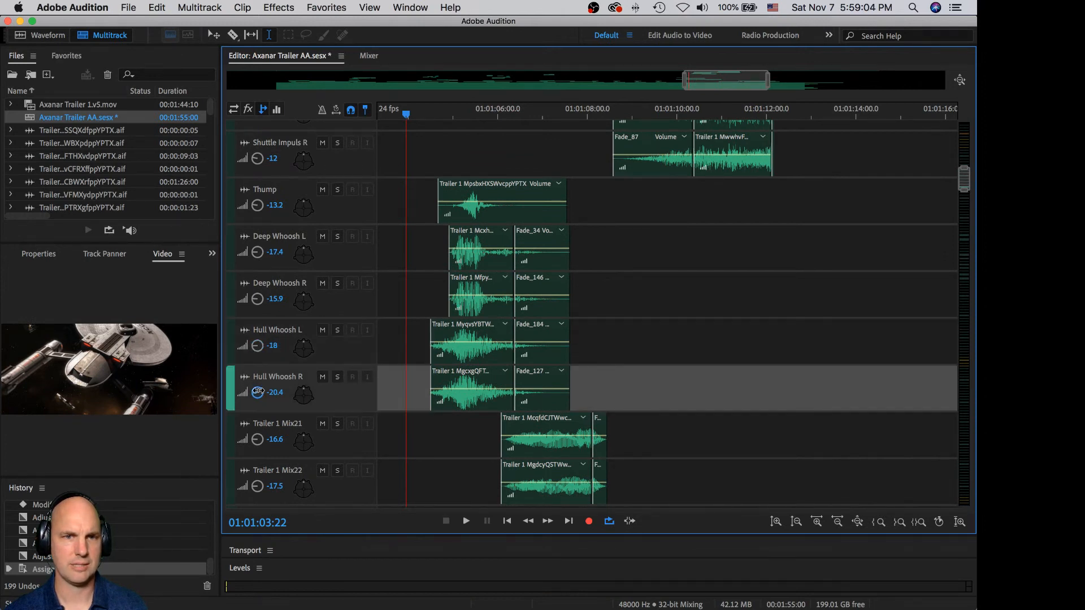
{"action": "left_click_drag", "start_coordinate": [259, 305], "coordinate": [258, 300]}
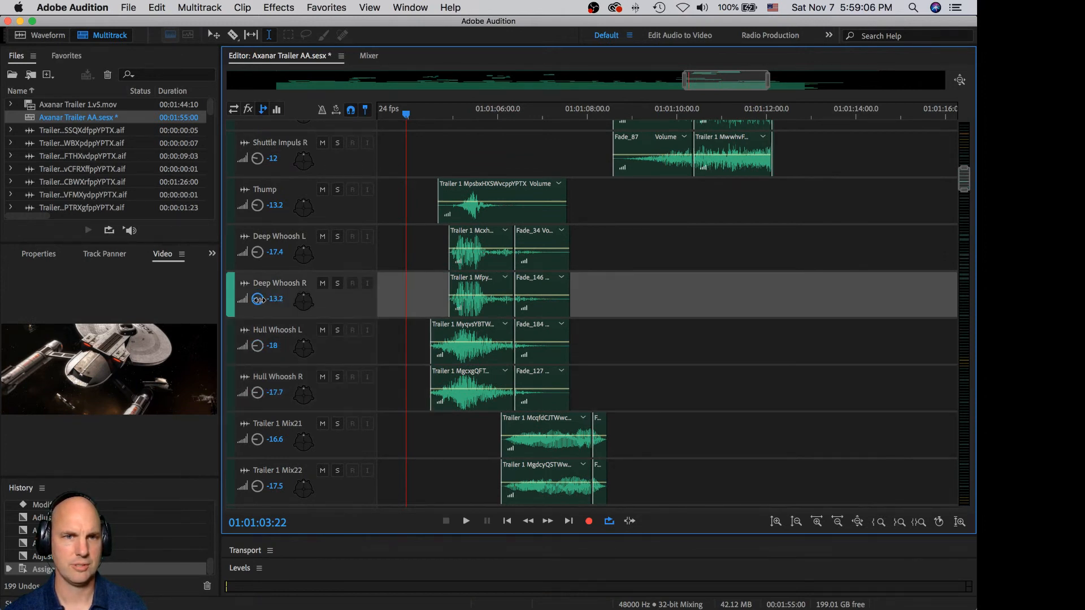
{"action": "left_click", "coordinate": [258, 259]}
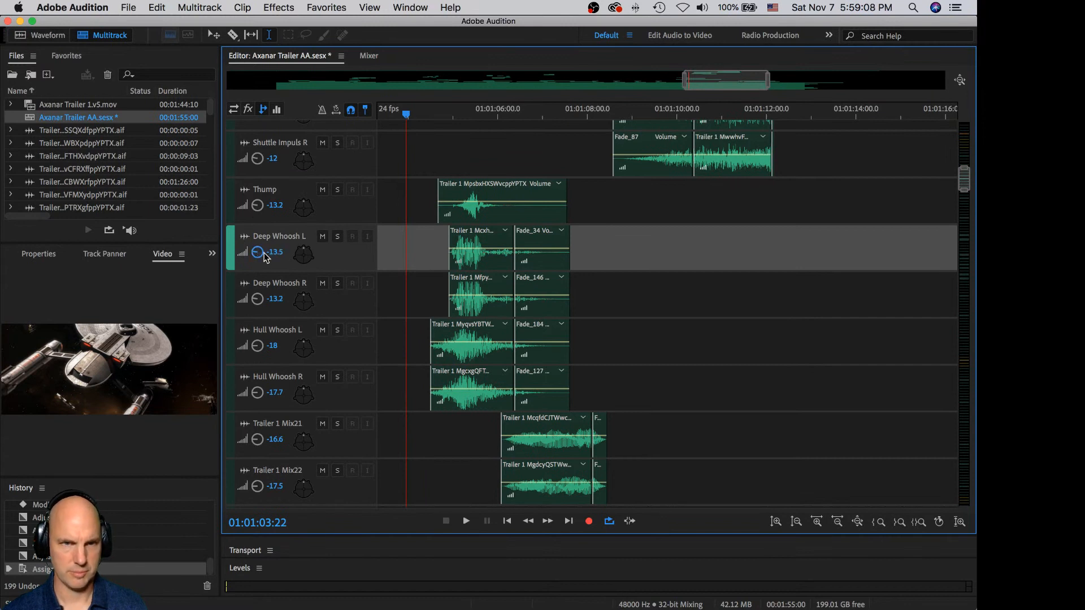
{"action": "key", "text": "space"}
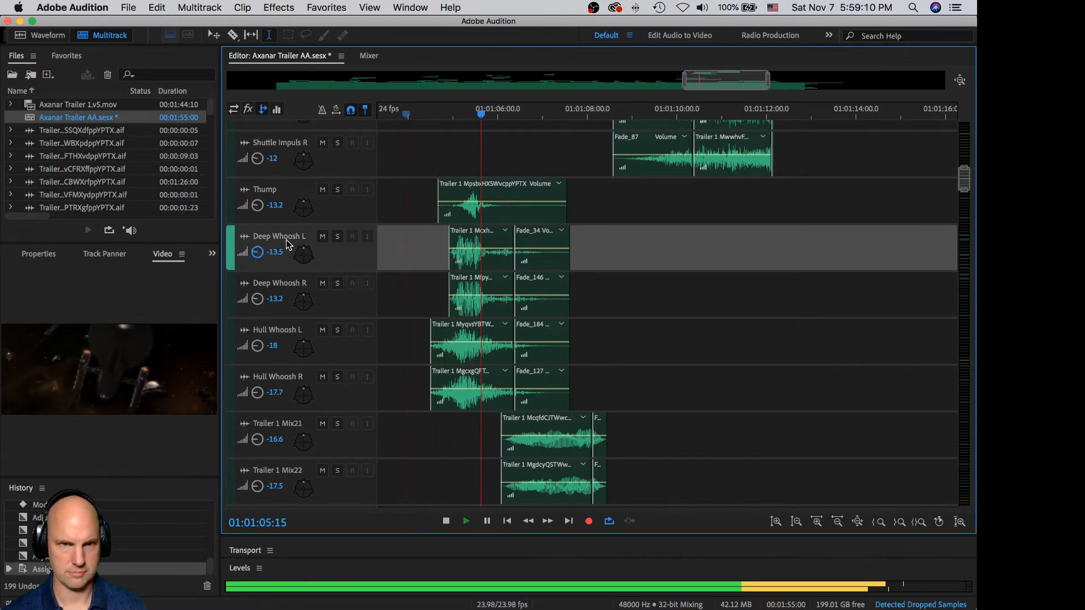
Step: Raise the Thump track to -10.2 dB, audition it from 01:01:04:04, raise it to -8.7 dB and replay from 01:01:03:15
{"action": "left_click", "coordinate": [260, 206]}
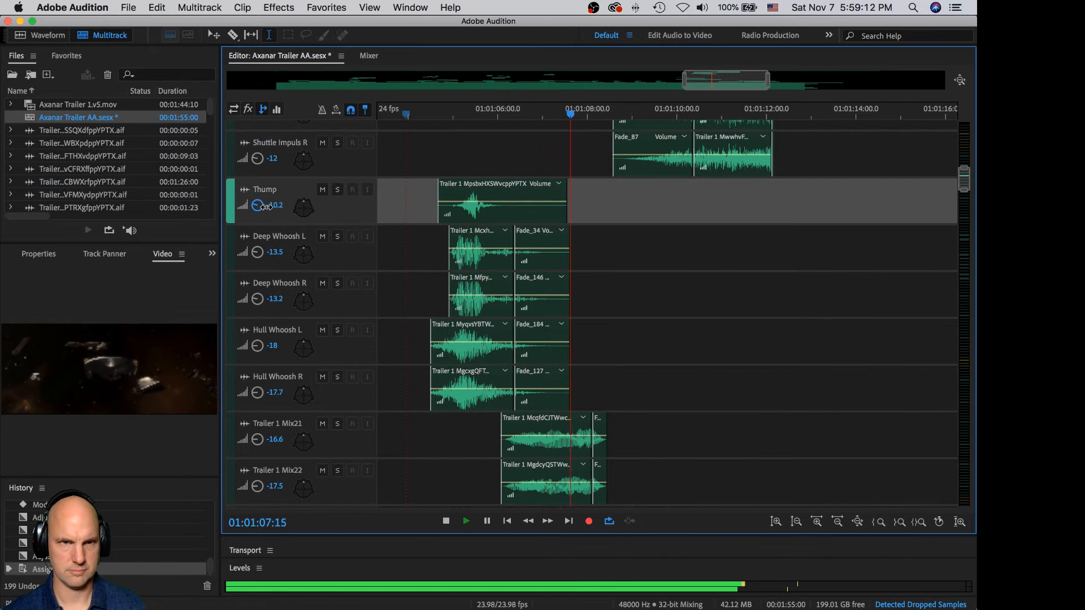
{"action": "left_click", "coordinate": [416, 198]}
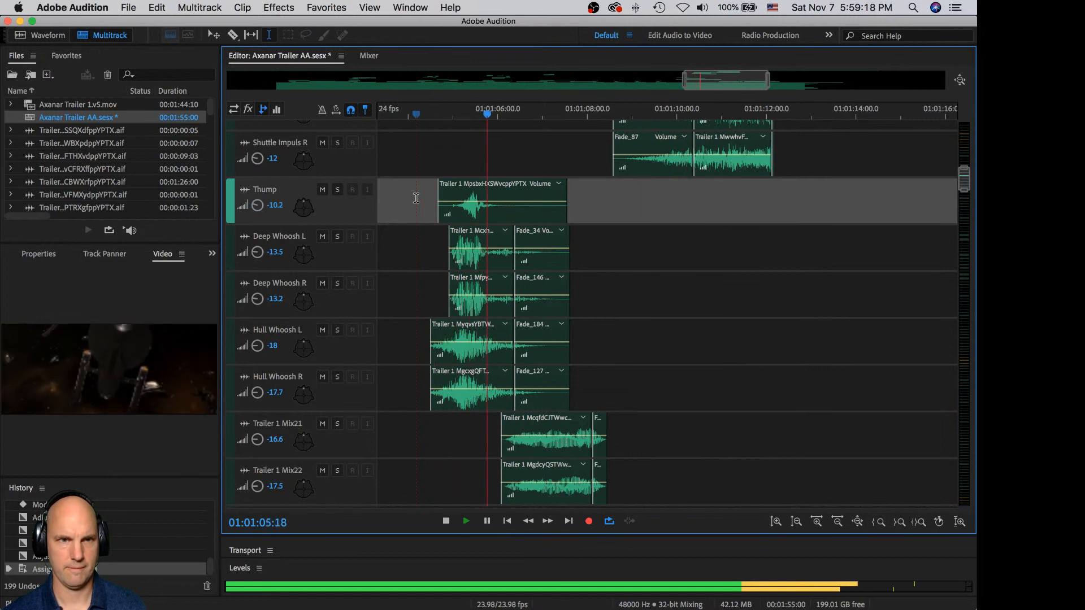
{"action": "key", "text": "space"}
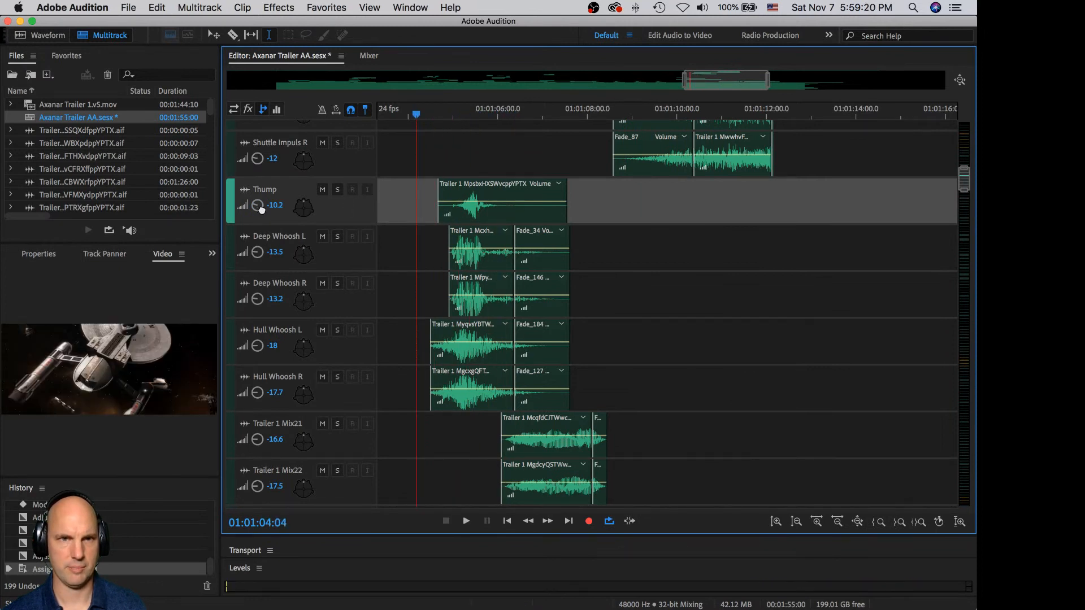
{"action": "left_click", "coordinate": [392, 190]}
{"action": "key", "text": "space"}
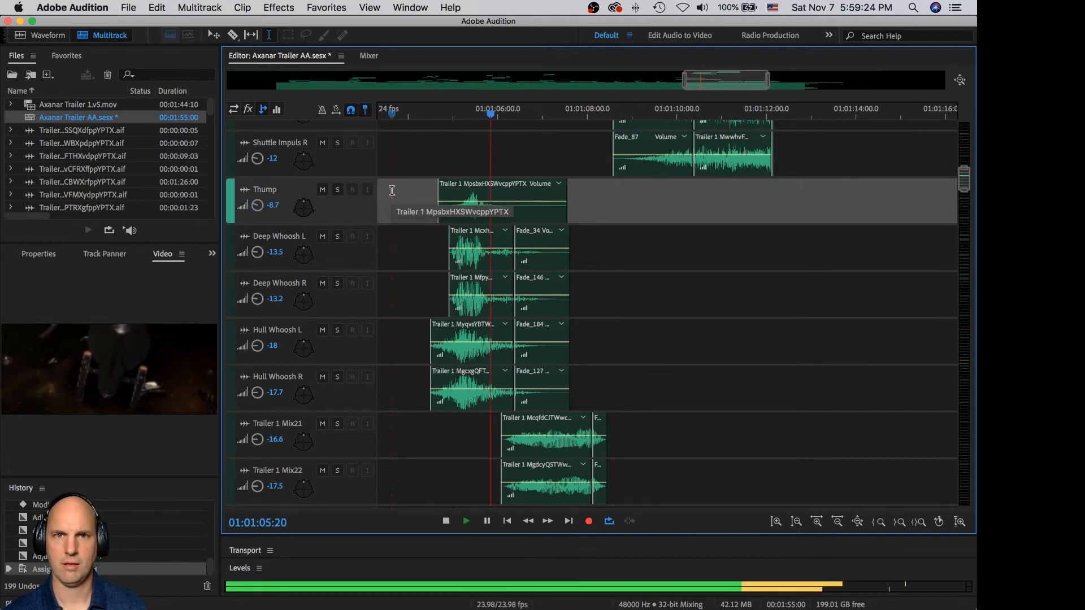
Step: Stop playback and set the Sweep L volume to -7.8 dB and Sweep R to -7.5 dB
{"action": "scroll", "coordinate": [766, 243], "scroll_direction": "up", "scroll_amount": 5}
{"action": "scroll", "coordinate": [763, 243], "scroll_direction": "up", "scroll_amount": 5}
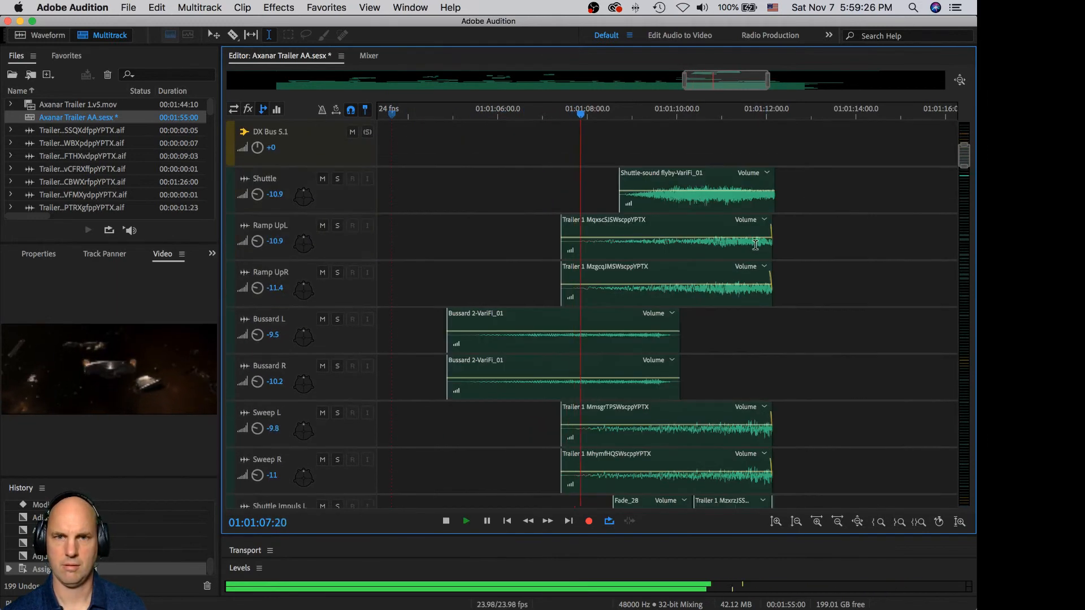
{"action": "scroll", "coordinate": [756, 247], "scroll_direction": "down", "scroll_amount": 1}
{"action": "key", "text": "space"}
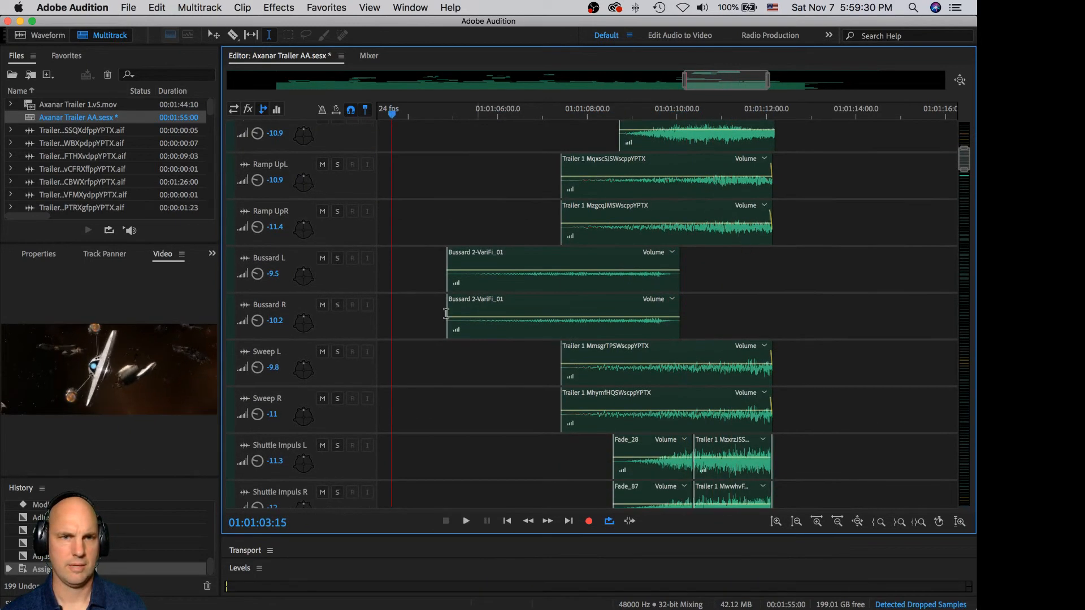
{"action": "left_click_drag", "start_coordinate": [256, 372], "coordinate": [258, 368]}
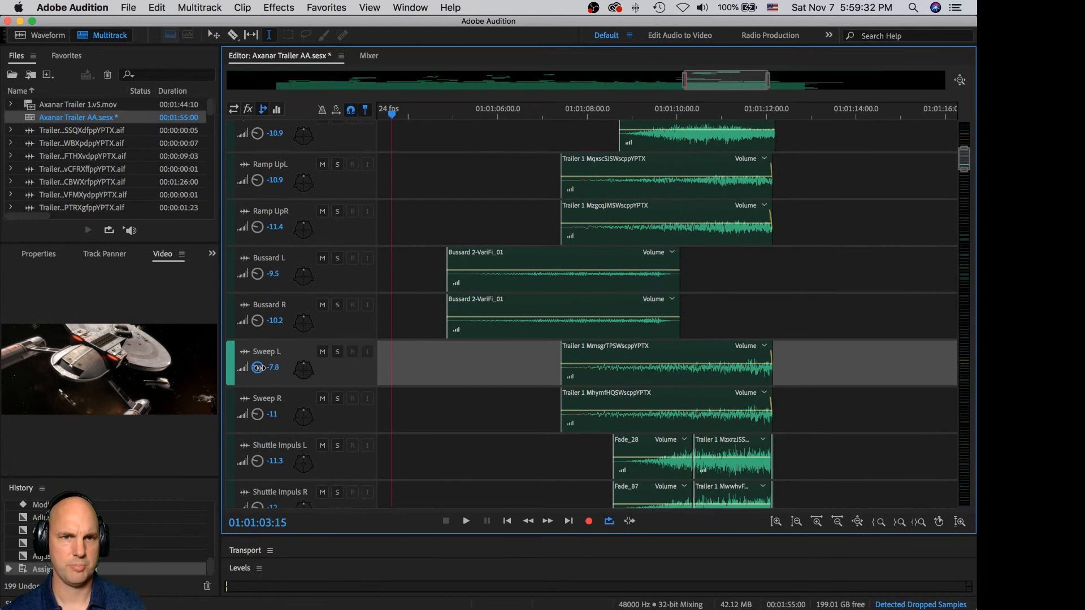
{"action": "left_click_drag", "start_coordinate": [257, 413], "coordinate": [259, 409]}
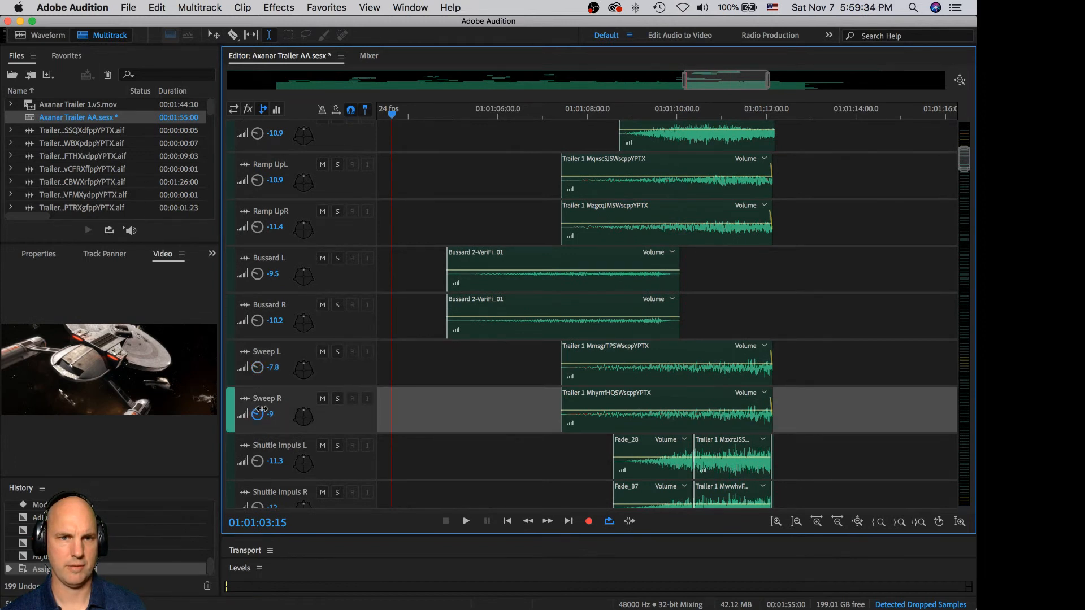
Step: Play the full mix from 01:01:04:11 to check the sweep levels, and save the session
{"action": "left_click", "coordinate": [429, 263]}
{"action": "key", "text": "space"}
{"action": "key", "text": "super+s"}
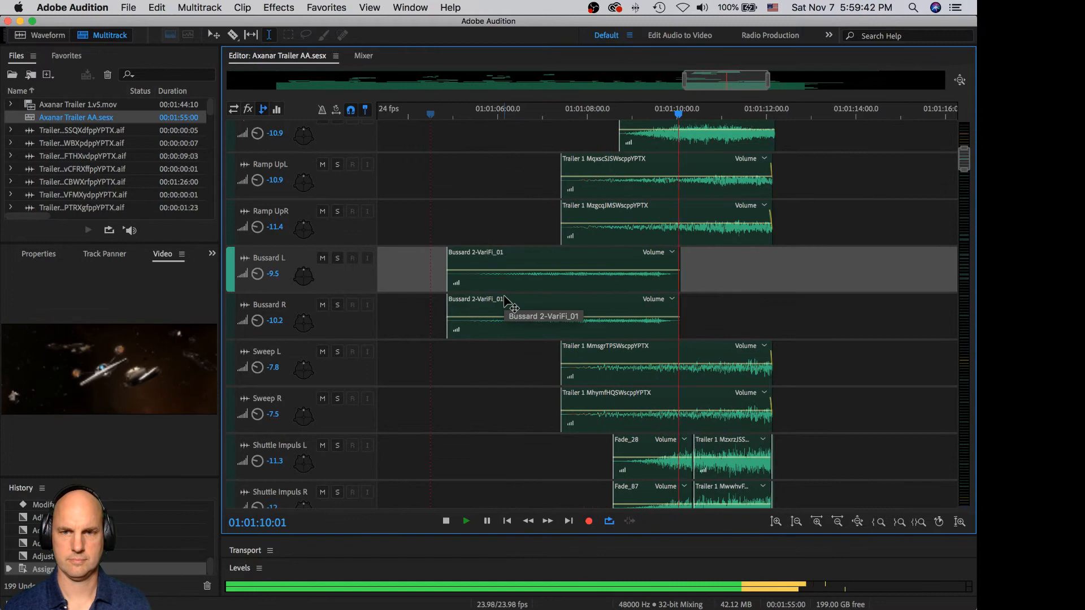
{"action": "scroll", "coordinate": [526, 334], "scroll_direction": "down", "scroll_amount": 3}
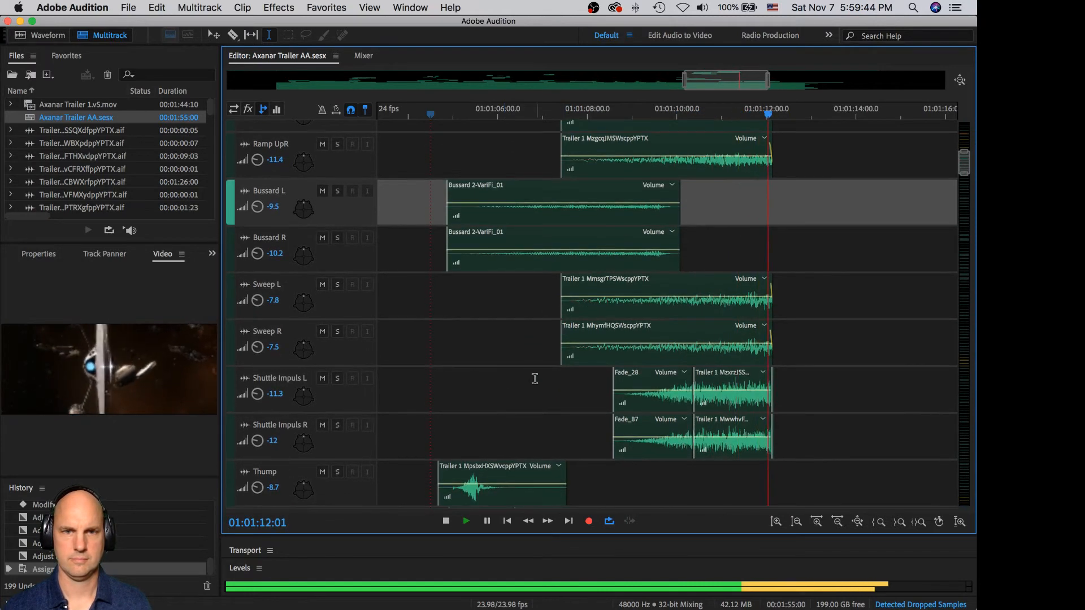
{"action": "key", "text": "space"}
Step: Solo Ramp UpL and Ramp UpR, play them from 01:01:04:11, and clear both solos
{"action": "scroll", "coordinate": [547, 386], "scroll_direction": "up", "scroll_amount": 3}
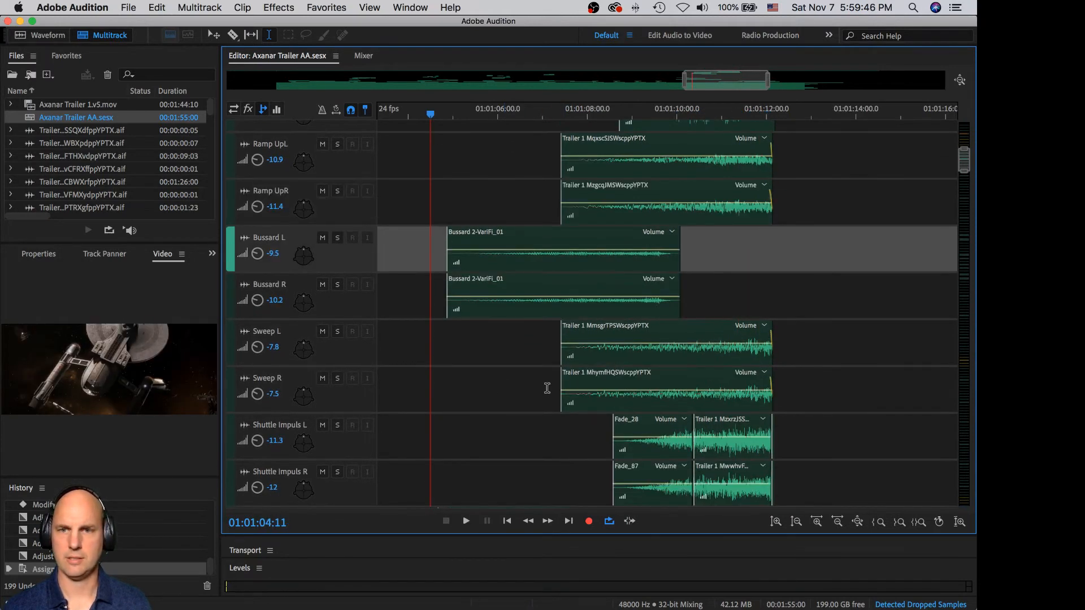
{"action": "scroll", "coordinate": [470, 421], "scroll_direction": "up", "scroll_amount": 5}
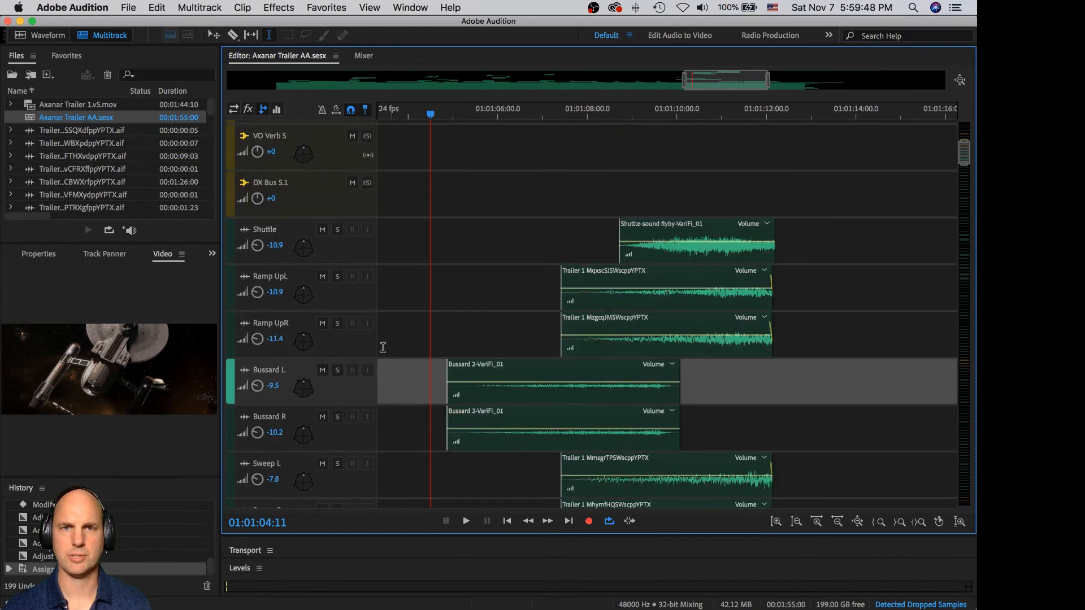
{"action": "left_click", "coordinate": [338, 277]}
{"action": "left_click", "coordinate": [338, 324]}
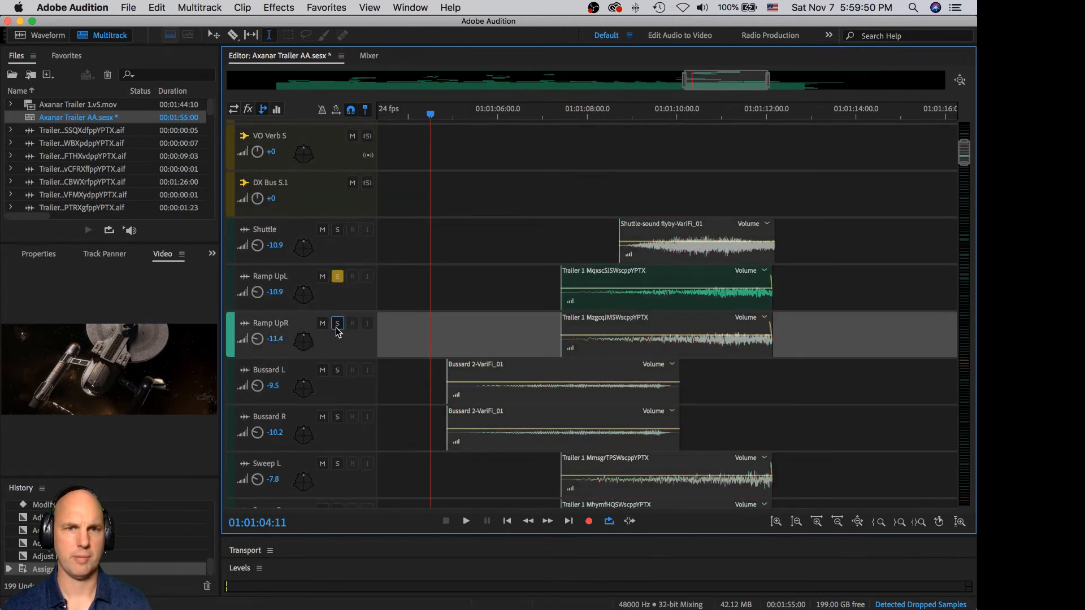
{"action": "key", "text": "space"}
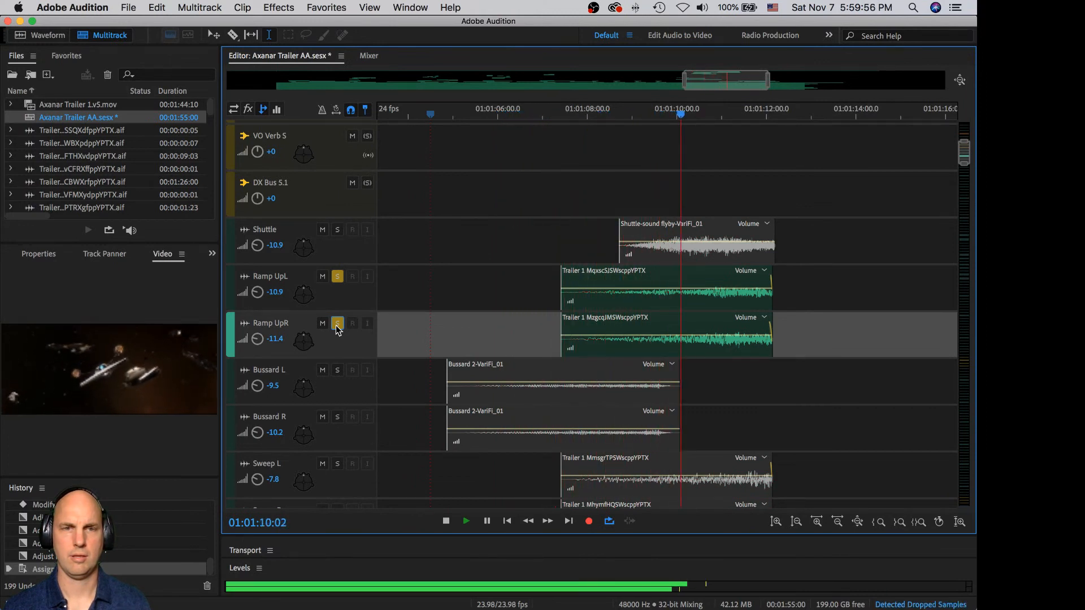
{"action": "key", "text": "space"}
{"action": "left_click", "coordinate": [337, 325]}
{"action": "left_click", "coordinate": [338, 278]}
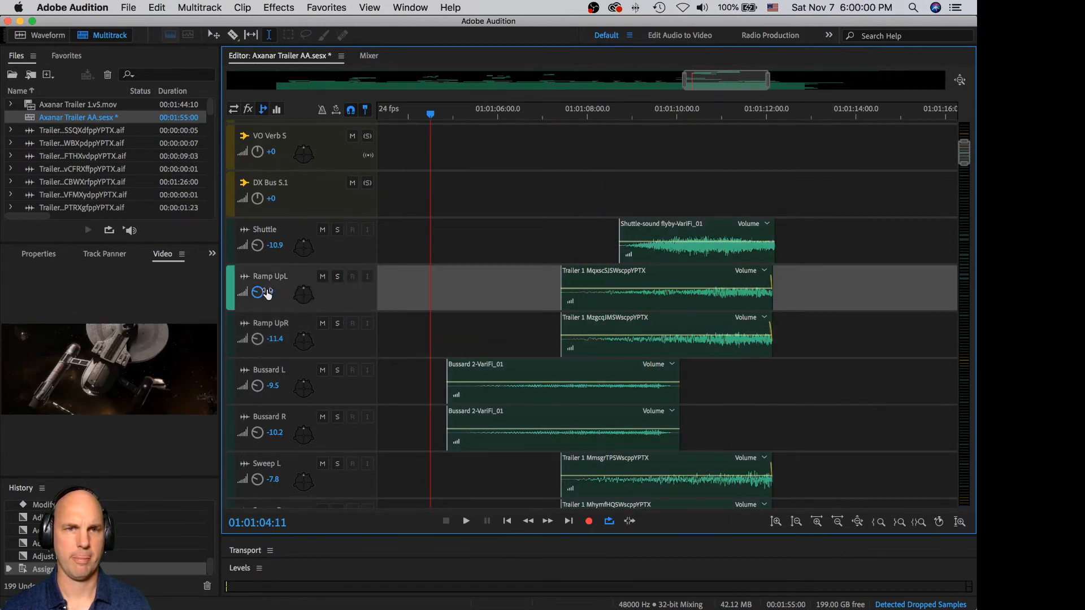
Step: Set Ramp UpL to -9 dB and Ramp UpR to -8.7 dB, play the mix from 01:01:04:11, and save the session
{"action": "left_click_drag", "start_coordinate": [260, 341], "coordinate": [262, 337]}
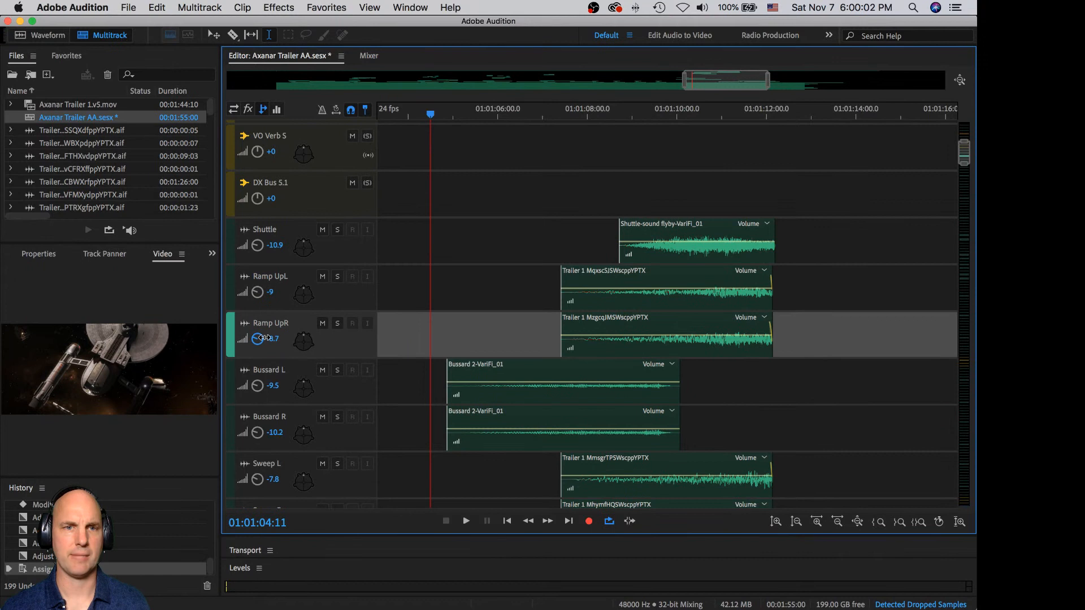
{"action": "key", "text": "space"}
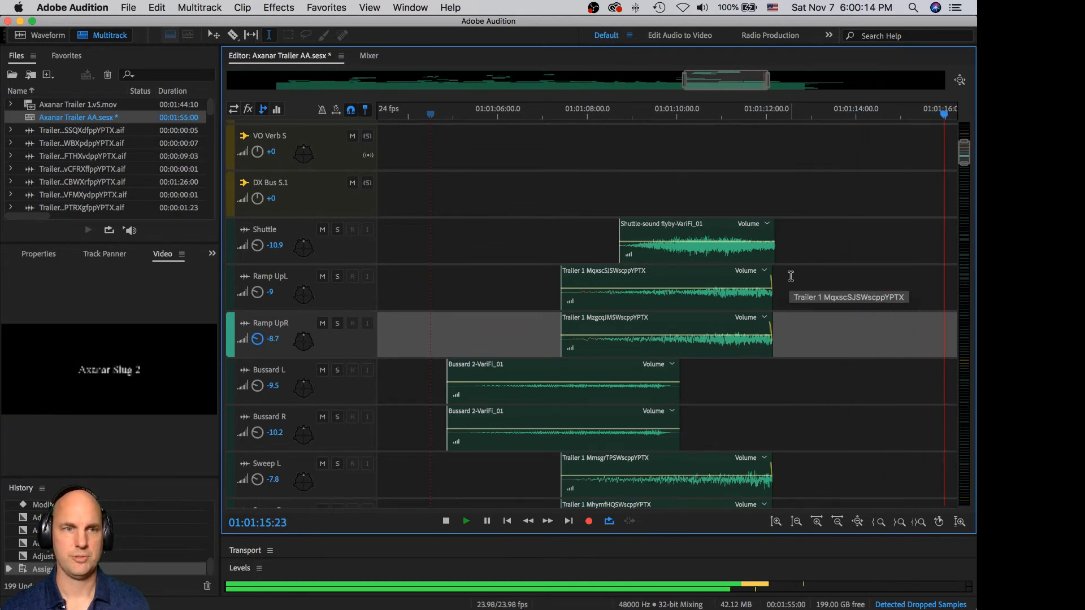
{"action": "scroll", "coordinate": [758, 342], "scroll_direction": "down", "scroll_amount": 5}
{"action": "scroll", "coordinate": [758, 342], "scroll_direction": "down", "scroll_amount": 15}
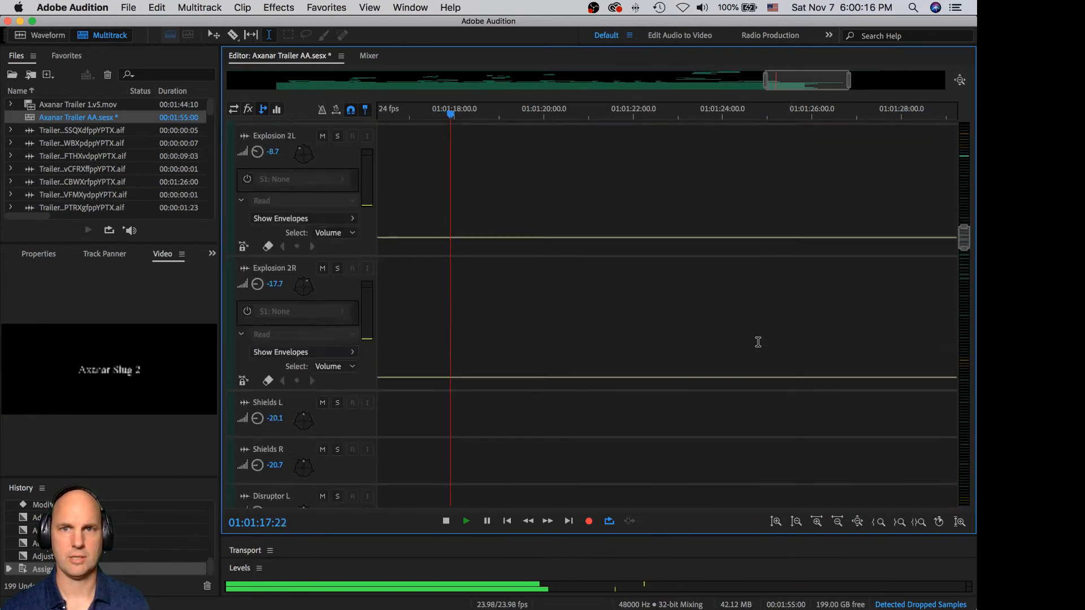
{"action": "scroll", "coordinate": [759, 342], "scroll_direction": "down", "scroll_amount": 10}
{"action": "key", "text": "space"}
{"action": "scroll", "coordinate": [759, 342], "scroll_direction": "up", "scroll_amount": 8}
{"action": "key", "text": "super+s"}
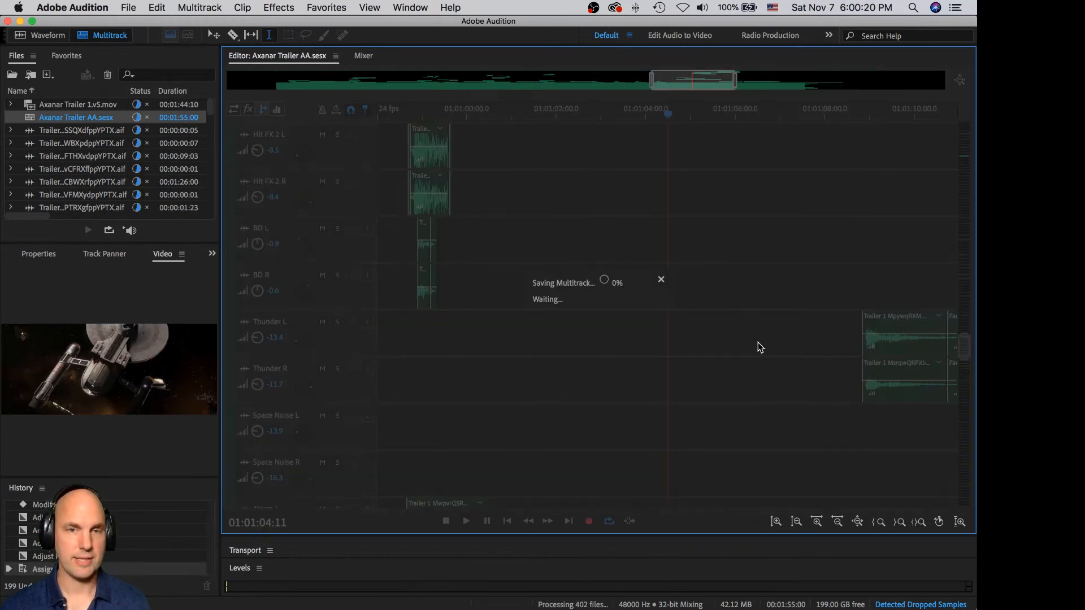
Step: Unmute the MX Bus 5.1 at the end of the track list
{"action": "scroll", "coordinate": [596, 394], "scroll_direction": "down", "scroll_amount": 10}
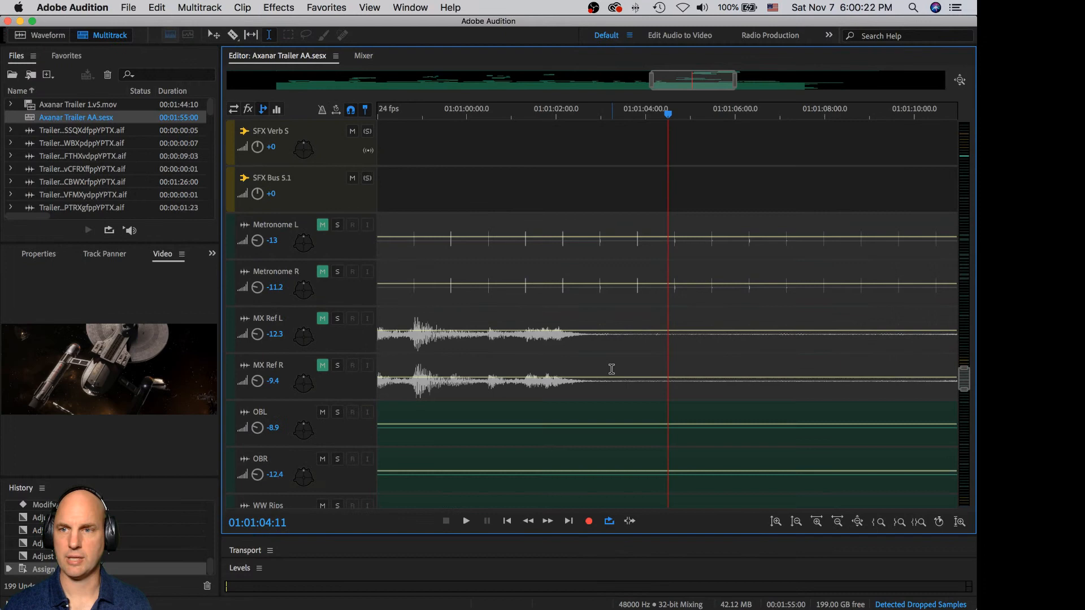
{"action": "scroll", "coordinate": [460, 291], "scroll_direction": "down", "scroll_amount": 10}
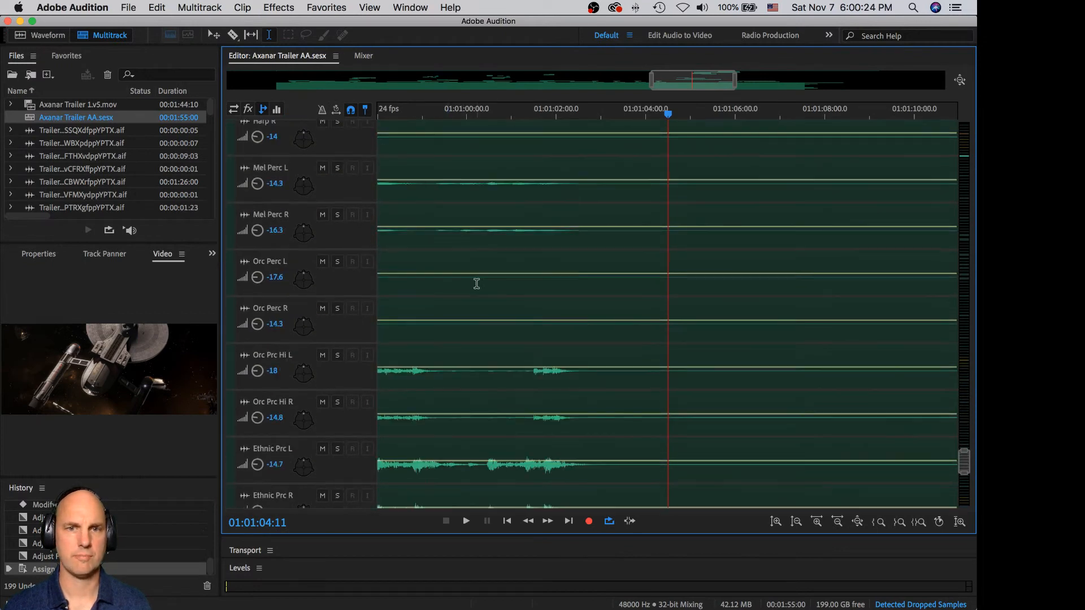
{"action": "left_click", "coordinate": [352, 335]}
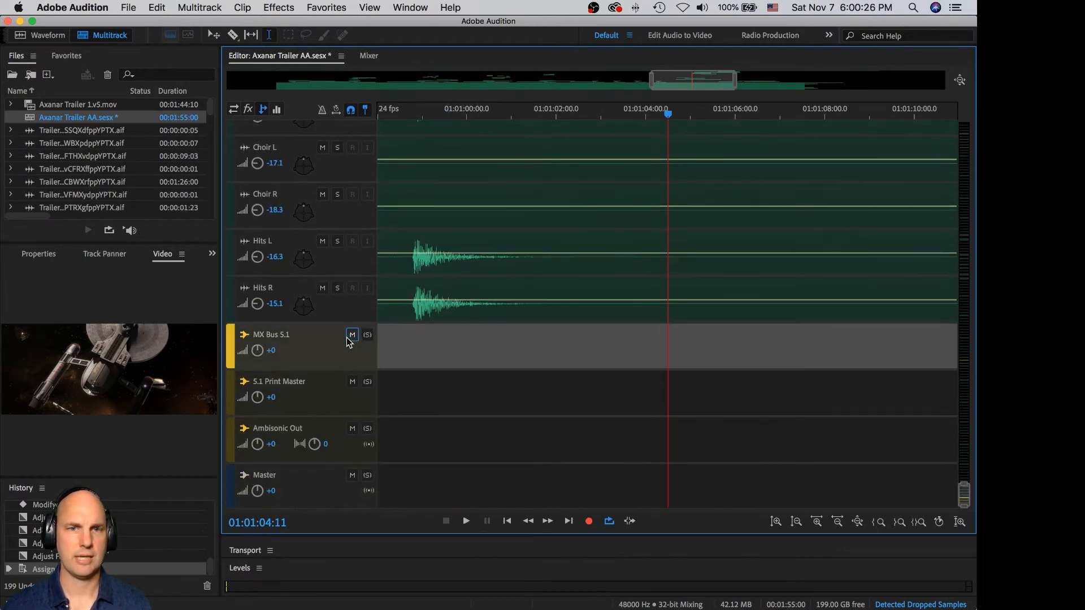
Step: Place the playhead at 00:59:56:19, play the trailer with the SFX bus and first music tracks shown in the Mixer, and save the session
{"action": "left_click_drag", "start_coordinate": [678, 79], "coordinate": [281, 81]}
{"action": "left_click", "coordinate": [428, 171]}
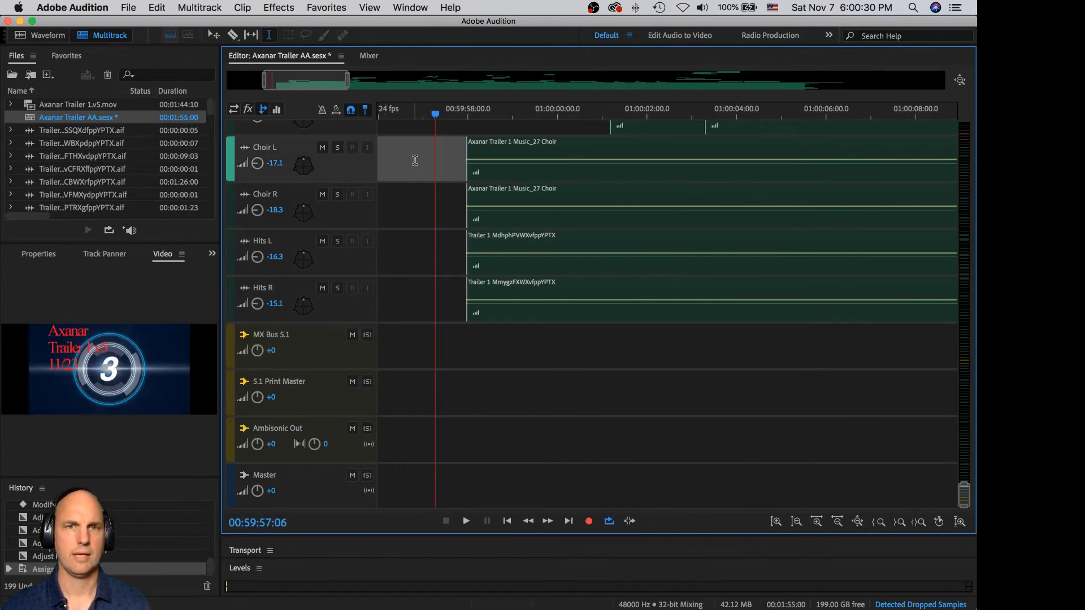
{"action": "left_click", "coordinate": [415, 159]}
{"action": "left_click", "coordinate": [368, 55]}
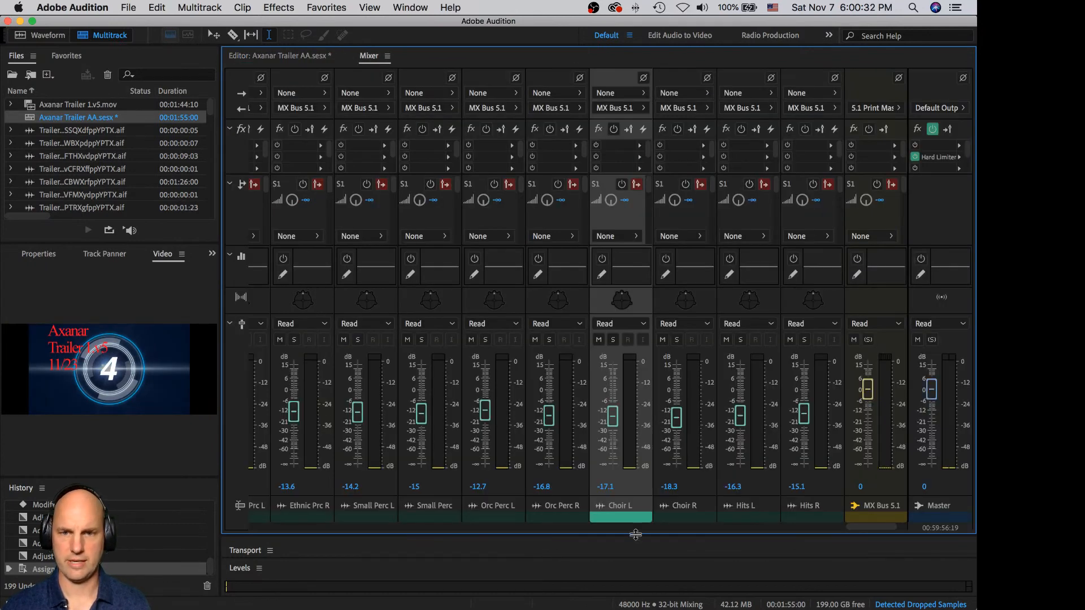
{"action": "left_click_drag", "start_coordinate": [881, 527], "coordinate": [690, 519]}
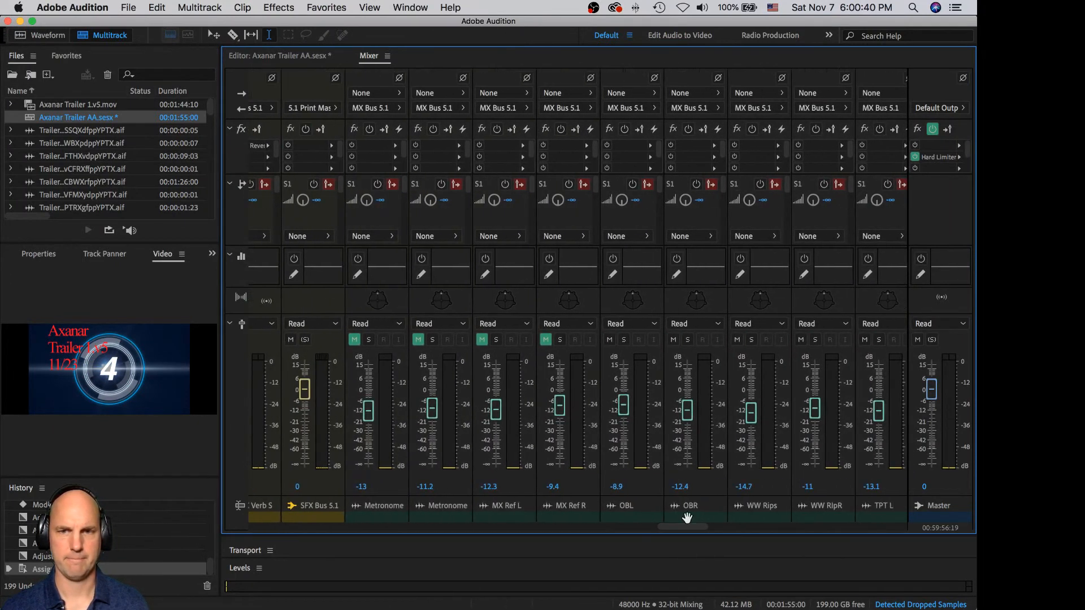
{"action": "key", "text": "super+s"}
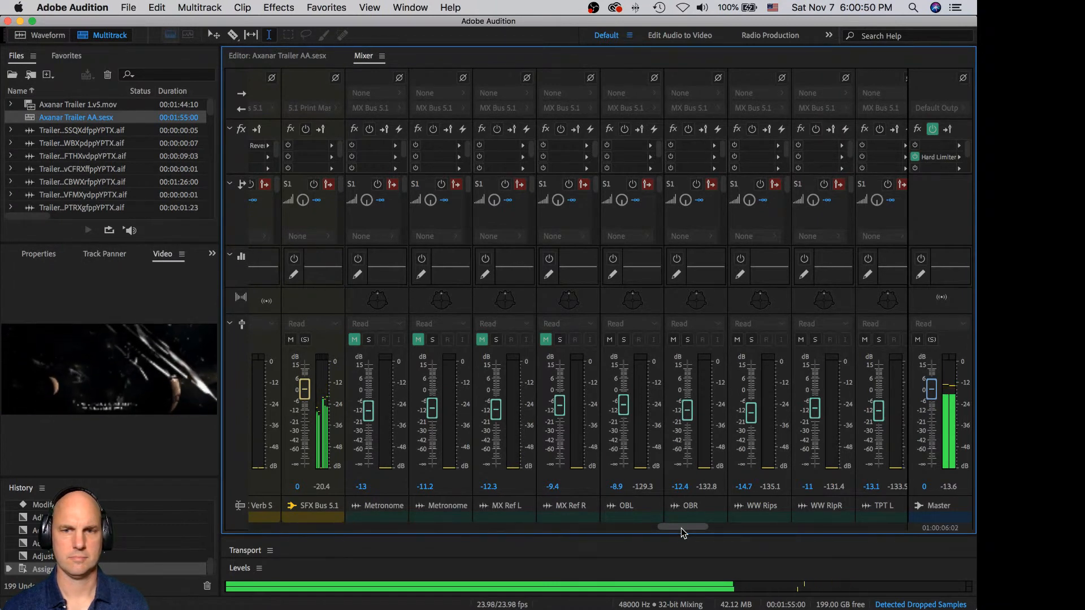
Step: Examine the meters of the music tracks, MX Bus 5.1, print master and ambisonic bus in the Mixer during playback, and stop playback
{"action": "left_click_drag", "start_coordinate": [682, 529], "coordinate": [808, 529]}
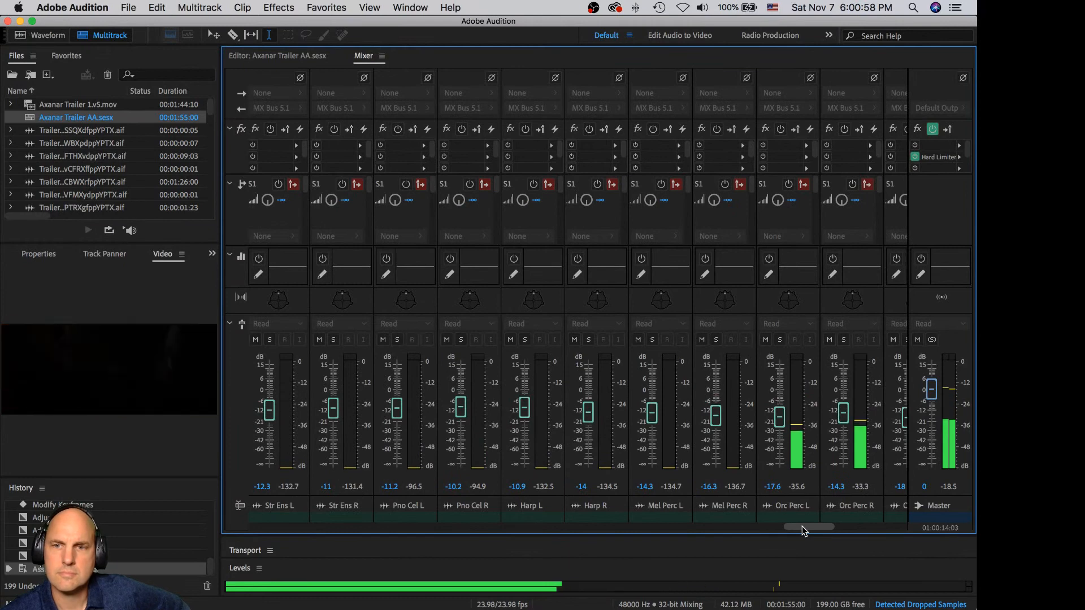
{"action": "left_click_drag", "start_coordinate": [803, 527], "coordinate": [895, 532]}
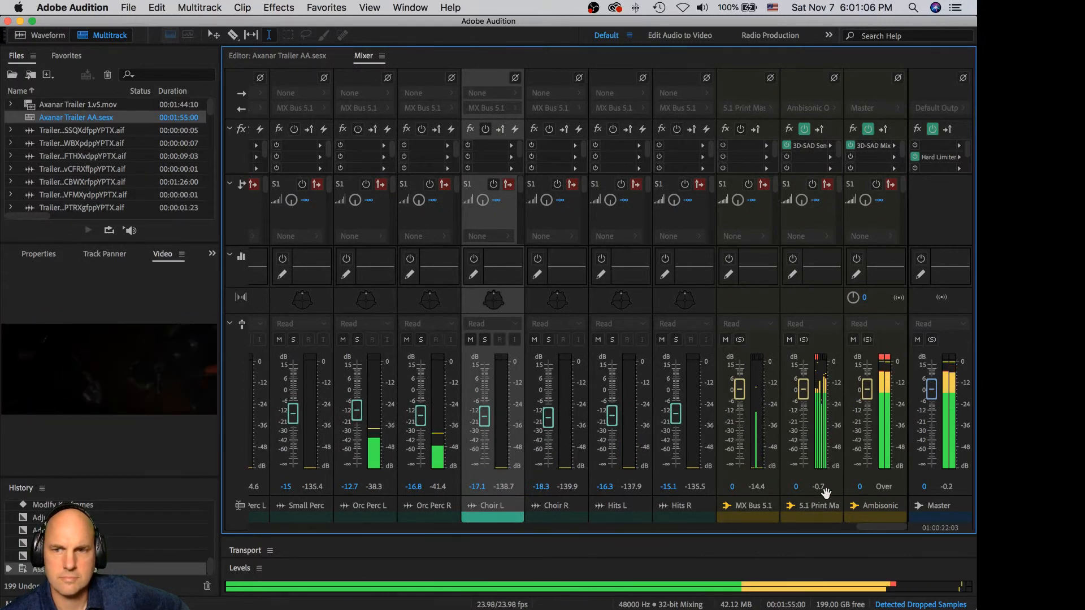
{"action": "left_click_drag", "start_coordinate": [880, 526], "coordinate": [854, 538]}
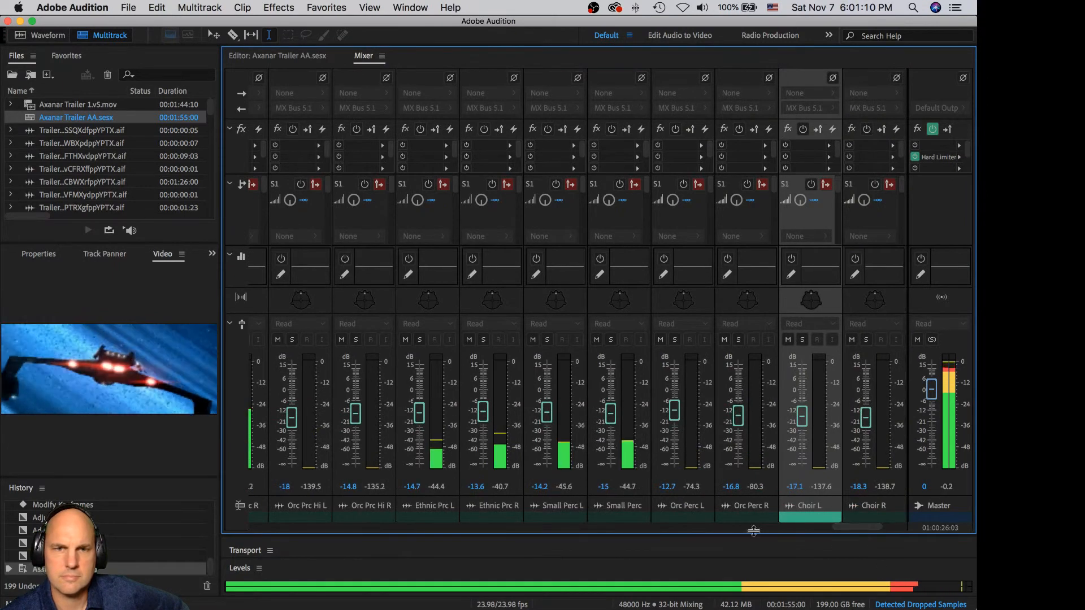
{"action": "left_click", "coordinate": [423, 304]}
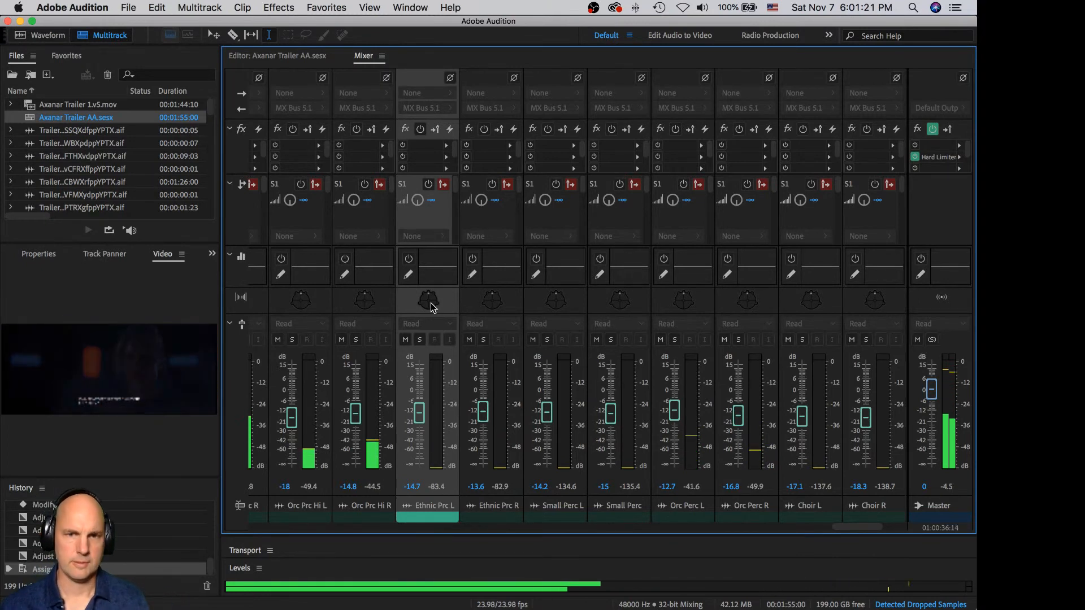
{"action": "key", "text": "space"}
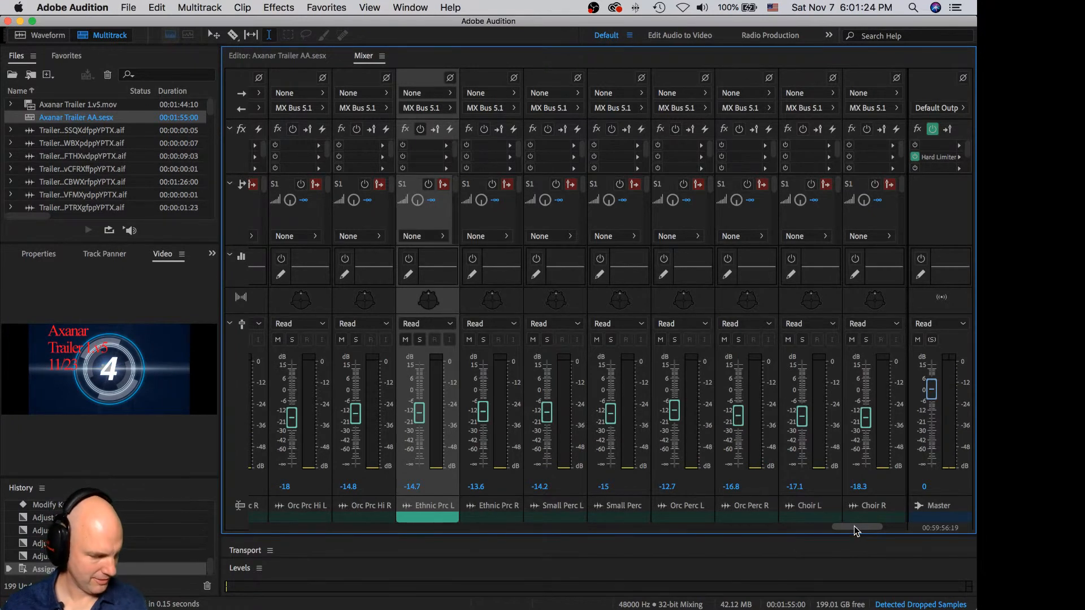
Step: Select the OBL track among the music channels, play from 00:59:56:19, and bring the oboe clips into view in the multitrack editor
{"action": "left_click_drag", "start_coordinate": [853, 524], "coordinate": [676, 519]}
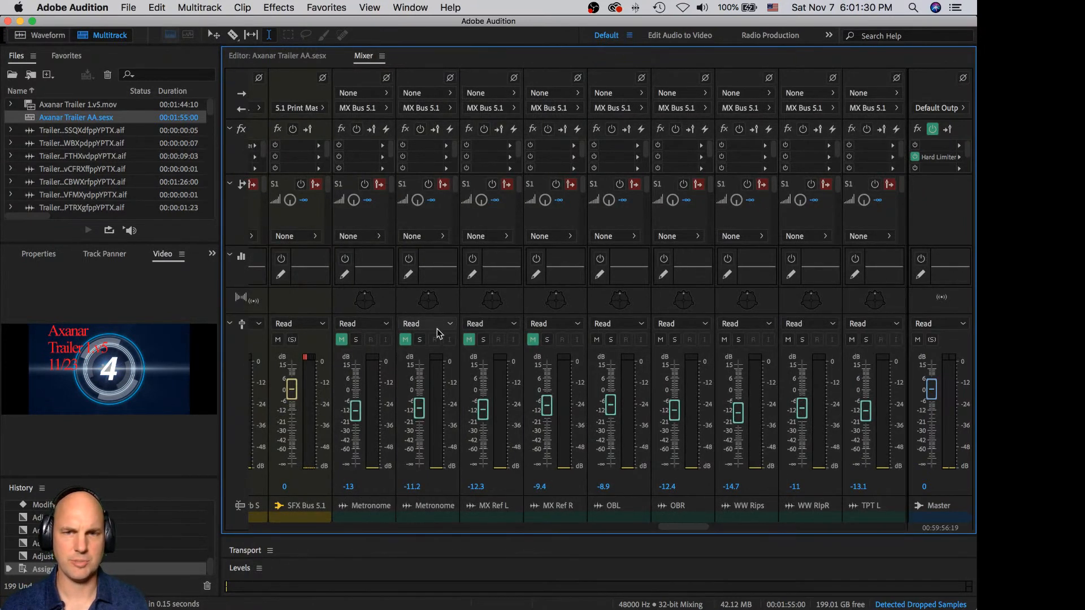
{"action": "left_click_drag", "start_coordinate": [688, 526], "coordinate": [700, 524]}
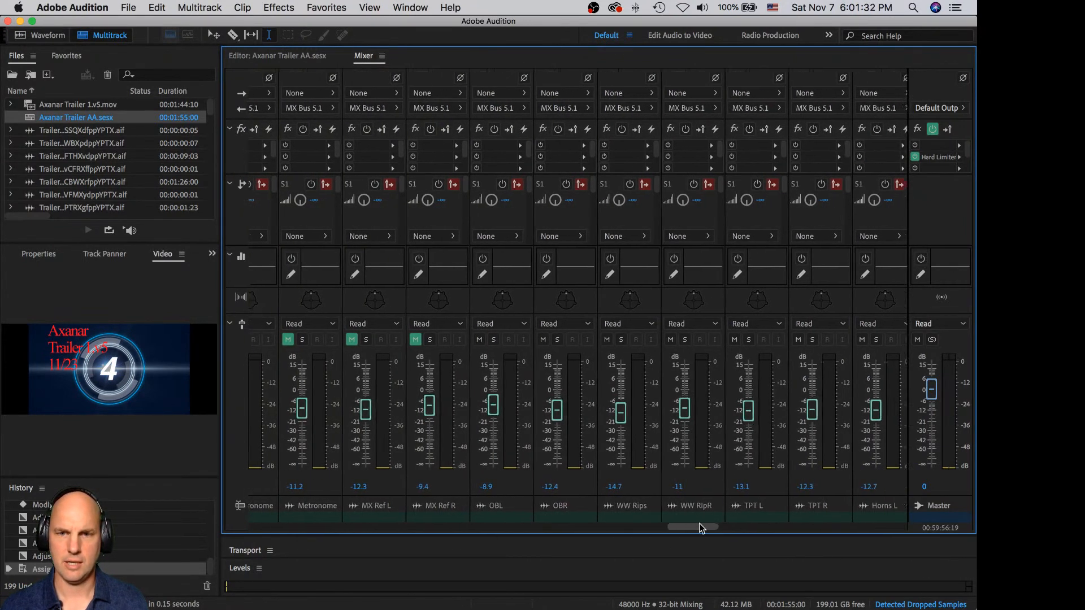
{"action": "left_click", "coordinate": [461, 302]}
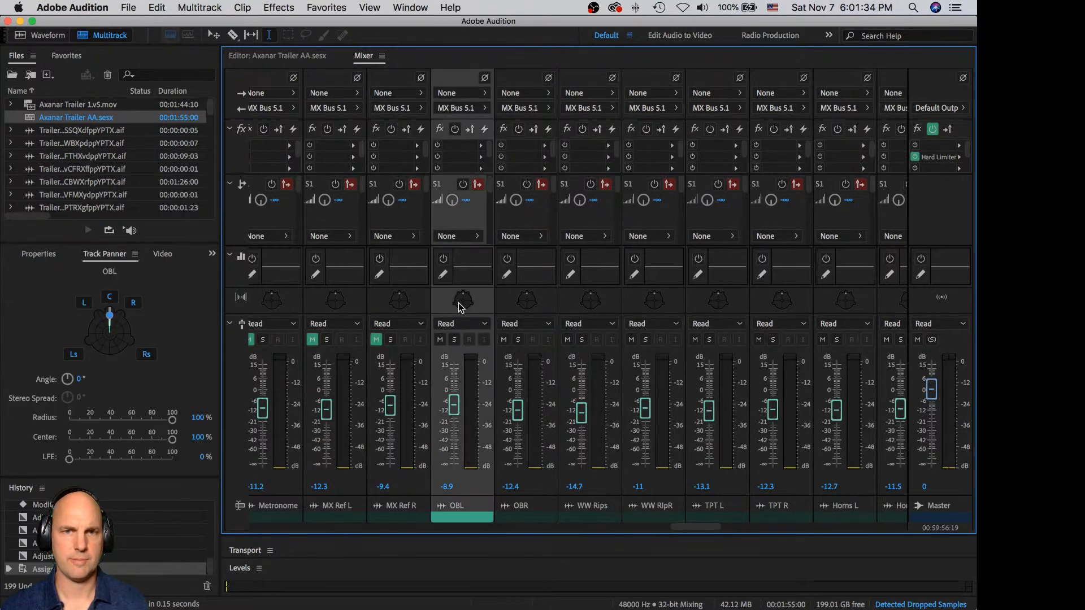
{"action": "key", "text": "space"}
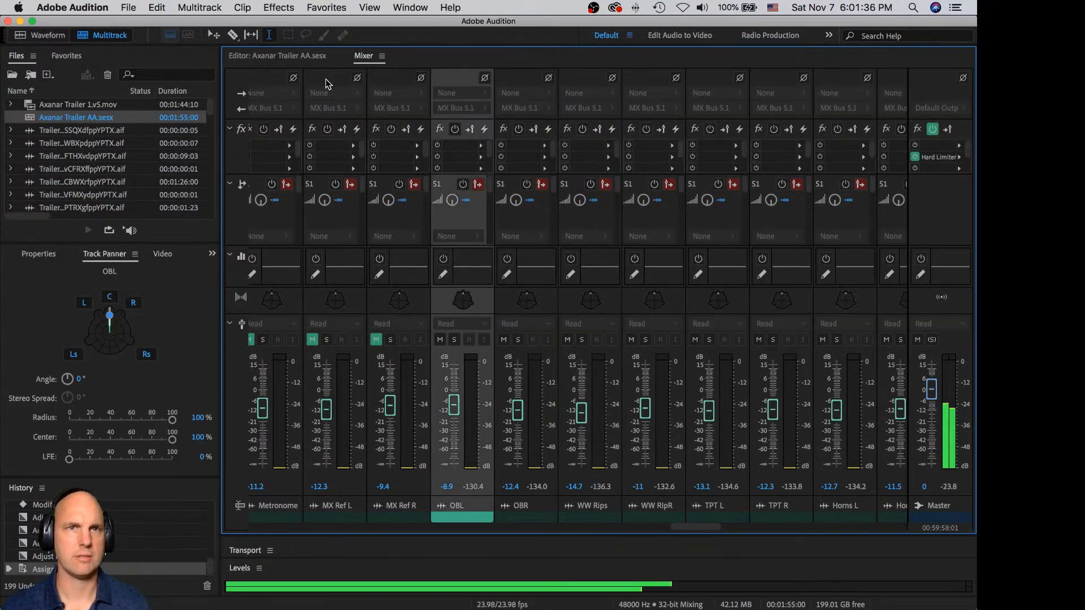
{"action": "left_click", "coordinate": [310, 56]}
{"action": "scroll", "coordinate": [834, 334], "scroll_direction": "up", "scroll_amount": 5}
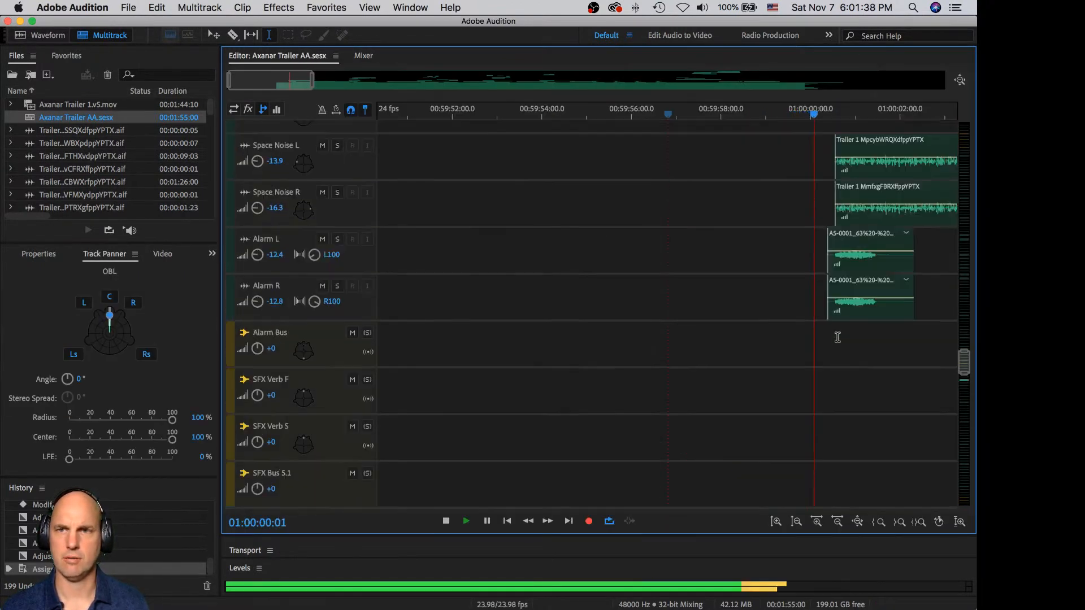
{"action": "scroll", "coordinate": [838, 337], "scroll_direction": "down", "scroll_amount": 5}
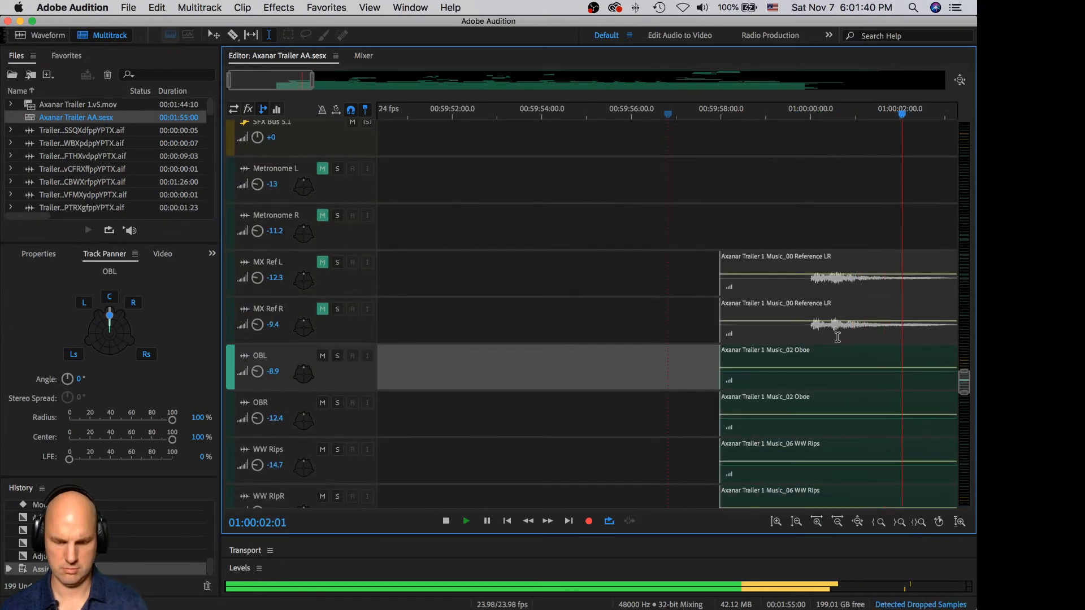
Step: Solo the OBL track, listen to its oboe part from 01:00:37:23, and release the solo
{"action": "key", "text": "minus"}
{"action": "key", "text": "minus"}
{"action": "key", "text": "minus"}
{"action": "key", "text": "minus"}
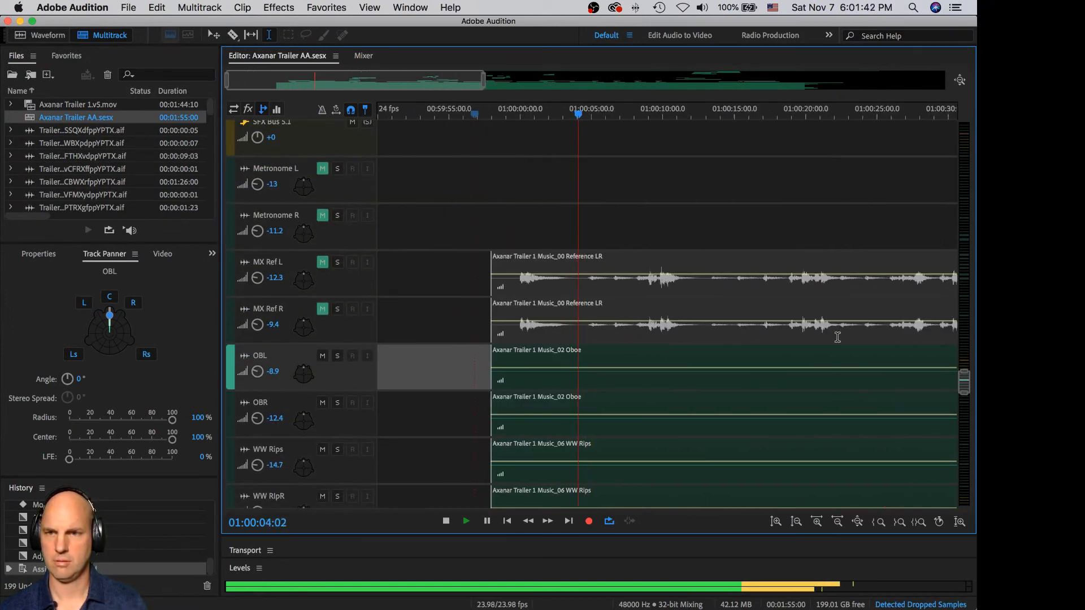
{"action": "key", "text": "minus"}
{"action": "key", "text": "space"}
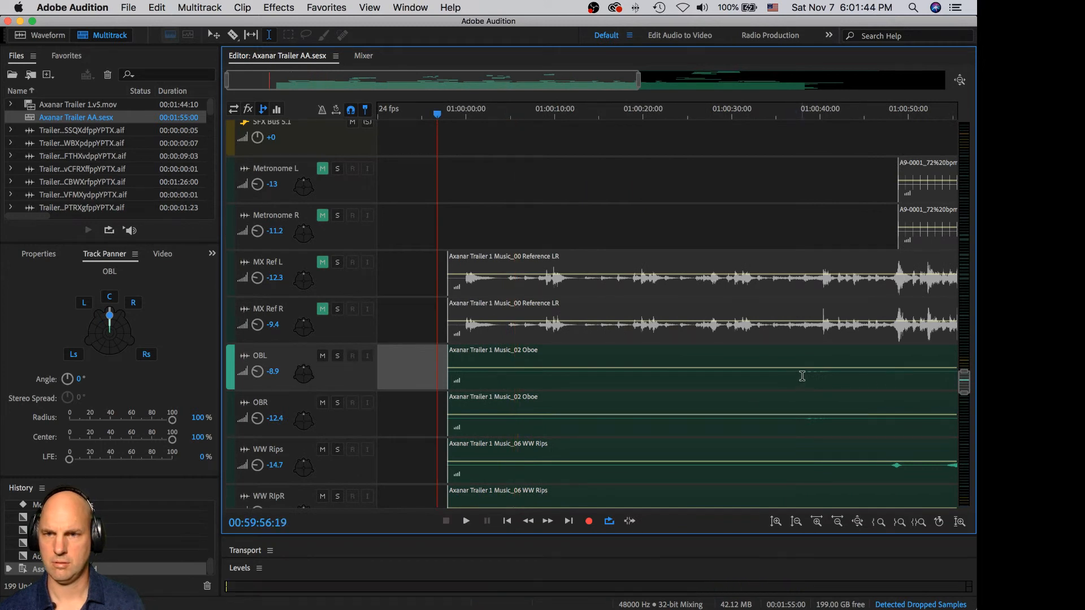
{"action": "left_click", "coordinate": [798, 376]}
{"action": "left_click", "coordinate": [338, 356]}
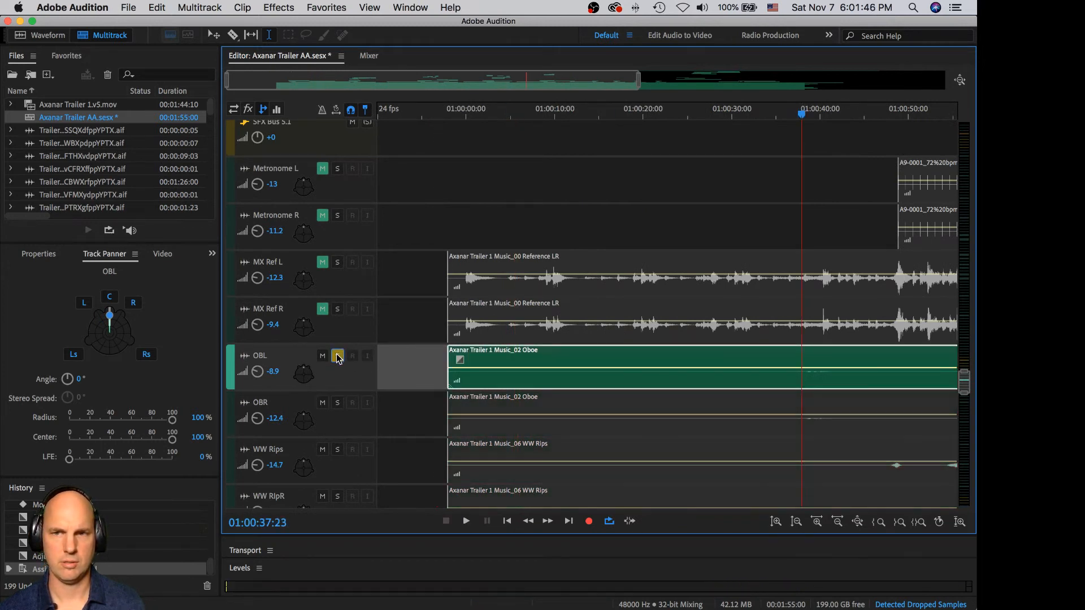
{"action": "key", "text": "space"}
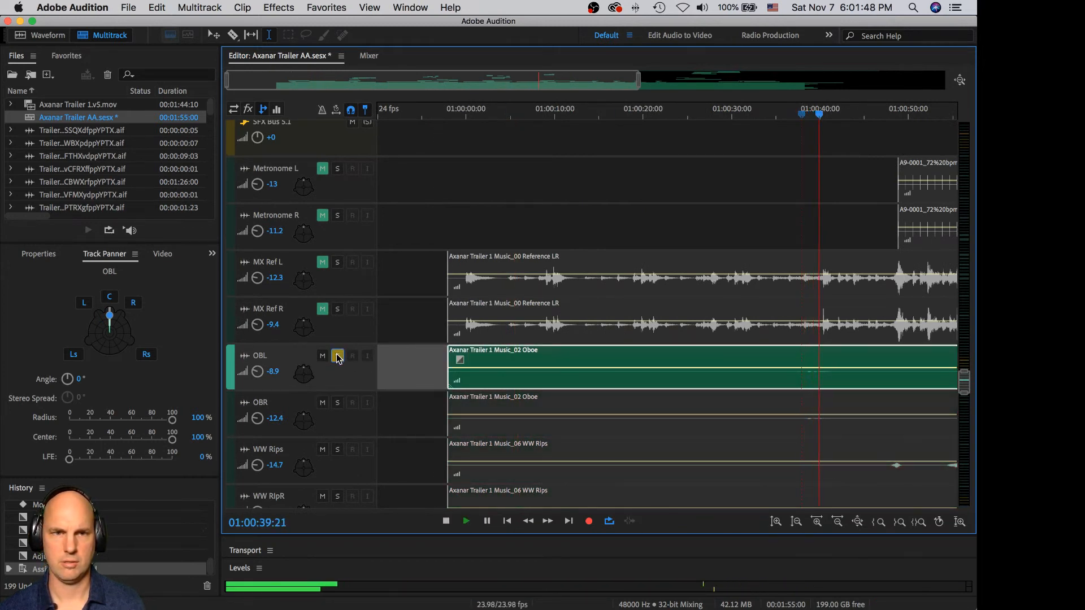
{"action": "key", "text": "space"}
{"action": "left_click", "coordinate": [337, 356]}
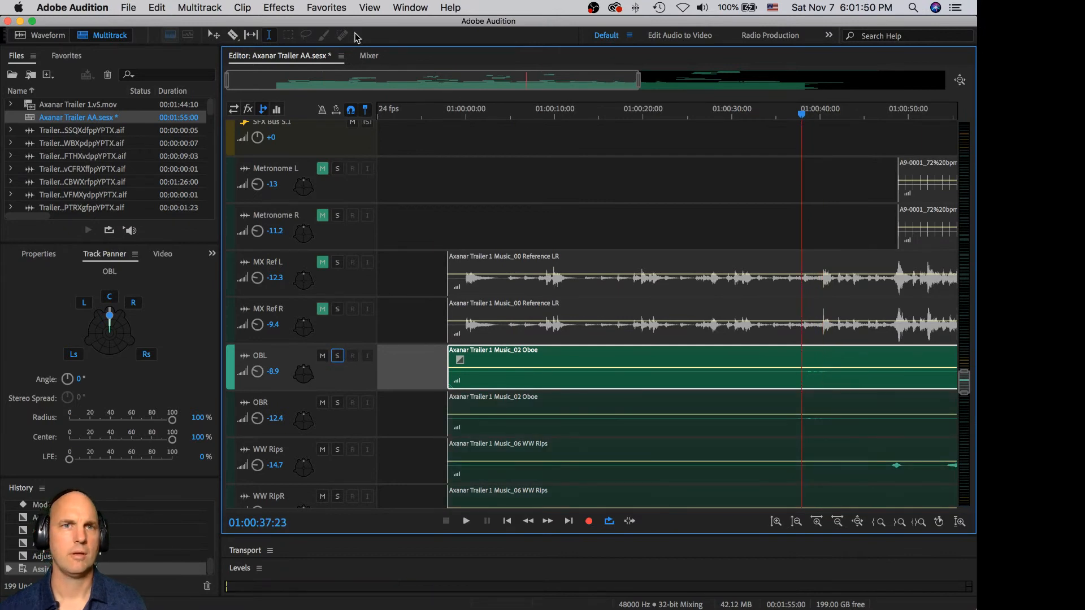
Step: Set the surround pan angle of OBL to about -25° and OBR to about 23°
{"action": "left_click", "coordinate": [369, 56]}
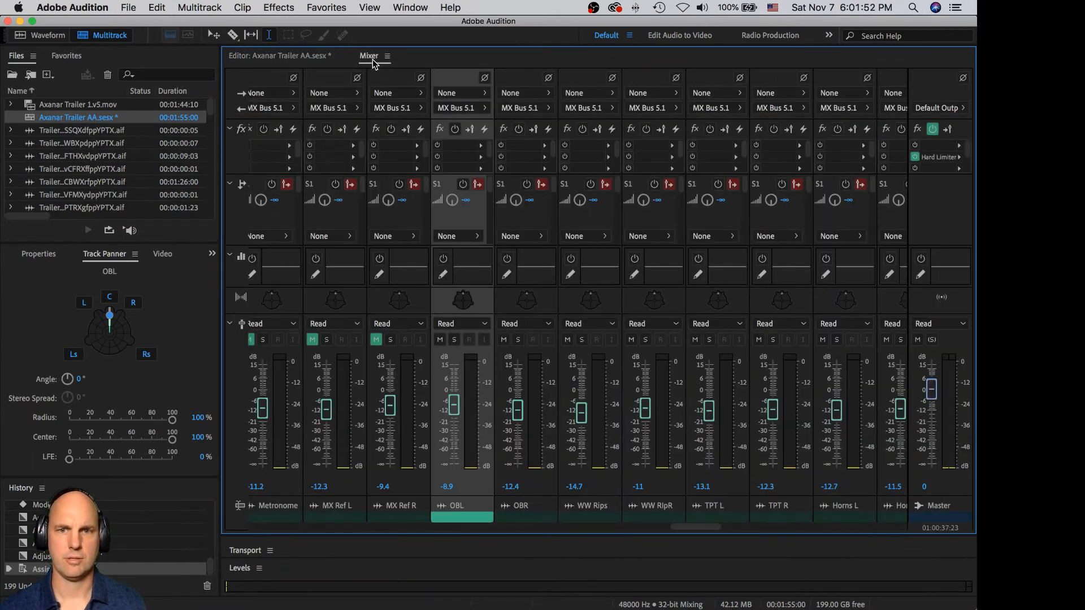
{"action": "left_click_drag", "start_coordinate": [109, 317], "coordinate": [101, 320]}
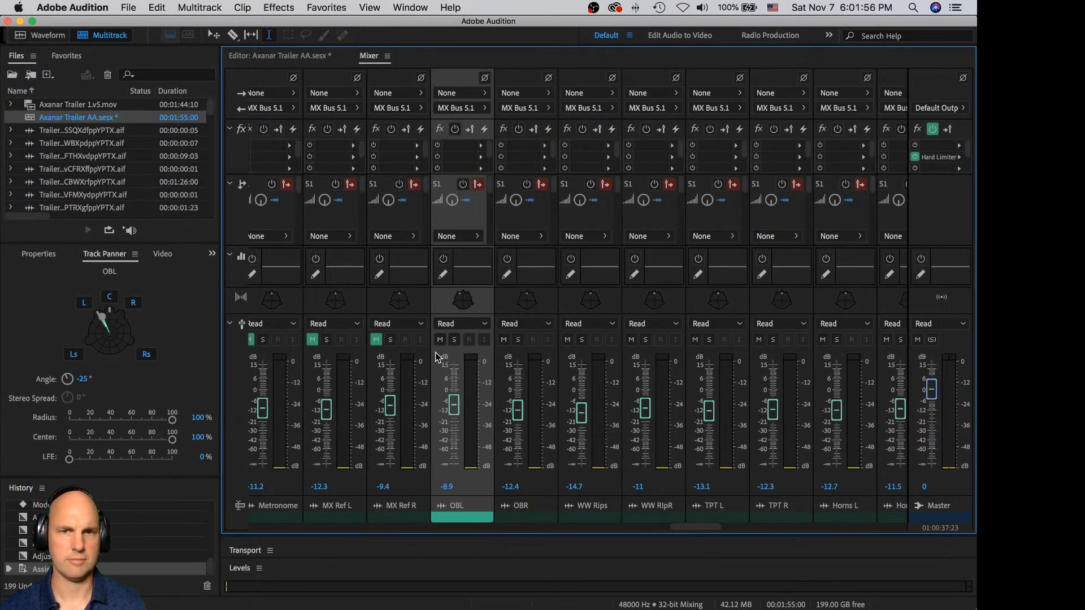
{"action": "left_click", "coordinate": [525, 300]}
{"action": "left_click_drag", "start_coordinate": [112, 315], "coordinate": [118, 322]}
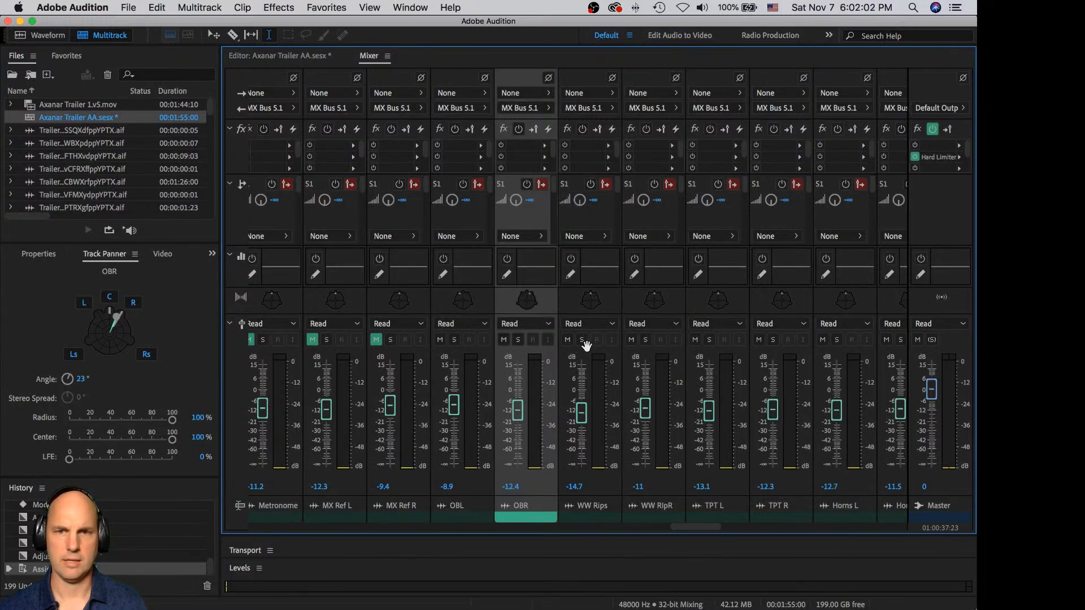
Step: Bring up the surround panner of WW Rips and set the pan angle of WW RipR to about 31°
{"action": "left_click", "coordinate": [597, 514]}
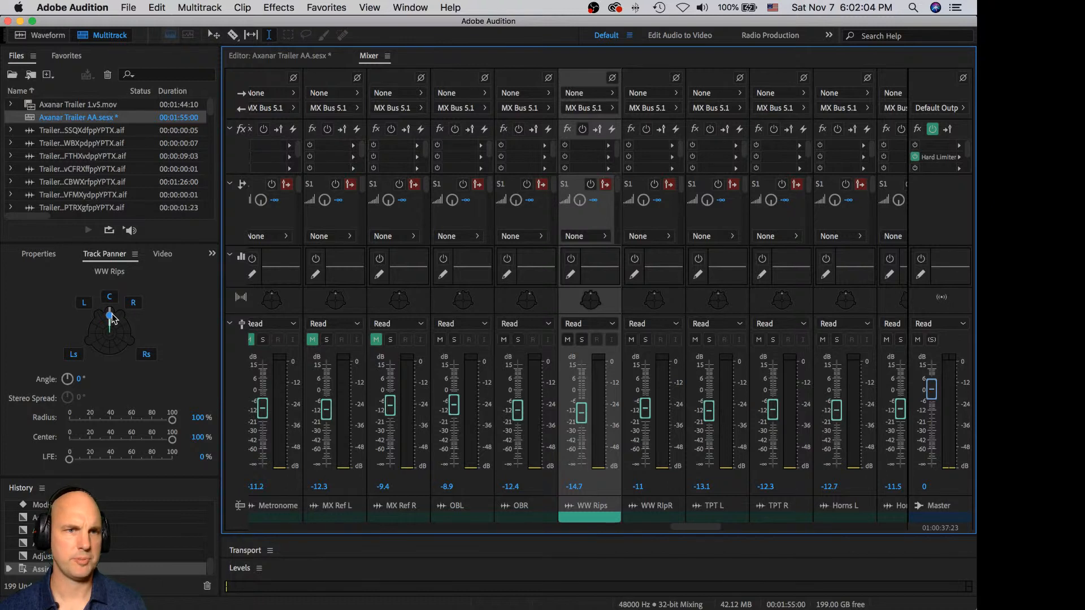
{"action": "left_click", "coordinate": [661, 311]}
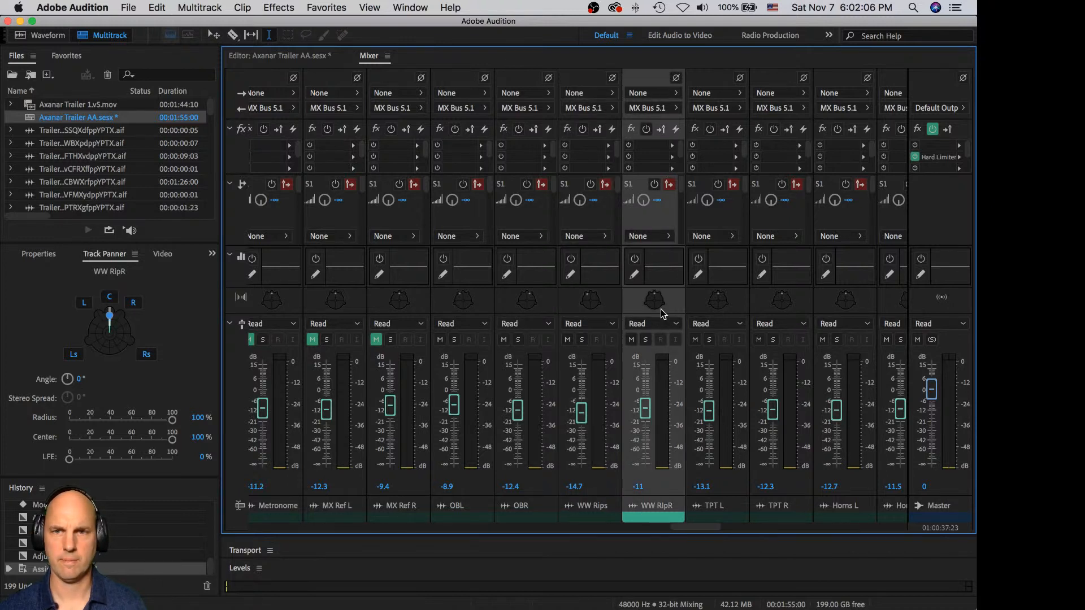
{"action": "left_click_drag", "start_coordinate": [110, 319], "coordinate": [120, 319]}
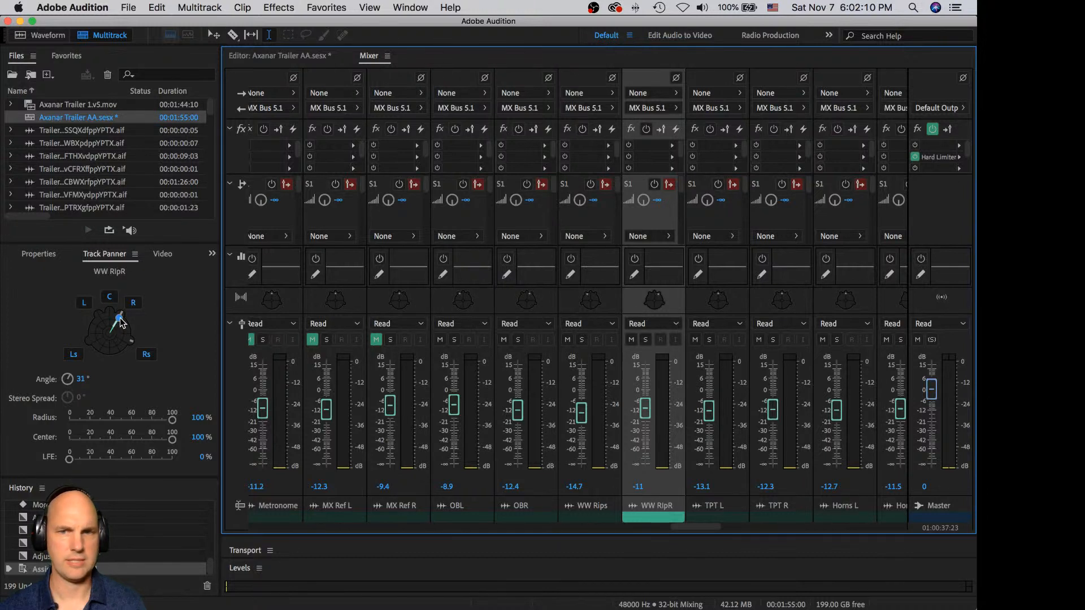
Step: Set the surround pan angle of TPT L to about -60° and TPT R to about 51°
{"action": "left_click", "coordinate": [719, 514]}
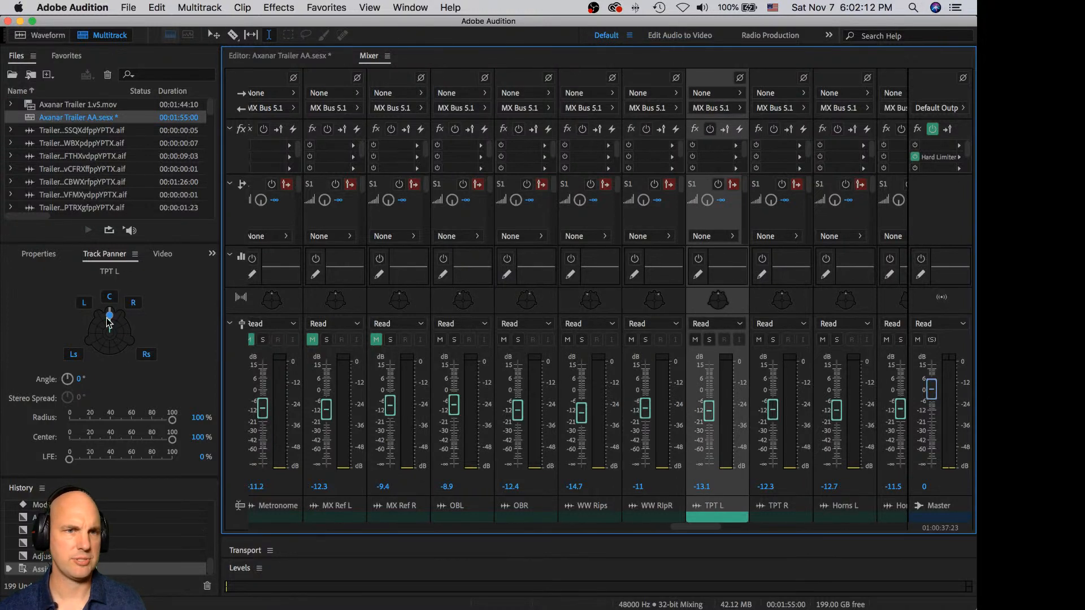
{"action": "left_click_drag", "start_coordinate": [109, 315], "coordinate": [90, 325]}
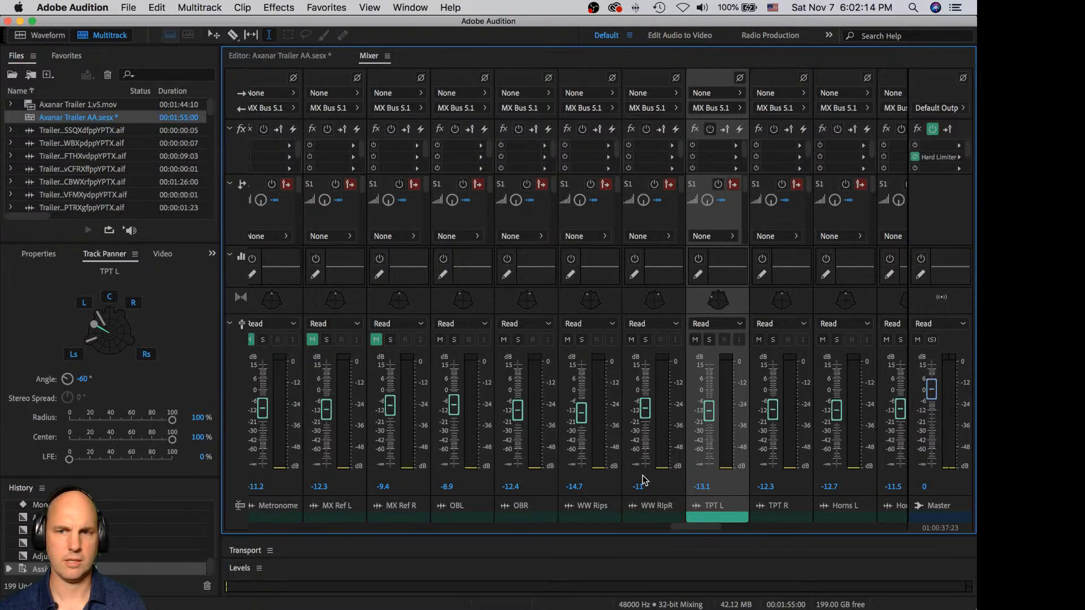
{"action": "left_click", "coordinate": [785, 511]}
{"action": "left_click_drag", "start_coordinate": [111, 317], "coordinate": [122, 320]}
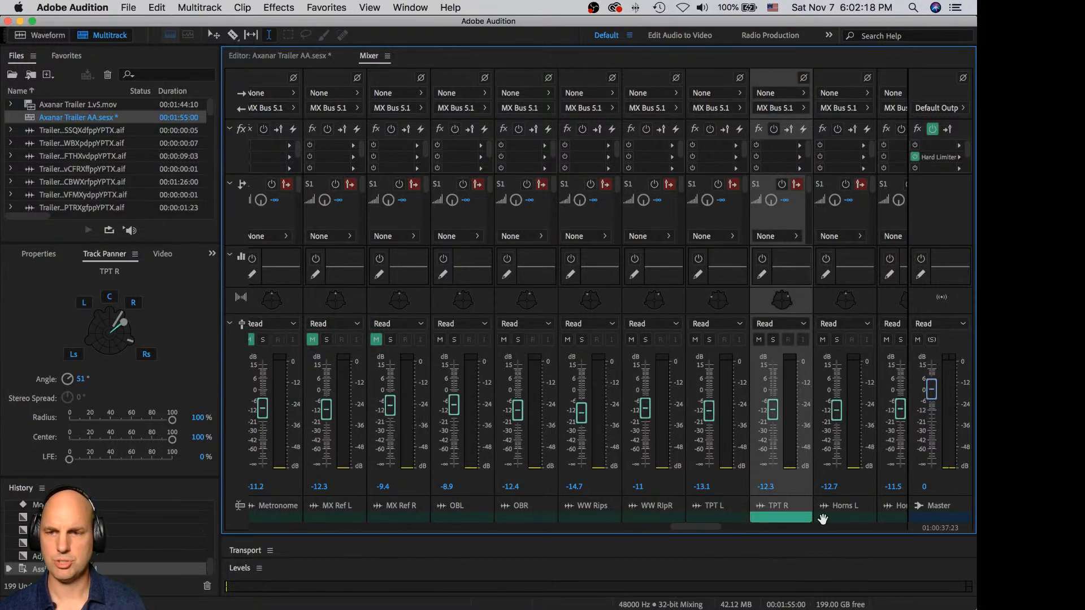
Step: Set the surround pan angle of Horns L to about -27° and Horns R to about 24°
{"action": "left_click_drag", "start_coordinate": [708, 531], "coordinate": [749, 528]}
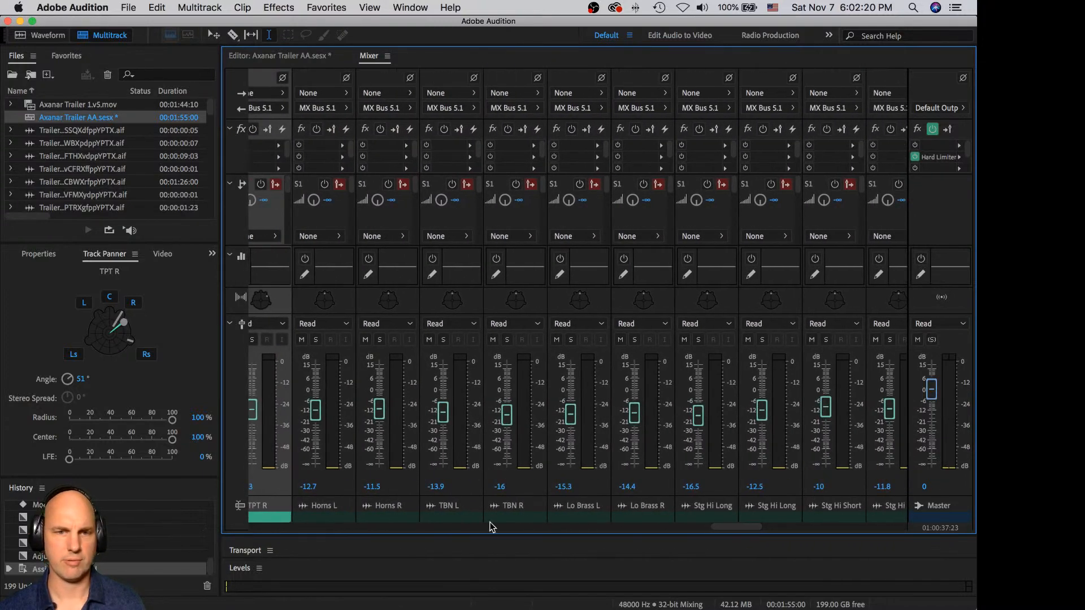
{"action": "left_click", "coordinate": [323, 518]}
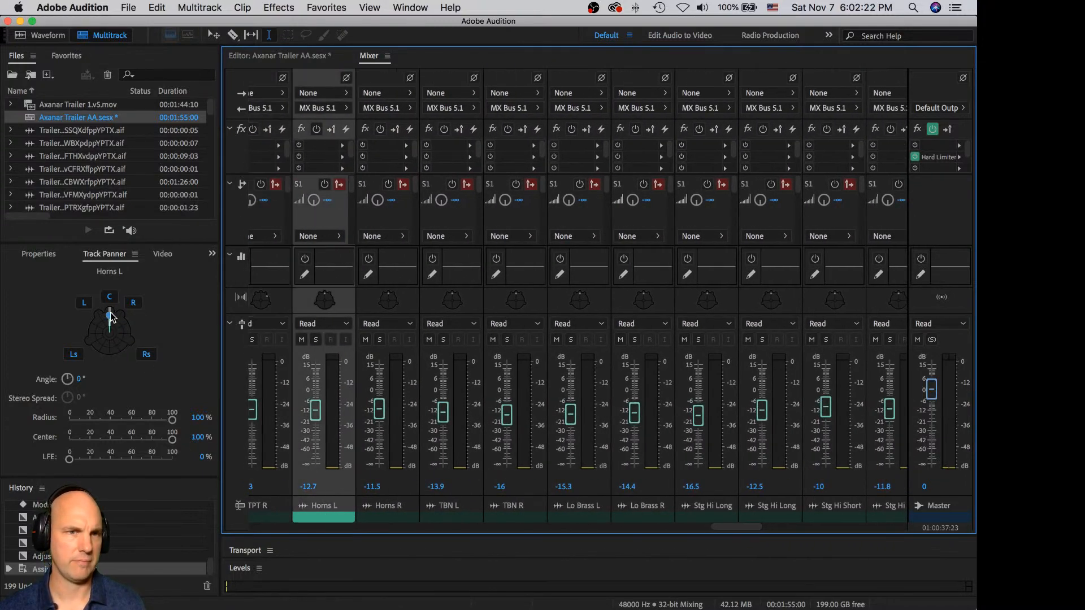
{"action": "left_click_drag", "start_coordinate": [109, 318], "coordinate": [102, 319]}
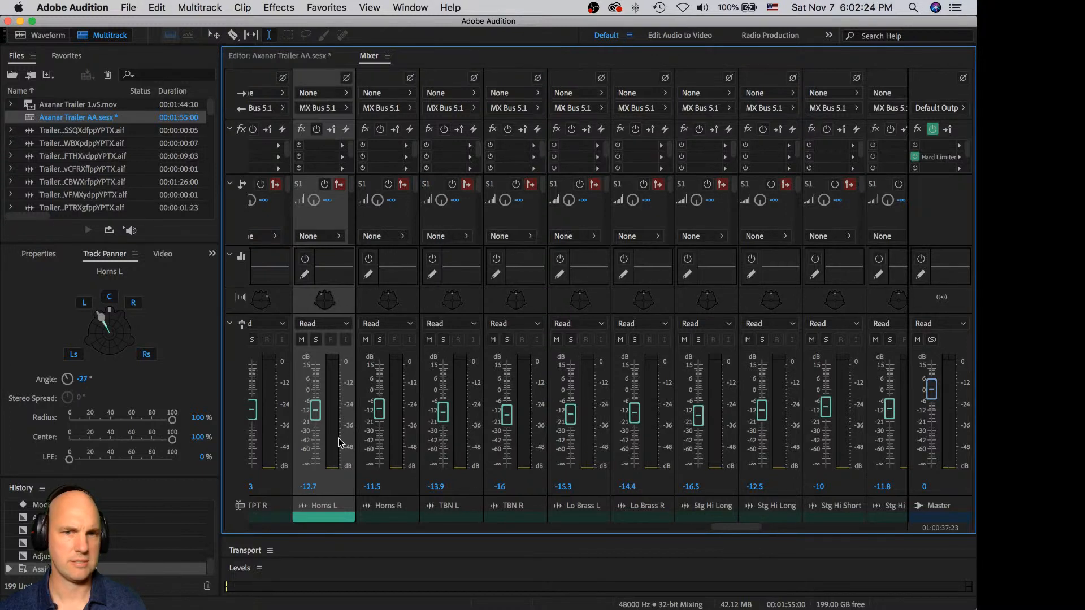
{"action": "left_click", "coordinate": [389, 516]}
{"action": "left_click_drag", "start_coordinate": [109, 319], "coordinate": [120, 321]}
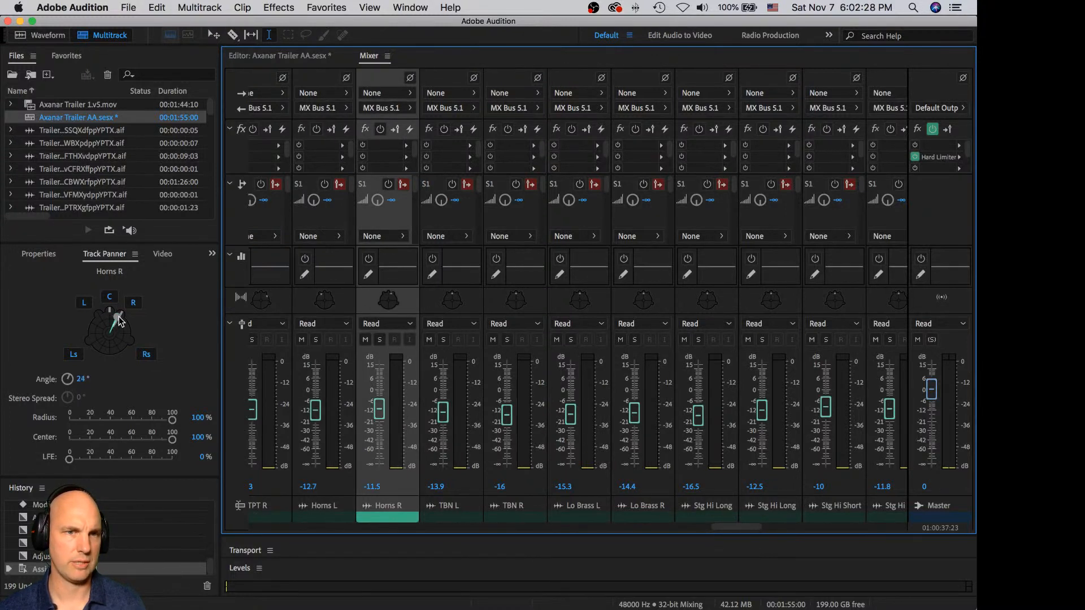
Step: Set the surround pan angle of TBN L to about -51° and TBN R to about 54°
{"action": "left_click", "coordinate": [449, 515]}
{"action": "left_click_drag", "start_coordinate": [109, 316], "coordinate": [97, 327]}
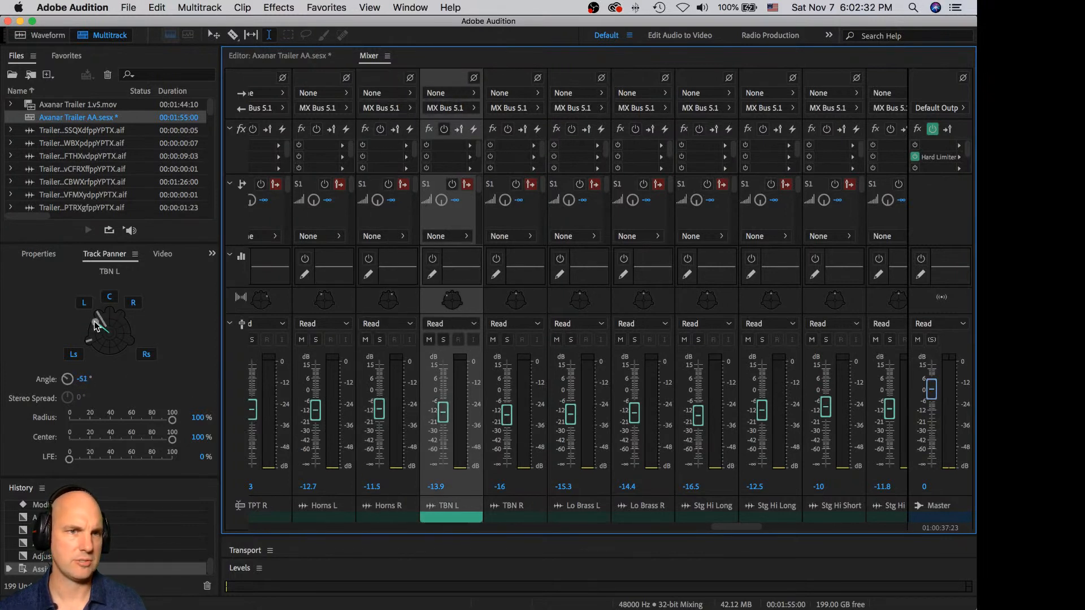
{"action": "left_click", "coordinate": [510, 516]}
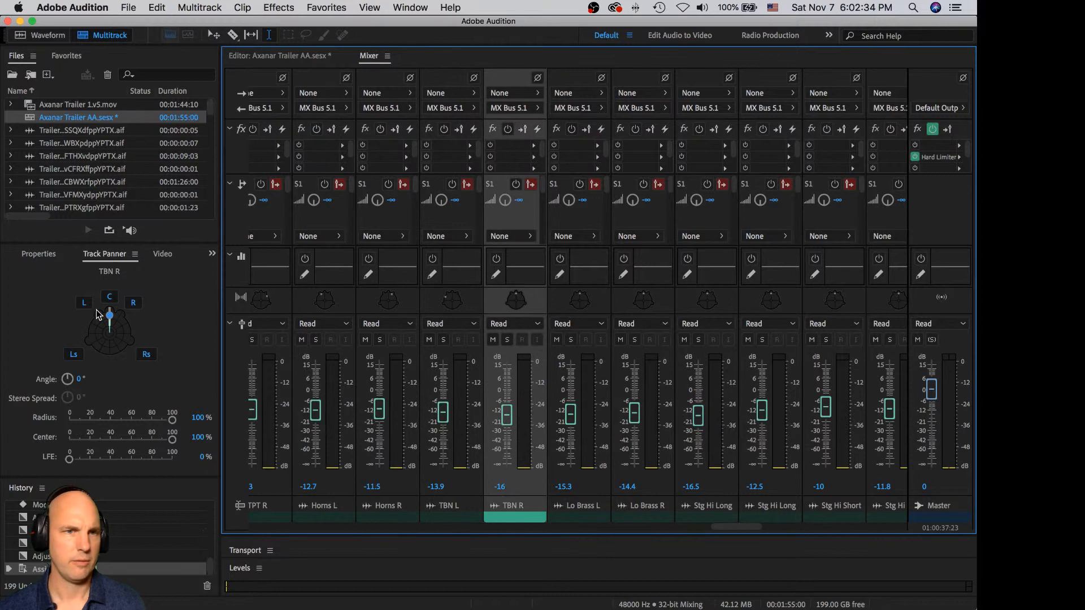
{"action": "left_click_drag", "start_coordinate": [111, 317], "coordinate": [128, 327]}
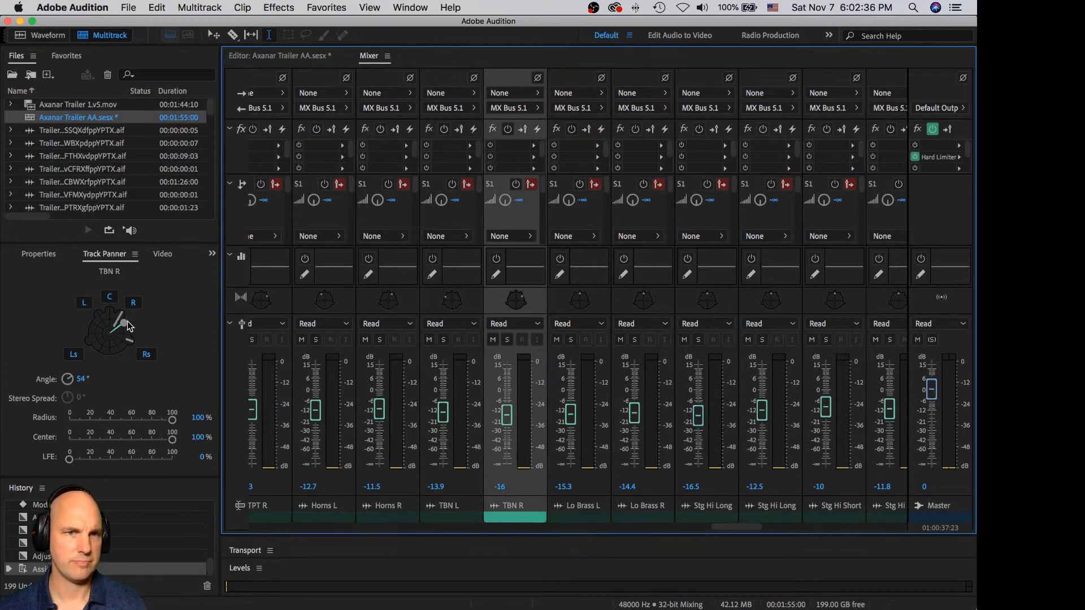
Step: Pan Lo Brass L toward the left front speaker and Lo Brass R to about 51° with a 98% radius
{"action": "double_click", "coordinate": [576, 510]}
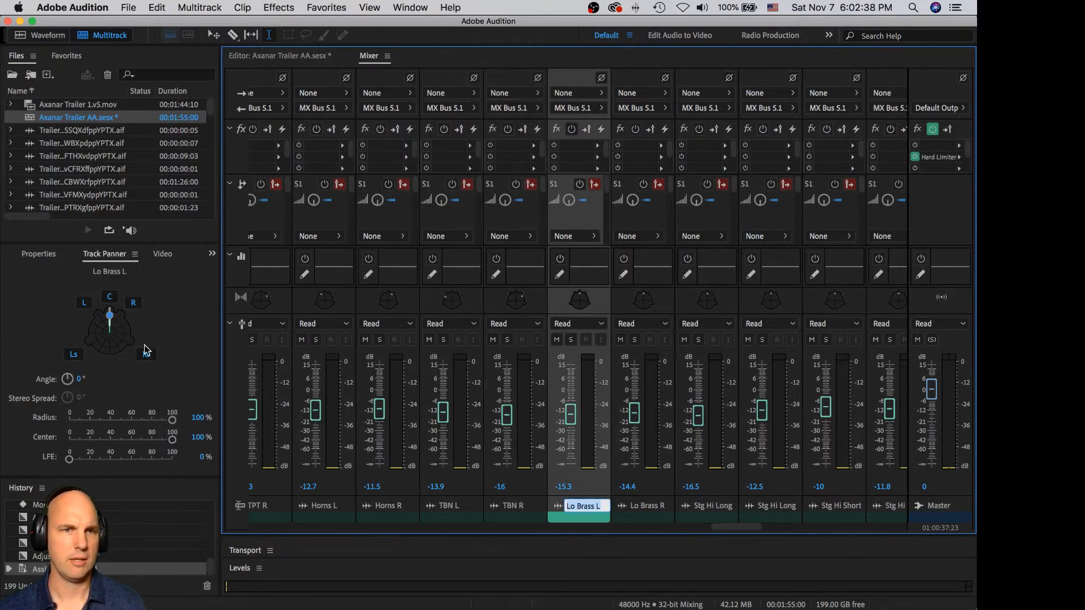
{"action": "left_click_drag", "start_coordinate": [108, 322], "coordinate": [95, 320]}
{"action": "left_click", "coordinate": [631, 510]}
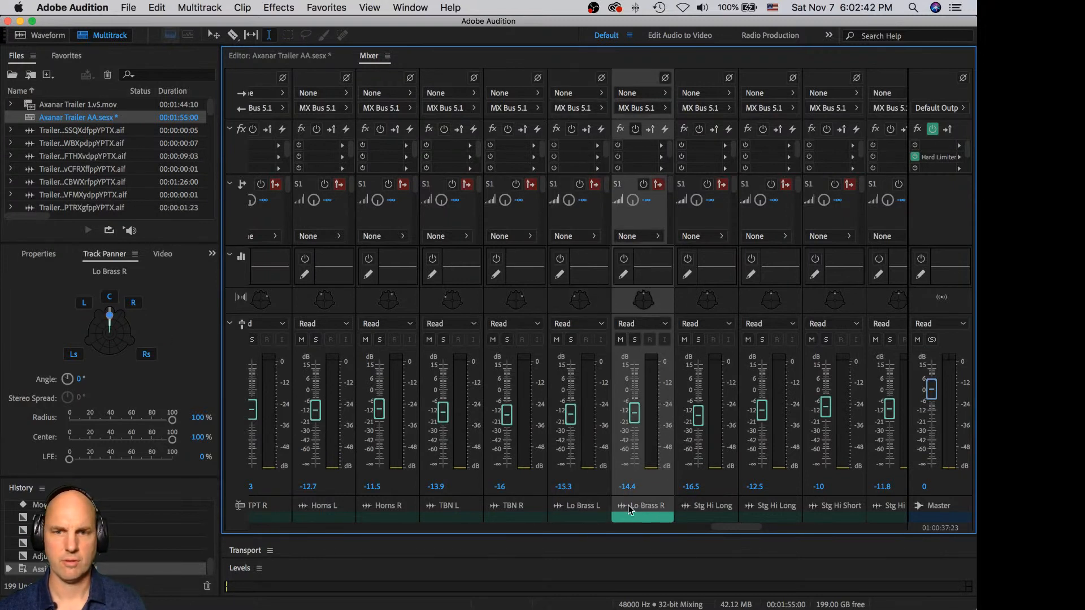
{"action": "left_click_drag", "start_coordinate": [110, 317], "coordinate": [124, 322]}
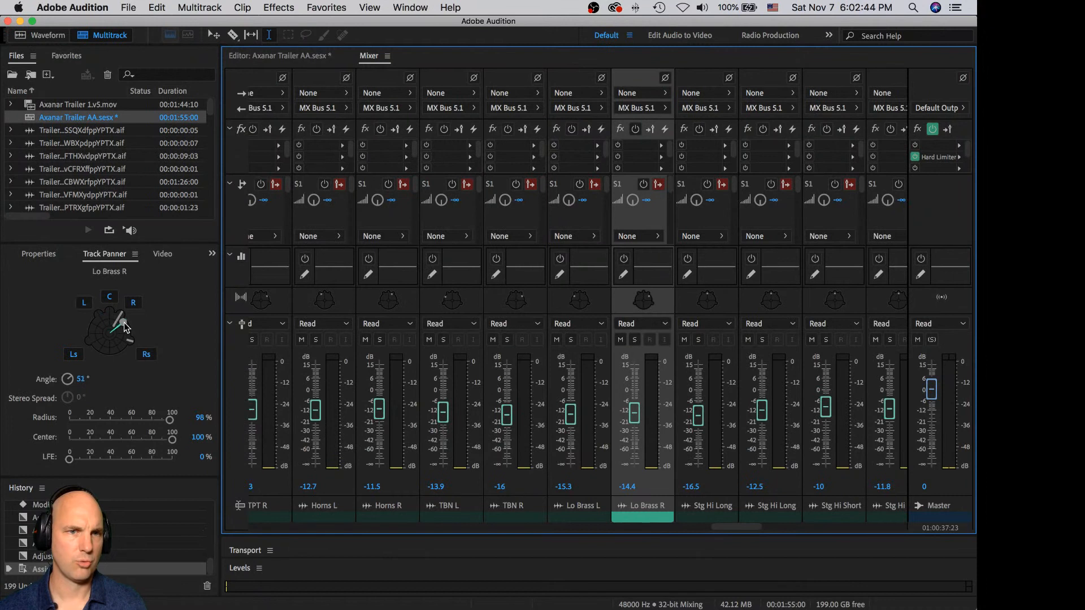
Step: Set the surround pan angle of Stg Hi Long L to about -68° and Stg Hi Long R to about 52°
{"action": "left_click", "coordinate": [695, 512]}
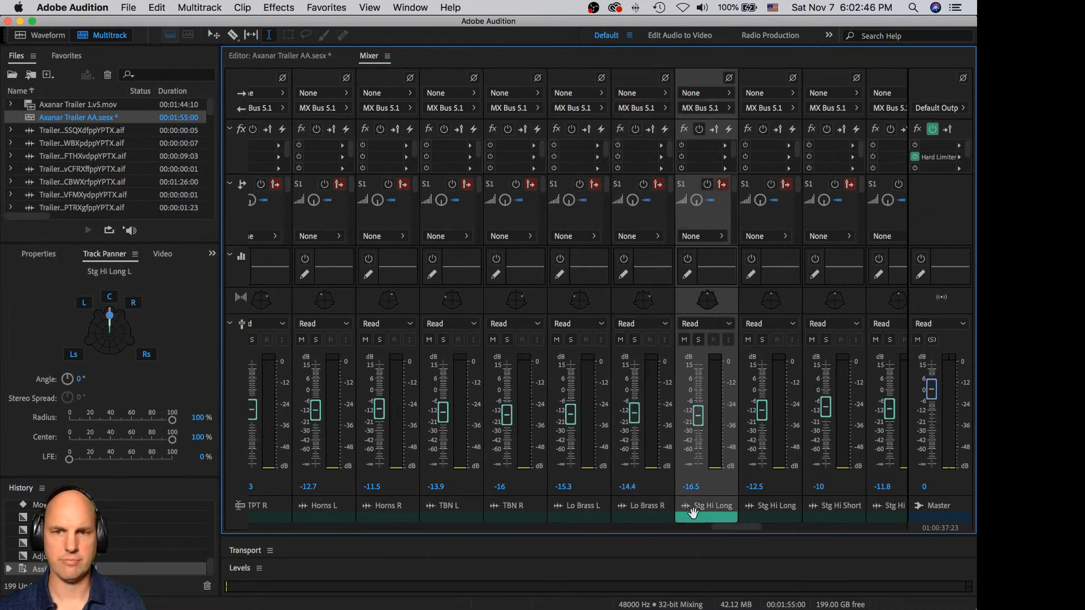
{"action": "left_click_drag", "start_coordinate": [109, 319], "coordinate": [92, 330]}
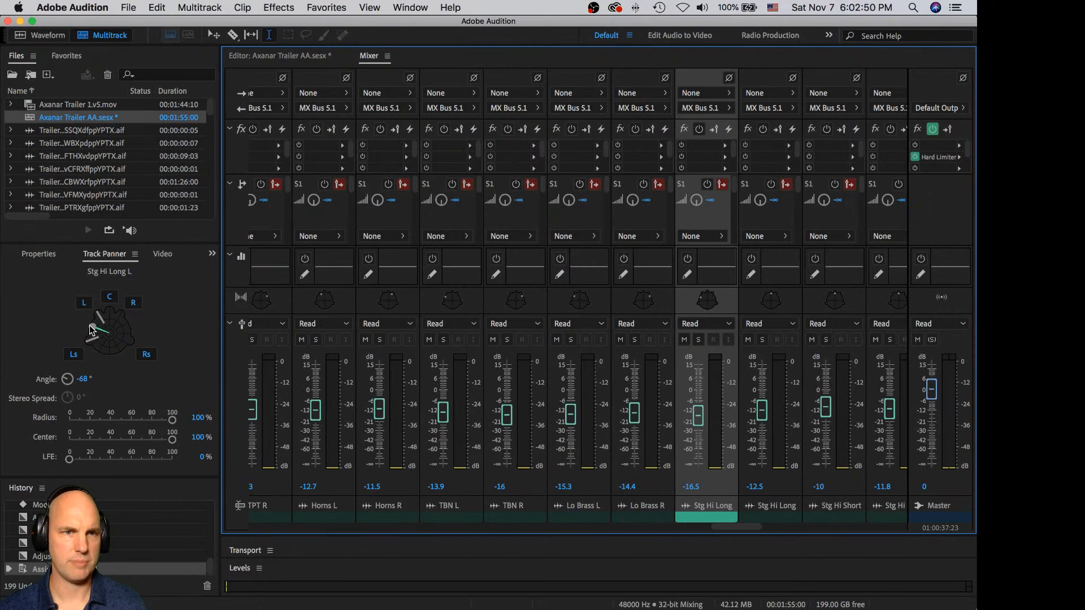
{"action": "left_click", "coordinate": [785, 512]}
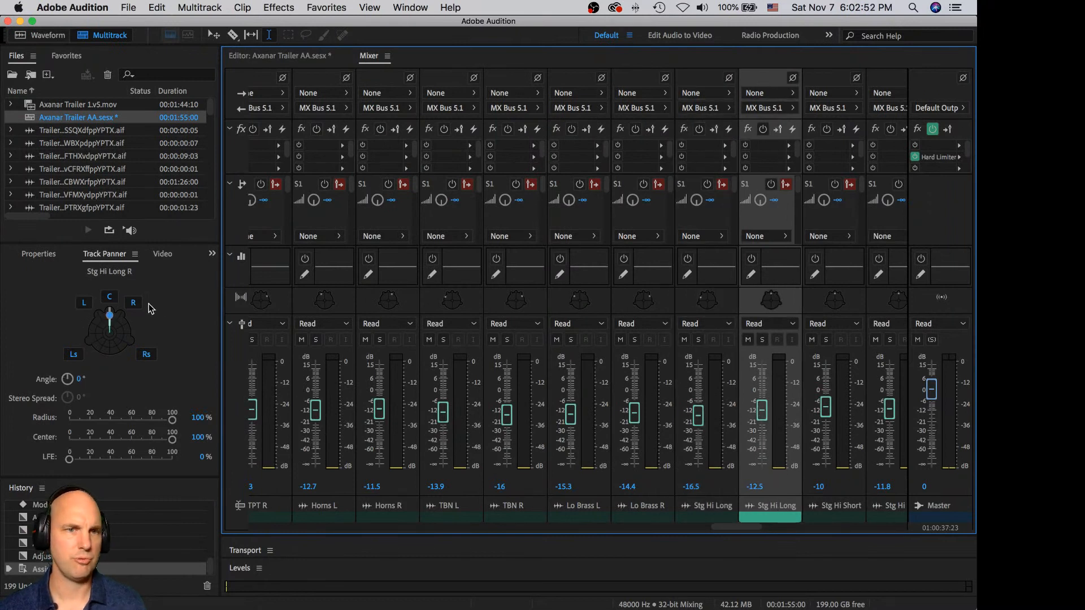
{"action": "left_click_drag", "start_coordinate": [109, 316], "coordinate": [119, 322]}
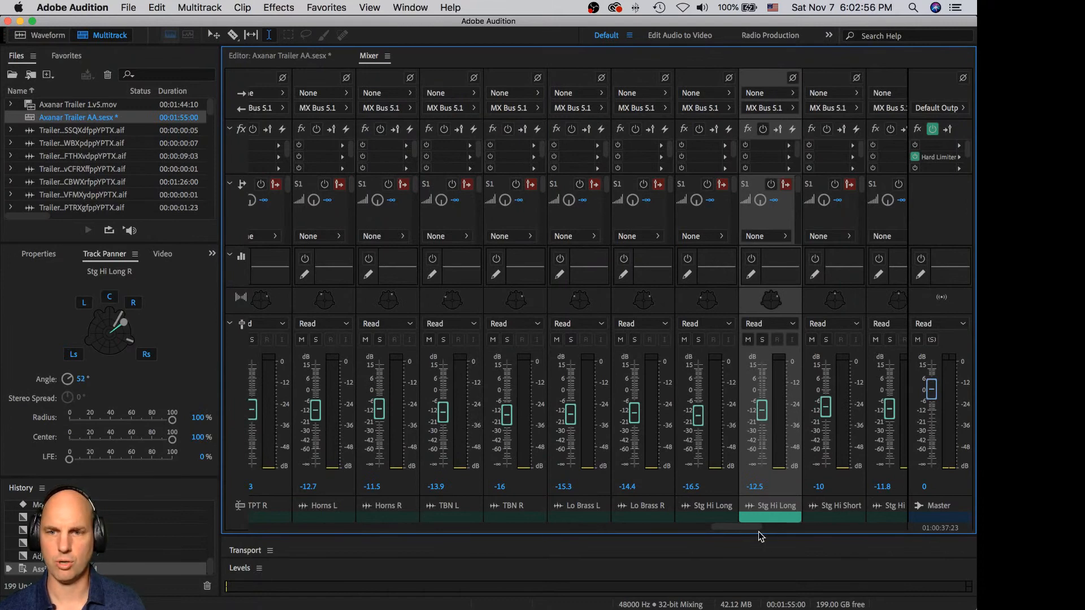
{"action": "left_click_drag", "start_coordinate": [755, 527], "coordinate": [789, 527]}
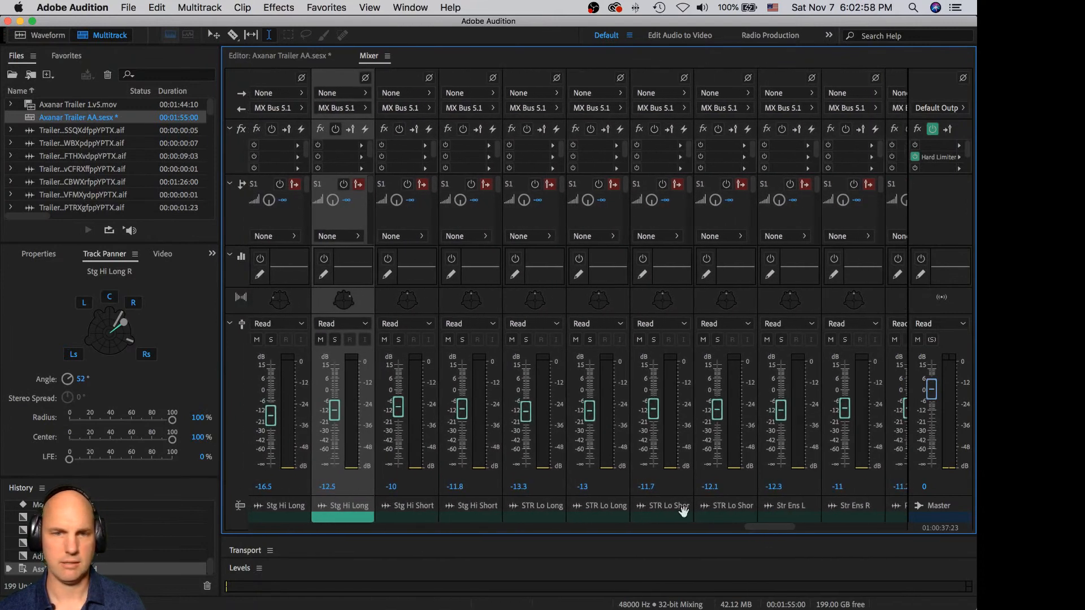
Step: Set the surround pan angle of Stg Hi Short L to about -56° and Stg Hi Short R to about 51°
{"action": "left_click", "coordinate": [420, 518]}
{"action": "left_click_drag", "start_coordinate": [111, 319], "coordinate": [93, 322]}
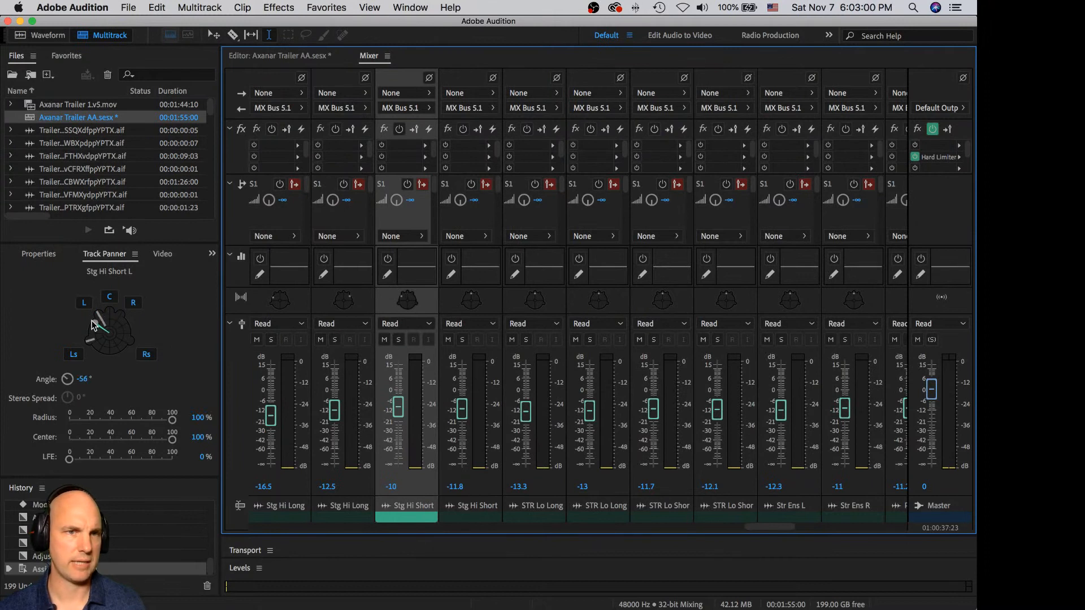
{"action": "left_click", "coordinate": [478, 516]}
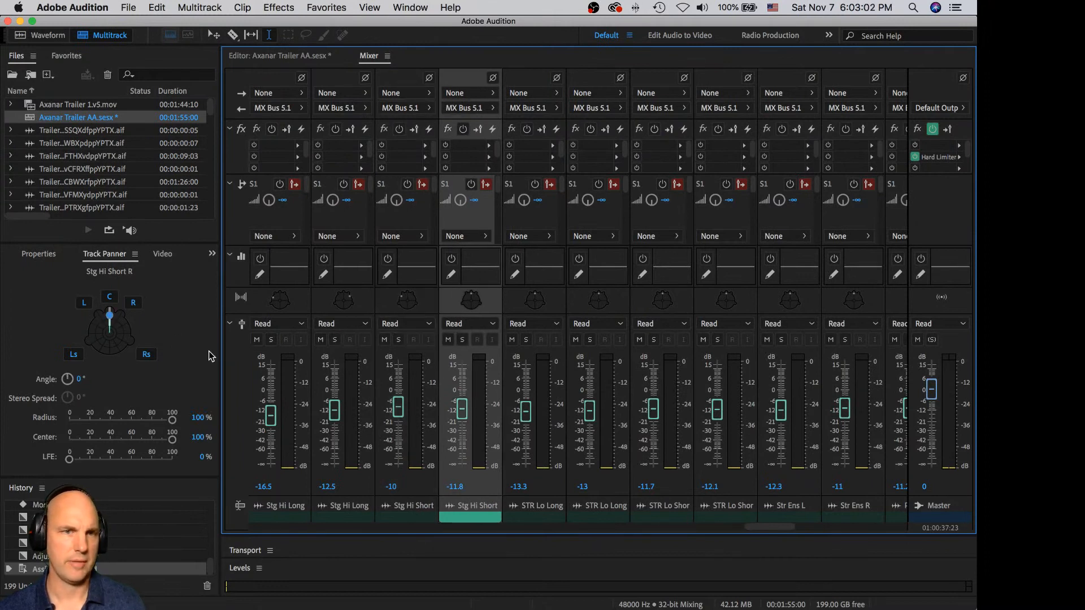
{"action": "left_click_drag", "start_coordinate": [111, 315], "coordinate": [132, 323]}
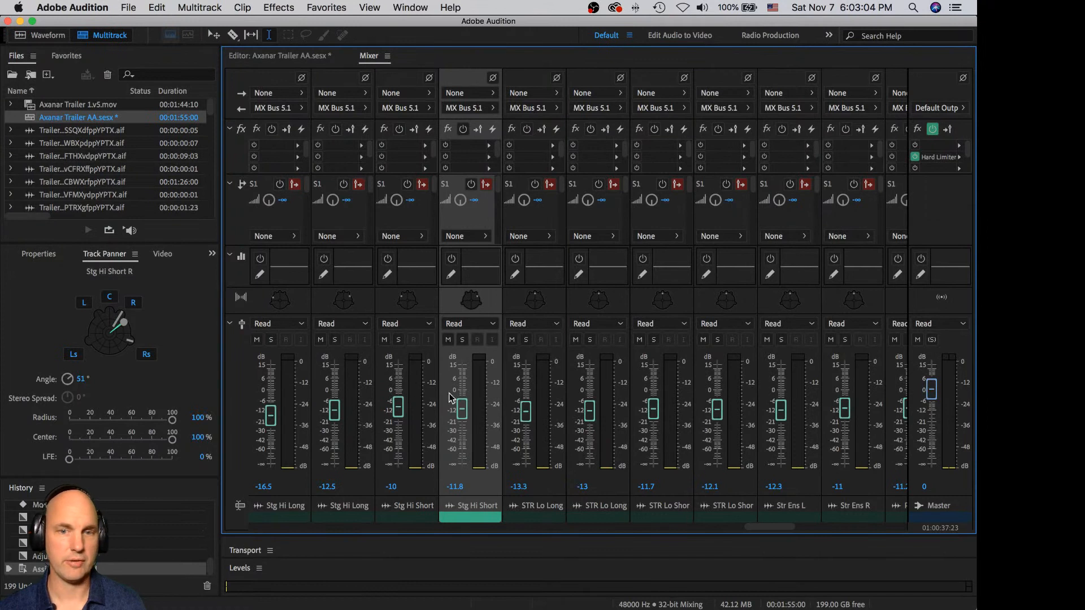
Step: Pan STR Lo Long L to about -60° and STR Lo Long R to about 43° with a 97% radius
{"action": "left_click", "coordinate": [547, 506]}
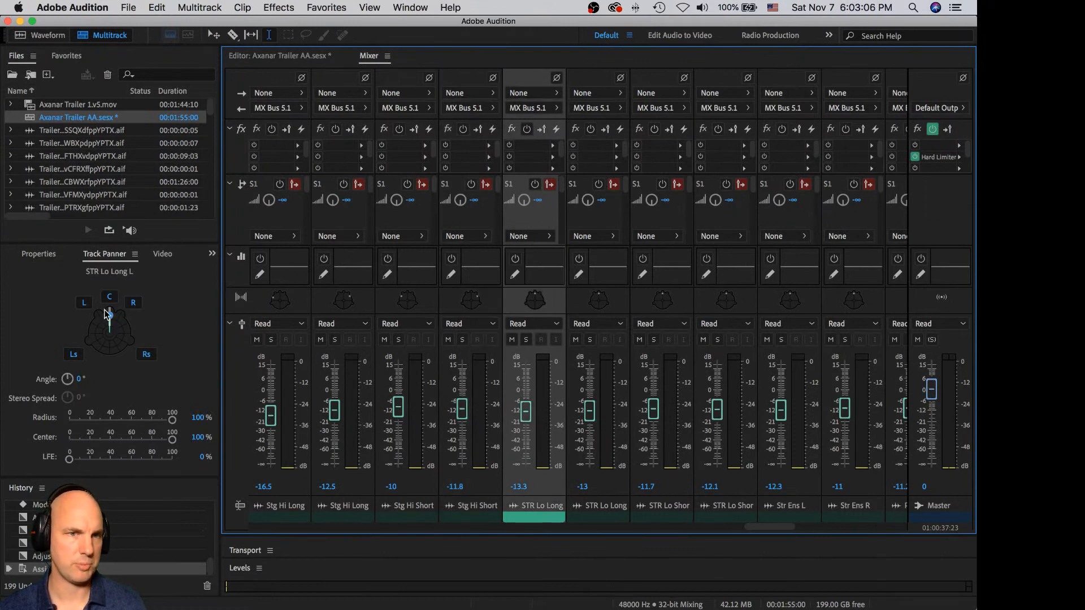
{"action": "left_click_drag", "start_coordinate": [110, 318], "coordinate": [85, 323]}
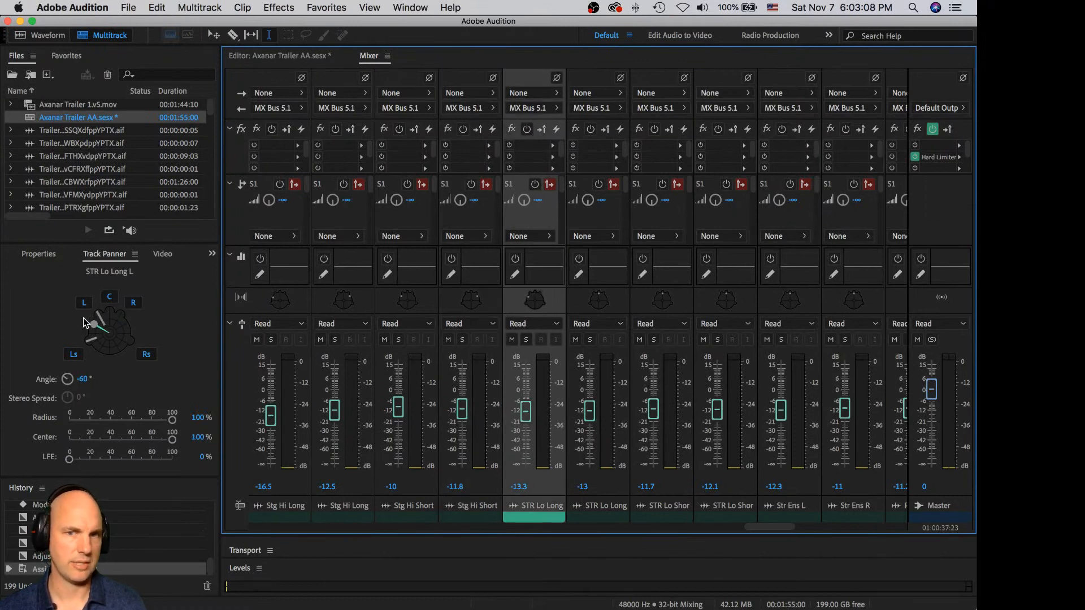
{"action": "left_click", "coordinate": [598, 512]}
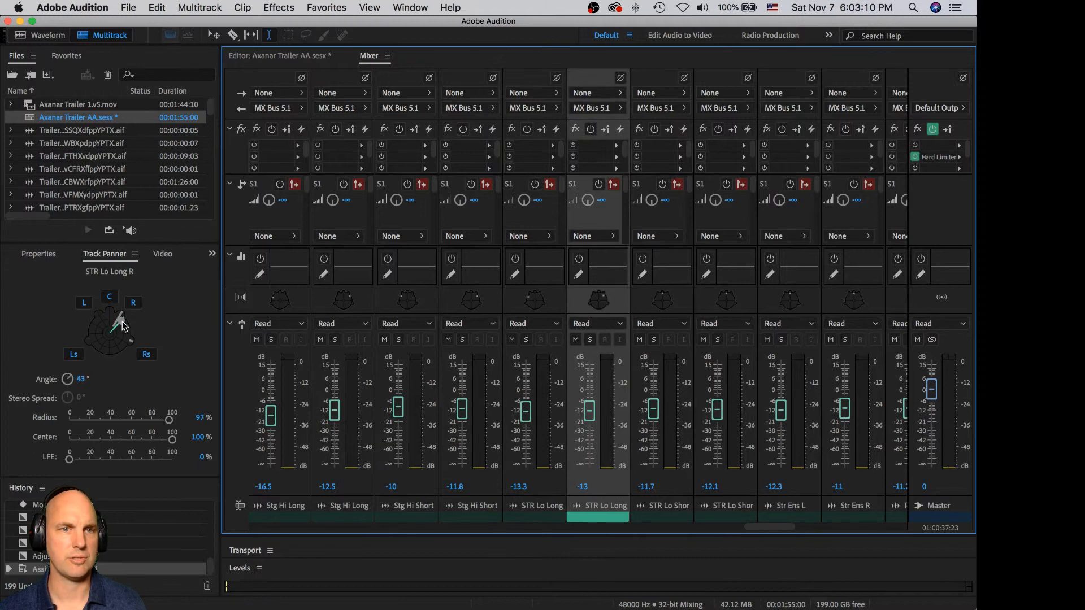
Step: Set the surround pan angle of STR Lo Short L to about -54° and STR Lo Short R to about 44°
{"action": "left_click", "coordinate": [659, 509]}
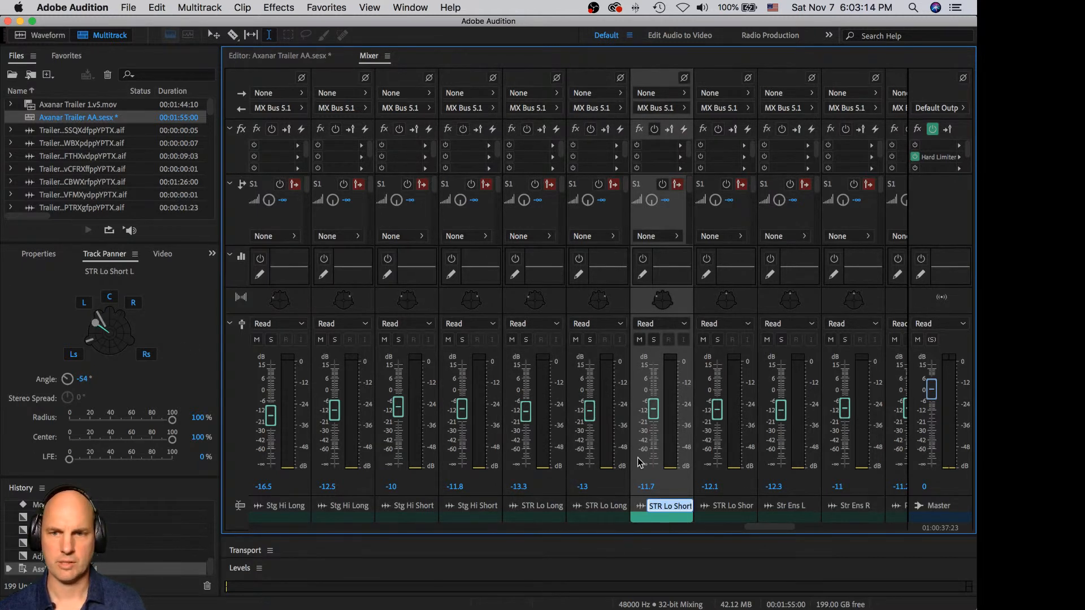
{"action": "left_click", "coordinate": [737, 512]}
{"action": "left_click_drag", "start_coordinate": [110, 315], "coordinate": [127, 323]}
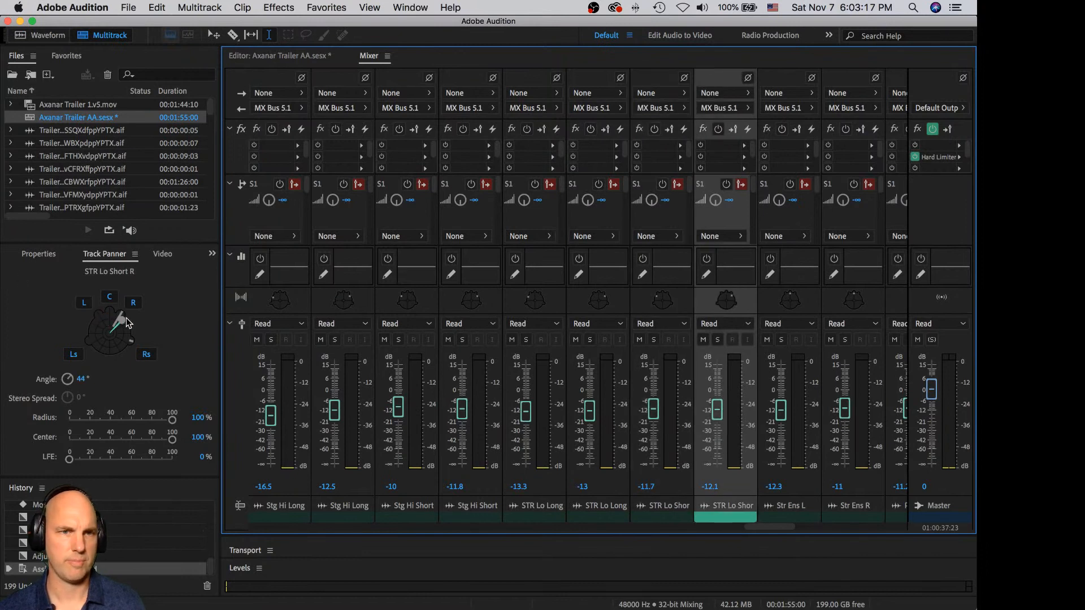
Step: Set the surround pan angle of Str Ens L to about -54° and Str Ens R to about 51°
{"action": "left_click", "coordinate": [787, 514]}
{"action": "left_click_drag", "start_coordinate": [111, 317], "coordinate": [85, 315]}
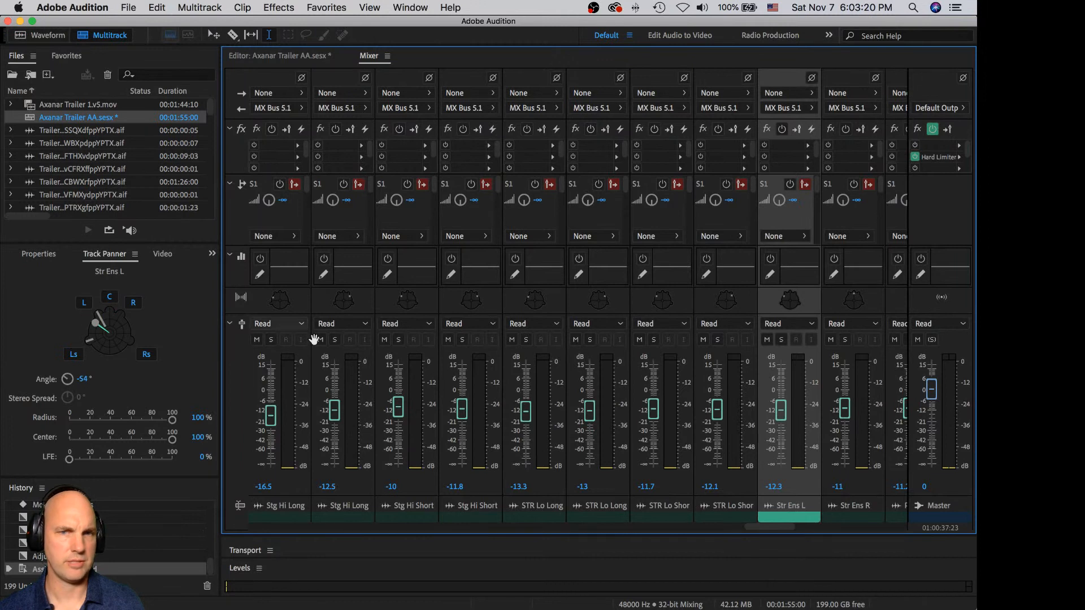
{"action": "left_click", "coordinate": [851, 512]}
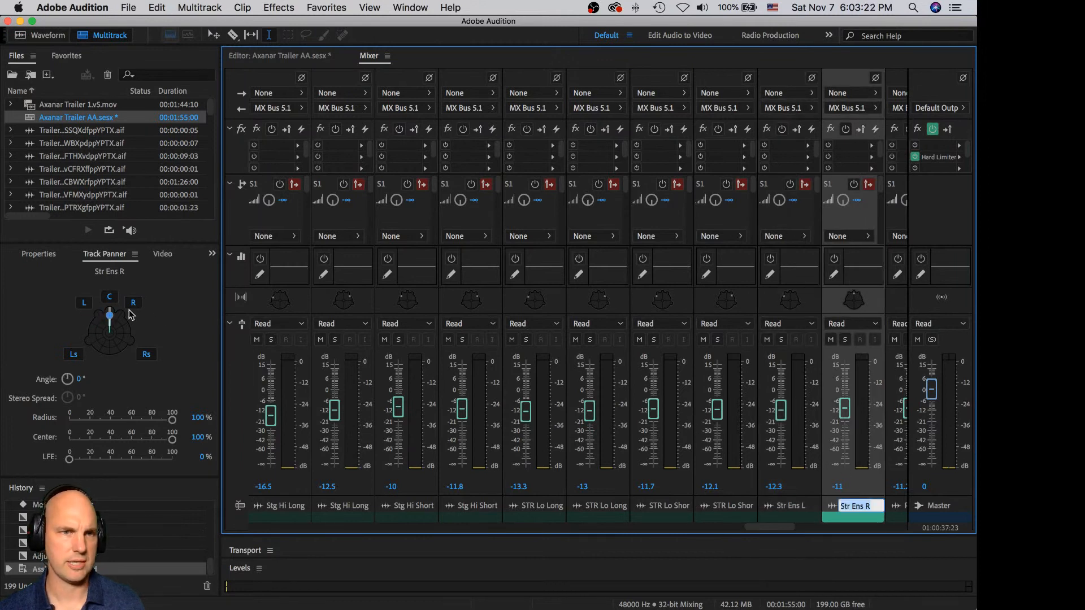
{"action": "left_click_drag", "start_coordinate": [112, 318], "coordinate": [130, 321]}
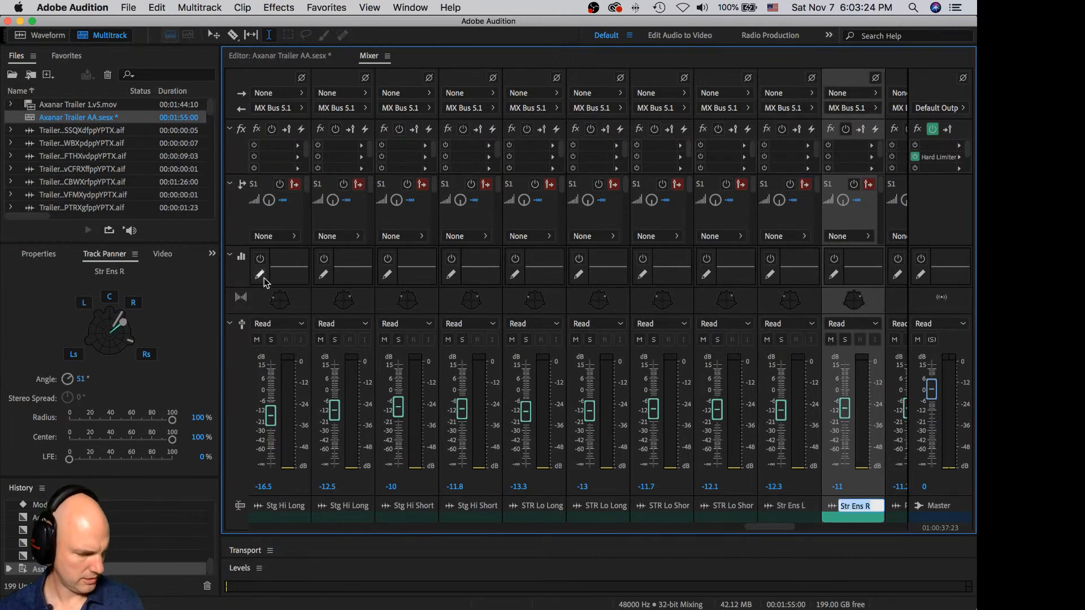
Step: Set the surround pan angle of Pno Cel L to about -75° and Pno Cel R to about 66°
{"action": "left_click_drag", "start_coordinate": [759, 528], "coordinate": [803, 525]}
{"action": "left_click", "coordinate": [375, 520]}
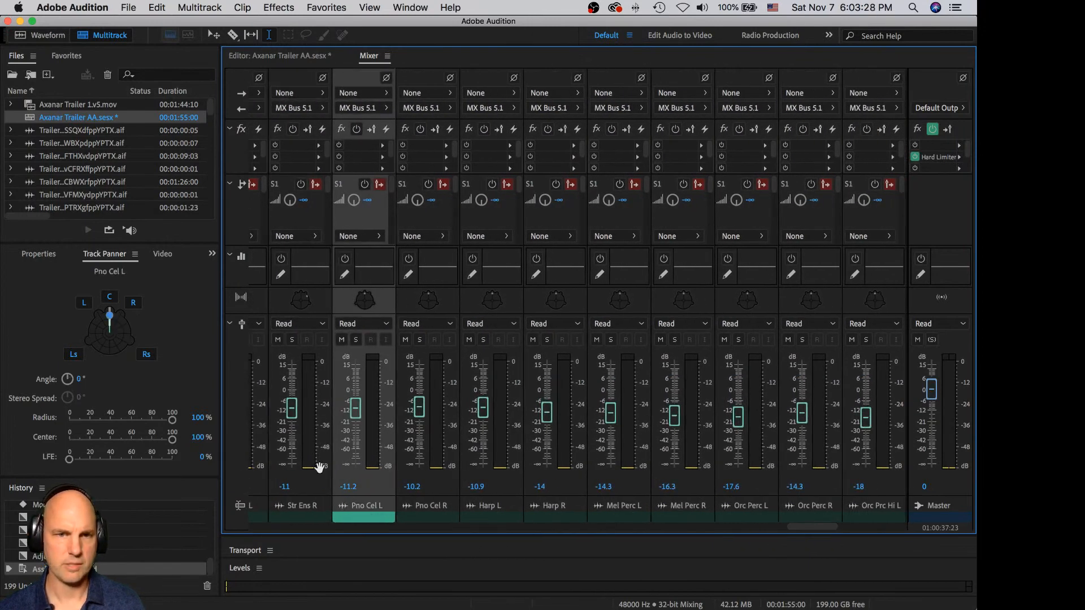
{"action": "left_click_drag", "start_coordinate": [107, 314], "coordinate": [89, 326]}
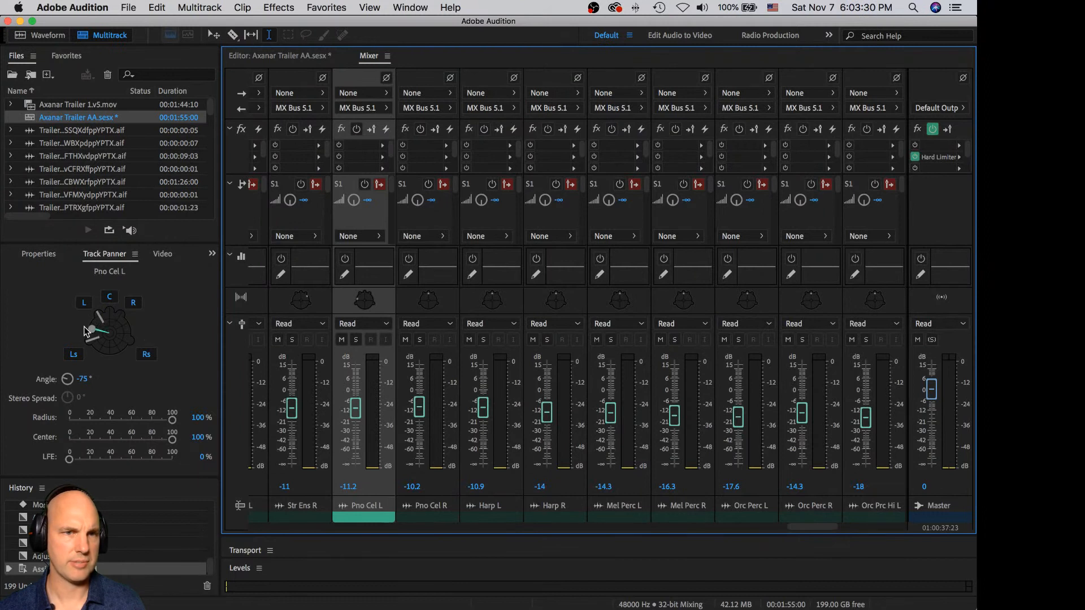
{"action": "left_click", "coordinate": [427, 519]}
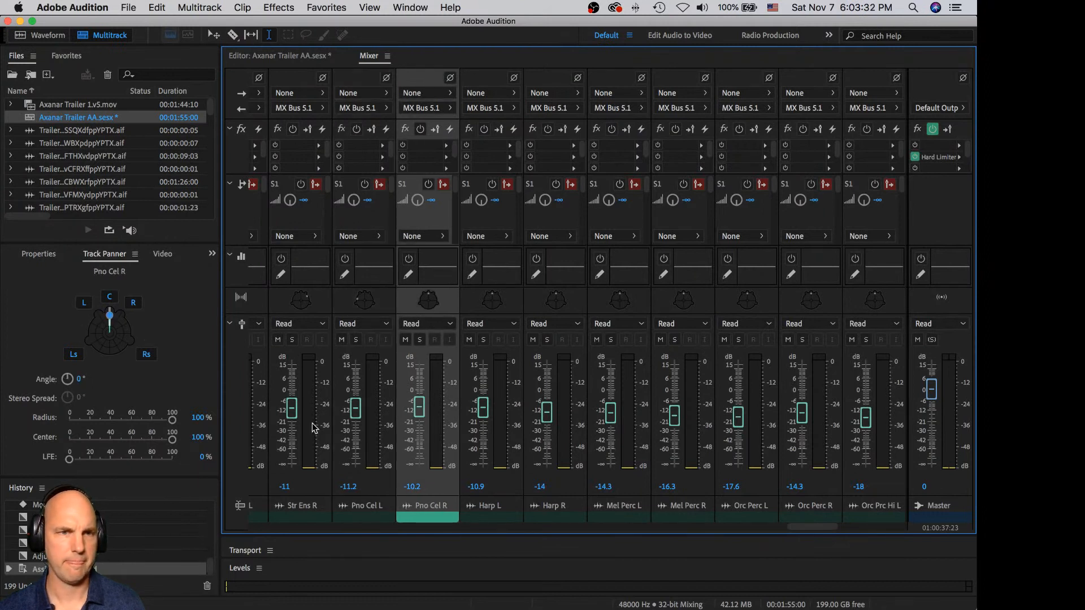
{"action": "left_click_drag", "start_coordinate": [110, 315], "coordinate": [128, 328]}
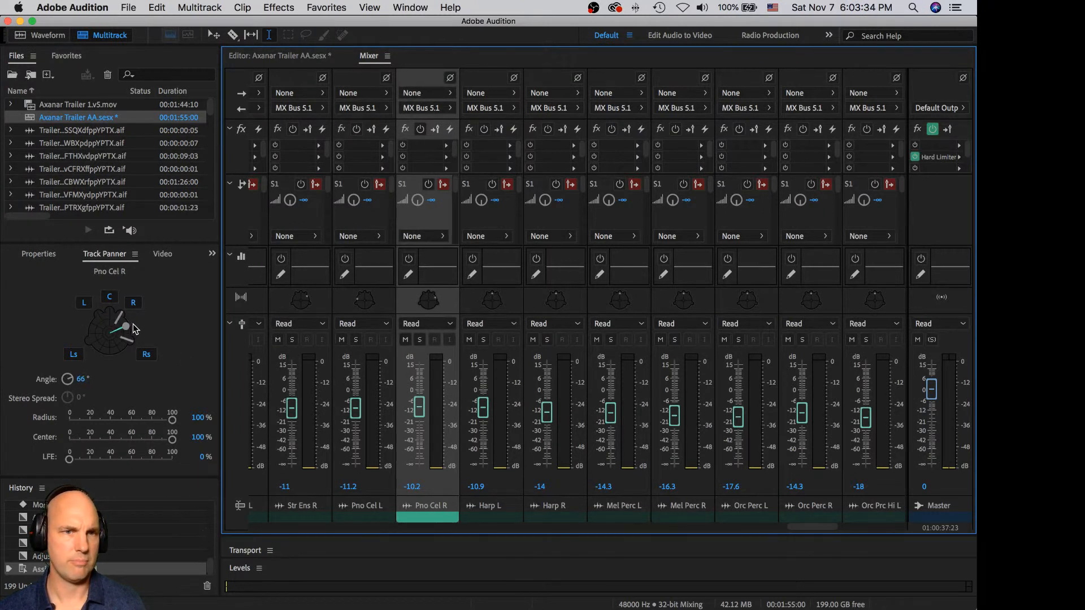
Step: Pan Harp L toward the left front speaker and Harp R to about 42°
{"action": "left_click", "coordinate": [492, 516]}
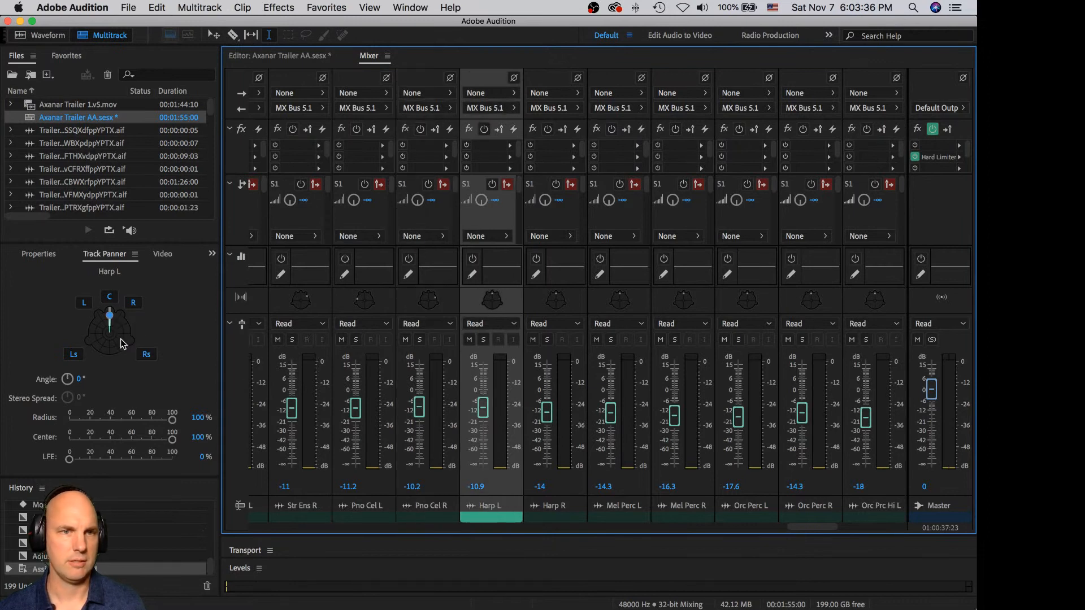
{"action": "left_click_drag", "start_coordinate": [104, 320], "coordinate": [128, 321]}
{"action": "left_click", "coordinate": [544, 513]}
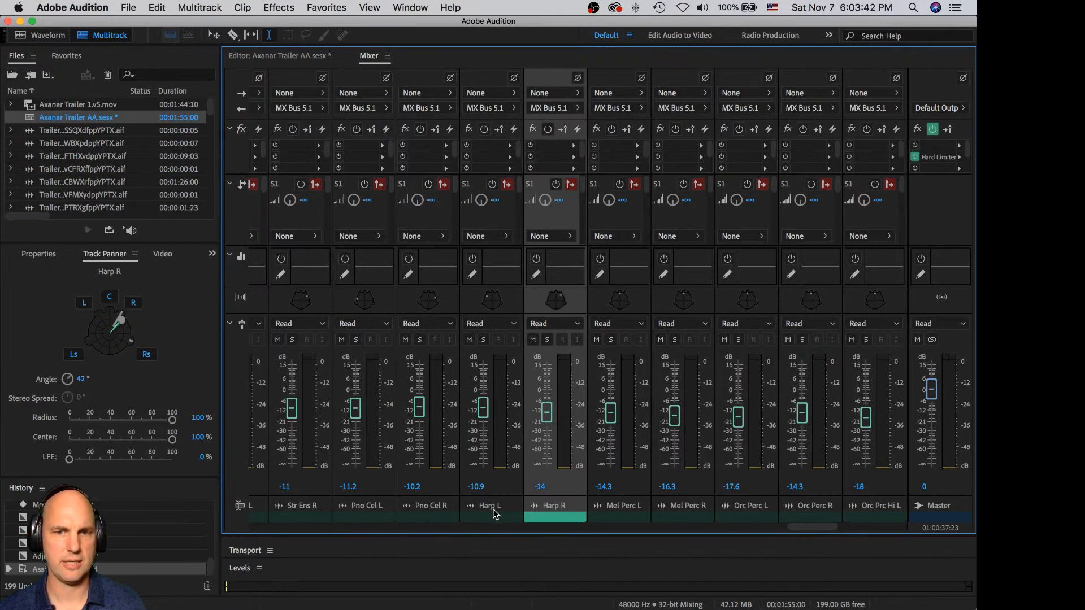
Step: Pan Mel Perc L and Mel Perc R to their respective sides, and set Orc Perc L to about -73° and Orc Perc R to about 59°
{"action": "left_click", "coordinate": [620, 513]}
{"action": "mouse_move", "coordinate": [104, 318]}
{"action": "left_mouse_down"}
{"action": "mouse_move", "coordinate": [78, 323]}
{"action": "mouse_move", "coordinate": [137, 329]}
{"action": "mouse_move", "coordinate": [101, 318]}
{"action": "mouse_move", "coordinate": [92, 328]}
{"action": "left_mouse_up"}
{"action": "left_click", "coordinate": [694, 513]}
{"action": "left_click", "coordinate": [717, 503]}
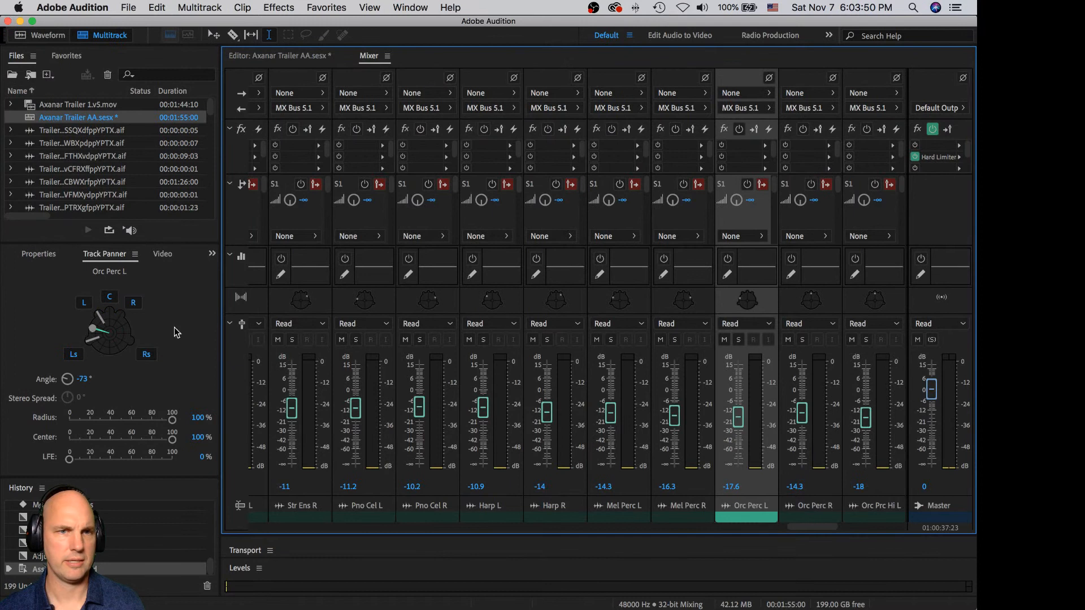
{"action": "left_click", "coordinate": [821, 514]}
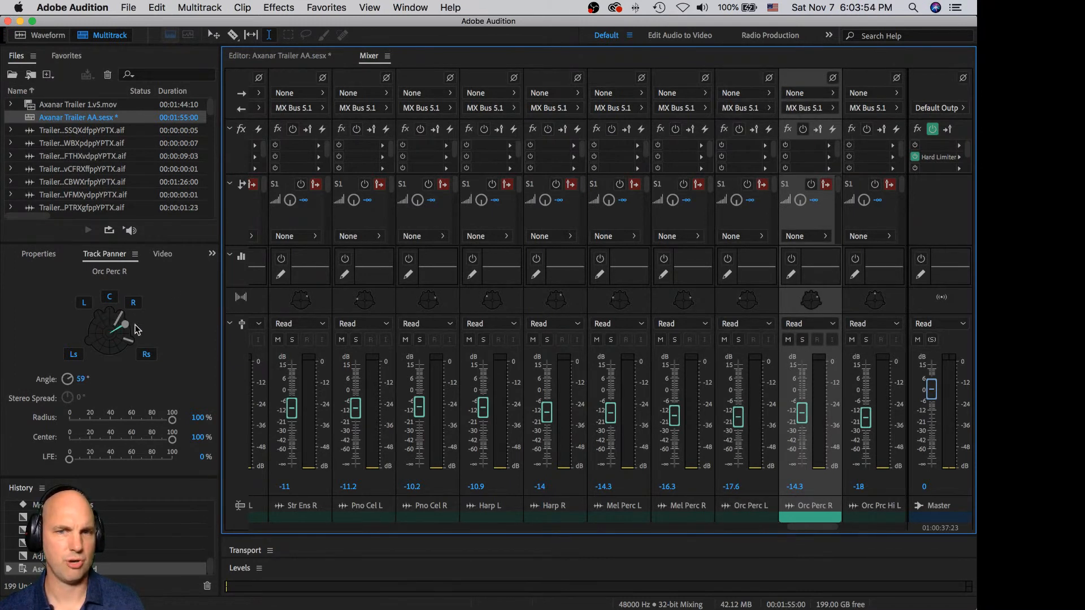
Step: Set the surround pan angle of Orc Prc Hi L to about -63° and Orc Prc Hi R to about 62°
{"action": "left_click_drag", "start_coordinate": [825, 527], "coordinate": [864, 527]}
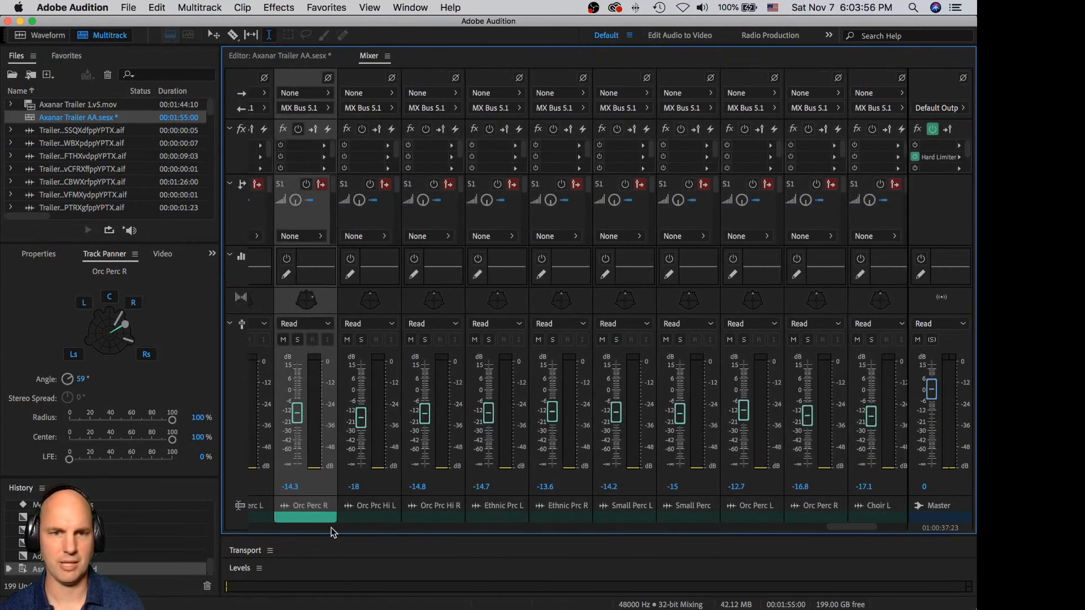
{"action": "left_click", "coordinate": [367, 515]}
{"action": "left_click_drag", "start_coordinate": [112, 316], "coordinate": [89, 323]}
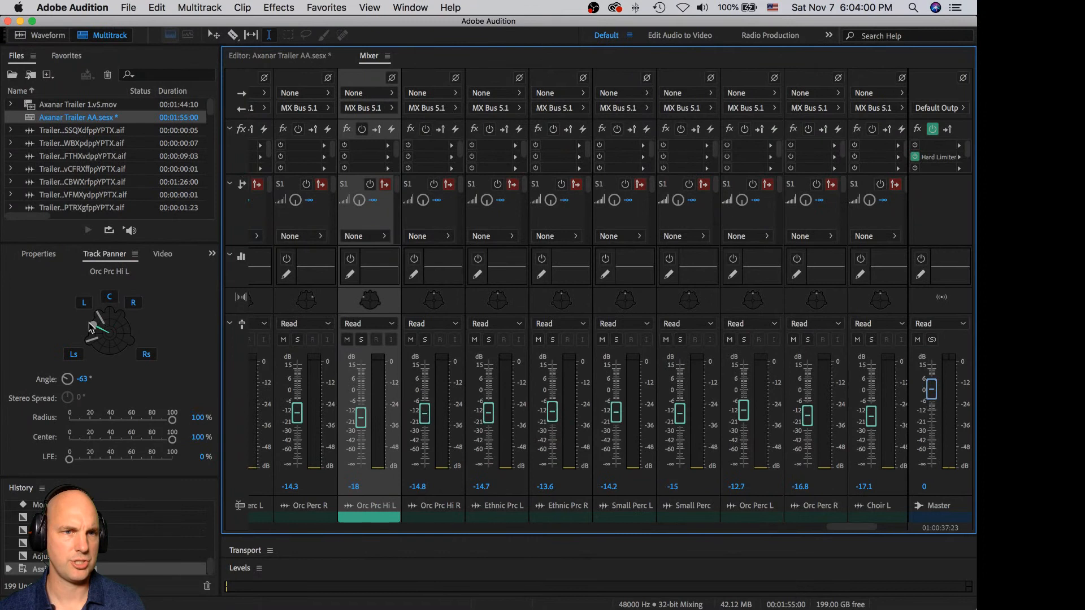
{"action": "left_click", "coordinate": [454, 517]}
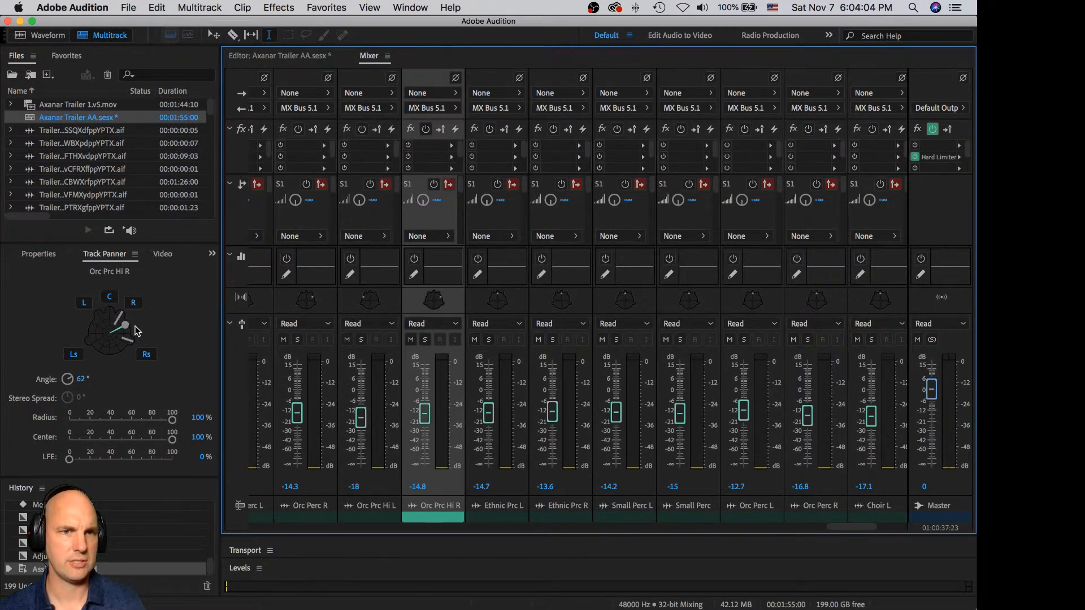
Step: Set the LFE amount to about 50% on Orc Prc Hi R and about 52% on Orc Prc Hi L
{"action": "left_click", "coordinate": [121, 460]}
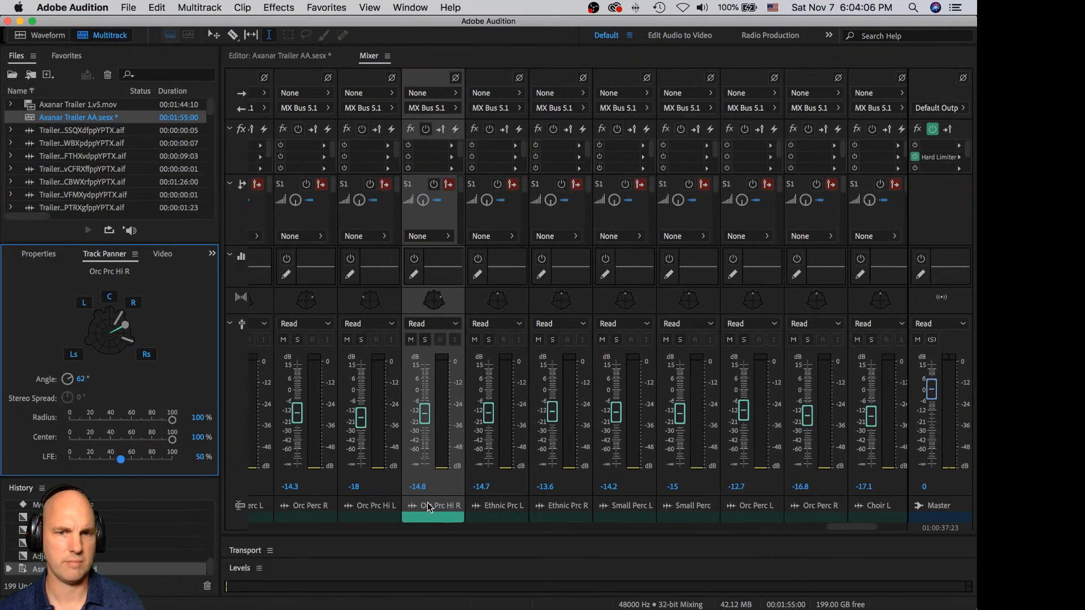
{"action": "left_click", "coordinate": [345, 514]}
{"action": "left_click", "coordinate": [125, 459]}
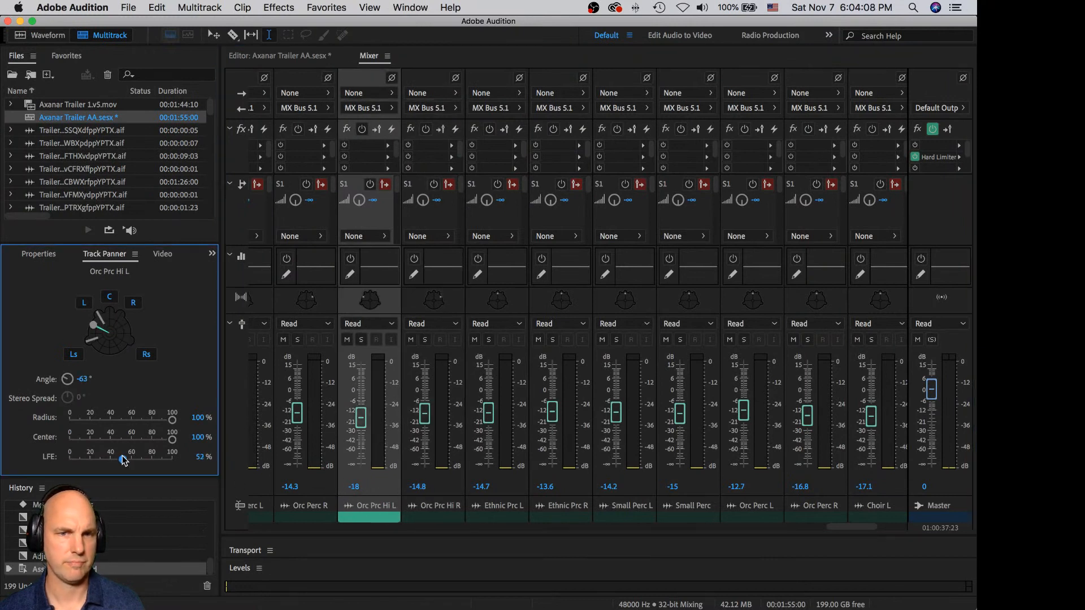
Step: Pan Ethnic Prc L toward the left front speaker and Ethnic Prc R toward the right front speaker
{"action": "left_click", "coordinate": [486, 515]}
{"action": "left_click_drag", "start_coordinate": [110, 314], "coordinate": [96, 323]}
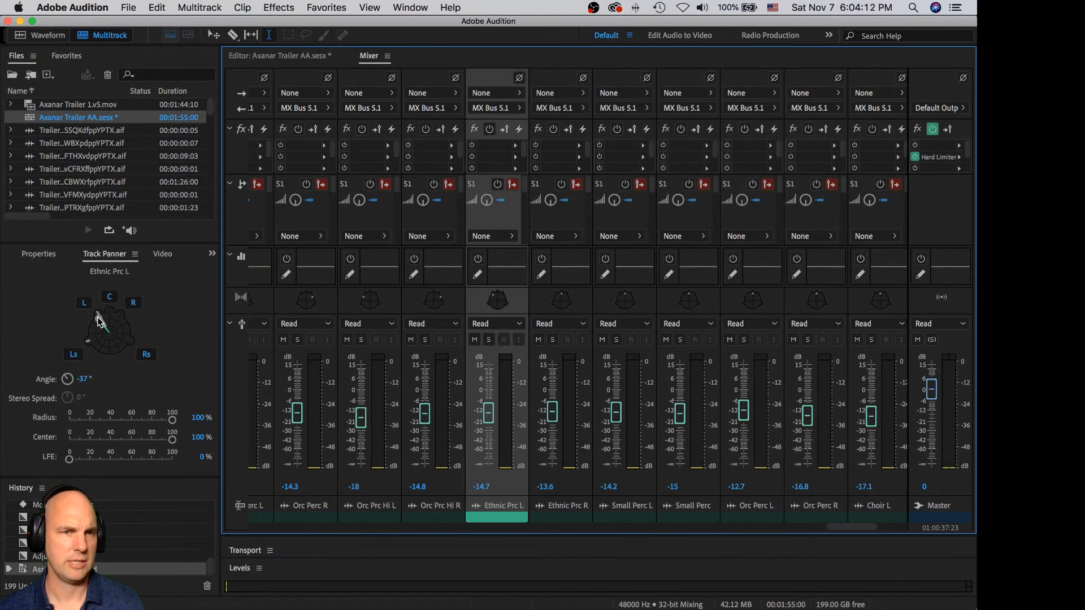
{"action": "left_click_drag", "start_coordinate": [99, 314], "coordinate": [103, 318]}
{"action": "left_click", "coordinate": [573, 520]}
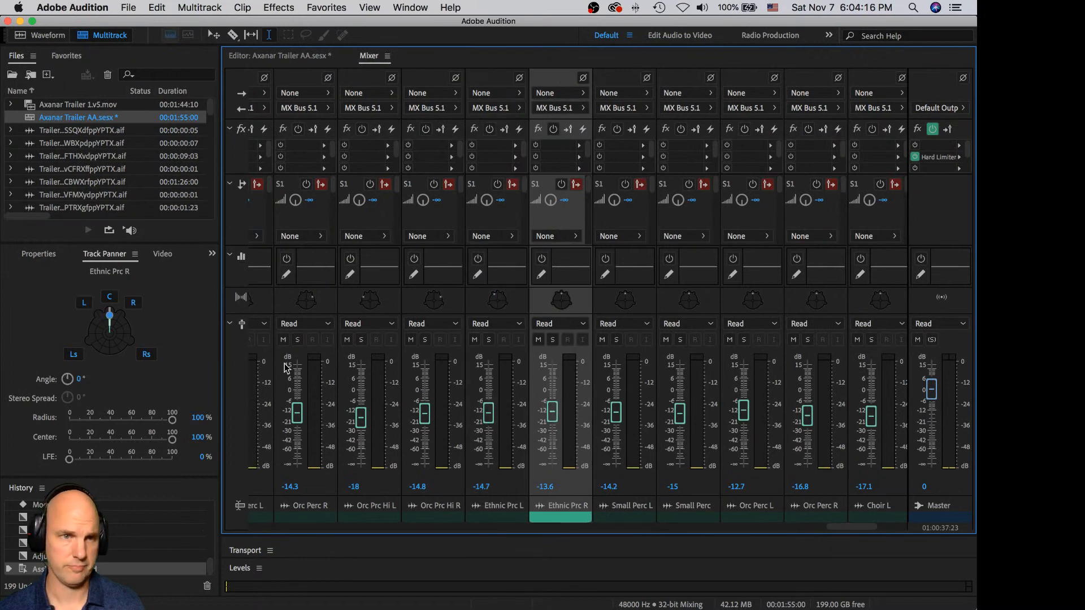
{"action": "left_click_drag", "start_coordinate": [113, 319], "coordinate": [92, 327]}
Step: Set the surround pan angle of Small Perc L to about -63° and pan Small Perc R to the right side
{"action": "left_click", "coordinate": [627, 514]}
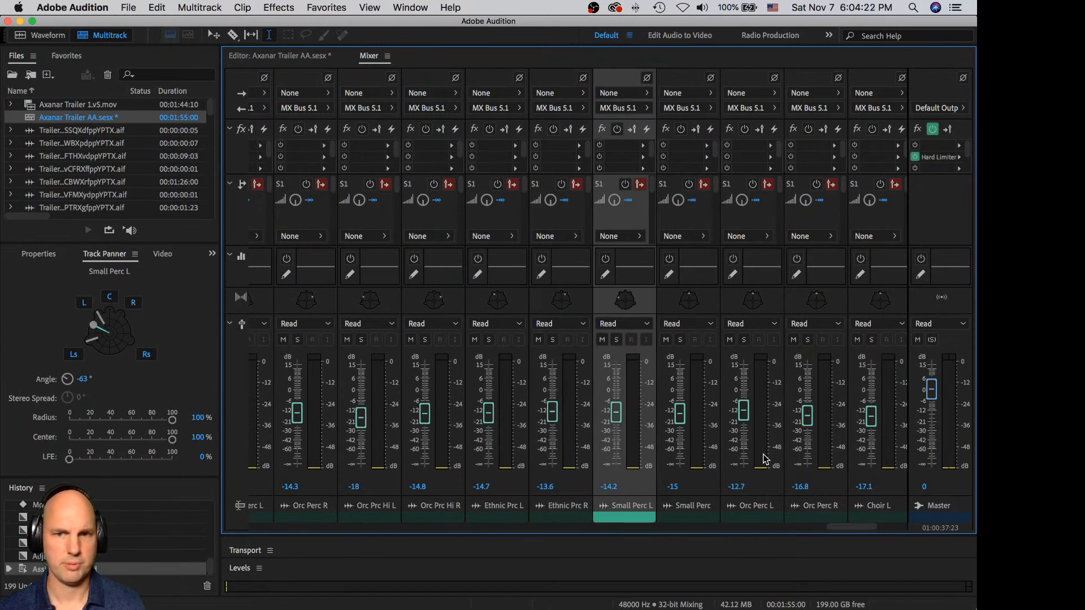
{"action": "left_click", "coordinate": [684, 514]}
{"action": "left_click_drag", "start_coordinate": [109, 316], "coordinate": [125, 325]}
Step: Pan the second Orc Perc pair, beside Choir L, to about -65° for Orc Perc L and 58° for Orc Perc R
{"action": "left_click", "coordinate": [740, 512]}
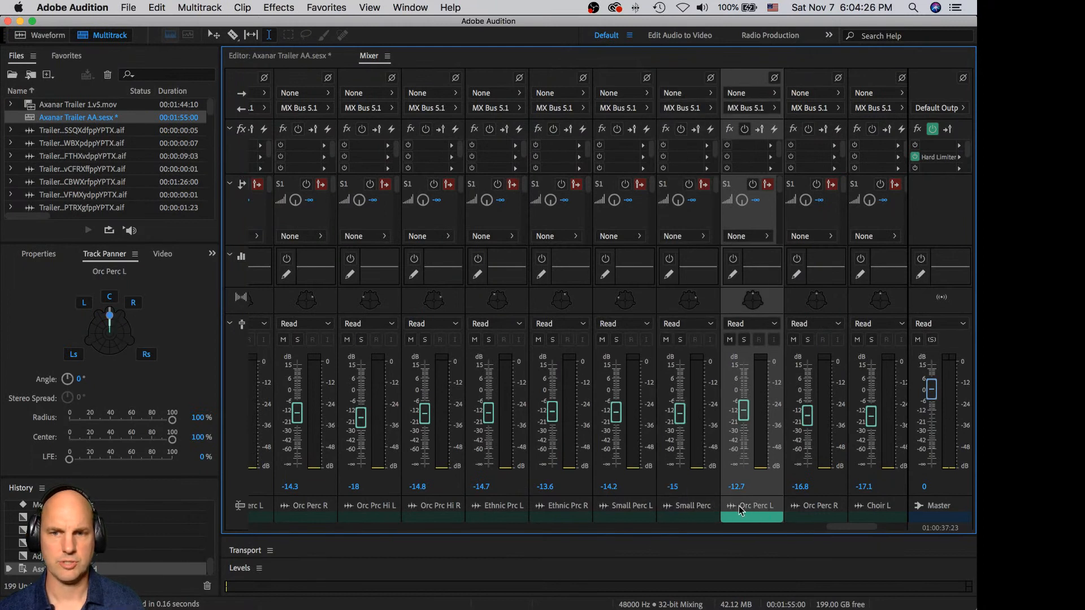
{"action": "left_click_drag", "start_coordinate": [112, 321], "coordinate": [73, 320]}
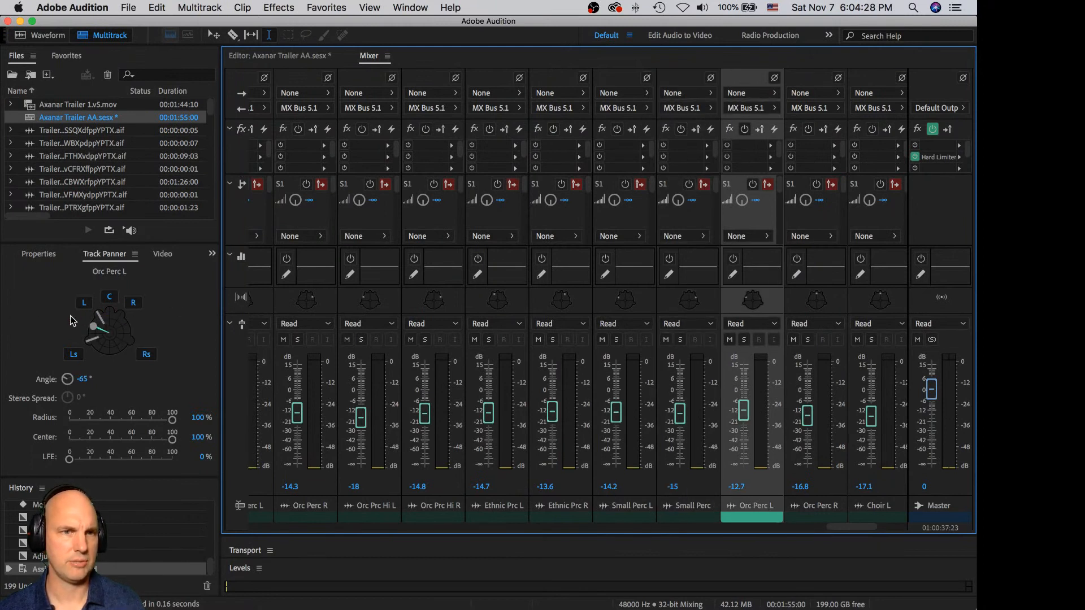
{"action": "left_click", "coordinate": [818, 506]}
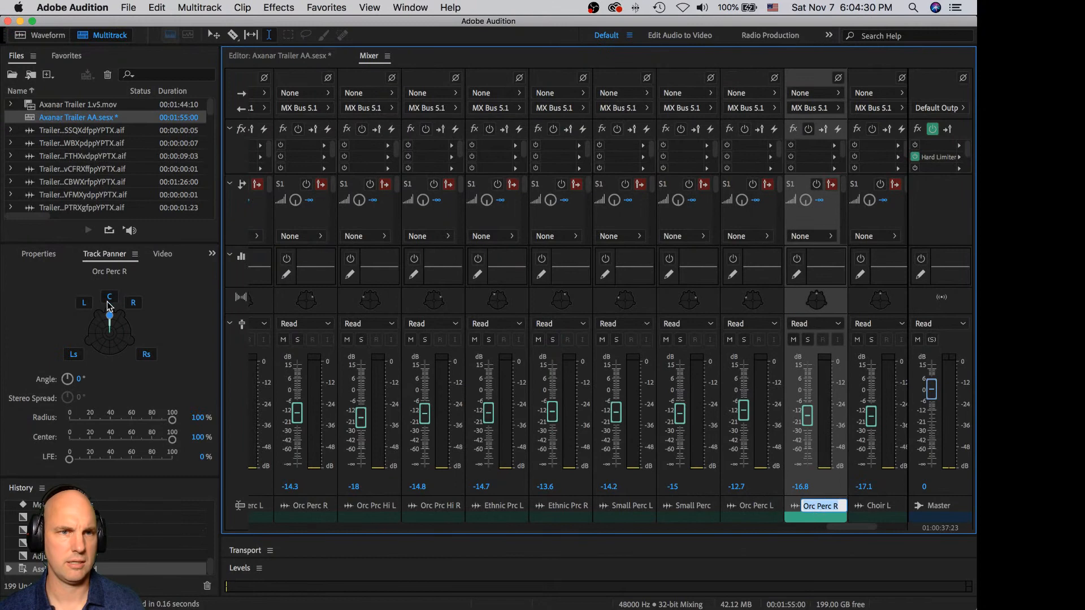
Step: Set the surround pan angle of Choir L to about -71° and pan Choir R to the right side
{"action": "left_click_drag", "start_coordinate": [860, 527], "coordinate": [897, 528]}
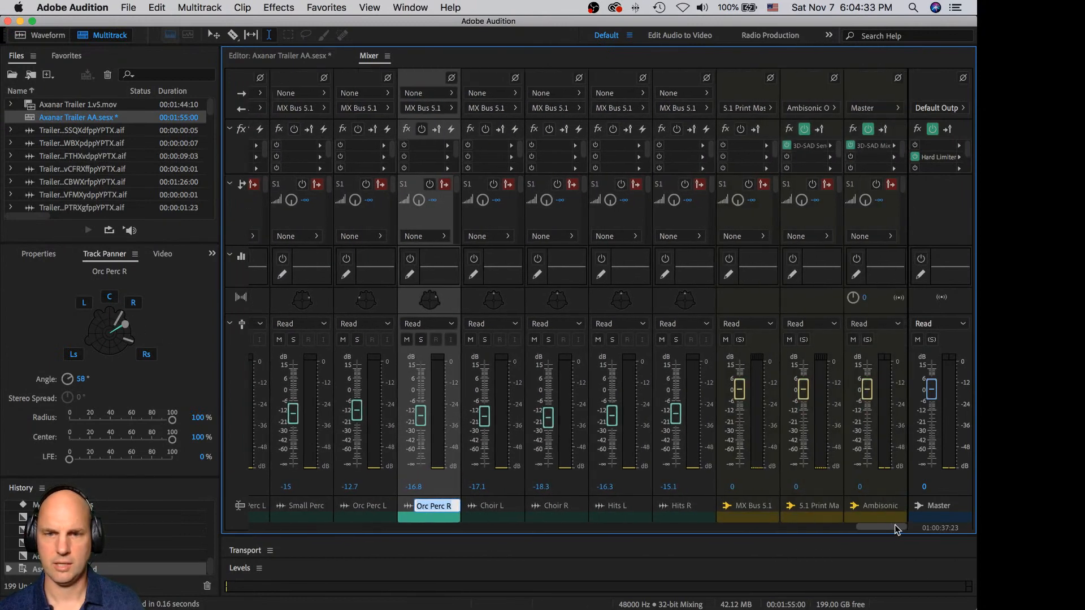
{"action": "left_click", "coordinate": [492, 508]}
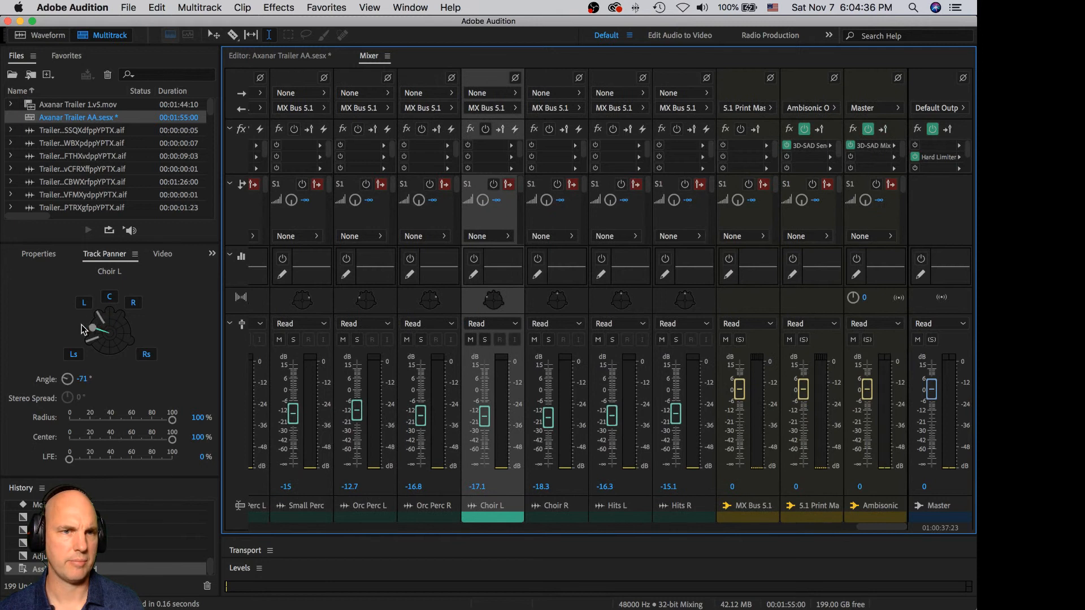
{"action": "left_click", "coordinate": [568, 517]}
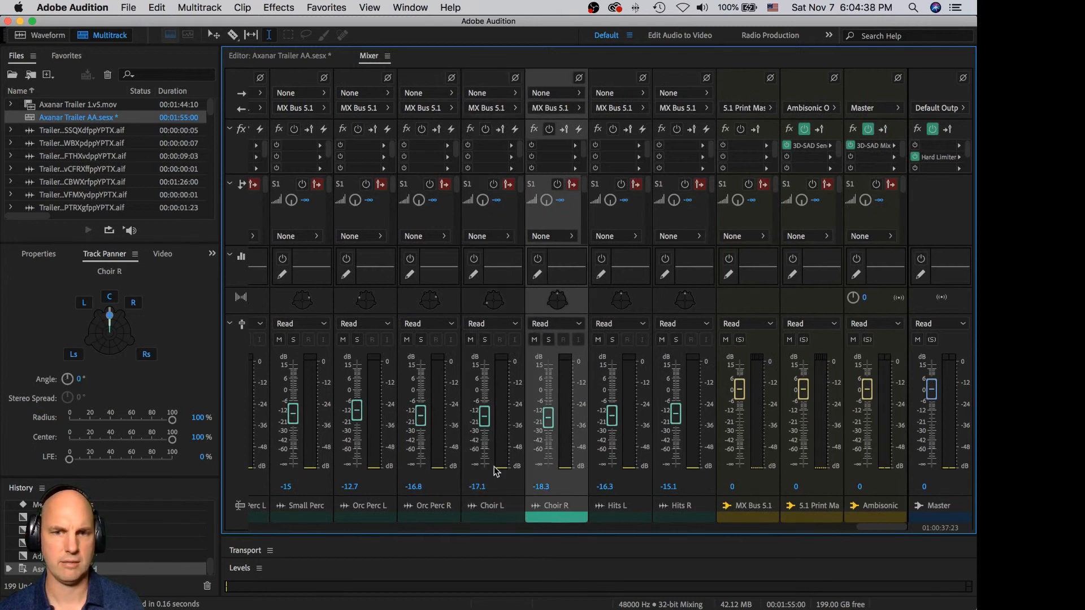
{"action": "left_click_drag", "start_coordinate": [109, 315], "coordinate": [129, 345]}
Step: Set the surround pan angle of Hits L to -32° and pan Hits R toward the right front speaker
{"action": "left_click", "coordinate": [630, 518]}
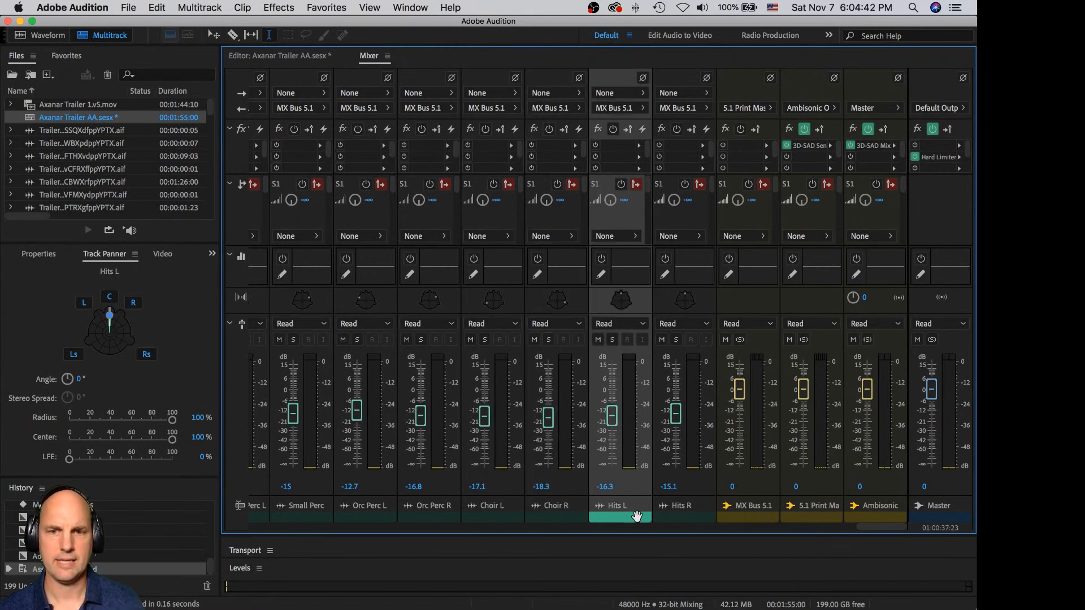
{"action": "left_click_drag", "start_coordinate": [110, 314], "coordinate": [105, 316]}
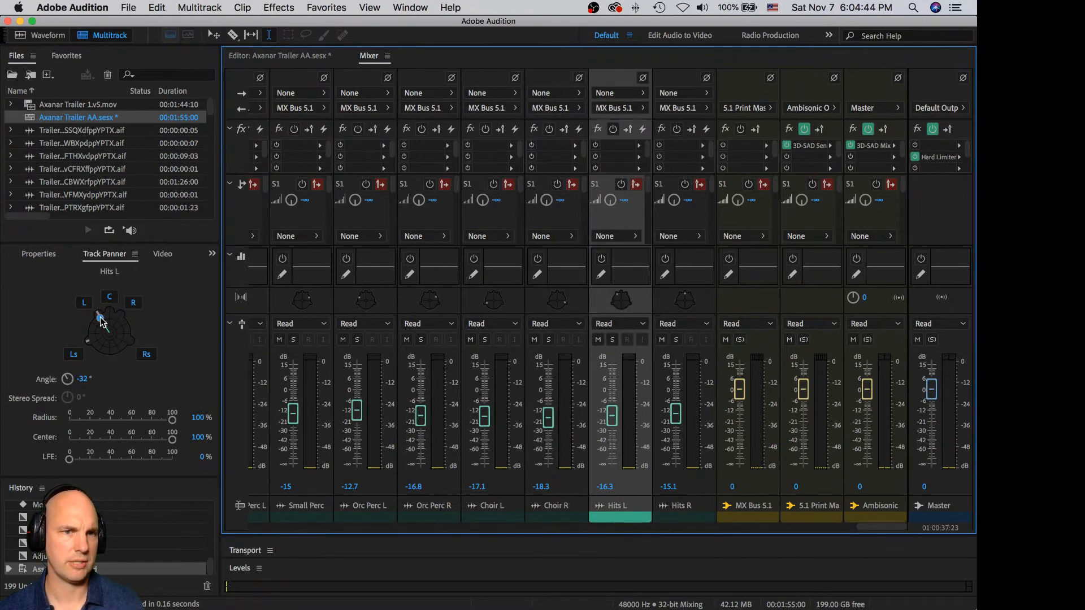
{"action": "left_click", "coordinate": [684, 517]}
{"action": "left_click_drag", "start_coordinate": [113, 322], "coordinate": [119, 320]}
Step: Raise the LFE feed of the Hits tracks, with Hits L at 70%, and save the session
{"action": "mouse_move", "coordinate": [133, 461]}
{"action": "left_mouse_down"}
{"action": "mouse_move", "coordinate": [148, 459]}
{"action": "mouse_move", "coordinate": [139, 455]}
{"action": "left_mouse_up"}
{"action": "left_click", "coordinate": [625, 507]}
{"action": "key", "text": "super+s"}
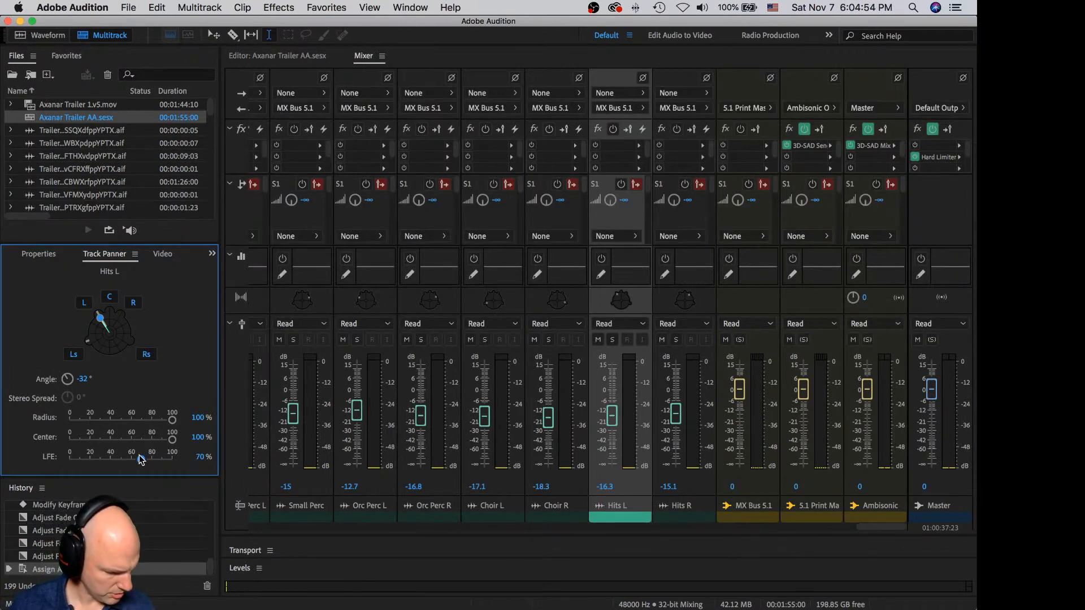
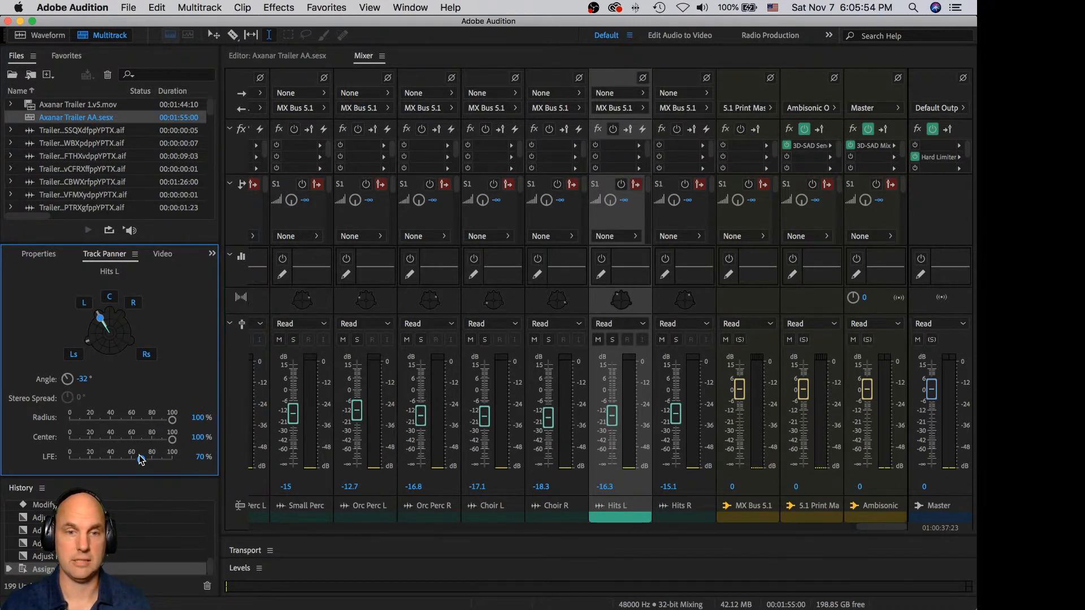
Step: Show the trailer video beside the multitrack timeline and play the session from just before 01:00:00:00
{"action": "left_click", "coordinate": [273, 53]}
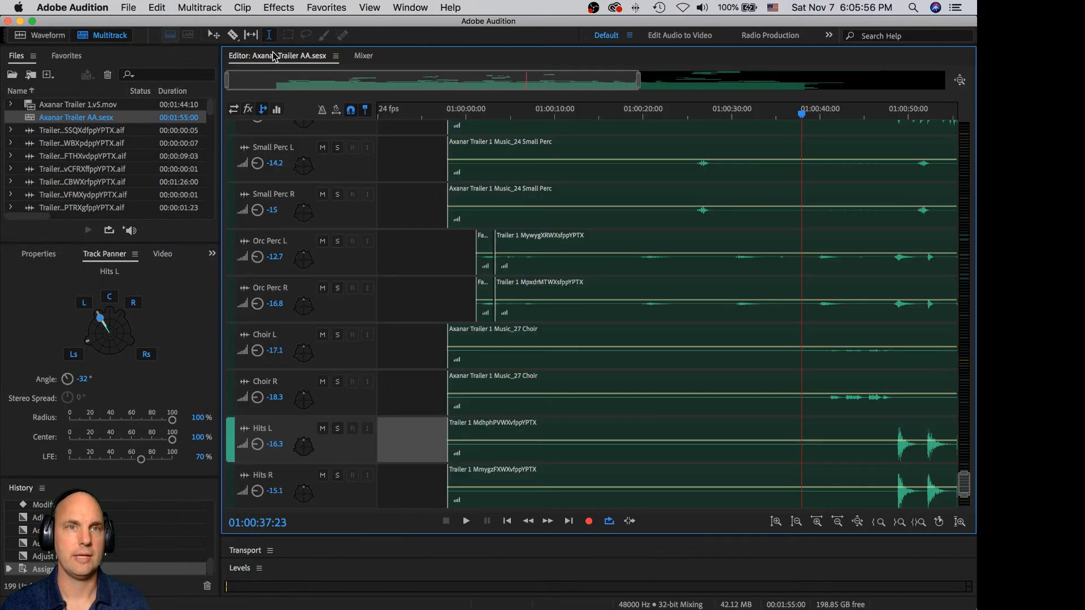
{"action": "scroll", "coordinate": [592, 289], "scroll_direction": "down", "scroll_amount": 5}
{"action": "scroll", "coordinate": [592, 289], "scroll_direction": "up", "scroll_amount": 10}
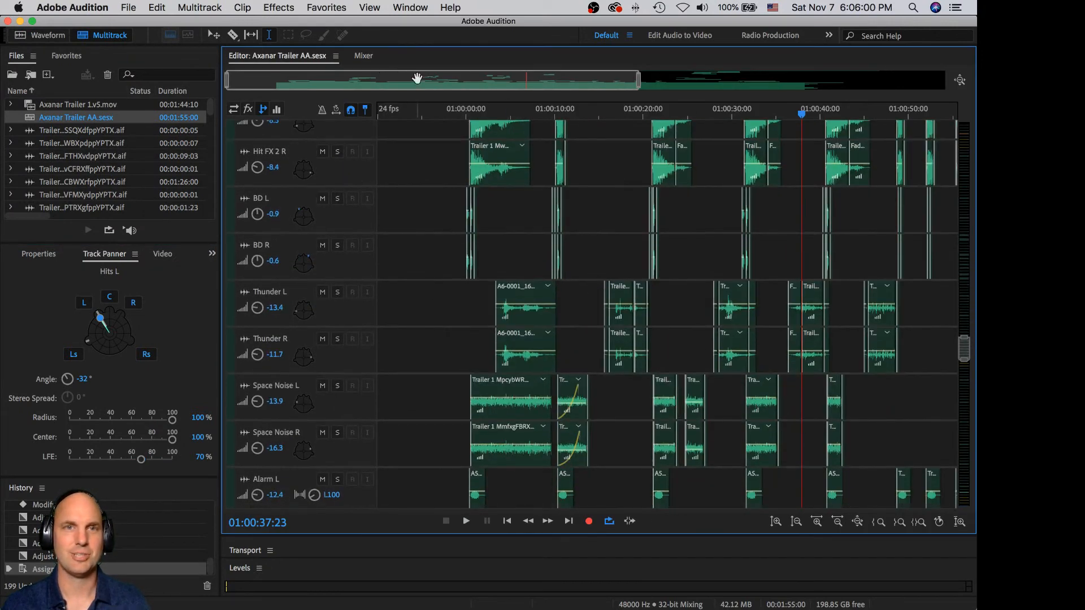
{"action": "left_click", "coordinate": [364, 56]}
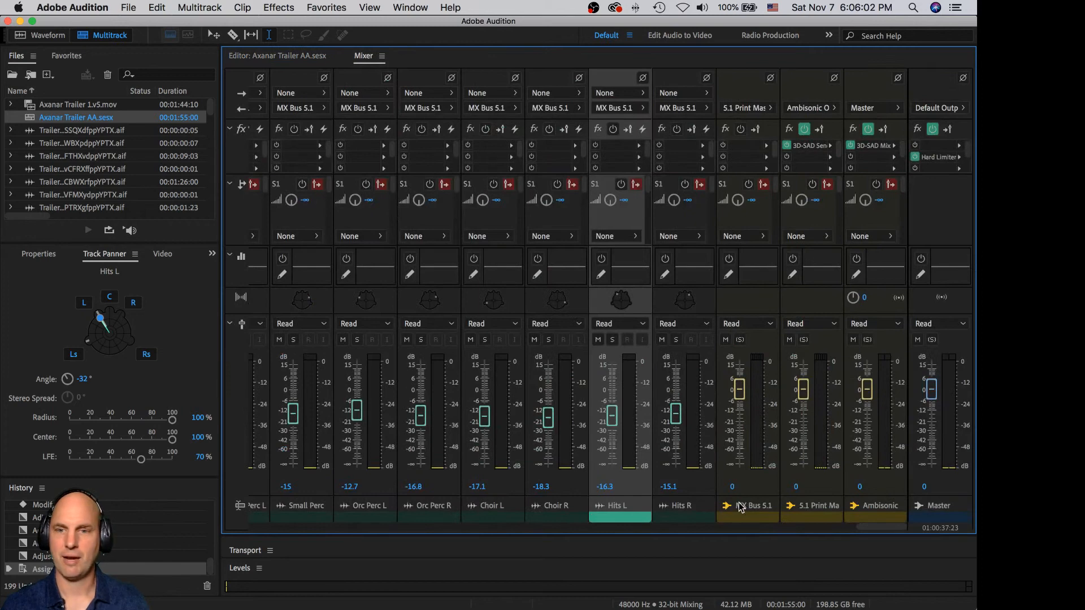
{"action": "left_click", "coordinate": [308, 56]}
{"action": "left_click", "coordinate": [169, 256]}
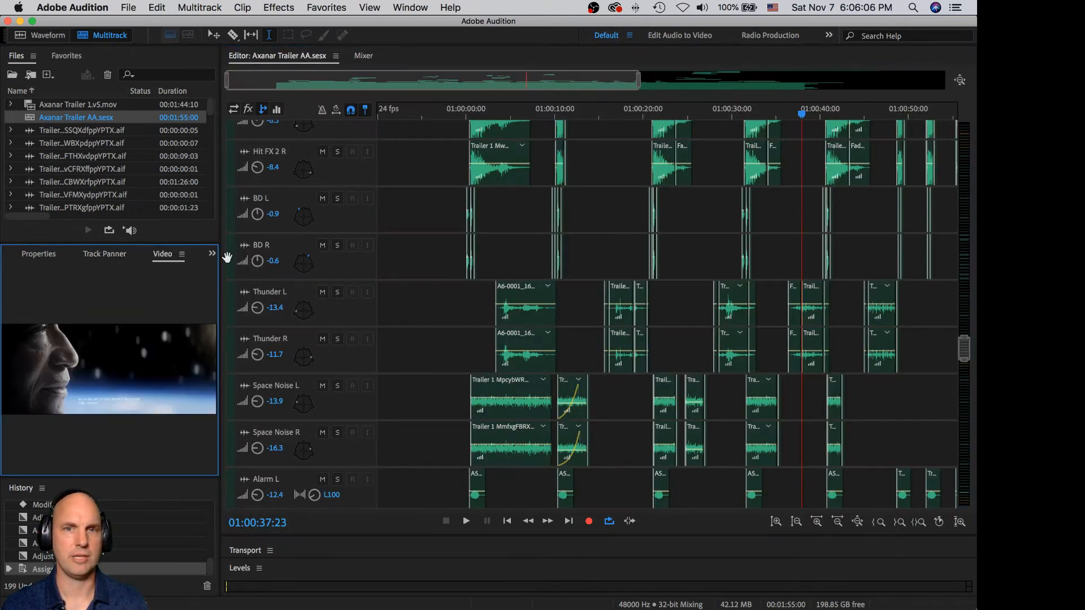
{"action": "left_click", "coordinate": [420, 111]}
{"action": "key", "text": "space"}
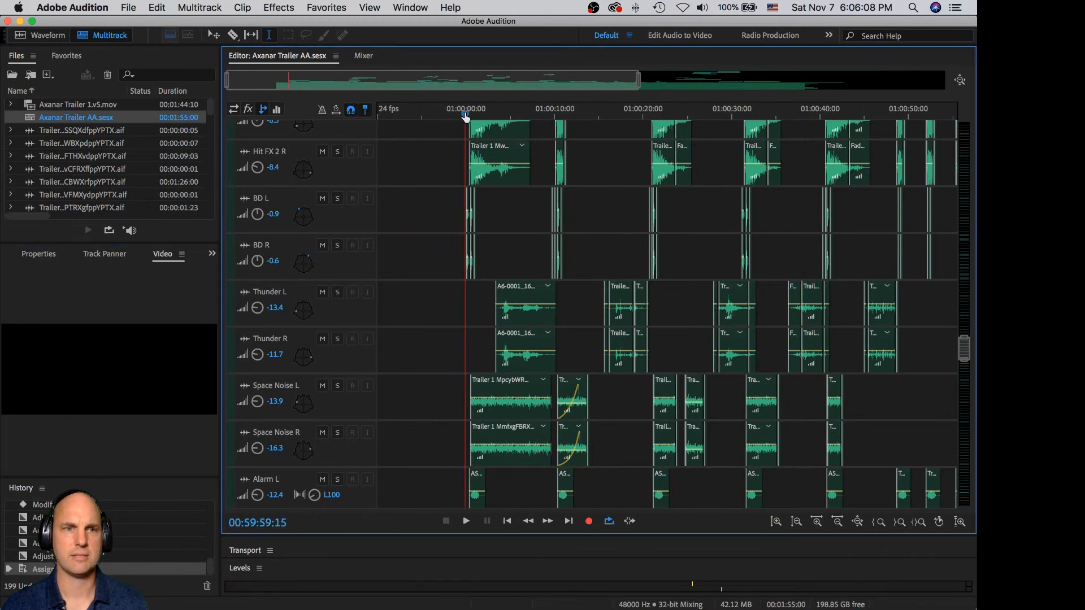
Step: Solo the MX Bus 5.1 in the mixer and audition the music against the trailer
{"action": "left_click", "coordinate": [365, 57]}
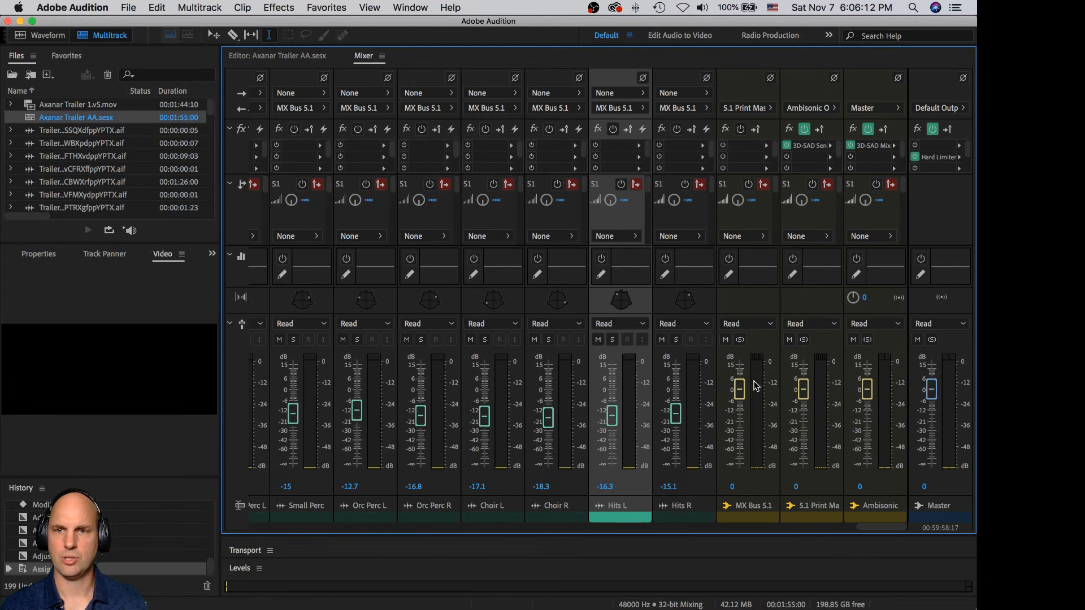
{"action": "left_click", "coordinate": [740, 340]}
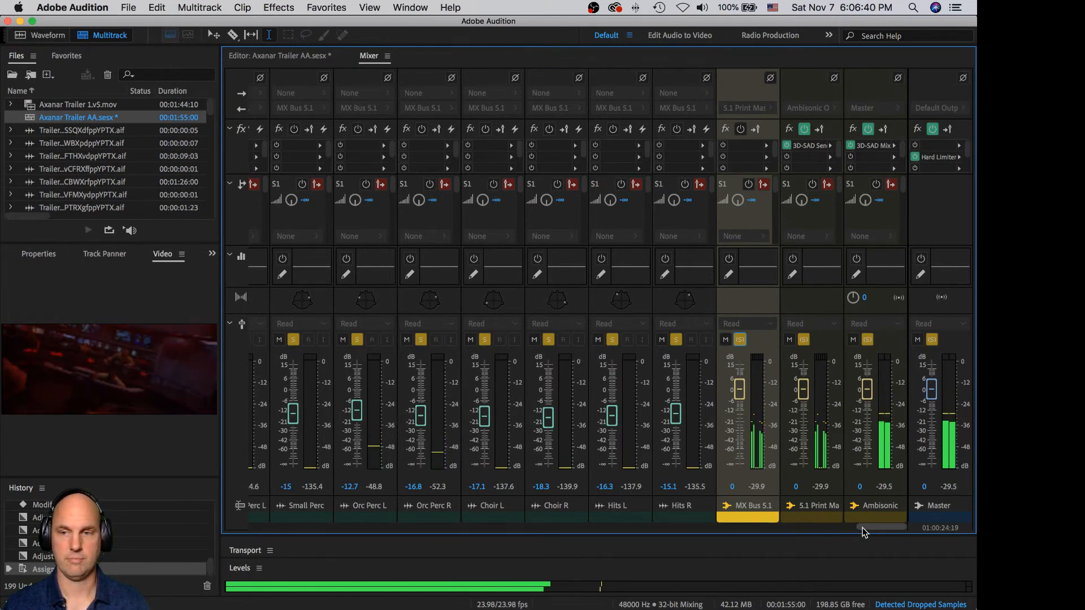
{"action": "mouse_move", "coordinate": [871, 527]}
{"action": "left_mouse_down"}
{"action": "mouse_move", "coordinate": [833, 528]}
{"action": "mouse_move", "coordinate": [869, 532]}
{"action": "left_mouse_up"}
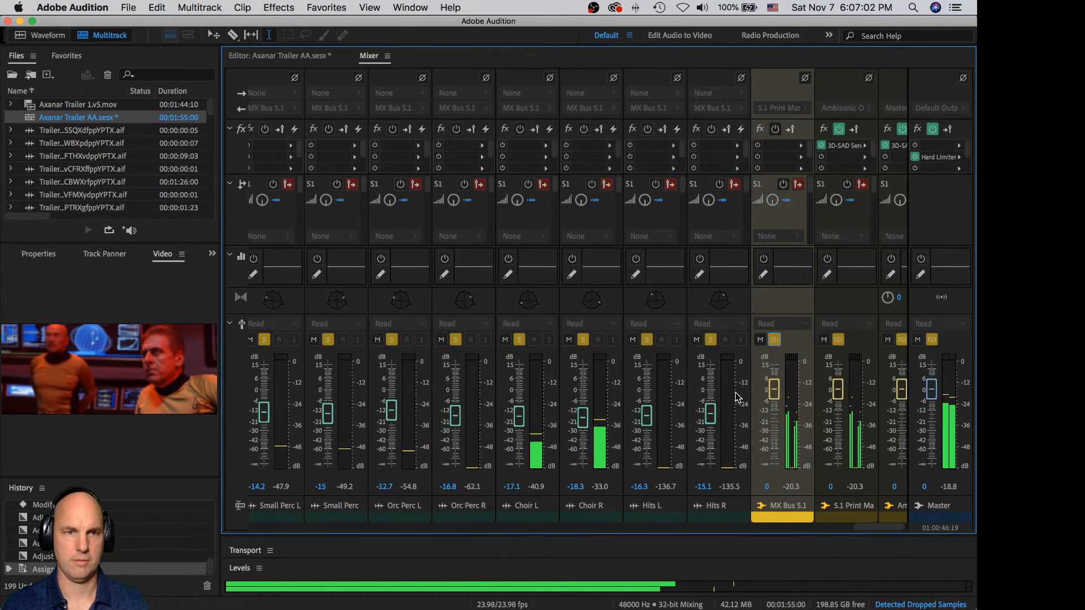
Step: Raise the volume of Choir R to -8.4 dB and Choir L to -9.2 dB
{"action": "left_click_drag", "start_coordinate": [588, 423], "coordinate": [586, 409]}
{"action": "left_click_drag", "start_coordinate": [516, 420], "coordinate": [516, 408]}
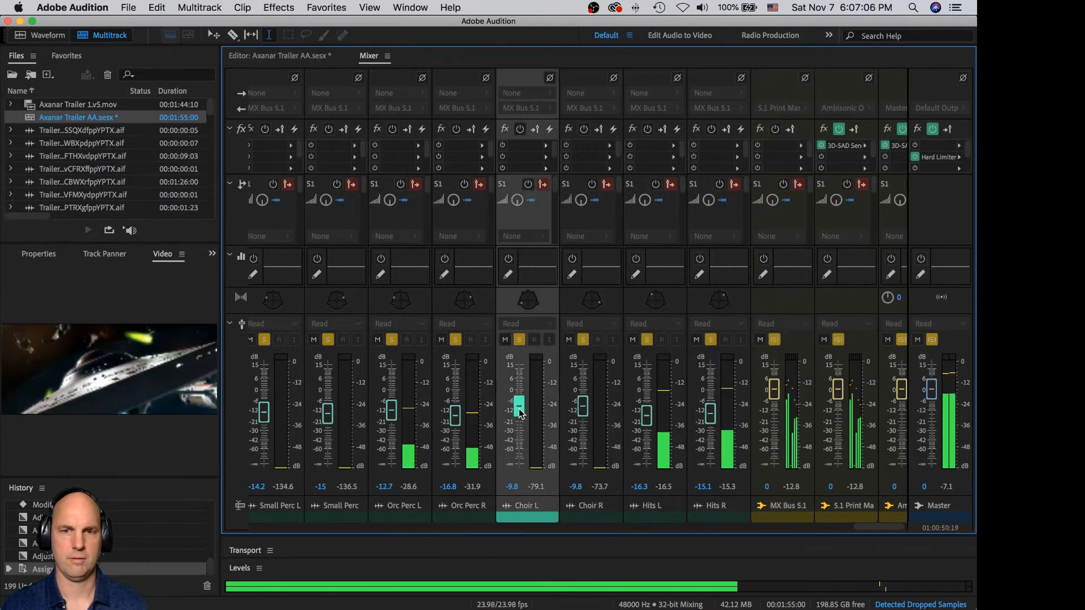
{"action": "left_click_drag", "start_coordinate": [582, 411], "coordinate": [519, 406]}
{"action": "left_click", "coordinate": [519, 405]}
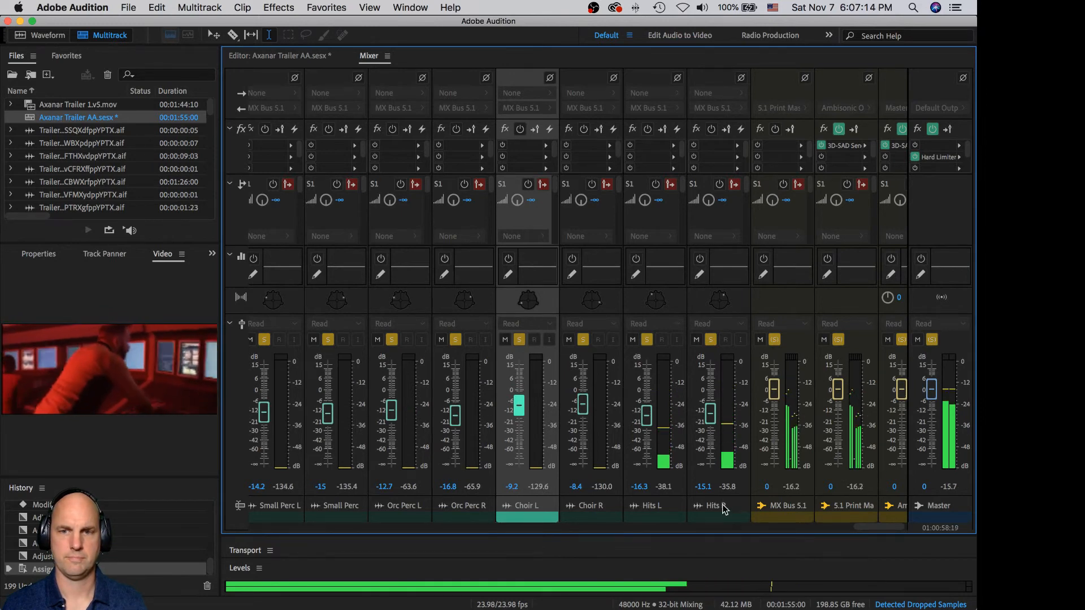
Step: Raise the Stg Hi Short pair to -6 and -6.6 dB and the Stg Hi Long pair to -10.9 and -8.9 dB
{"action": "left_click_drag", "start_coordinate": [860, 527], "coordinate": [738, 524]}
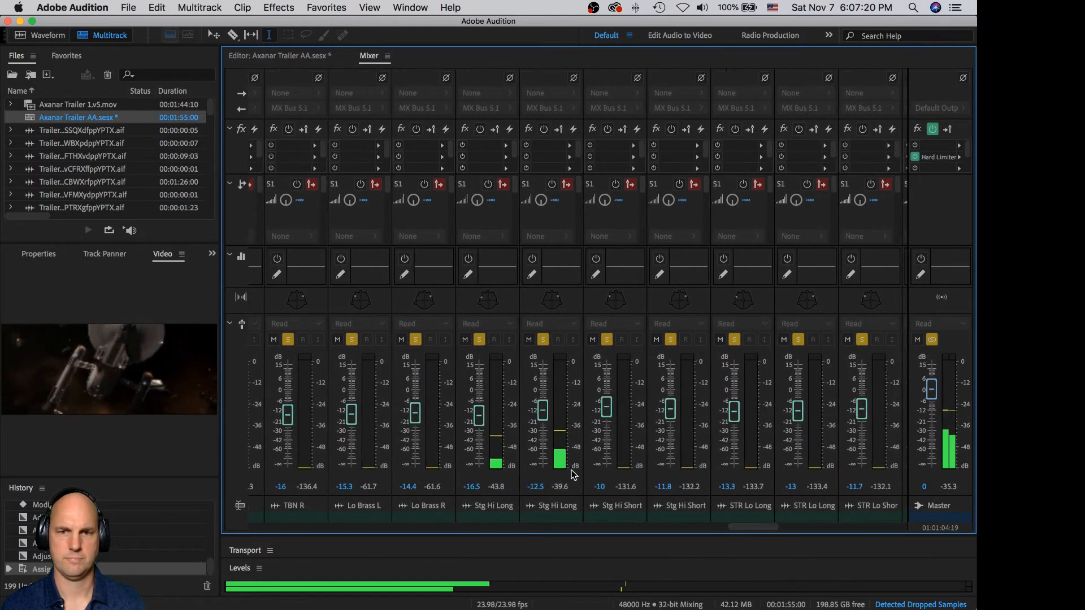
{"action": "left_click_drag", "start_coordinate": [672, 417], "coordinate": [673, 410]}
{"action": "left_click_drag", "start_coordinate": [609, 420], "coordinate": [667, 408]}
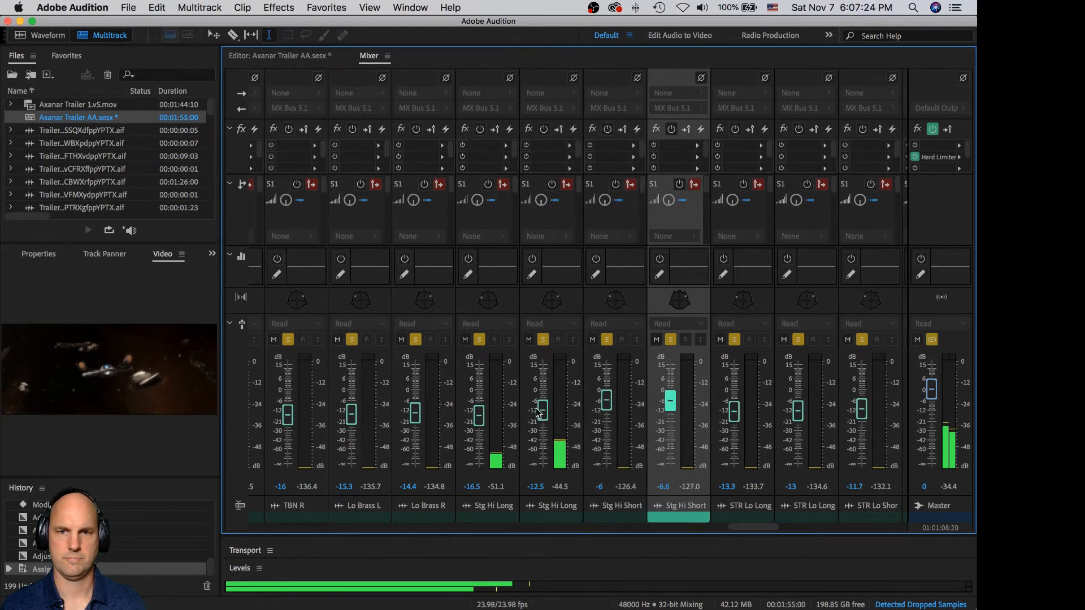
{"action": "left_click_drag", "start_coordinate": [540, 413], "coordinate": [485, 412]}
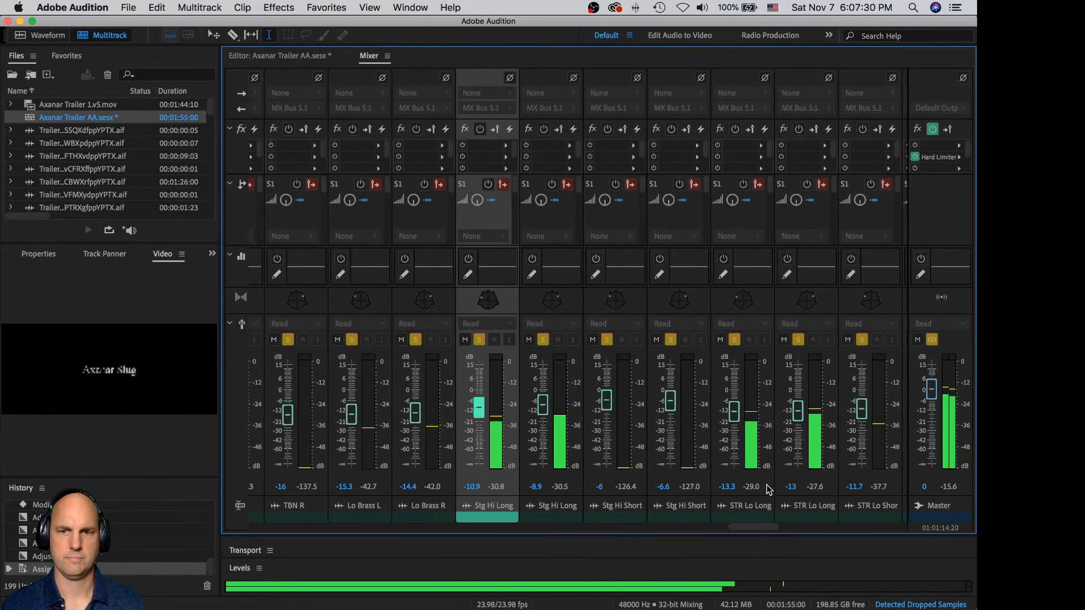
Step: Turn off solo on the MX Bus 5.1
{"action": "left_click_drag", "start_coordinate": [756, 527], "coordinate": [834, 525]}
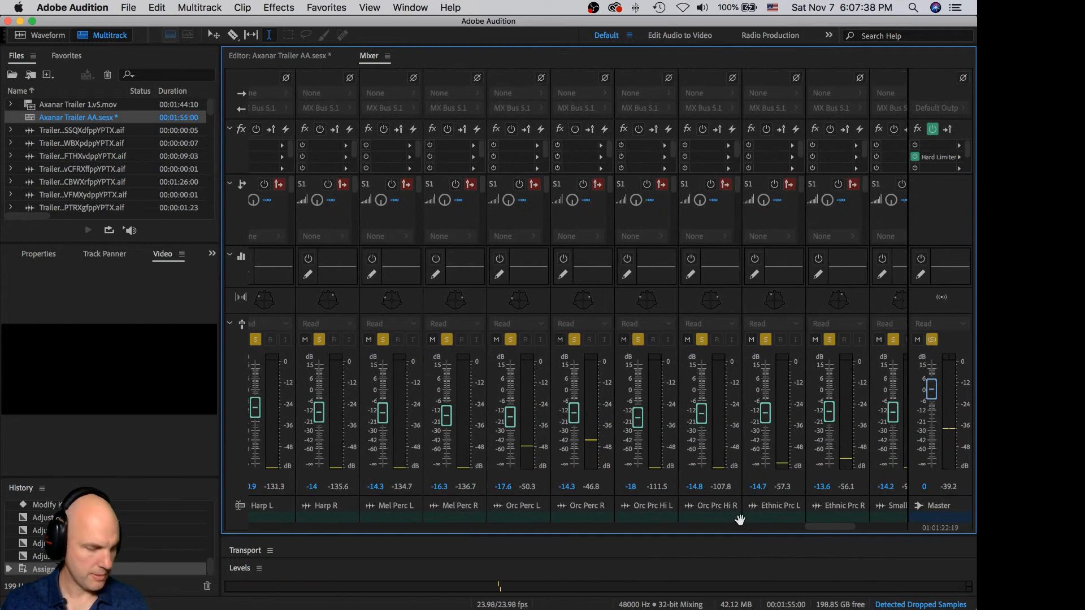
{"action": "left_click_drag", "start_coordinate": [822, 527], "coordinate": [881, 527]}
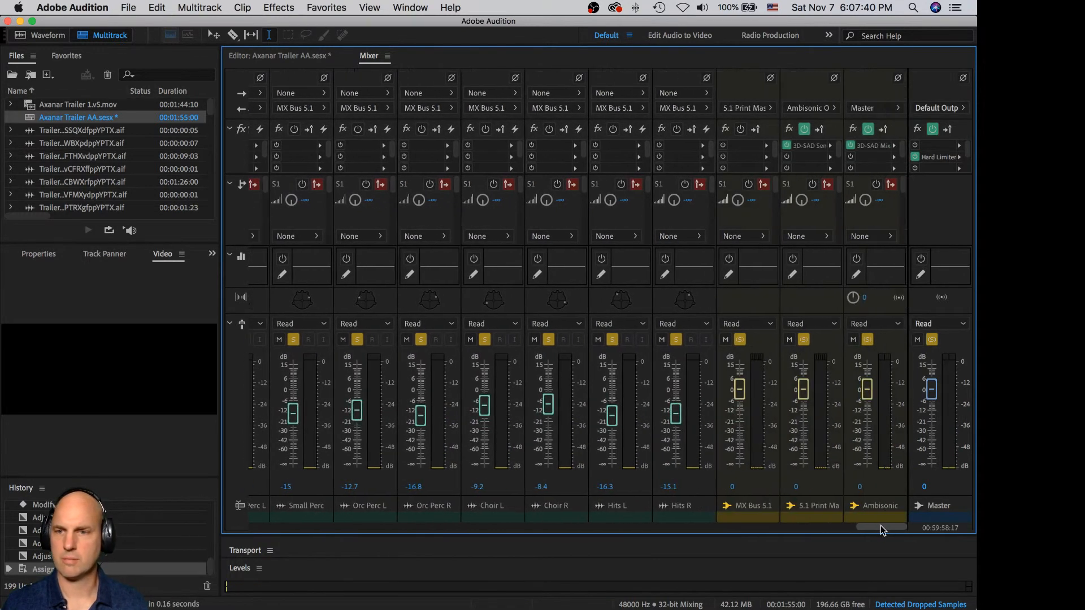
{"action": "left_click", "coordinate": [740, 340]}
{"action": "left_click", "coordinate": [741, 339]}
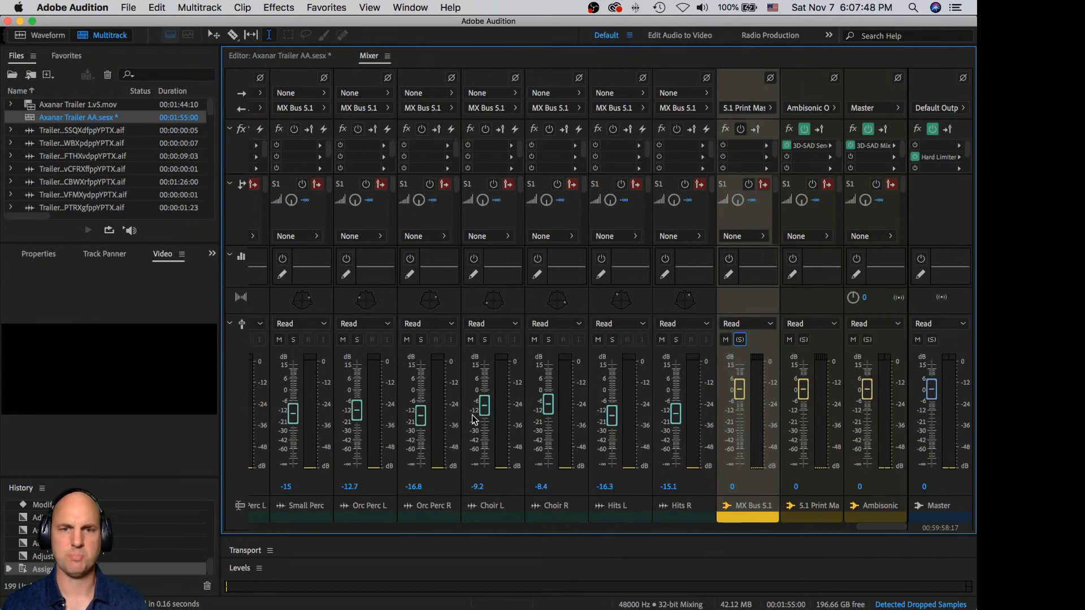
Step: Set the Orc Perc R track beside Choir L to -12.9 dB and fine-tune the Choir L level
{"action": "left_click_drag", "start_coordinate": [870, 532], "coordinate": [843, 528]}
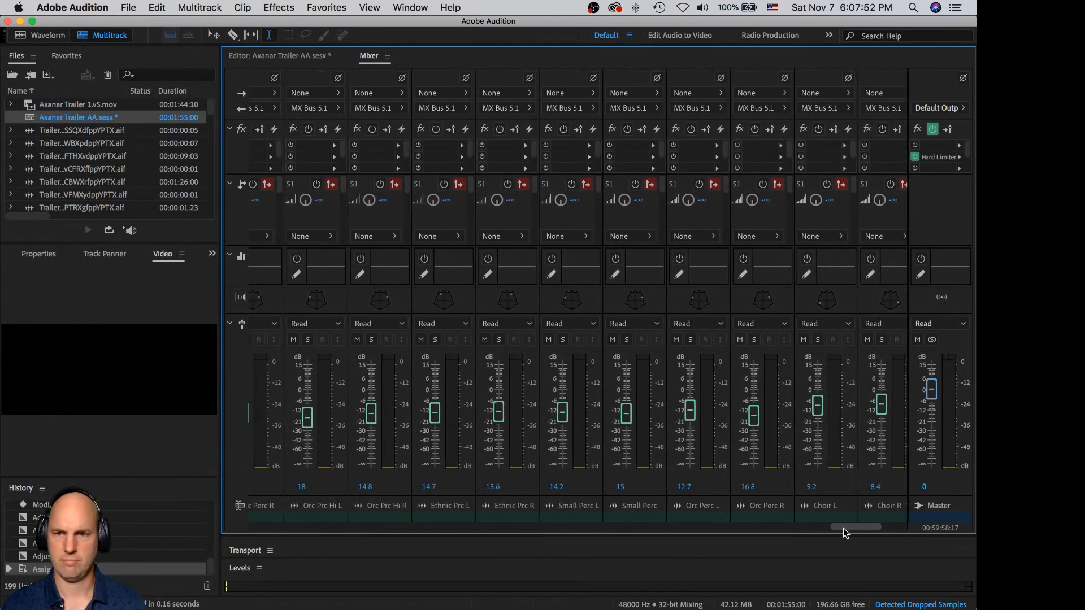
{"action": "left_click", "coordinate": [754, 420]}
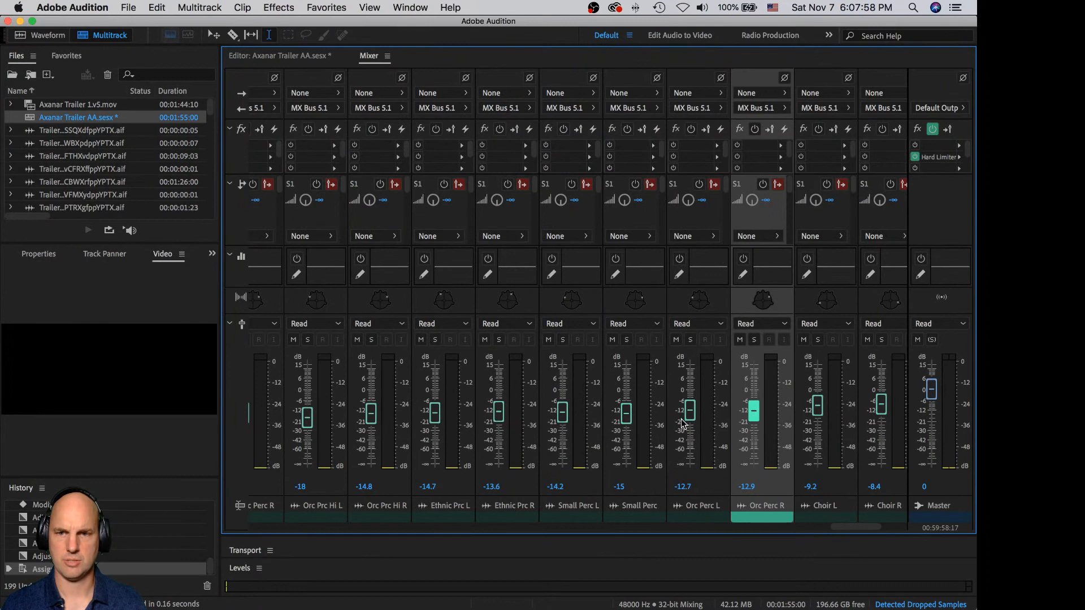
{"action": "left_click", "coordinate": [818, 409]}
Step: Set both Orc Prc Hi L and the Orc Perc L track beside Mel Perc R to -14.8 dB
{"action": "left_click_drag", "start_coordinate": [843, 527], "coordinate": [814, 524]}
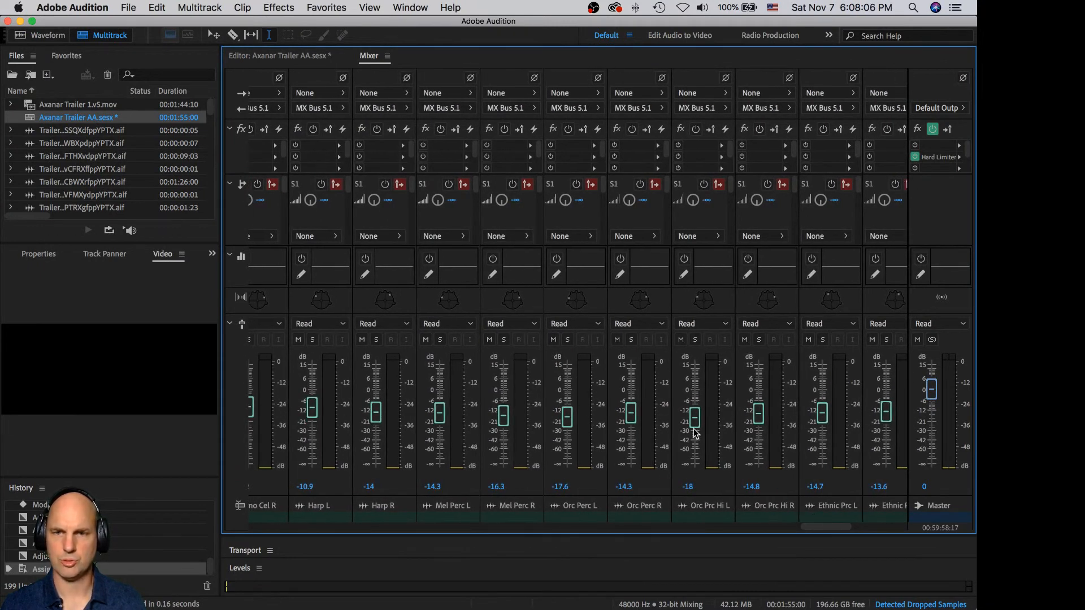
{"action": "left_click_drag", "start_coordinate": [696, 434], "coordinate": [696, 433]}
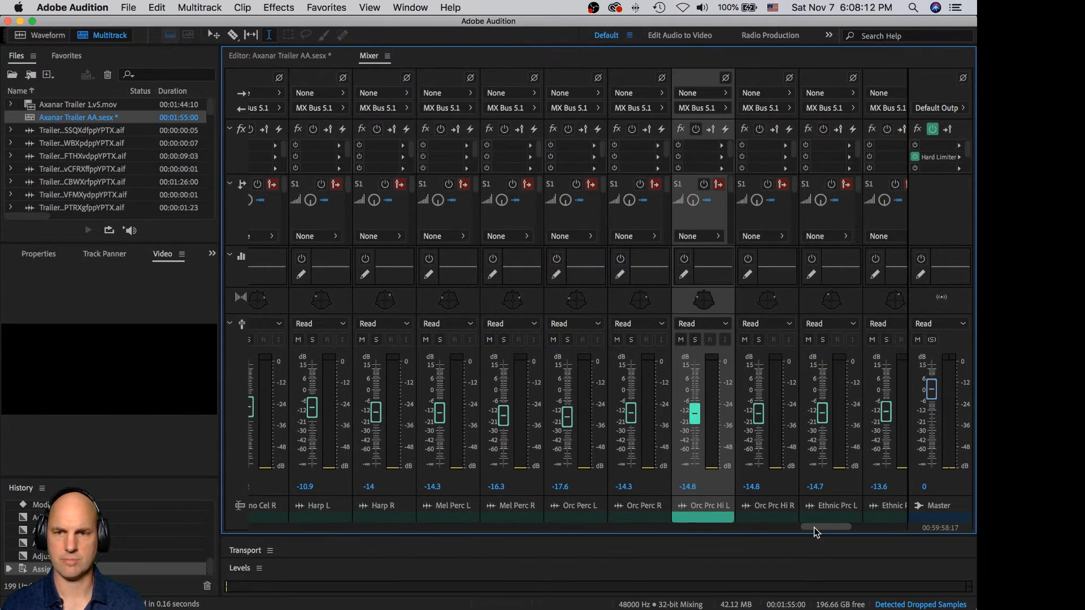
{"action": "mouse_move", "coordinate": [814, 527]}
{"action": "left_mouse_down"}
{"action": "mouse_move", "coordinate": [797, 528]}
{"action": "mouse_move", "coordinate": [810, 527]}
{"action": "left_mouse_up"}
{"action": "left_click_drag", "start_coordinate": [762, 425], "coordinate": [762, 421]}
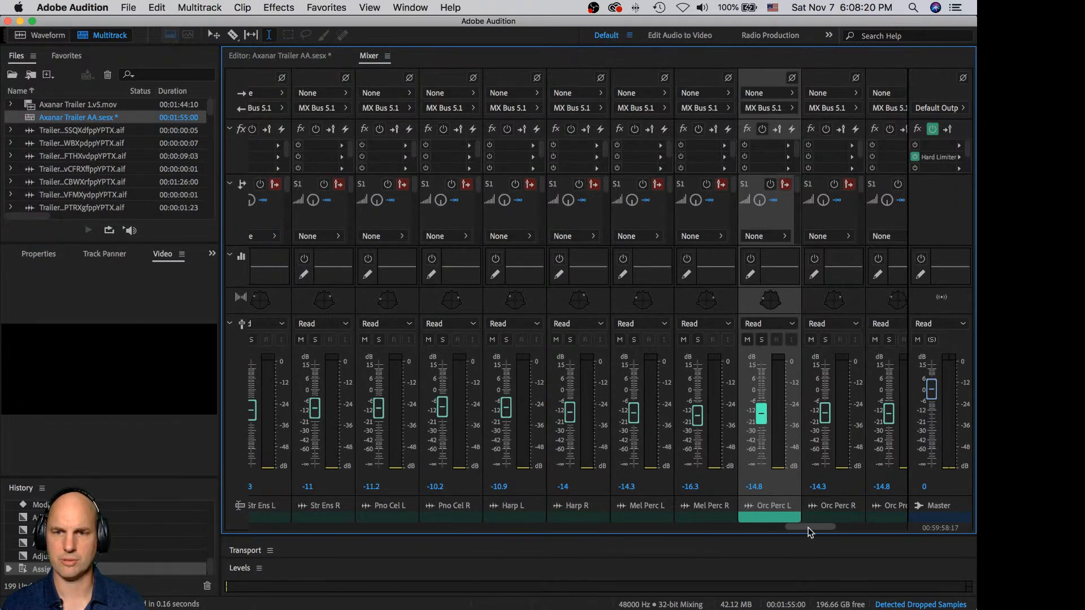
Step: Set the volume of Mel Perc L to -16.7 dB, Harp L to -14.2 dB and Pno Cel L to -10.8 dB
{"action": "left_click_drag", "start_coordinate": [809, 530], "coordinate": [802, 527]}
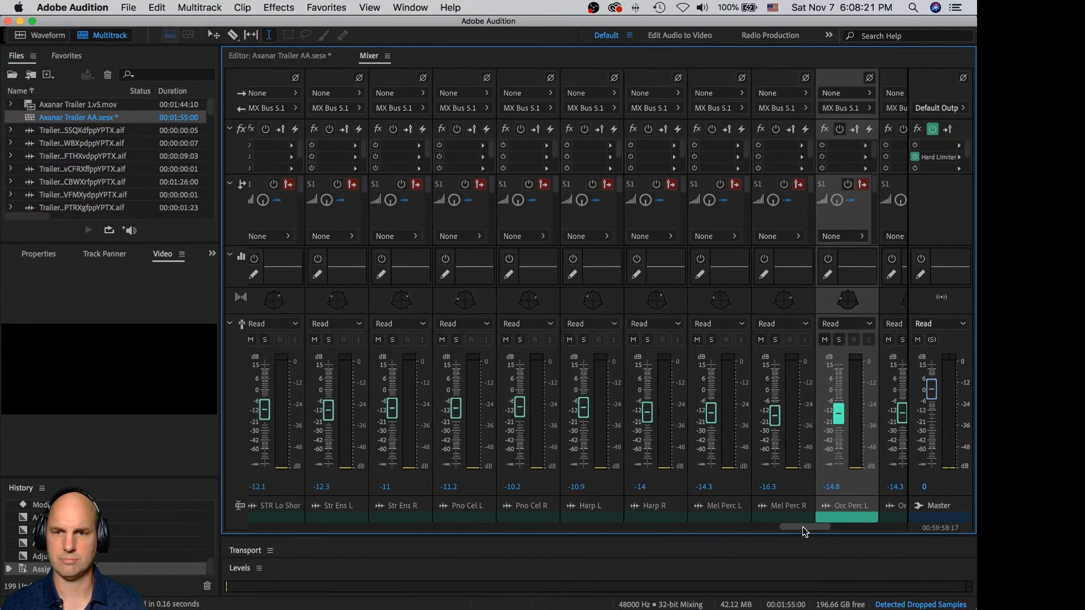
{"action": "left_click", "coordinate": [713, 415]}
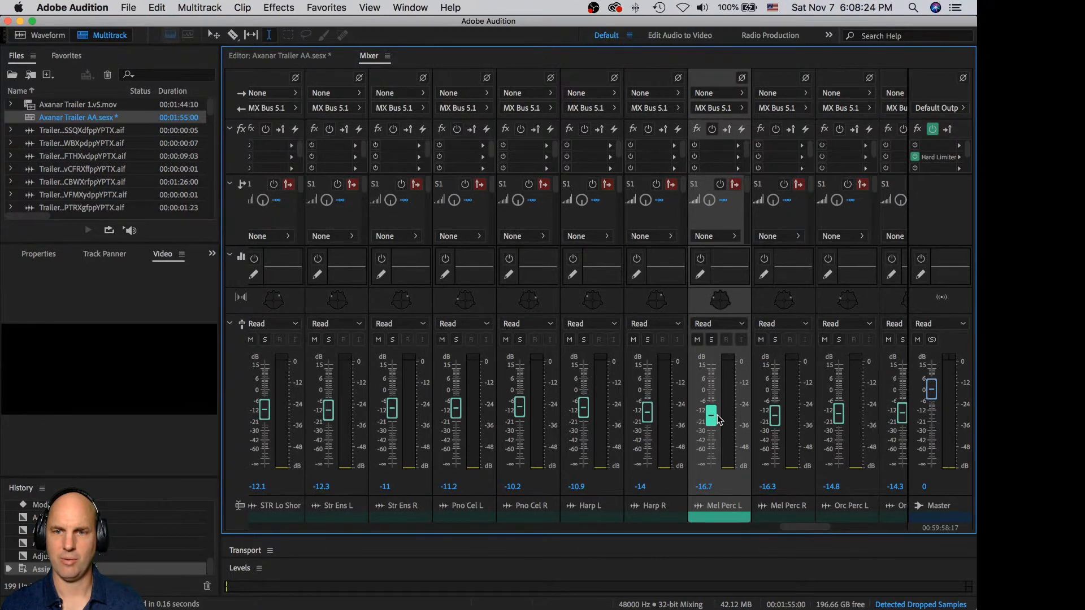
{"action": "left_click", "coordinate": [586, 416]}
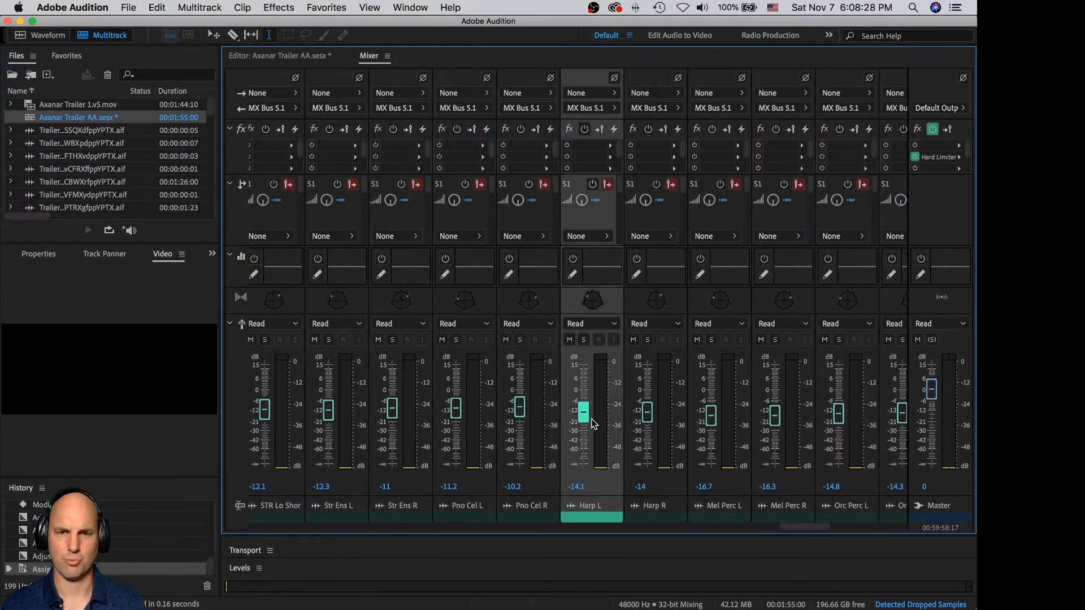
{"action": "left_click", "coordinate": [459, 416]}
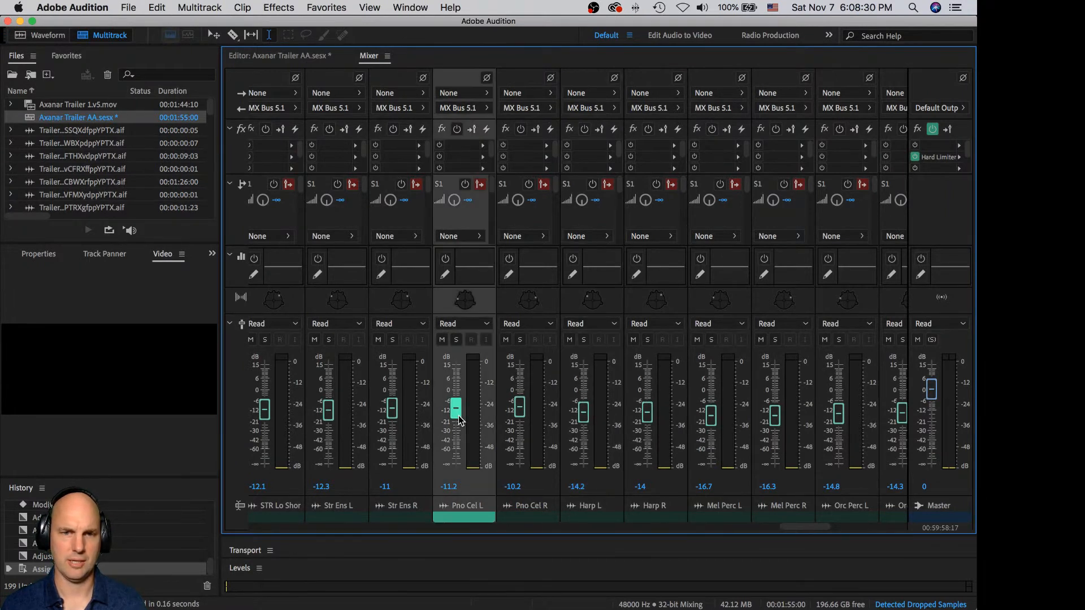
Step: Set the volume of Str Ens L to -11.7 dB and the left STR Lo Short track to -11.5 dB
{"action": "left_click_drag", "start_coordinate": [807, 530], "coordinate": [775, 526]}
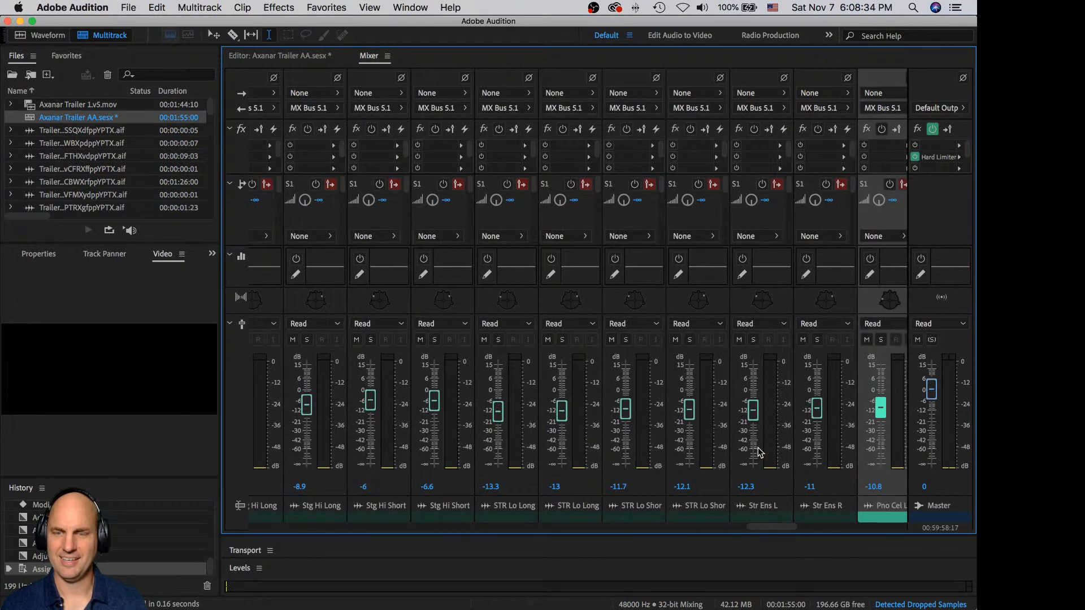
{"action": "left_click", "coordinate": [754, 418]}
{"action": "scroll", "coordinate": [754, 418], "scroll_direction": "up", "scroll_amount": 2}
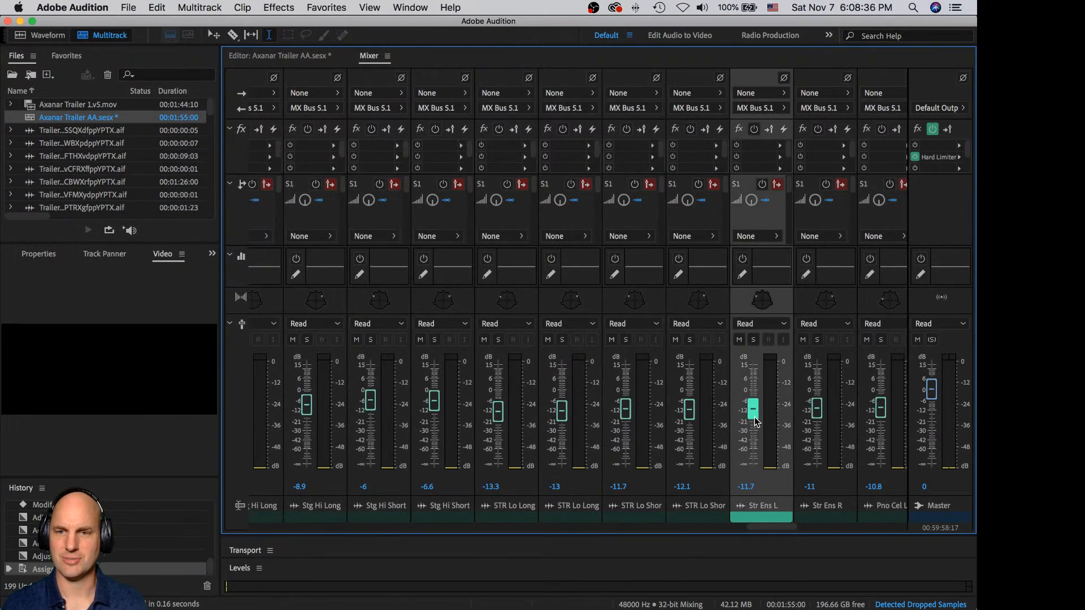
{"action": "left_click", "coordinate": [628, 412]}
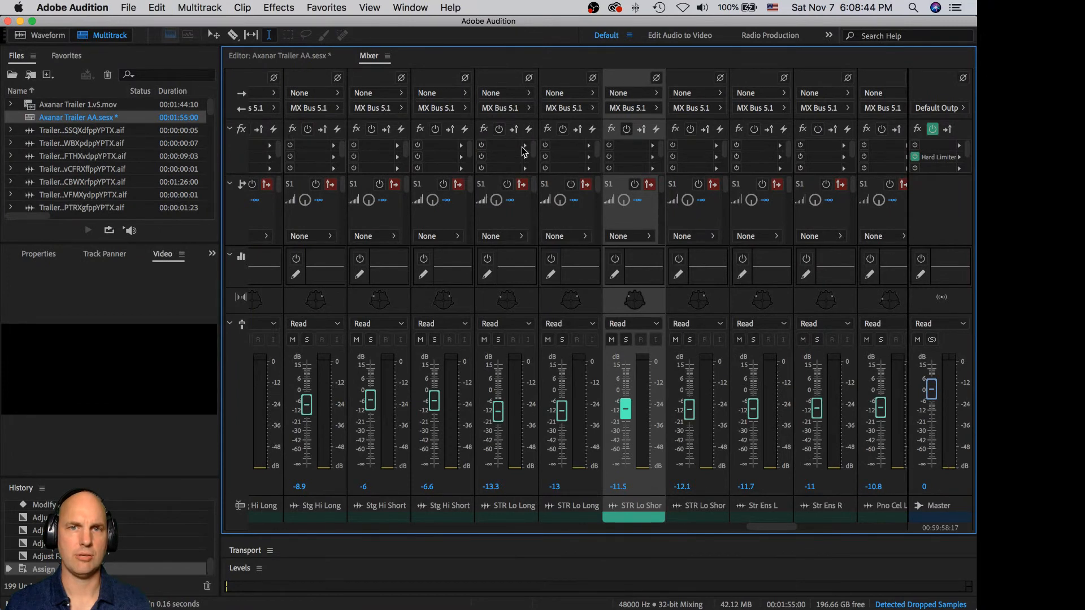
Step: Add a Parametric Equalizer to STR Lo Long L and boost its low shelf by 8.3 dB at 167 Hz
{"action": "left_click", "coordinate": [525, 147]}
{"action": "mouse_move", "coordinate": [579, 218]}
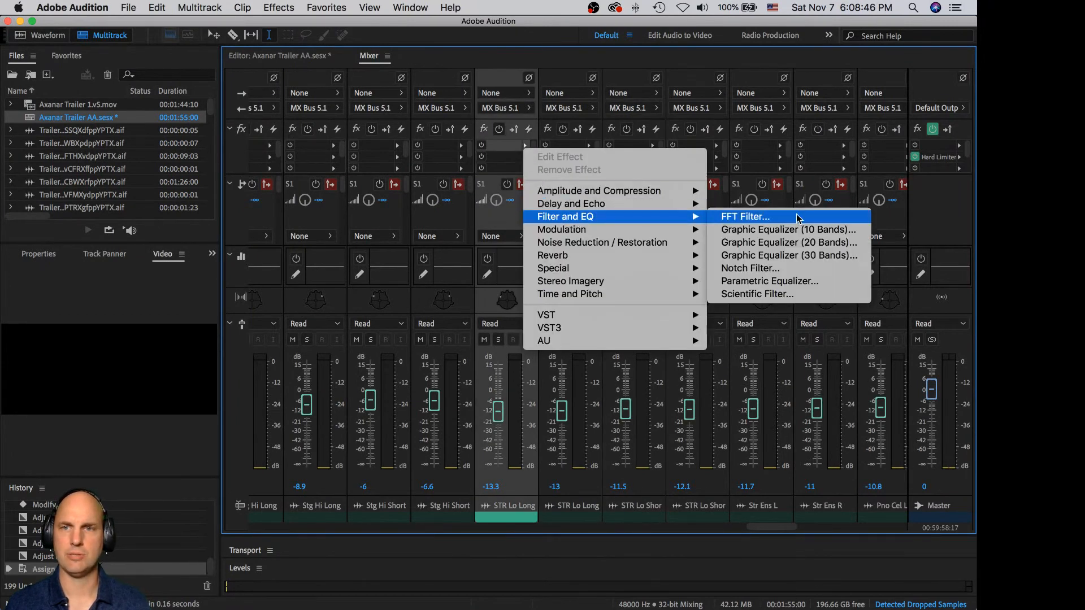
{"action": "left_click", "coordinate": [816, 281]}
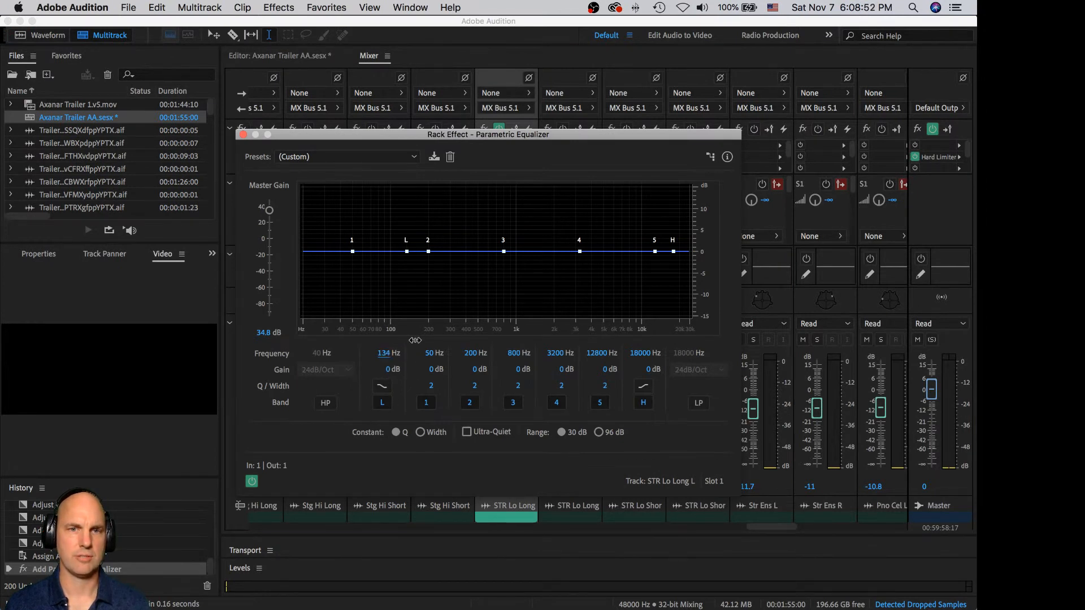
{"action": "left_click_drag", "start_coordinate": [388, 369], "coordinate": [418, 342]}
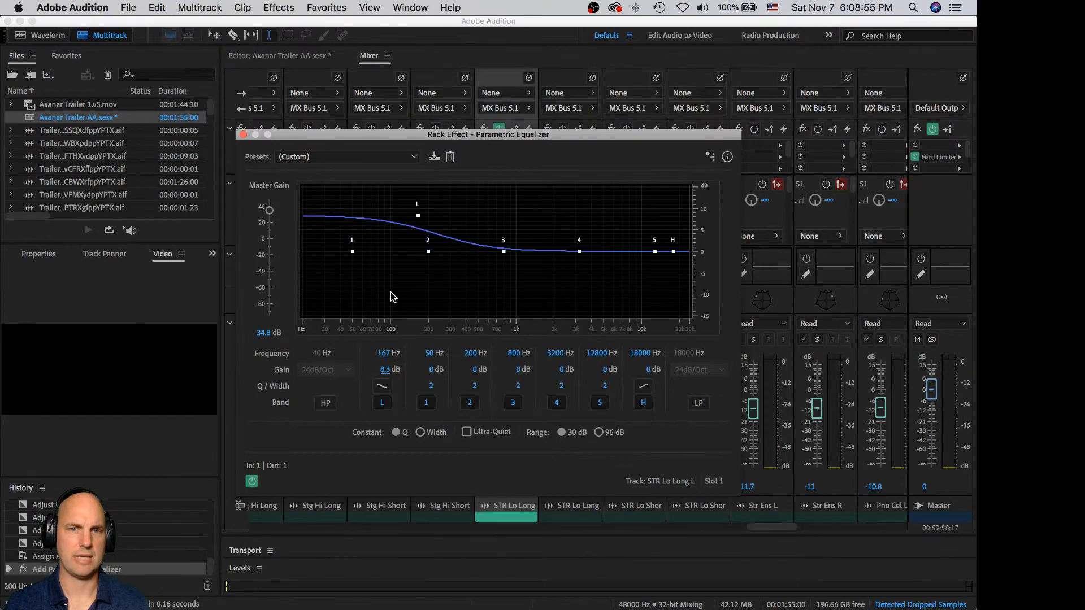
Step: Lower the STR Lo Long L equalizer's master gain to about 1.7 dB and copy the equalizer to STR Lo Long R
{"action": "left_click", "coordinate": [244, 135]}
{"action": "double_click", "coordinate": [506, 150]}
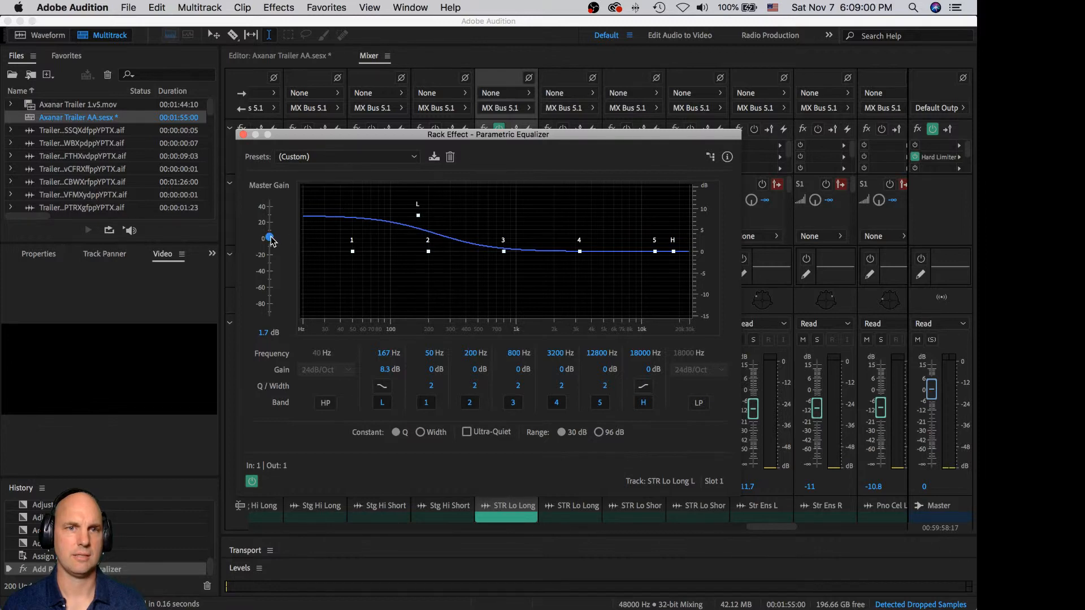
{"action": "left_click", "coordinate": [243, 136]}
{"action": "left_click_drag", "start_coordinate": [505, 149], "coordinate": [567, 149]}
Step: Audition STR Lo Short L in solo and copy the Parametric Equalizer onto both STR Lo Short tracks
{"action": "key", "text": "space"}
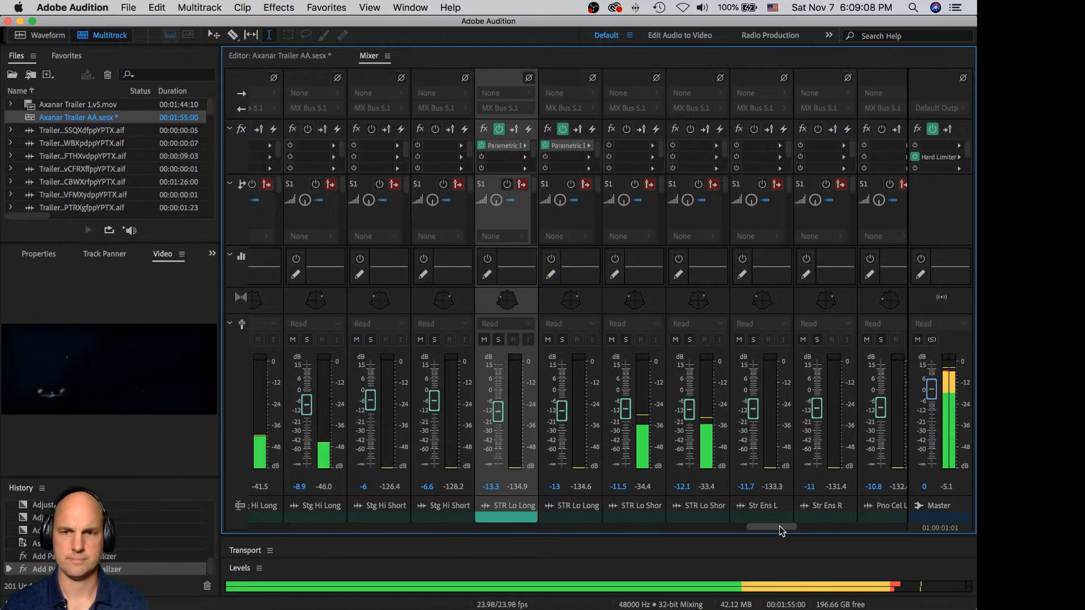
{"action": "left_click_drag", "start_coordinate": [779, 526], "coordinate": [775, 527]}
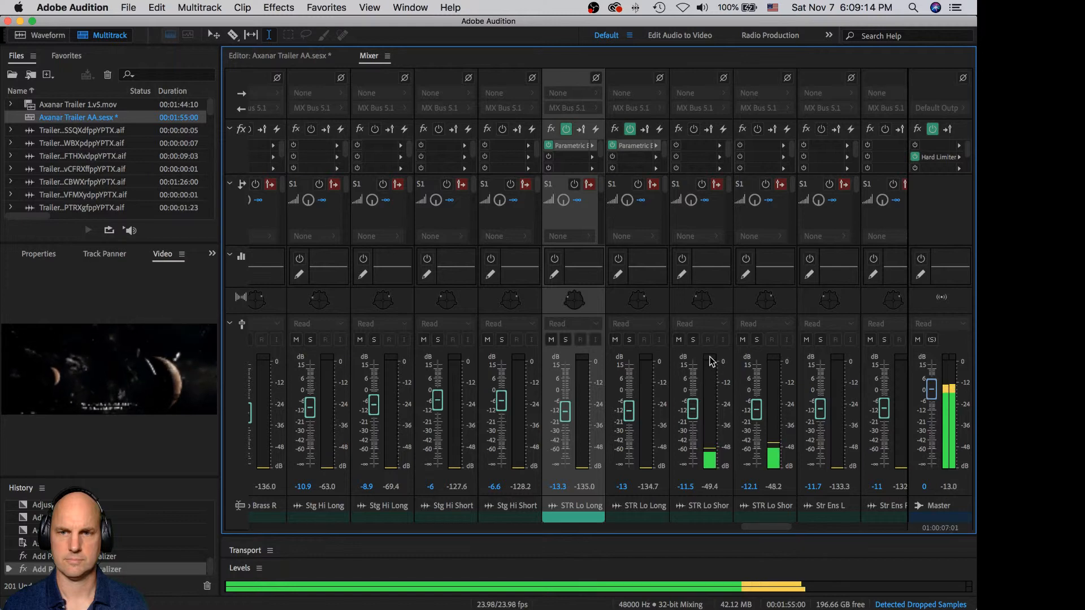
{"action": "left_click", "coordinate": [693, 340]}
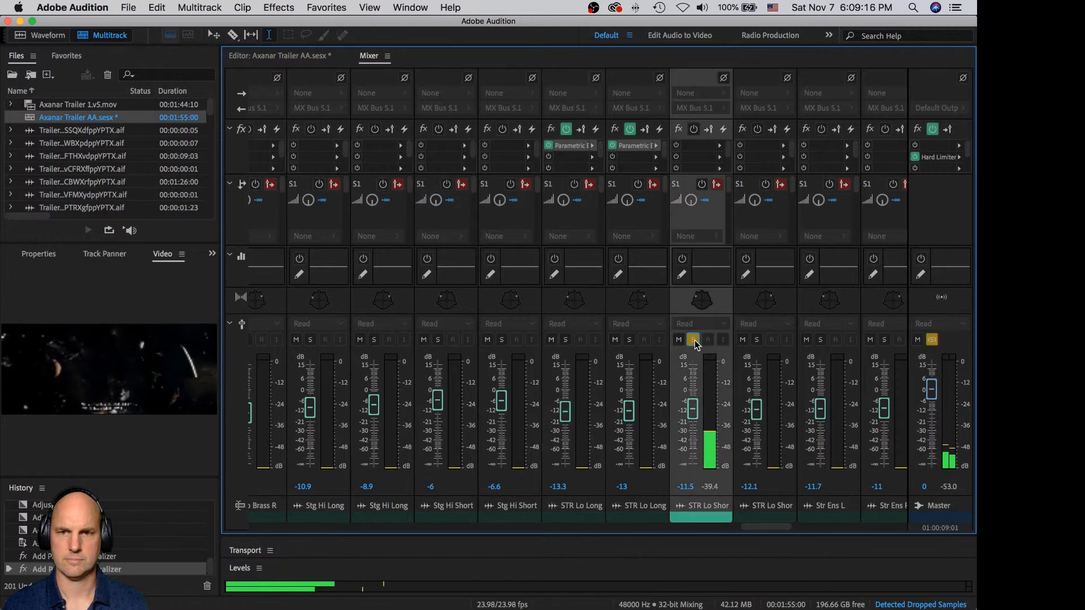
{"action": "left_click", "coordinate": [694, 340]}
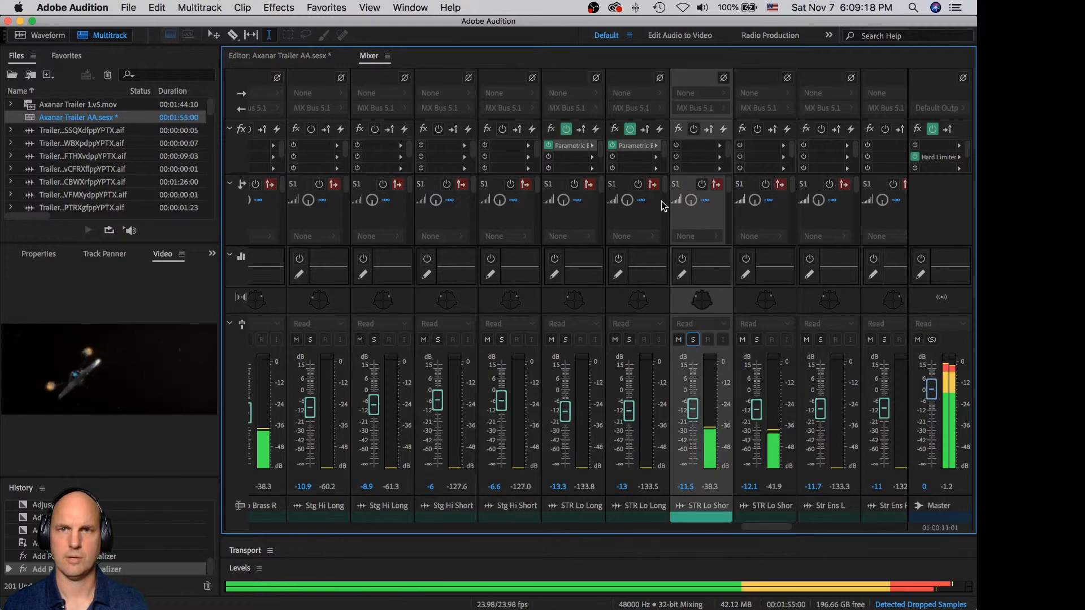
{"action": "key", "text": "space"}
{"action": "left_click_drag", "start_coordinate": [637, 148], "coordinate": [772, 148]}
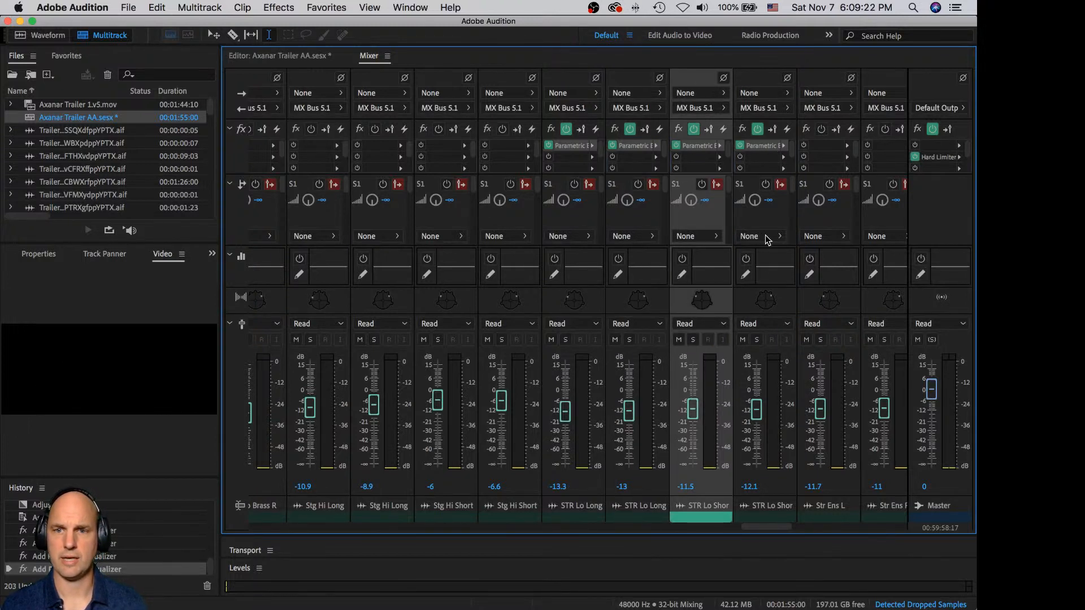
Step: Raise the volume of STR Lo Short L to -9 dB and STR Lo Short R to -9.5 dB during playback
{"action": "key", "text": "space"}
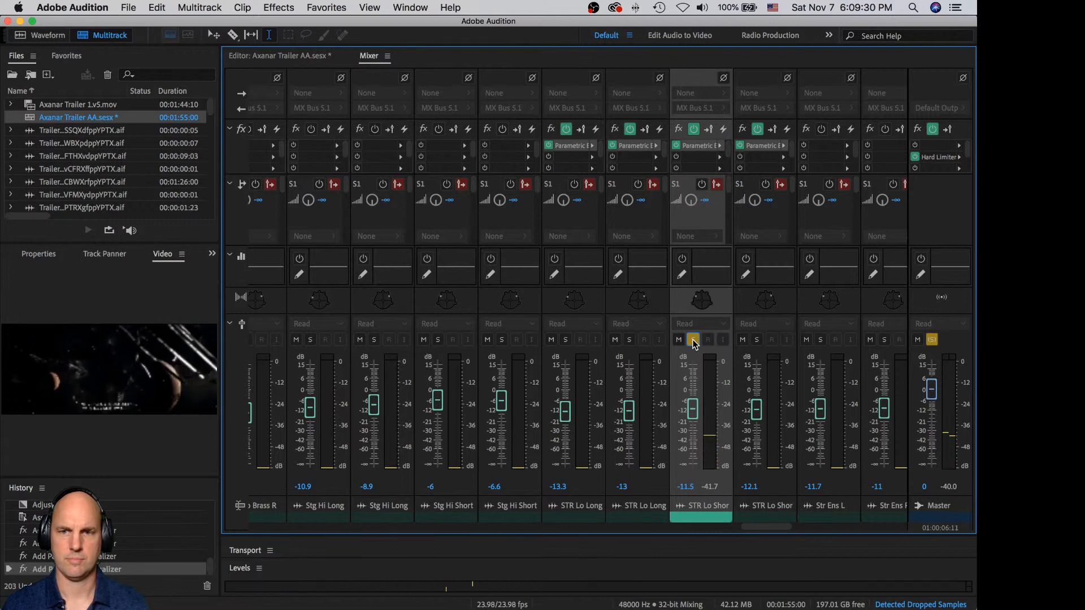
{"action": "left_click", "coordinate": [693, 340]}
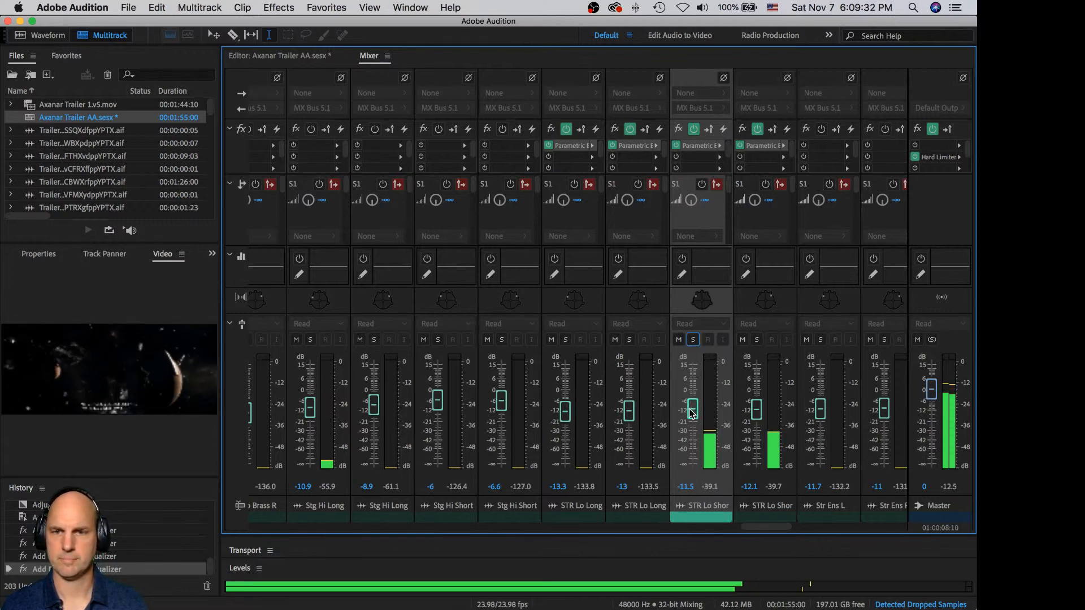
{"action": "left_click_drag", "start_coordinate": [692, 410], "coordinate": [693, 405]}
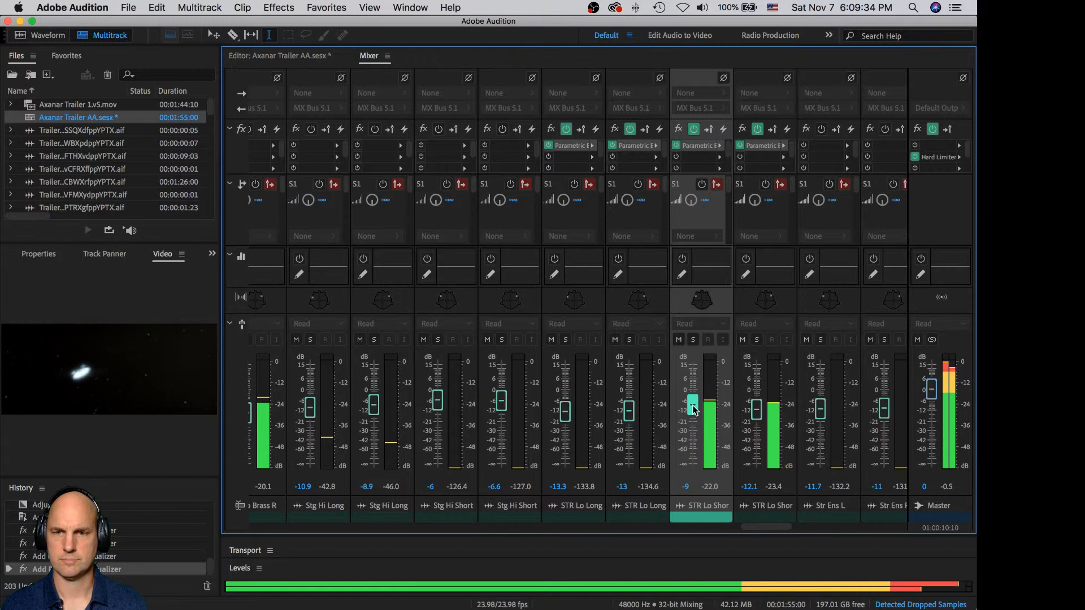
{"action": "left_click", "coordinate": [762, 413]}
{"action": "left_click_drag", "start_coordinate": [763, 413], "coordinate": [759, 415]}
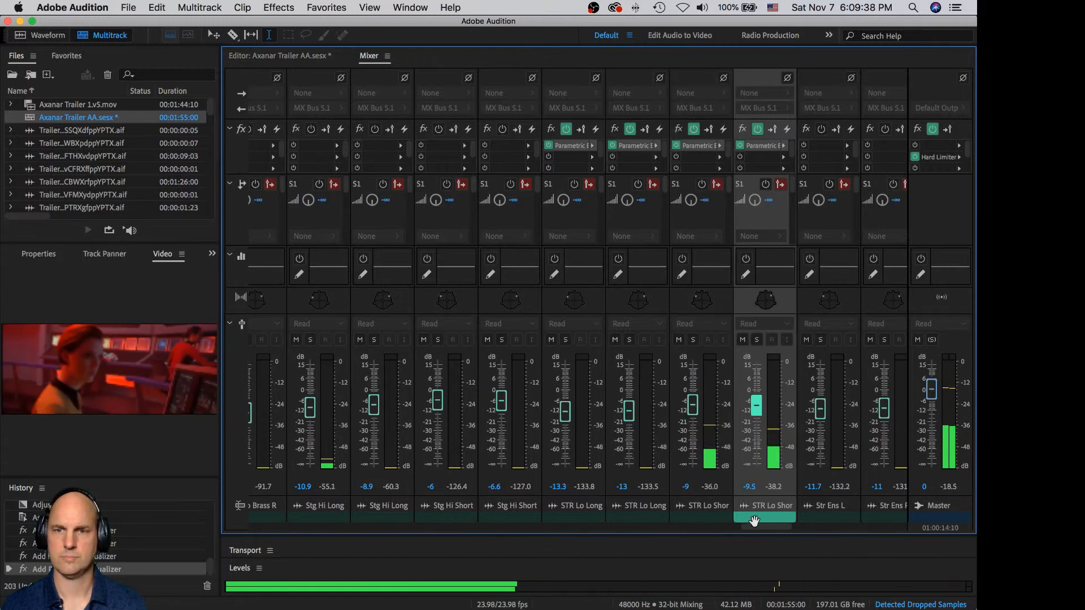
Step: Play the mix and check the levels of the string, piano, harp and percussion tracks
{"action": "left_click_drag", "start_coordinate": [756, 528], "coordinate": [775, 526]}
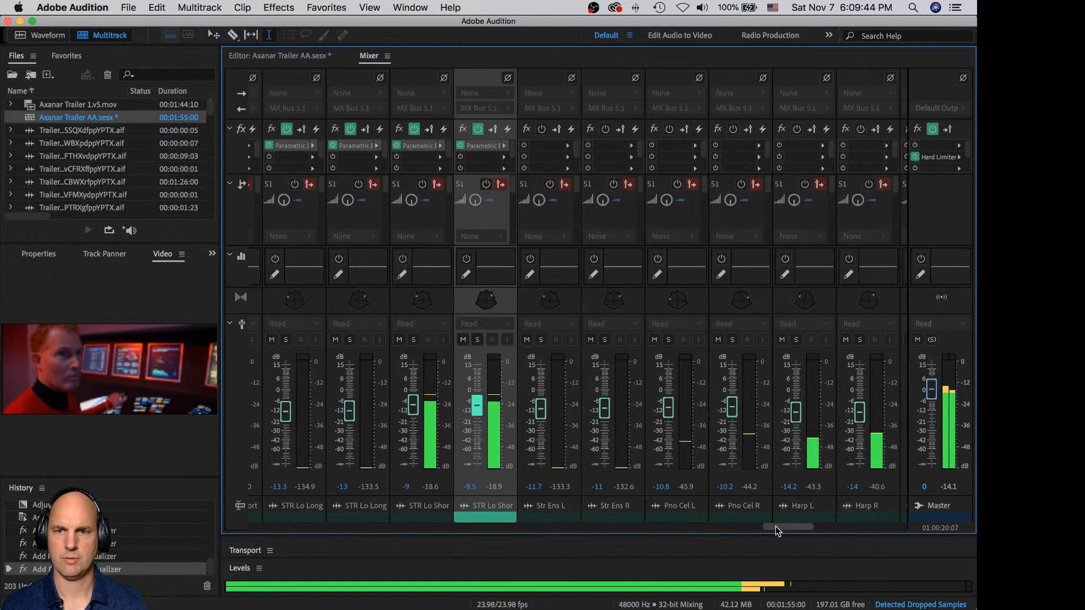
{"action": "left_click_drag", "start_coordinate": [787, 527], "coordinate": [796, 527]}
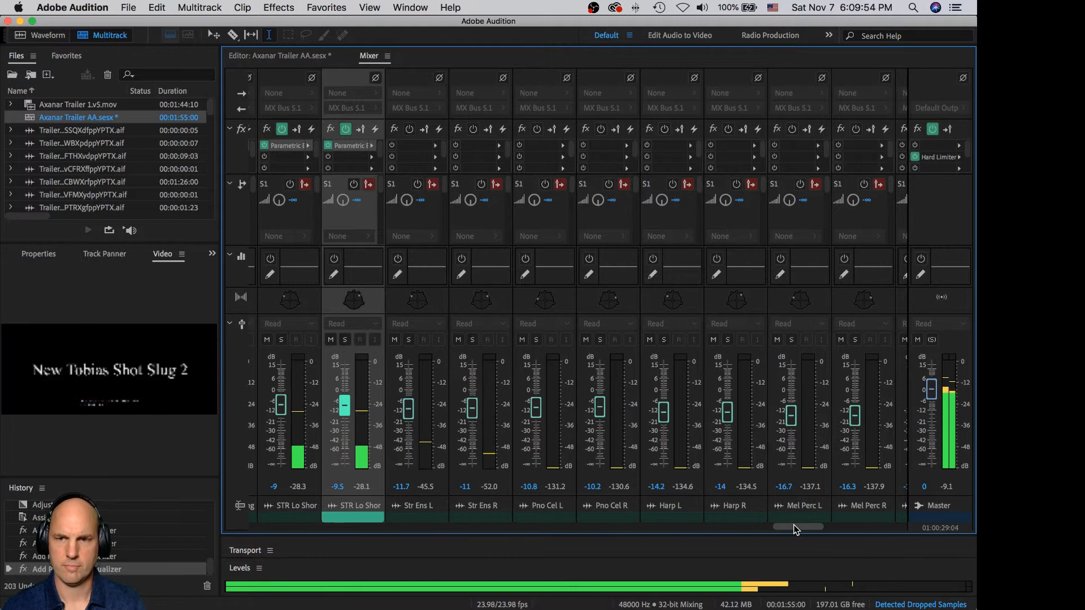
{"action": "key", "text": "space"}
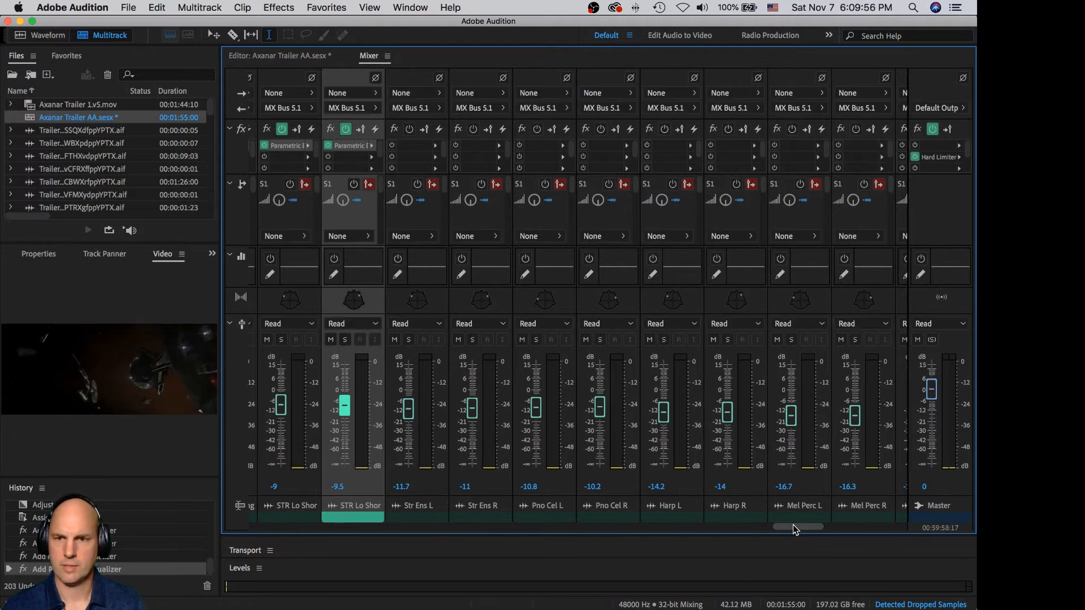
{"action": "left_click_drag", "start_coordinate": [793, 526], "coordinate": [822, 524]}
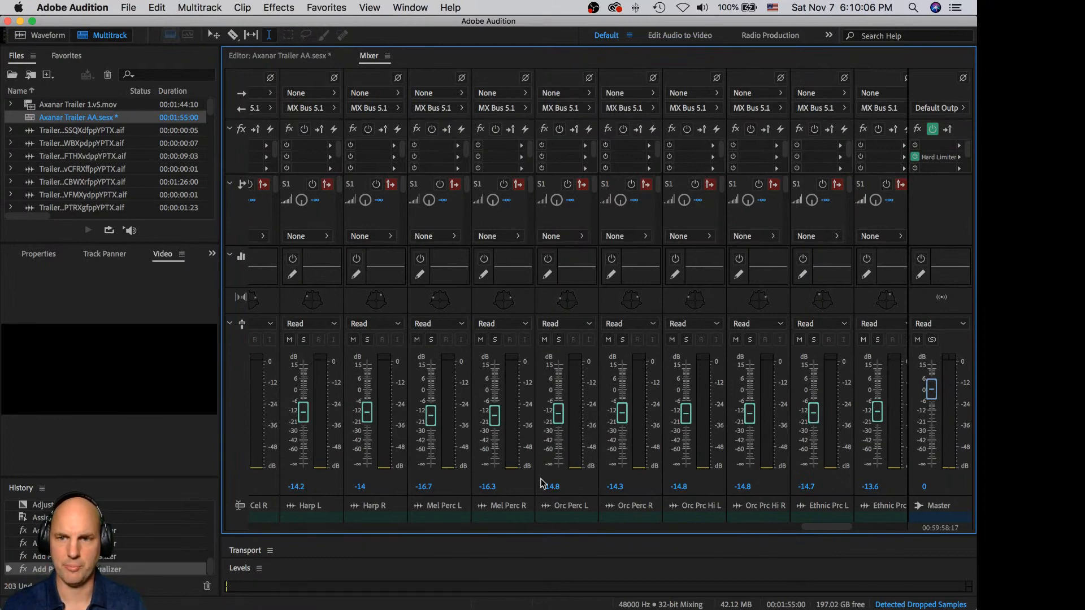
{"action": "key", "text": "space"}
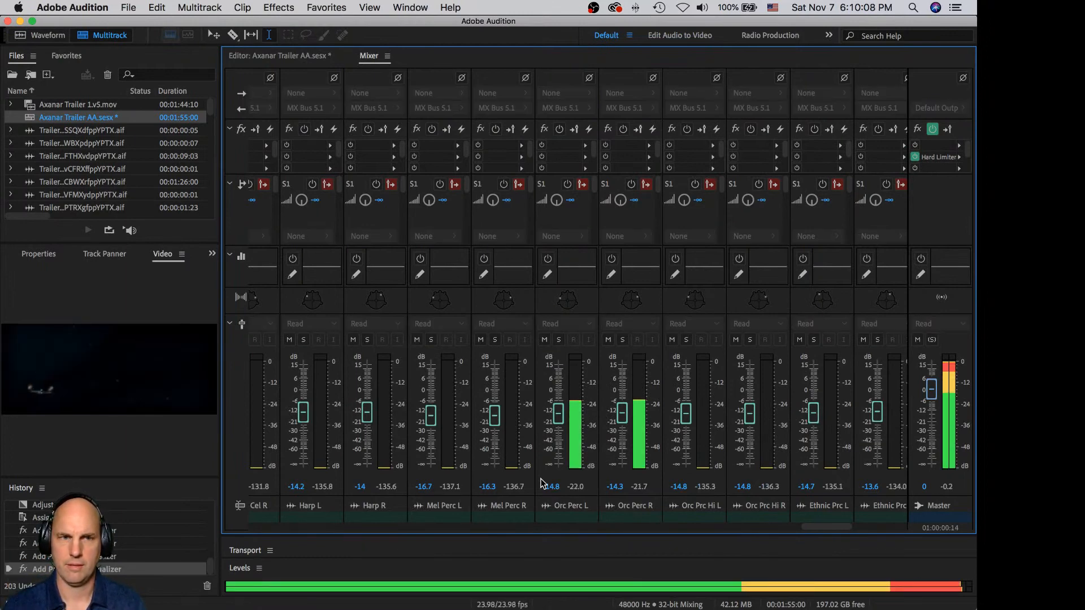
{"action": "key", "text": "space"}
Step: Place the playhead at about 01:00:25:15 and play the trombone and low brass tracks in the mixer from there
{"action": "left_click", "coordinate": [275, 58]}
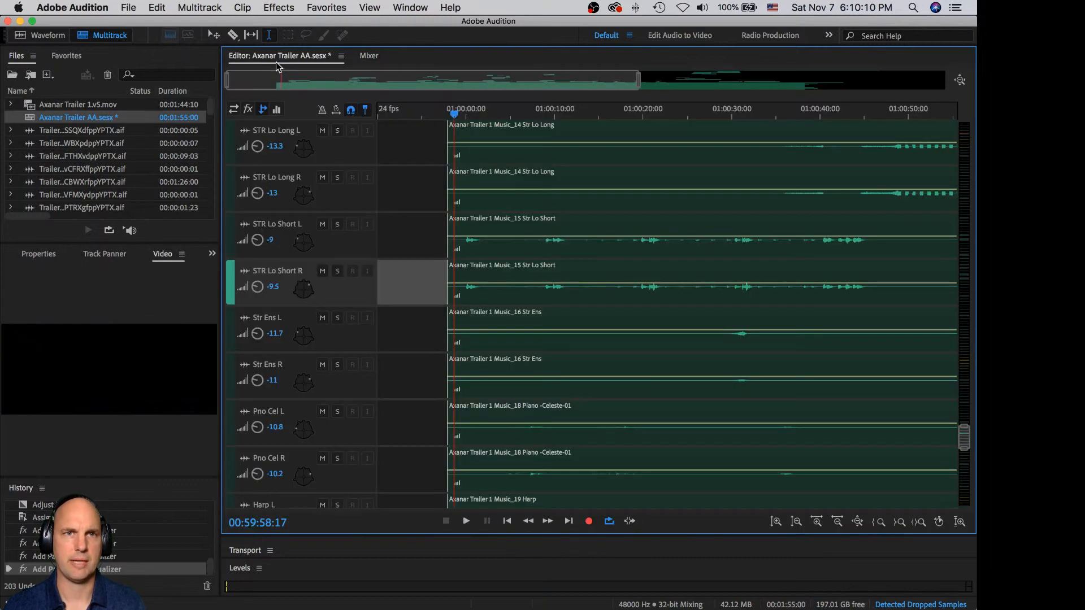
{"action": "left_click", "coordinate": [901, 113]}
{"action": "key", "text": "space"}
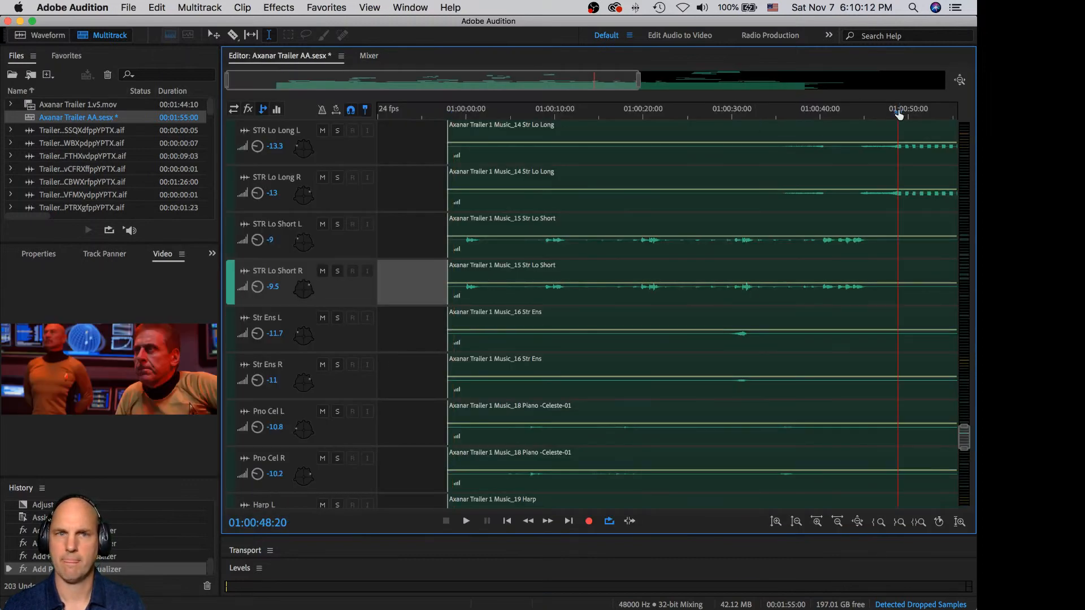
{"action": "left_click", "coordinate": [693, 116]}
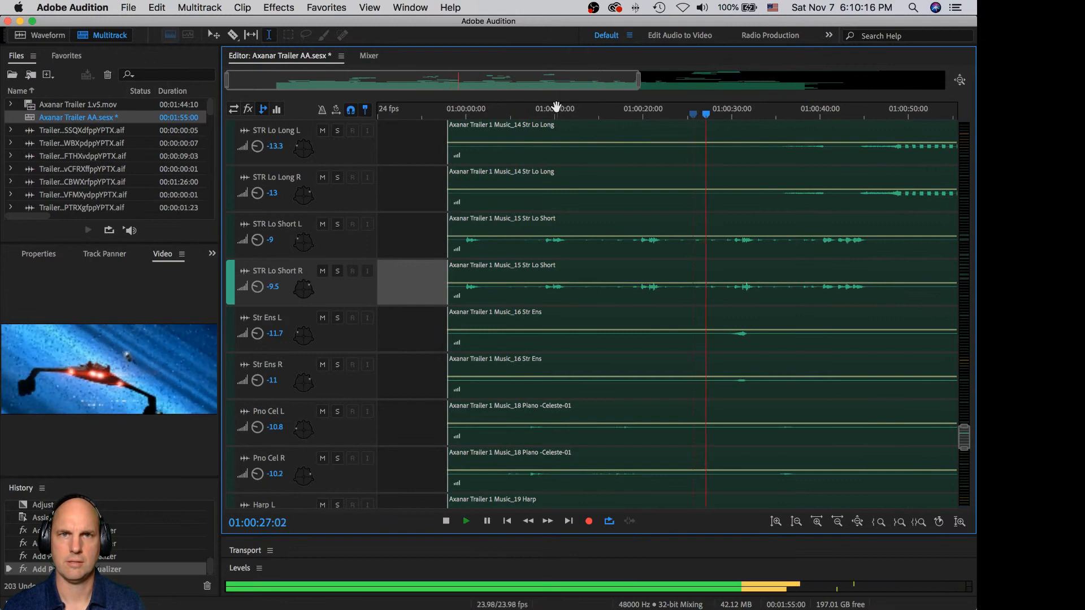
{"action": "left_click", "coordinate": [368, 56]}
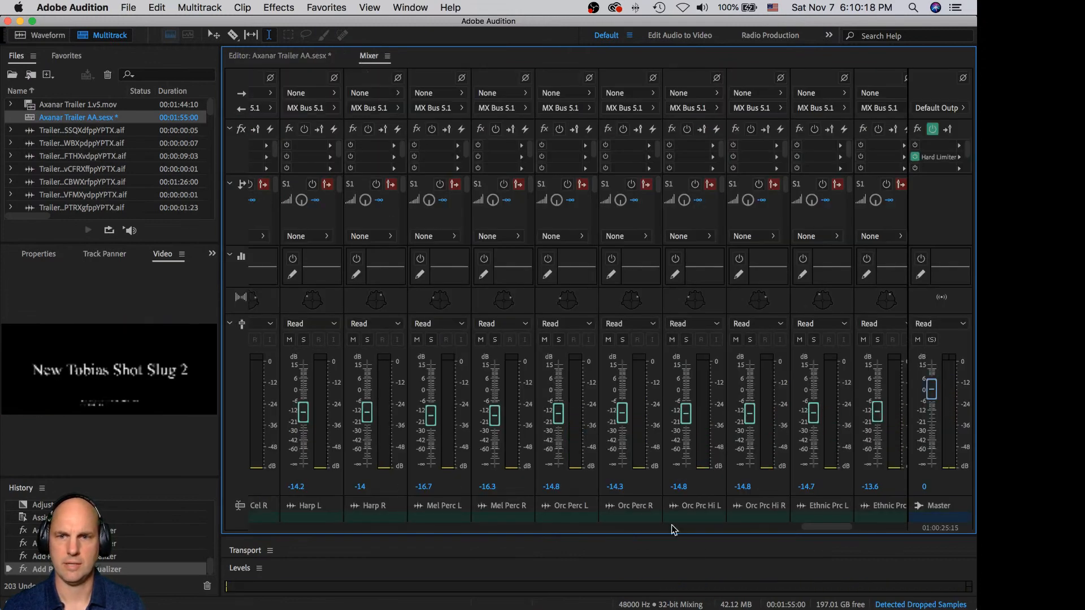
{"action": "left_click_drag", "start_coordinate": [827, 527], "coordinate": [733, 520]}
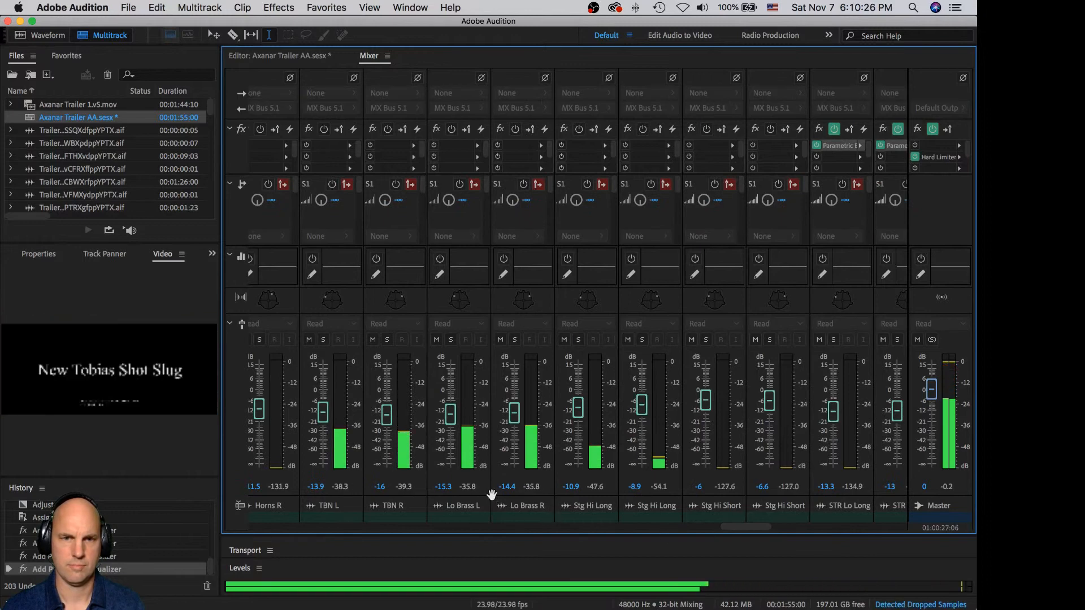
{"action": "key", "text": "space"}
Step: Set the automation mode of Lo Brass L, Lo Brass R, TBN R and TBN L to Touch
{"action": "left_click", "coordinate": [452, 322]}
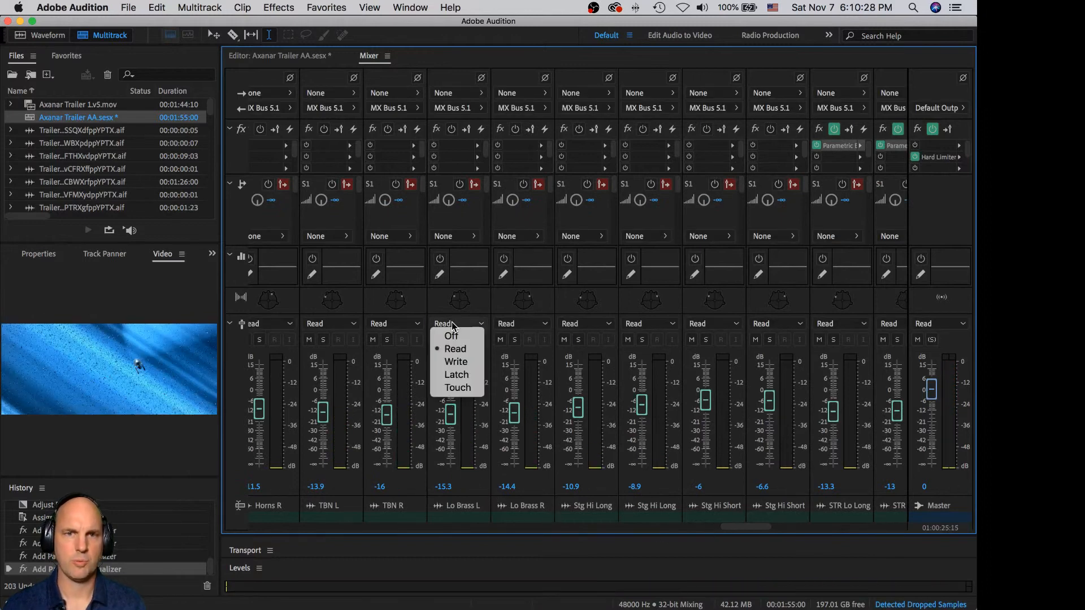
{"action": "left_click", "coordinate": [454, 389]}
{"action": "left_click", "coordinate": [520, 324]}
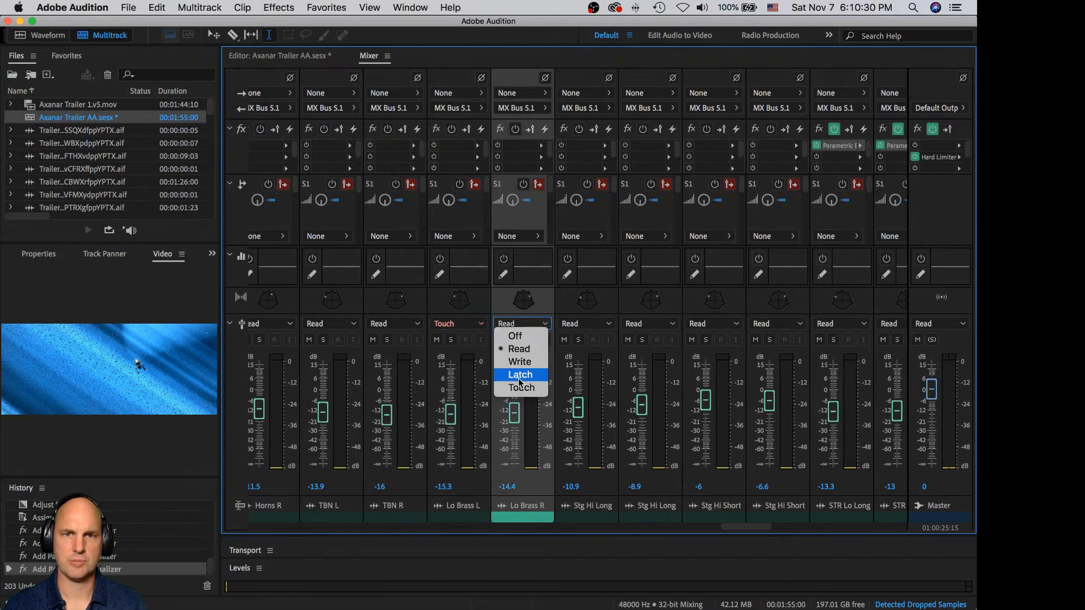
{"action": "left_click", "coordinate": [517, 388]}
{"action": "left_click", "coordinate": [399, 326]}
{"action": "left_click", "coordinate": [387, 388]}
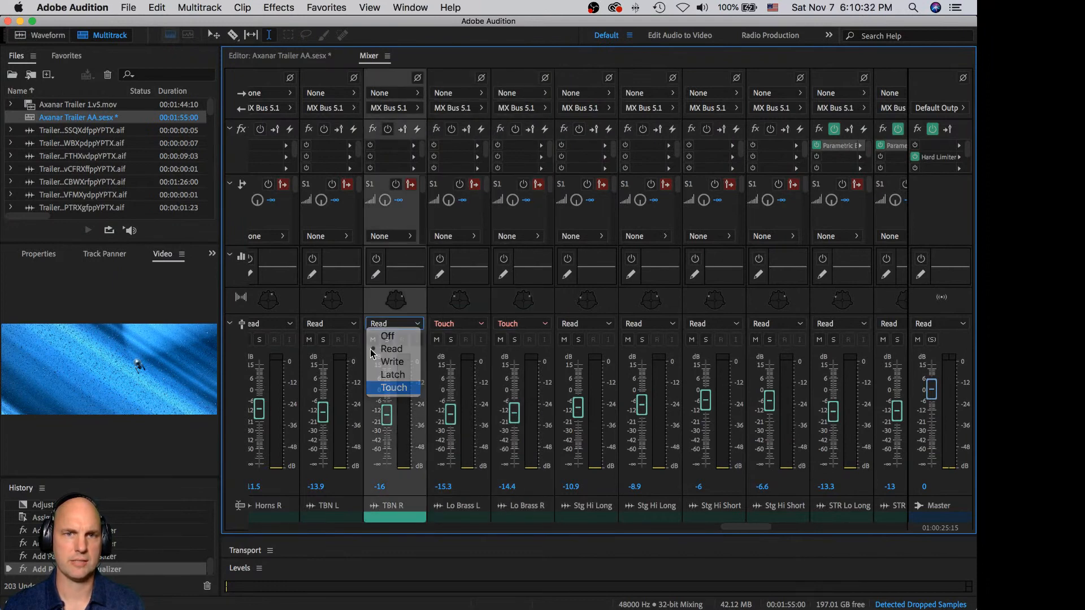
{"action": "left_click", "coordinate": [334, 323]}
{"action": "left_click", "coordinate": [339, 387]}
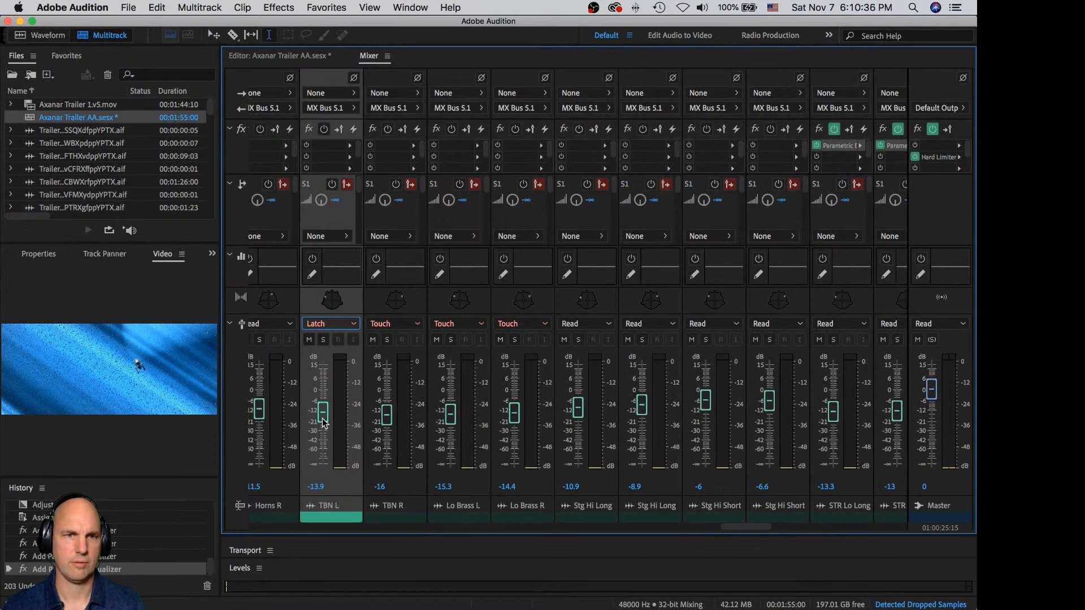
{"action": "left_click", "coordinate": [330, 325]}
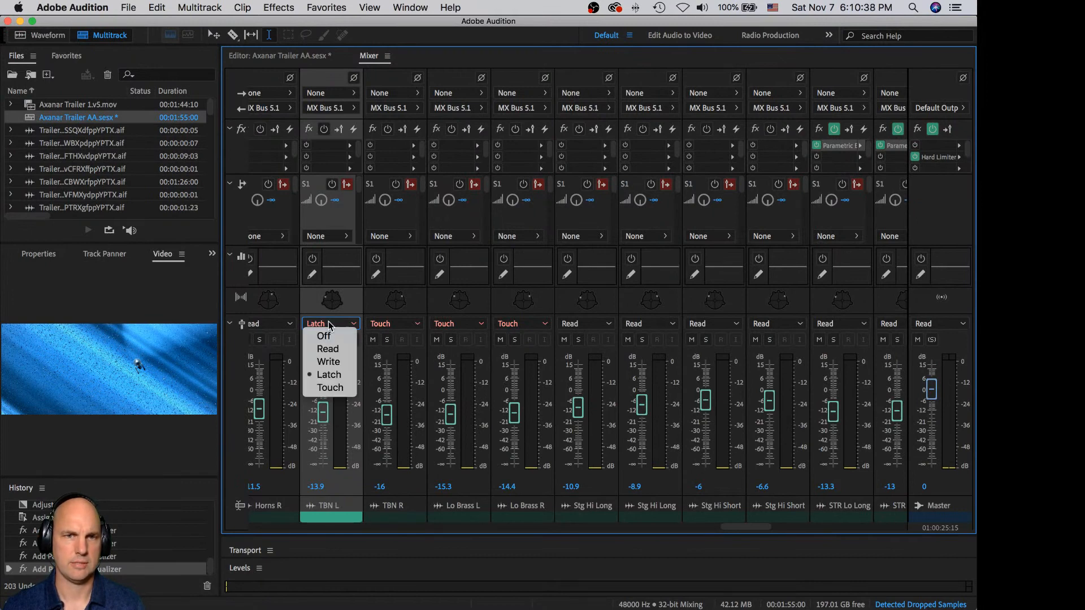
{"action": "left_click", "coordinate": [334, 389]}
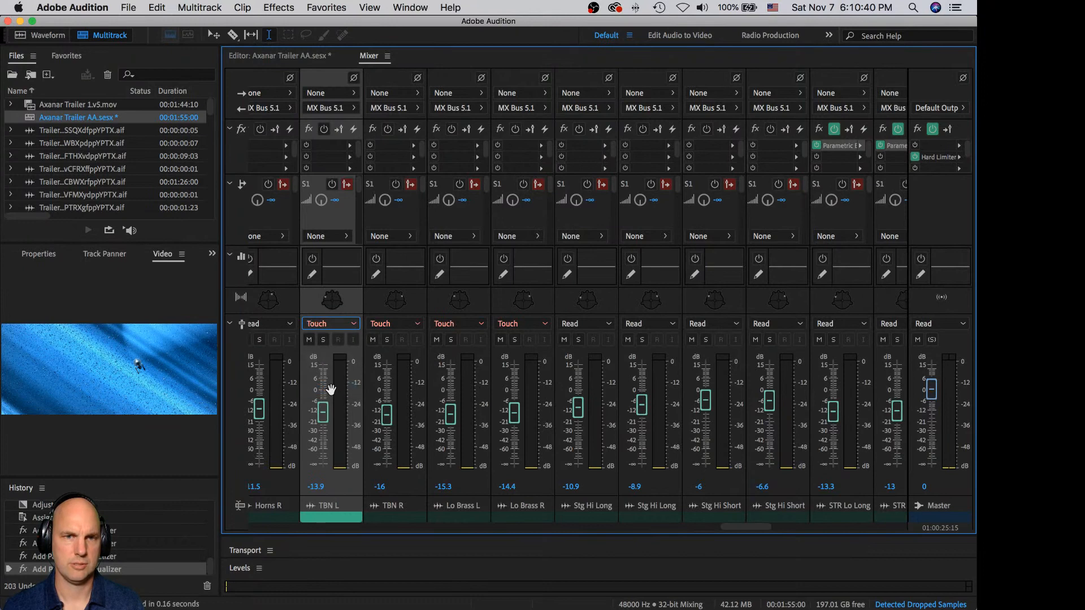
Step: Record Touch volume automation on TBN L from 01:00:25:15, riding the level up to about -7 dB
{"action": "key", "text": "space"}
{"action": "mouse_move", "coordinate": [323, 407]}
{"action": "left_mouse_down"}
{"action": "mouse_move", "coordinate": [323, 389]}
{"action": "mouse_move", "coordinate": [323, 403]}
{"action": "left_mouse_up"}
{"action": "key", "text": "space"}
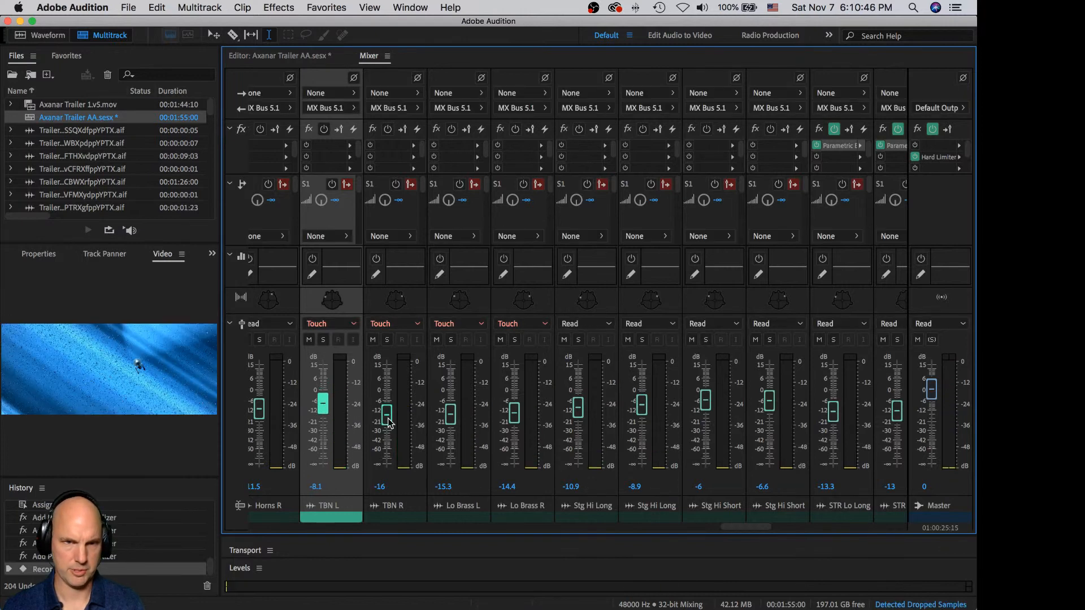
{"action": "key", "text": "space"}
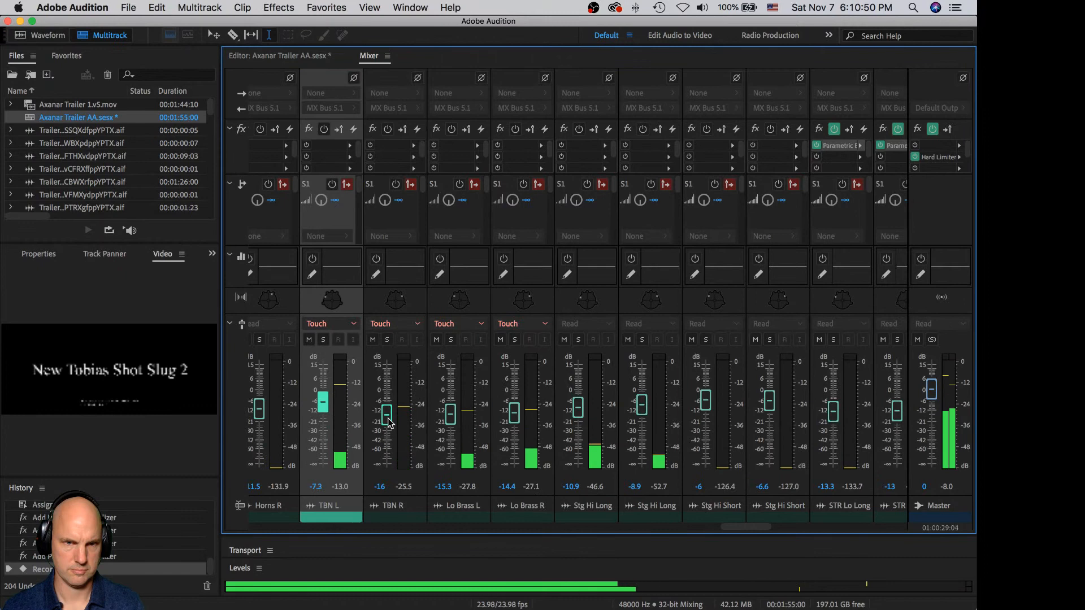
{"action": "key", "text": "space"}
{"action": "key", "text": "space"}
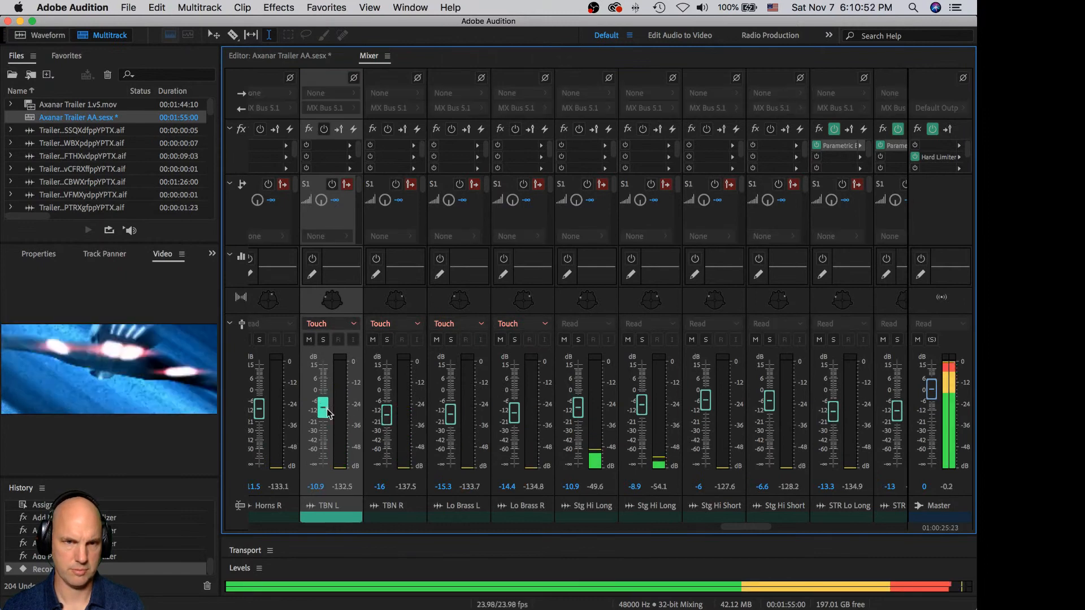
{"action": "left_click_drag", "start_coordinate": [324, 412], "coordinate": [327, 409]}
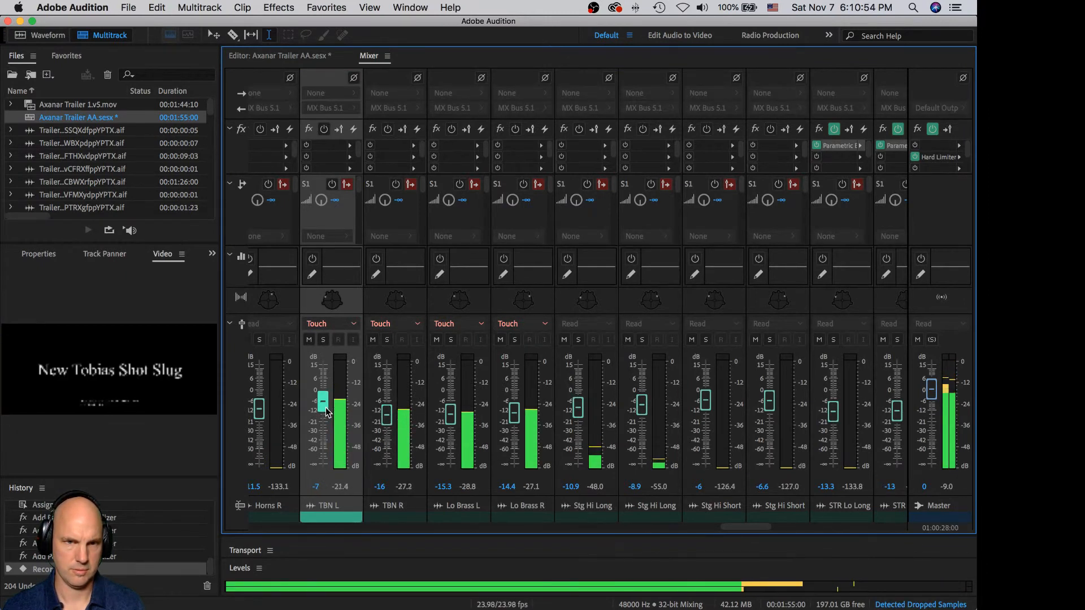
{"action": "key", "text": "space"}
Step: Record louder Touch volume automation for TBN R, Lo Brass L and Lo Brass R from 01:00:25:15, and save the session
{"action": "key", "text": "space"}
{"action": "left_click_drag", "start_coordinate": [388, 421], "coordinate": [516, 411]}
{"action": "key", "text": "space"}
{"action": "key", "text": "space"}
{"action": "key", "text": "space"}
{"action": "key", "text": "space"}
{"action": "key", "text": "space"}
{"action": "key", "text": "space"}
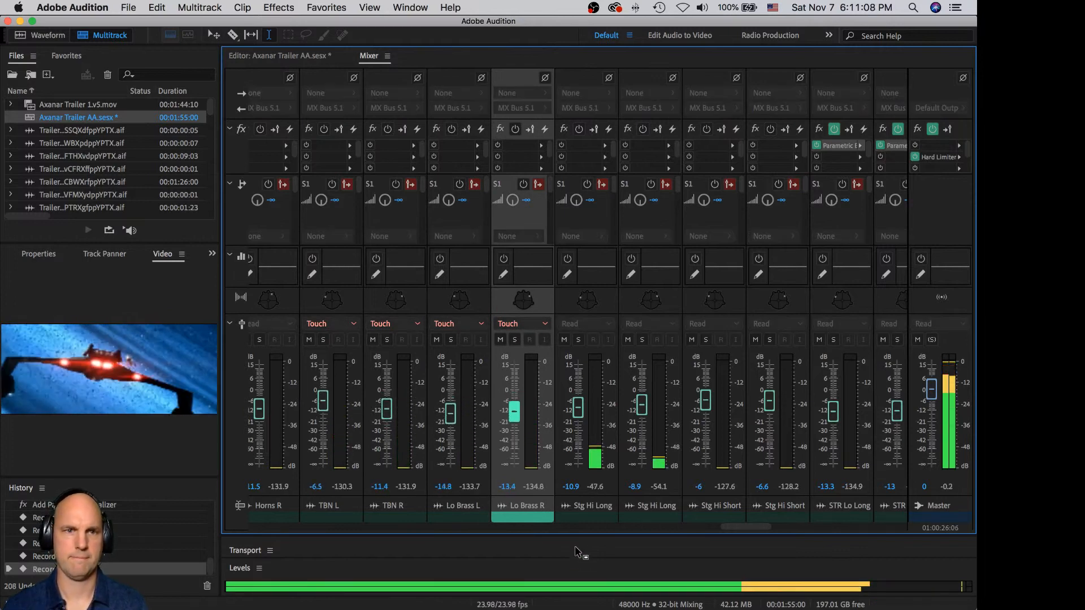
{"action": "key", "text": "super+s"}
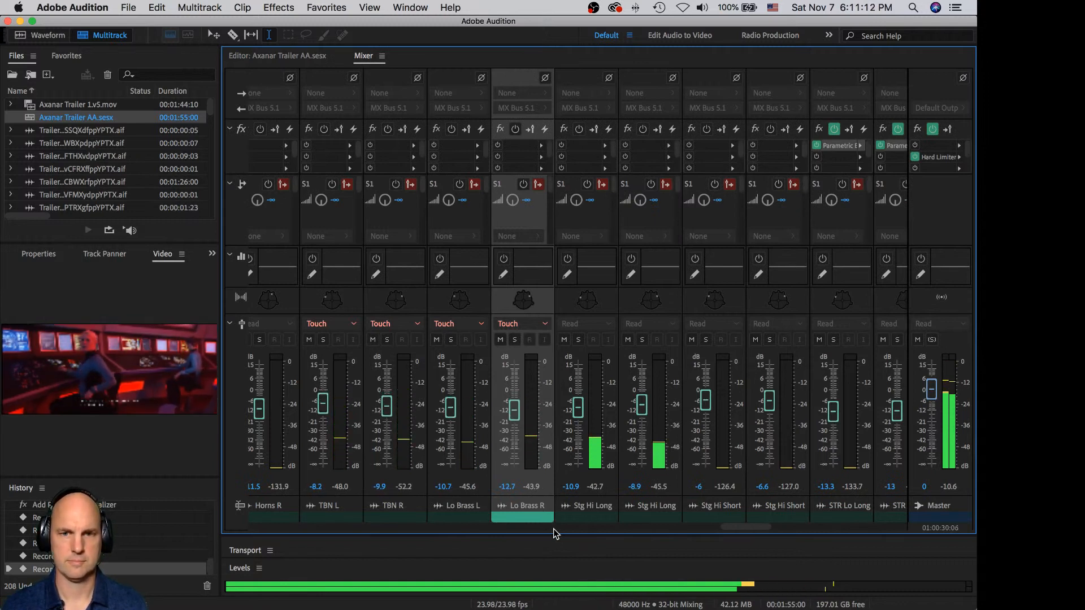
{"action": "key", "text": "j"}
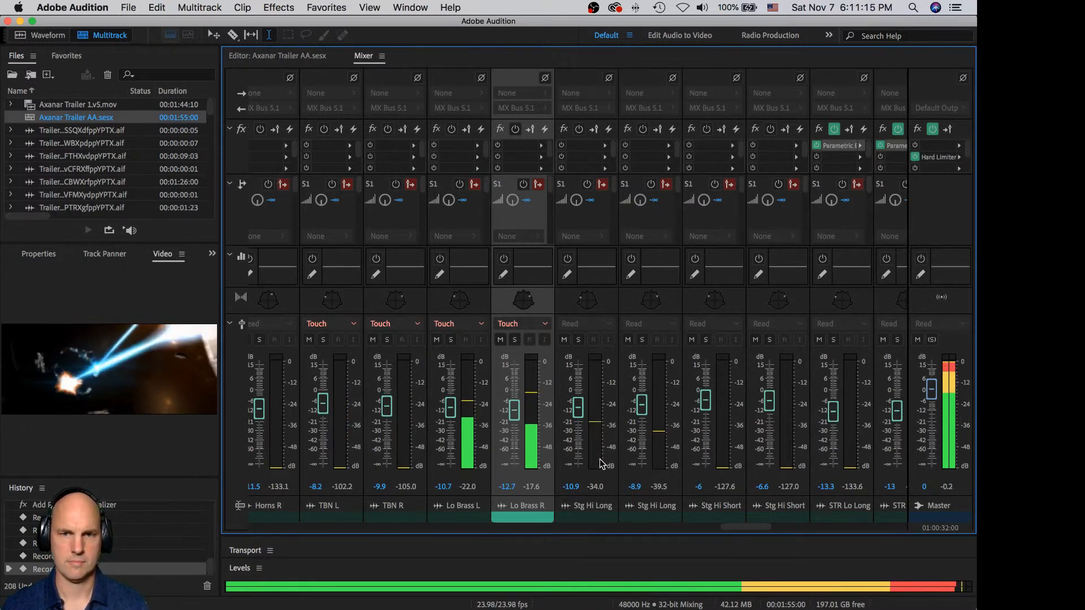
Step: Set the automation mode of the left Stg Hi Long track to Touch and the right one to Latch
{"action": "left_click", "coordinate": [586, 324]}
{"action": "left_click", "coordinate": [586, 388]}
{"action": "left_click", "coordinate": [649, 324]}
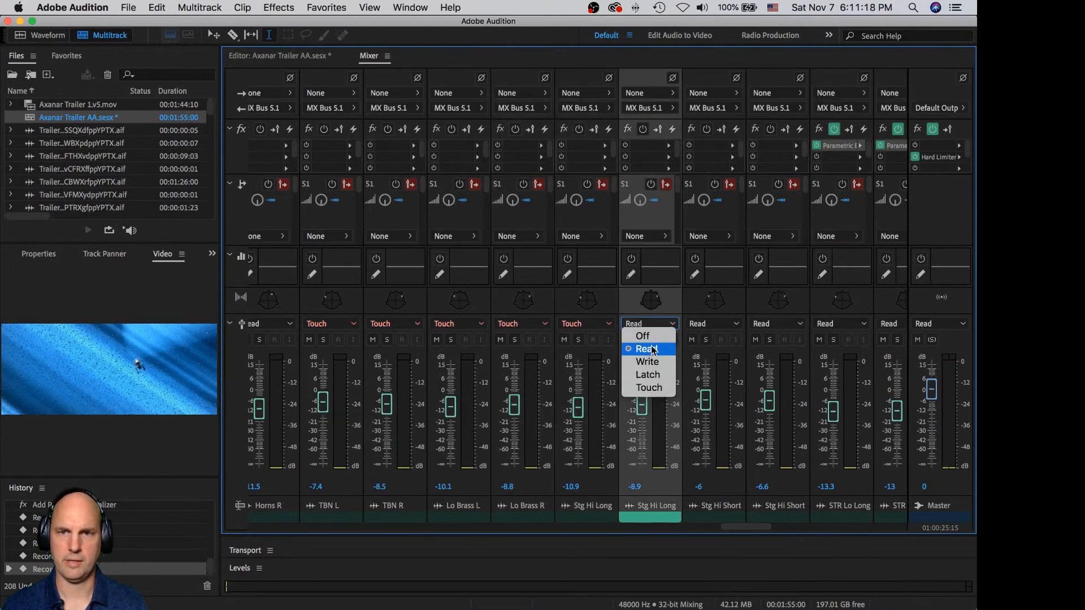
{"action": "left_click", "coordinate": [644, 375]}
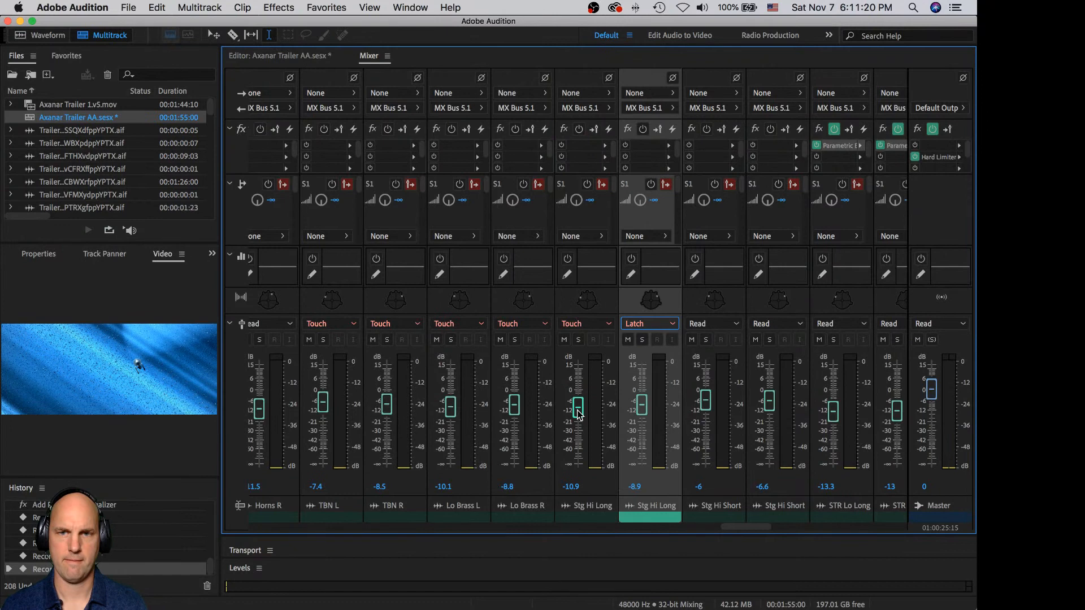
Step: Switch the right Stg Hi Long track to Touch and record volume automation on the left one from 01:00:25:15, starting at about -7.9 dB
{"action": "left_click", "coordinate": [589, 371]}
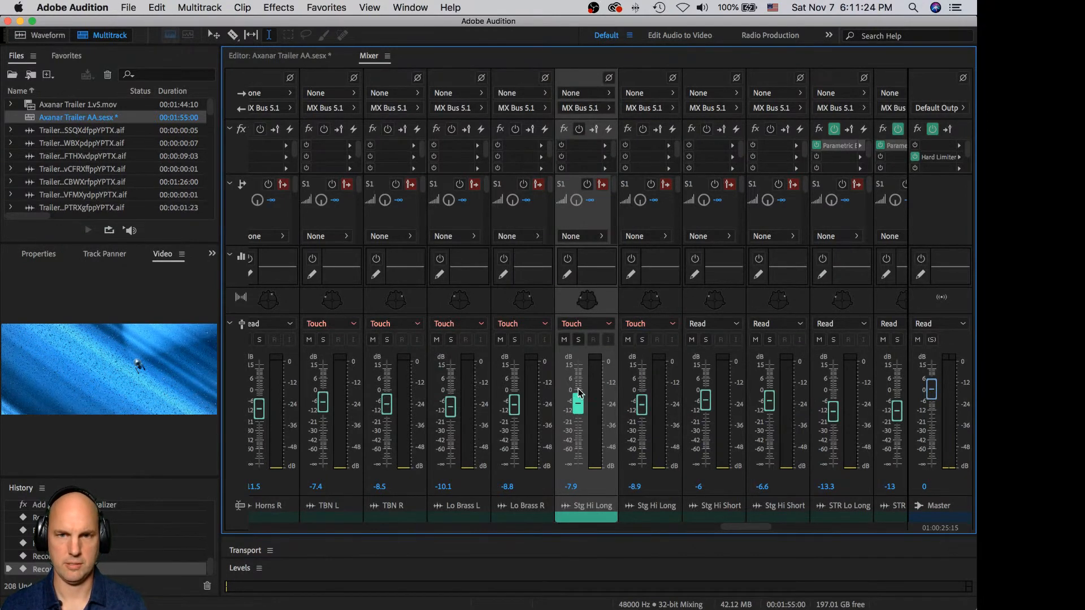
{"action": "key", "text": "space"}
{"action": "mouse_move", "coordinate": [579, 411]}
{"action": "left_mouse_down"}
{"action": "mouse_move", "coordinate": [581, 402]}
{"action": "mouse_move", "coordinate": [580, 414]}
{"action": "left_mouse_up"}
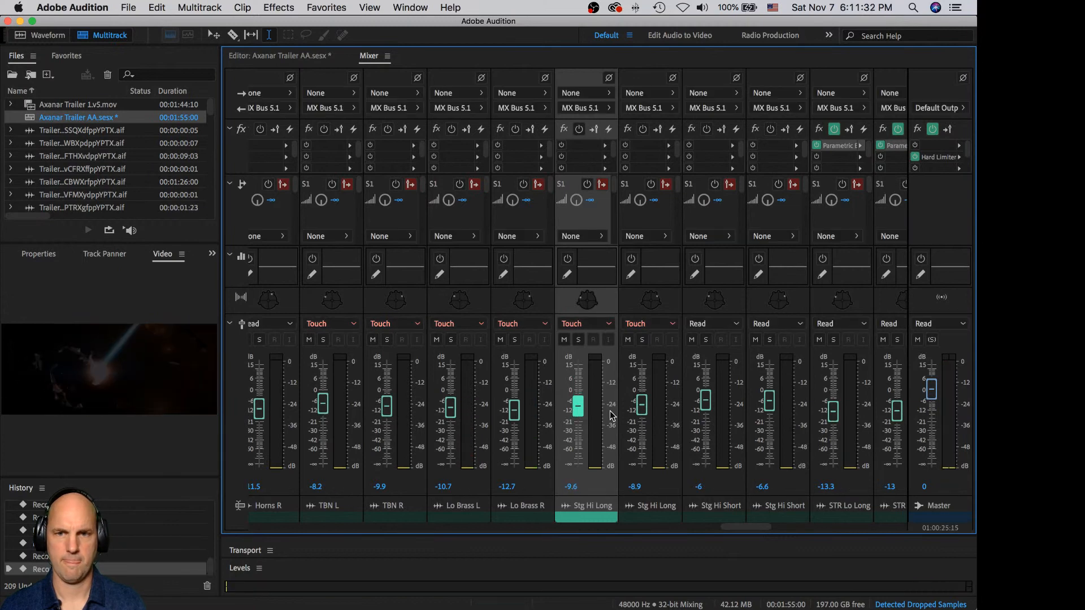
Step: Record Touch volume automation on the right Stg Hi Long track from 01:00:25:15
{"action": "left_click", "coordinate": [646, 412]}
{"action": "left_click_drag", "start_coordinate": [645, 412], "coordinate": [644, 398]}
{"action": "key", "text": "space"}
Step: Move the playhead to 01:00:34:06 and play the session from there to check the level of the choir tracks
{"action": "key", "text": "space"}
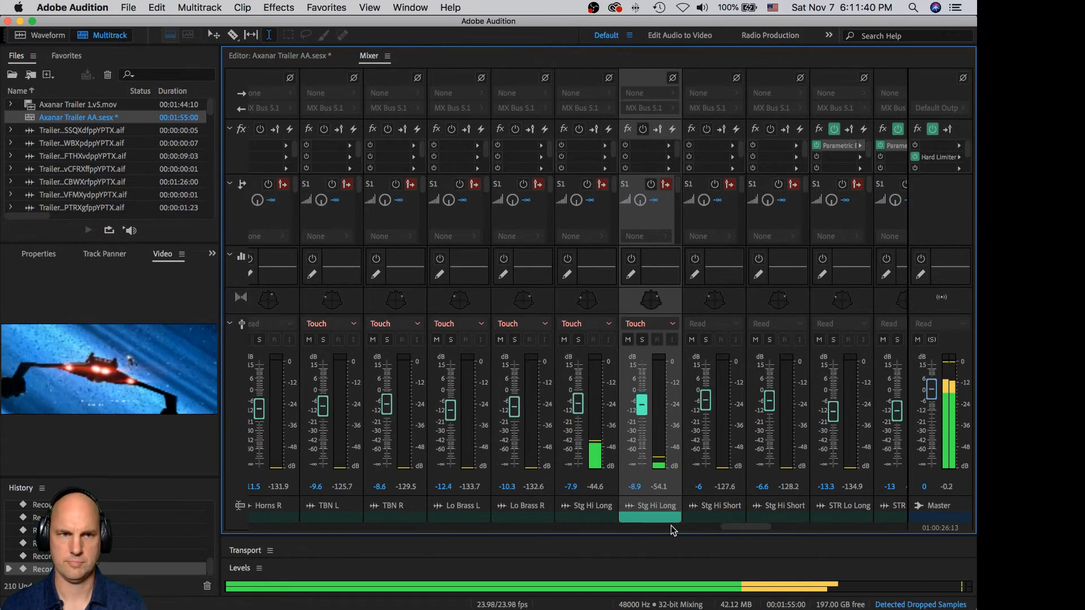
{"action": "left_click", "coordinate": [303, 56]}
{"action": "key", "text": "space"}
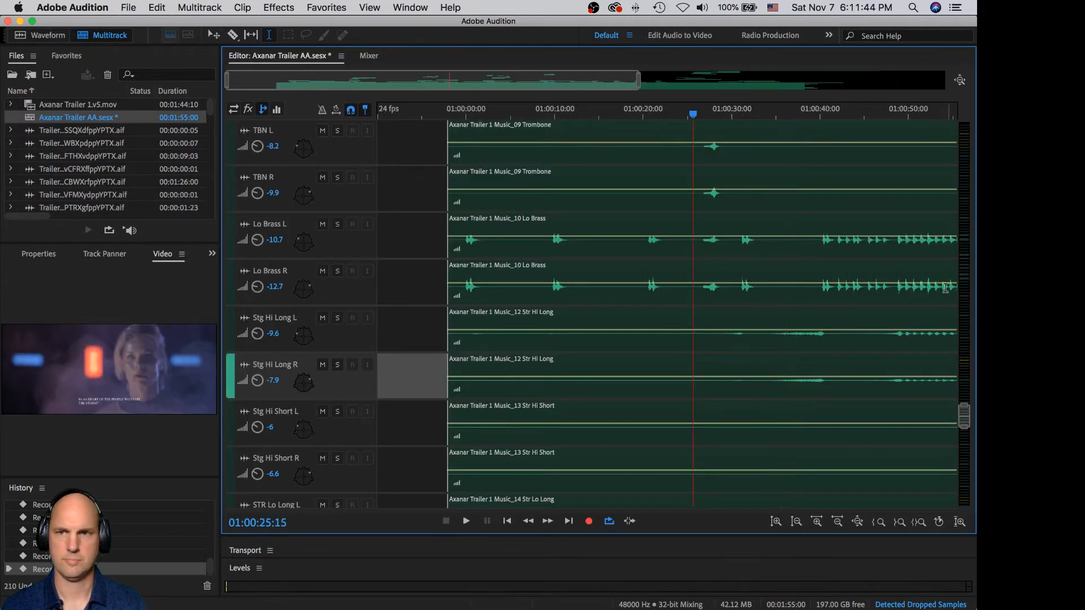
{"action": "left_click", "coordinate": [769, 210]}
{"action": "key", "text": "space"}
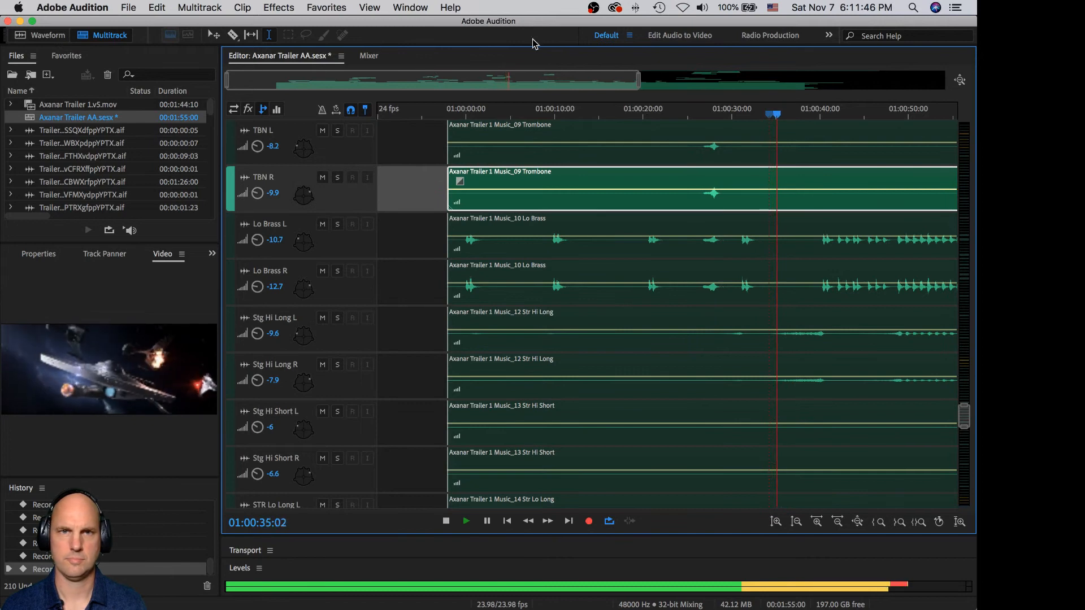
{"action": "left_click", "coordinate": [370, 57]}
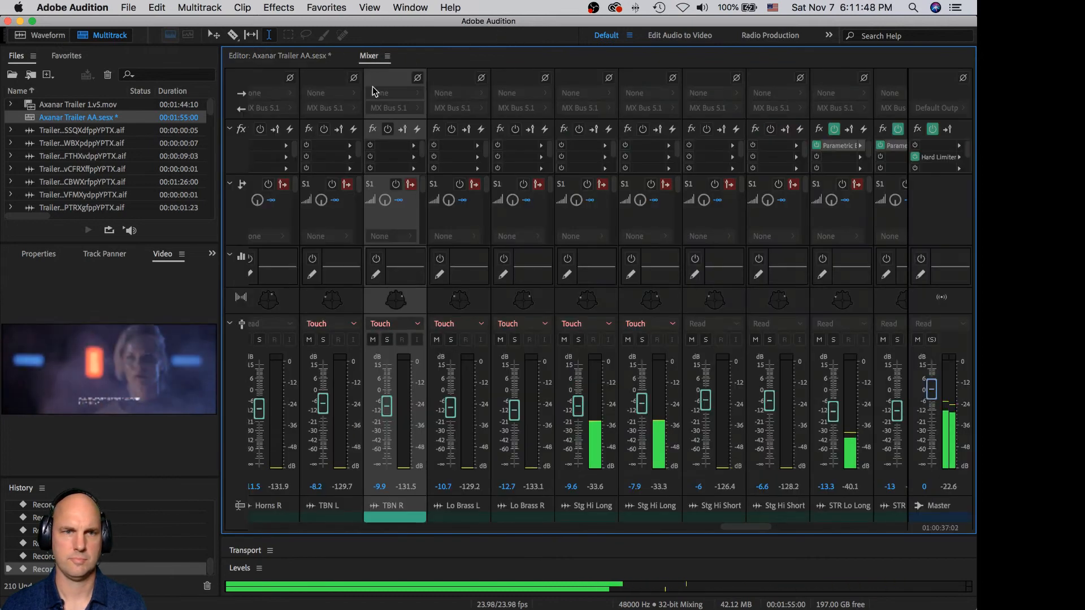
{"action": "left_click_drag", "start_coordinate": [741, 527], "coordinate": [863, 524]}
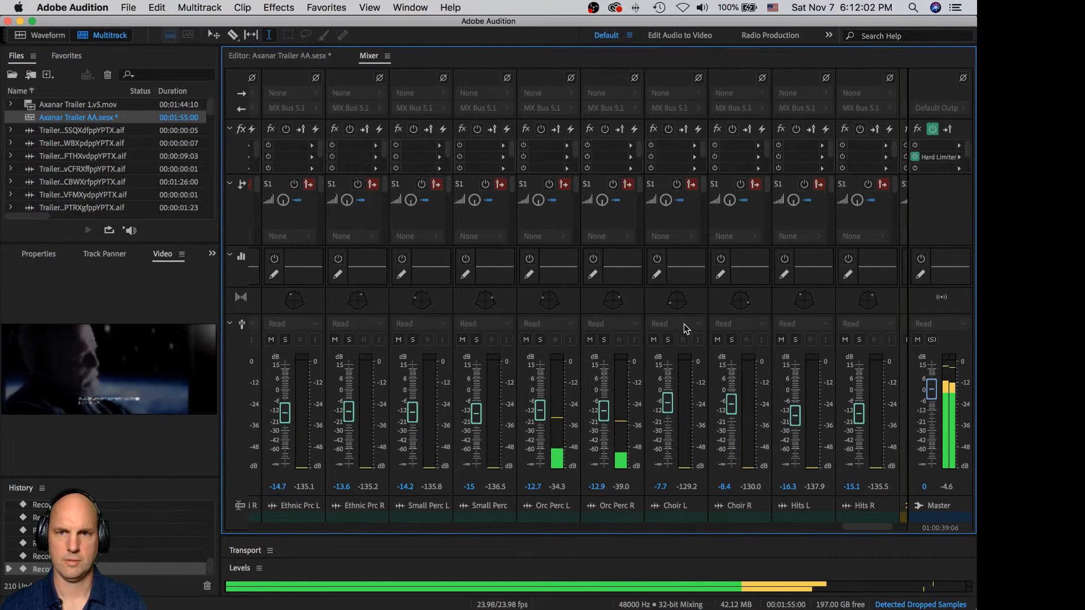
{"action": "key", "text": "space"}
Step: Set the automation mode of Choir L and Choir R to Touch
{"action": "left_click", "coordinate": [684, 323]}
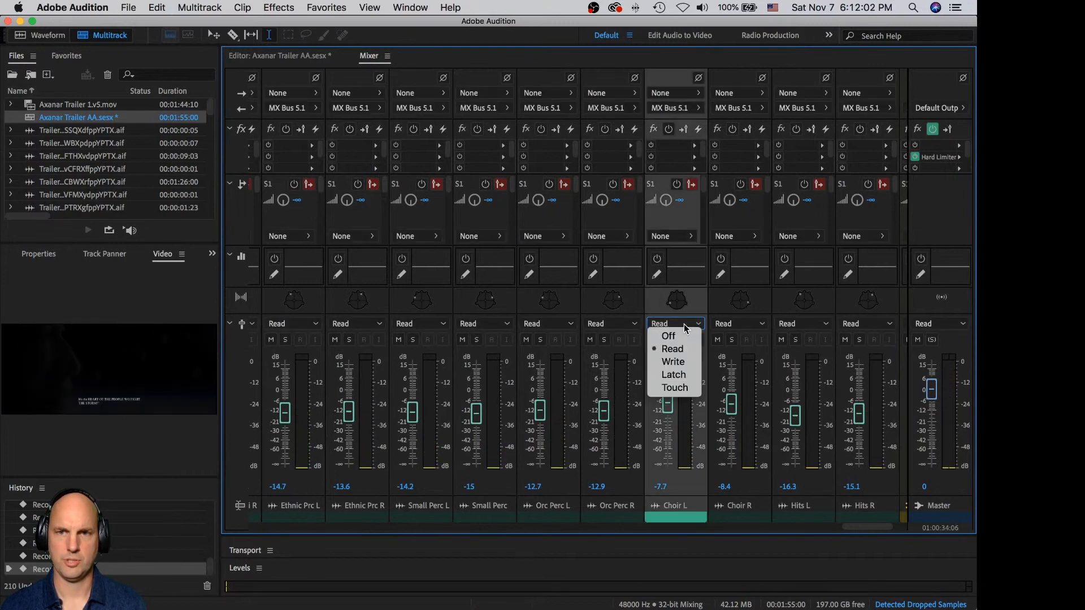
{"action": "left_click", "coordinate": [677, 390]}
{"action": "left_click", "coordinate": [737, 324]}
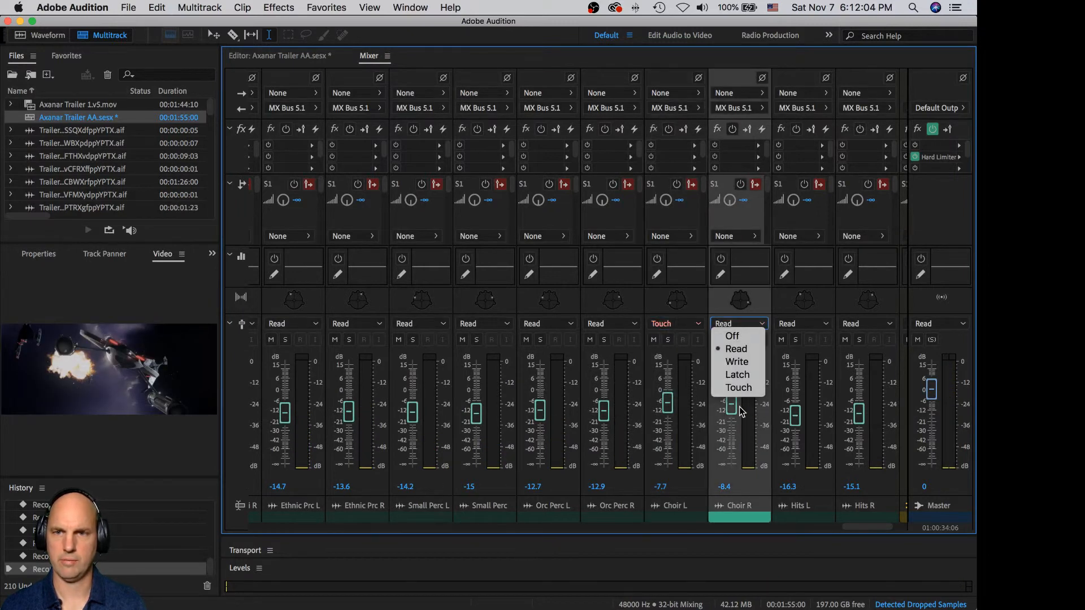
{"action": "left_click", "coordinate": [739, 388]}
{"action": "left_click", "coordinate": [685, 367]}
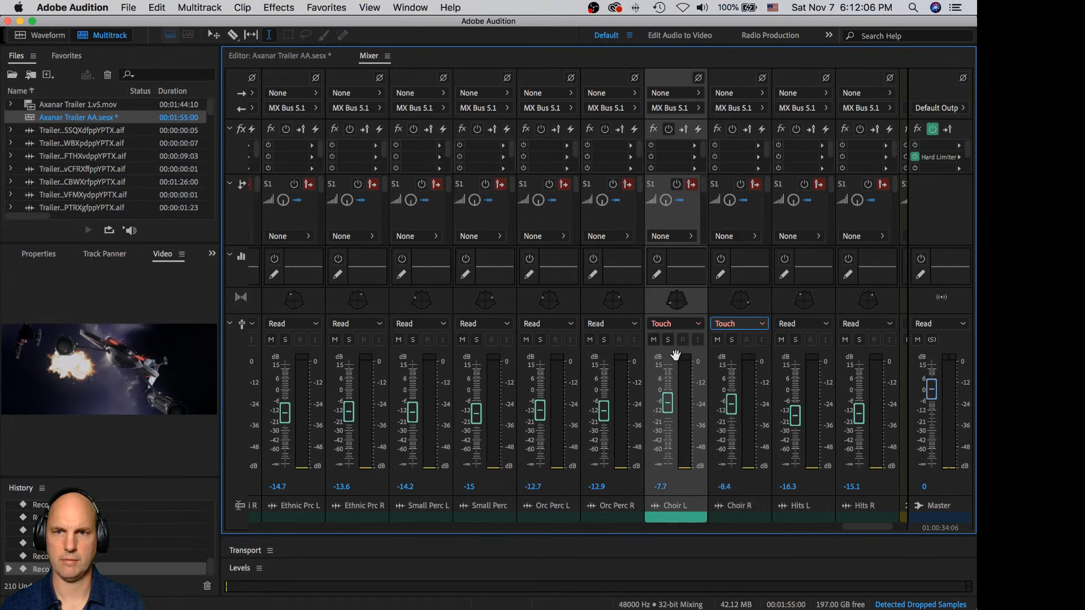
Step: Record Touch volume automation on Choir L from 01:00:34:06, riding the level up to about 1.9 dB
{"action": "key", "text": "space"}
{"action": "left_click_drag", "start_coordinate": [668, 404], "coordinate": [670, 394]}
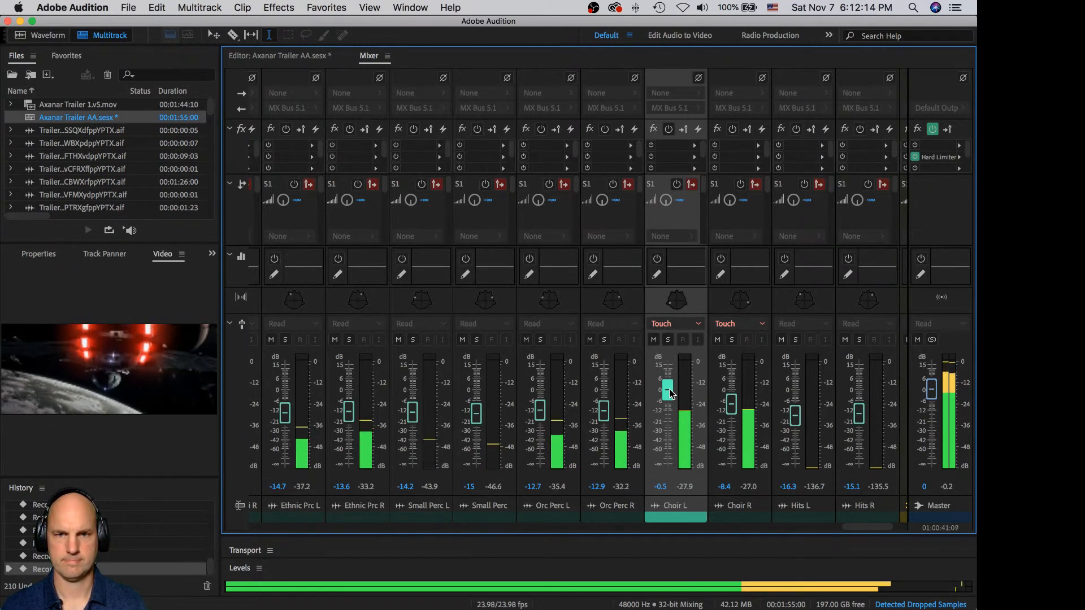
{"action": "left_click_drag", "start_coordinate": [671, 394], "coordinate": [669, 396]}
{"action": "key", "text": "space"}
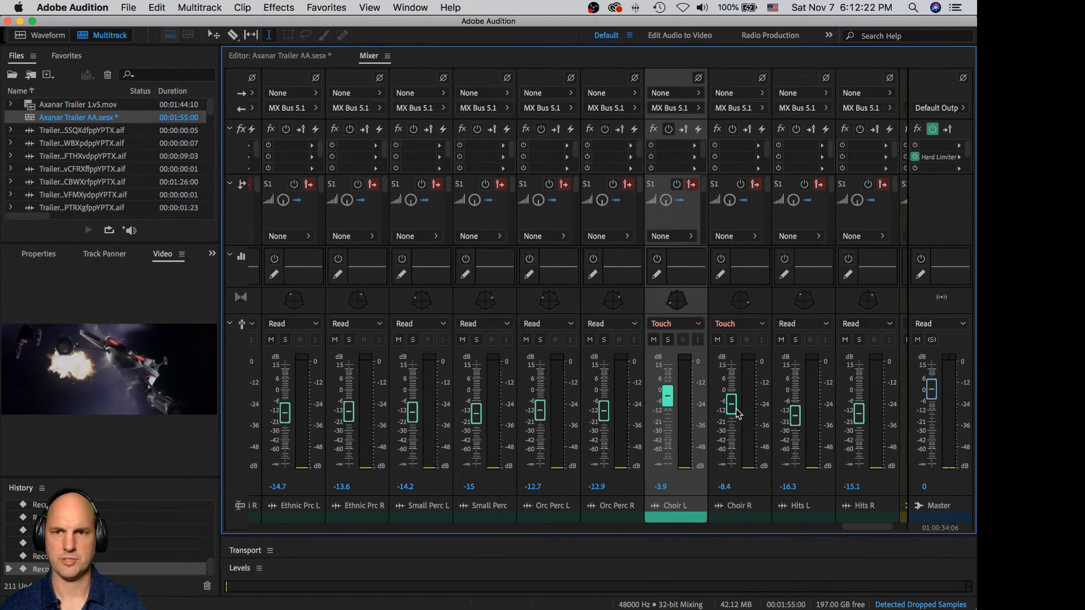
Step: Record Touch volume automation on Choir R from 01:00:34:06, riding the level up to about -0.5 dB
{"action": "key", "text": "space"}
{"action": "left_click_drag", "start_coordinate": [736, 411], "coordinate": [740, 405]}
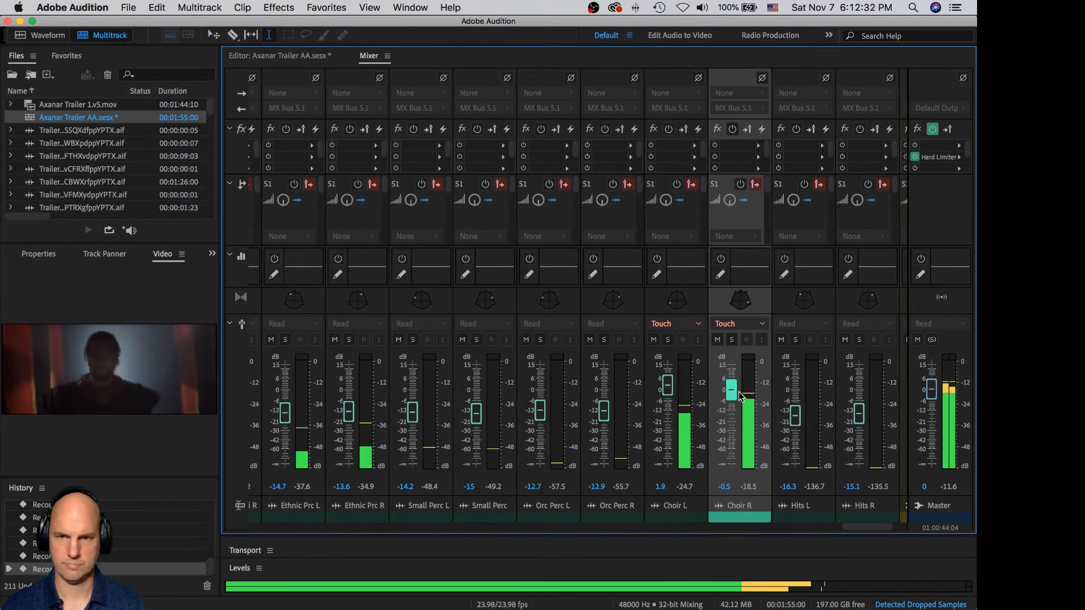
{"action": "left_click_drag", "start_coordinate": [739, 396], "coordinate": [742, 399]}
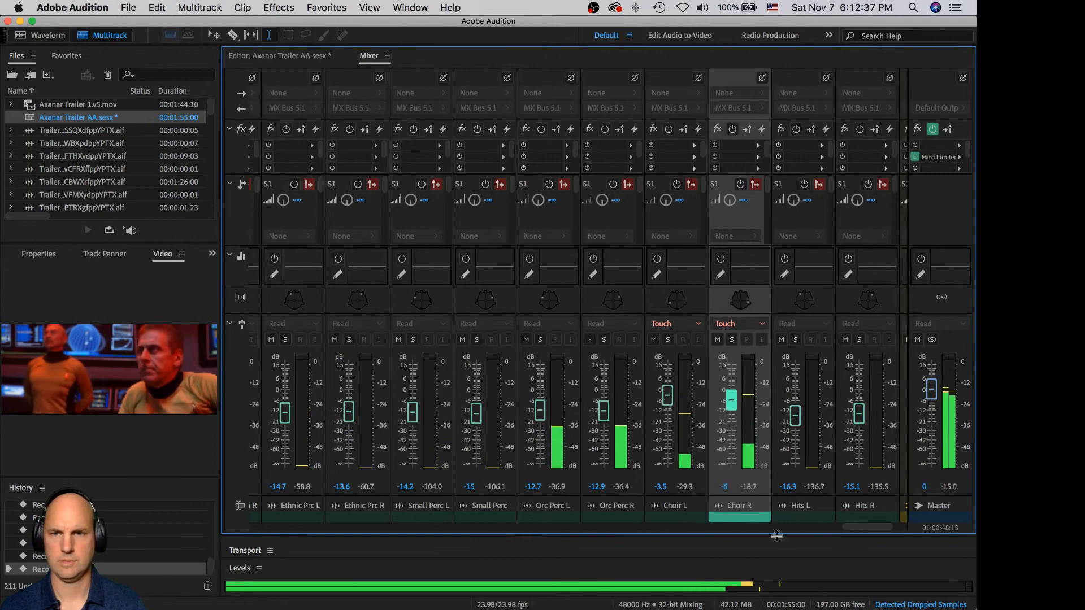
{"action": "key", "text": "space"}
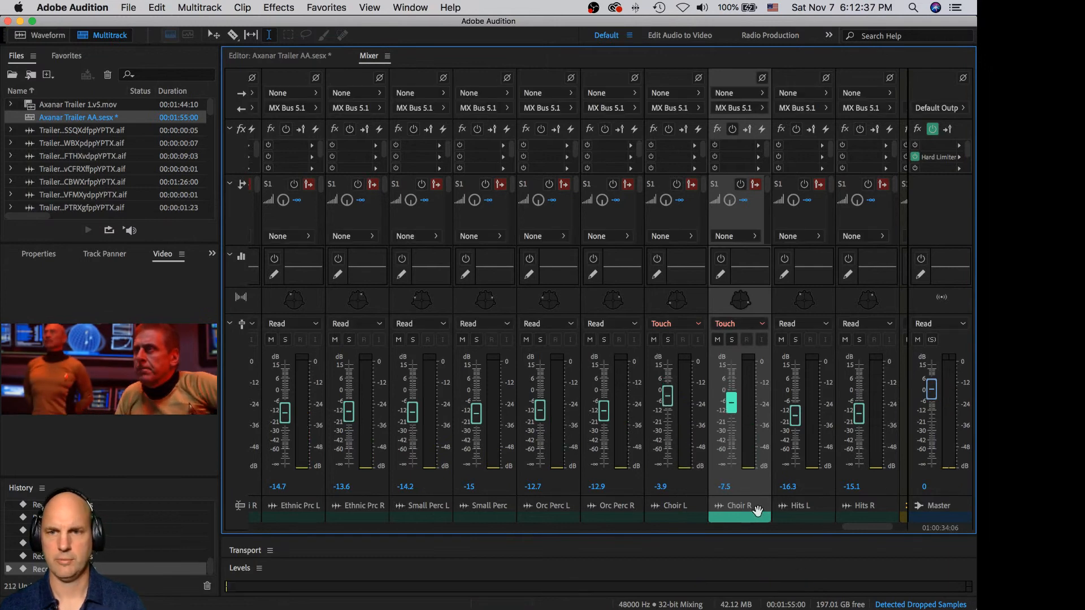
Step: Move the playhead to 01:00:43:20 and save the session
{"action": "left_click", "coordinate": [309, 57]}
{"action": "left_click", "coordinate": [874, 149]}
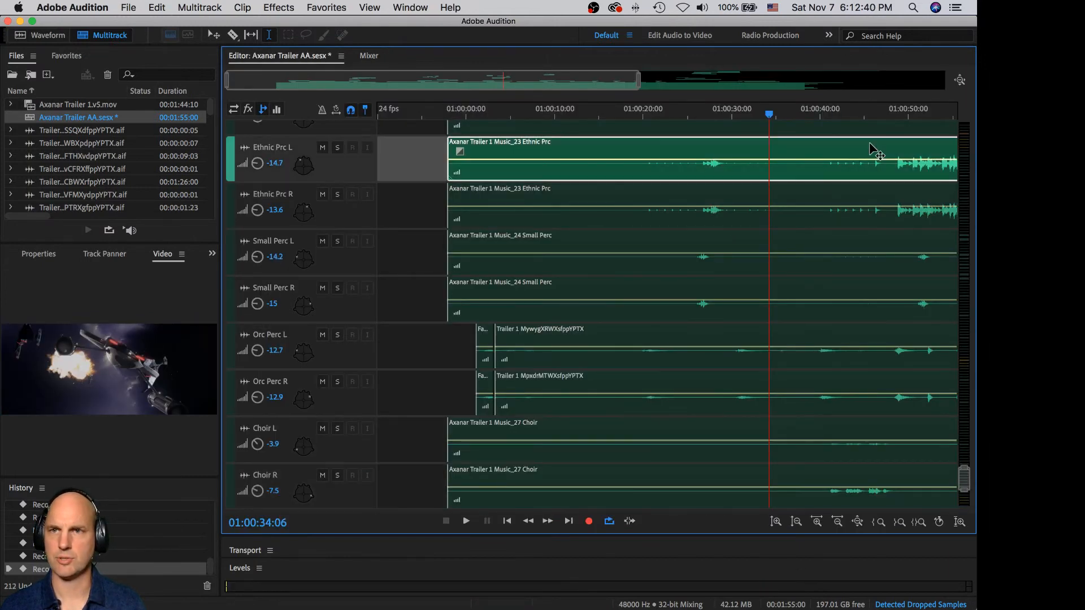
{"action": "left_click", "coordinate": [855, 113]}
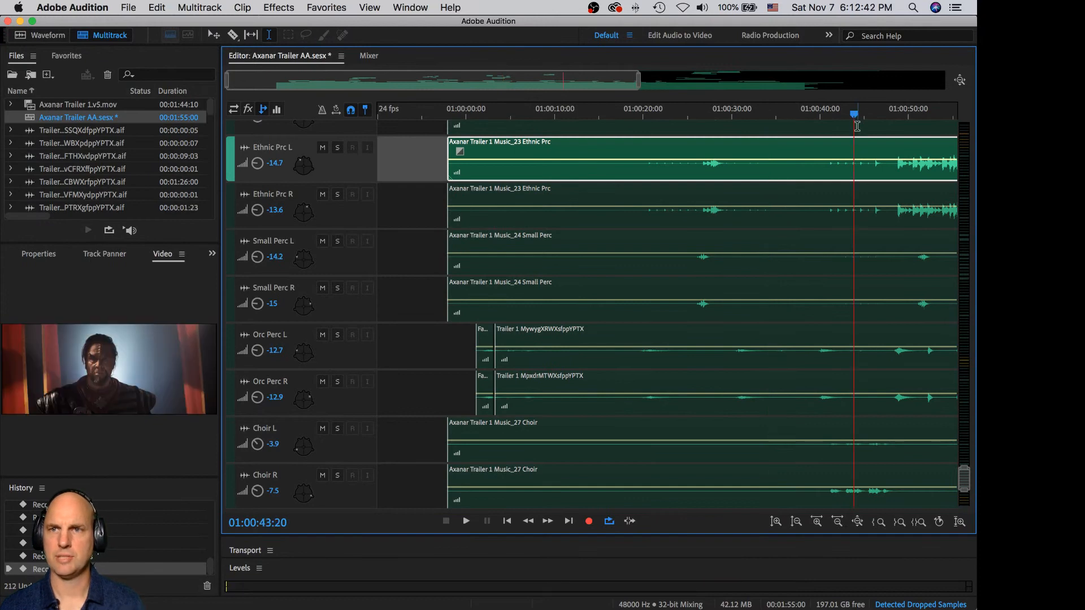
{"action": "key", "text": "super+s"}
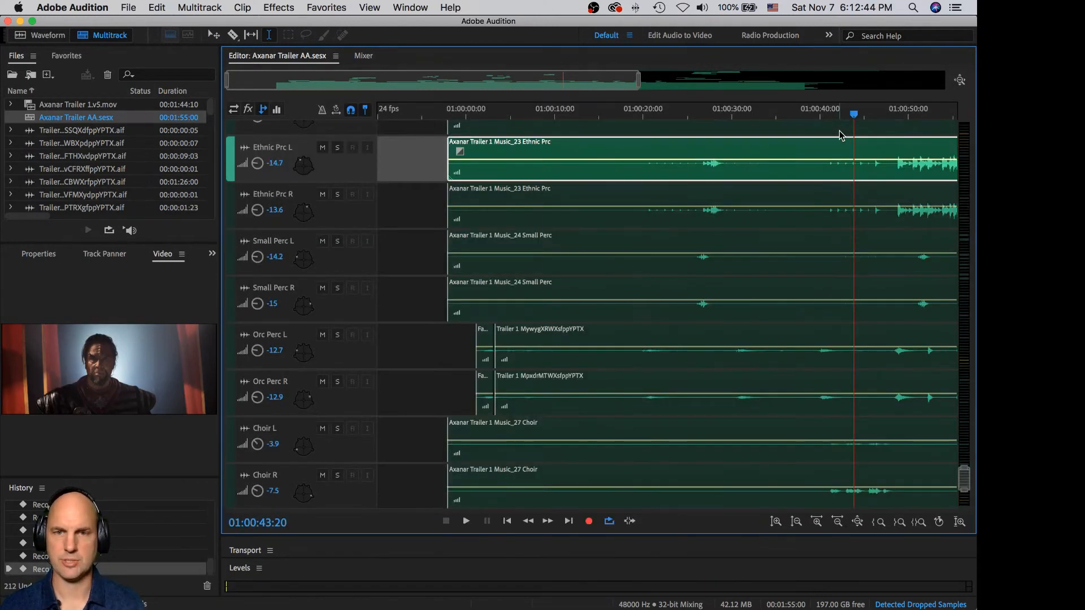
Step: Play the session from 01:00:43:20 and set the automation mode of MX Bus 5.1 to Touch
{"action": "key", "text": "space"}
{"action": "left_click", "coordinate": [363, 55]}
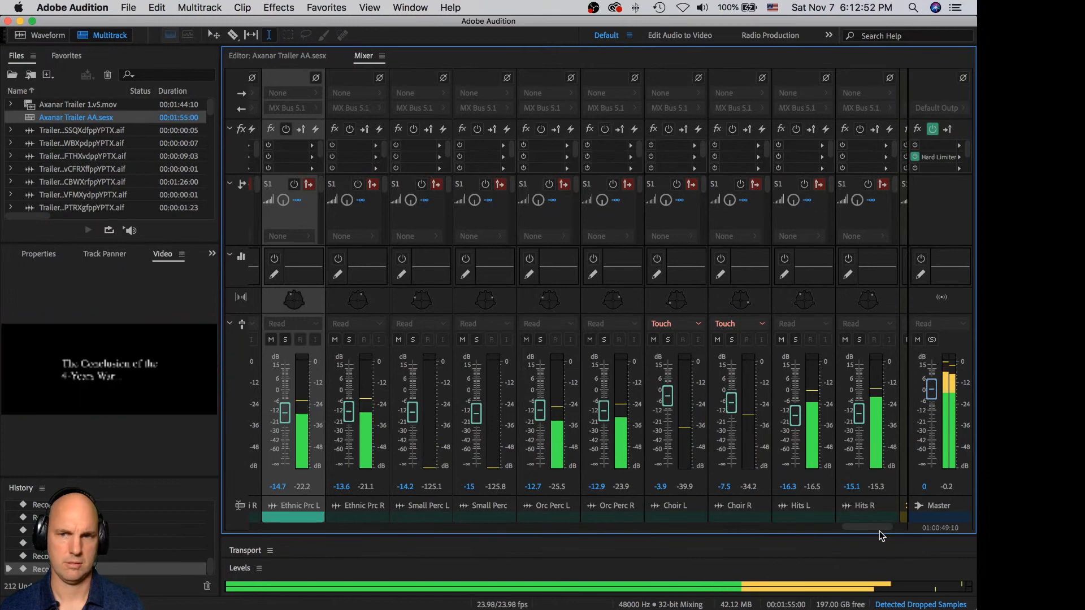
{"action": "left_click_drag", "start_coordinate": [867, 527], "coordinate": [890, 528]}
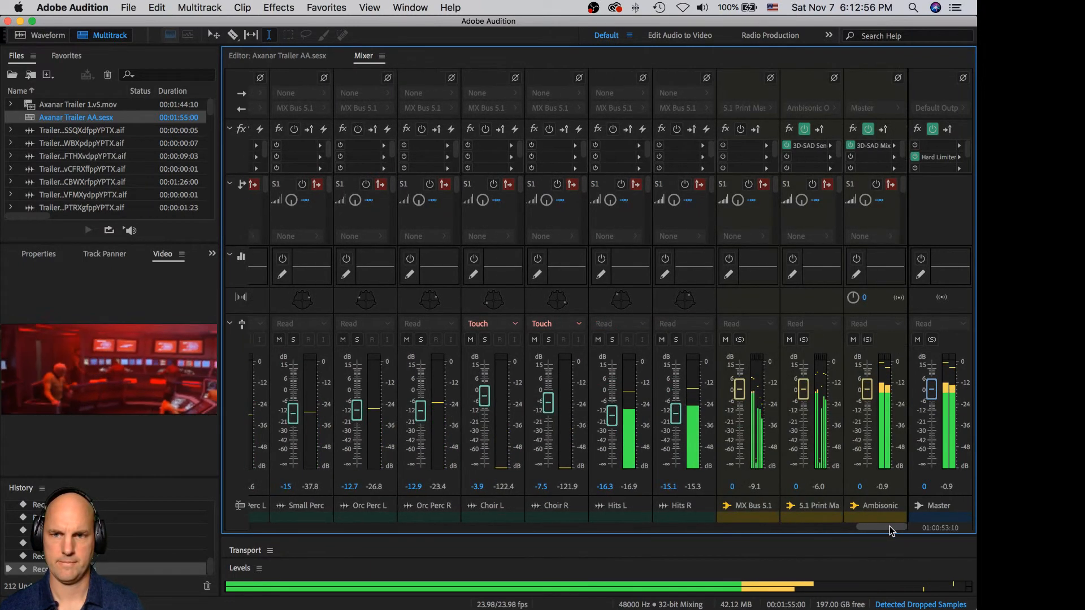
{"action": "key", "text": "space"}
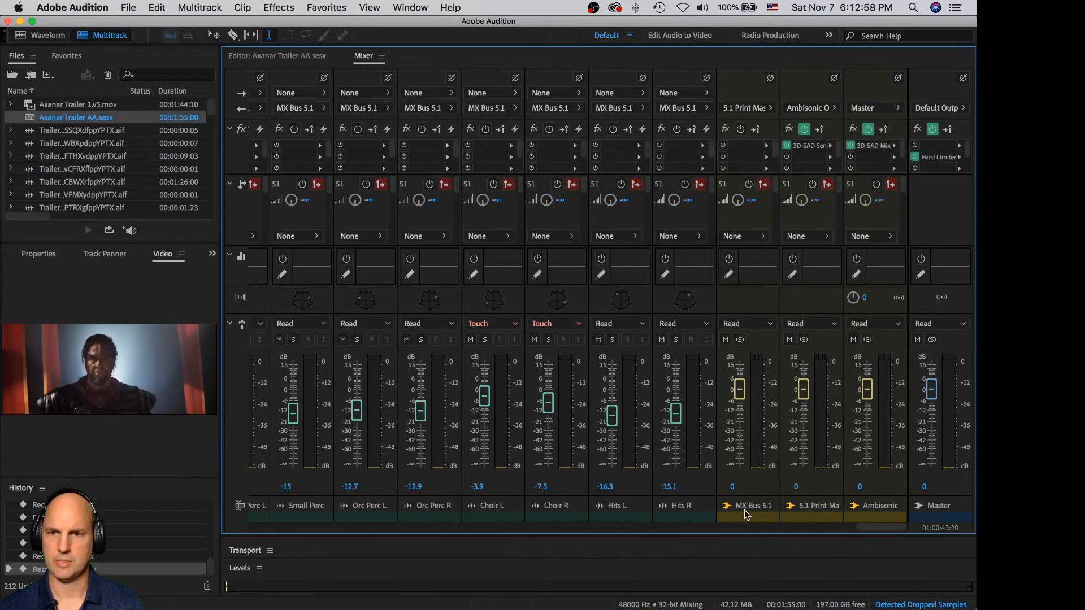
{"action": "left_click", "coordinate": [750, 325]}
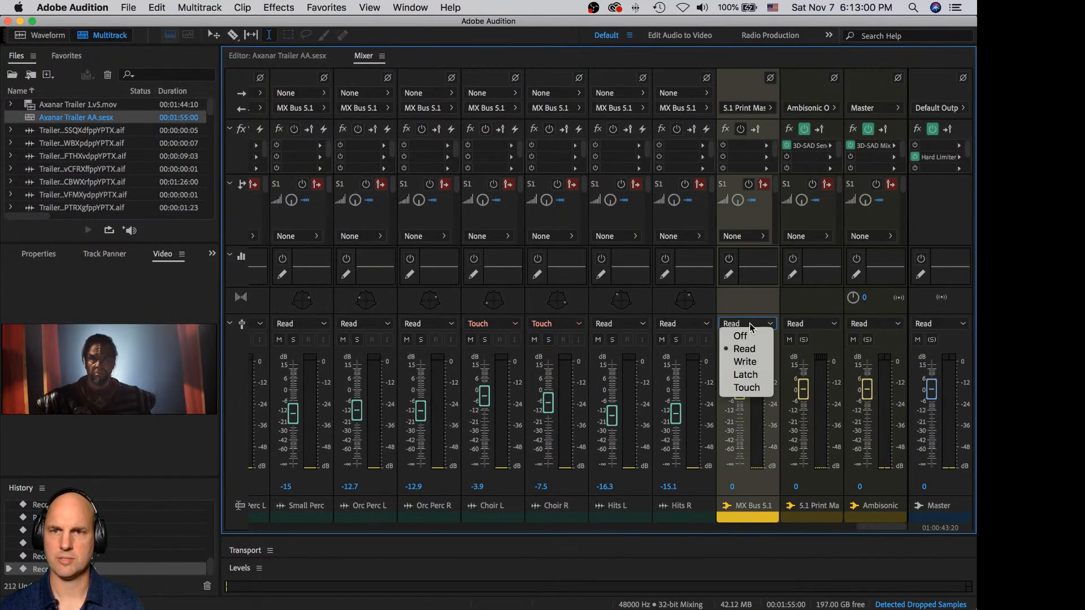
{"action": "left_click", "coordinate": [748, 389]}
Step: Set the automation mode of SFX Bus 5.1 to Touch and raise its level to 3 dB
{"action": "left_click_drag", "start_coordinate": [884, 527], "coordinate": [653, 524]}
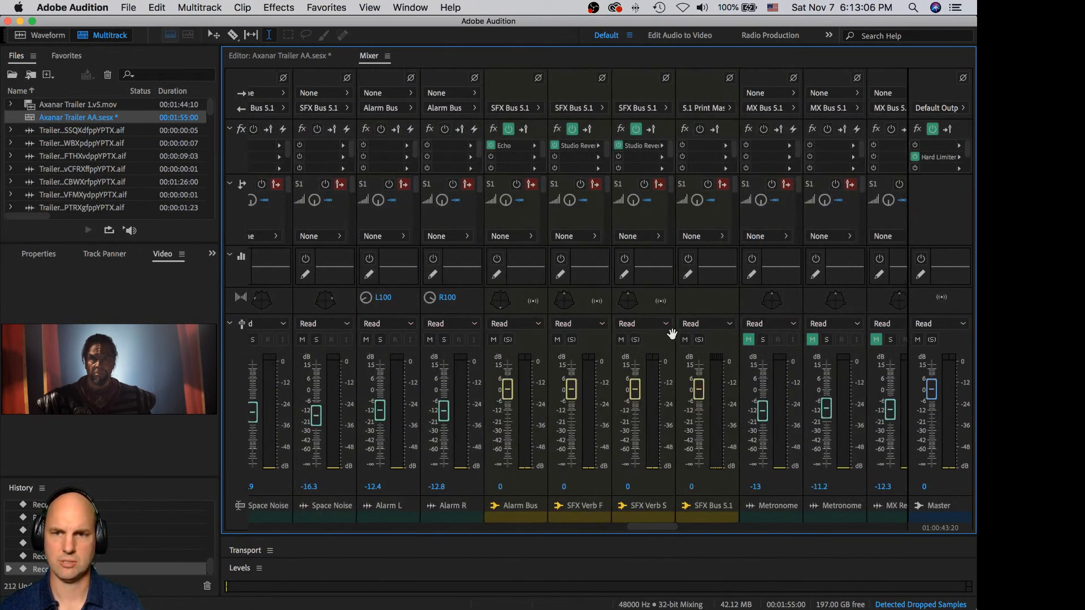
{"action": "left_click", "coordinate": [714, 324]}
{"action": "left_click", "coordinate": [713, 388]}
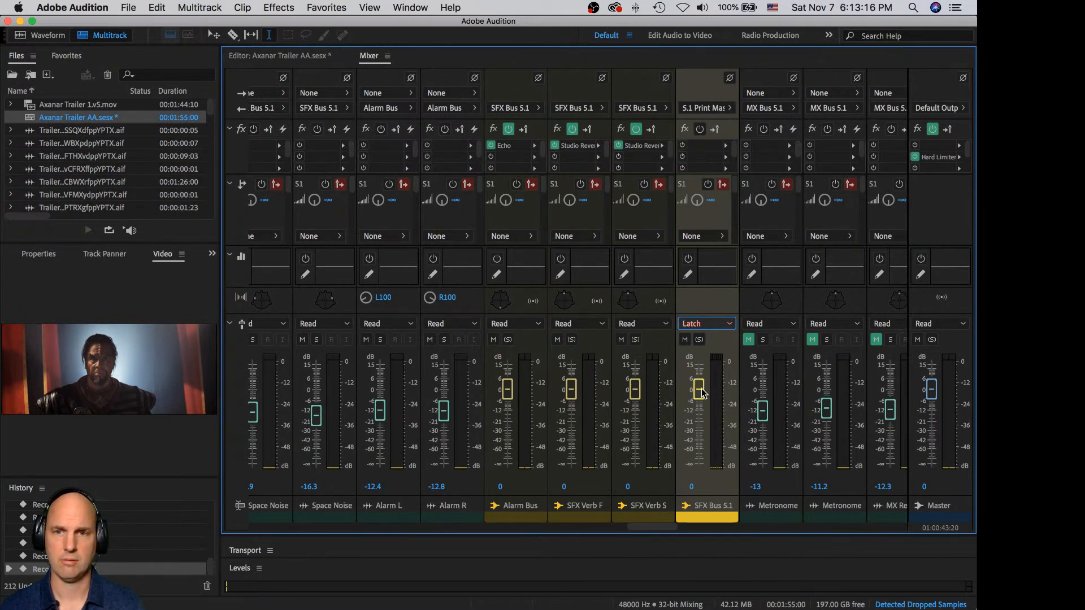
{"action": "key", "text": "Down"}
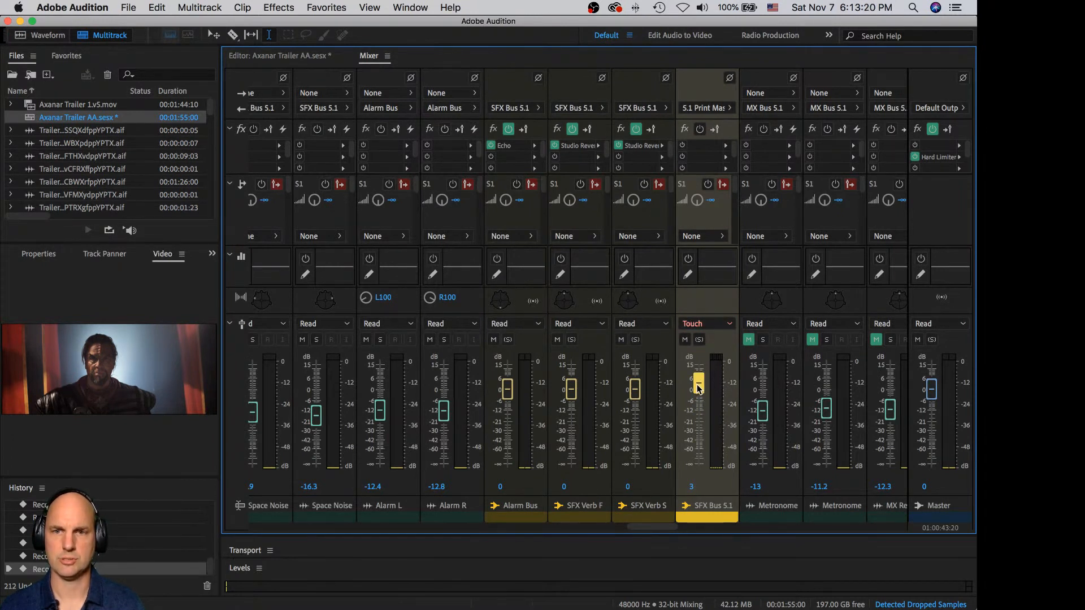
Step: Record Touch volume automation on SFX Bus 5.1 from 01:00:43:20, dipping to about -7.6 dB during the alarm and returning to 3 dB
{"action": "key", "text": "space"}
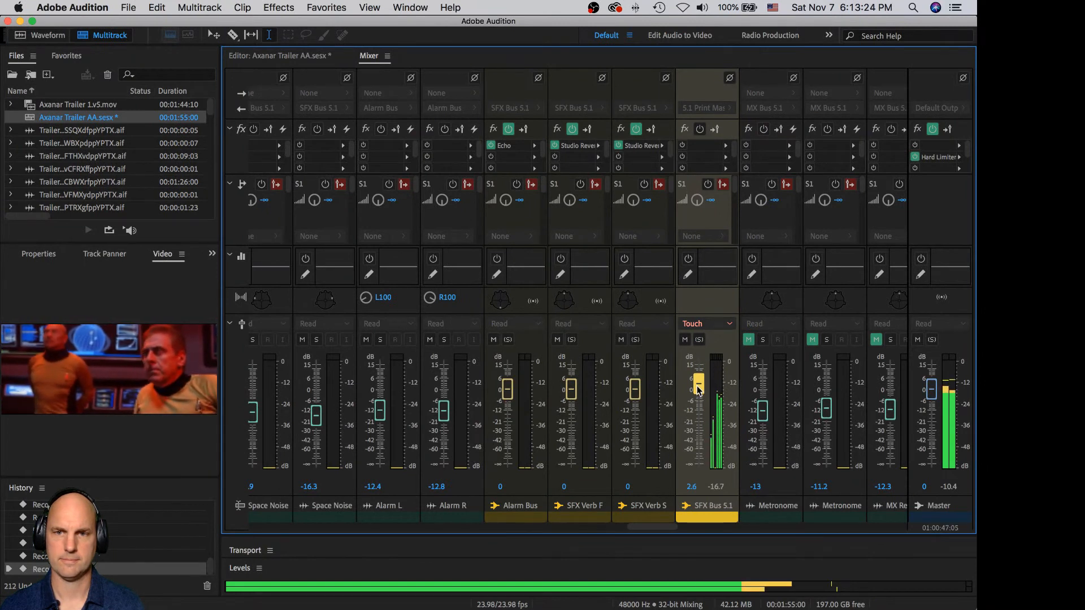
{"action": "left_click_drag", "start_coordinate": [699, 390], "coordinate": [699, 413]}
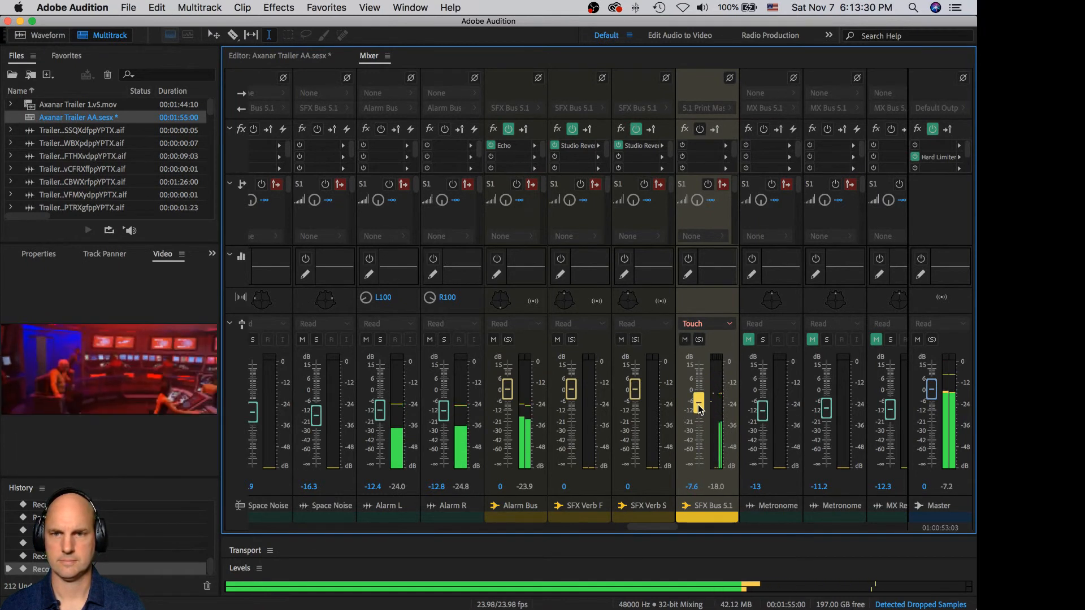
{"action": "left_click_drag", "start_coordinate": [699, 414], "coordinate": [699, 404]}
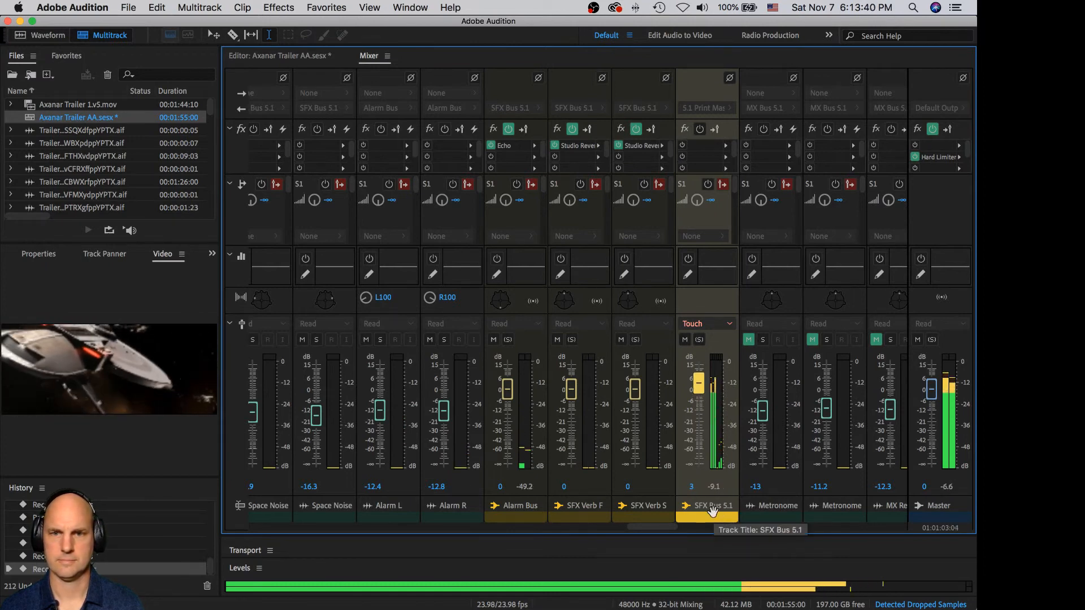
{"action": "key", "text": "space"}
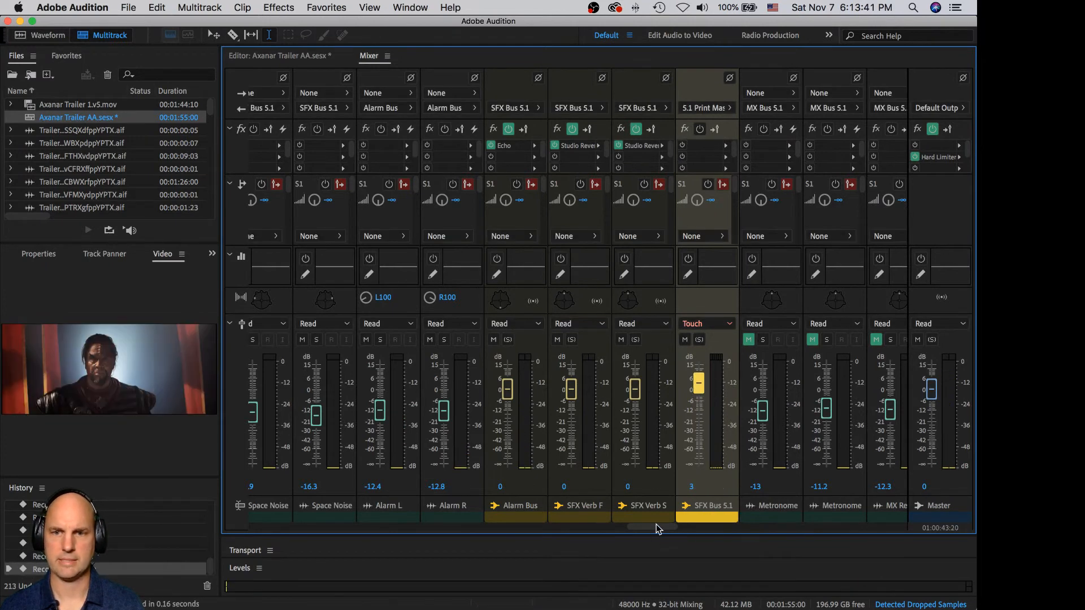
Step: Record new Touch volume automation for Choir L and Choir R from 01:00:43:20
{"action": "left_click_drag", "start_coordinate": [693, 527], "coordinate": [893, 538]}
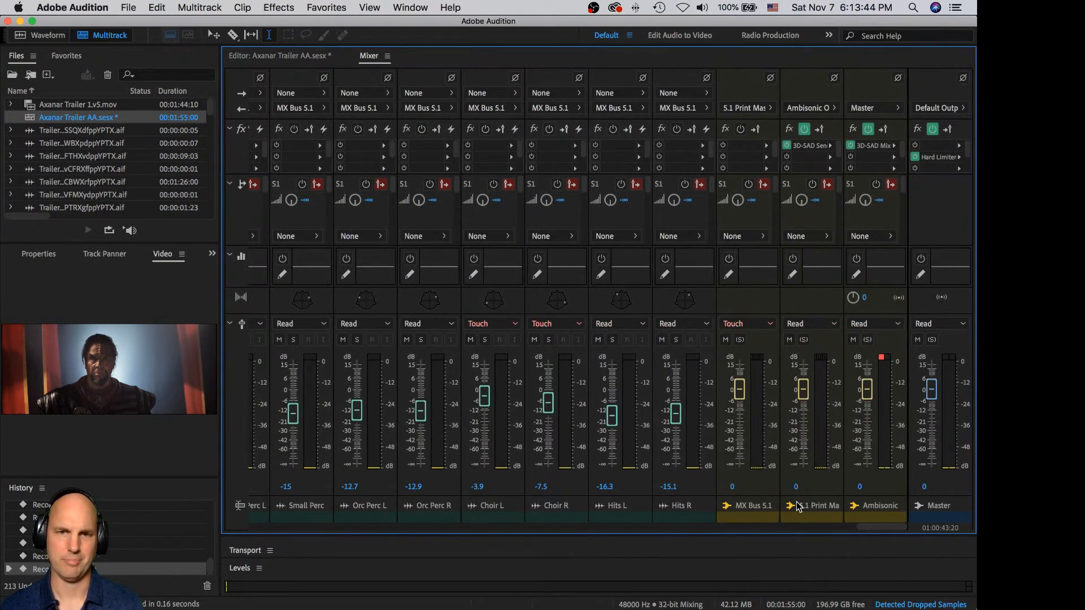
{"action": "key", "text": "space"}
{"action": "left_click_drag", "start_coordinate": [486, 399], "coordinate": [548, 411]}
{"action": "left_click", "coordinate": [548, 389]}
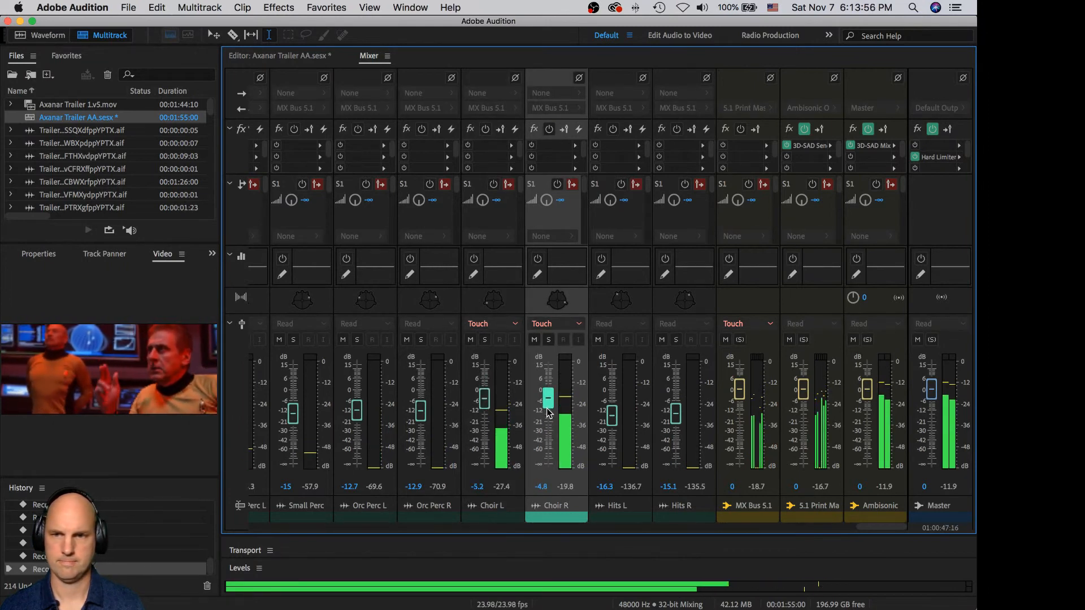
{"action": "key", "text": "space"}
Step: Record Touch volume automation on MX Bus 5.1 from 01:00:43:20, riding it to about 7.6 dB, down to 0 dB, up to 7.5 dB and down again
{"action": "key", "text": "space"}
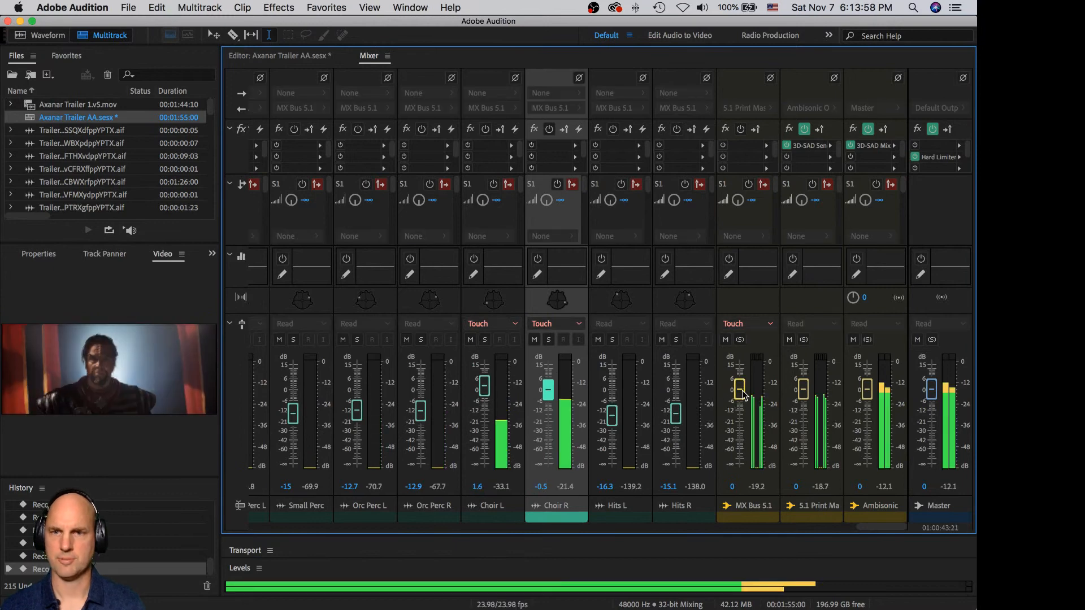
{"action": "left_click", "coordinate": [740, 390]}
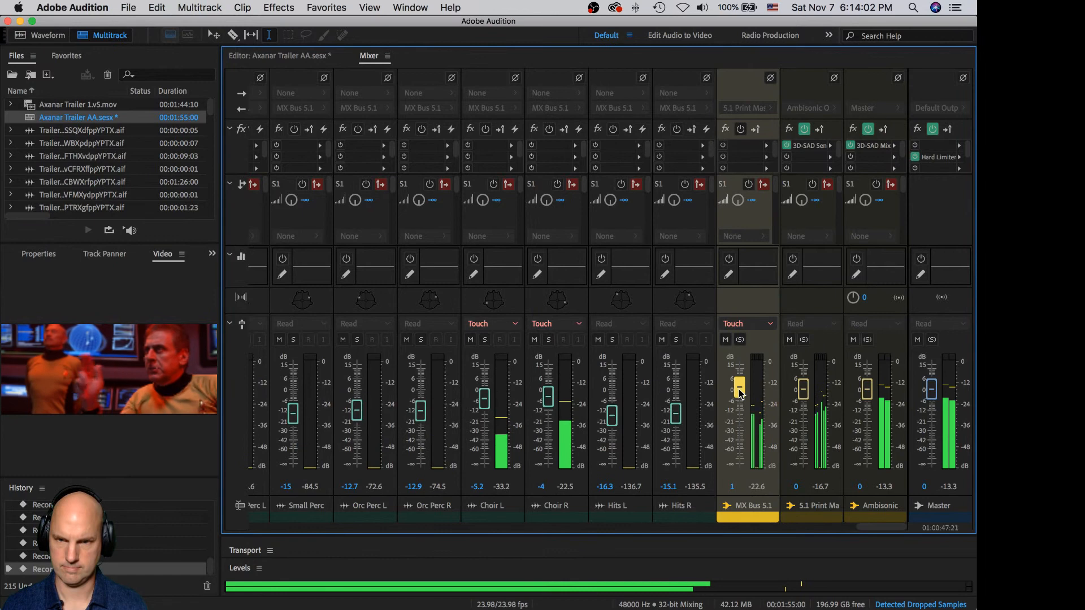
{"action": "left_click_drag", "start_coordinate": [740, 392], "coordinate": [740, 378]}
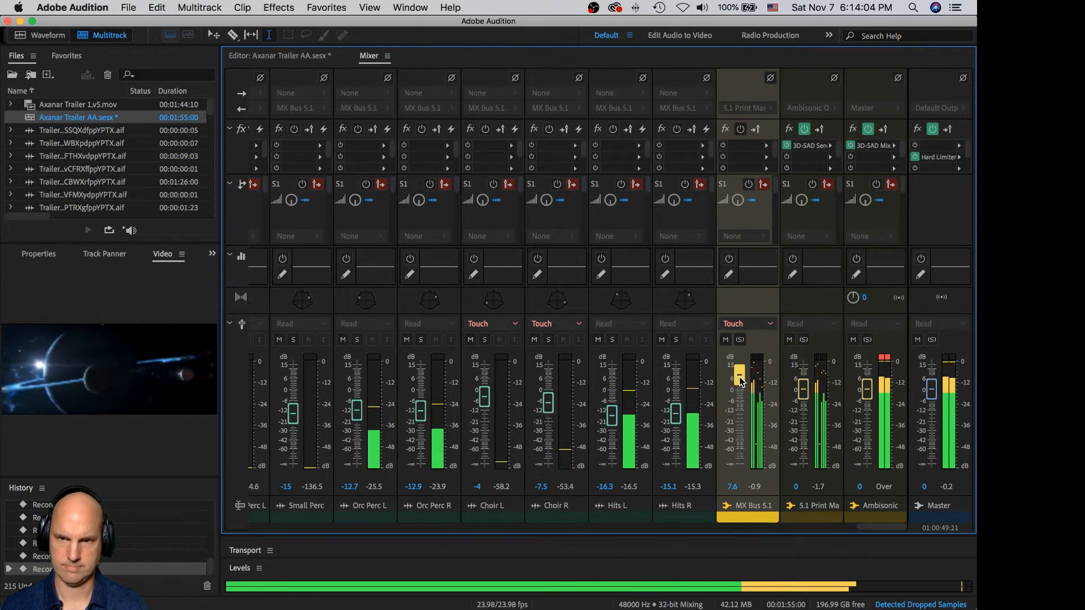
{"action": "left_click_drag", "start_coordinate": [740, 378], "coordinate": [741, 378]}
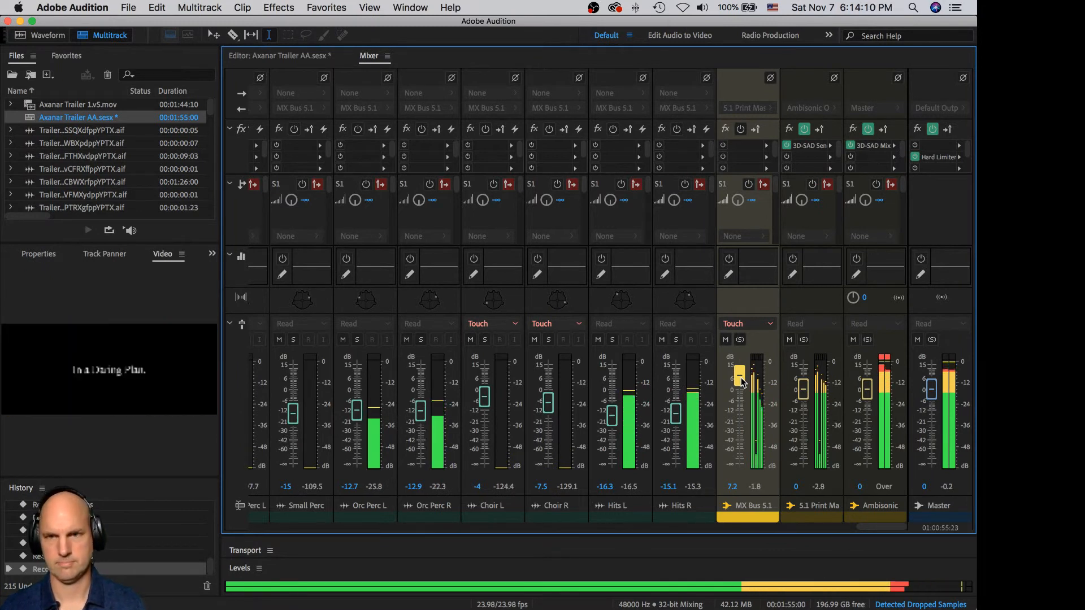
{"action": "left_click_drag", "start_coordinate": [741, 378], "coordinate": [741, 399]}
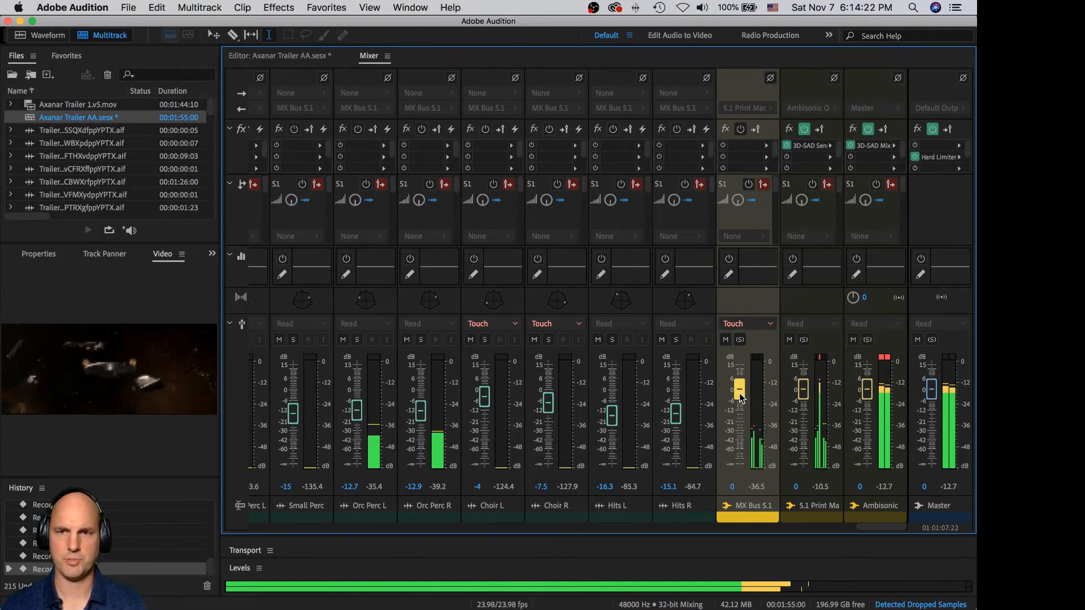
{"action": "left_click_drag", "start_coordinate": [741, 397], "coordinate": [742, 384]}
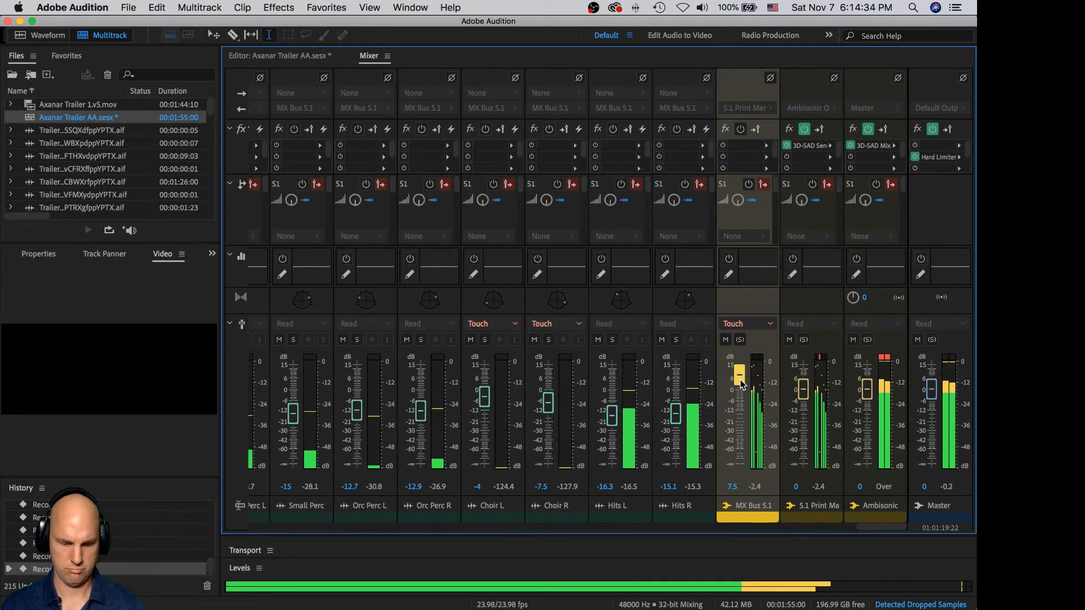
{"action": "left_click_drag", "start_coordinate": [741, 385], "coordinate": [739, 397]}
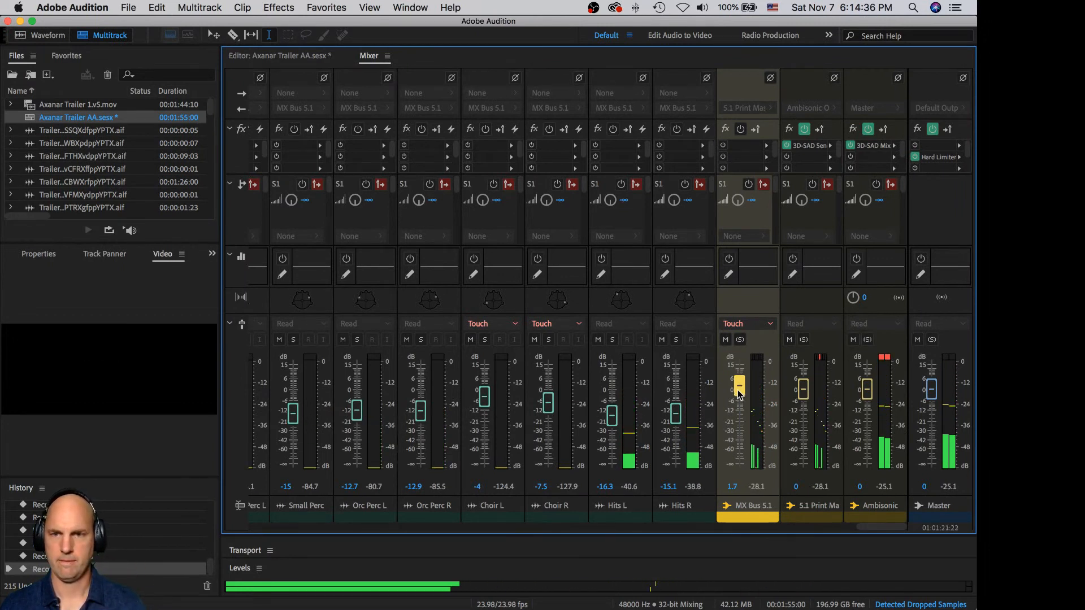
{"action": "key", "text": "space"}
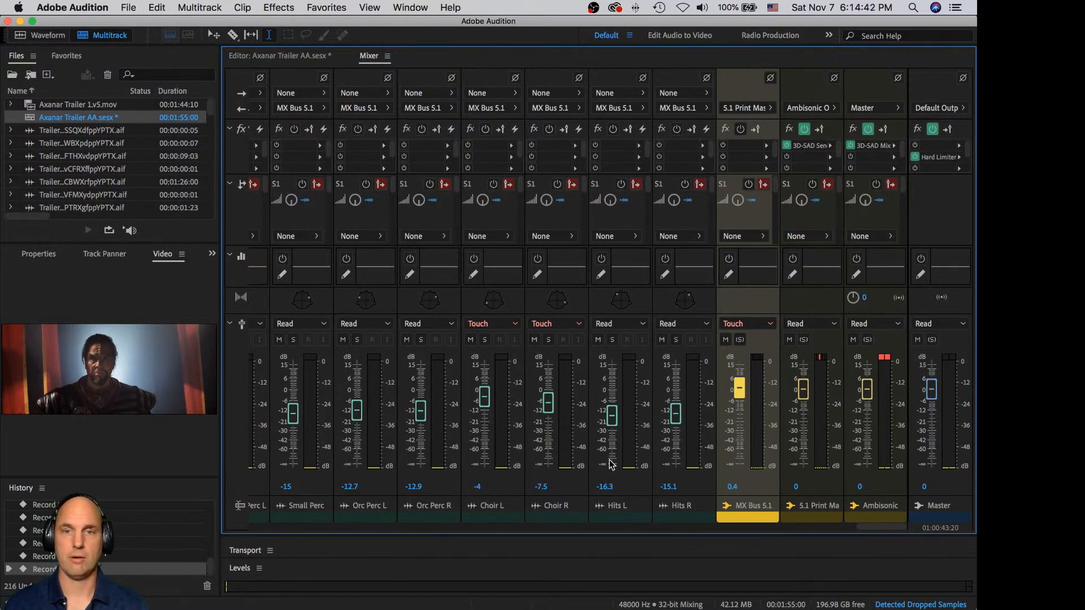
Step: Set the automation mode of MX Bus 5.1, Choir R and Choir L back to Read
{"action": "left_click", "coordinate": [752, 324]}
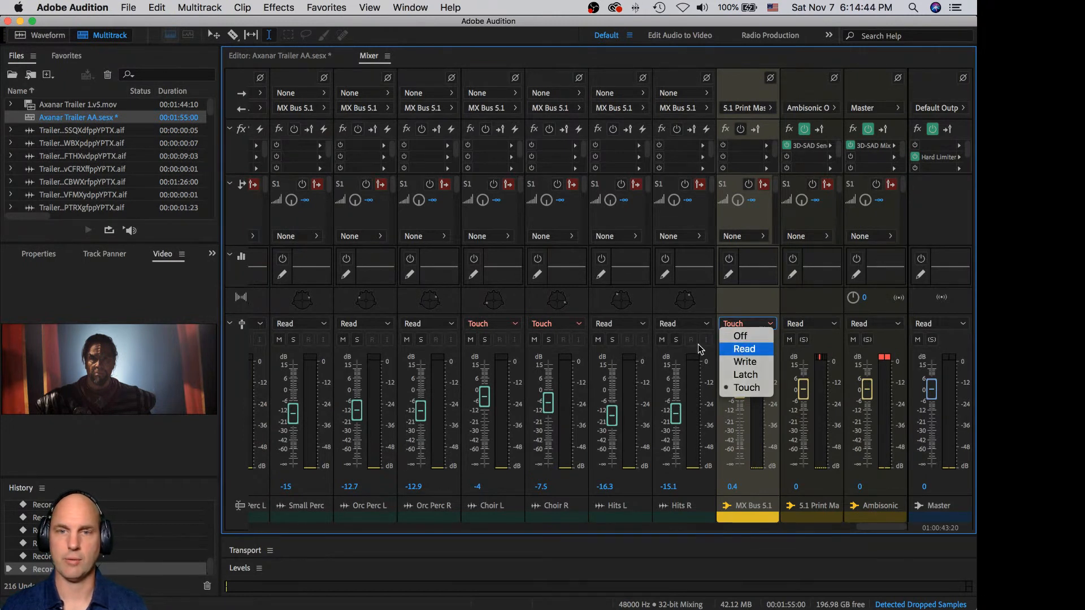
{"action": "left_click", "coordinate": [545, 324]}
{"action": "left_click", "coordinate": [545, 349]}
{"action": "left_click", "coordinate": [486, 325]}
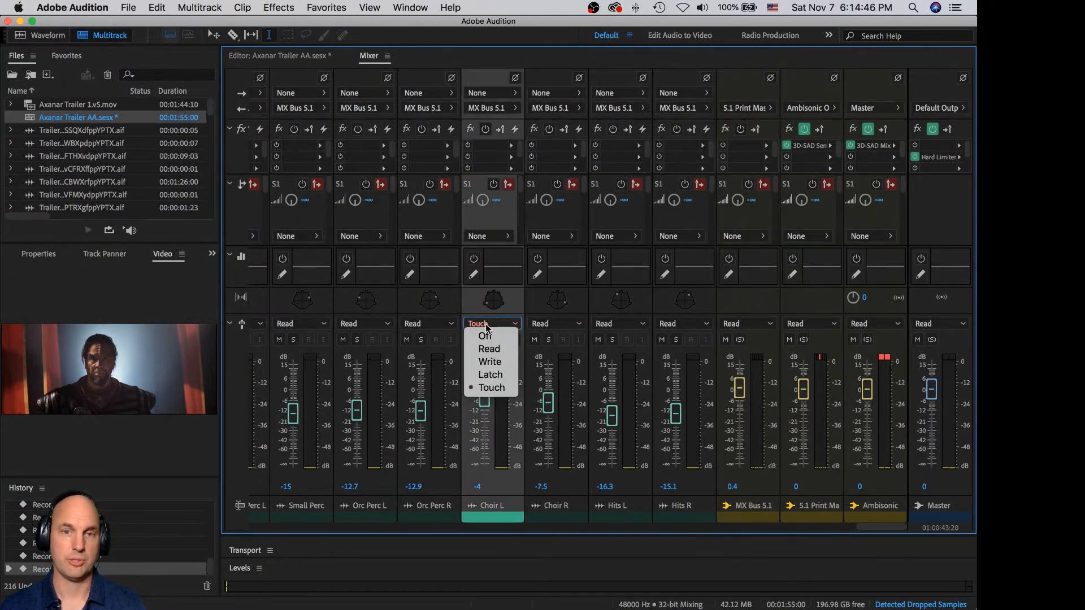
{"action": "left_click", "coordinate": [491, 349]}
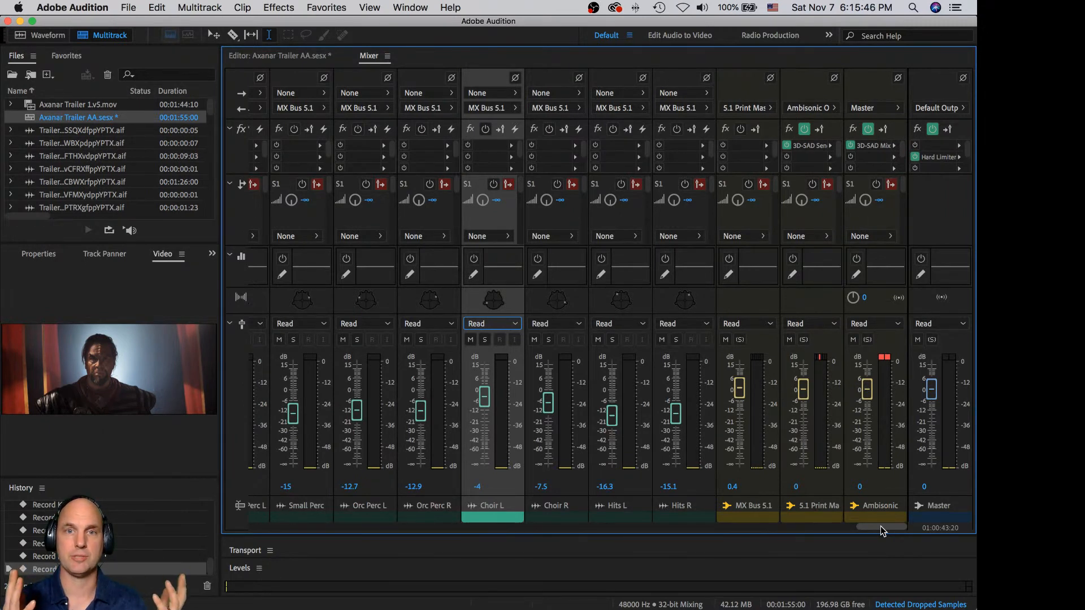
Step: Look through the session's tracks in the multitrack editor, from the music tracks up to Video Reference, with compact track heights
{"action": "left_click", "coordinate": [295, 52]}
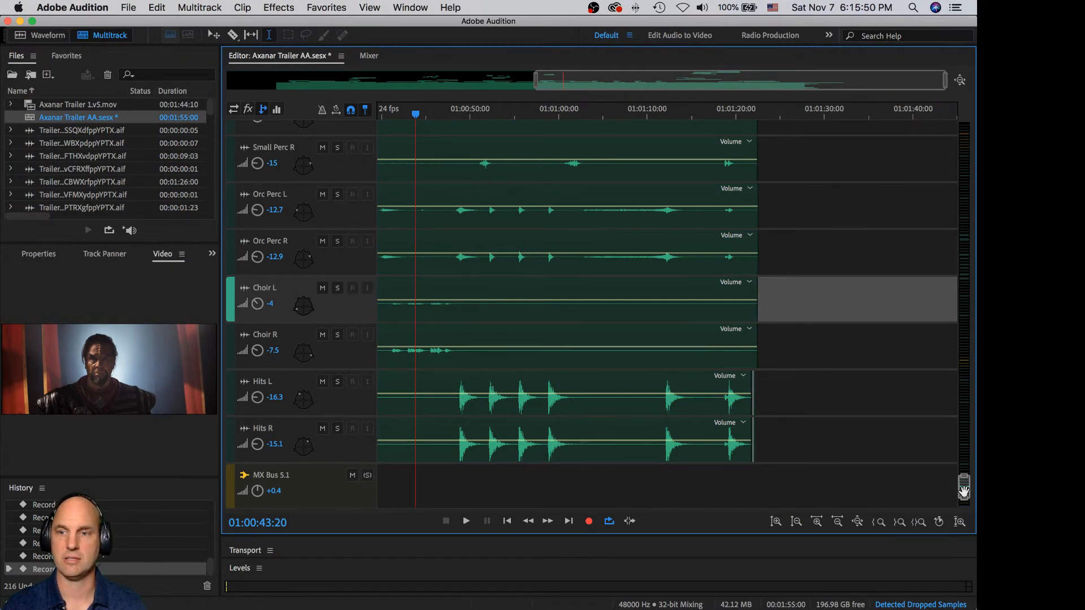
{"action": "left_click_drag", "start_coordinate": [965, 494], "coordinate": [931, 338]}
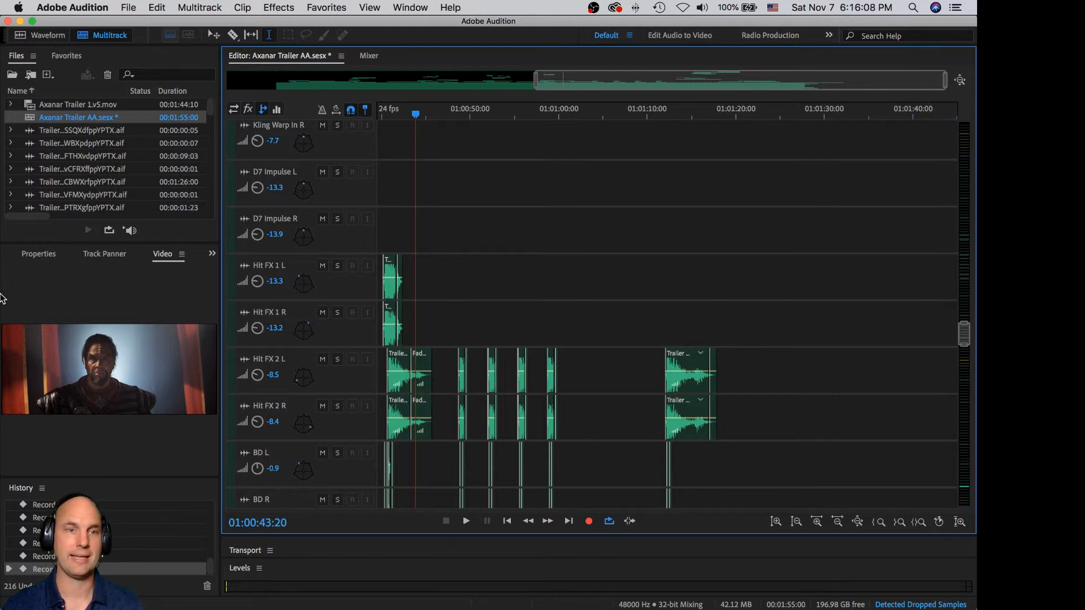
{"action": "left_click_drag", "start_coordinate": [965, 336], "coordinate": [968, 270]}
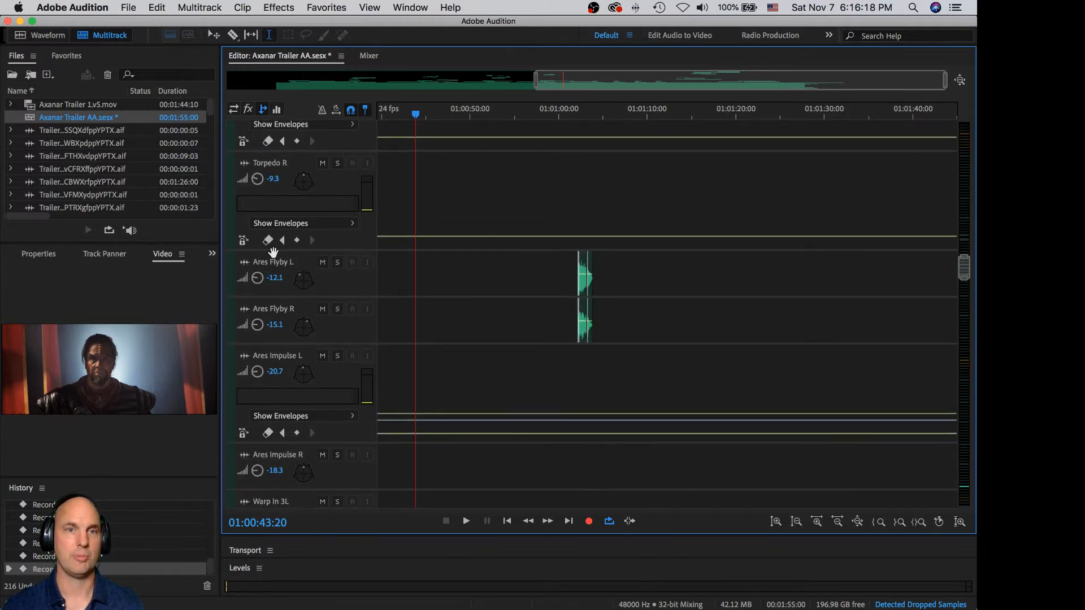
{"action": "scroll", "coordinate": [289, 229], "scroll_direction": "up", "scroll_amount": 3}
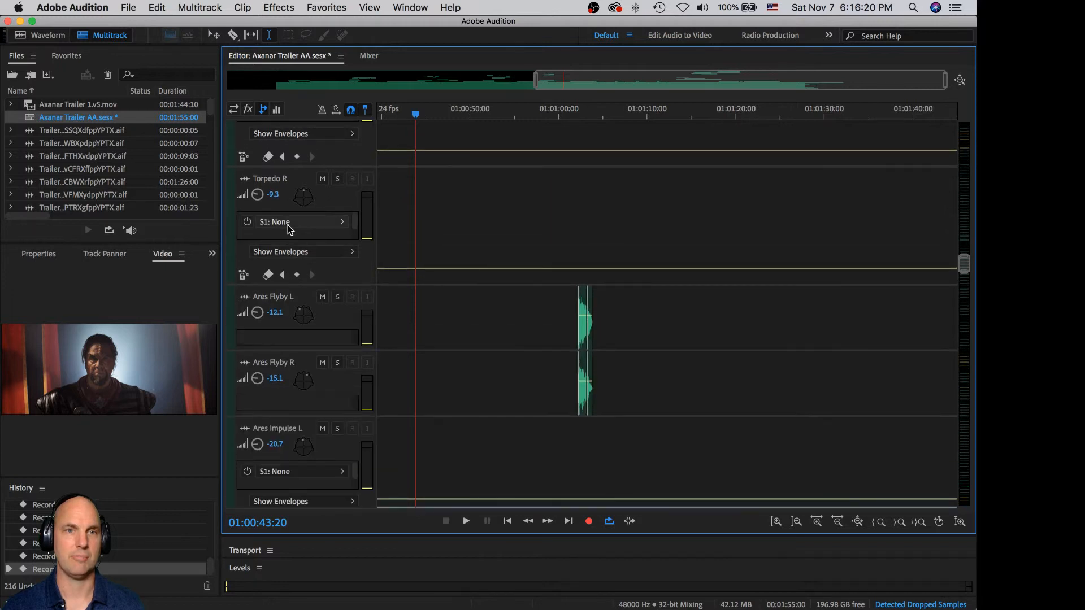
{"action": "scroll", "coordinate": [289, 232], "scroll_direction": "down", "scroll_amount": 3}
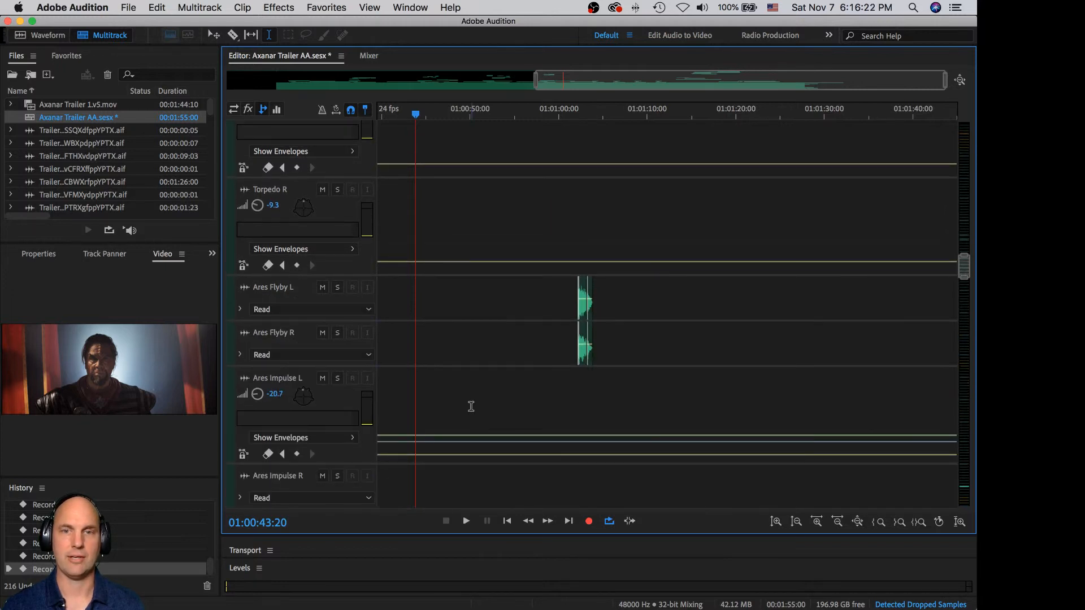
{"action": "scroll", "coordinate": [312, 443], "scroll_direction": "down", "scroll_amount": 5}
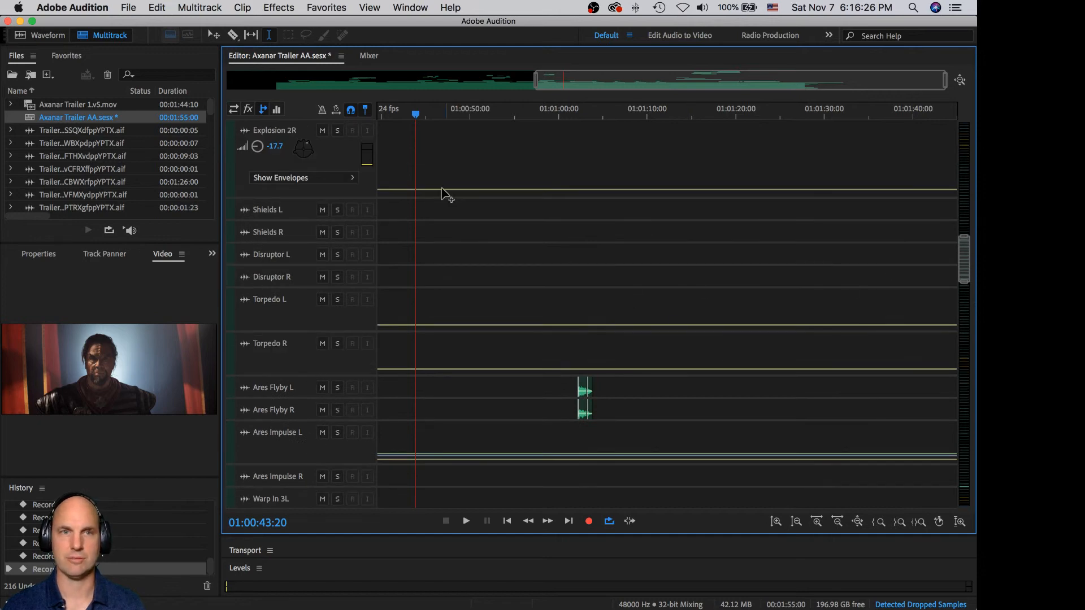
{"action": "left_click_drag", "start_coordinate": [963, 257], "coordinate": [975, 536]}
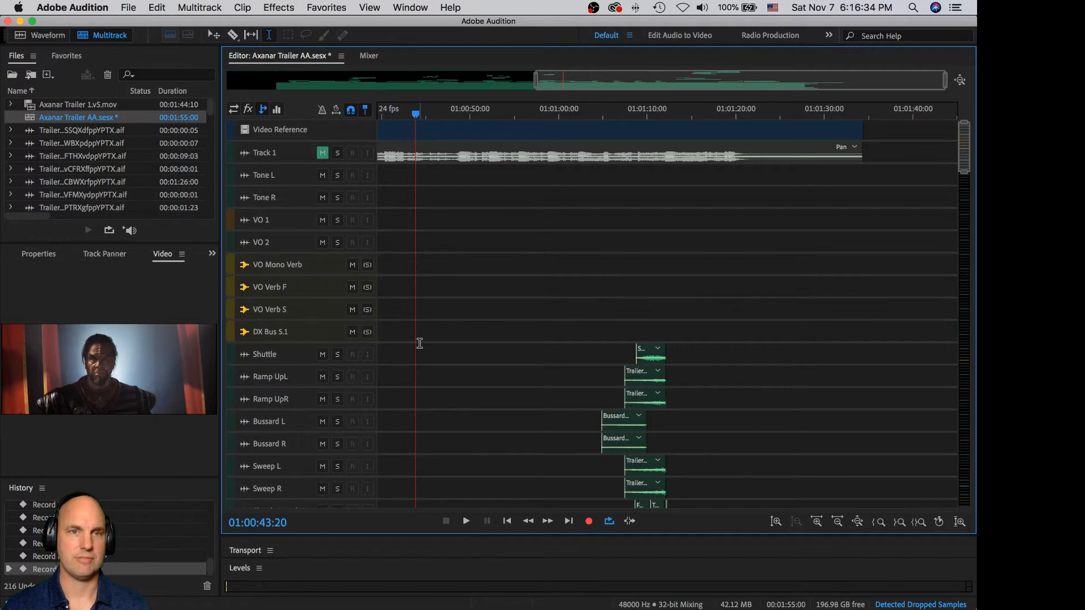
{"action": "scroll", "coordinate": [420, 343], "scroll_direction": "down", "scroll_amount": 3}
{"action": "scroll", "coordinate": [417, 346], "scroll_direction": "up", "scroll_amount": 3}
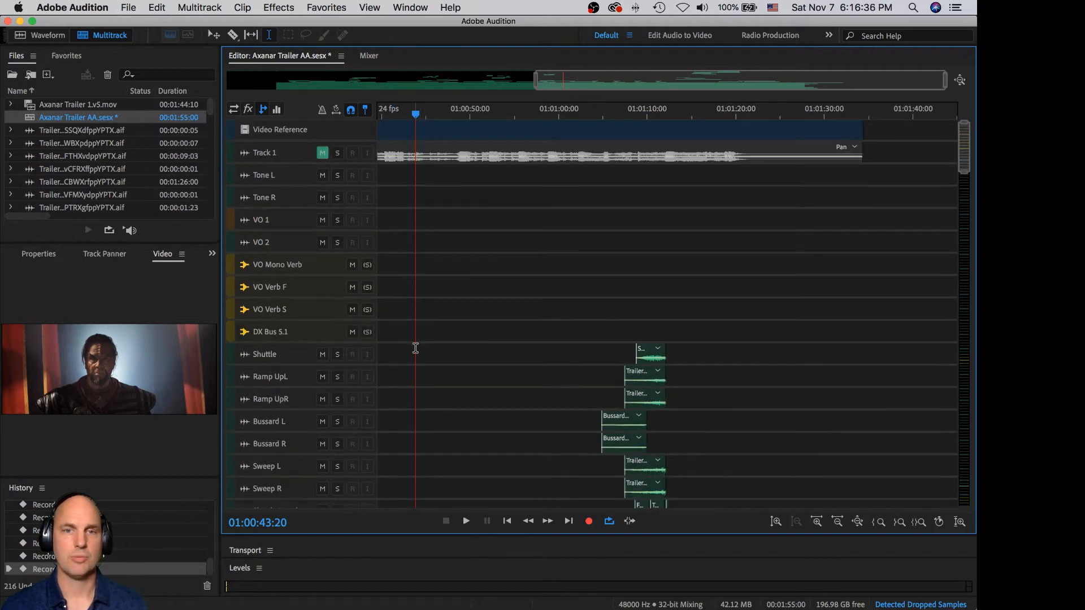
Step: Undock the video display into a floating window over the mixer, enlarge it and check its display options
{"action": "left_click", "coordinate": [364, 56]}
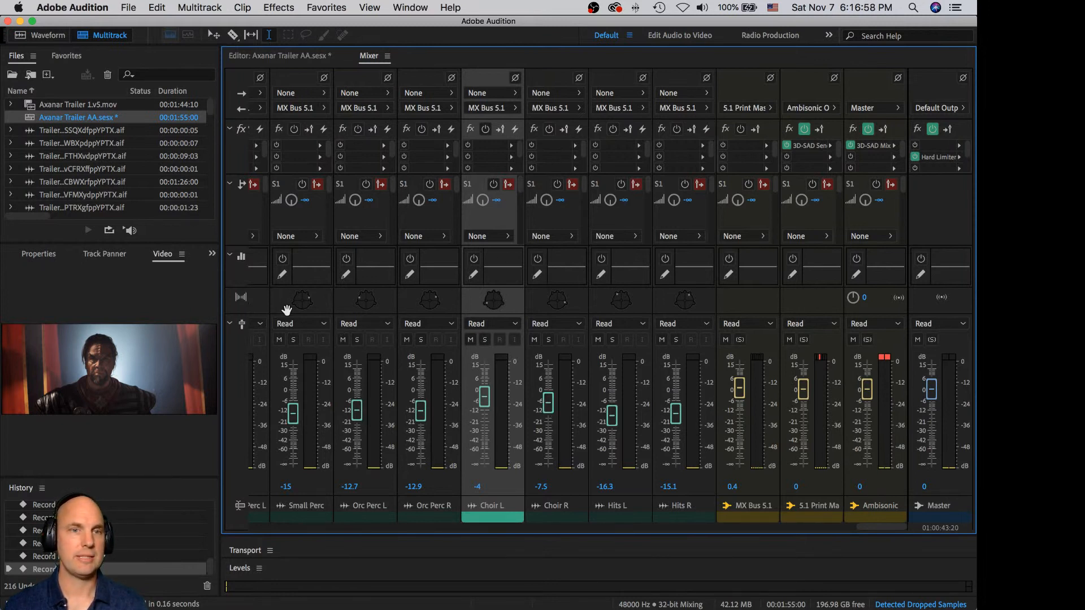
{"action": "left_click", "coordinate": [182, 255]}
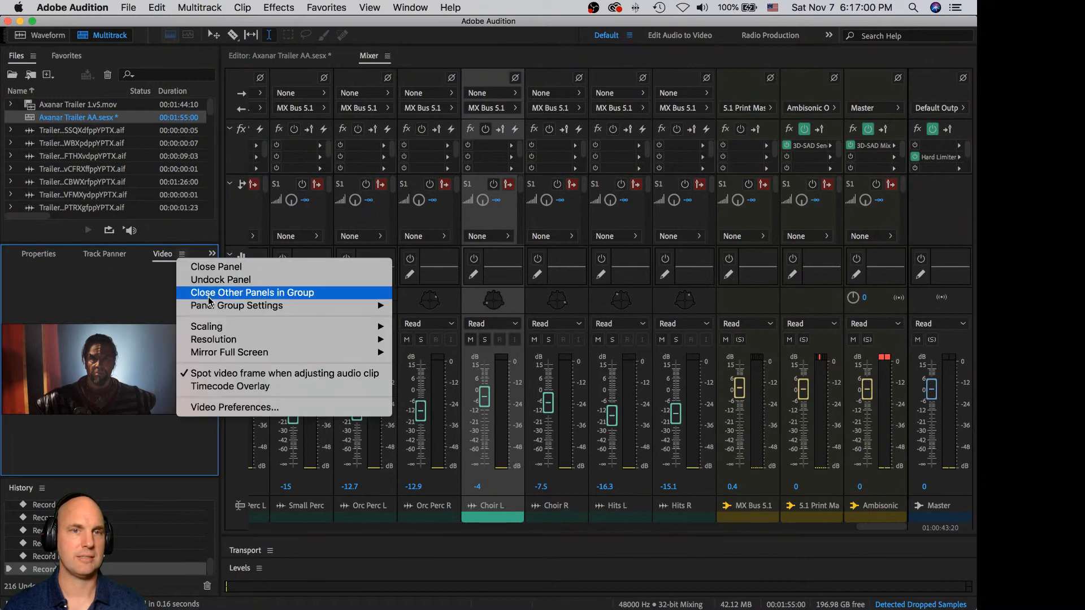
{"action": "left_click", "coordinate": [249, 279]}
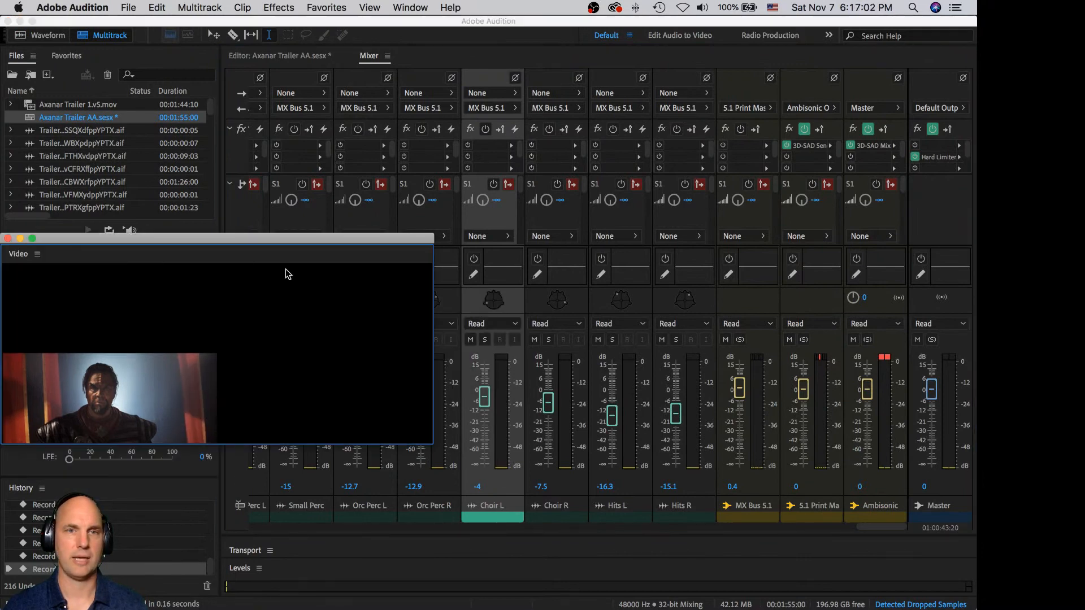
{"action": "left_click_drag", "start_coordinate": [287, 244], "coordinate": [631, 125]}
{"action": "left_click_drag", "start_coordinate": [775, 323], "coordinate": [832, 418]}
{"action": "left_click", "coordinate": [380, 138]}
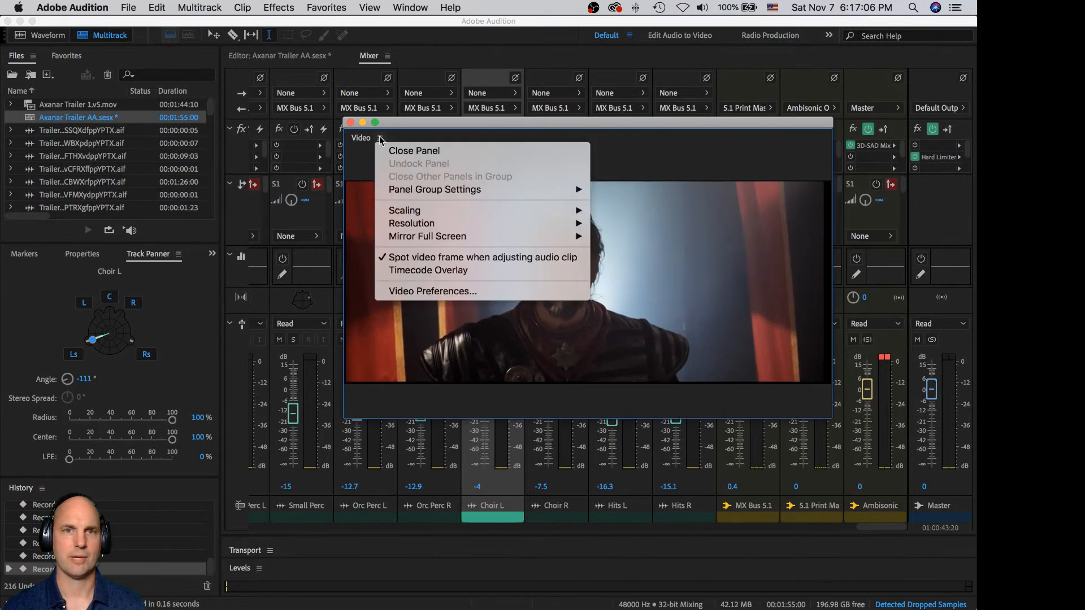
{"action": "mouse_move", "coordinate": [428, 227]}
{"action": "left_click", "coordinate": [648, 237]}
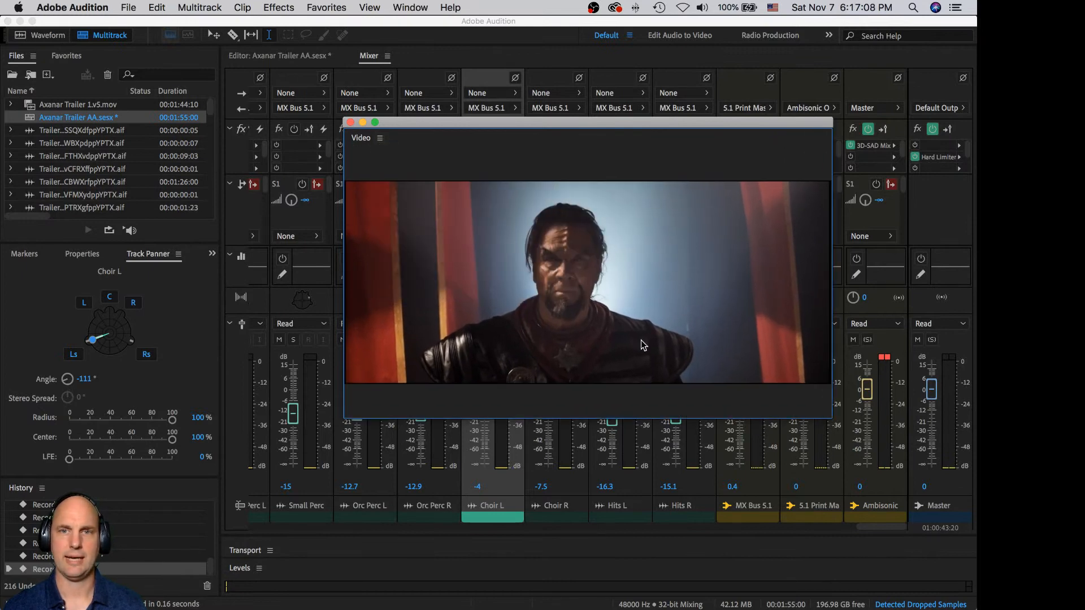
Step: Zoom the multitrack timeline out to include the session's beginning and place the playhead at 00:59:57:07
{"action": "left_click", "coordinate": [257, 55]}
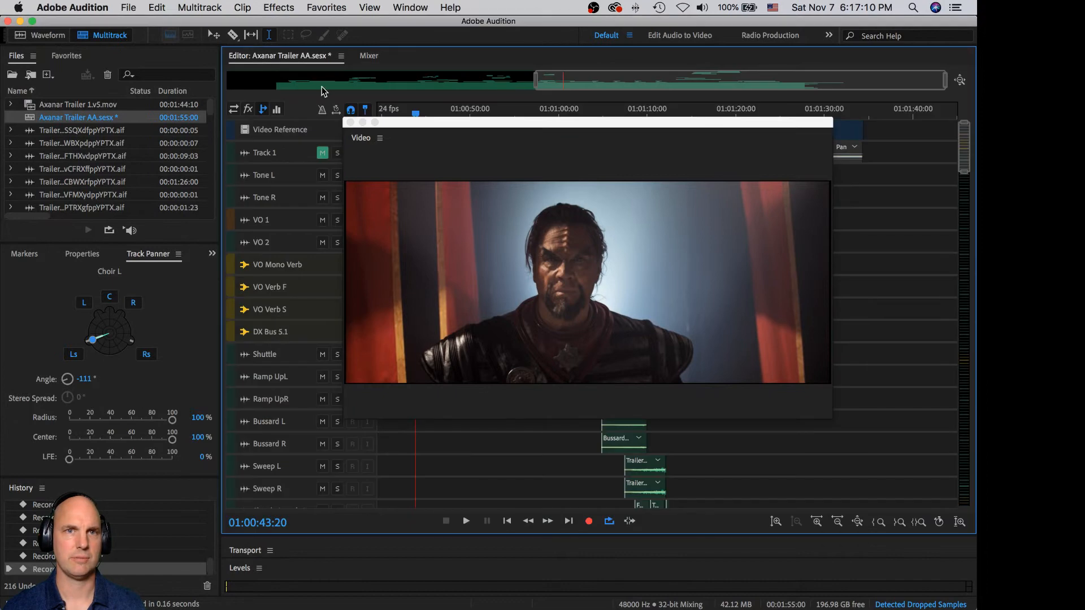
{"action": "left_click_drag", "start_coordinate": [537, 81], "coordinate": [260, 81]}
{"action": "left_click_drag", "start_coordinate": [463, 127], "coordinate": [463, 170]}
{"action": "left_click", "coordinate": [388, 115]}
Step: Reposition the floating video window and enlarge it to cover most of the workspace
{"action": "left_click_drag", "start_coordinate": [484, 221], "coordinate": [265, 182]}
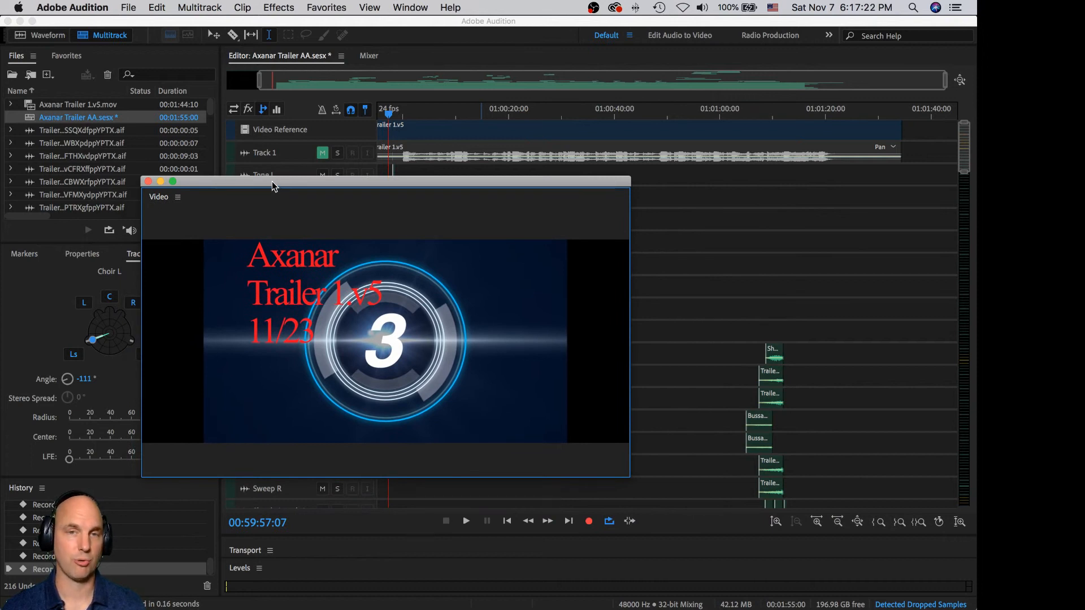
{"action": "left_click_drag", "start_coordinate": [272, 186], "coordinate": [288, 240]}
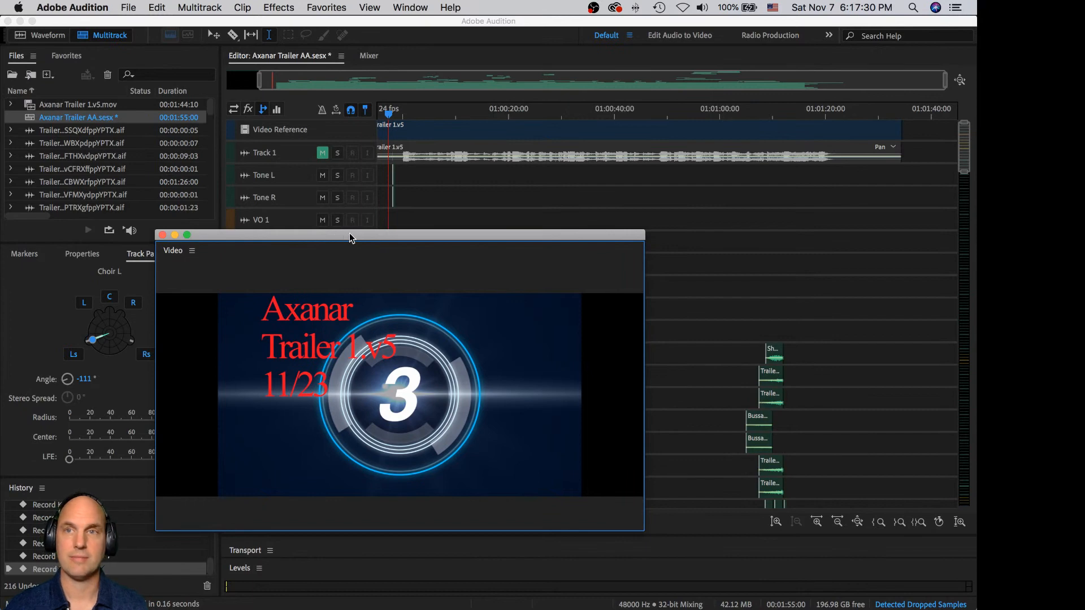
{"action": "left_click_drag", "start_coordinate": [355, 237], "coordinate": [208, 53]}
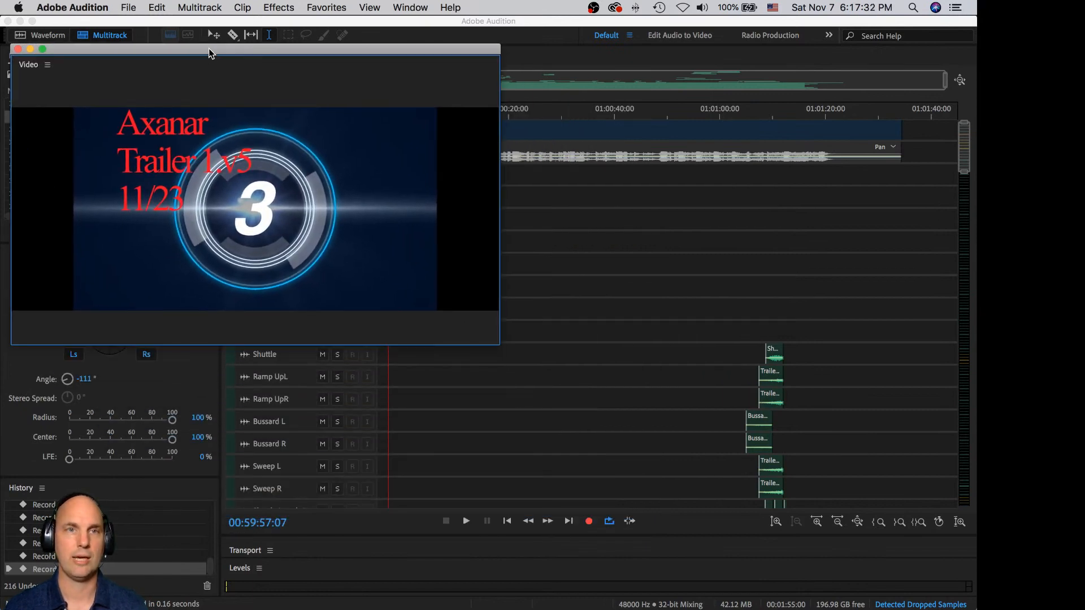
{"action": "left_click_drag", "start_coordinate": [498, 344], "coordinate": [911, 555]}
Step: Play the trailer mix from 00:59:57:07 to the end with the enlarged video, then stop playback
{"action": "key", "text": "space"}
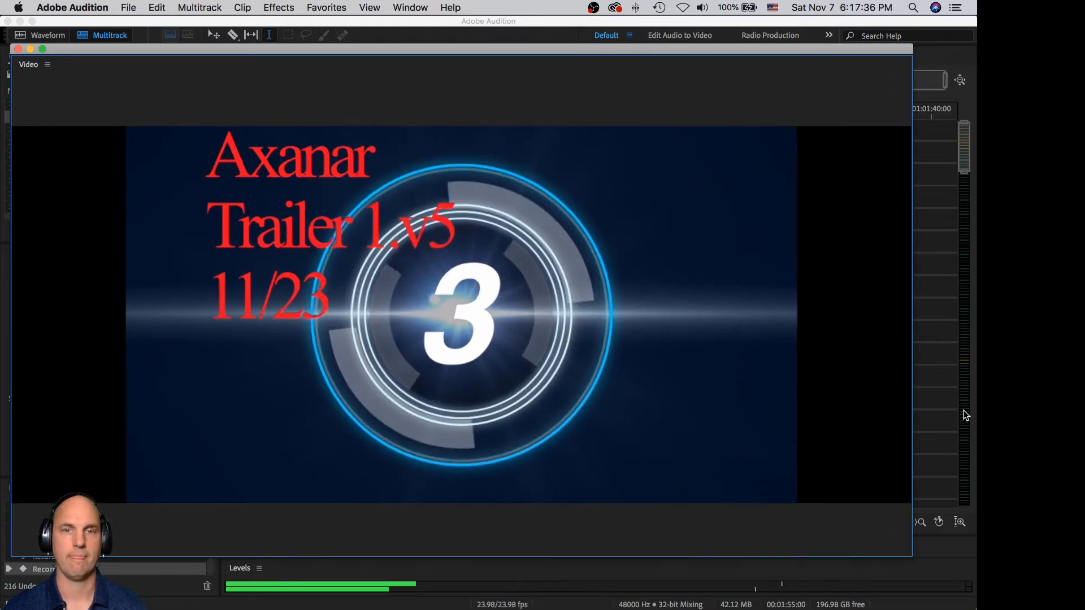
{"action": "key", "text": "space"}
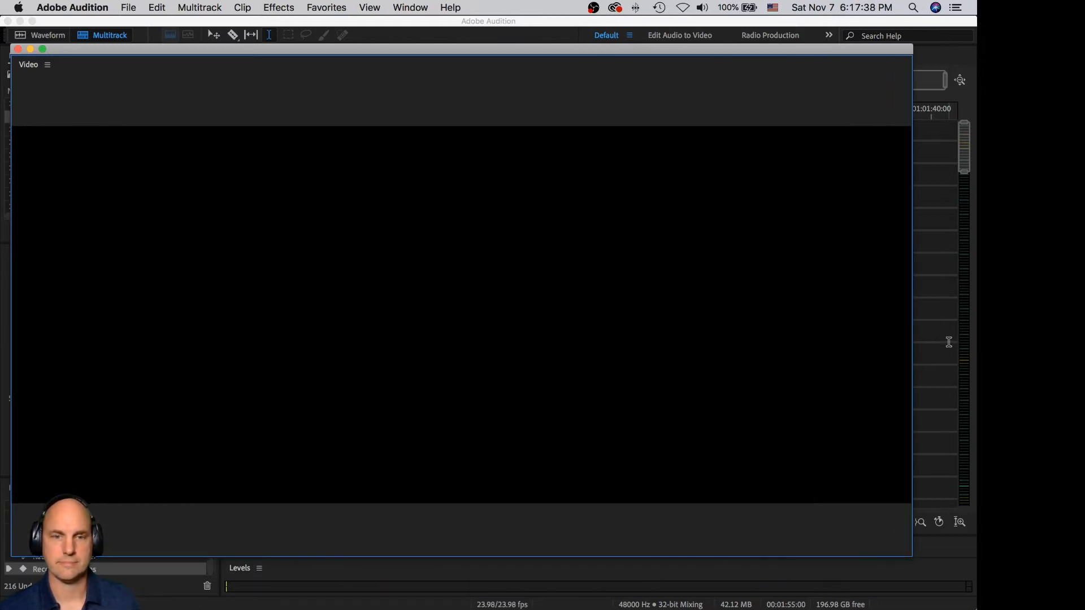
{"action": "key", "text": "space"}
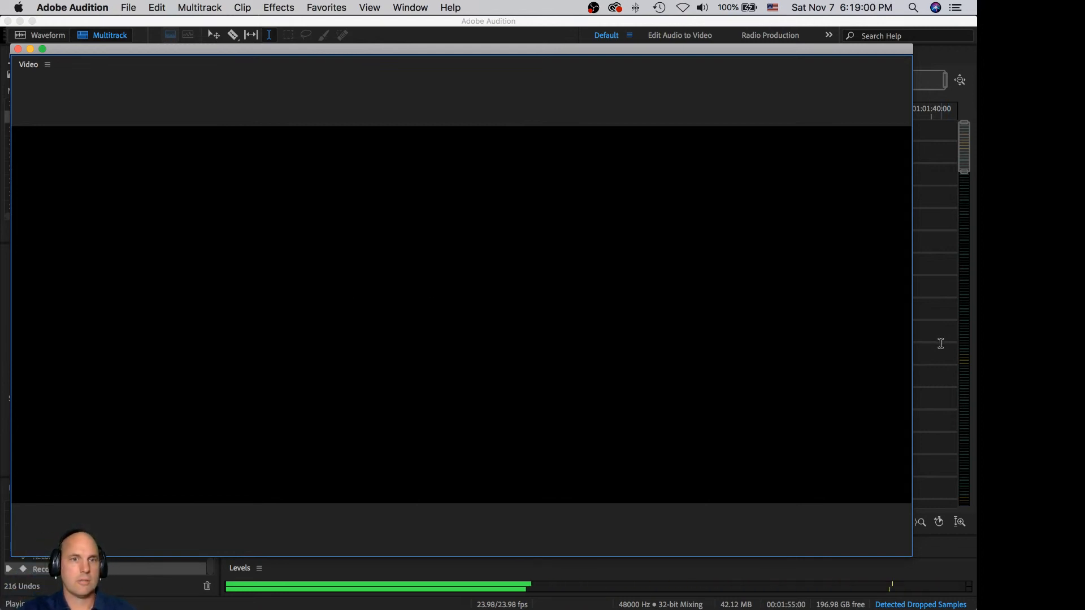
{"action": "key", "text": "space"}
{"action": "key", "text": "super+Tab"}
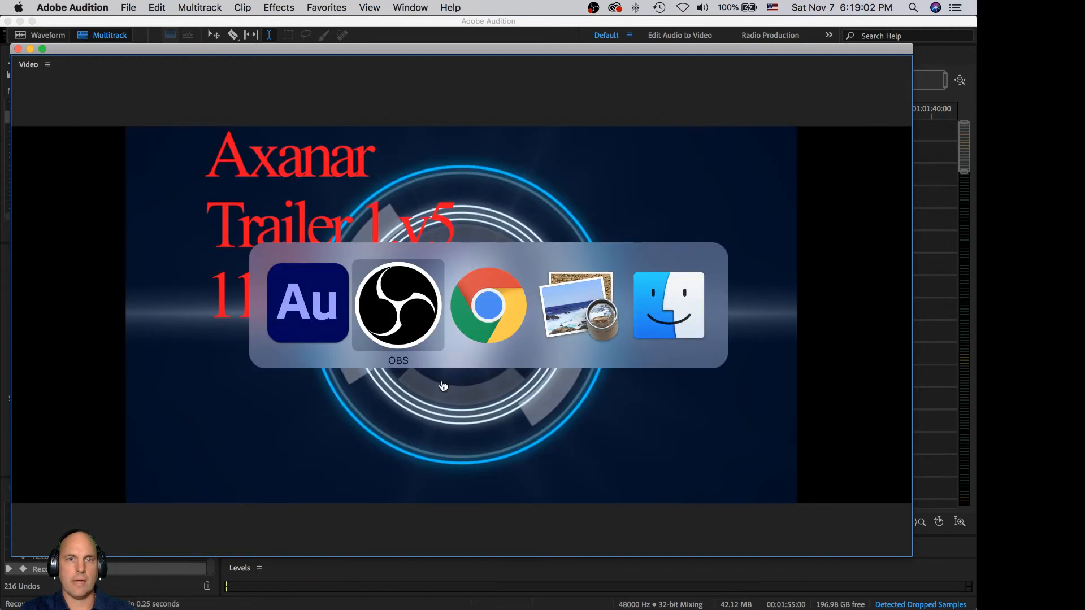
{"action": "left_click", "coordinate": [154, 453]}
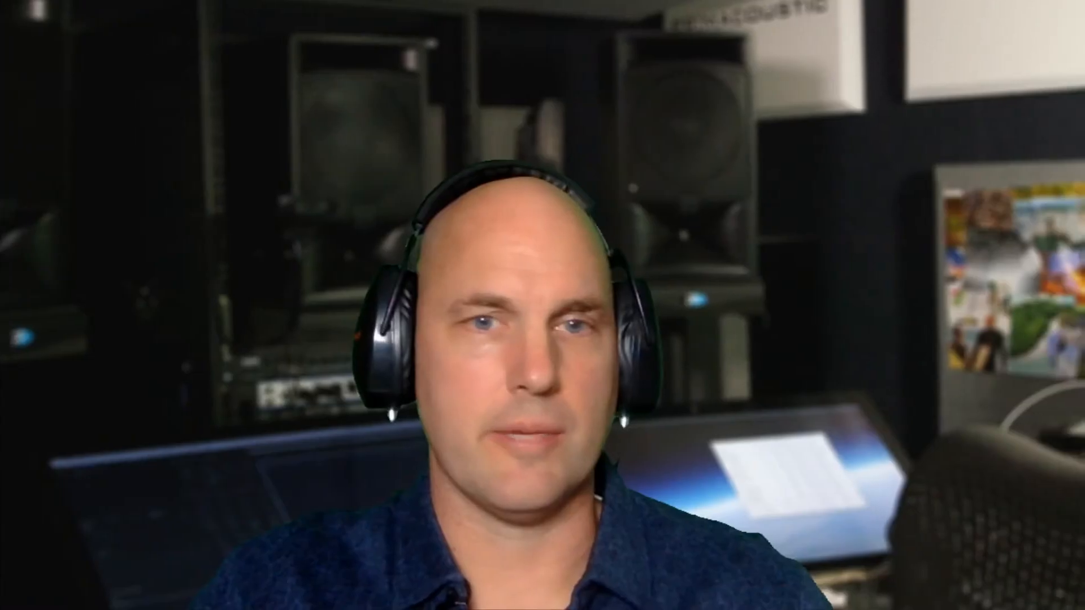